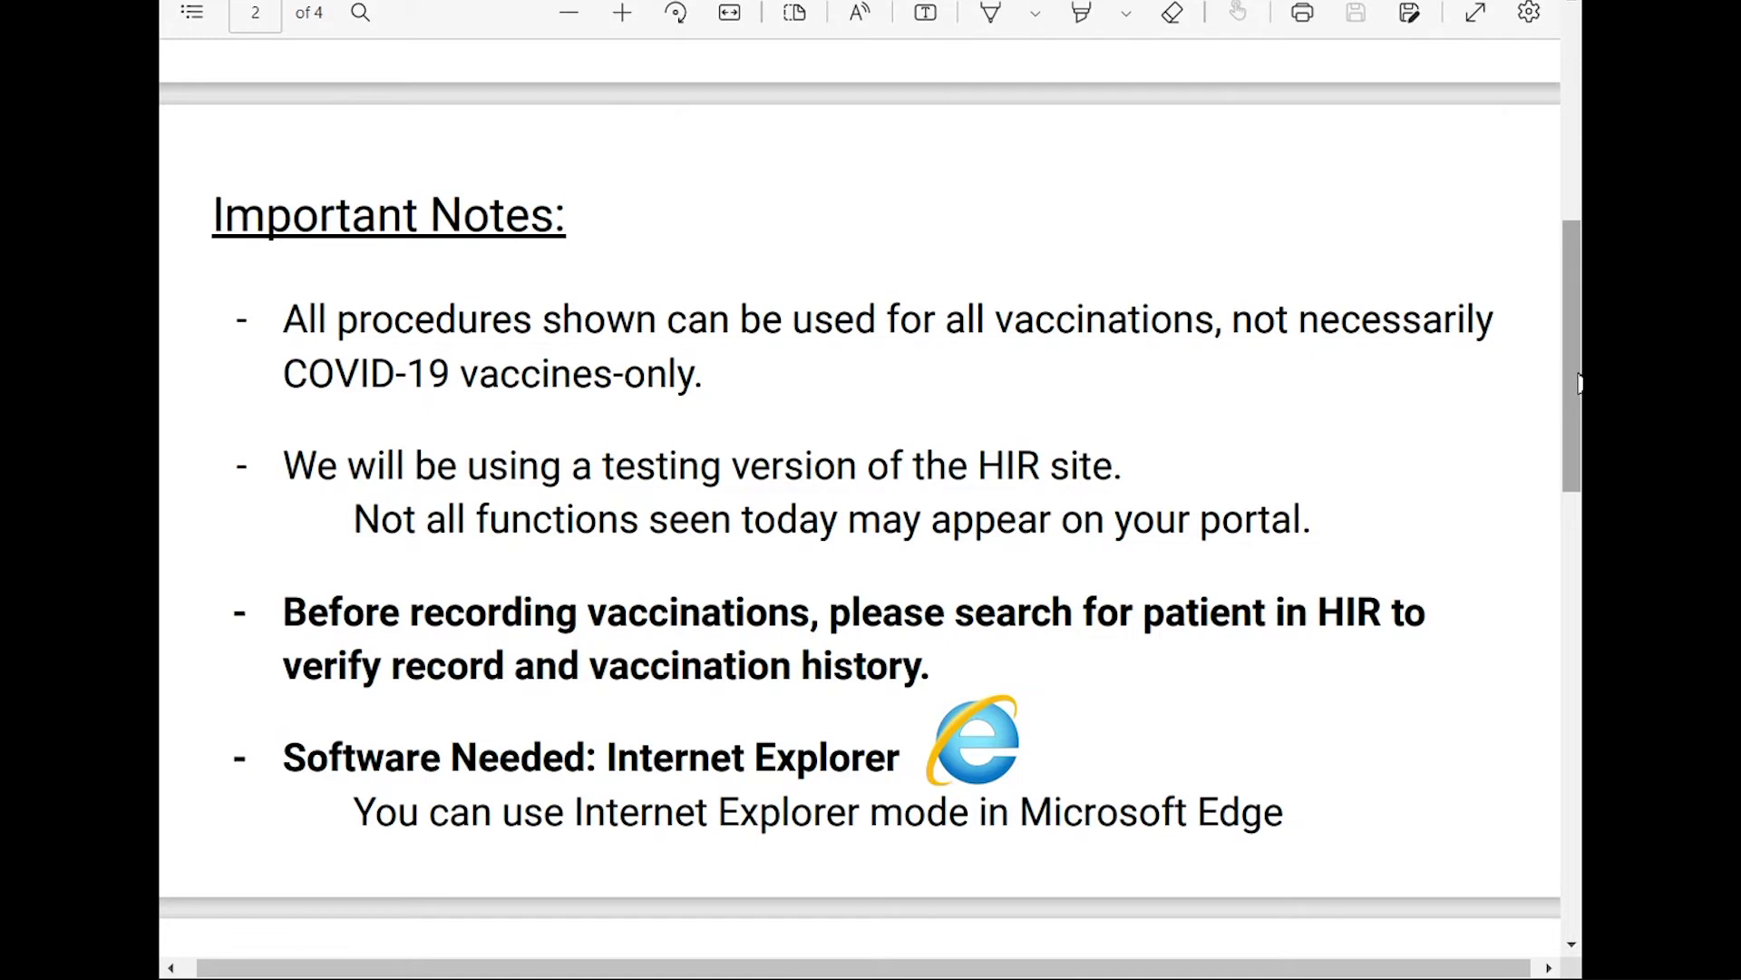
Scroll the training PDF down to page 4, 'Today's training will cover'.
{"action": "left_click_drag", "start_coordinate": [1574, 375], "coordinate": [1574, 614]}
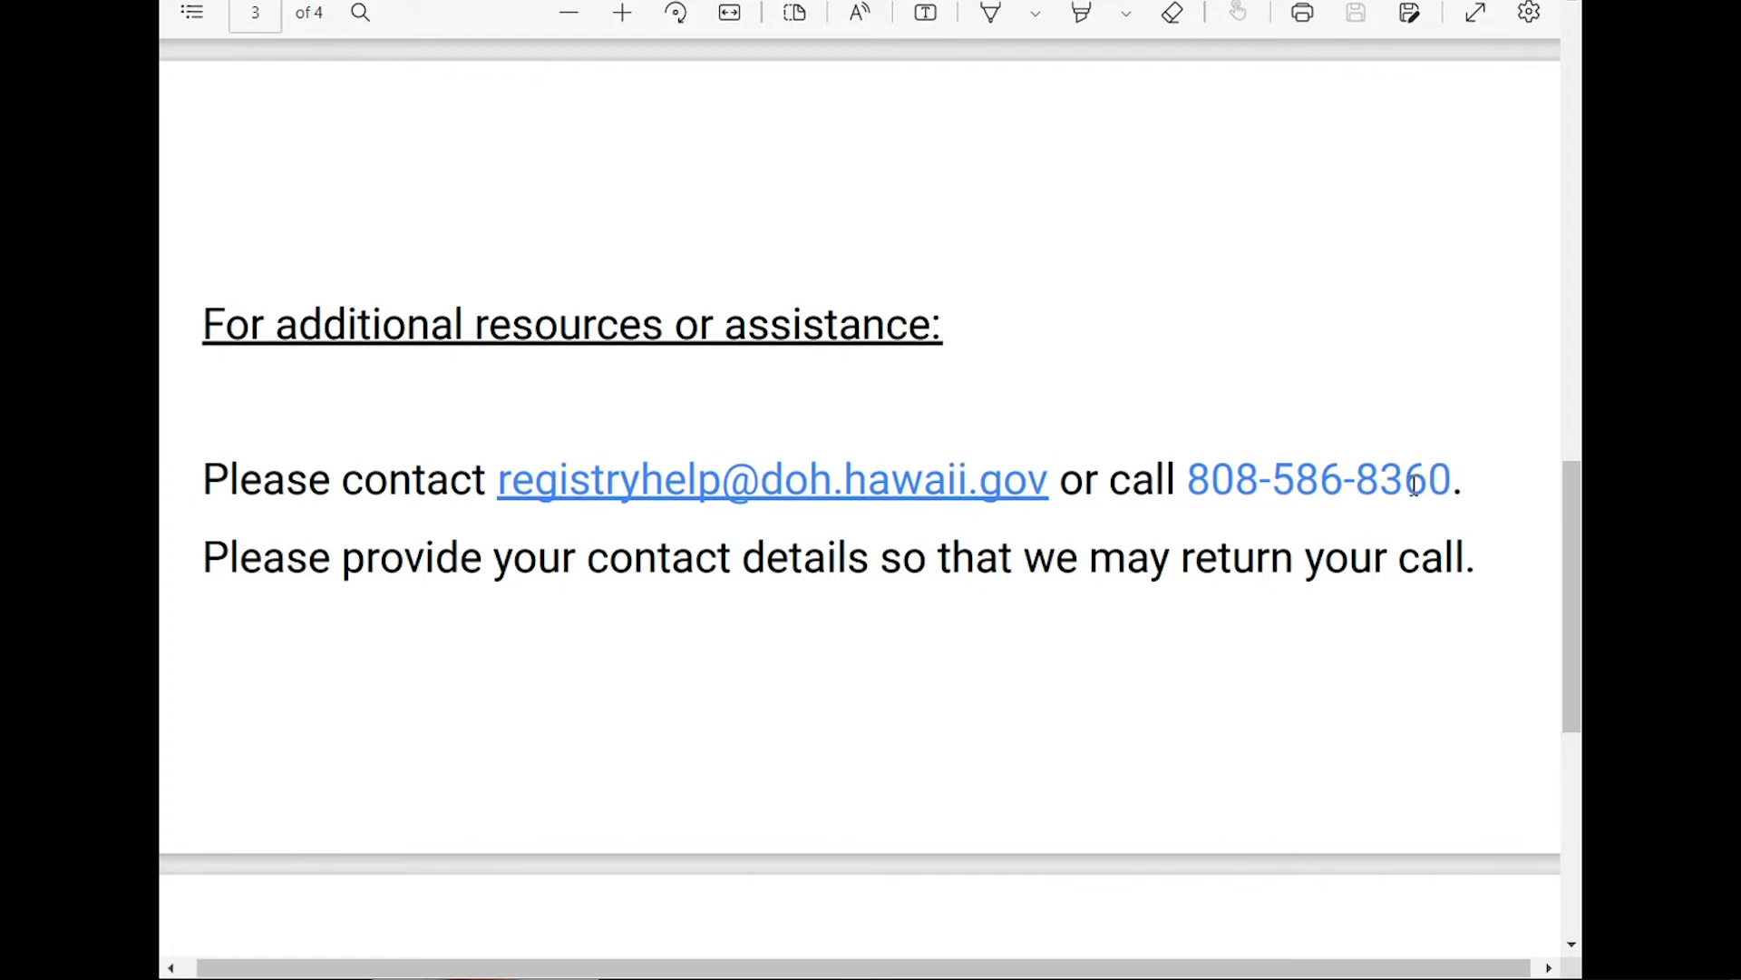
{"action": "scroll", "coordinate": [991, 407], "scroll_direction": "down", "scroll_amount": 8}
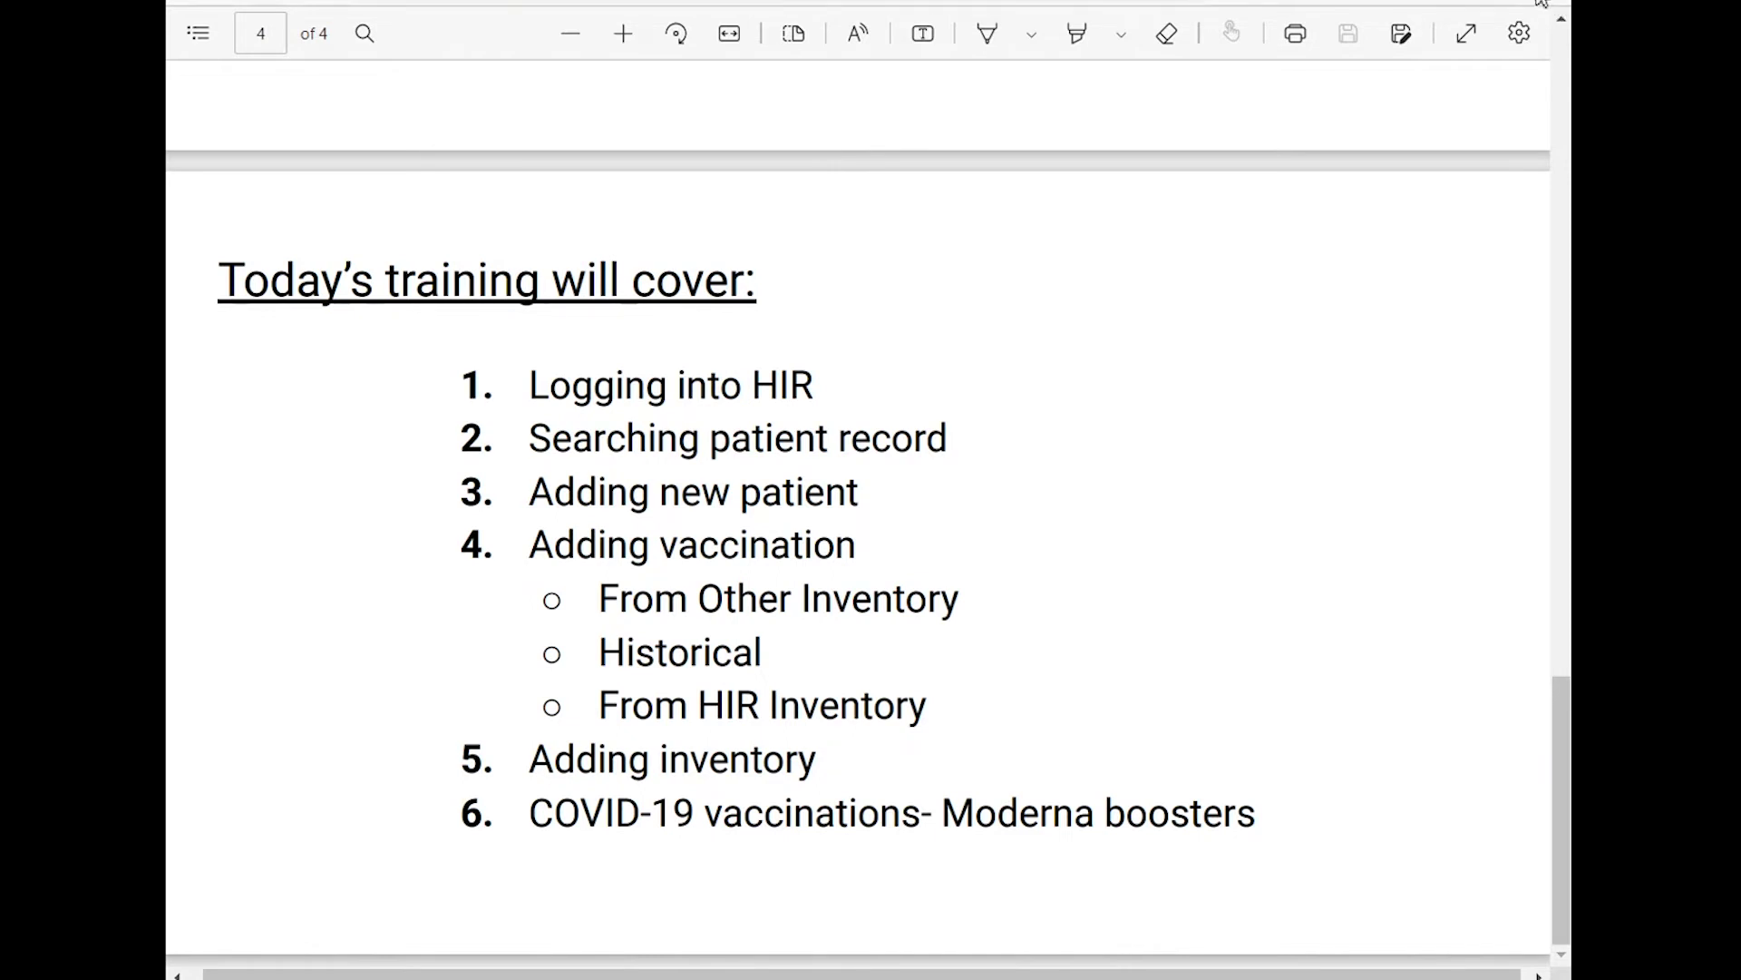
In Edge's Default browser settings, keep Internet Explorer mode reloading set to Allow.
{"action": "left_click", "coordinate": [1542, 4]}
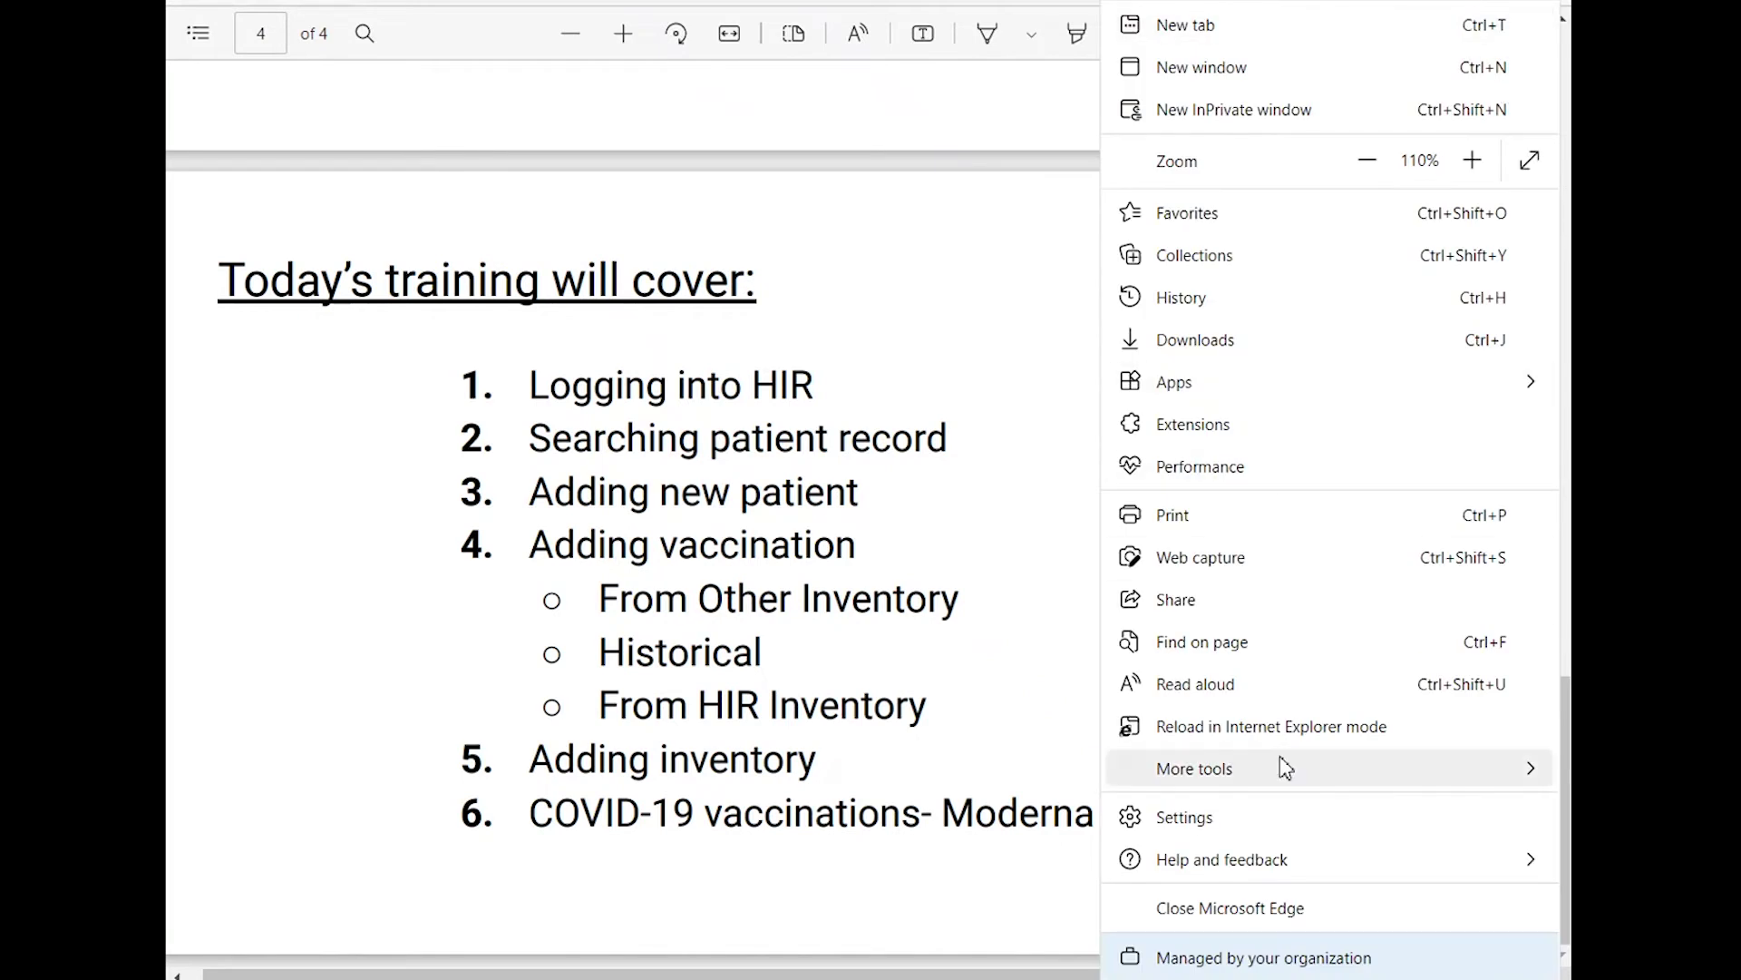
{"action": "left_click", "coordinate": [1266, 820]}
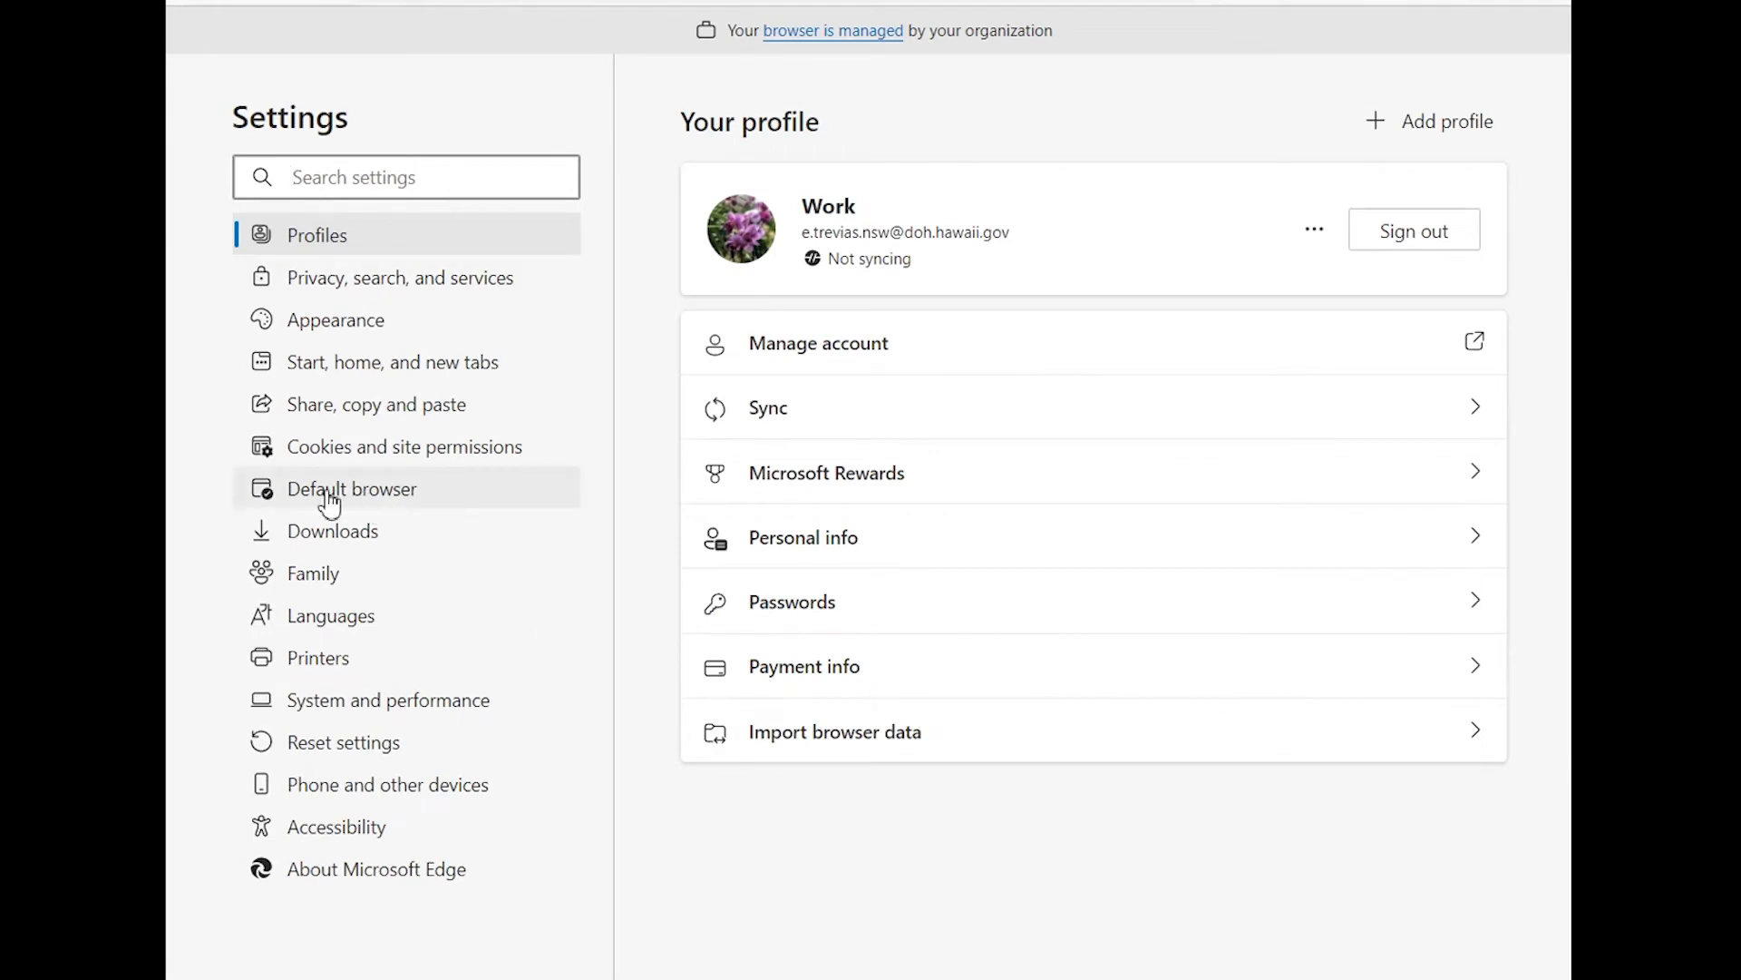
{"action": "left_click", "coordinate": [436, 497]}
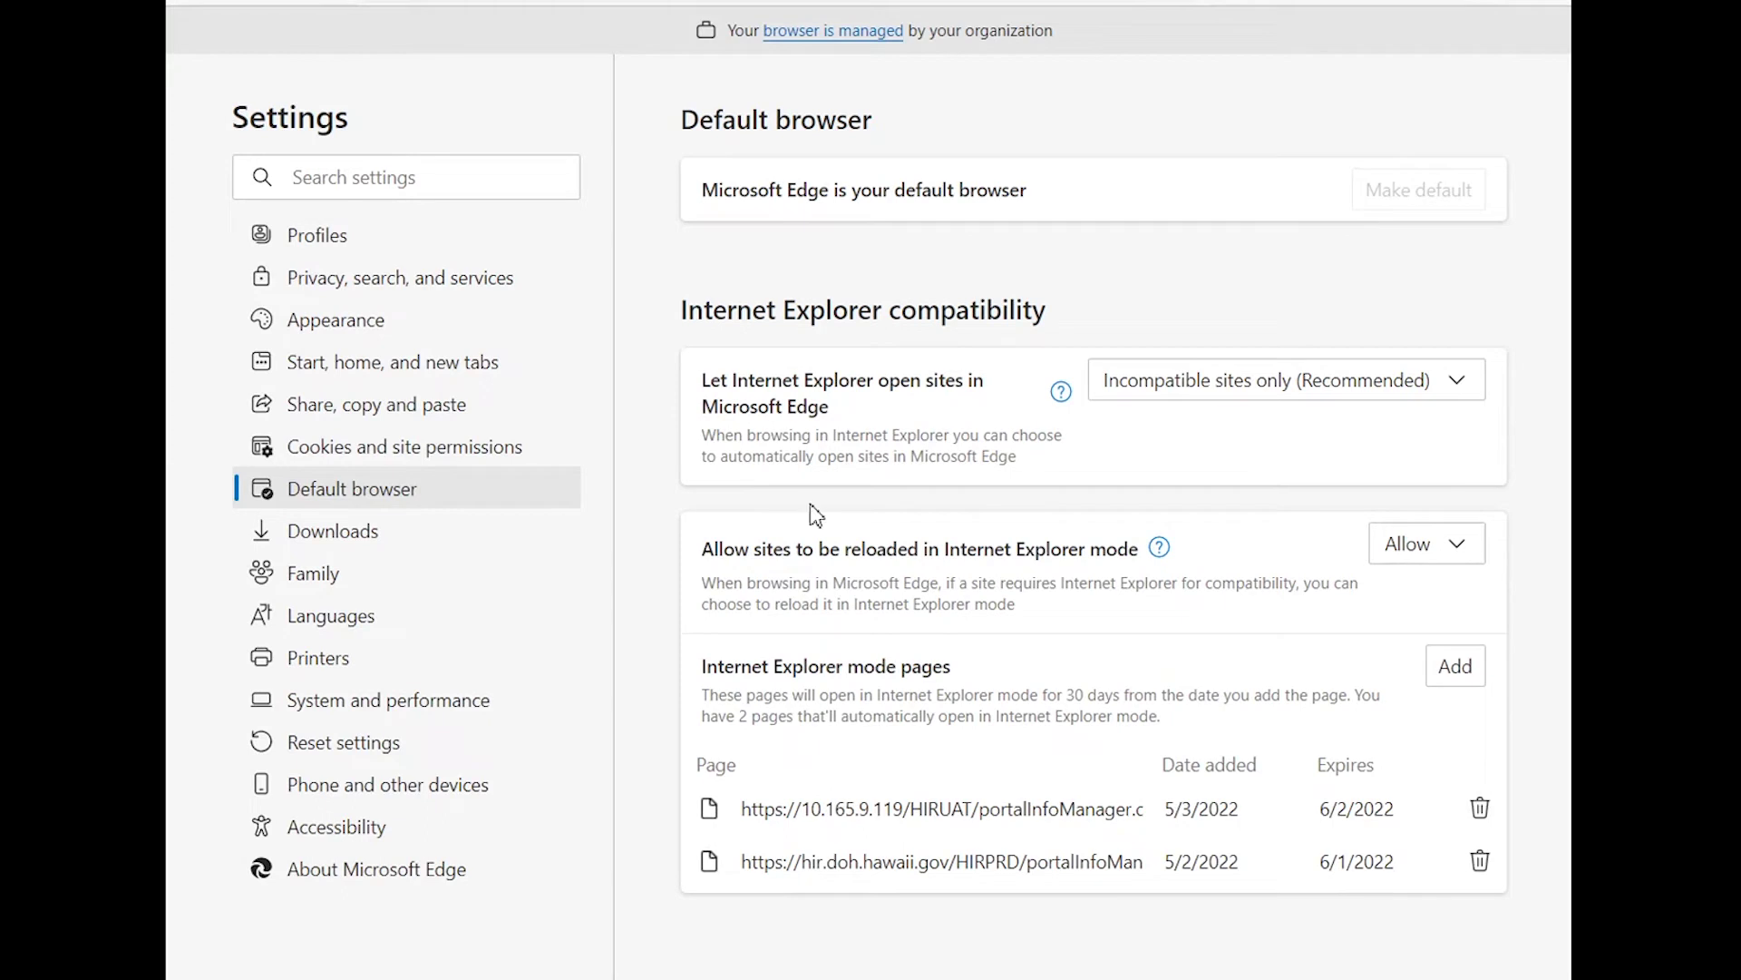
{"action": "left_click_drag", "start_coordinate": [708, 555], "coordinate": [1182, 551]}
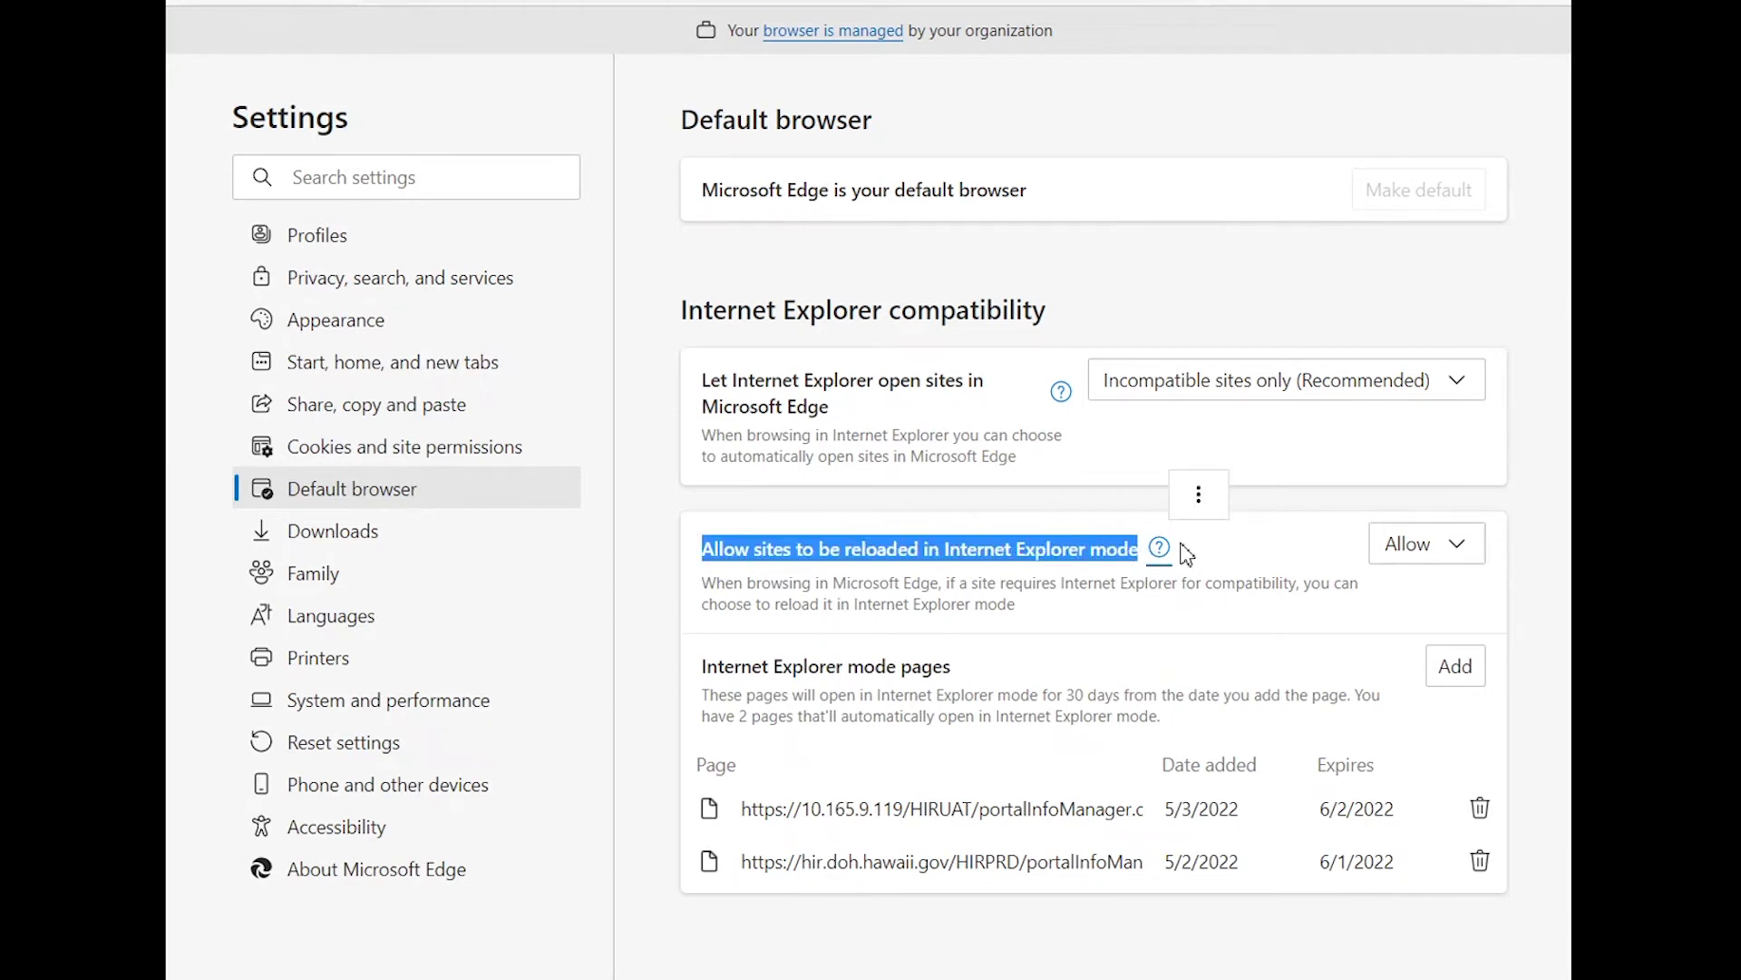
{"action": "left_click", "coordinate": [1457, 548]}
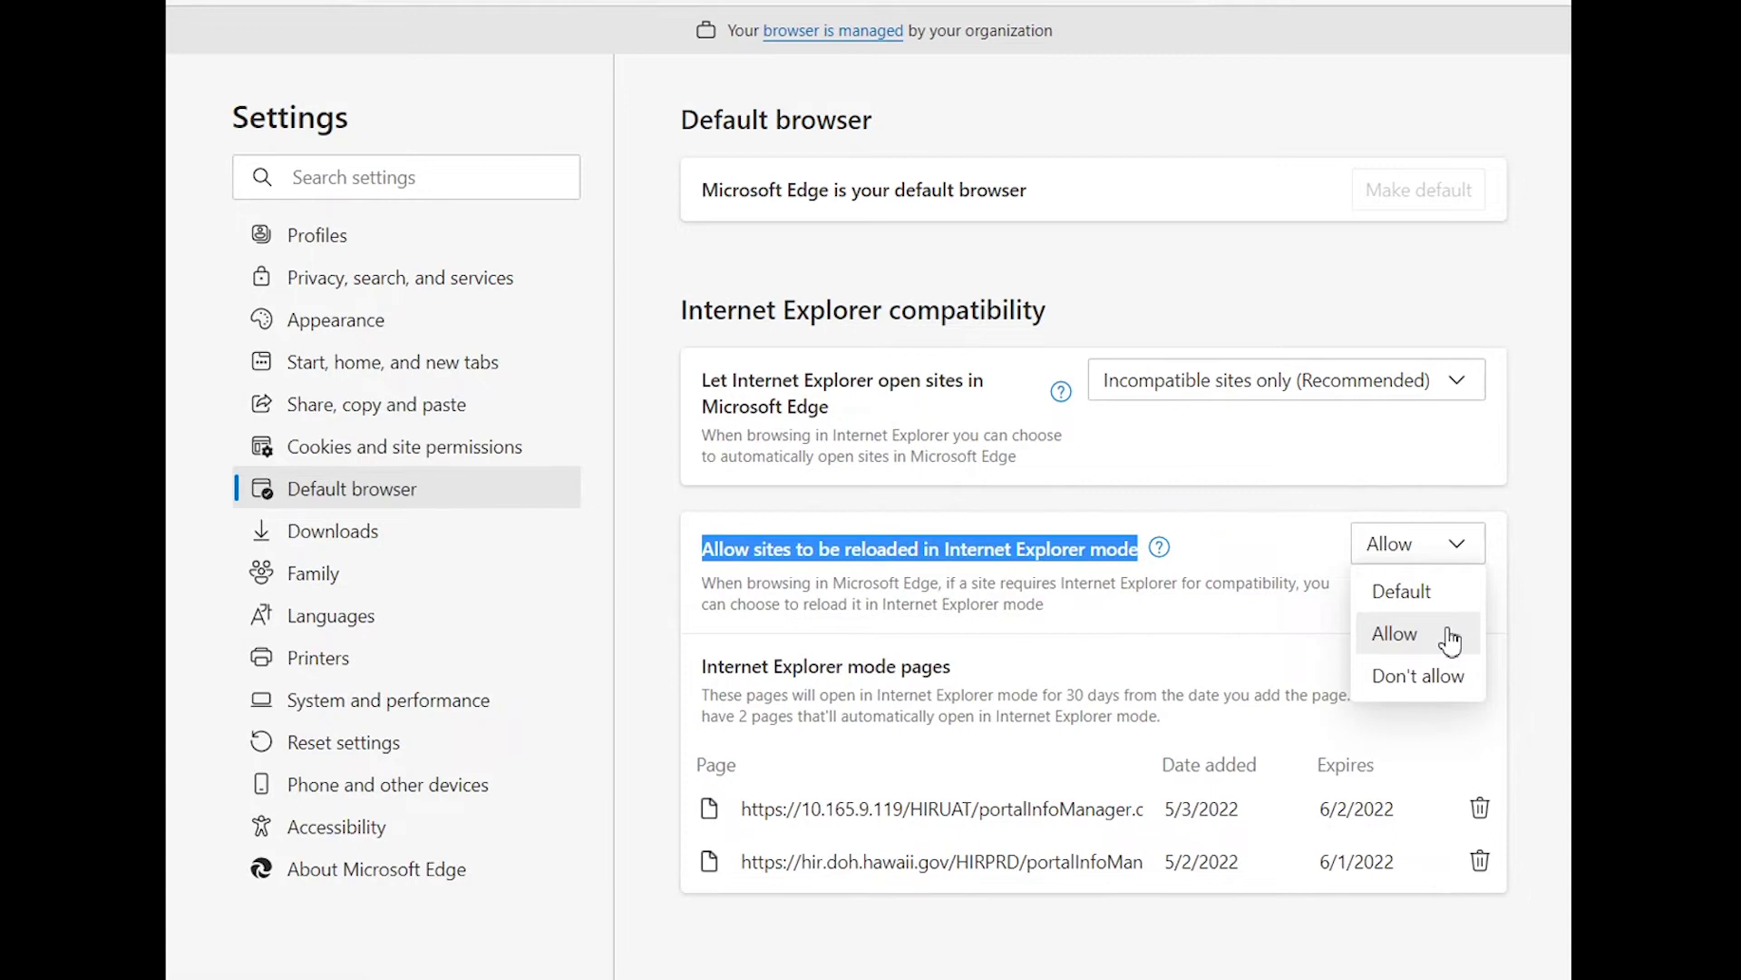
{"action": "left_click", "coordinate": [1099, 682]}
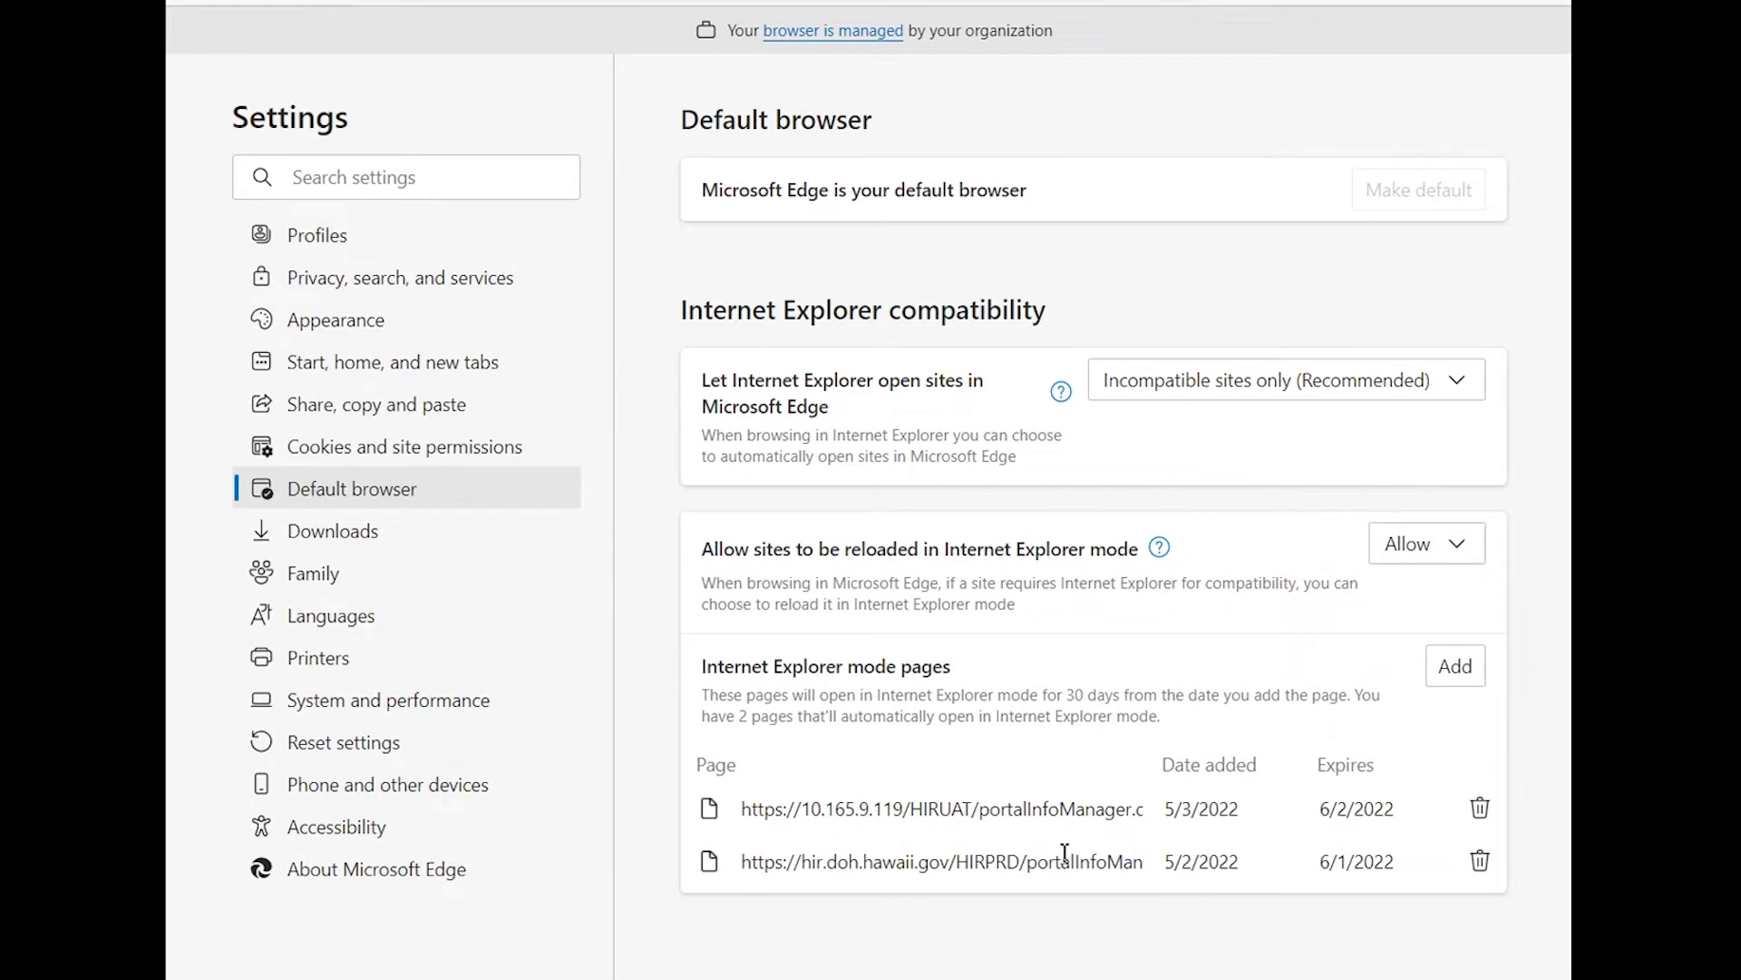
Open and cancel the IE mode Add a page dialog, then open a new tab.
{"action": "left_click", "coordinate": [1458, 673]}
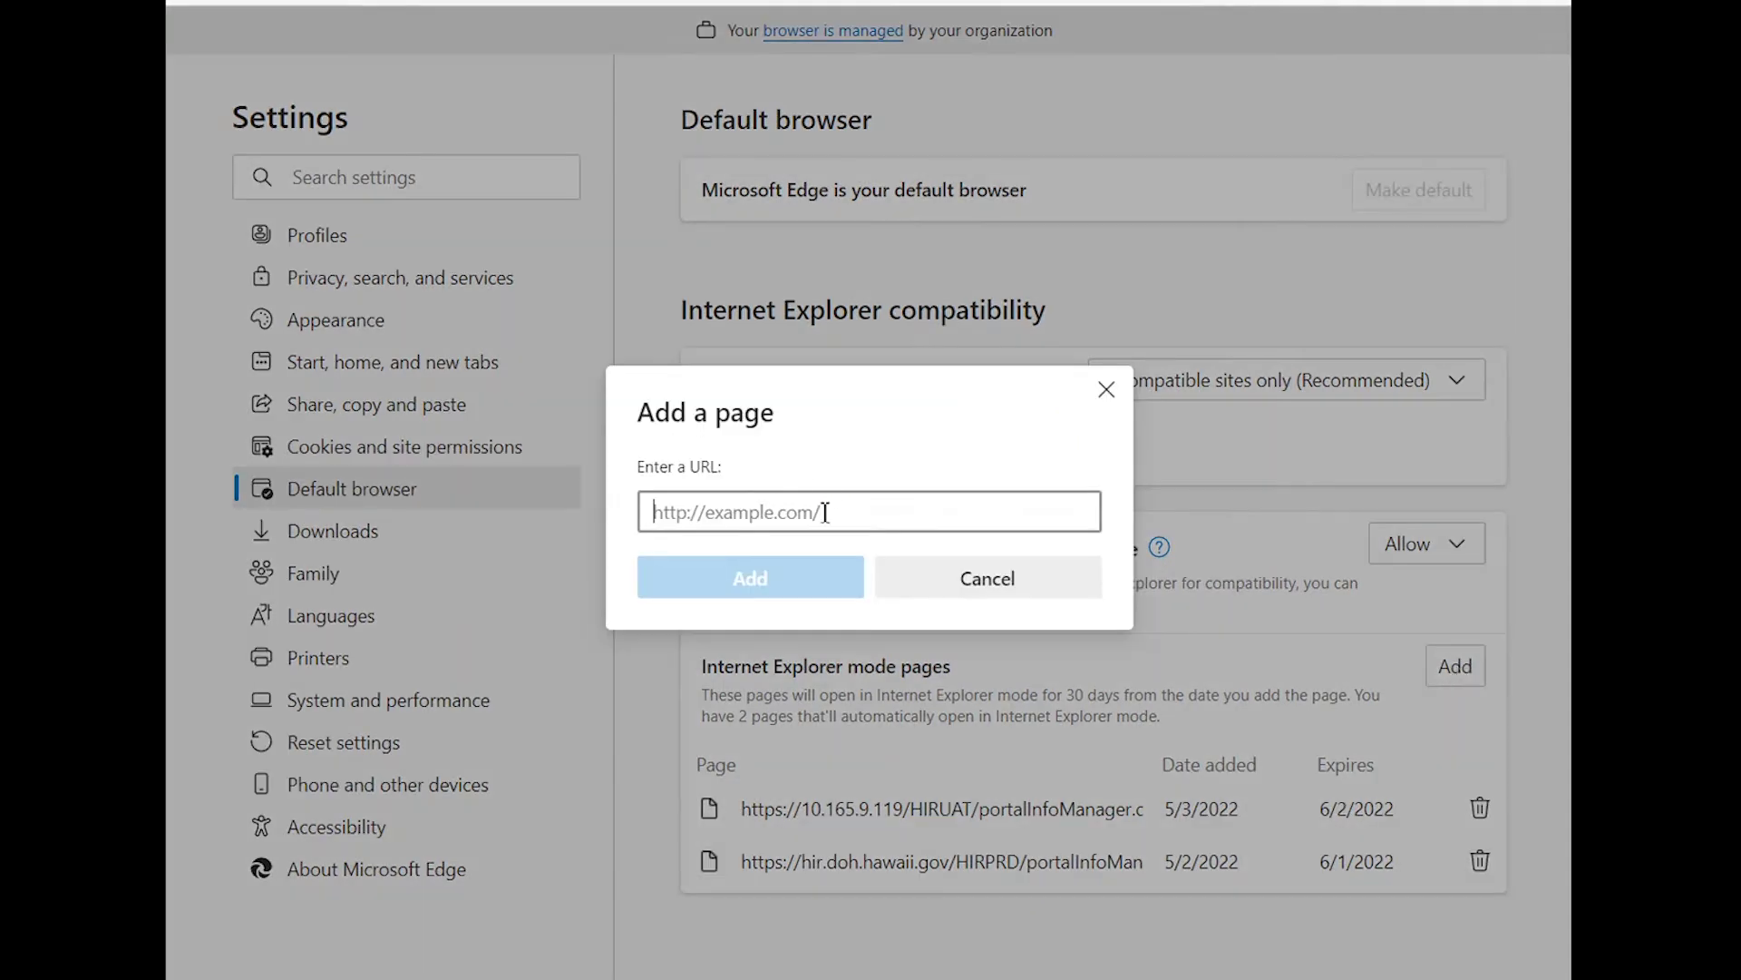
{"action": "left_click", "coordinate": [931, 580]}
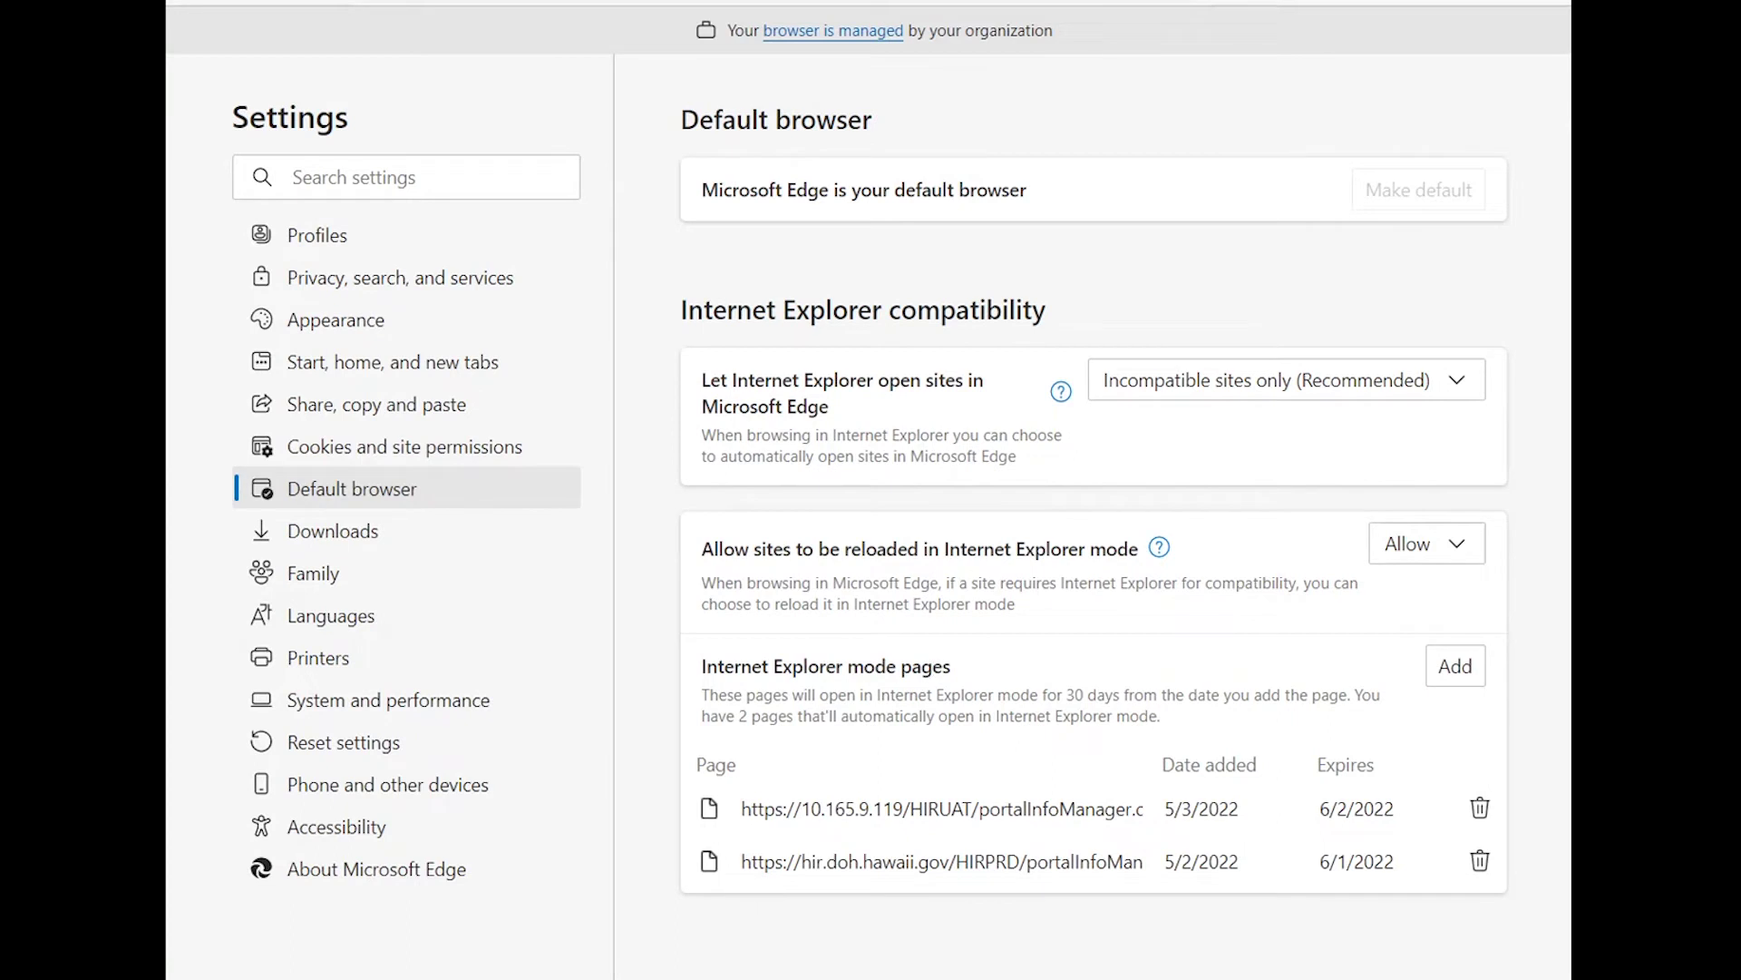
{"action": "key", "text": "ctrl+t"}
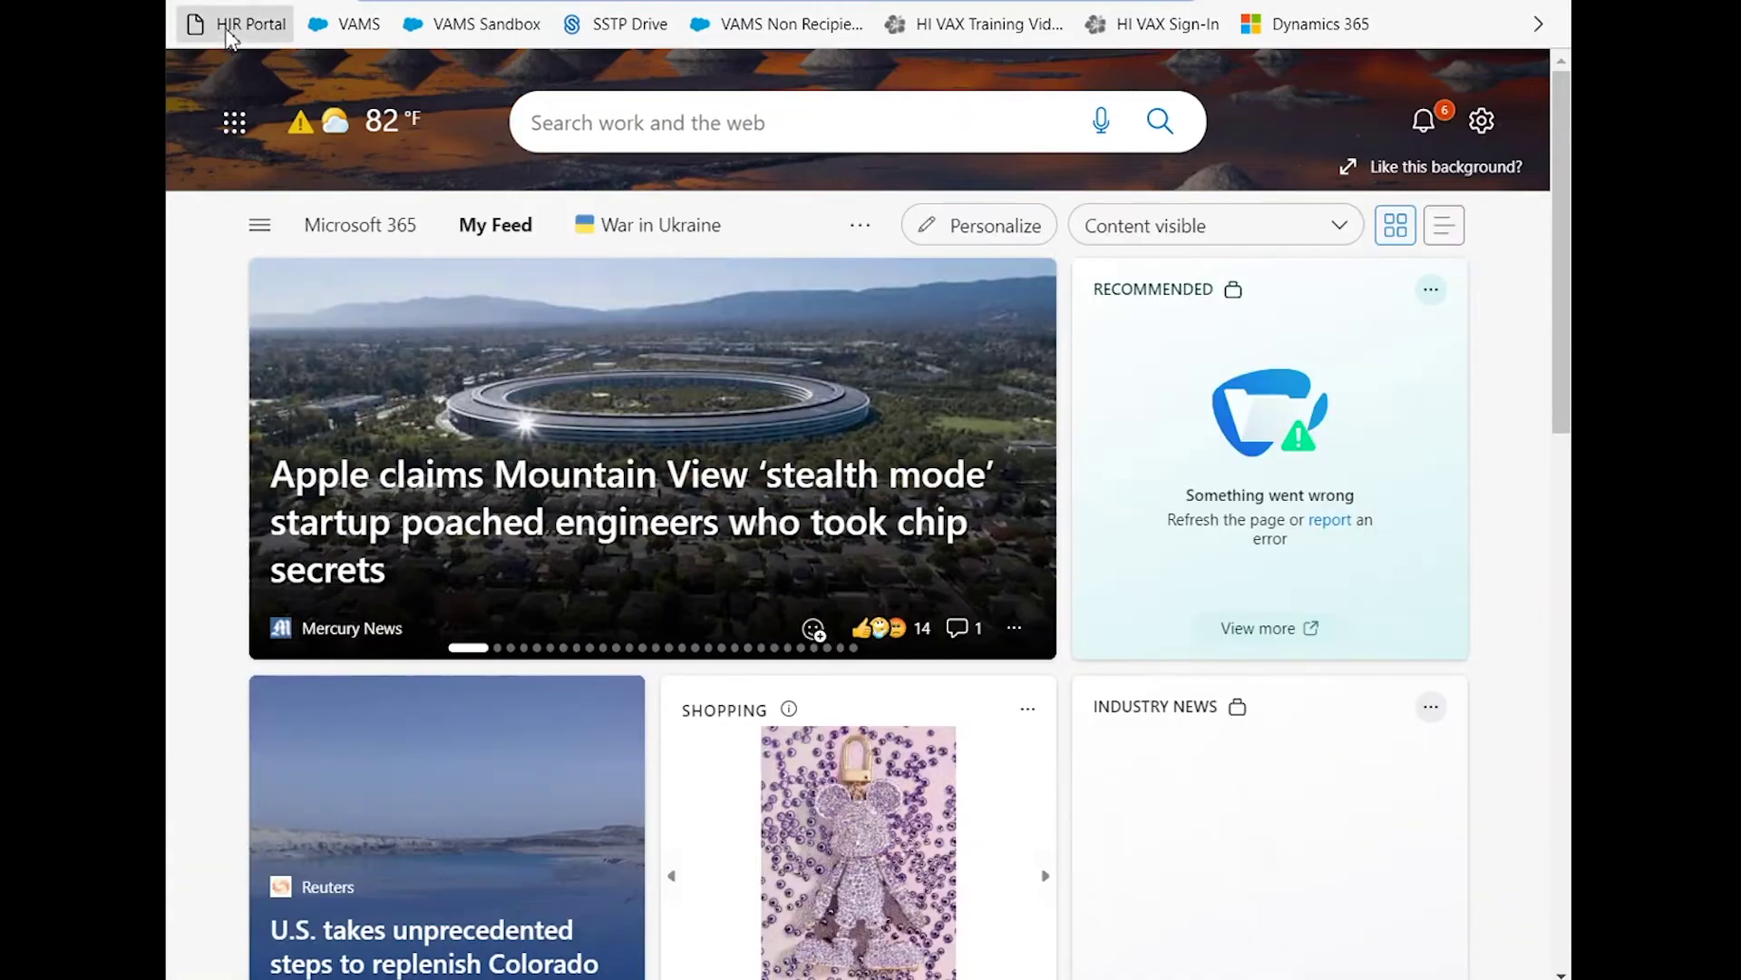
Open the HIR Portal favorite in Internet Explorer mode and dismiss the IE mode notice.
{"action": "left_click", "coordinate": [229, 27]}
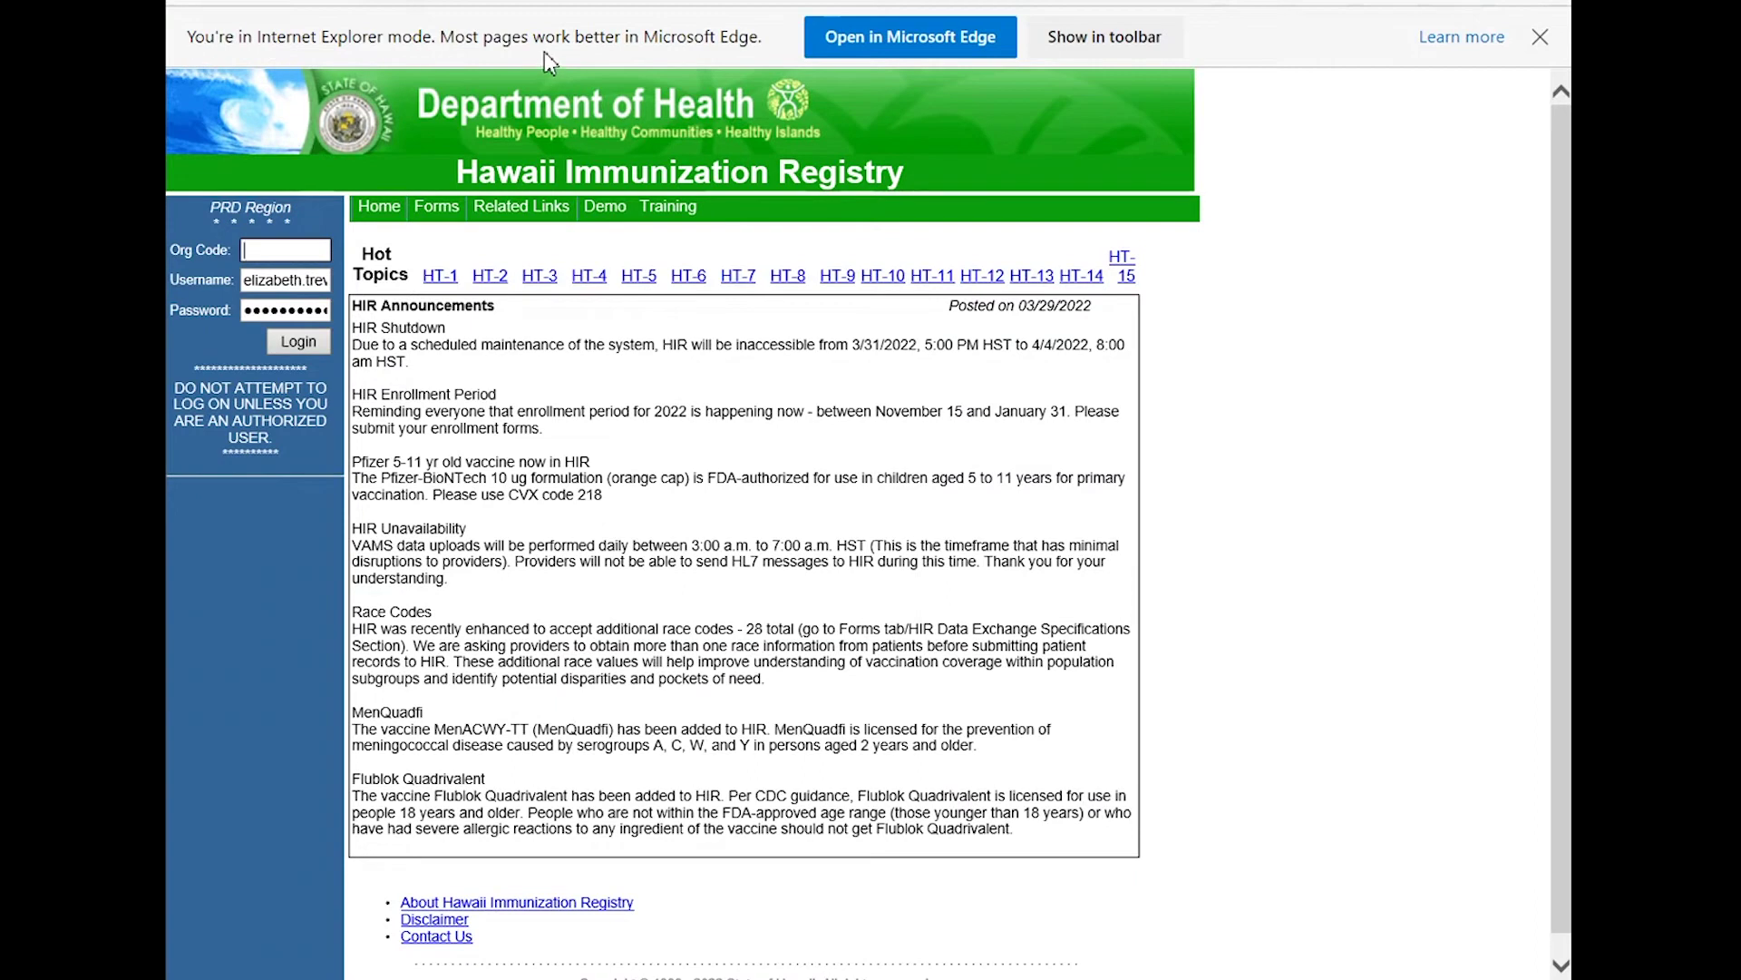
{"action": "left_click", "coordinate": [1539, 41]}
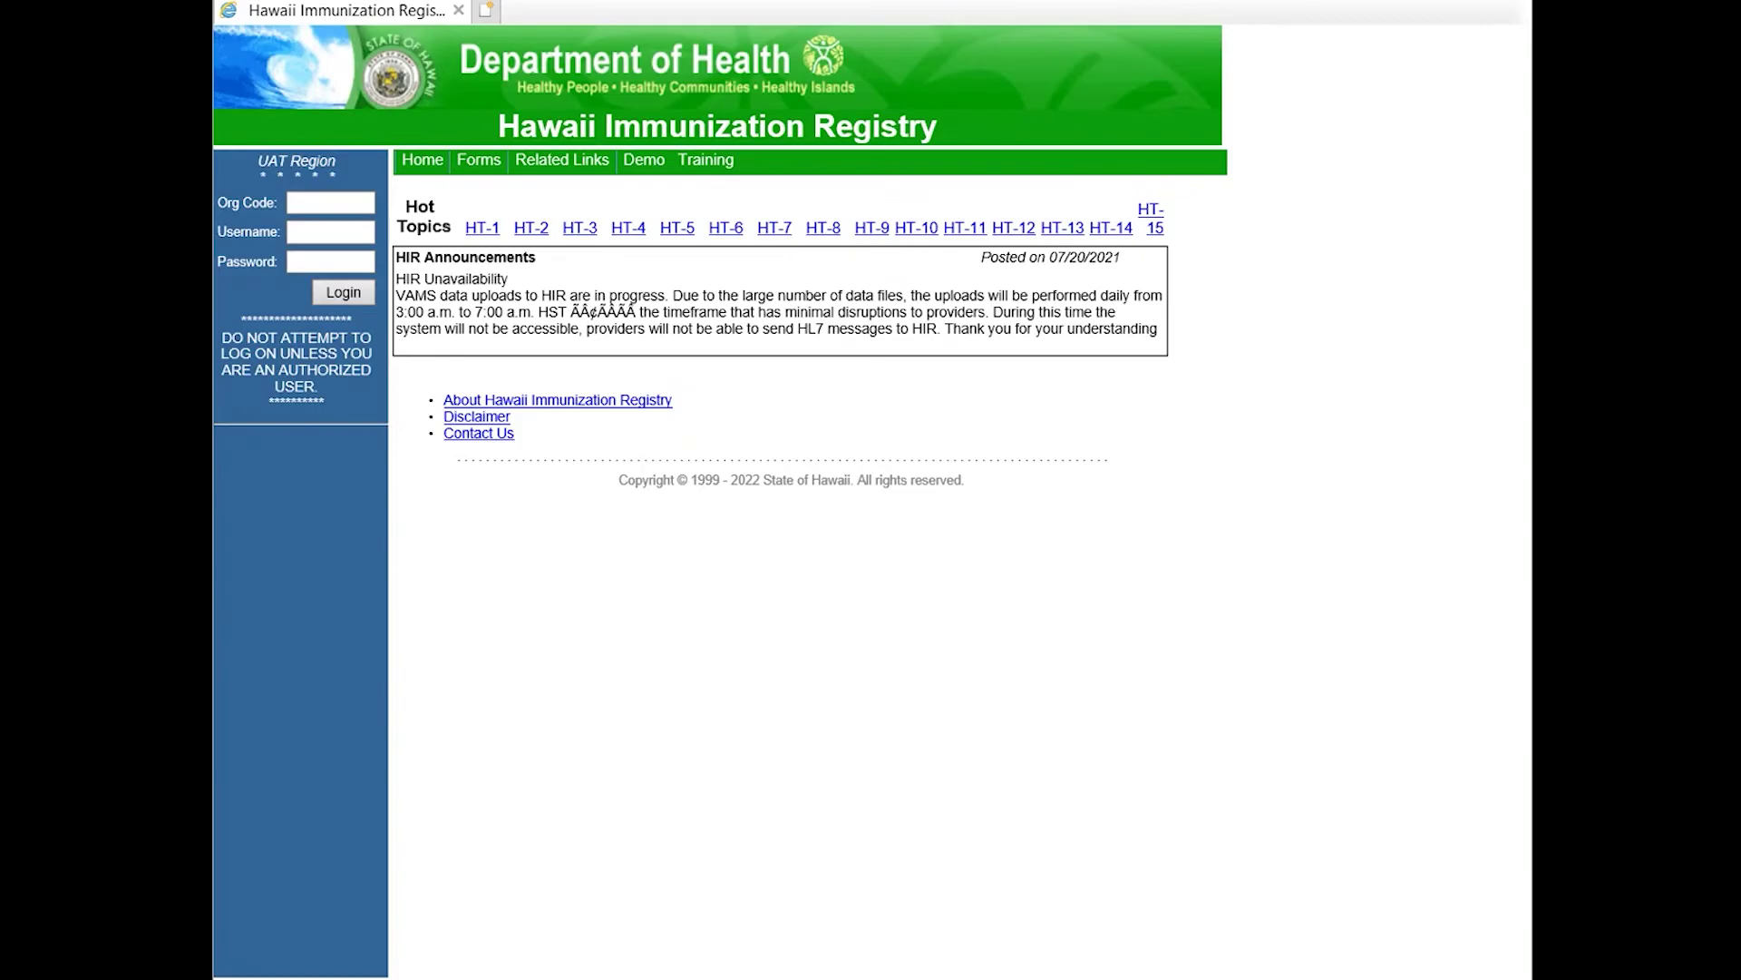
Log in to the test portal with the organisation code, username and password.
{"action": "left_click", "coordinate": [332, 203]}
{"action": "key", "text": "BackSpace"}
{"action": "key", "text": "Tab"}
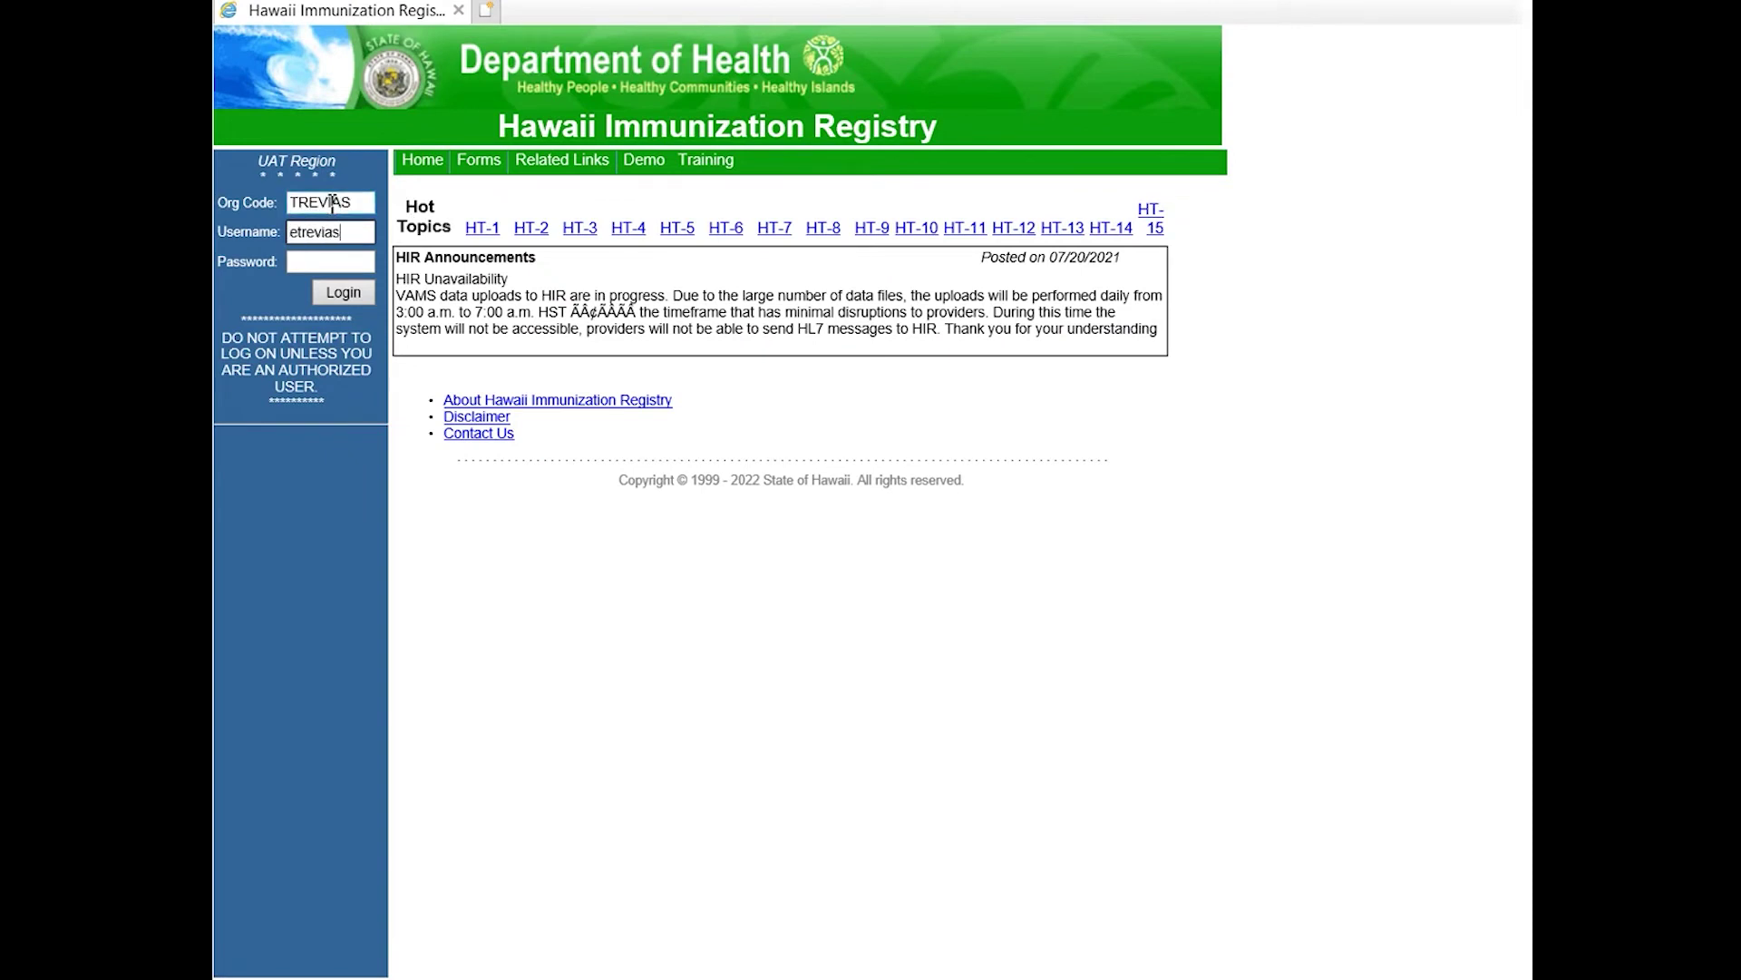
{"action": "key", "text": "Tab"}
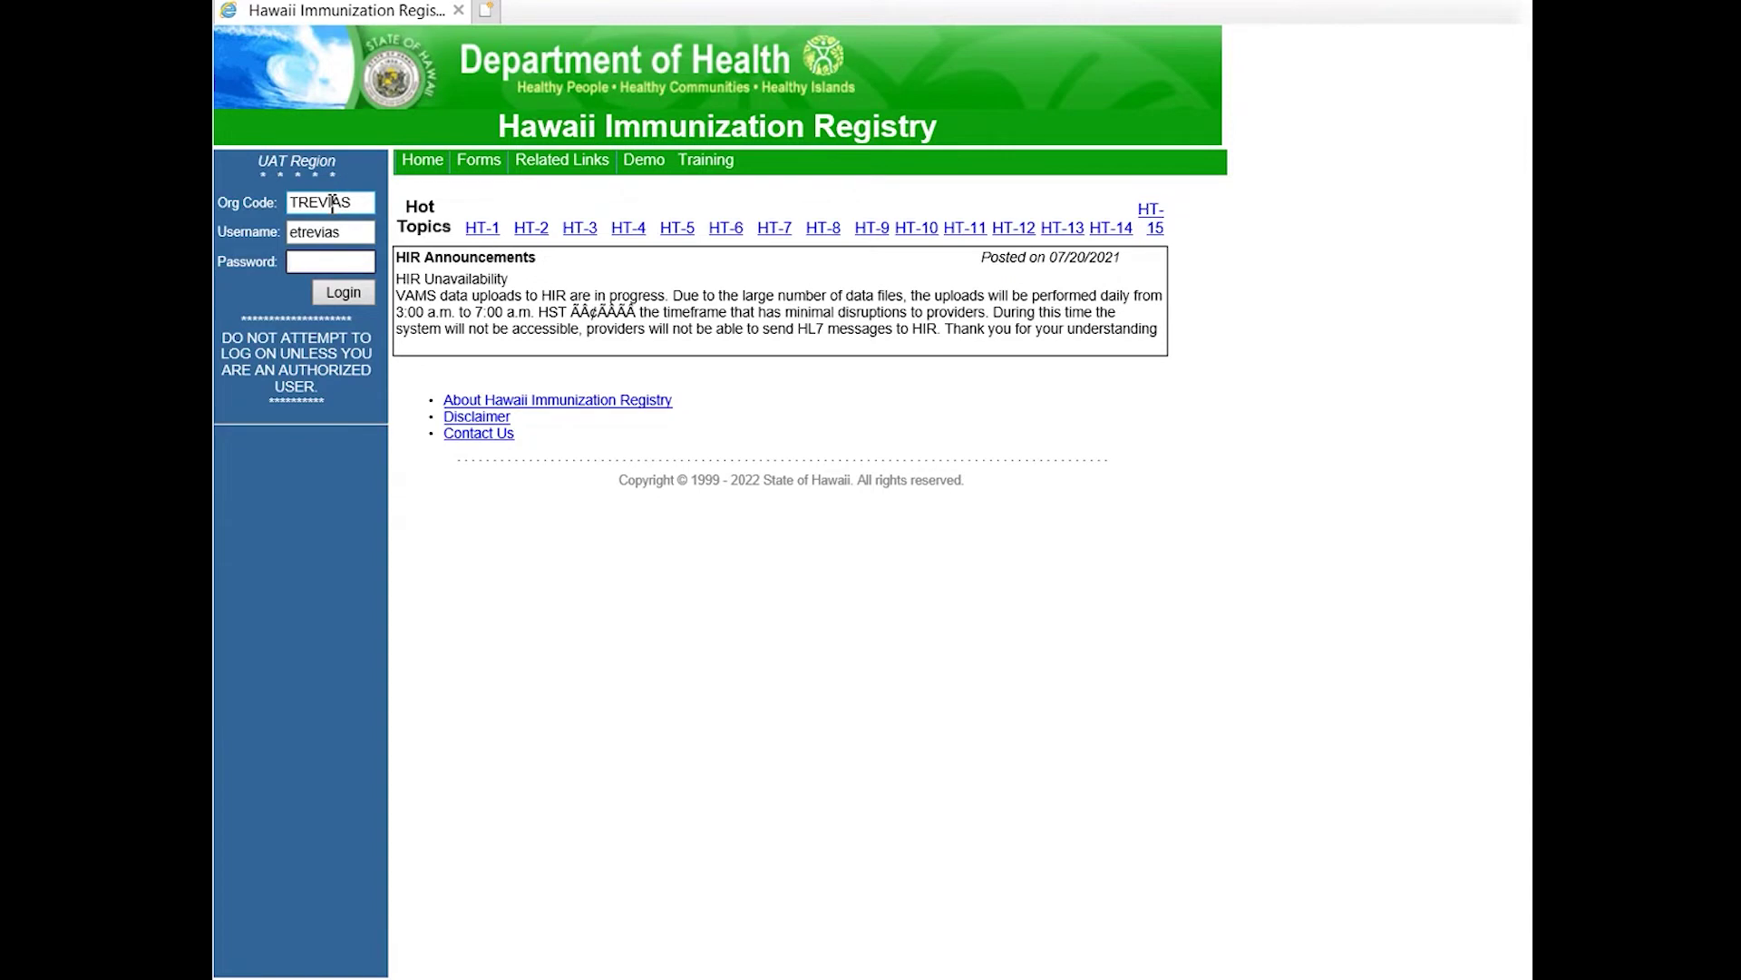
{"action": "key", "text": "Return"}
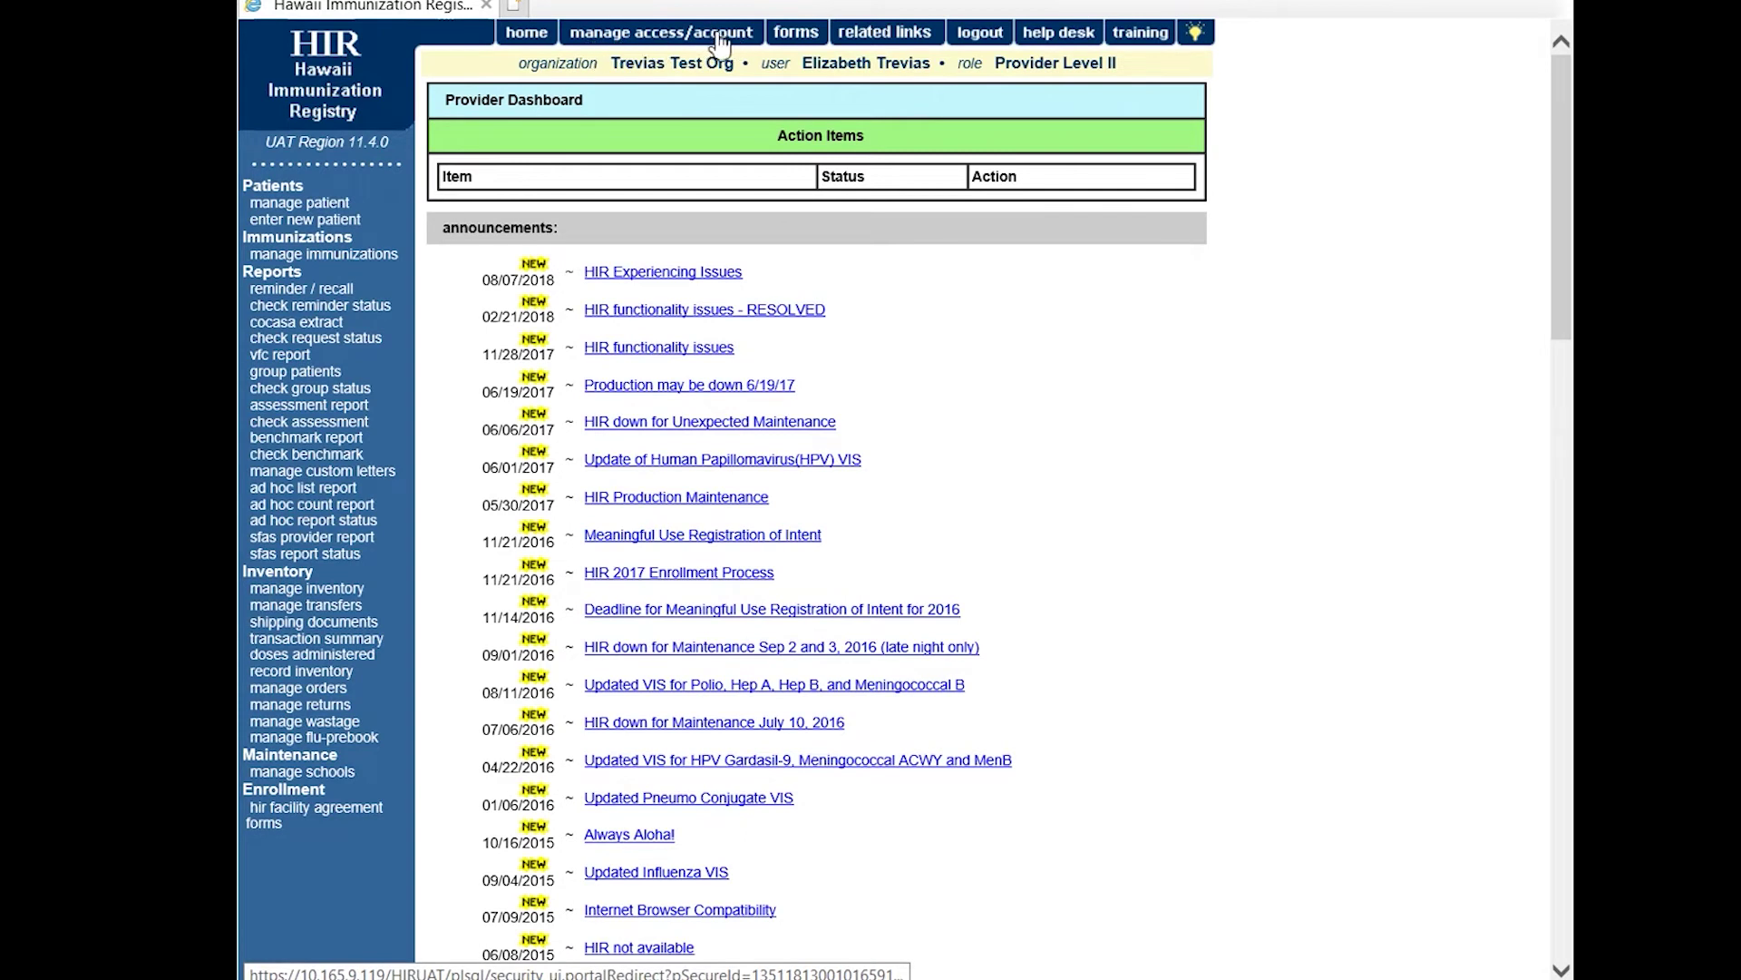
{"action": "left_click", "coordinate": [720, 36]}
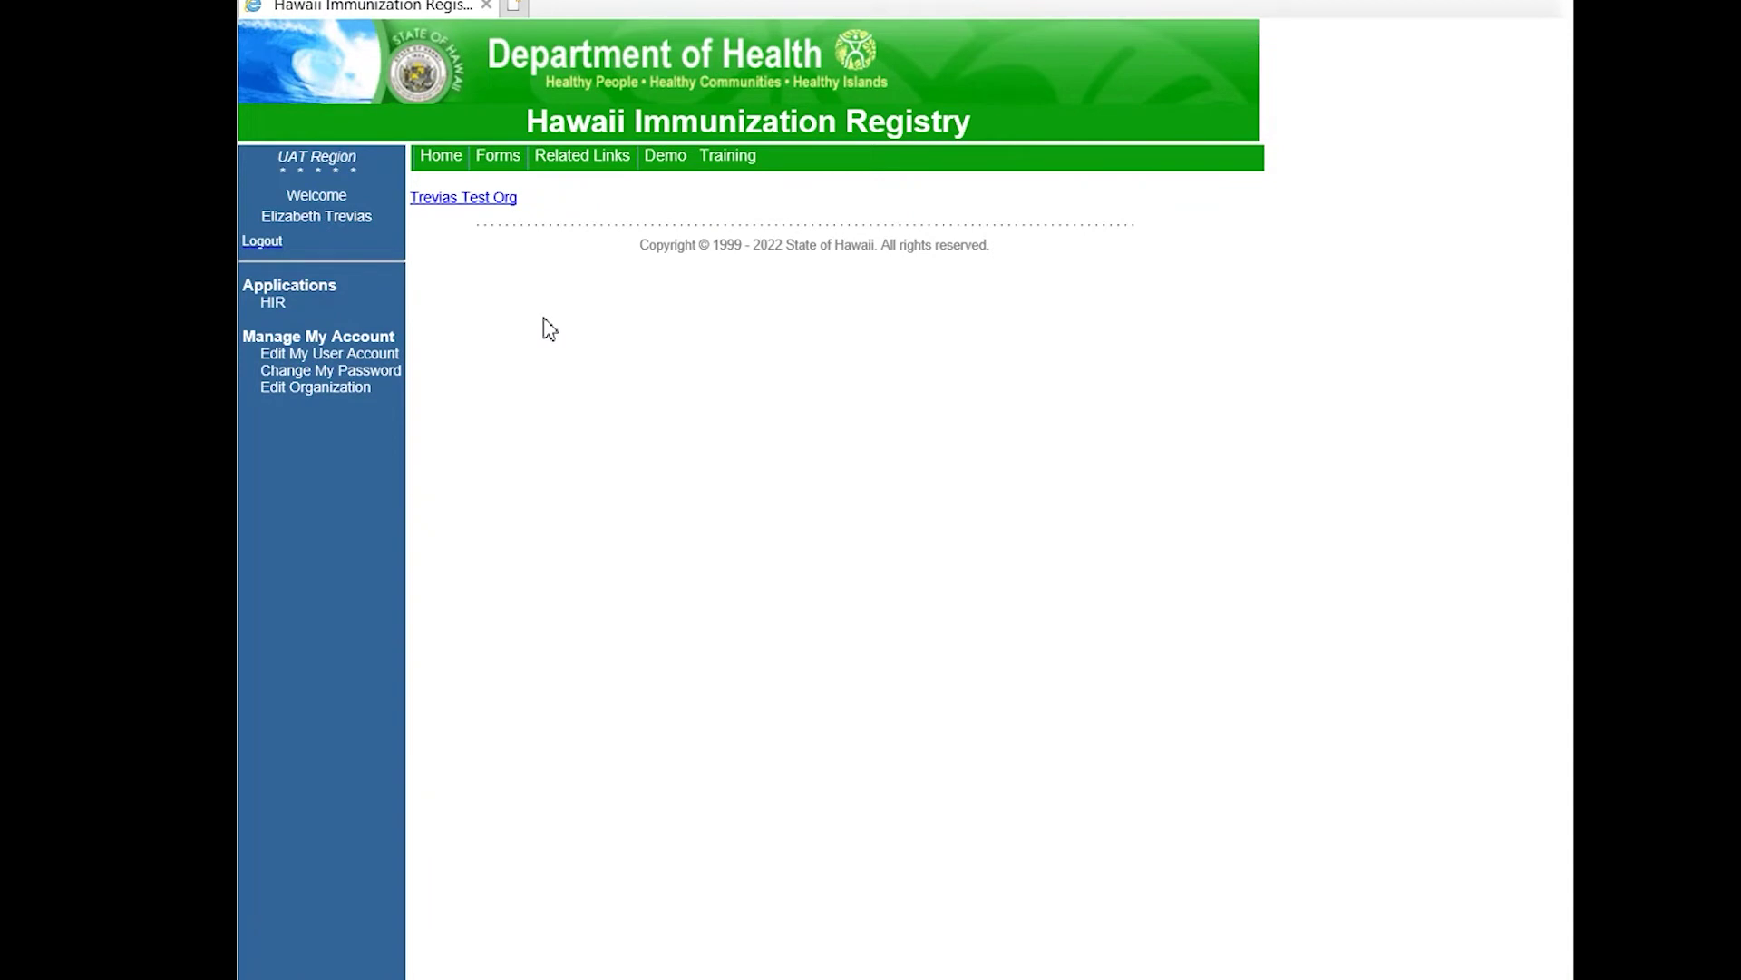
{"action": "left_click", "coordinate": [442, 200]}
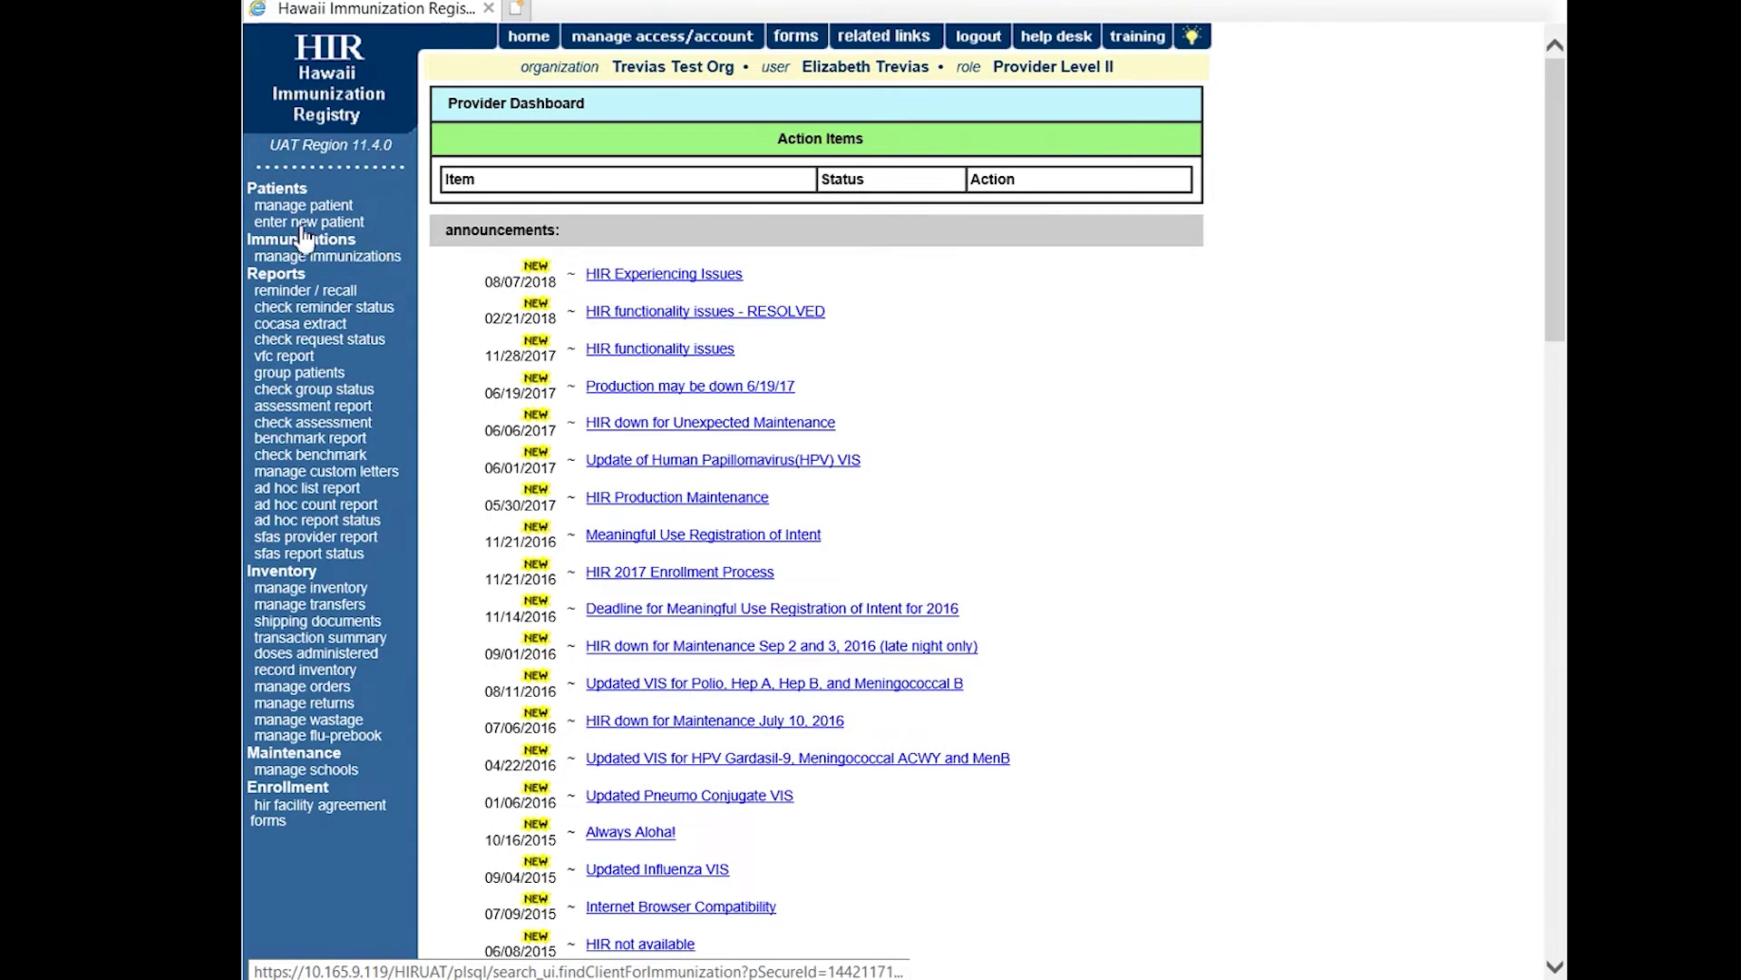
Open manage patient and place the cursor in the empty Last Name field.
{"action": "left_click", "coordinate": [324, 208]}
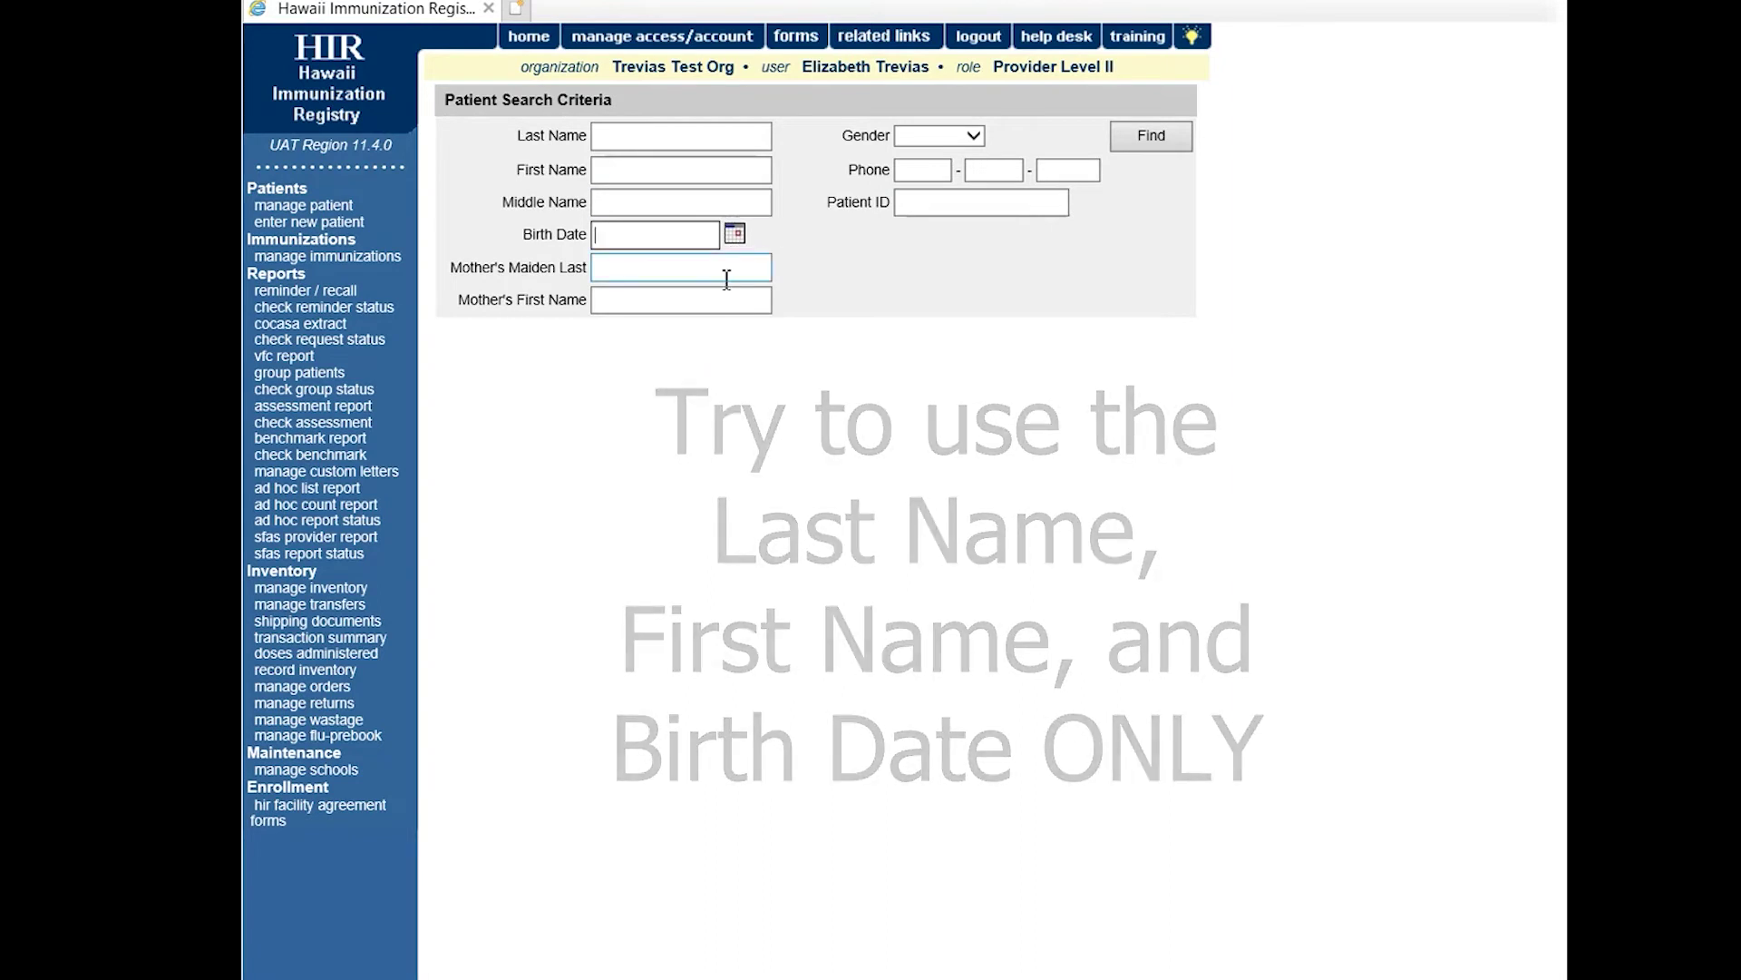
{"action": "left_click", "coordinate": [688, 299]}
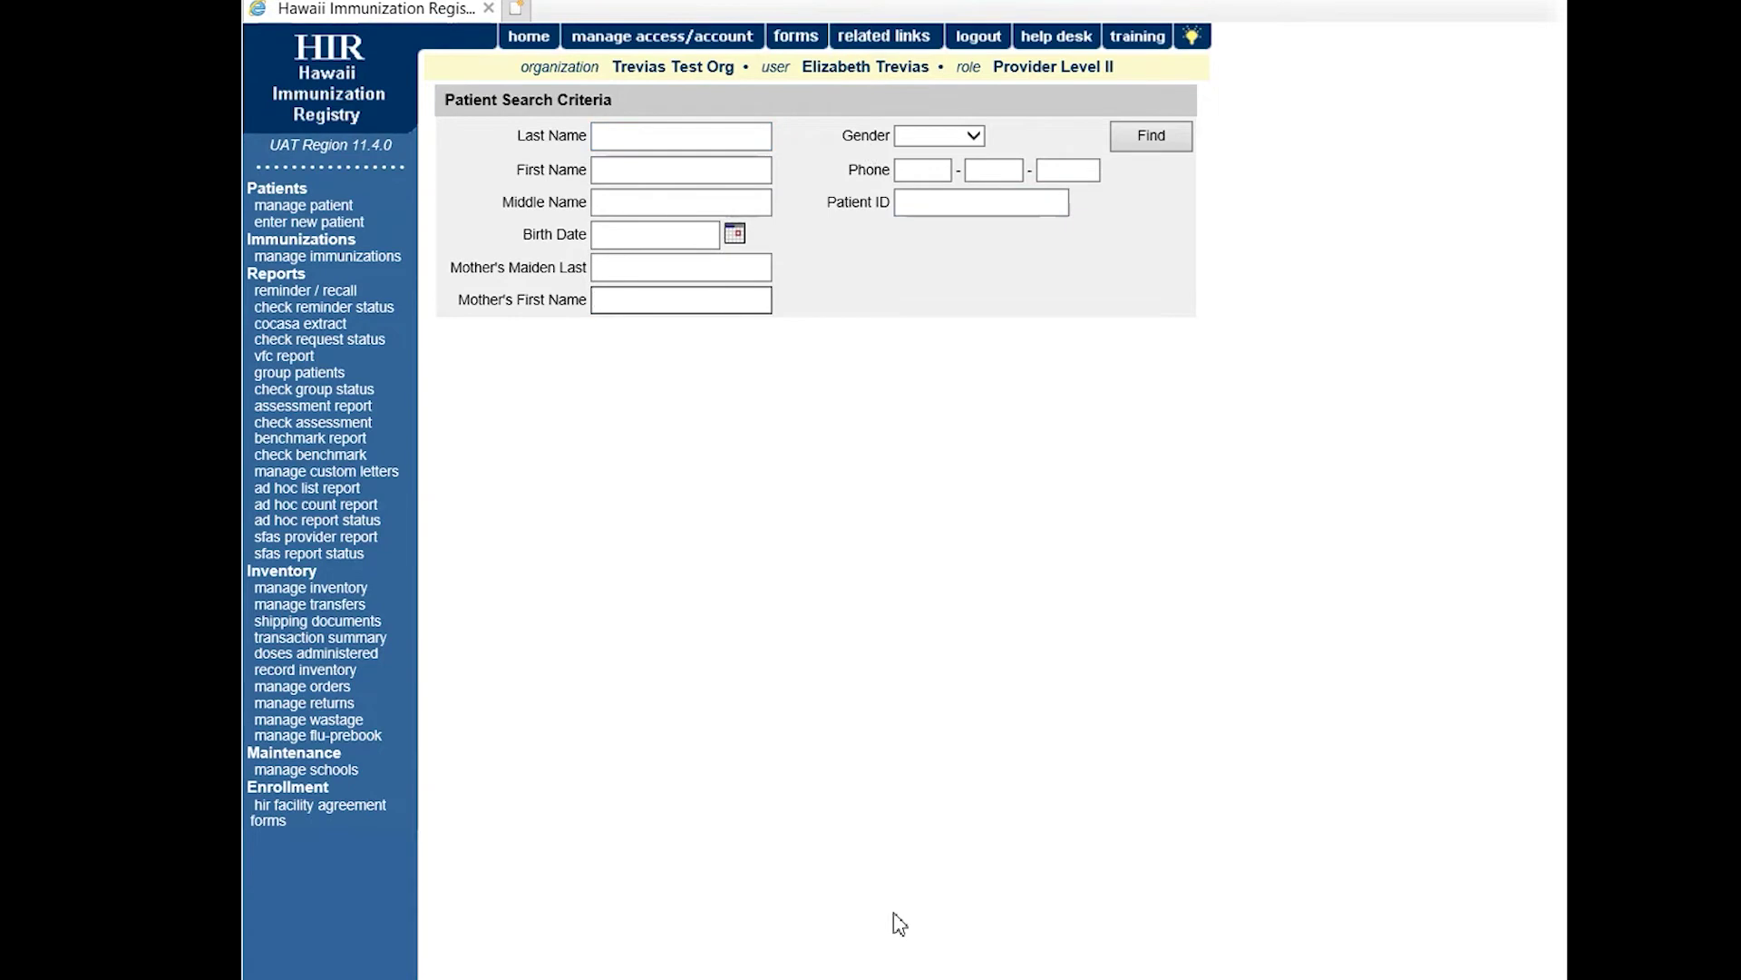
{"action": "left_click", "coordinate": [726, 145]}
{"action": "left_click", "coordinate": [687, 143]}
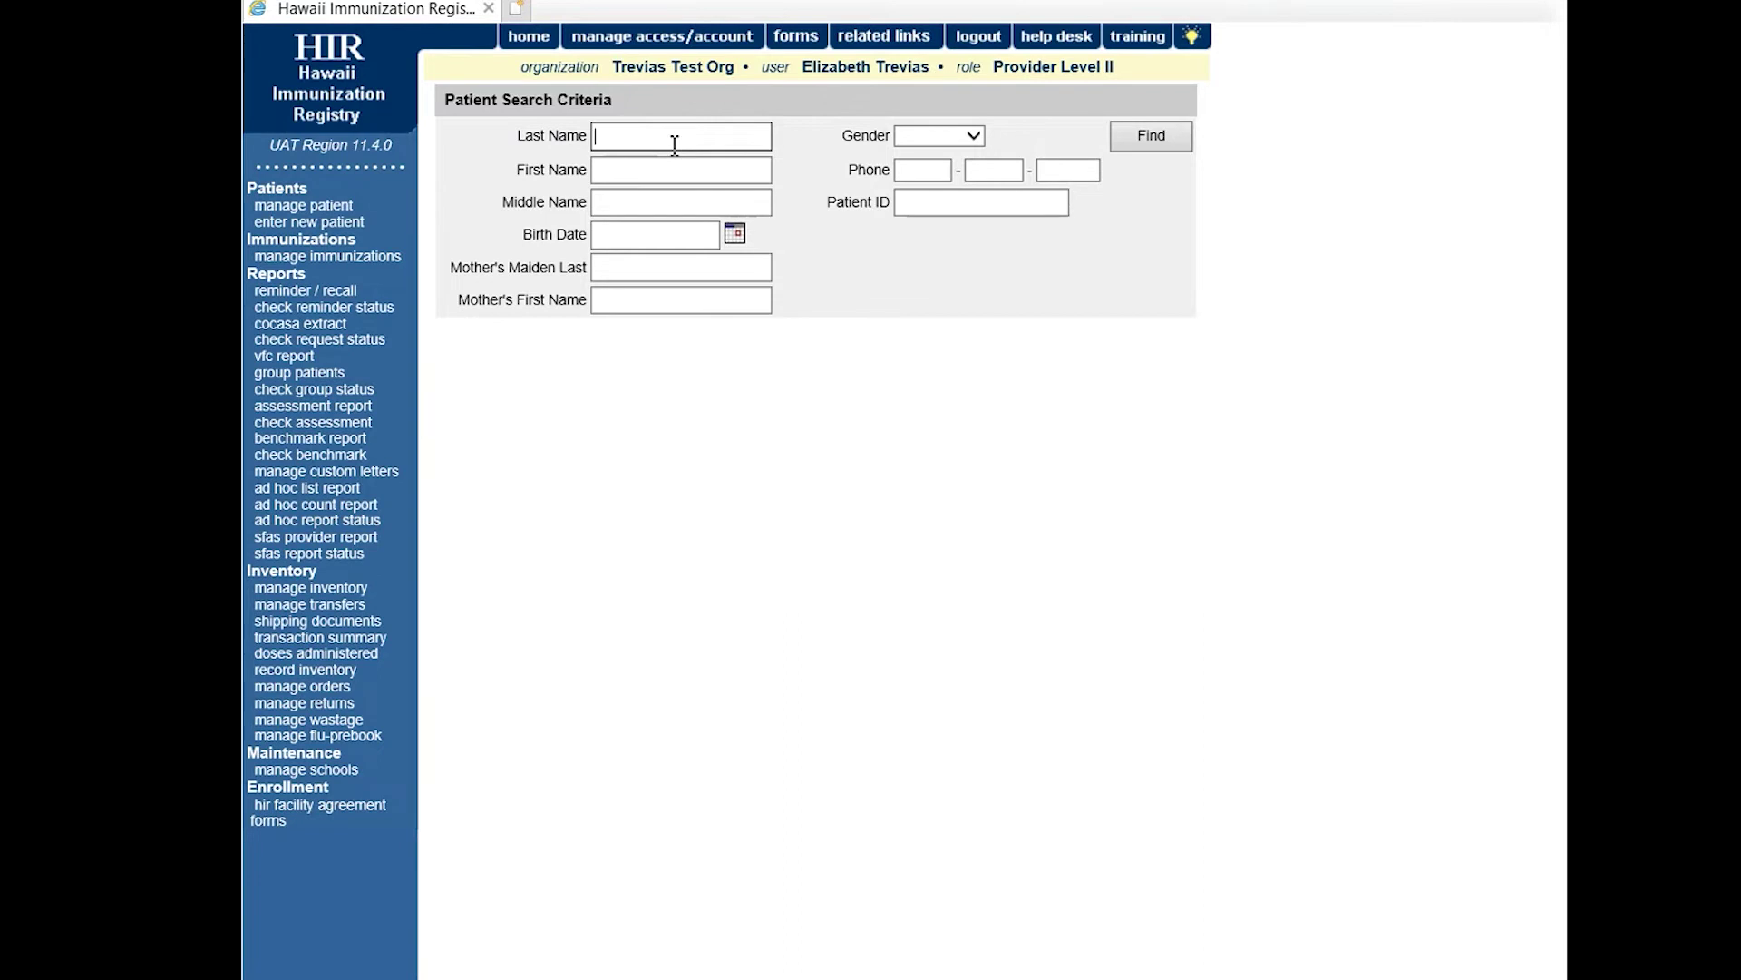
Search patients with last name 'ON', first name 'SU' and birth date 01/01/2000.
{"action": "left_click", "coordinate": [649, 194]}
{"action": "left_click", "coordinate": [646, 130]}
{"action": "type", "text": "ON"}
{"action": "left_click", "coordinate": [634, 171]}
{"action": "left_click", "coordinate": [638, 201]}
{"action": "left_click", "coordinate": [646, 235]}
{"action": "type", "text": "01/01/2000"}
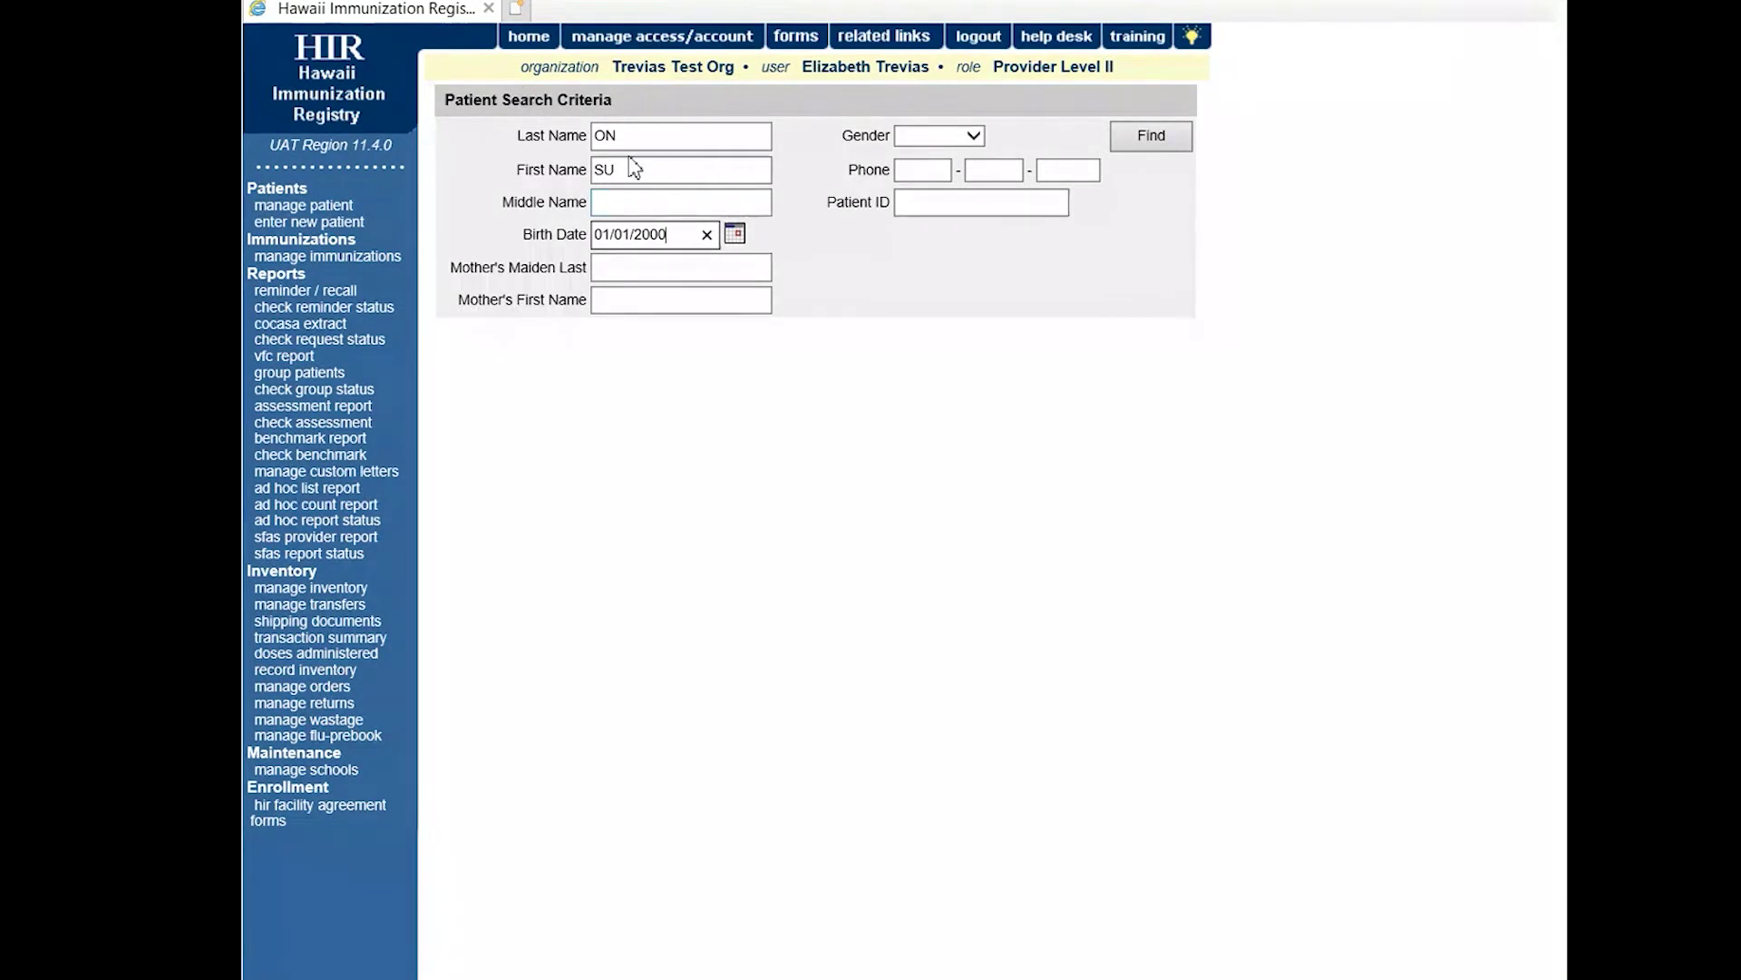
{"action": "left_click", "coordinate": [1178, 150]}
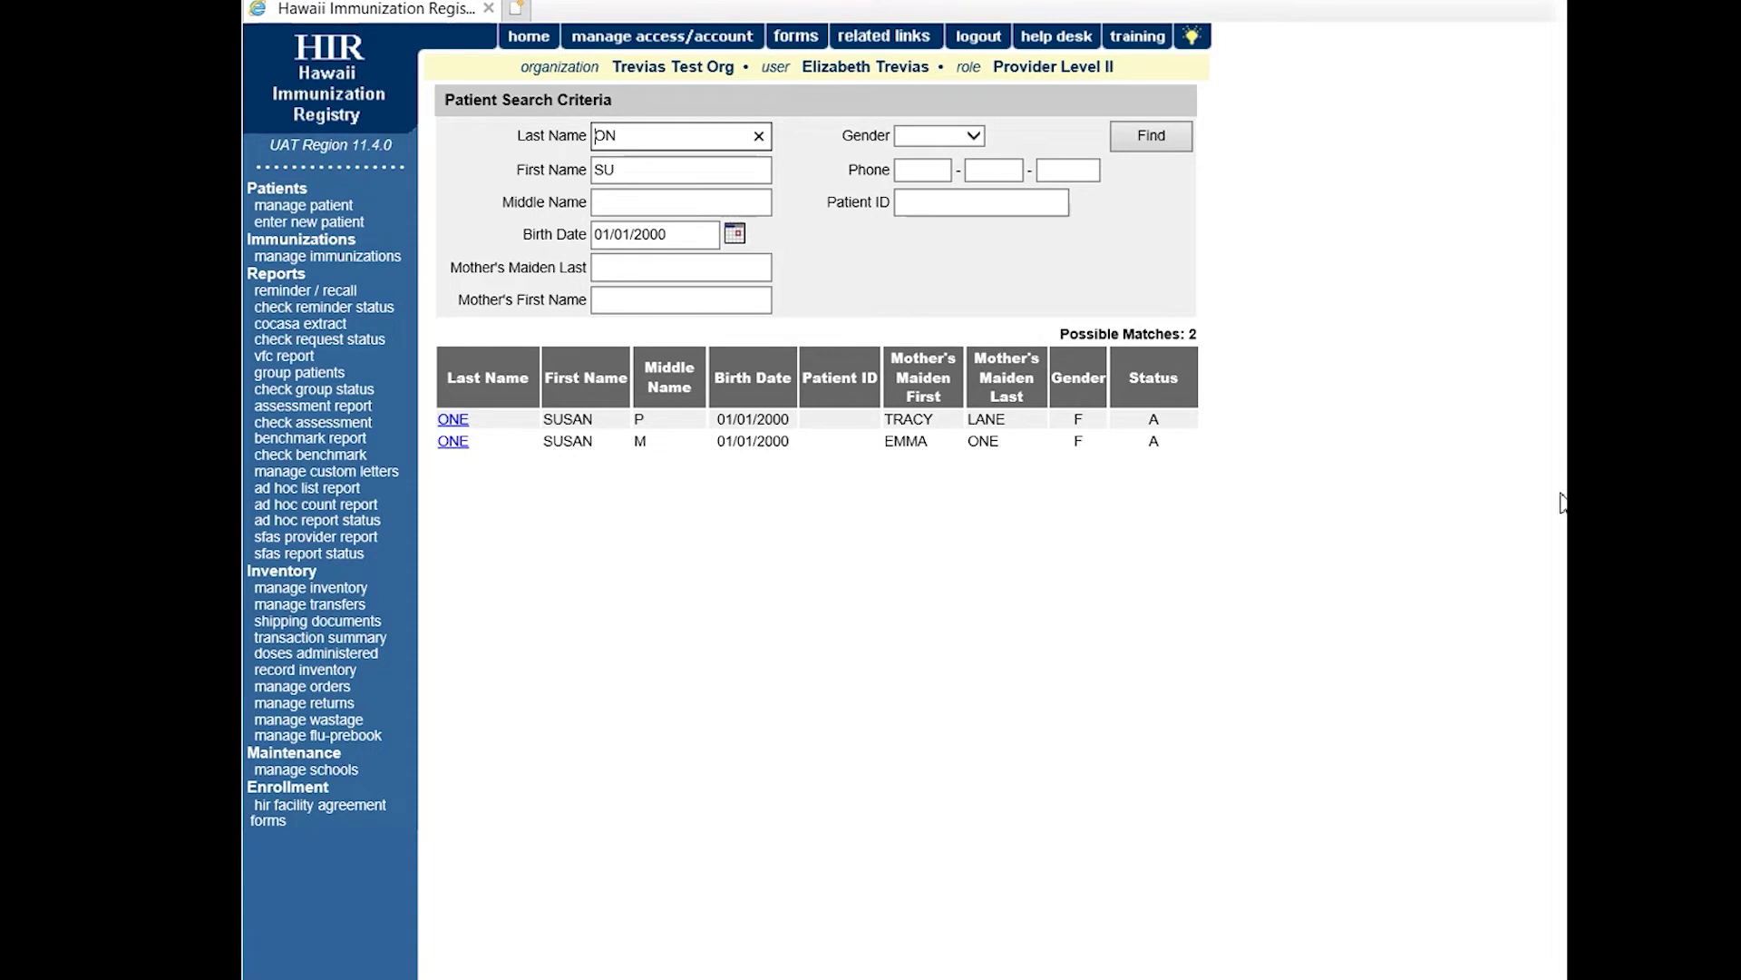
Review the first match's Update Patient record, cancel it, and re-enter last name 'ON'.
{"action": "left_click", "coordinate": [453, 423]}
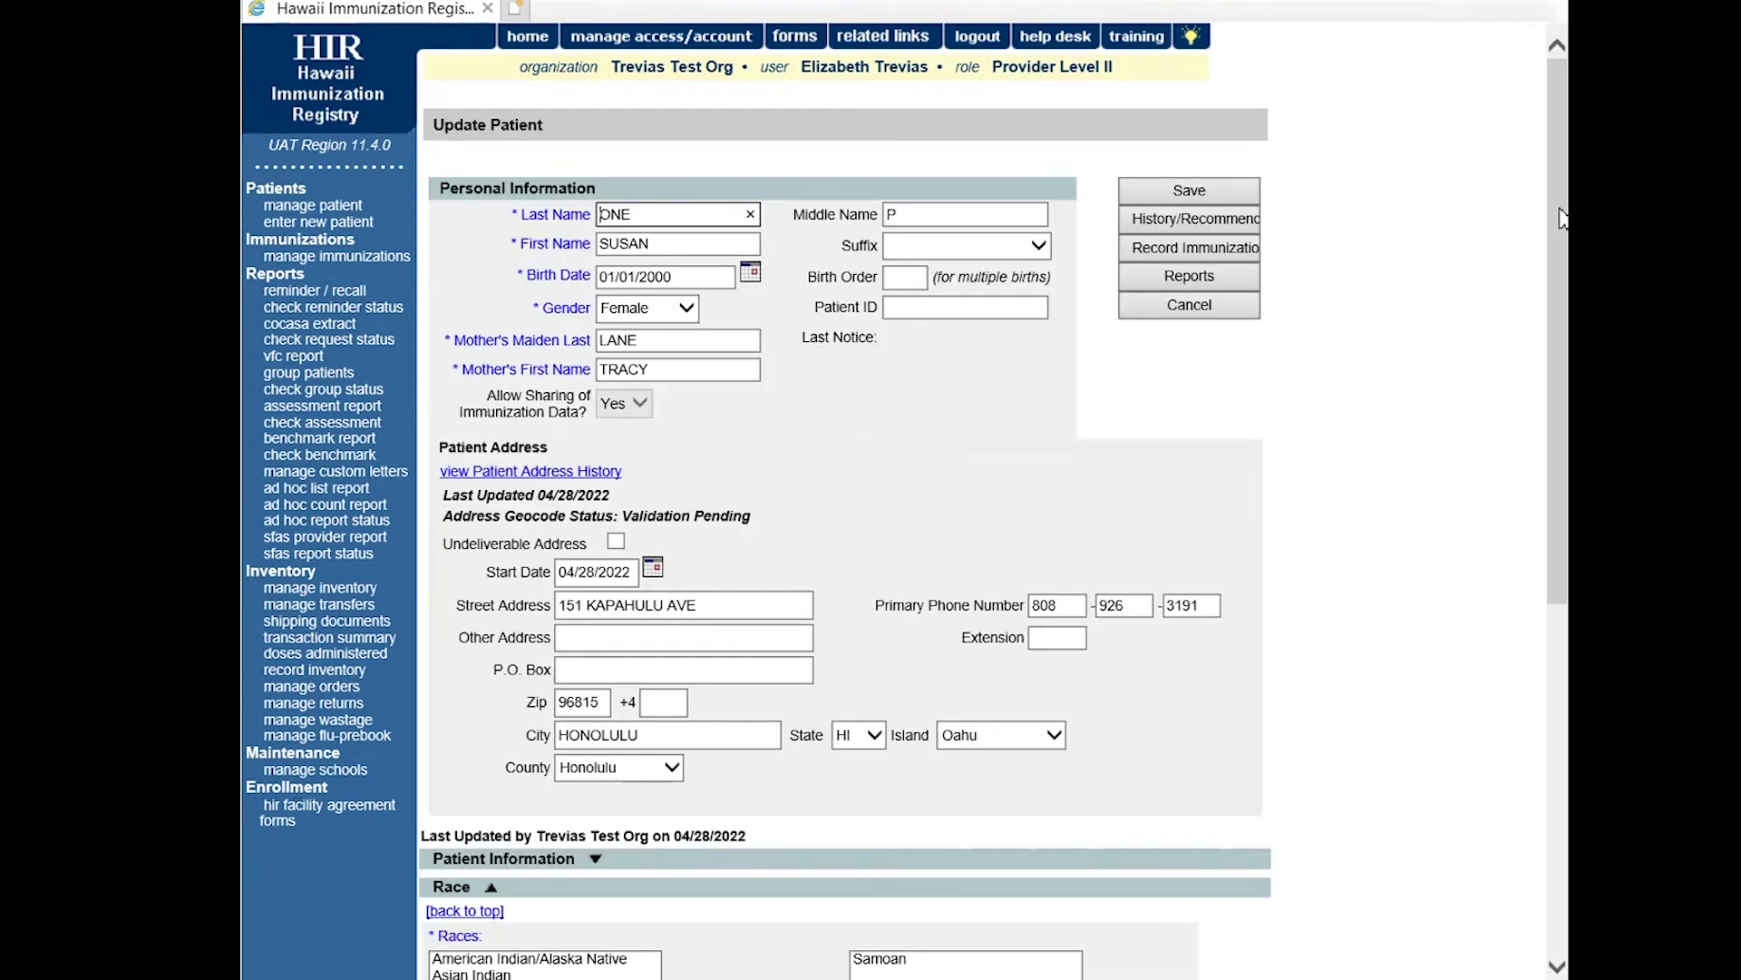
{"action": "left_click_drag", "start_coordinate": [1560, 218], "coordinate": [1512, 206]}
{"action": "mouse_move", "coordinate": [1558, 288]}
{"action": "left_mouse_down"}
{"action": "mouse_move", "coordinate": [1553, 313]}
{"action": "mouse_move", "coordinate": [1552, 285]}
{"action": "left_mouse_up"}
{"action": "left_click_drag", "start_coordinate": [1553, 275], "coordinate": [1549, 424]}
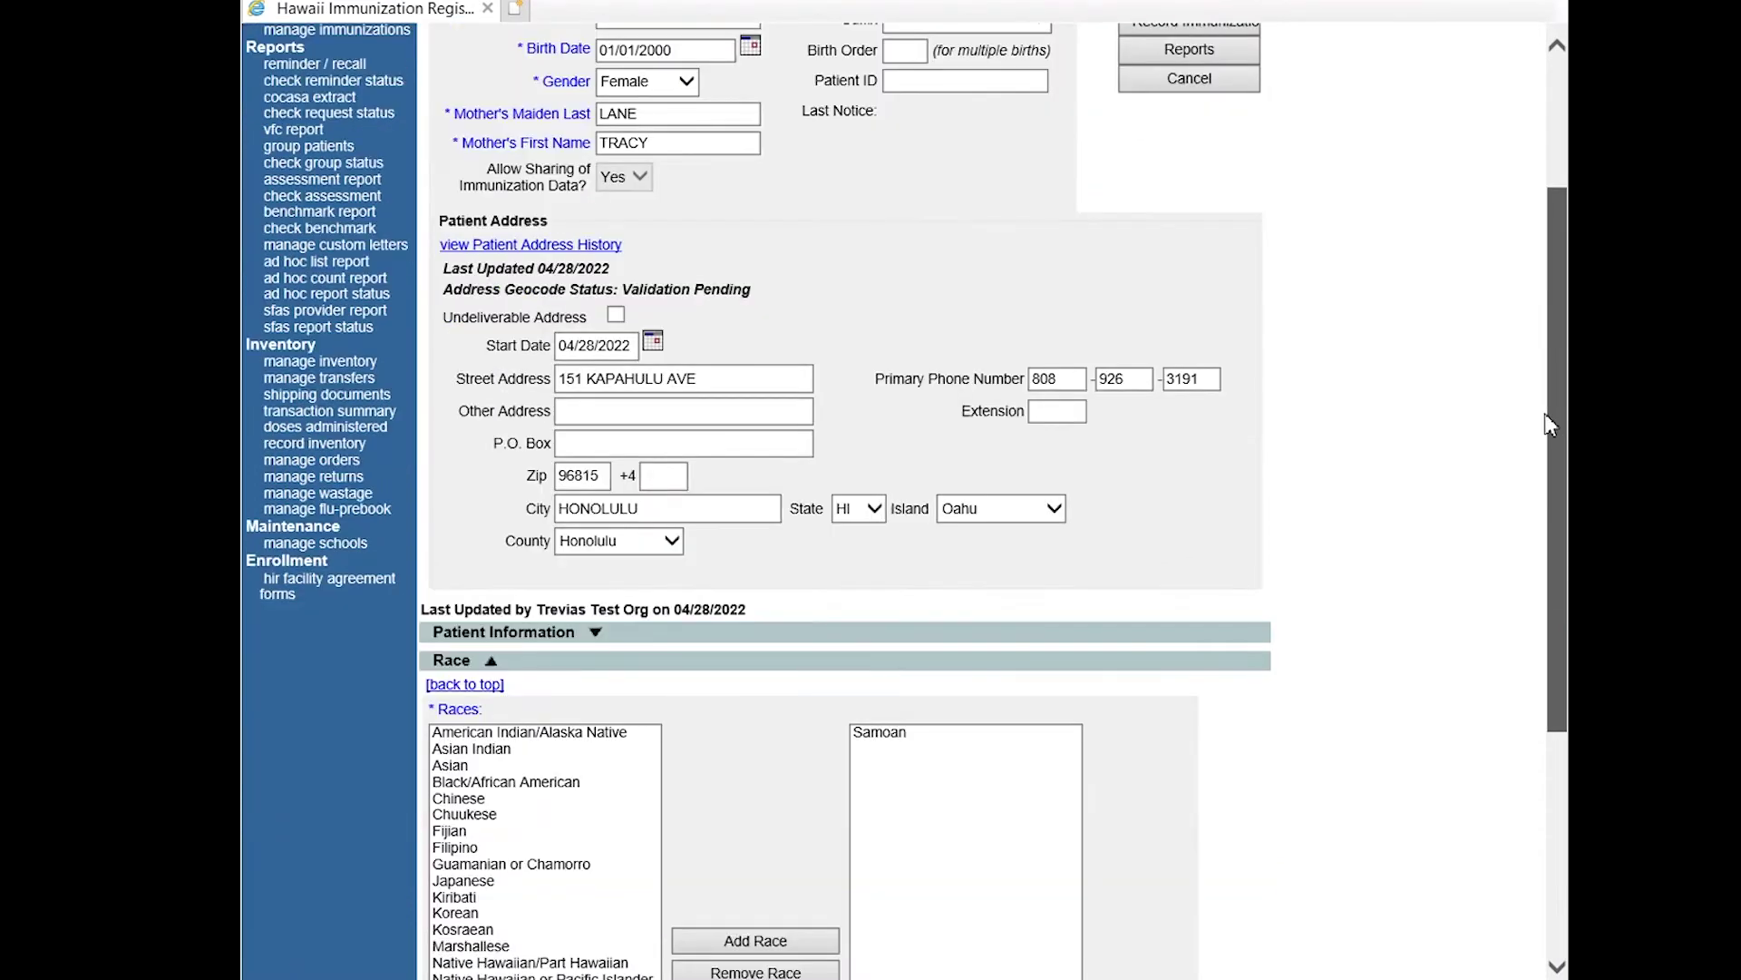
{"action": "left_click_drag", "start_coordinate": [1549, 423], "coordinate": [1552, 272]}
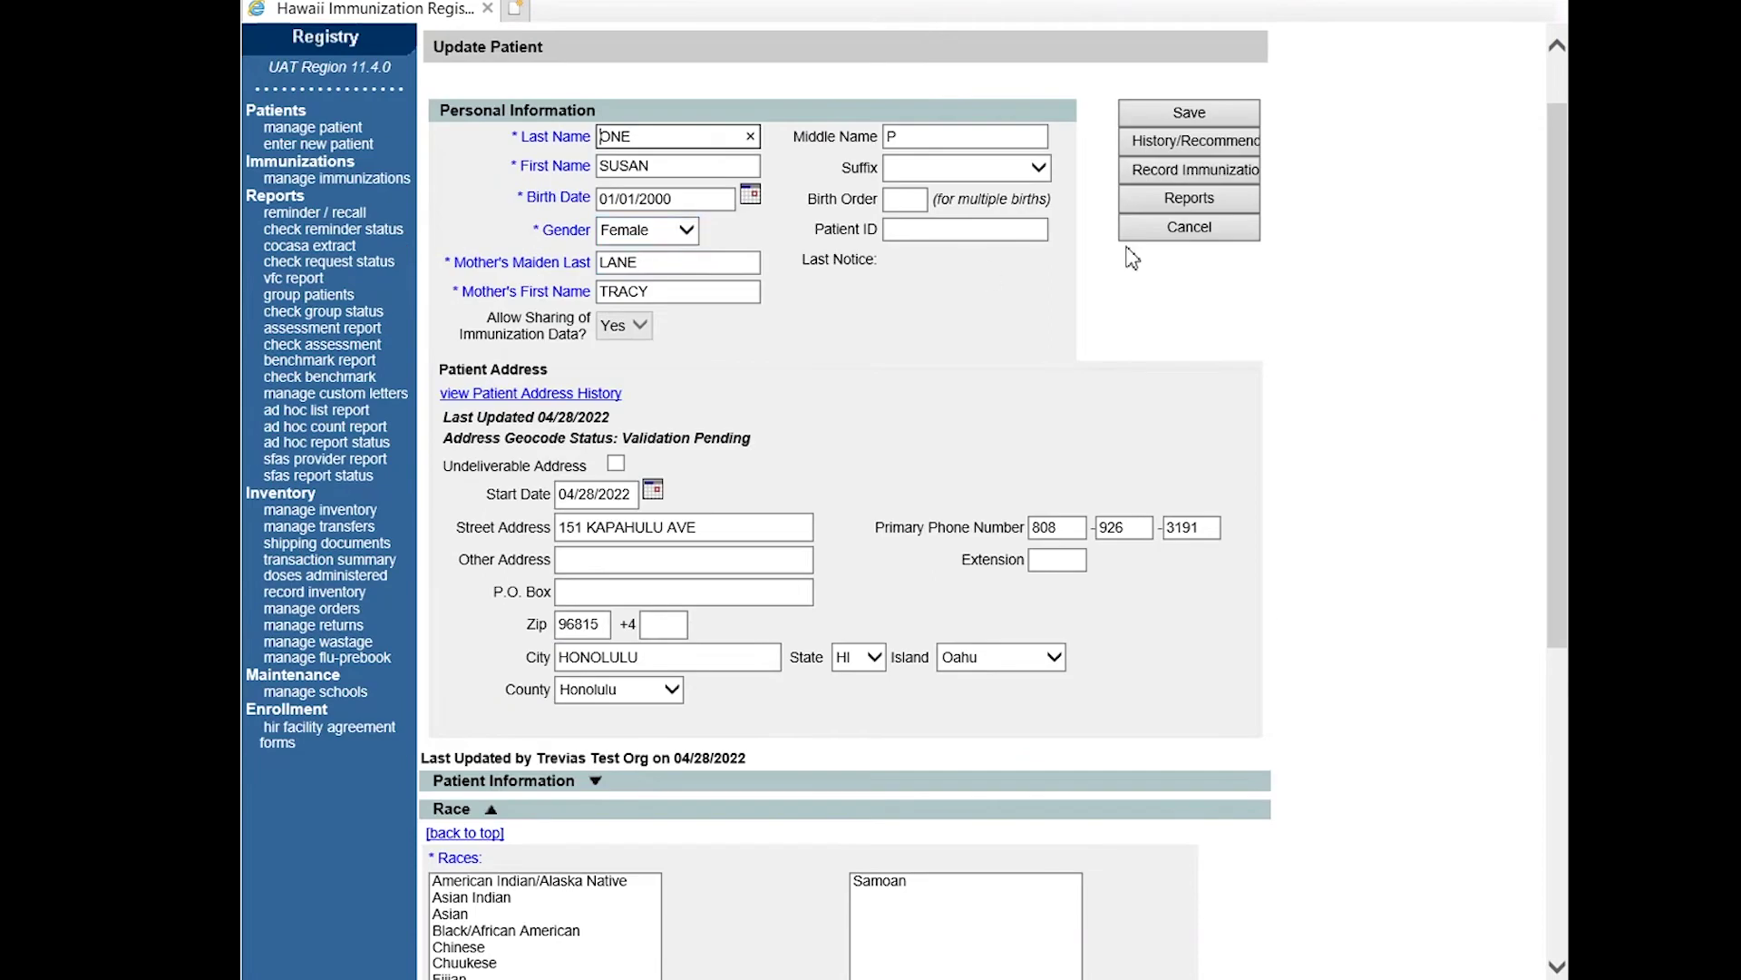
{"action": "left_click", "coordinate": [1152, 230]}
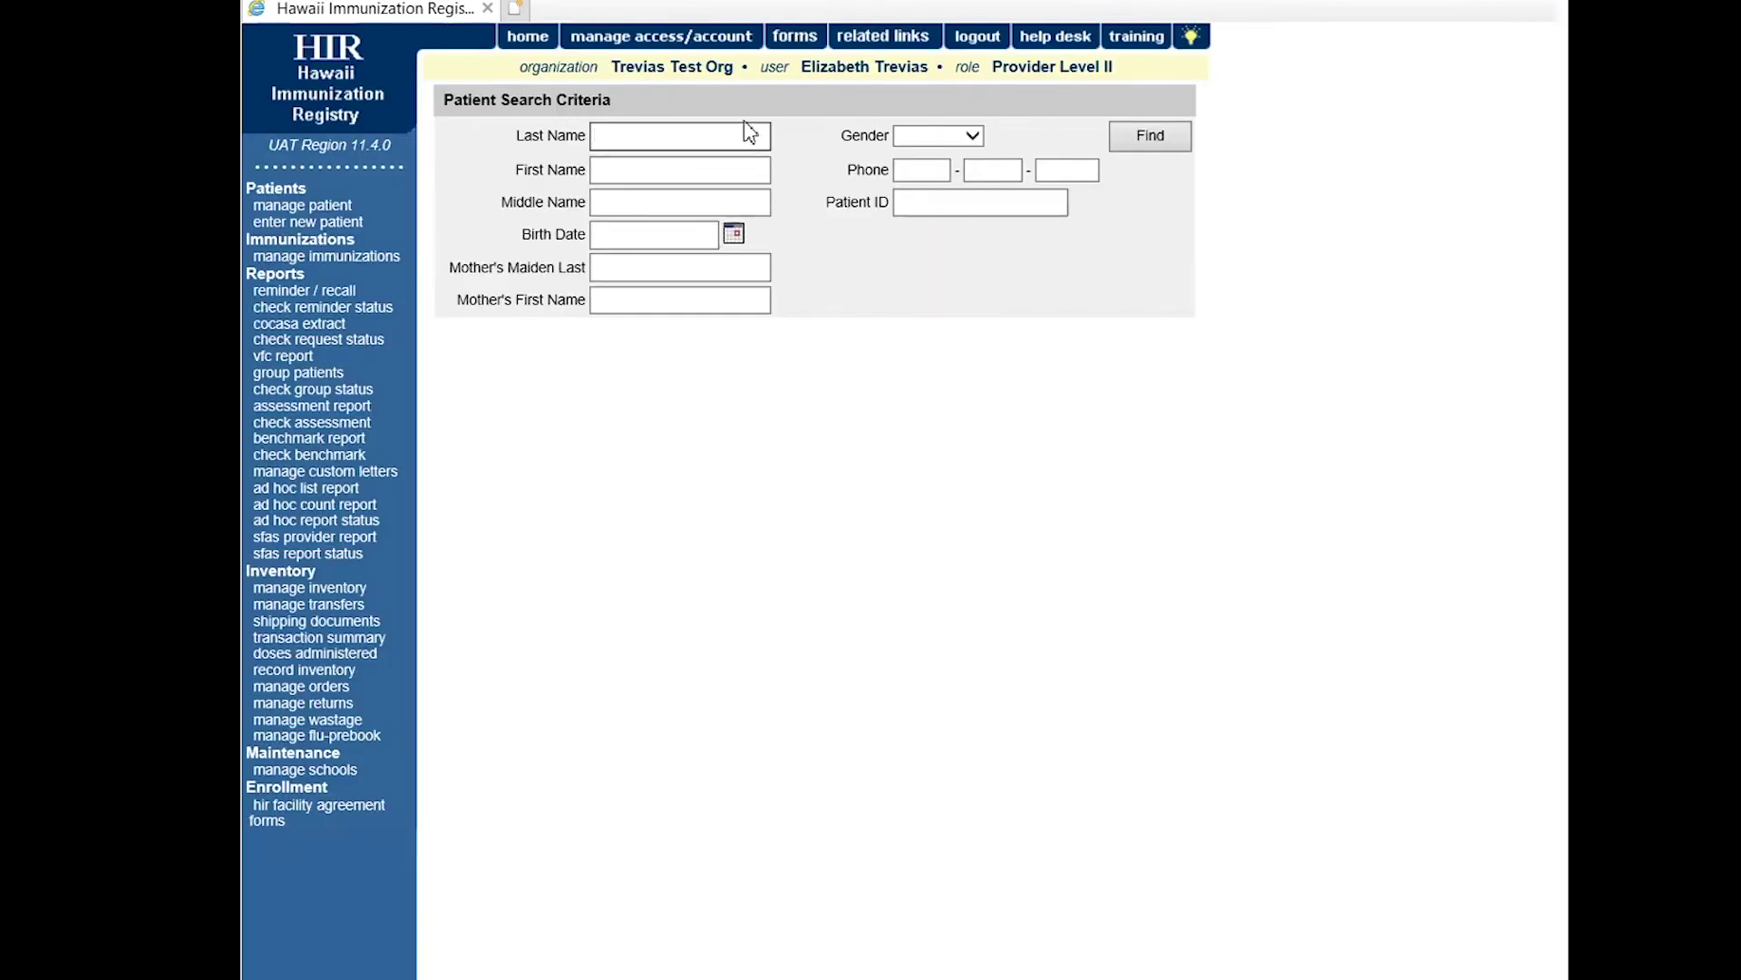
{"action": "type", "text": "on"}
{"action": "key", "text": "BackSpace"}
{"action": "key", "text": "BackSpace"}
Rerun the search with first name 'SU' and birth date 01/01/2000.
{"action": "key", "text": "Tab"}
{"action": "type", "text": "SU"}
{"action": "key", "text": "Tab"}
{"action": "key", "text": "Tab"}
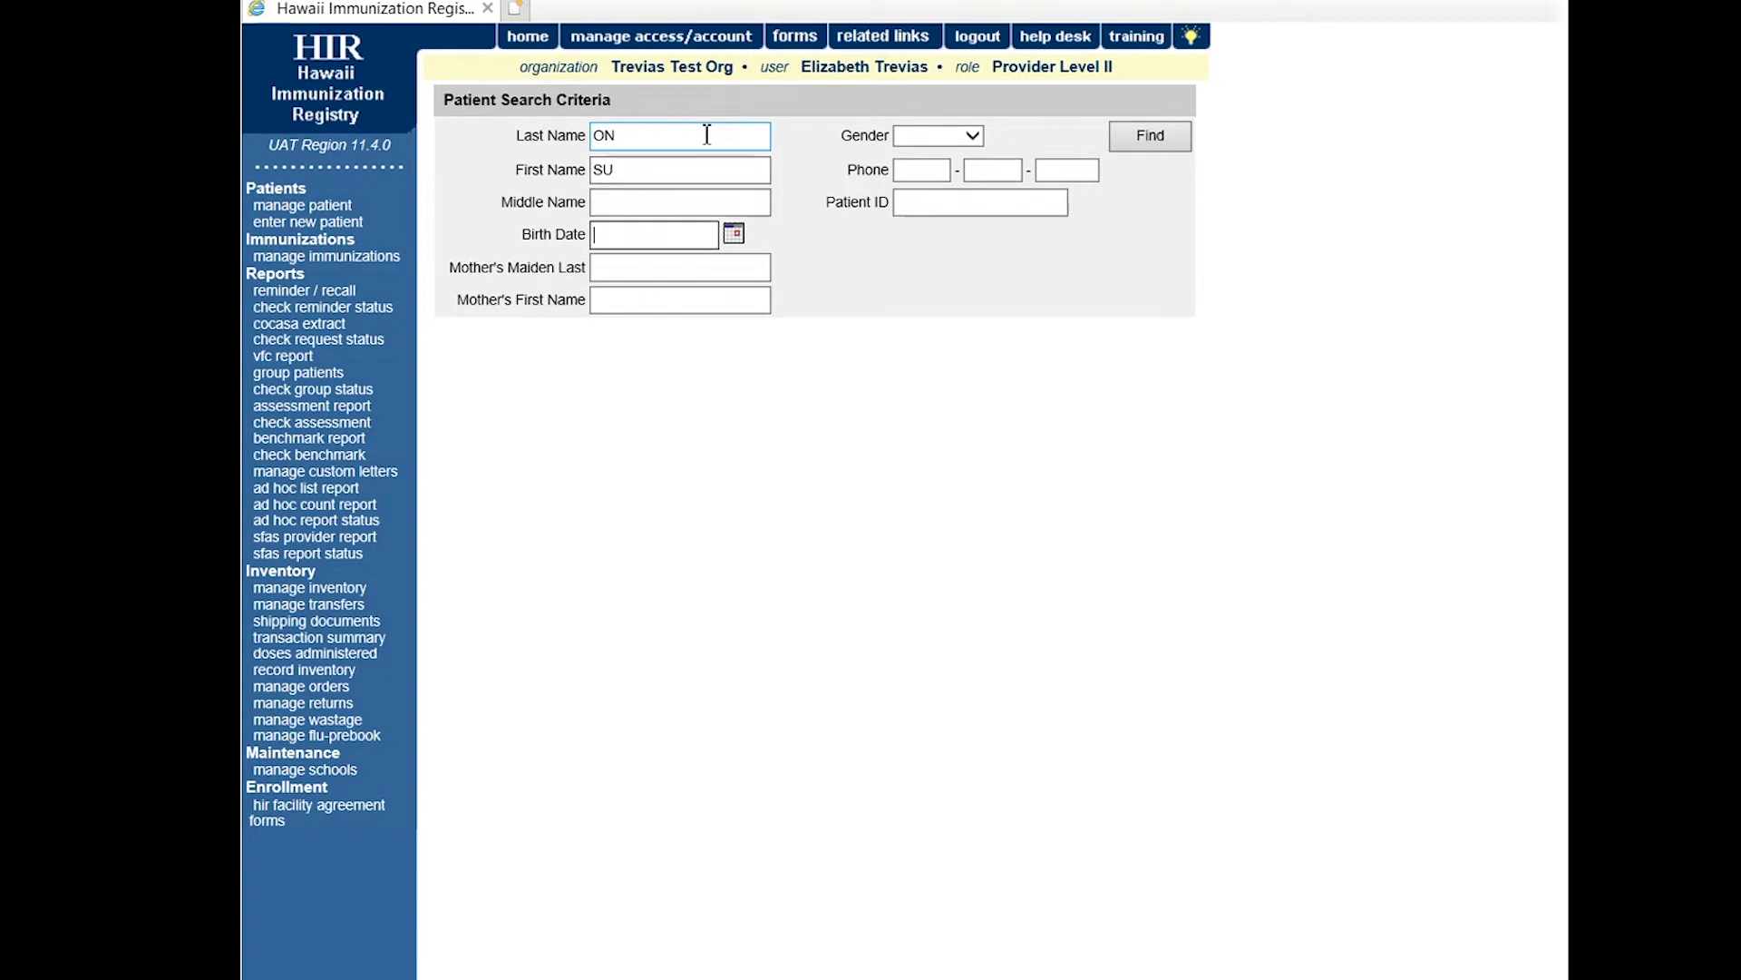
{"action": "type", "text": "01/01/2000"}
{"action": "key", "text": "Return"}
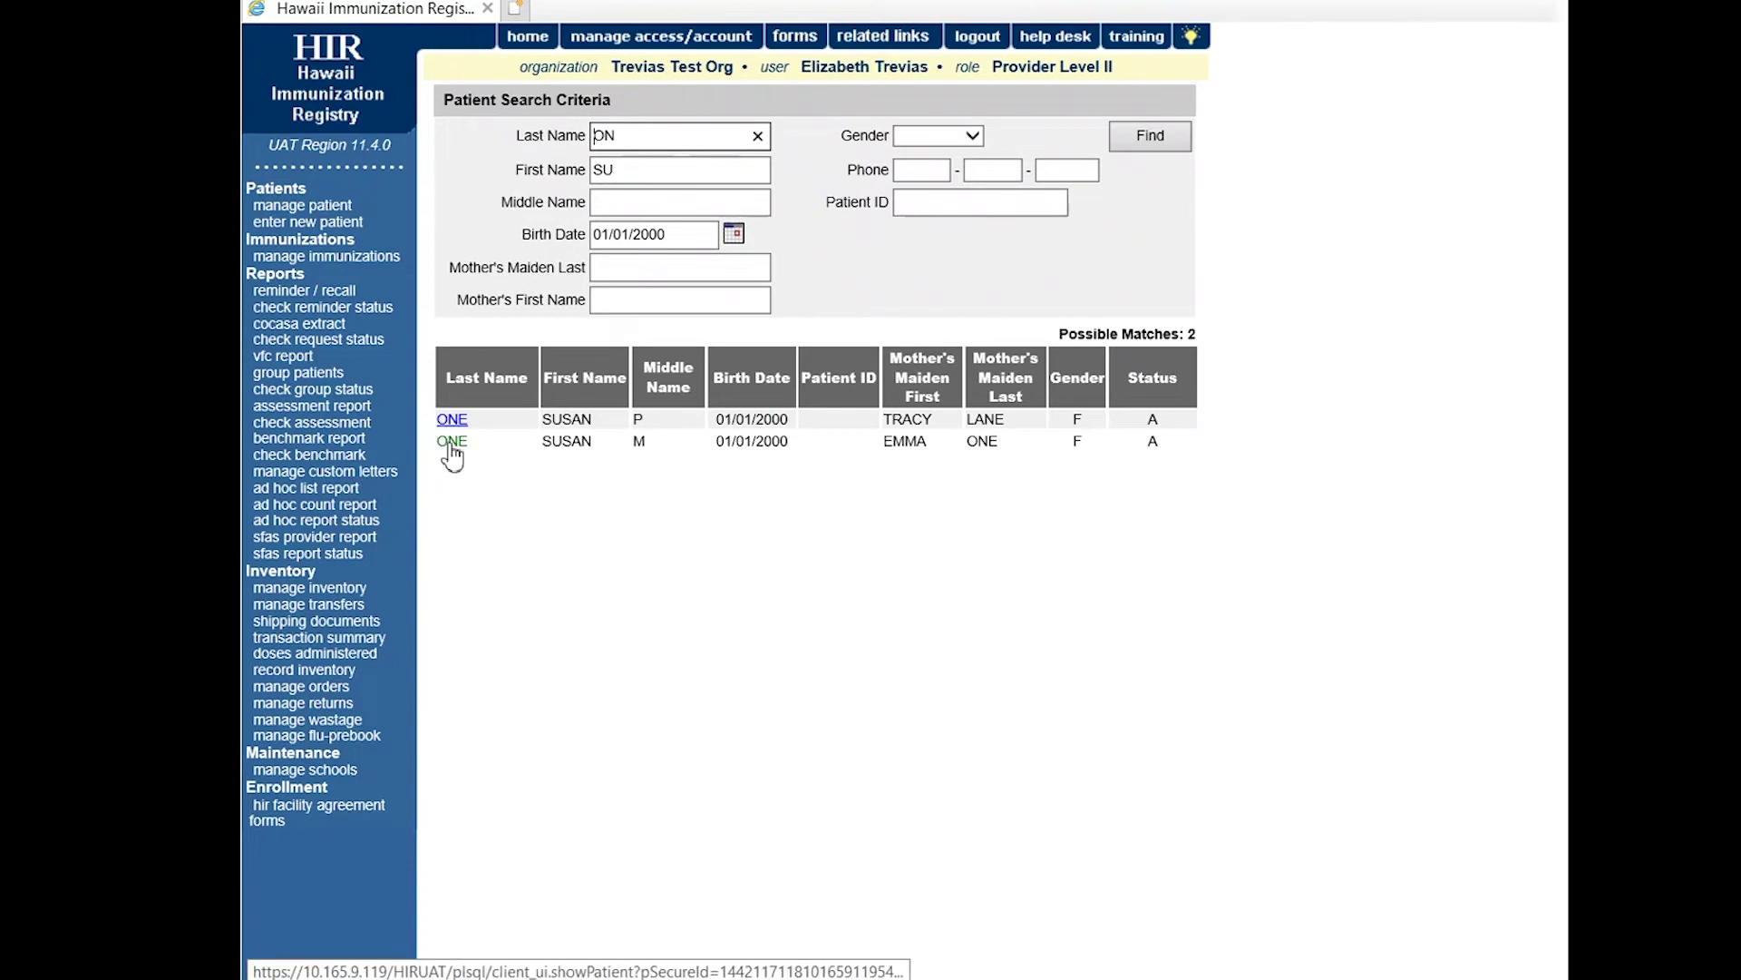
Open the second match's Update Patient record (middle initial M) and scroll through it.
{"action": "left_click", "coordinate": [450, 444]}
{"action": "mouse_move", "coordinate": [1562, 254]}
{"action": "left_mouse_down"}
{"action": "mouse_move", "coordinate": [1549, 544]}
{"action": "mouse_move", "coordinate": [1531, 258]}
{"action": "left_mouse_up"}
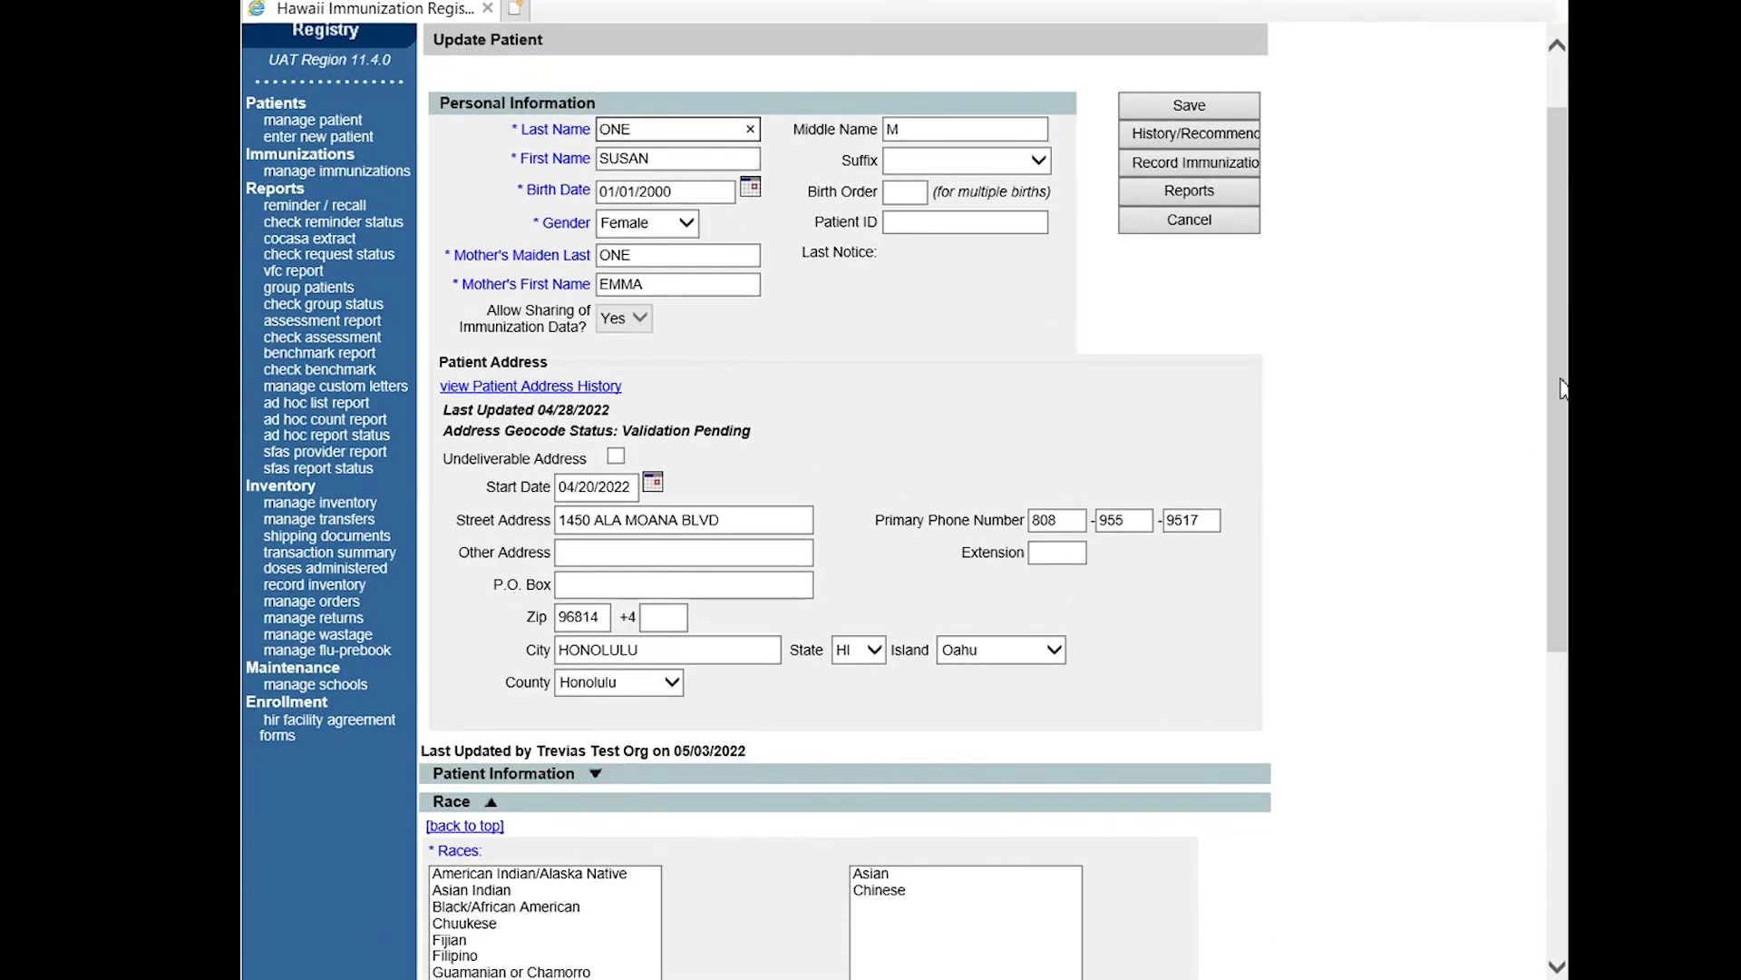
{"action": "left_click_drag", "start_coordinate": [1561, 388], "coordinate": [1554, 344]}
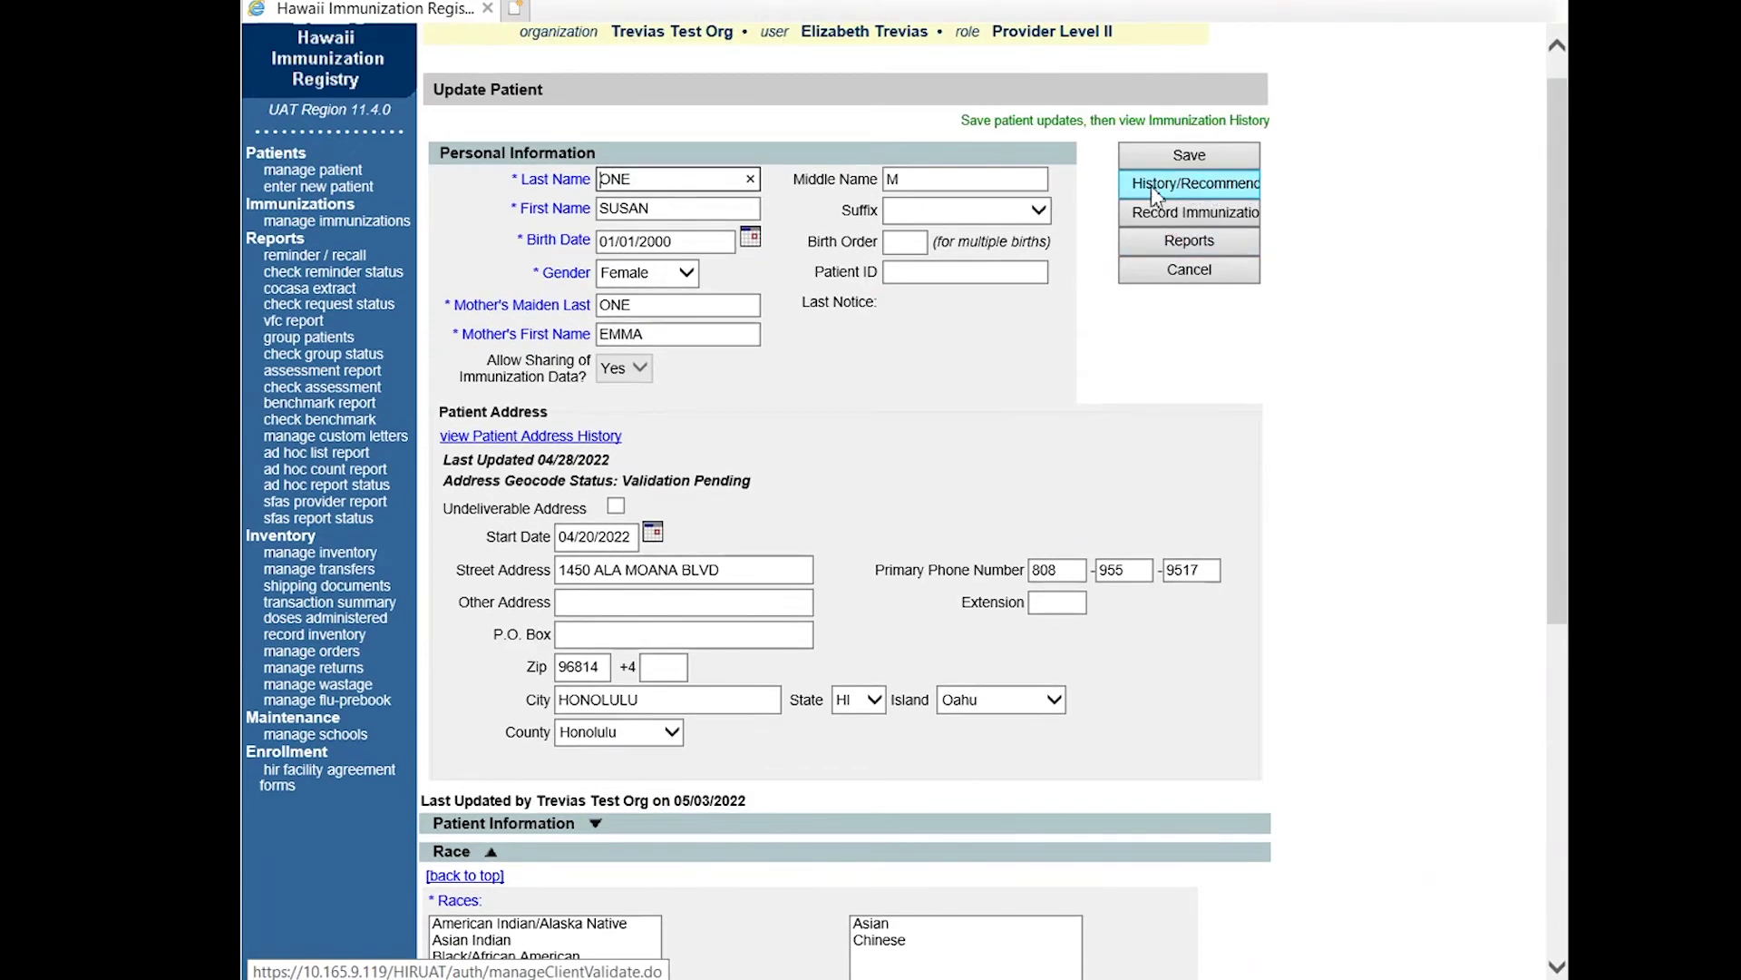
Check the patient's History/Recommend page, then go to the manage immunizations search.
{"action": "left_click", "coordinate": [1216, 190]}
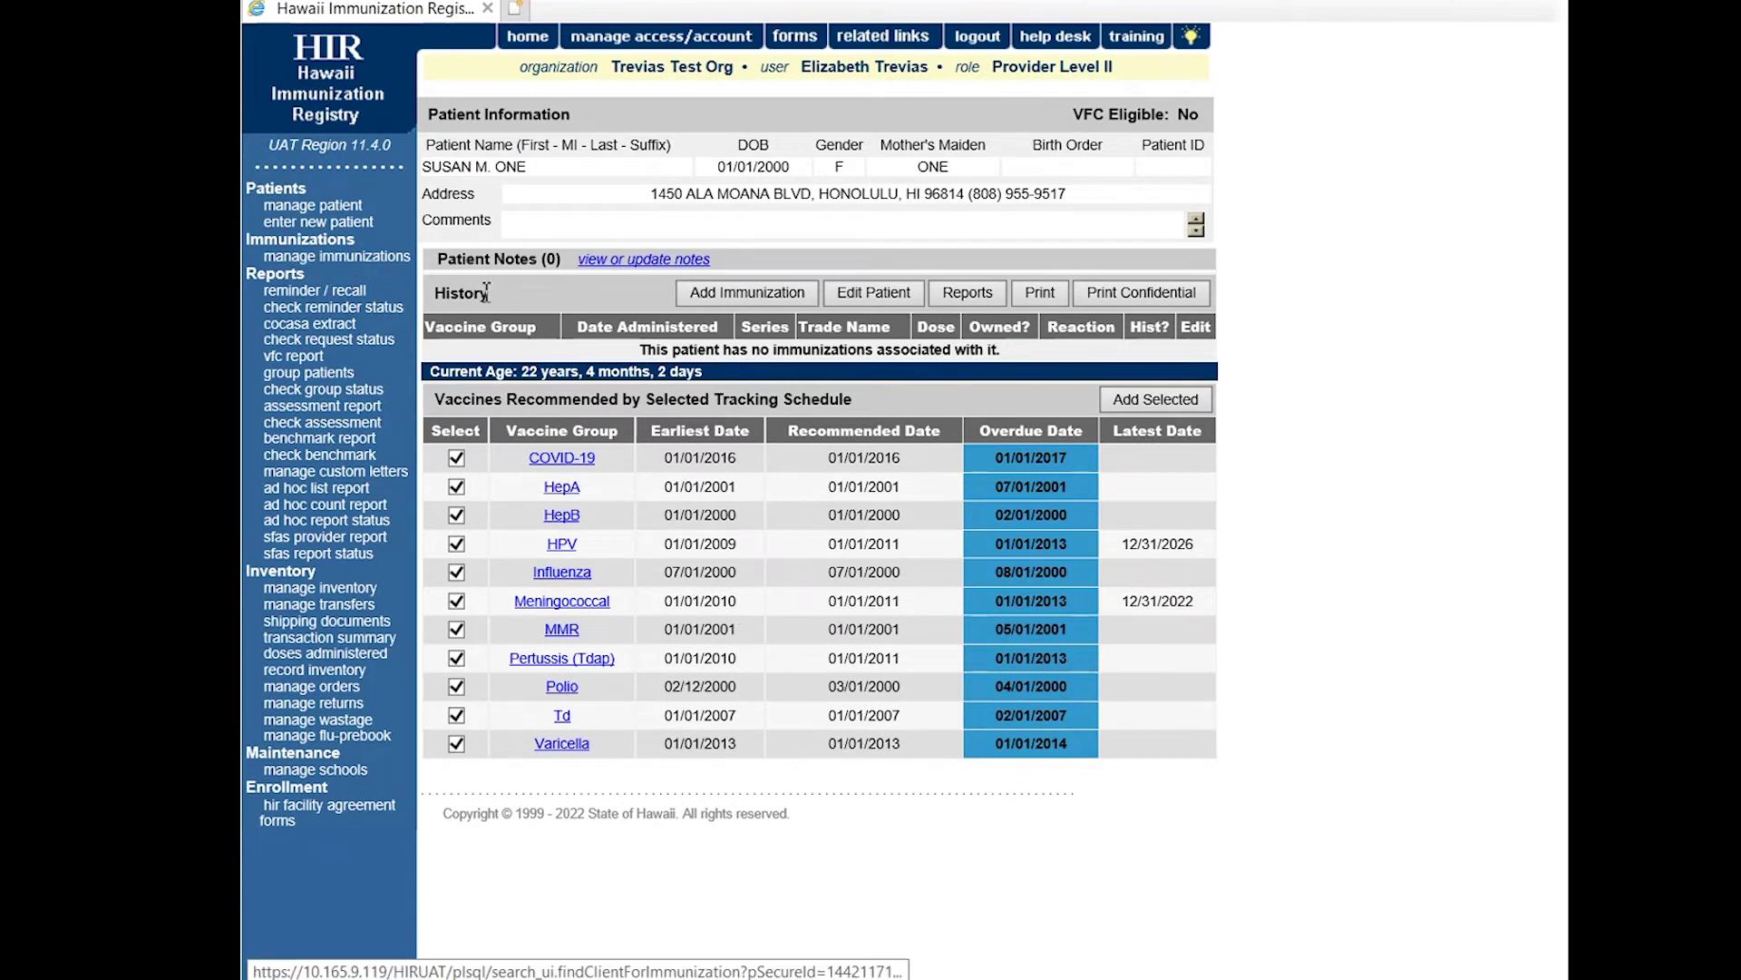
{"action": "left_click", "coordinate": [331, 257]}
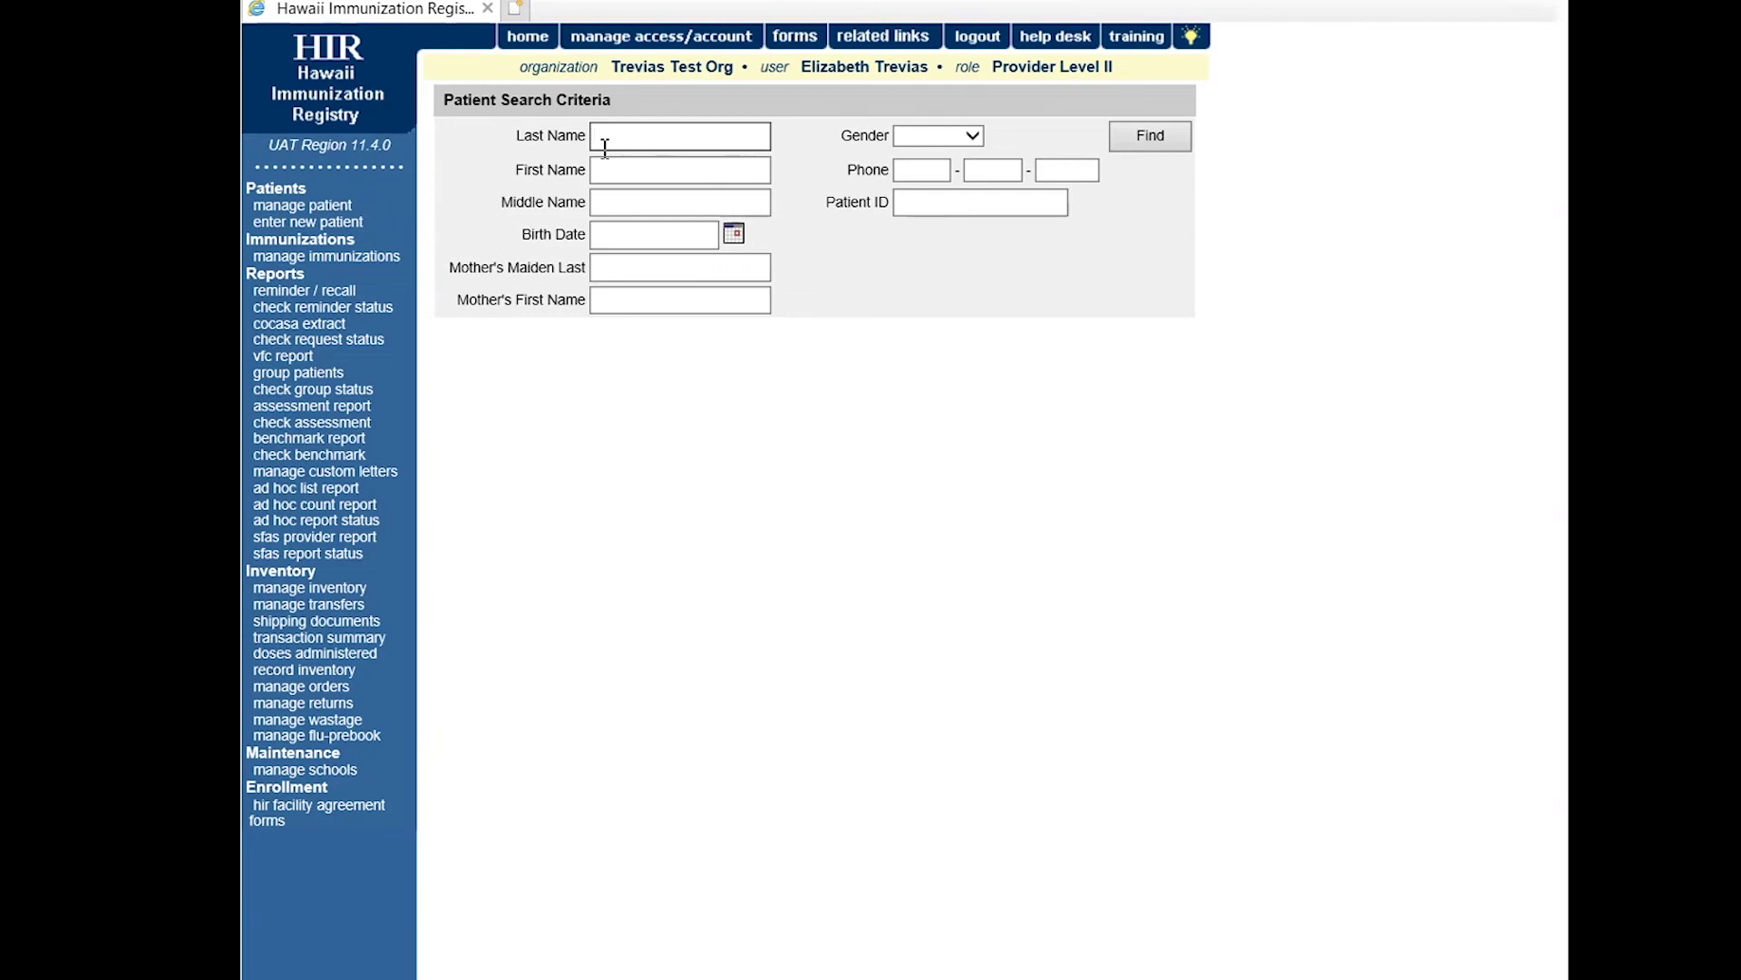
{"action": "left_click_drag", "start_coordinate": [624, 102], "coordinate": [433, 101]}
{"action": "left_click", "coordinate": [676, 415]}
Search 'SU' born 01/01/2000 and open the second match with middle initial M.
{"action": "left_click", "coordinate": [668, 137]}
{"action": "key", "text": "Tab"}
{"action": "type", "text": "SU"}
{"action": "key", "text": "Tab"}
{"action": "key", "text": "Tab"}
{"action": "type", "text": "01/01/2"}
{"action": "key", "text": "Return"}
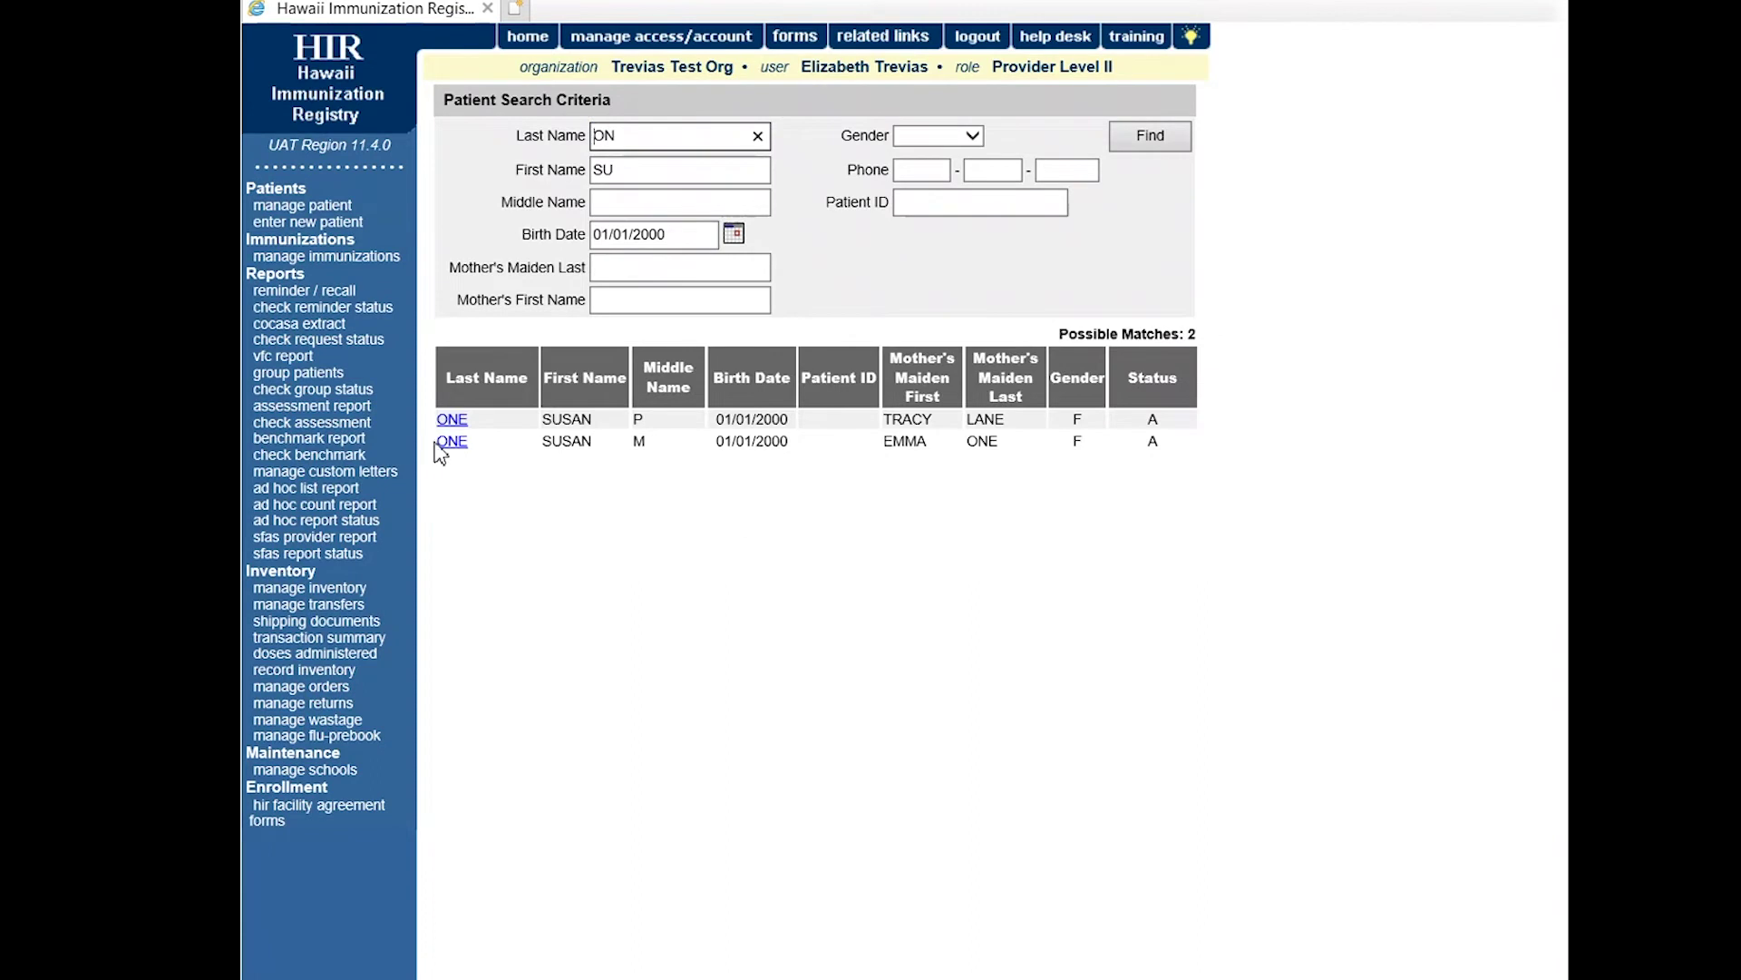
{"action": "left_click", "coordinate": [451, 441]}
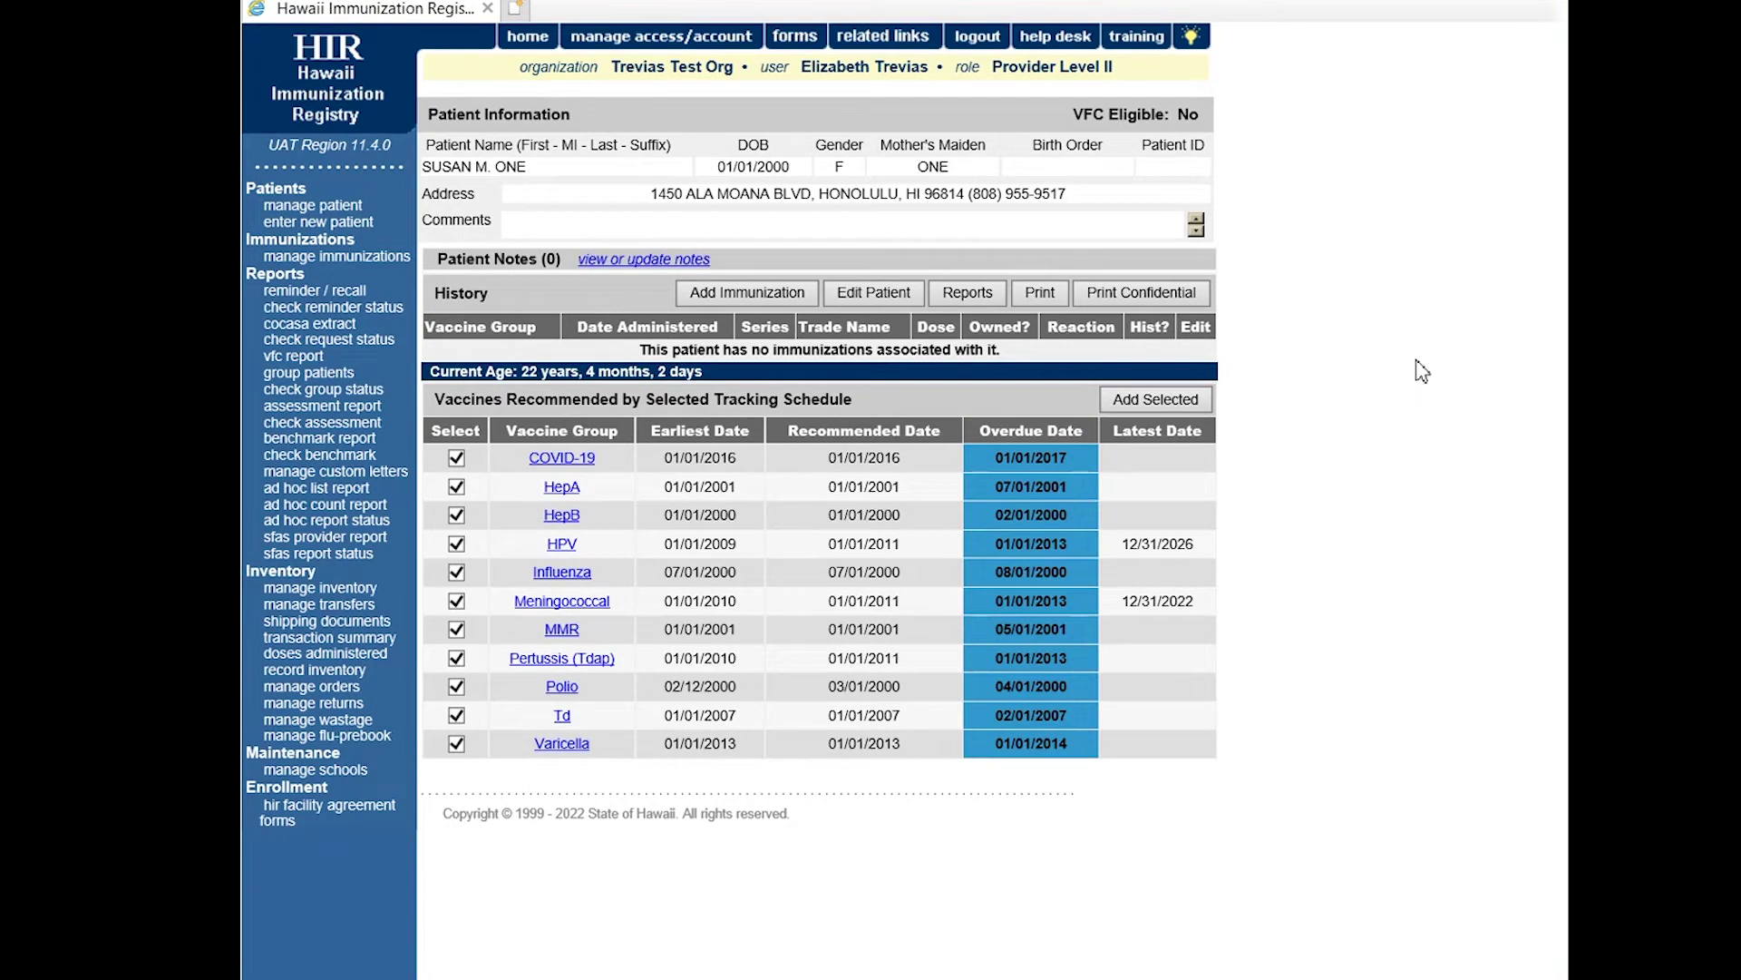
Go back to a blank Patient Search Criteria form via manage patient.
{"action": "left_click", "coordinate": [326, 206]}
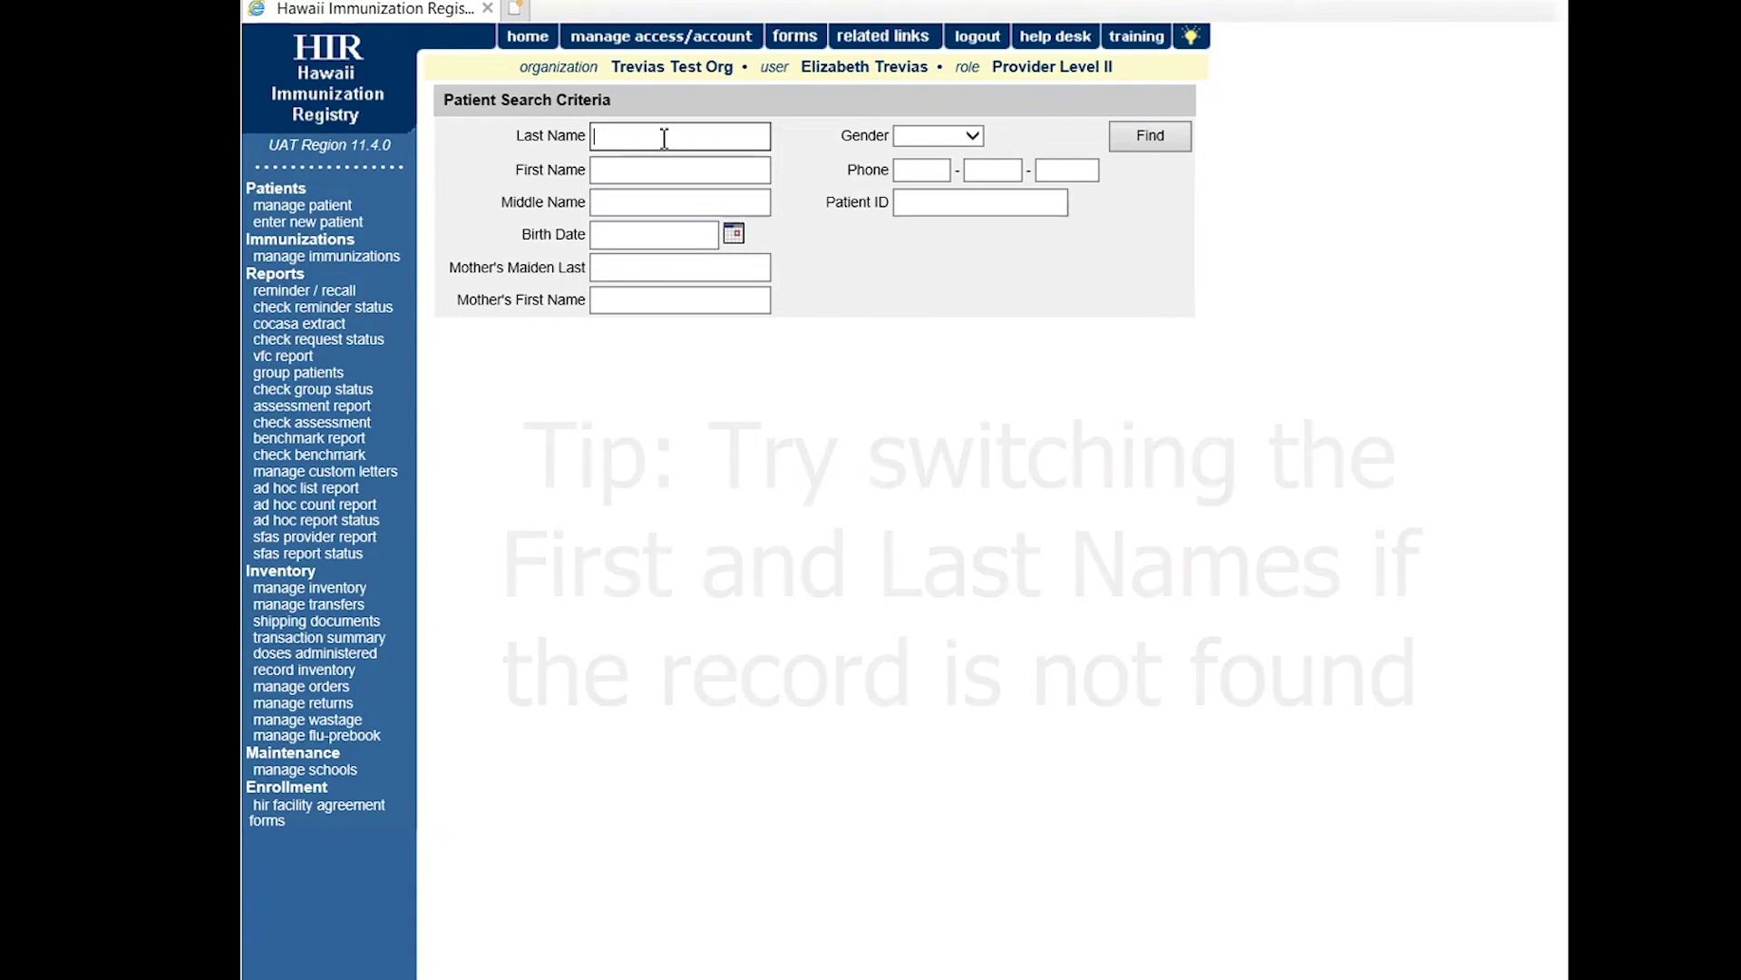
Search with the name fragments swapped between last and first name and birth date 01/01/2000.
{"action": "type", "text": "SU"}
{"action": "key", "text": "Tab"}
{"action": "type", "text": "ON"}
{"action": "key", "text": "Tab"}
{"action": "key", "text": "Tab"}
{"action": "type", "text": "01/01/200"}
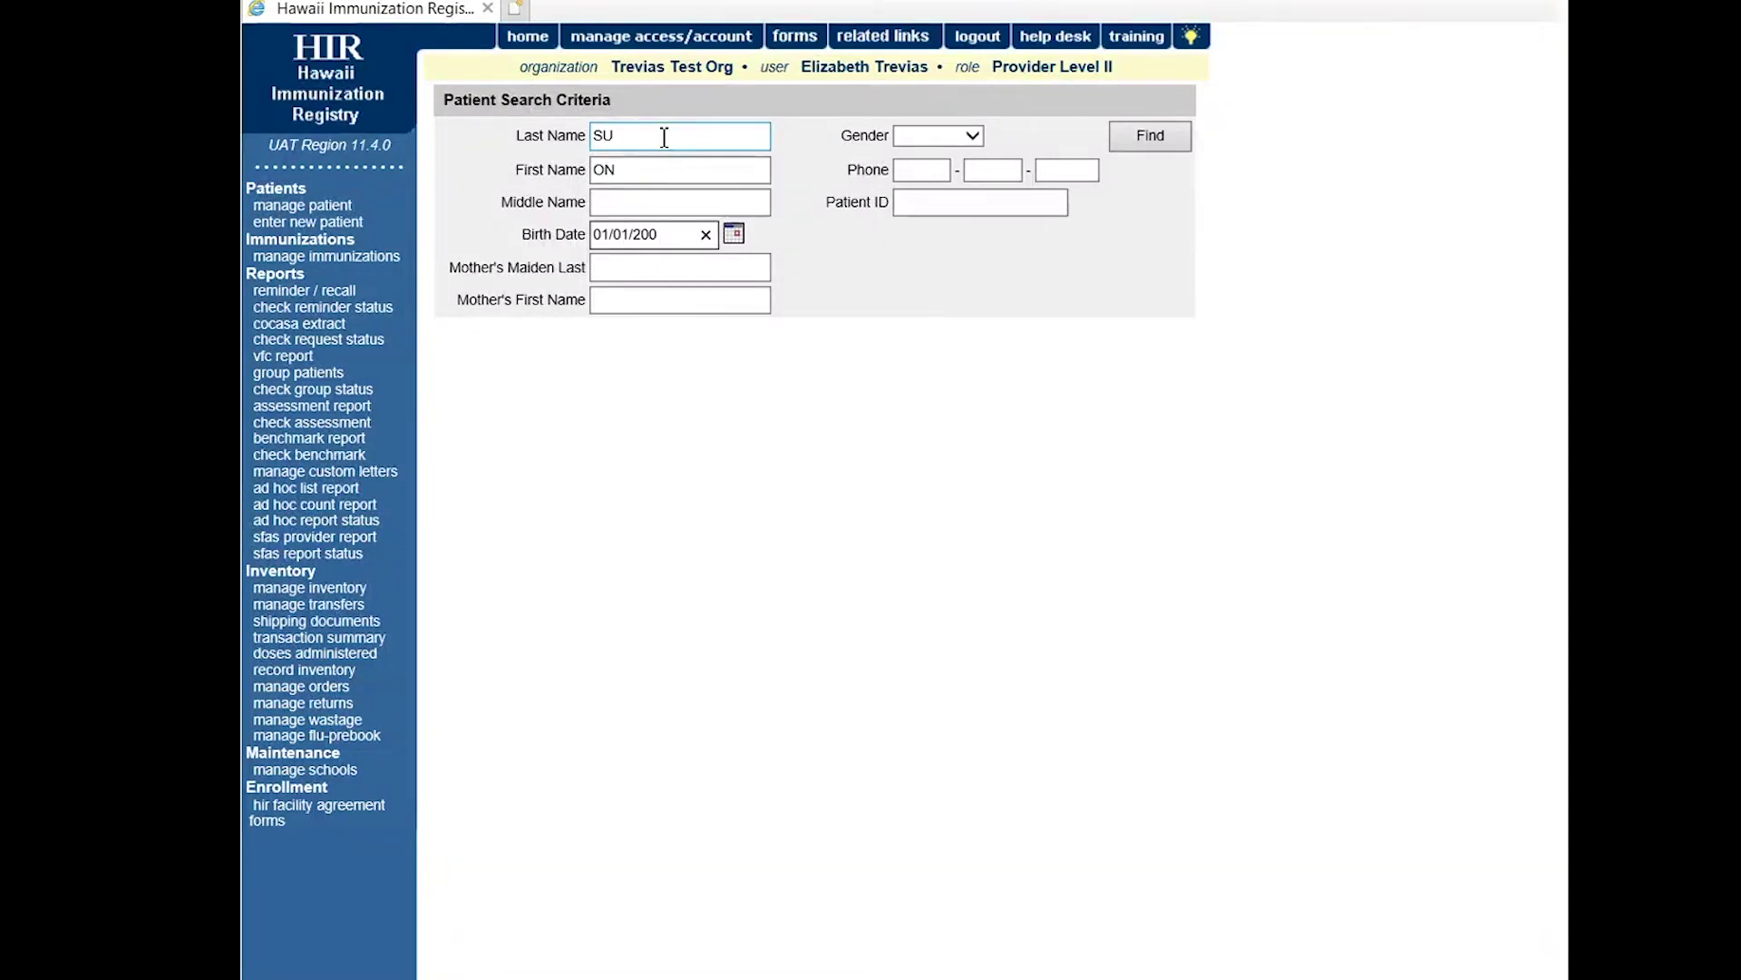
{"action": "type", "text": "0"}
{"action": "key", "text": "Return"}
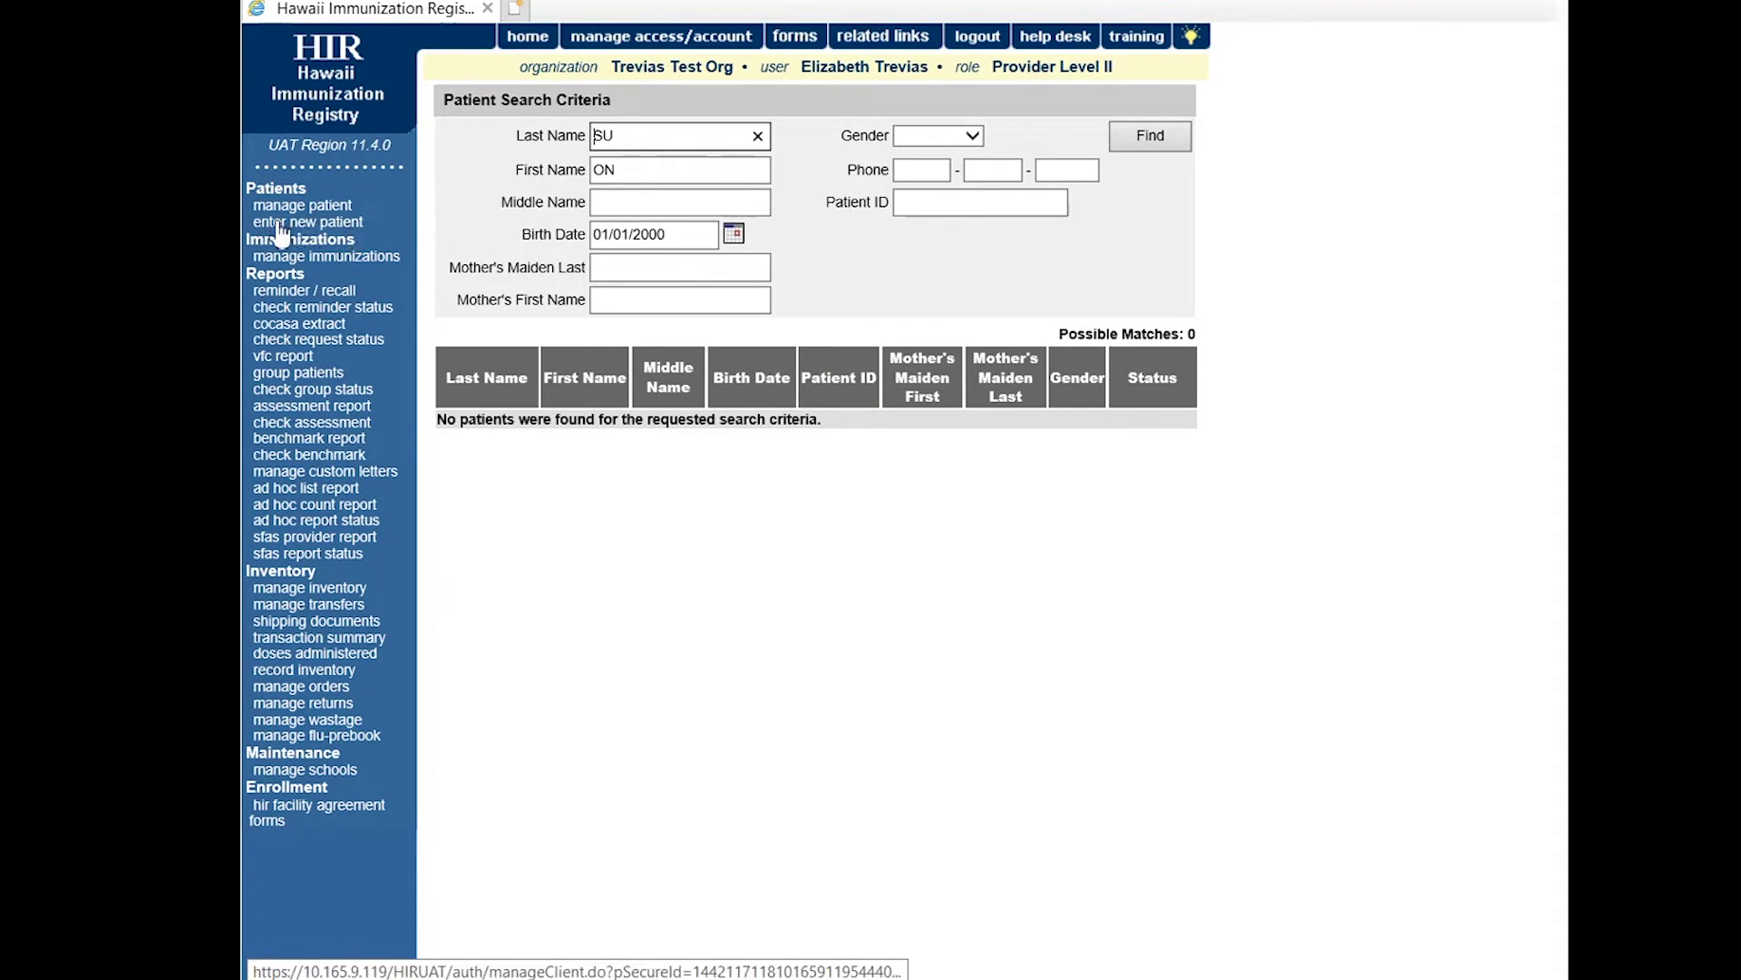
Start a new patient record from the patient search.
{"action": "left_click", "coordinate": [355, 224]}
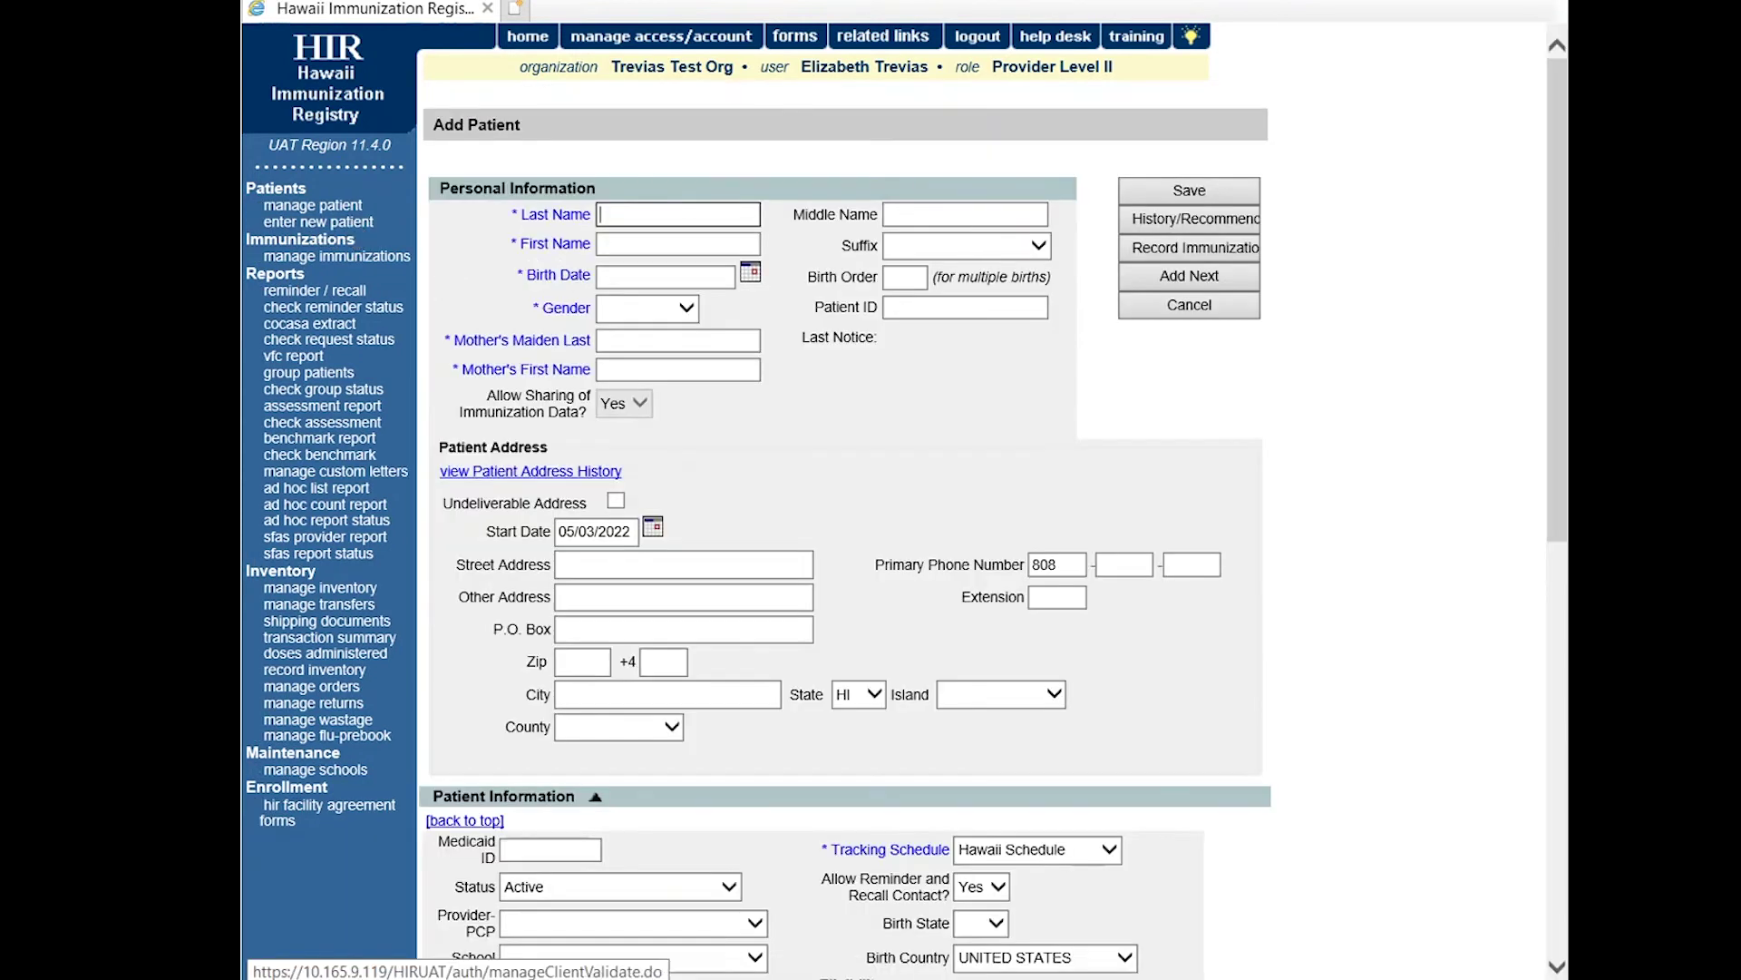
{"action": "mouse_move", "coordinate": [1549, 158]}
{"action": "left_mouse_down"}
{"action": "mouse_move", "coordinate": [1534, 583]}
{"action": "mouse_move", "coordinate": [1516, 147]}
{"action": "left_mouse_up"}
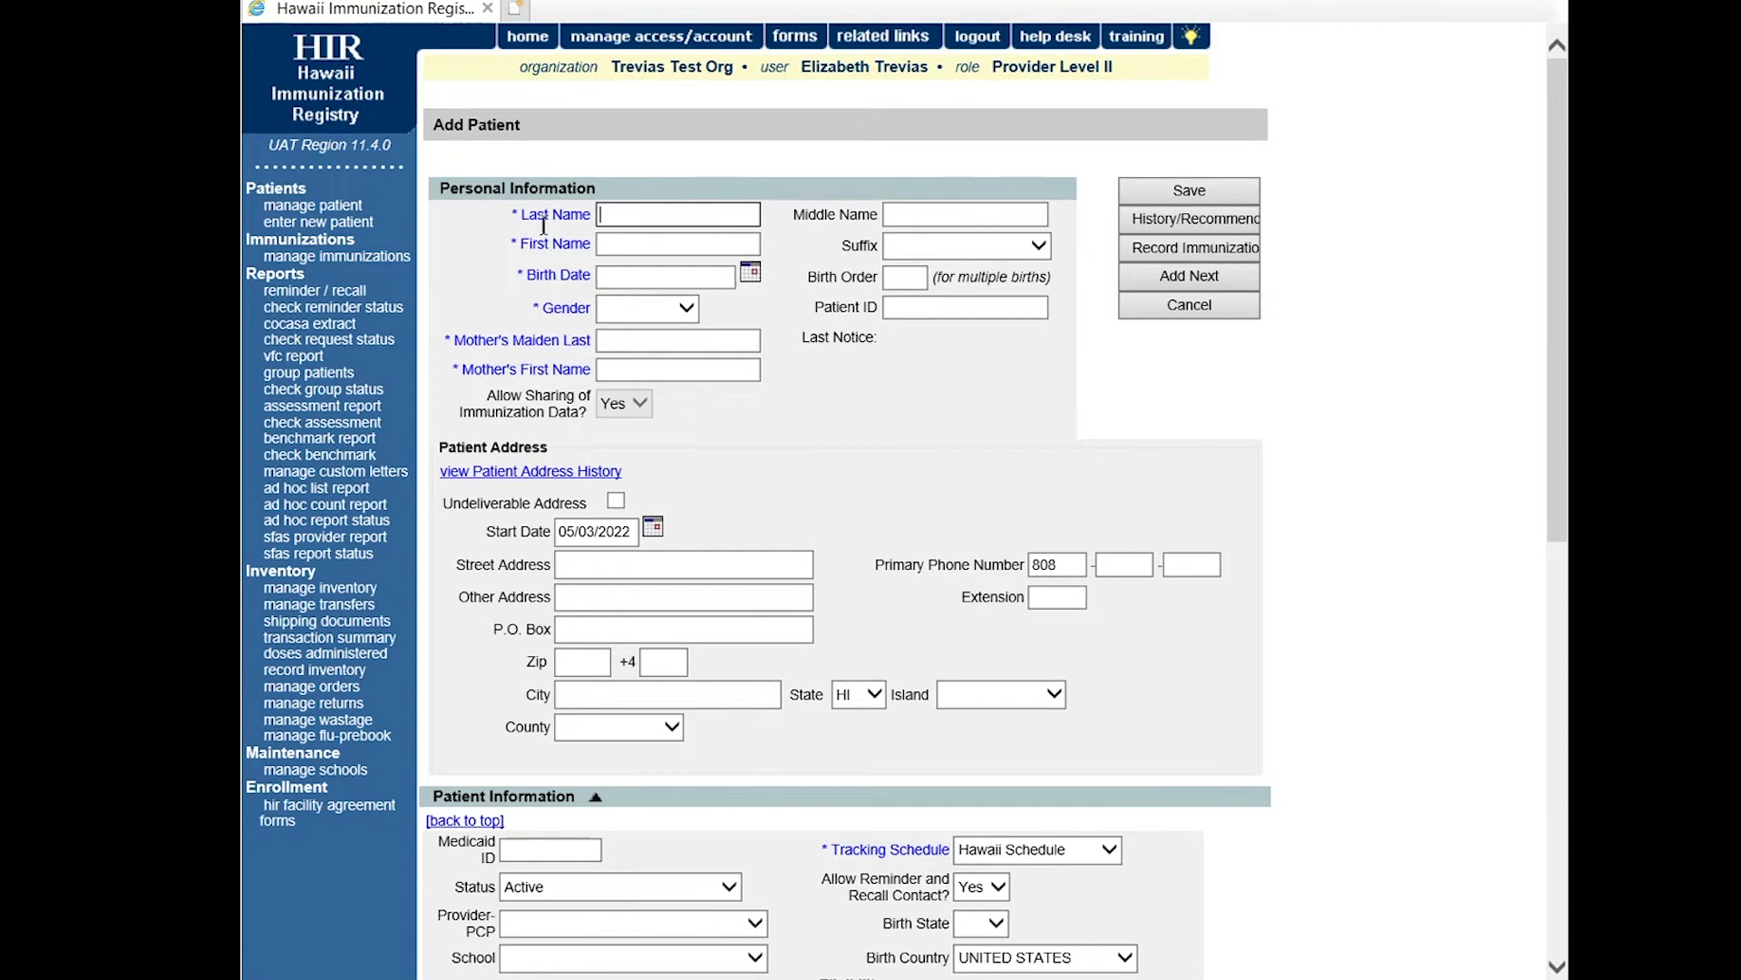
{"action": "left_click", "coordinate": [605, 219]}
{"action": "scroll", "coordinate": [1560, 271], "scroll_direction": "down", "scroll_amount": 5}
{"action": "scroll", "coordinate": [1536, 388], "scroll_direction": "up", "scroll_amount": 5}
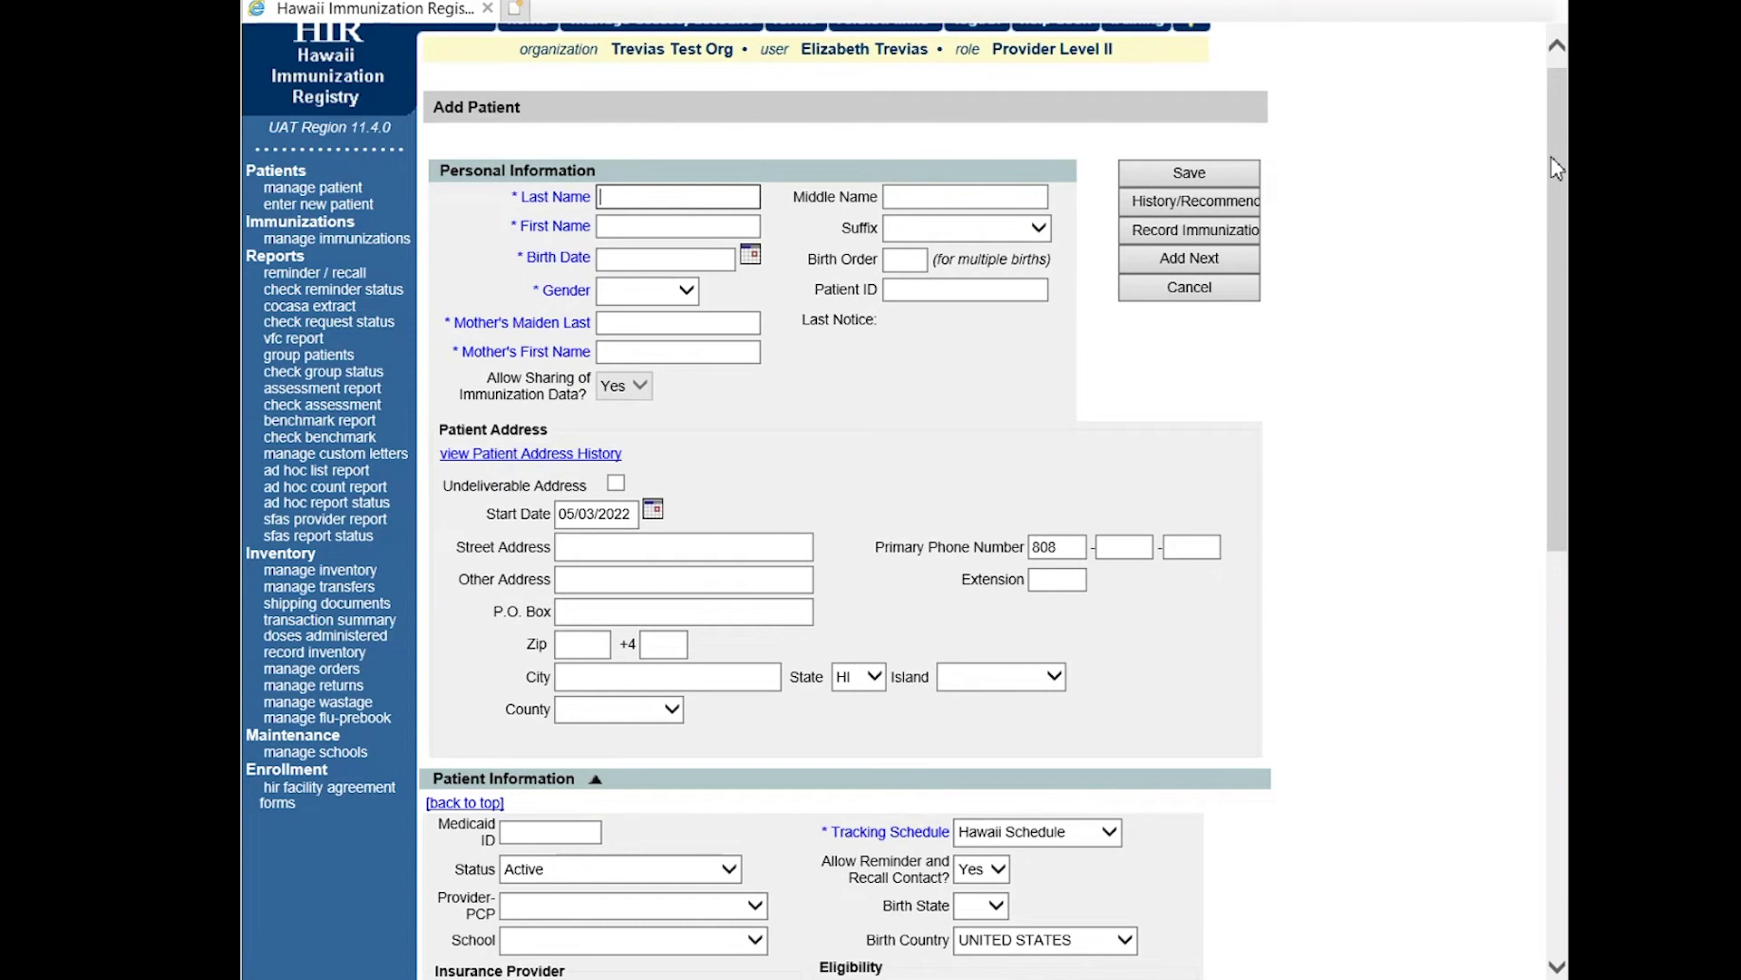
{"action": "mouse_move", "coordinate": [1555, 156]}
{"action": "left_mouse_down"}
{"action": "mouse_move", "coordinate": [1557, 563]}
{"action": "mouse_move", "coordinate": [1558, 144]}
{"action": "left_mouse_up"}
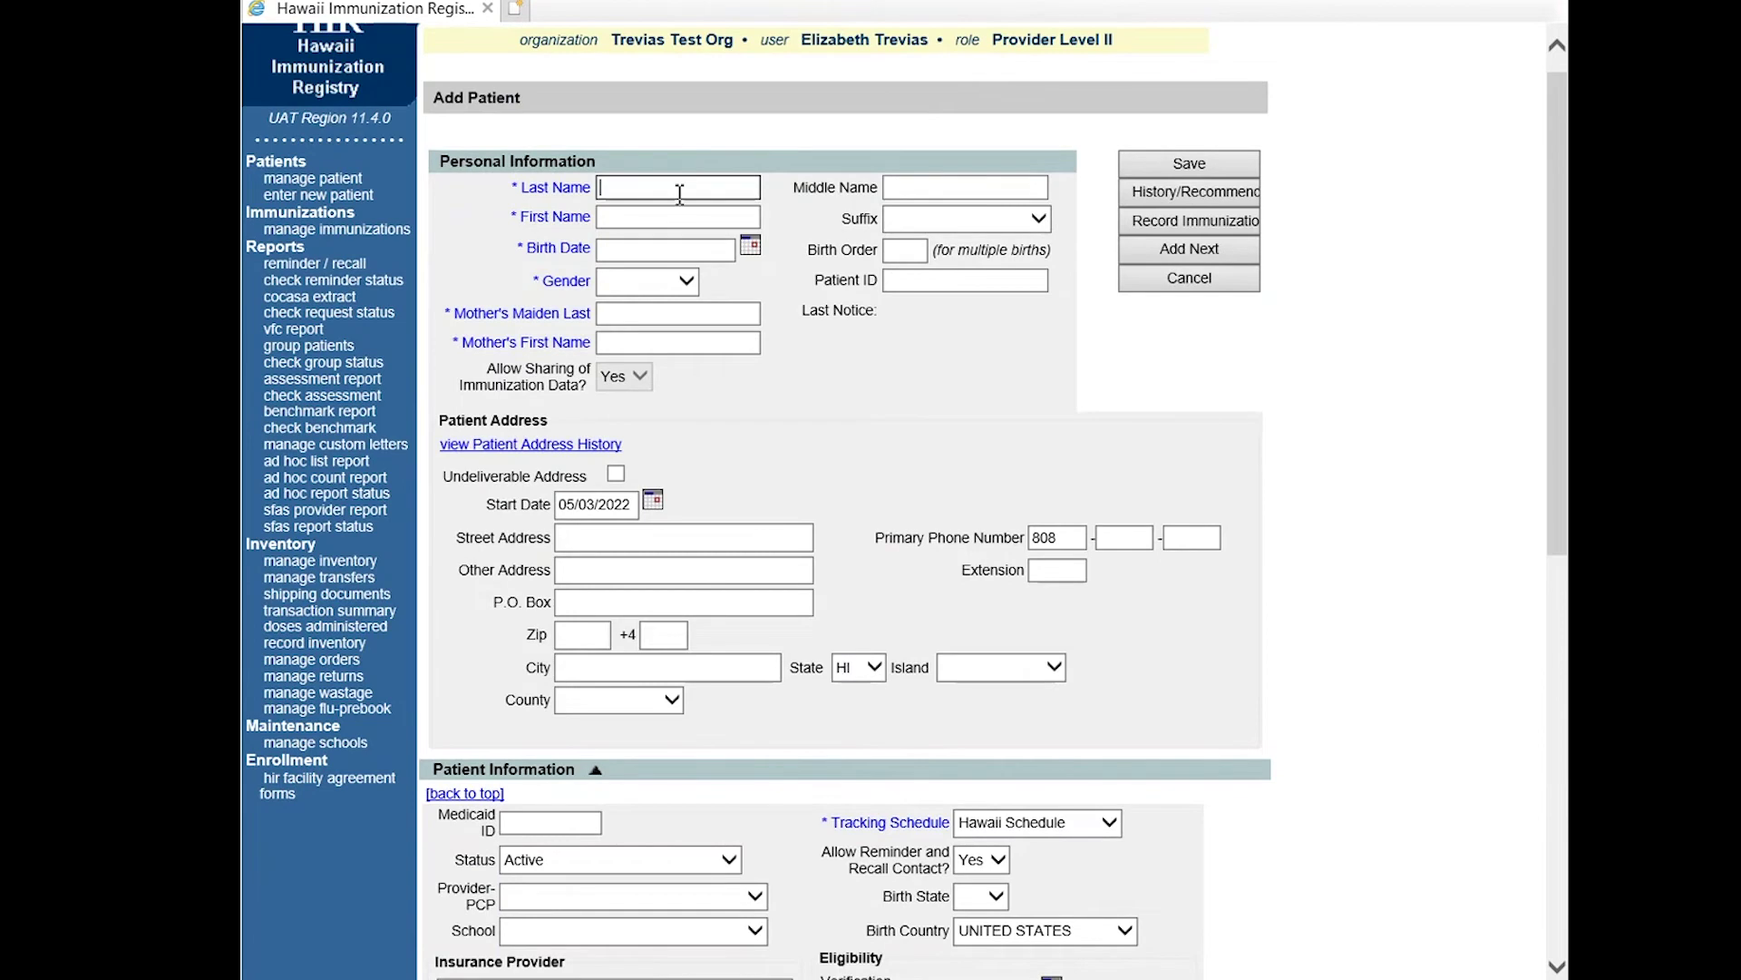
Enter the patient's last and first name, birth date 01/01/2000, gender Female and mother's maiden last name.
{"action": "type", "text": "ONE"}
{"action": "key", "text": "Tab"}
{"action": "type", "text": "SUSAN"}
{"action": "key", "text": "Tab"}
{"action": "key", "text": "Tab"}
{"action": "key", "text": "Tab"}
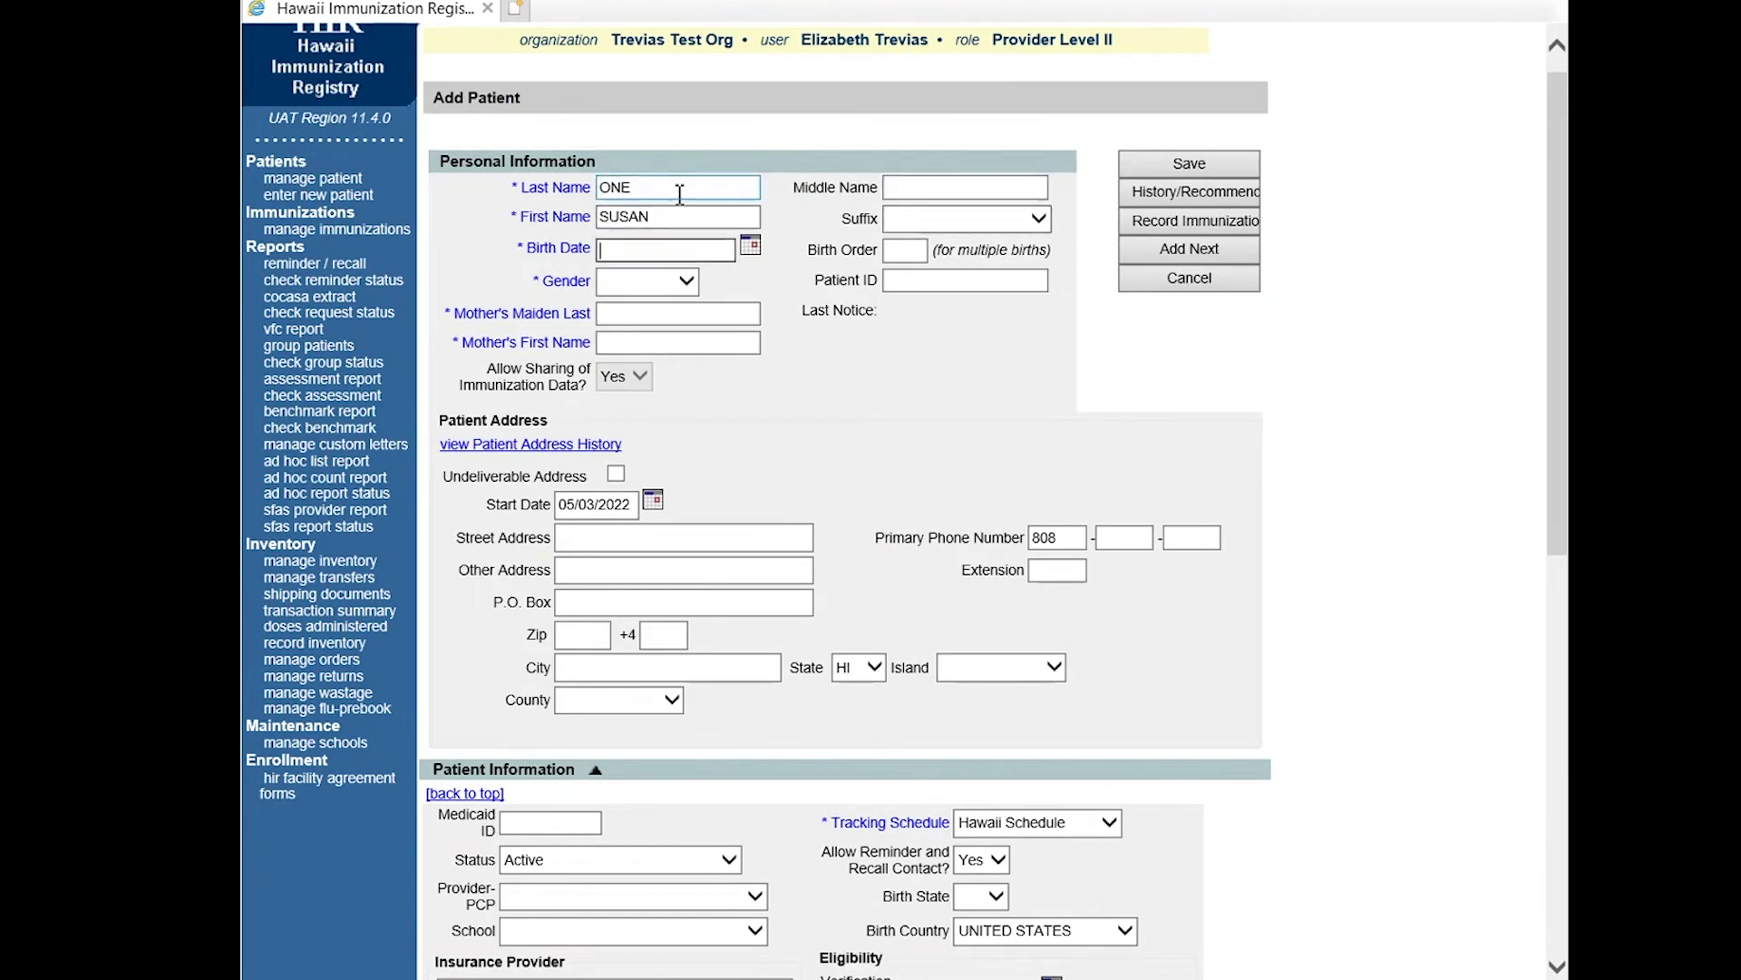
{"action": "type", "text": "01/01/2000"}
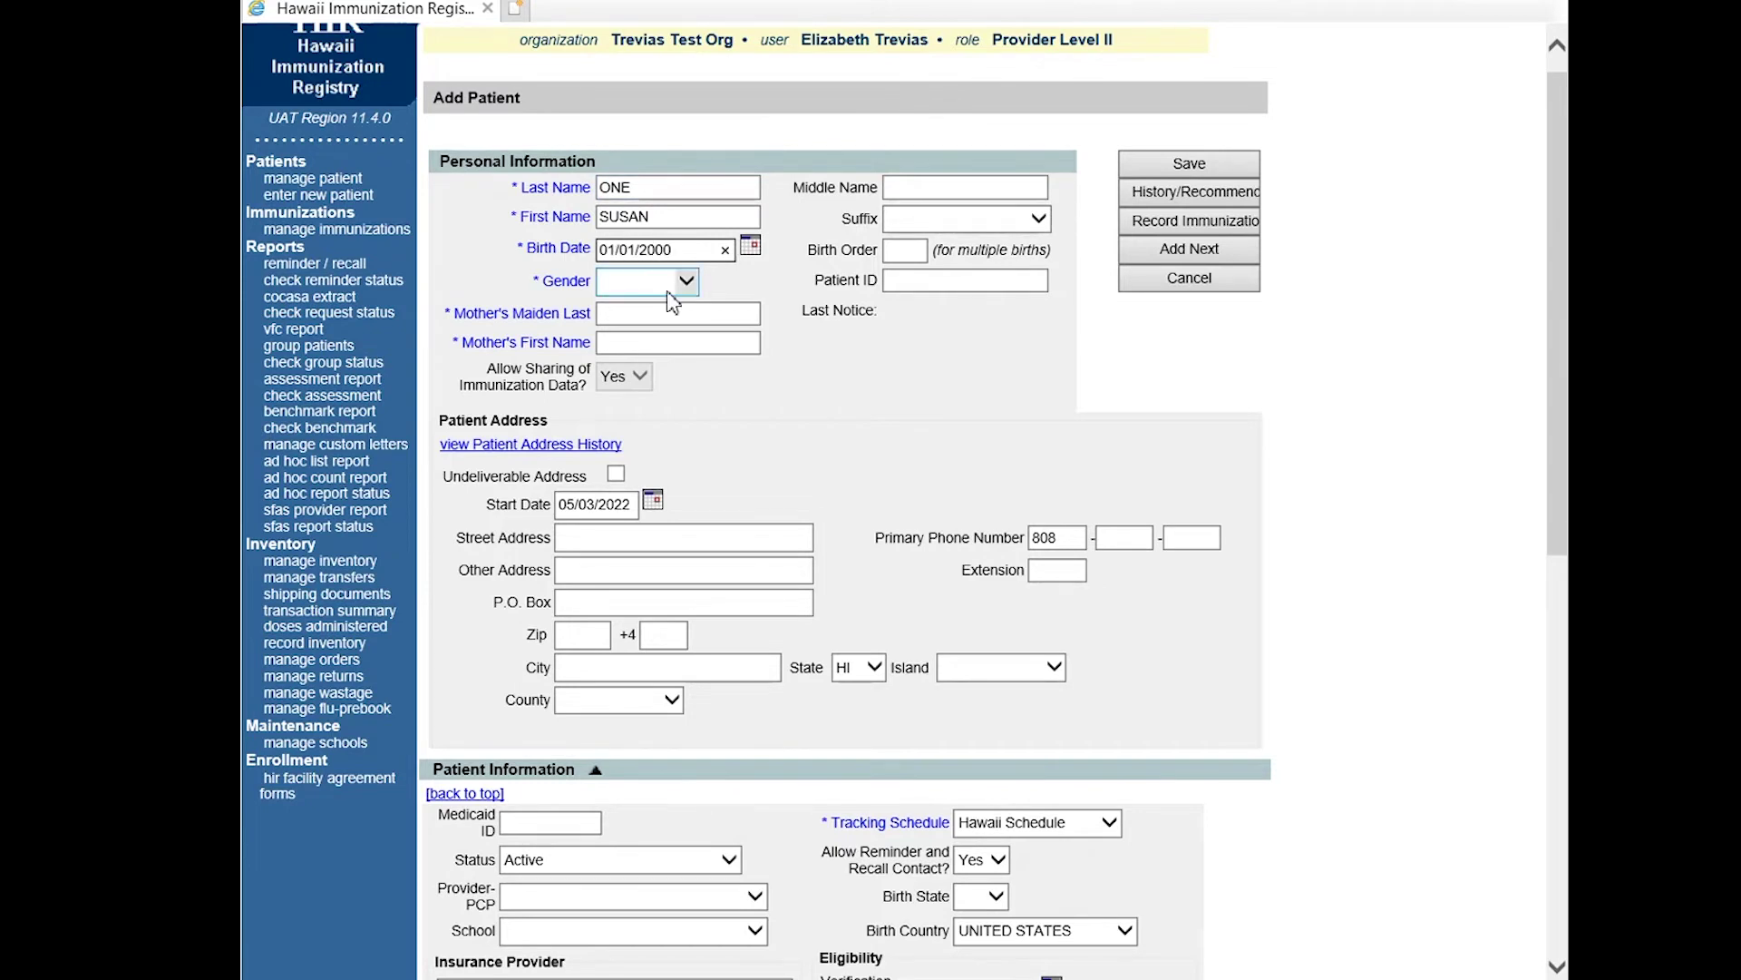
{"action": "key", "text": "Tab"}
{"action": "key", "text": "f"}
{"action": "left_click", "coordinate": [674, 315]}
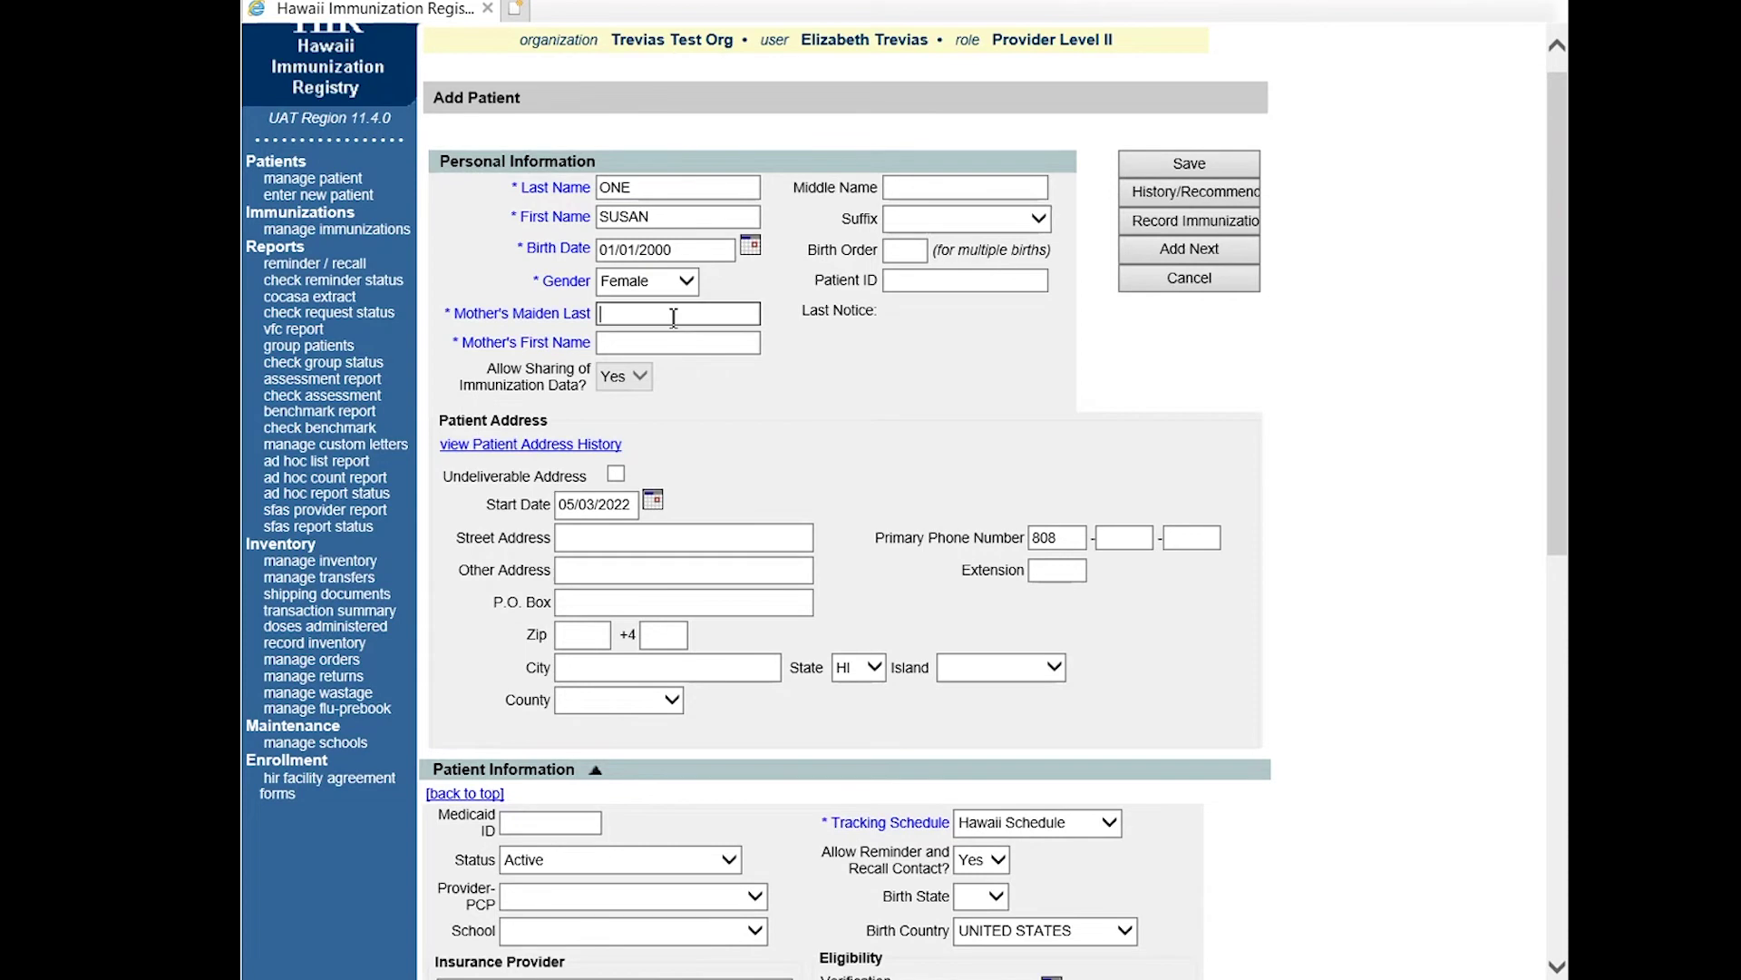
{"action": "key", "text": "BackSpace"}
{"action": "key", "text": "BackSpace"}
{"action": "key", "text": "BackSpace"}
{"action": "key", "text": "BackSpace"}
{"action": "key", "text": "Tab"}
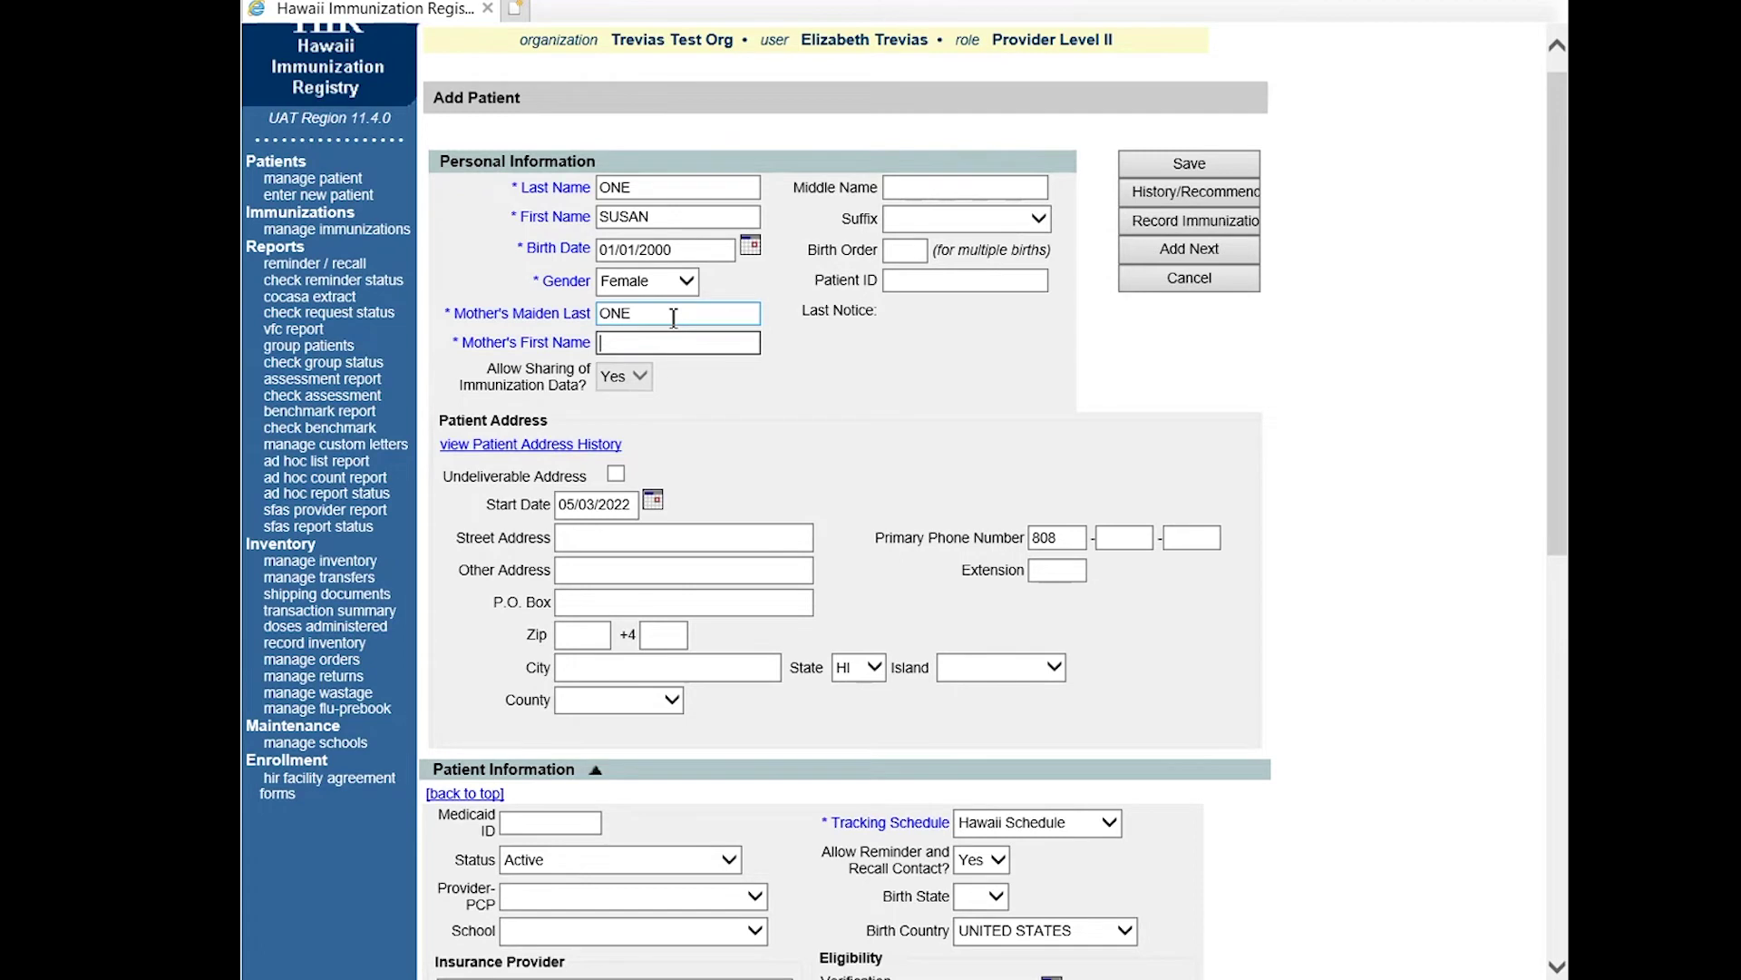
{"action": "scroll", "coordinate": [674, 317], "scroll_direction": "down", "scroll_amount": 4}
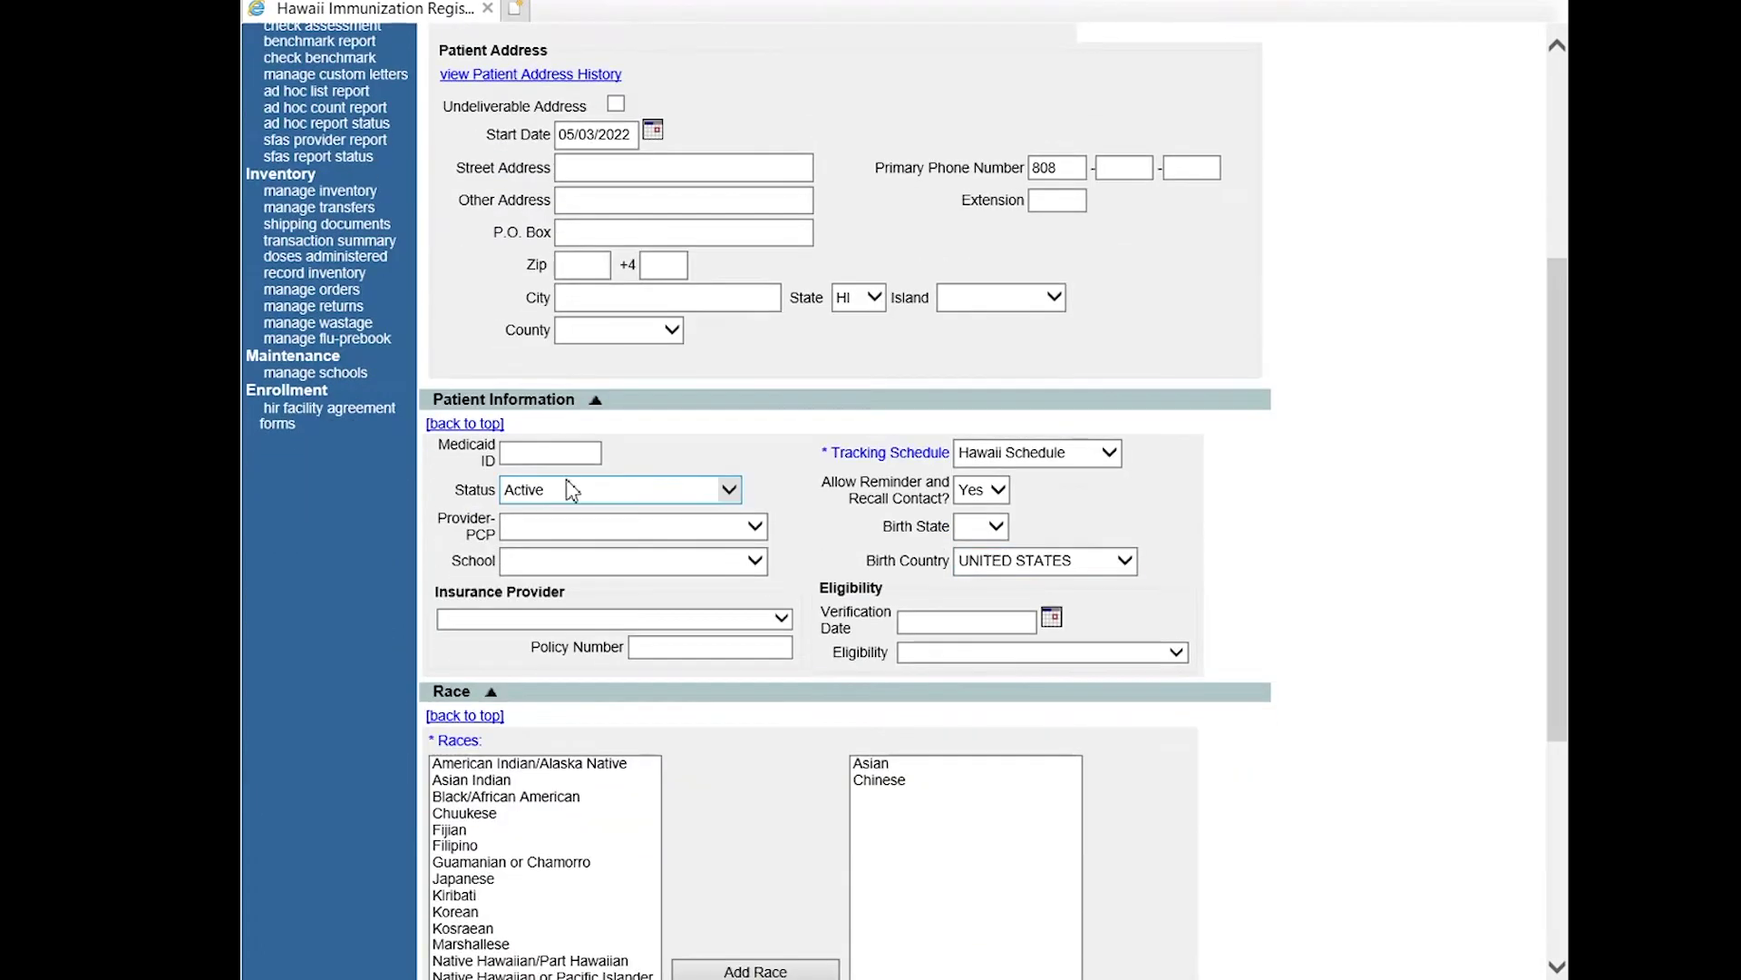
Remove Asian and Chinese from the patient's chosen races.
{"action": "left_click_drag", "start_coordinate": [1554, 494], "coordinate": [1557, 654]}
{"action": "scroll", "coordinate": [905, 466], "scroll_direction": "down", "scroll_amount": 1}
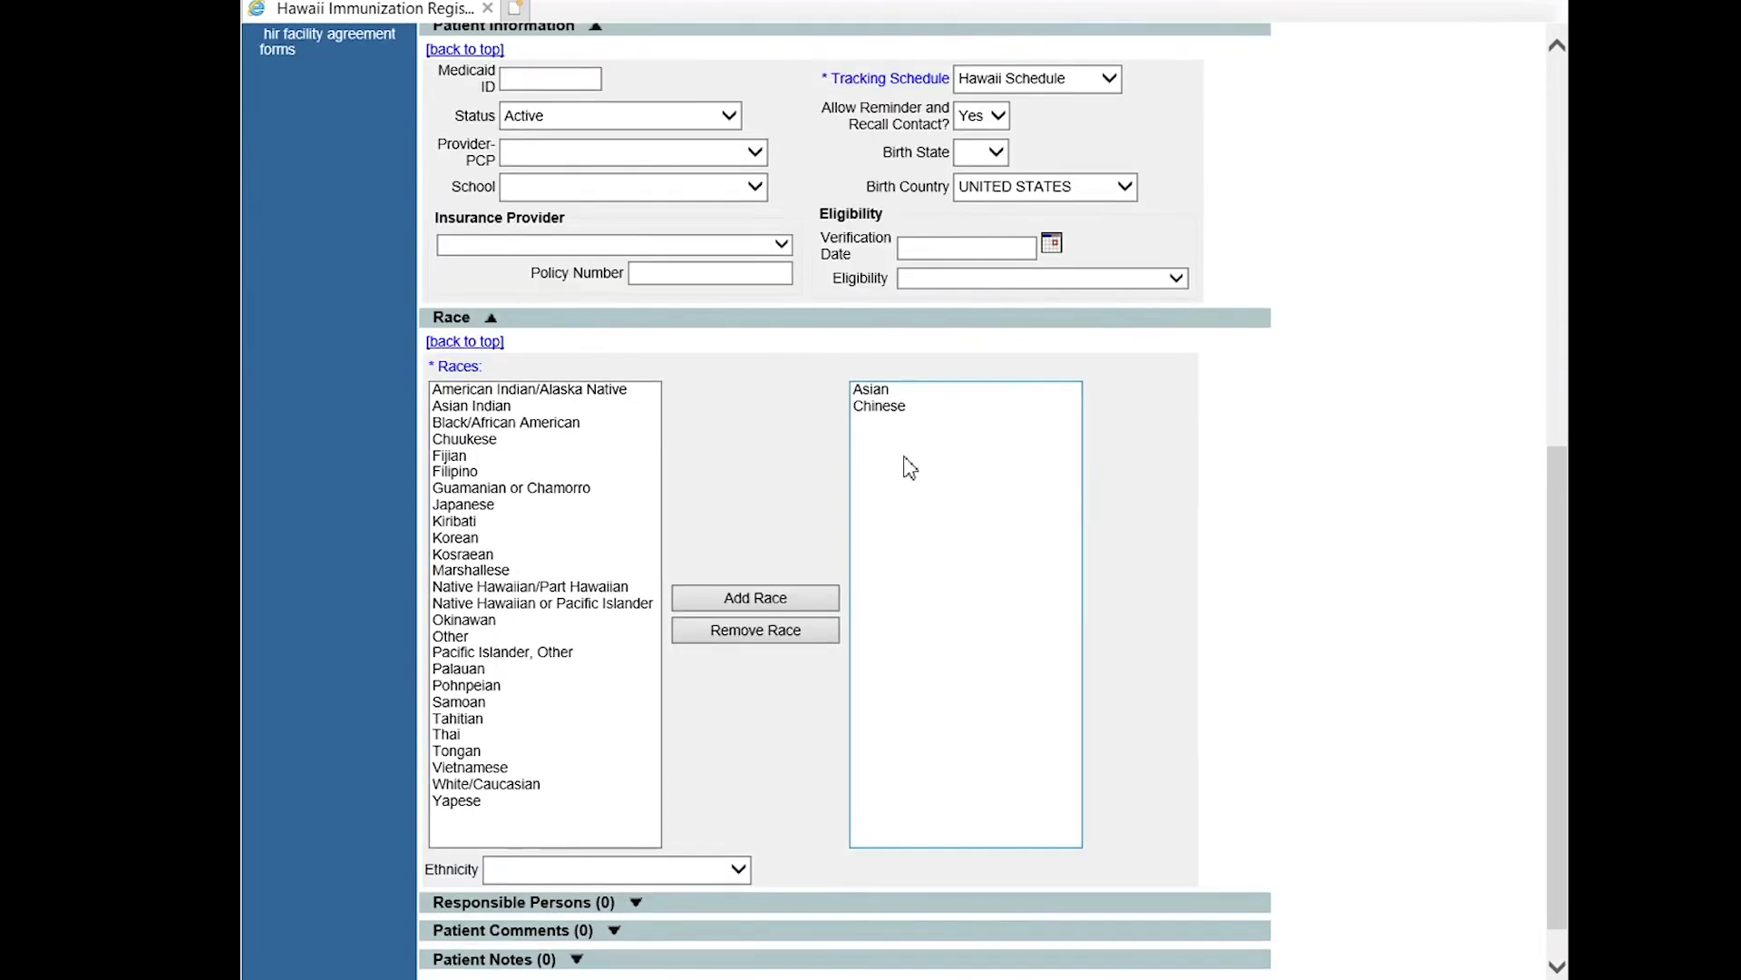
{"action": "left_click", "coordinate": [890, 396]}
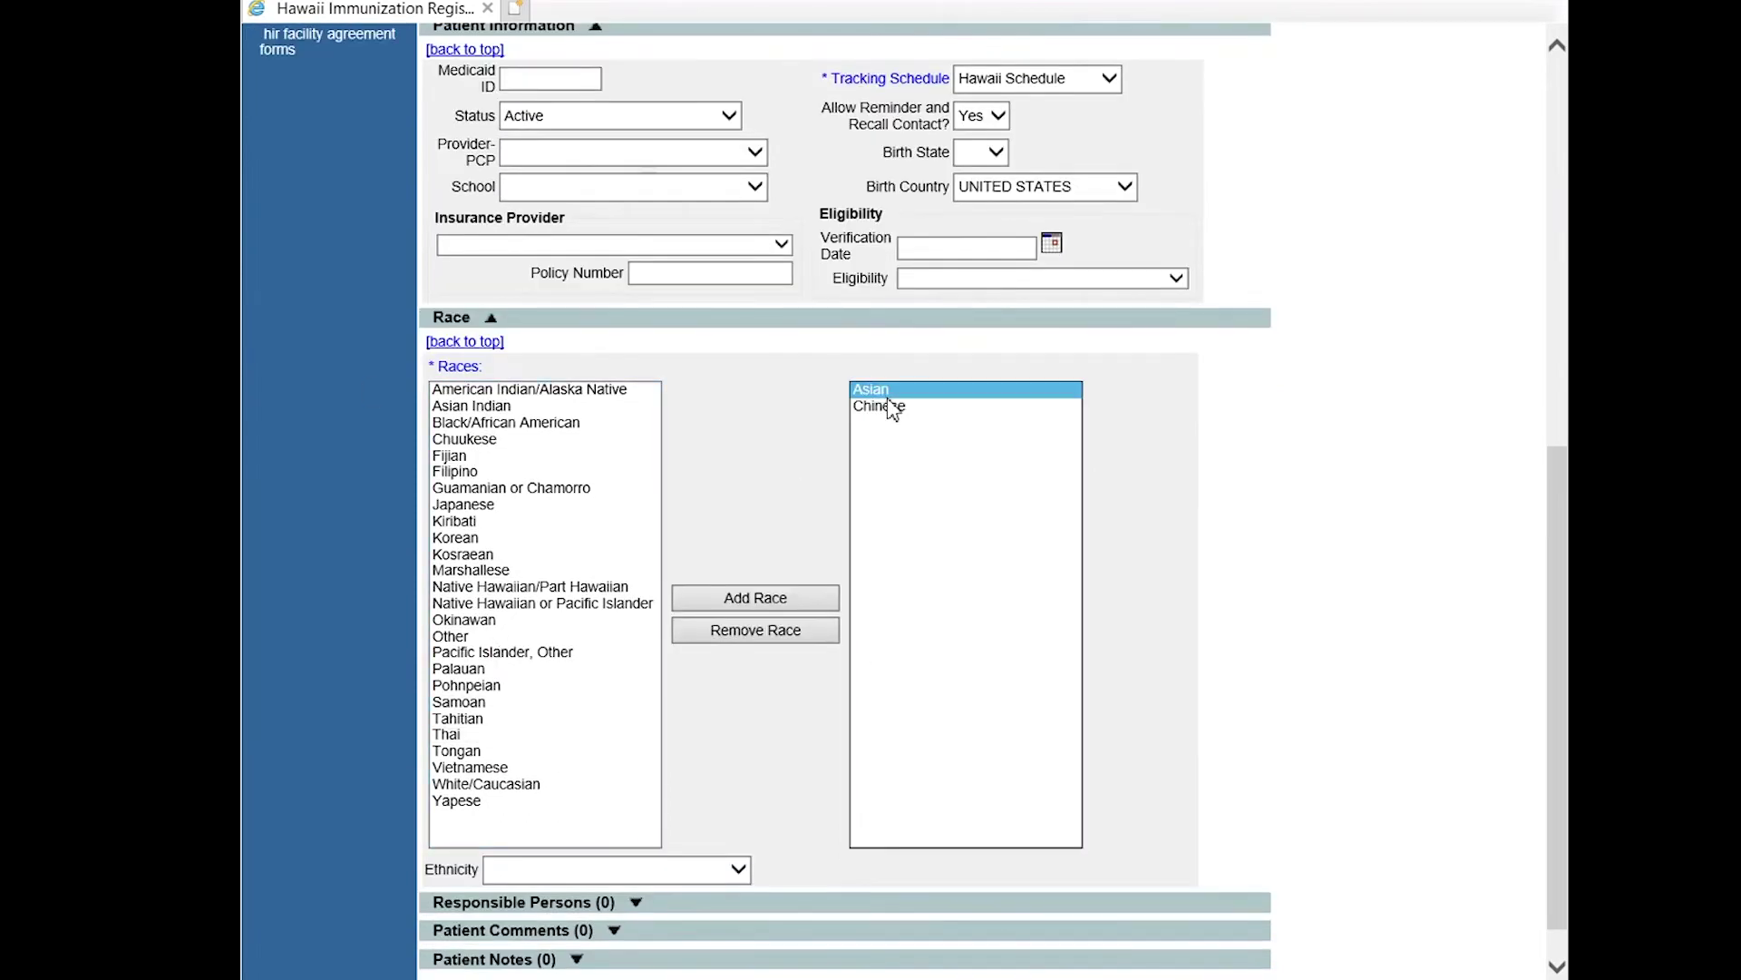
{"action": "left_click", "coordinate": [736, 632]}
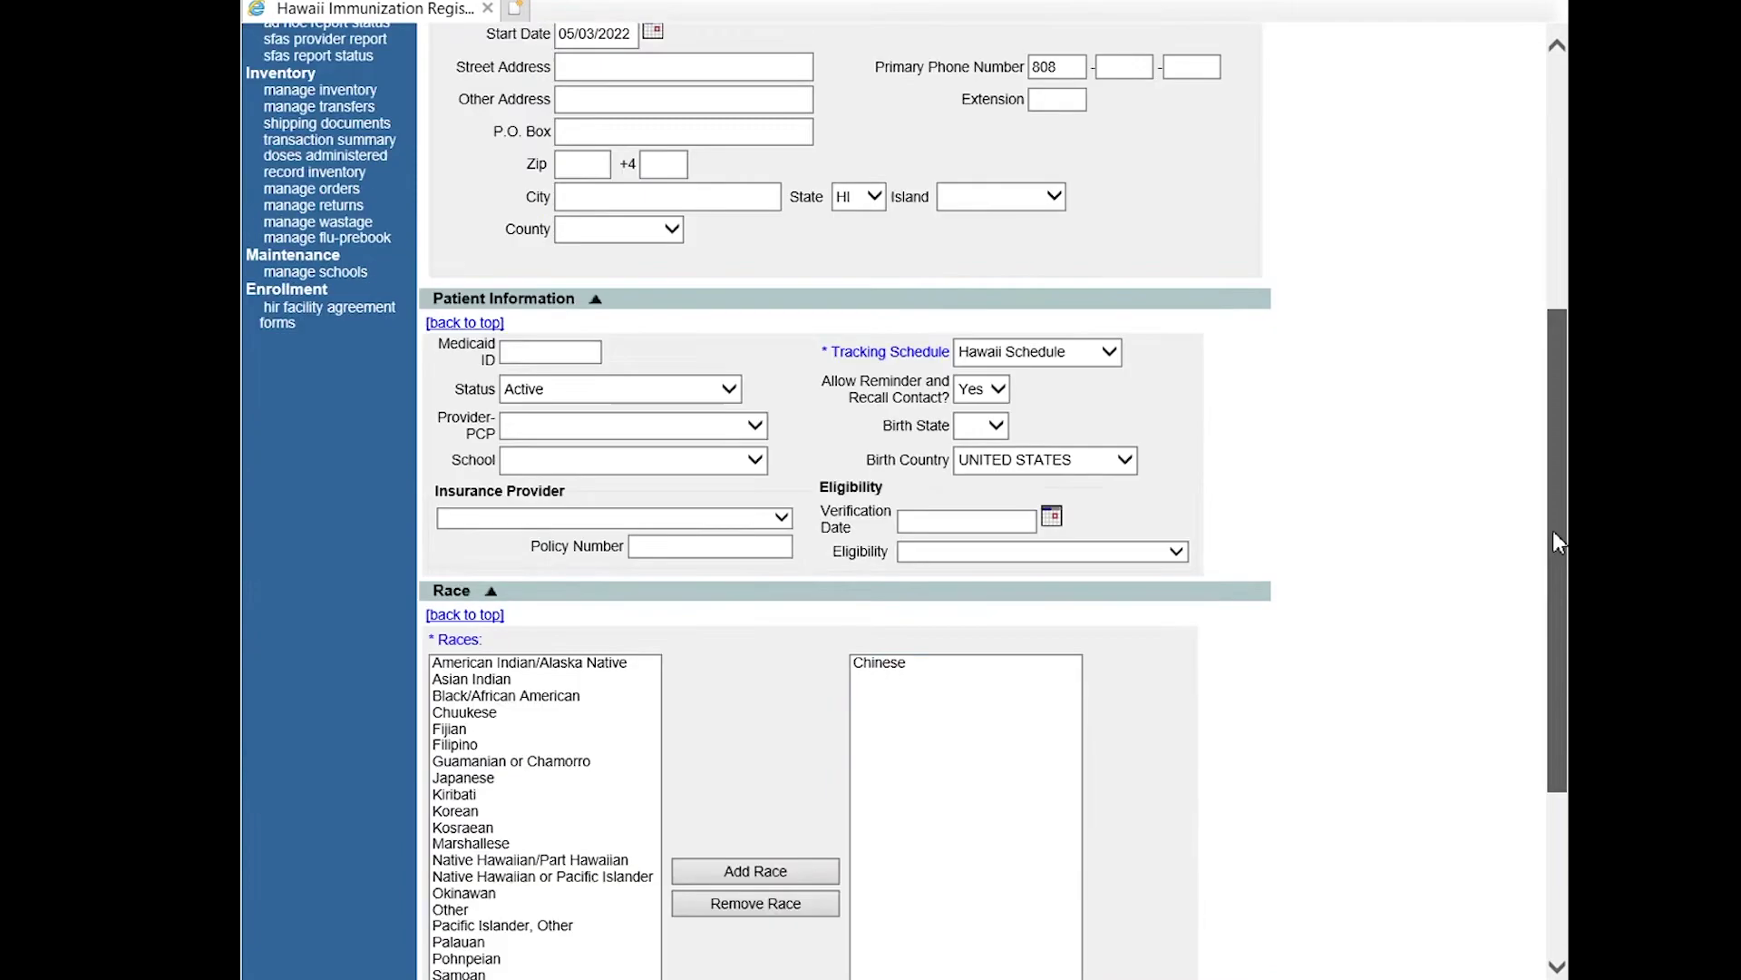
{"action": "left_click", "coordinate": [933, 374]}
{"action": "left_click", "coordinate": [808, 617]}
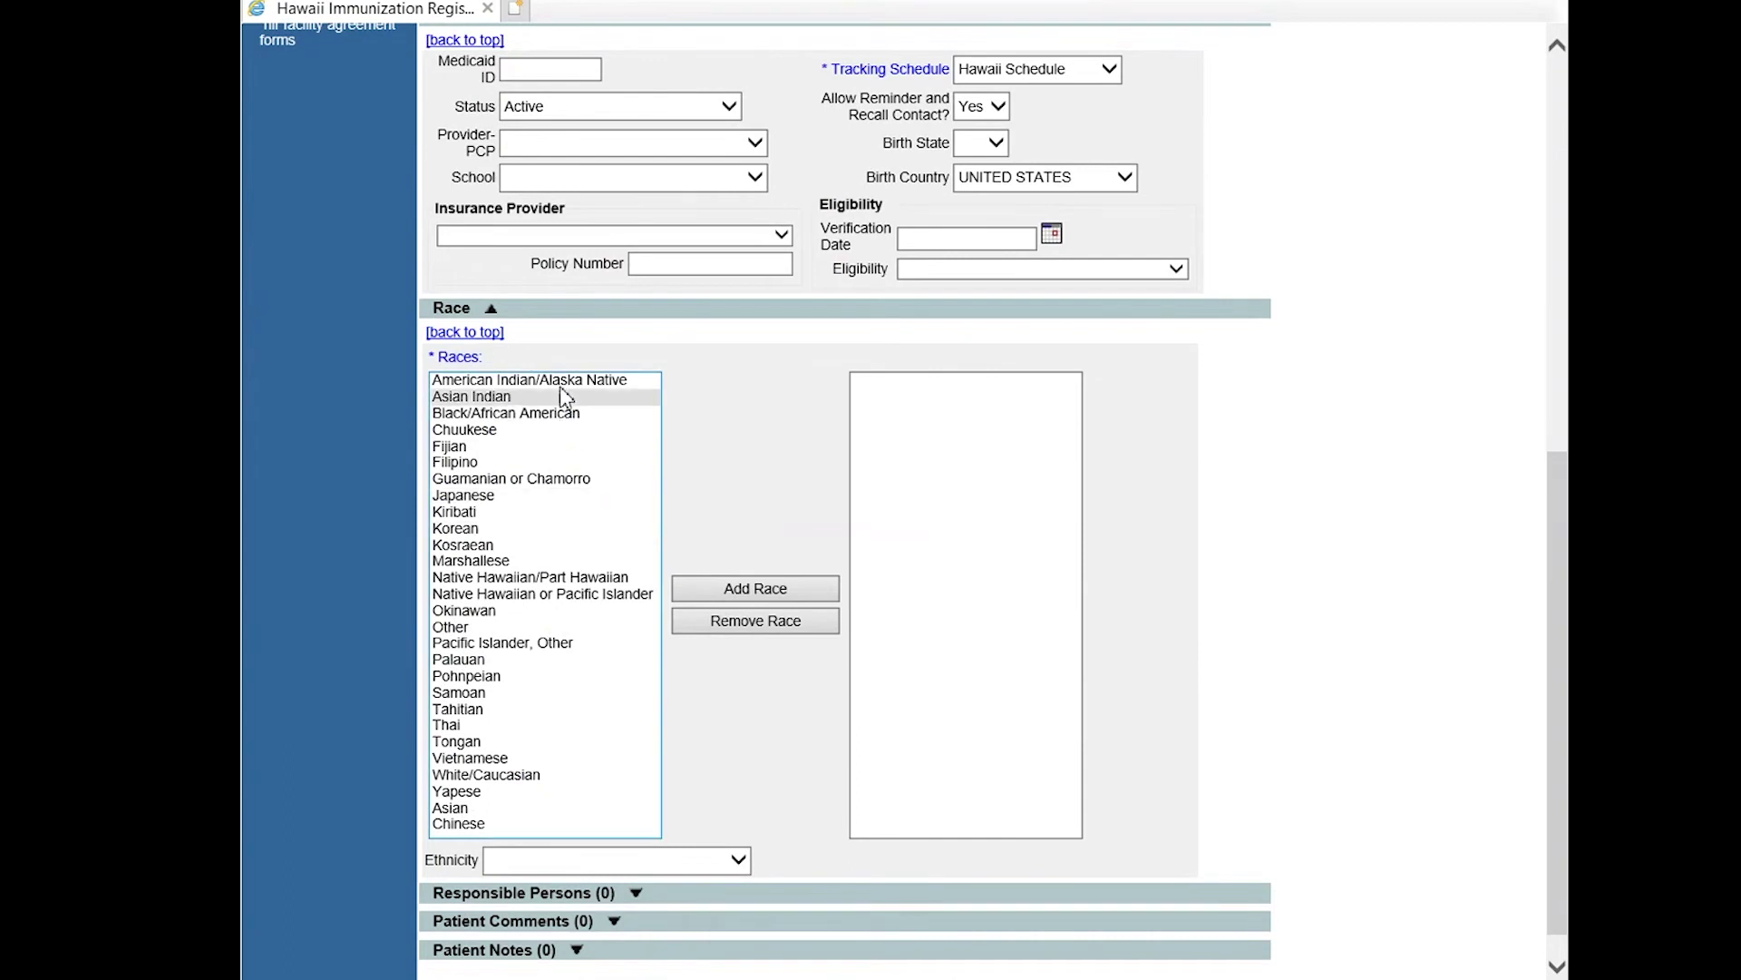
Add Asian and then Chinese back from the available races list.
{"action": "left_click", "coordinate": [528, 809]}
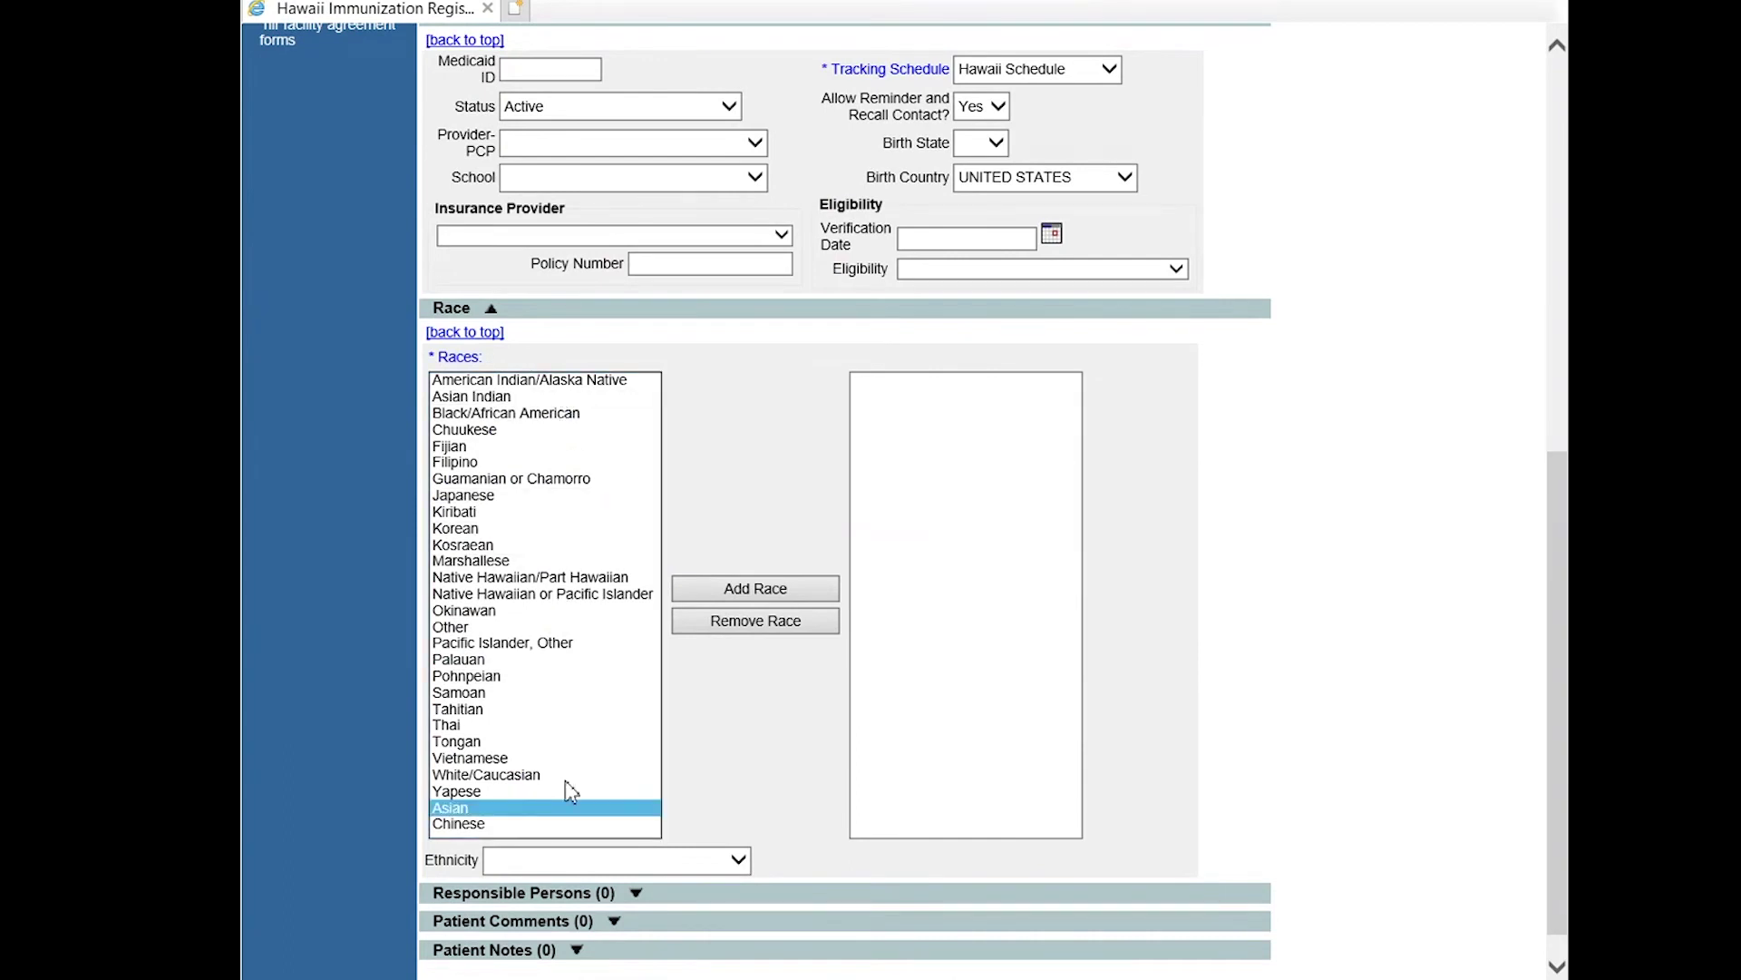
{"action": "left_click", "coordinate": [767, 590]}
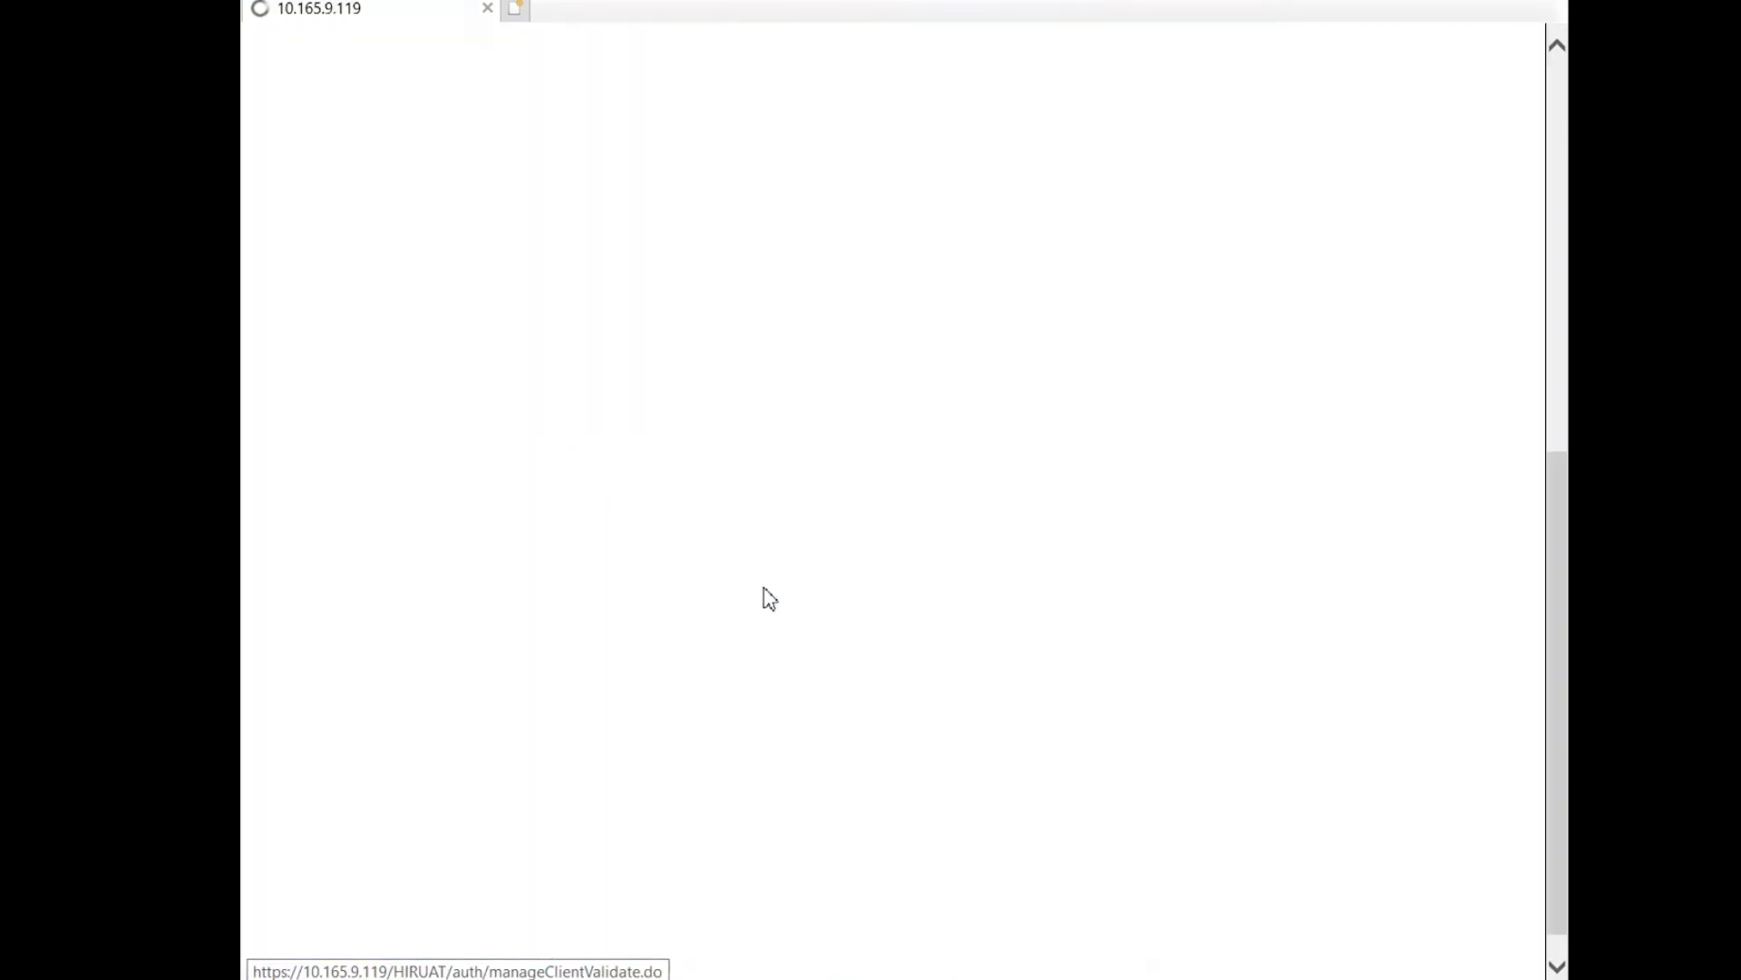
{"action": "scroll", "coordinate": [1524, 544], "scroll_direction": "down", "scroll_amount": 5}
{"action": "scroll", "coordinate": [1523, 544], "scroll_direction": "down", "scroll_amount": 1}
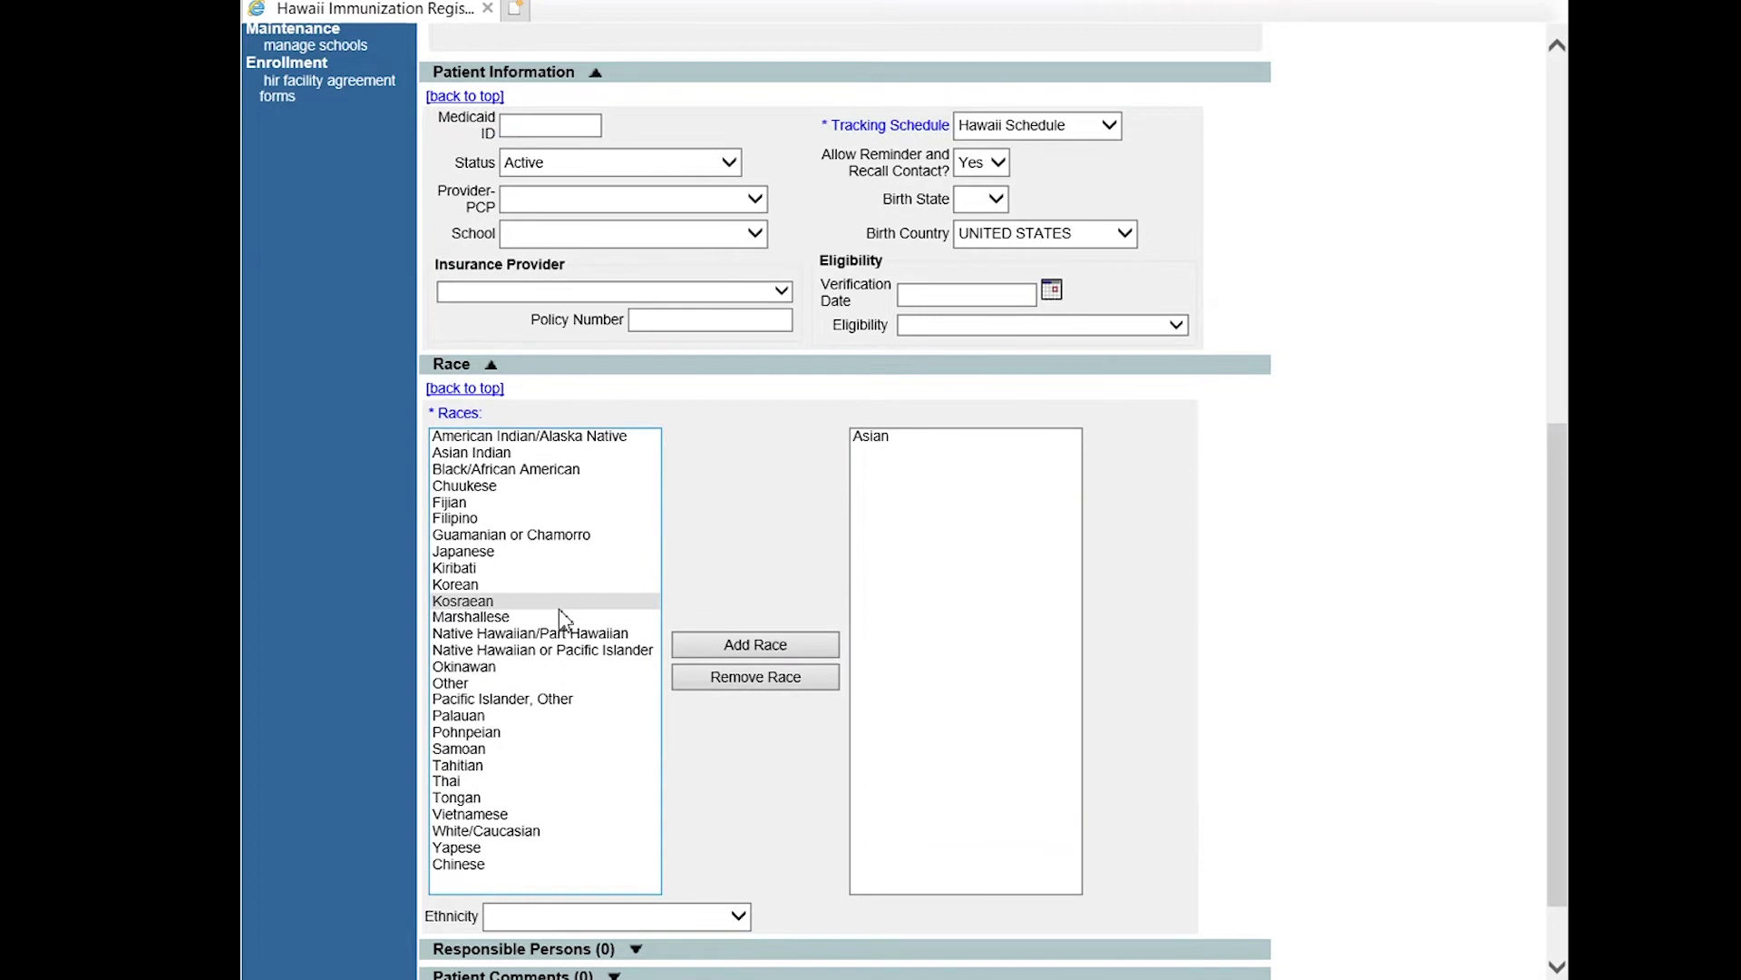
{"action": "left_click", "coordinate": [522, 866]}
{"action": "left_click", "coordinate": [796, 647]}
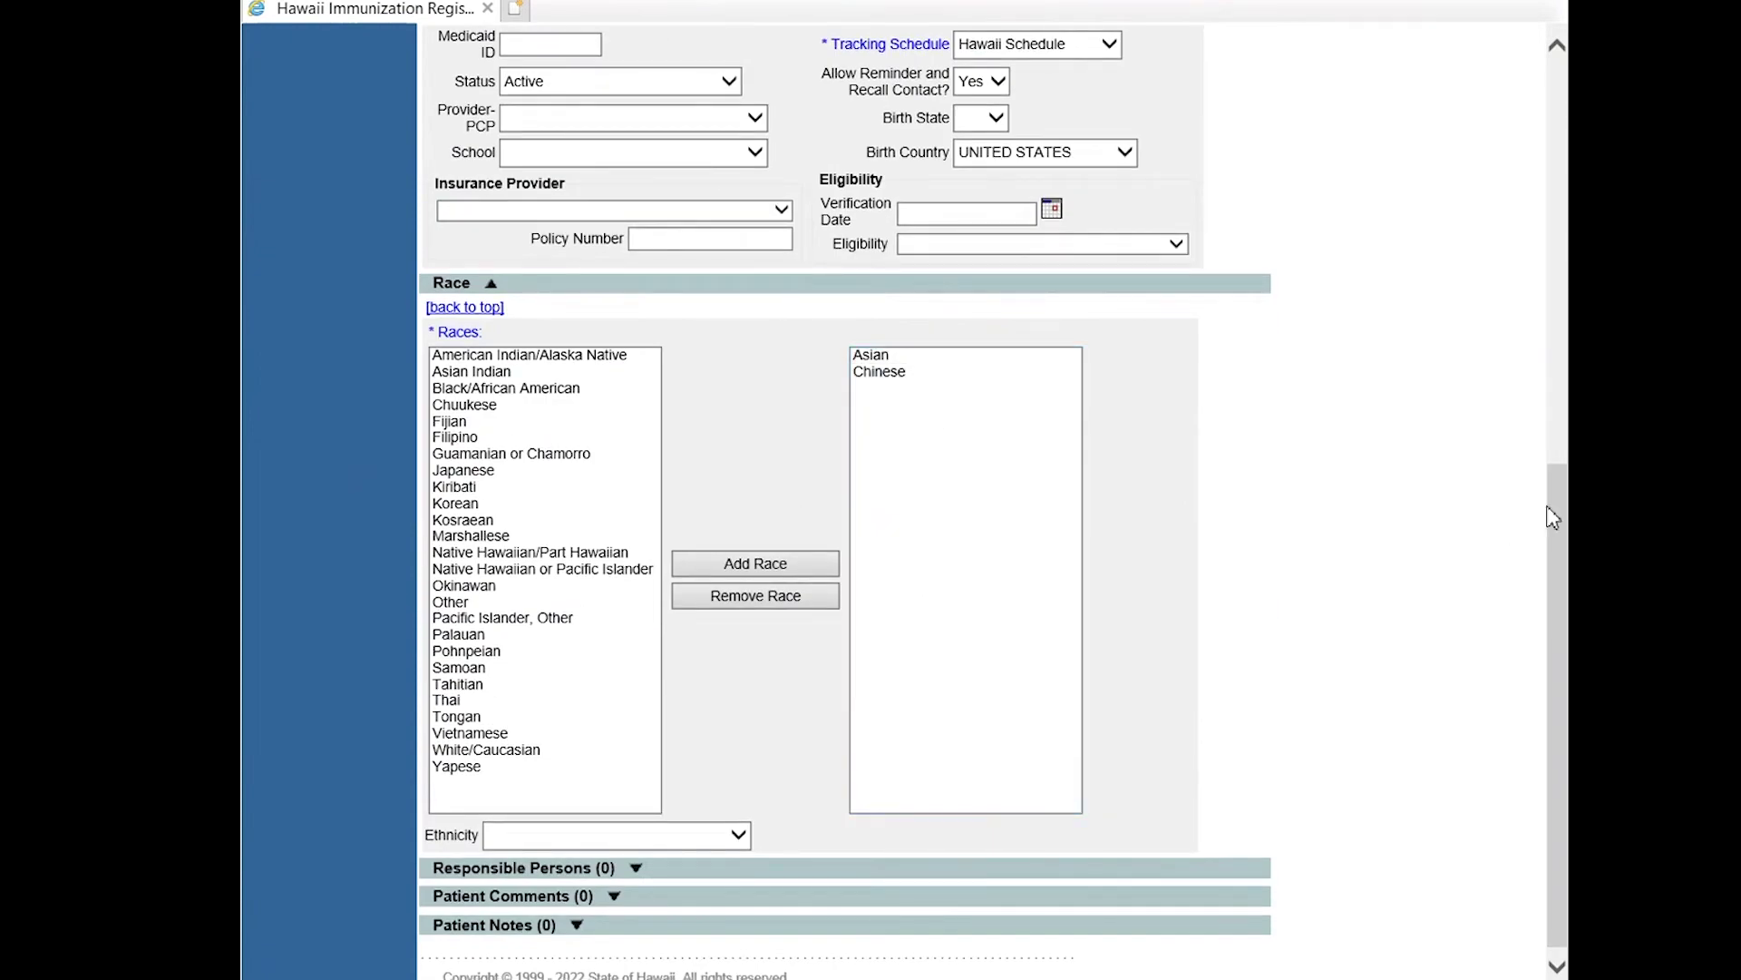
Add the mother's last and first name as a responsible person with relationship Mother.
{"action": "scroll", "coordinate": [1552, 517], "scroll_direction": "down", "scroll_amount": 1}
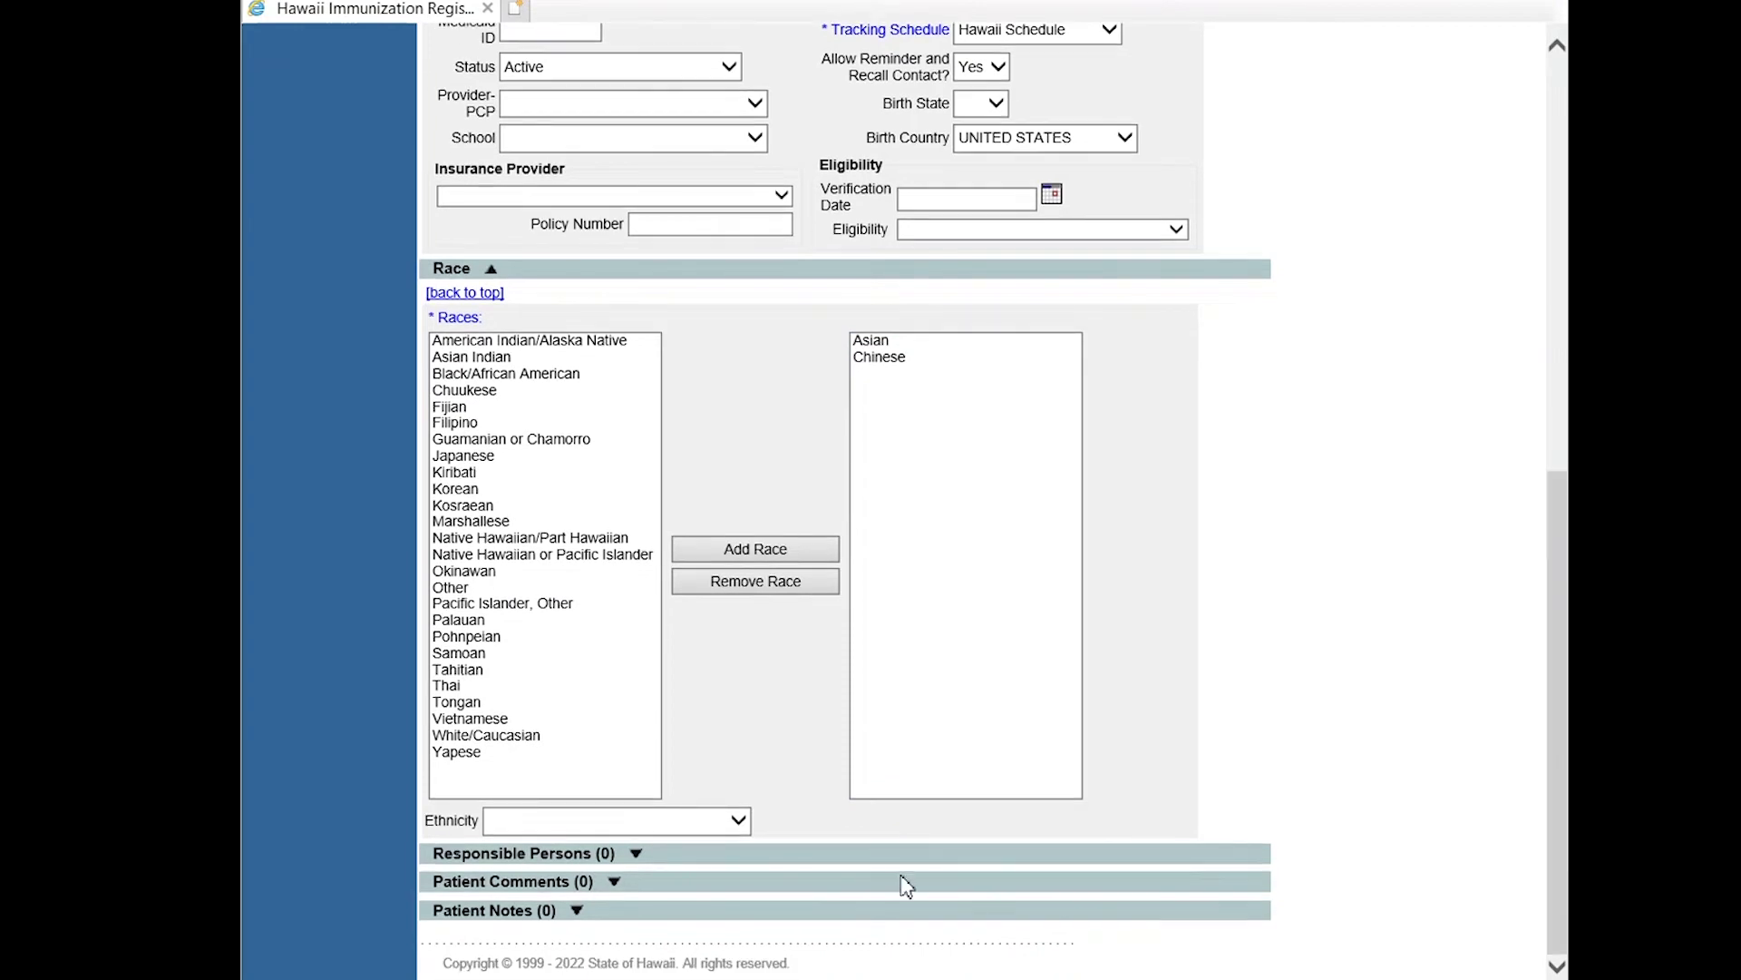
{"action": "left_click", "coordinate": [606, 857]}
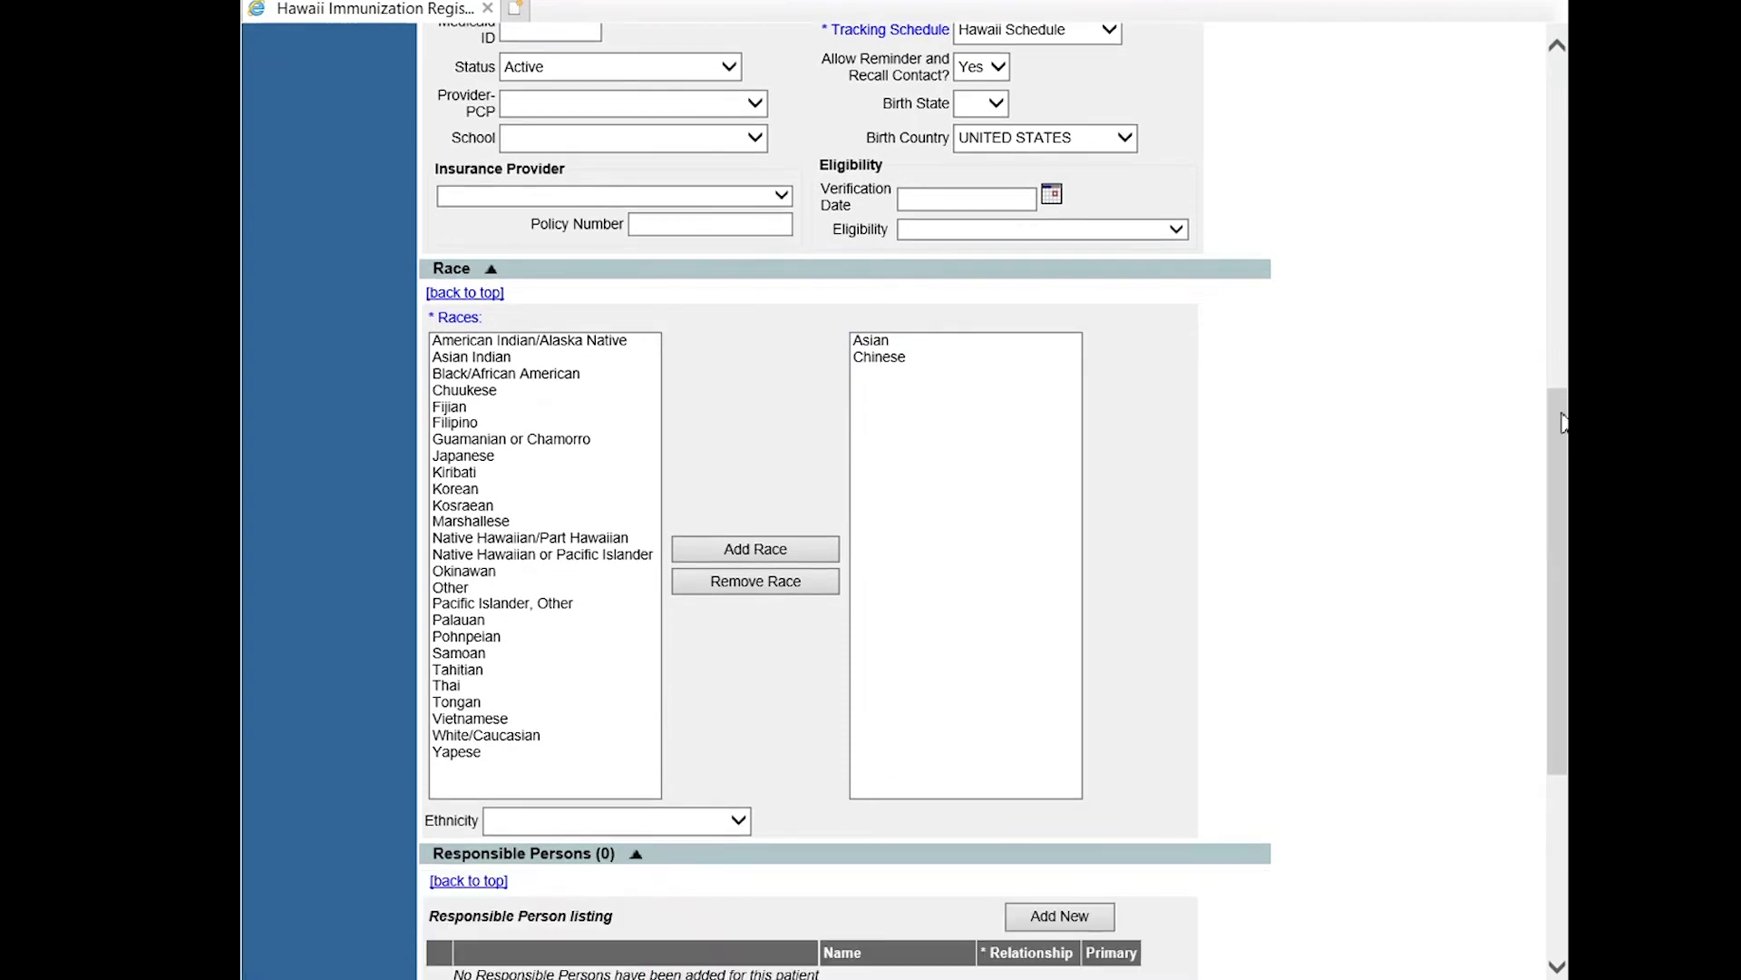
{"action": "left_click_drag", "start_coordinate": [1562, 430], "coordinate": [1547, 584]}
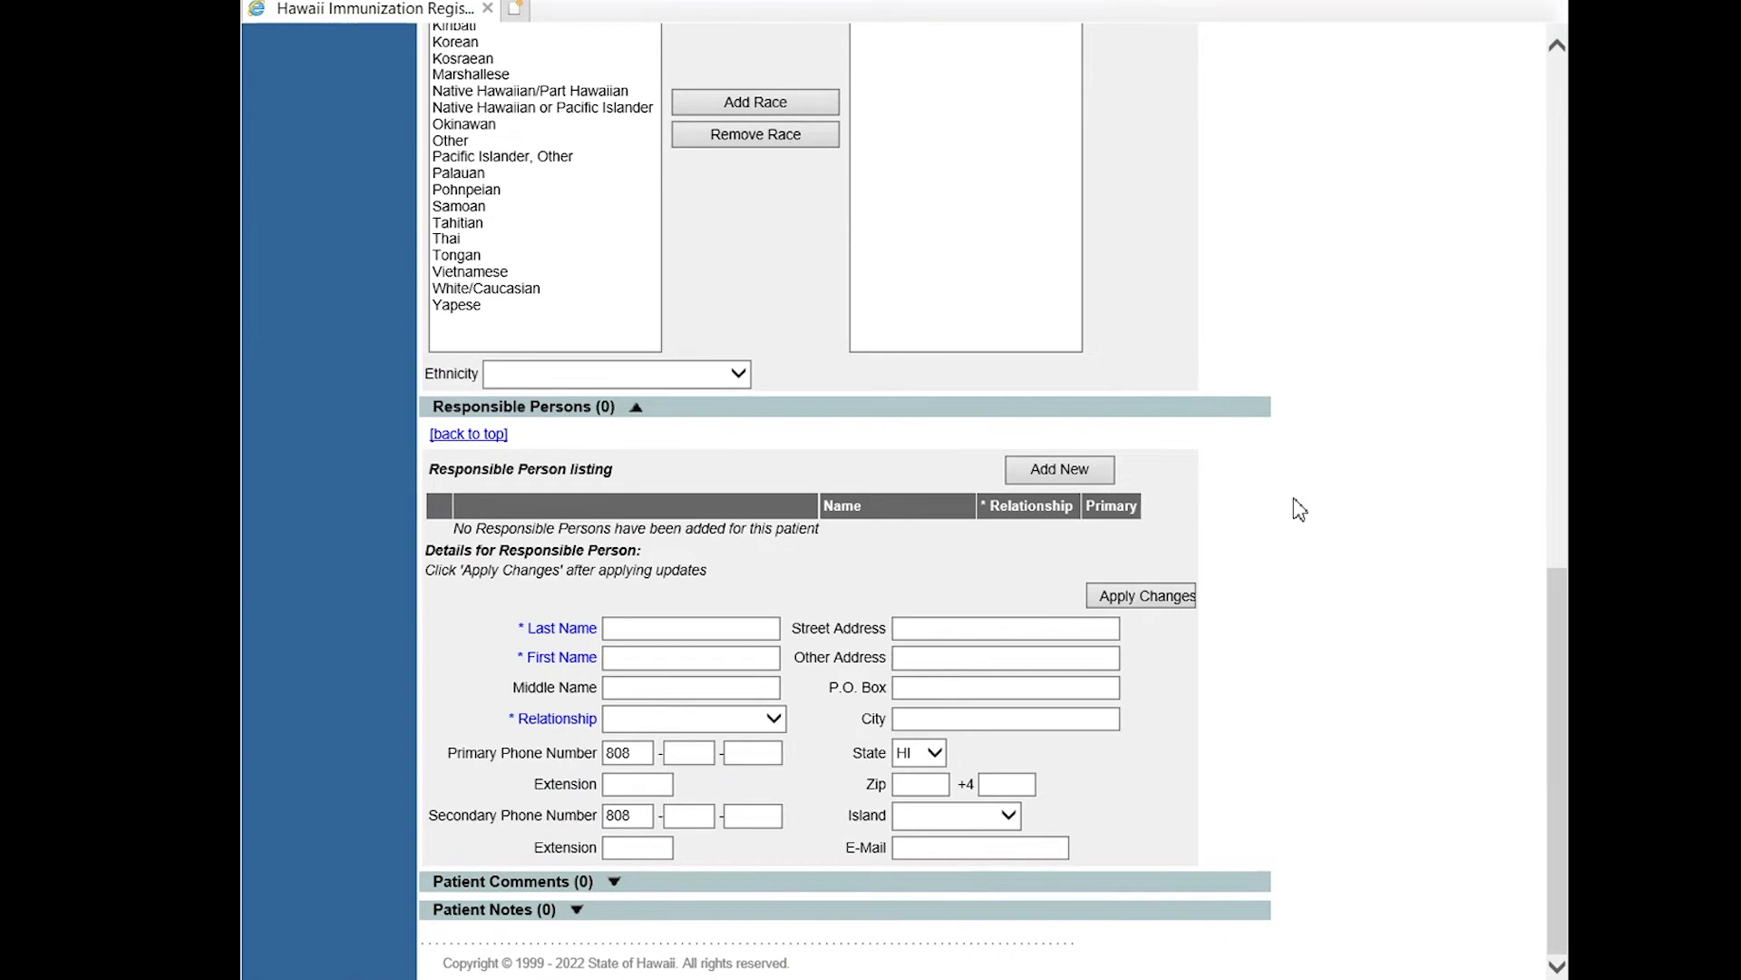
{"action": "left_click", "coordinate": [685, 629]}
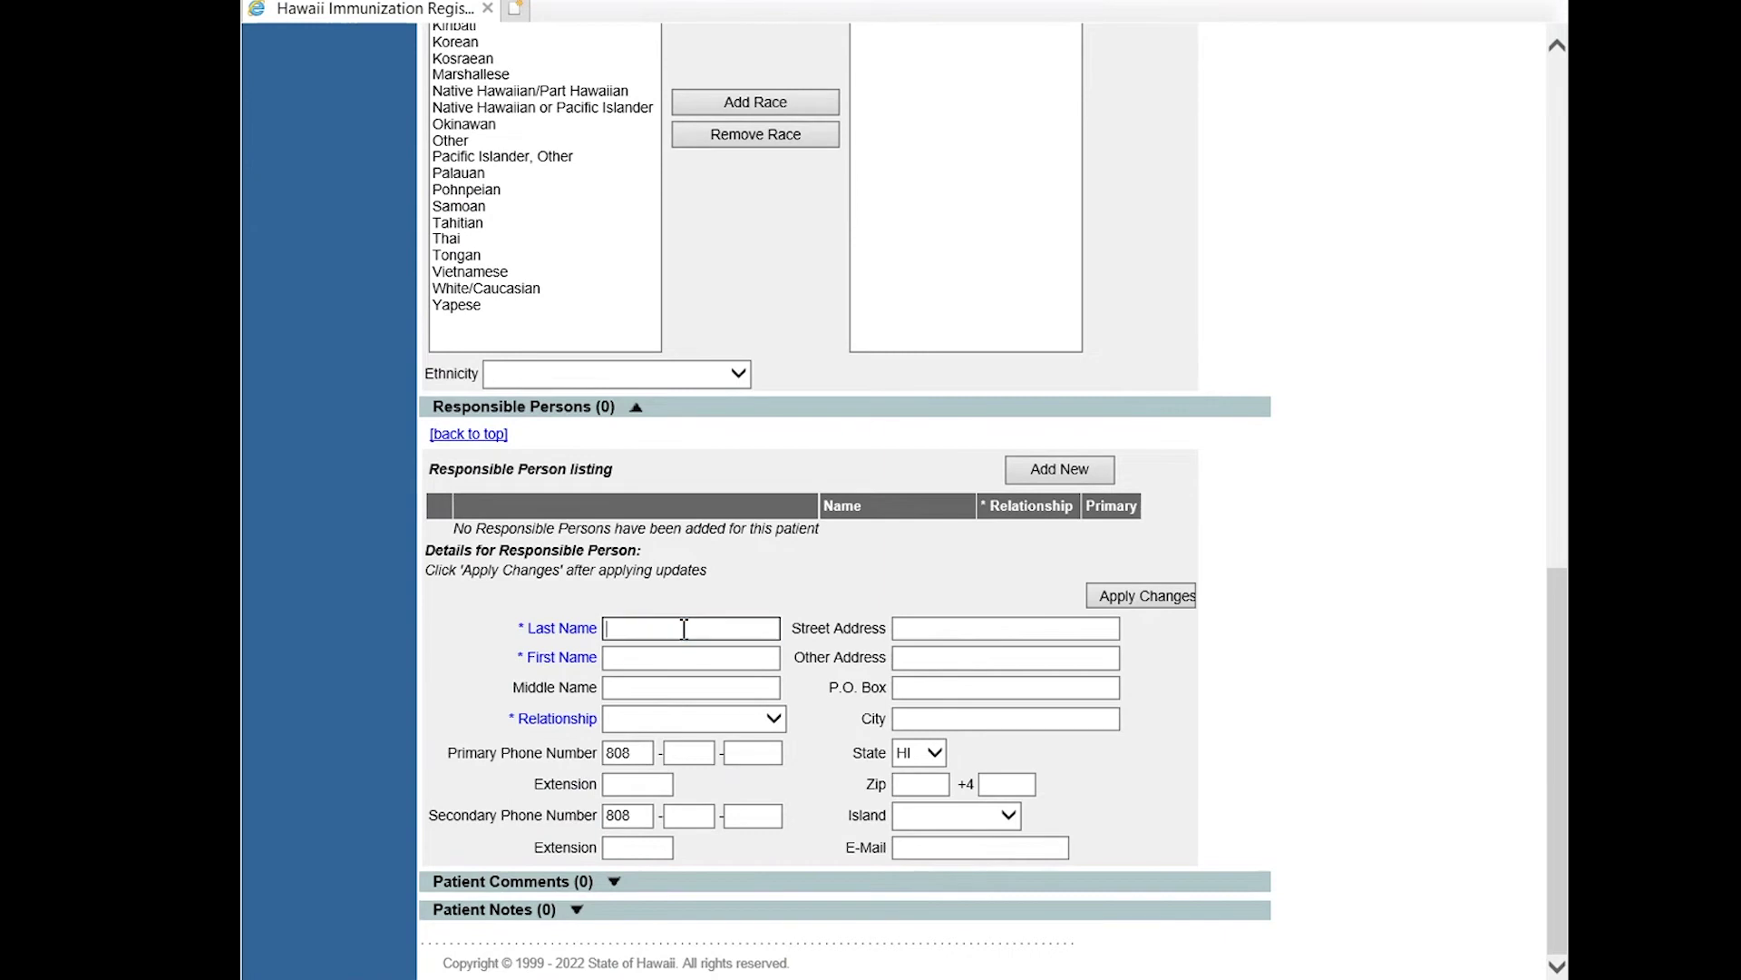
{"action": "type", "text": "ONE"}
{"action": "key", "text": "Tab"}
{"action": "type", "text": "EMMA"}
{"action": "key", "text": "Tab"}
{"action": "key", "text": "Tab"}
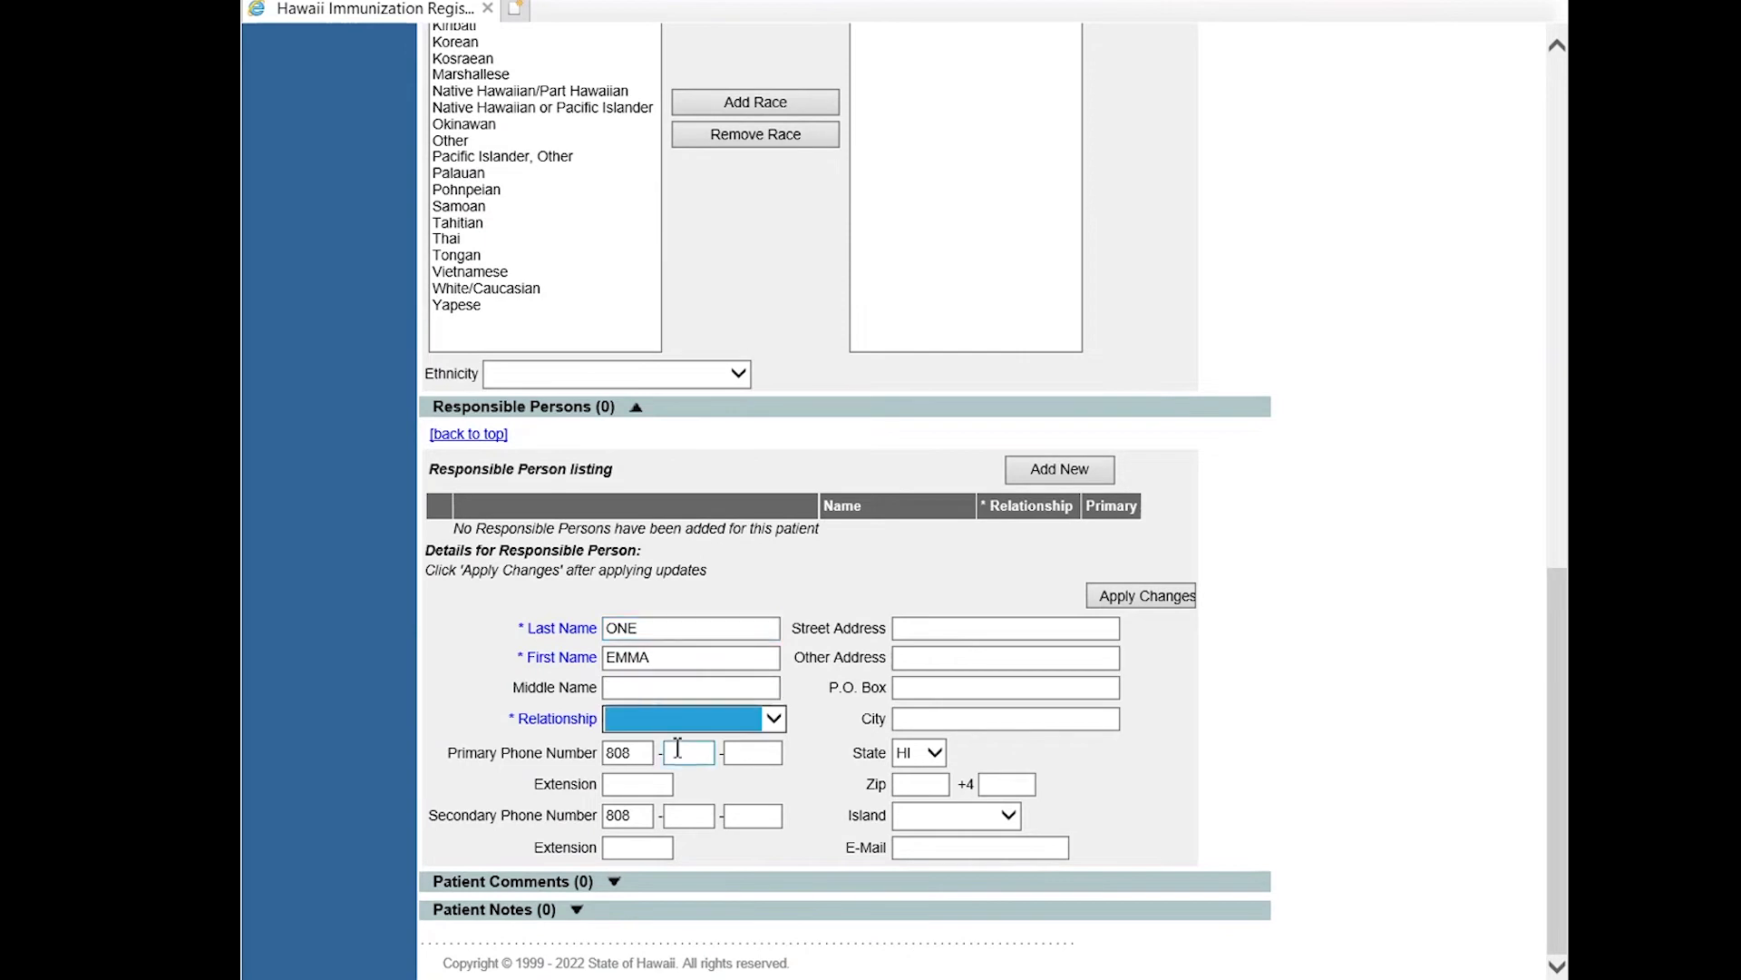
{"action": "key", "text": "m"}
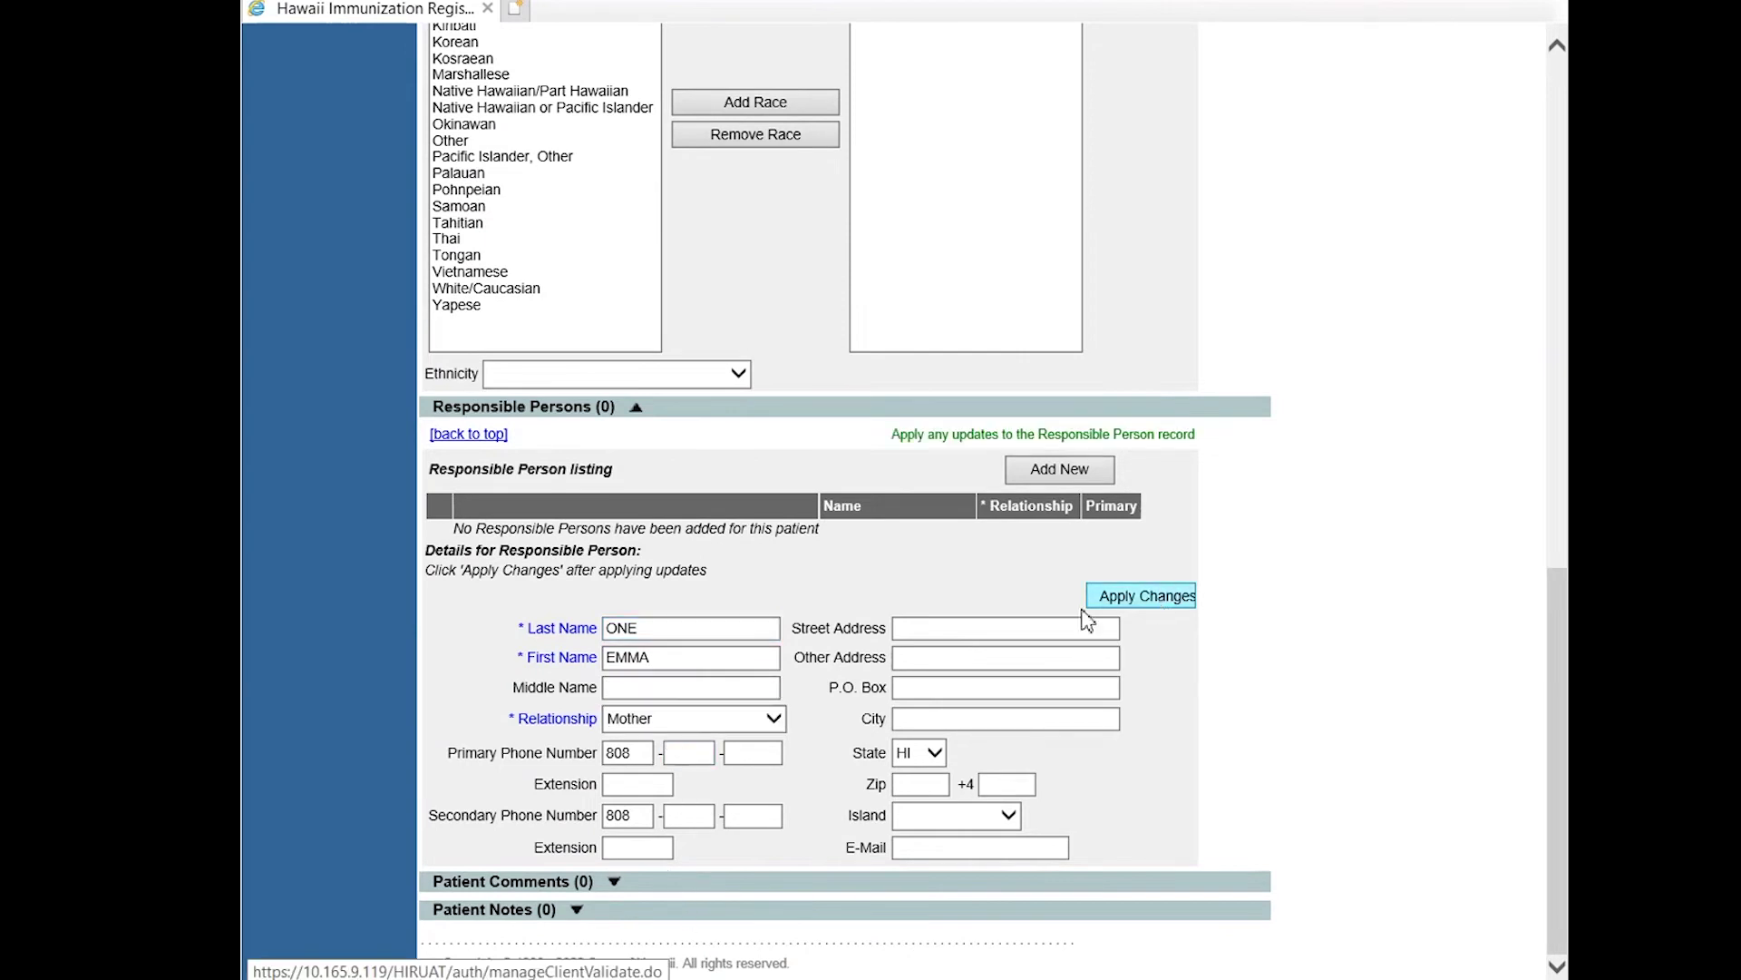
{"action": "left_click", "coordinate": [1053, 631]}
{"action": "left_click", "coordinate": [1148, 596]}
Add a second responsible person, the father, with relationship Father.
{"action": "scroll", "coordinate": [898, 791], "scroll_direction": "down", "scroll_amount": 9}
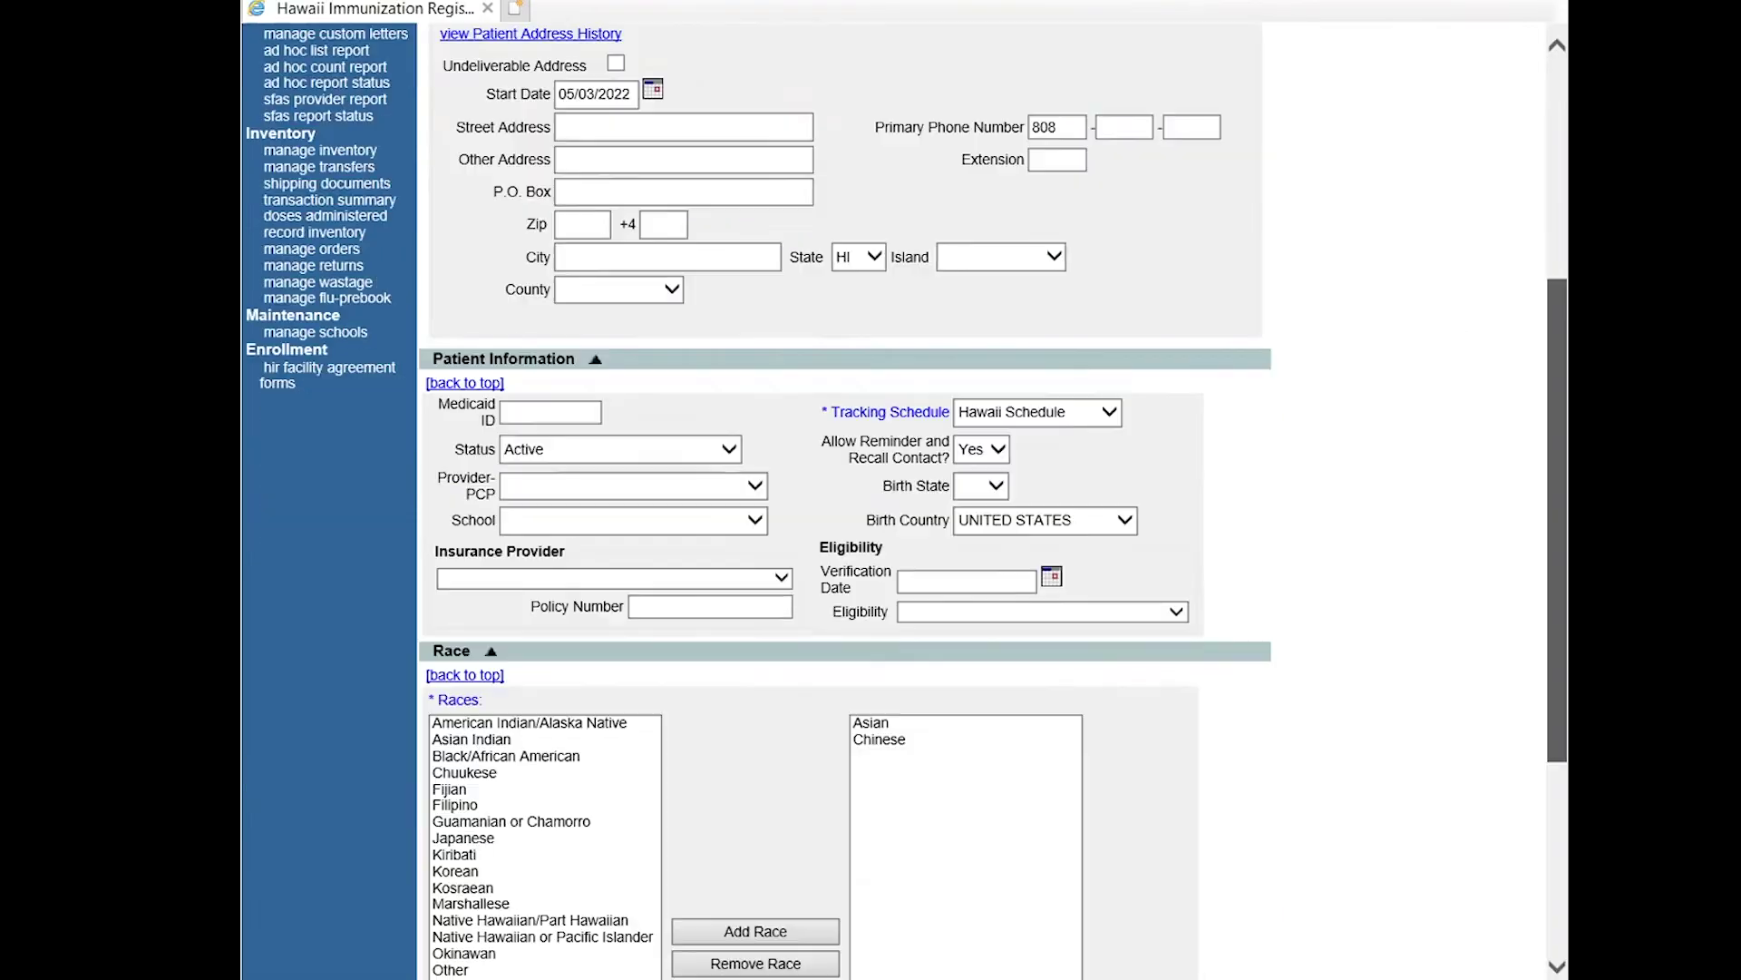
{"action": "left_click_drag", "start_coordinate": [1549, 463], "coordinate": [1560, 687]}
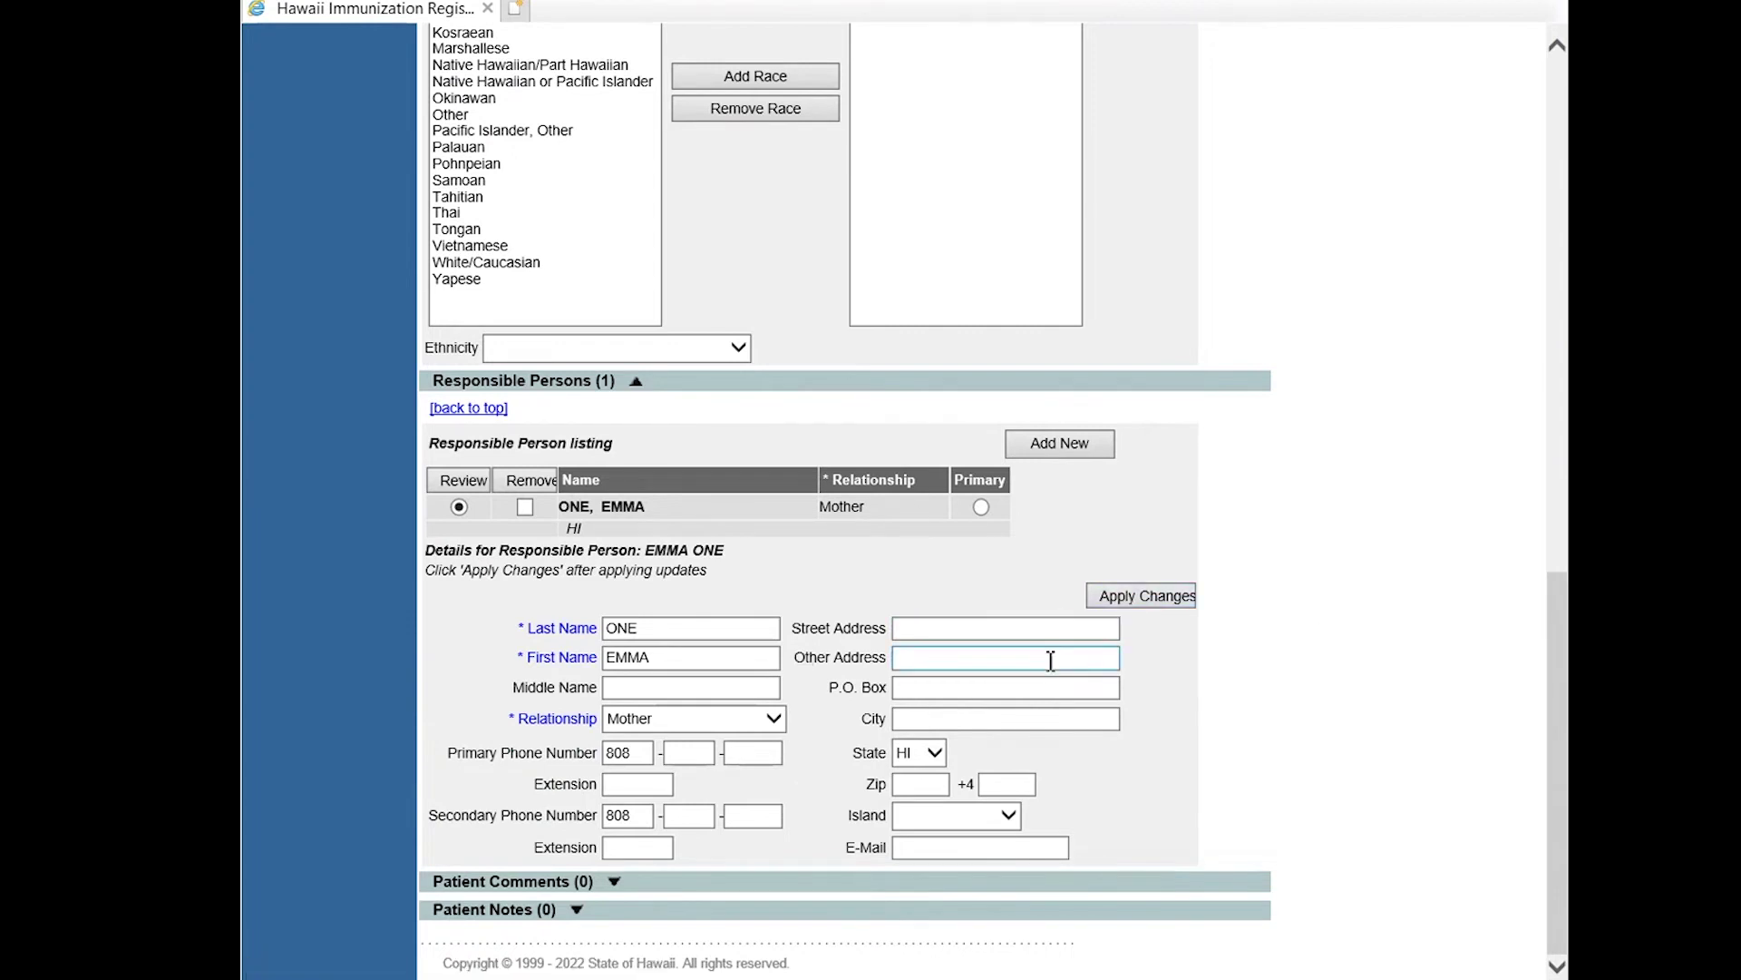
{"action": "left_click", "coordinate": [1093, 450]}
{"action": "left_click_drag", "start_coordinate": [1554, 216], "coordinate": [1549, 655]}
{"action": "left_click", "coordinate": [575, 857]}
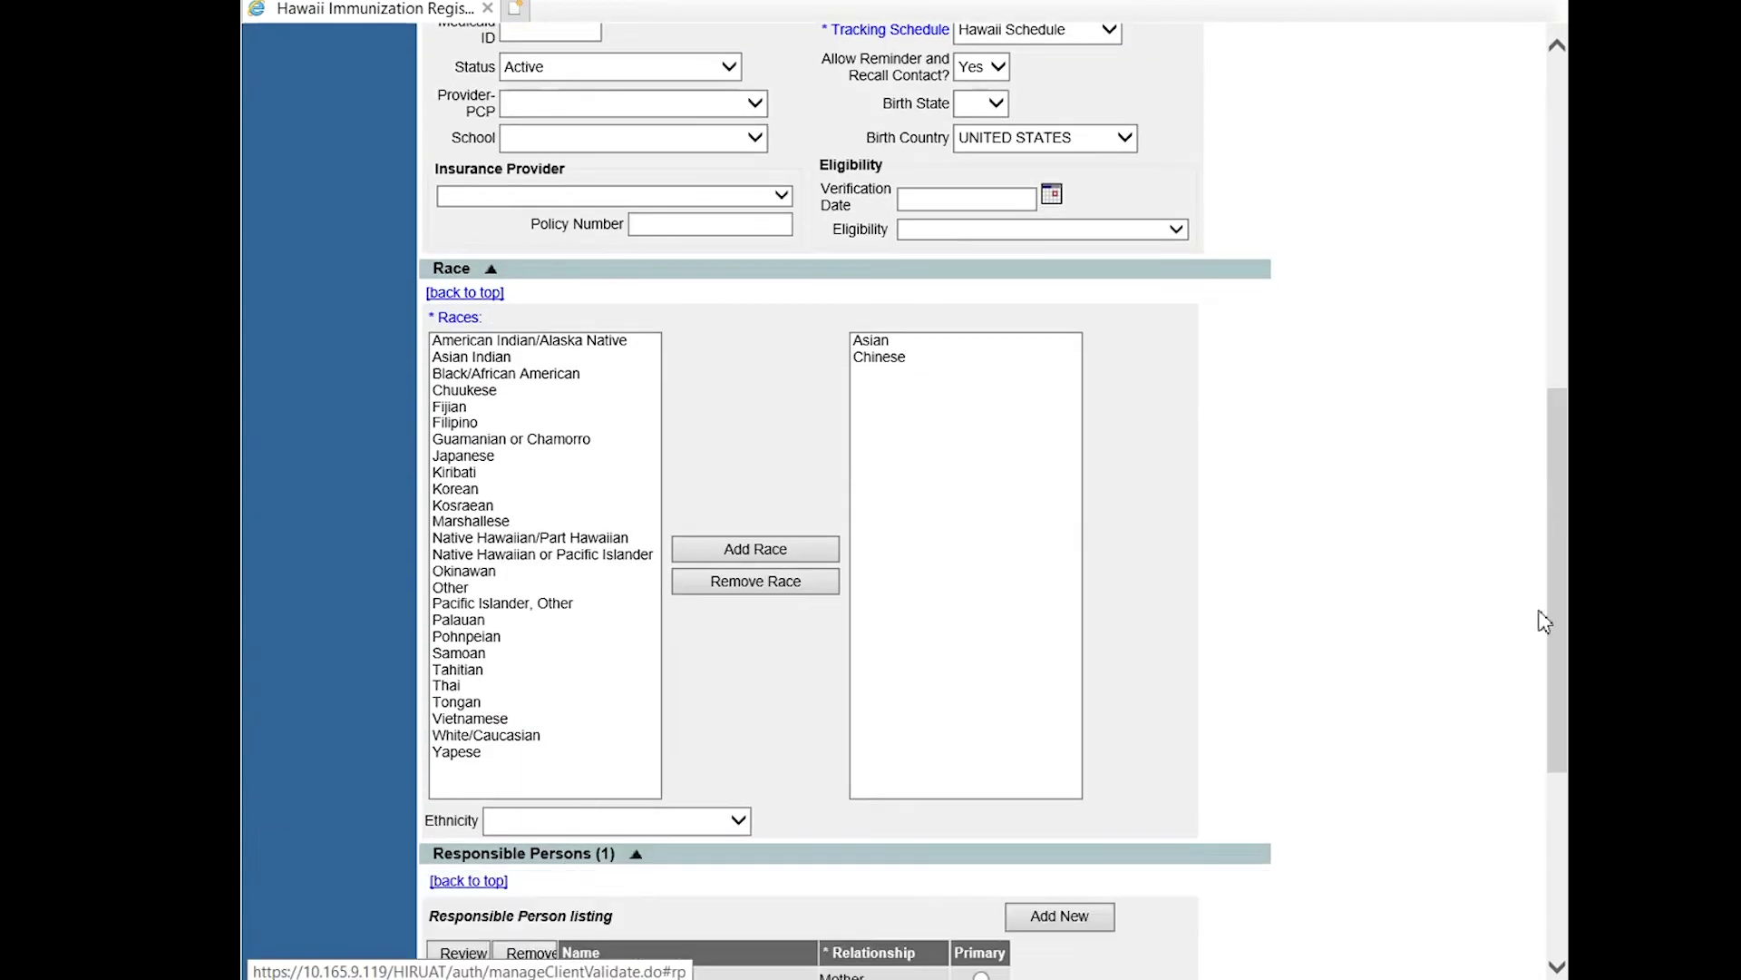
{"action": "scroll", "coordinate": [508, 635], "scroll_direction": "down", "scroll_amount": 5}
{"action": "left_click", "coordinate": [671, 629]}
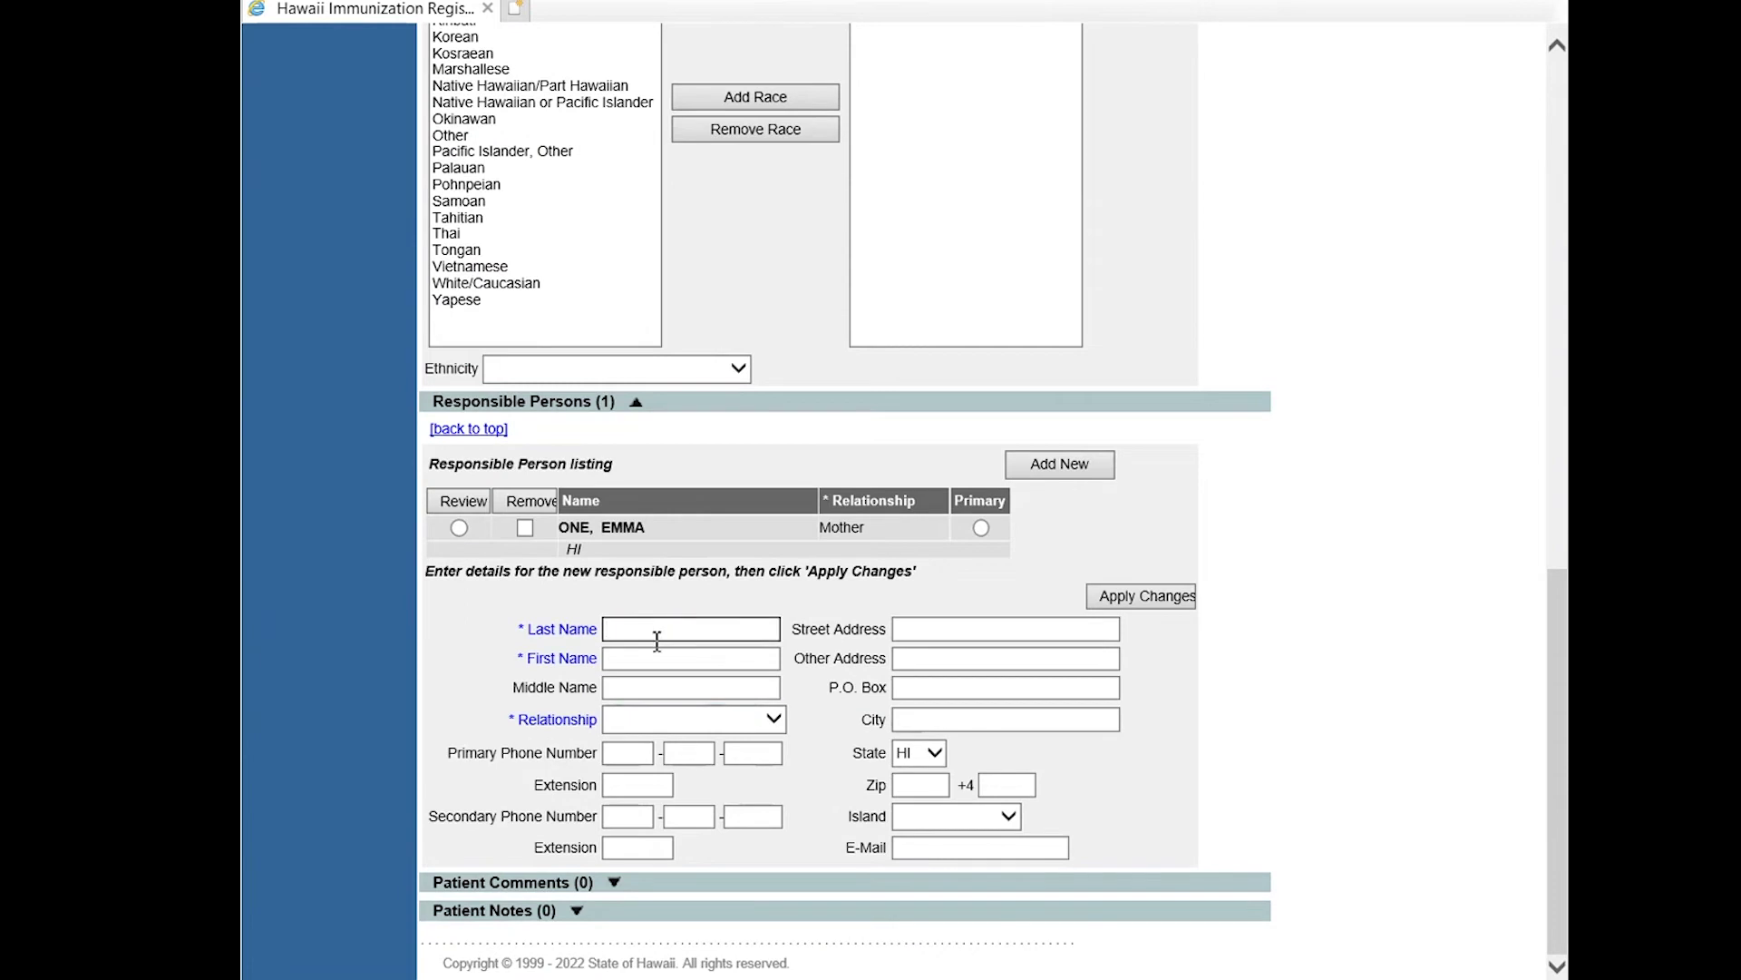
{"action": "type", "text": "ONE"}
{"action": "key", "text": "Tab"}
{"action": "key", "text": "Tab"}
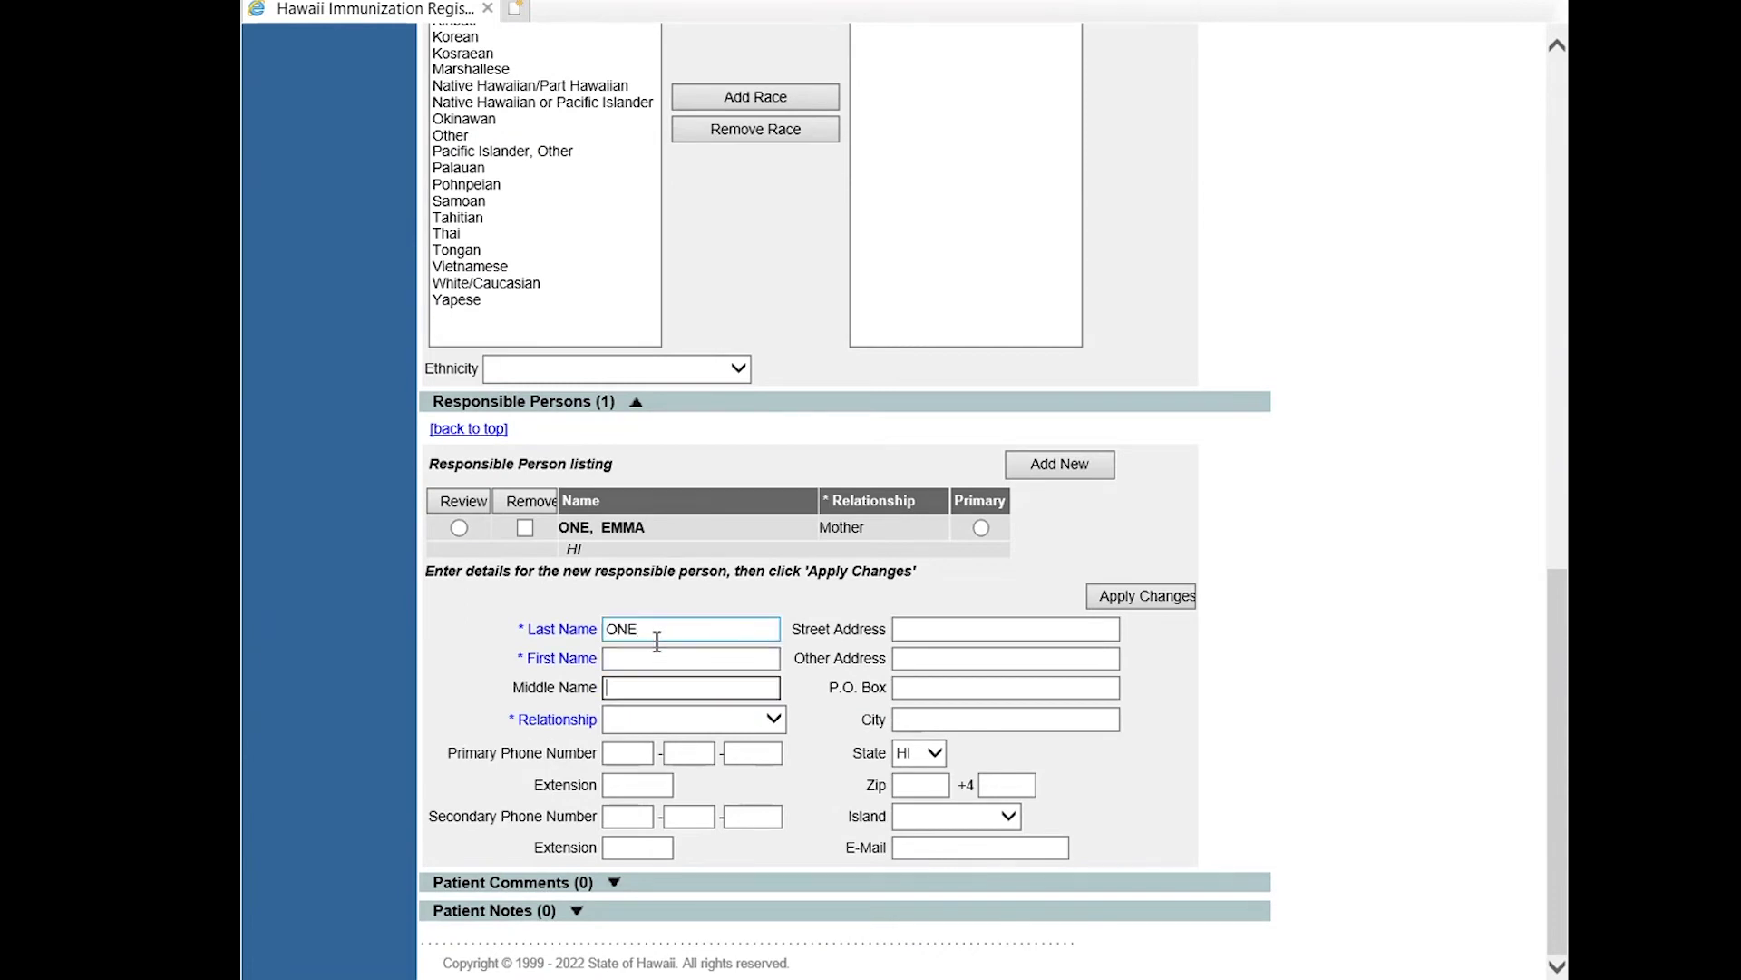
{"action": "left_click", "coordinate": [681, 658]}
{"action": "type", "text": "TOM"}
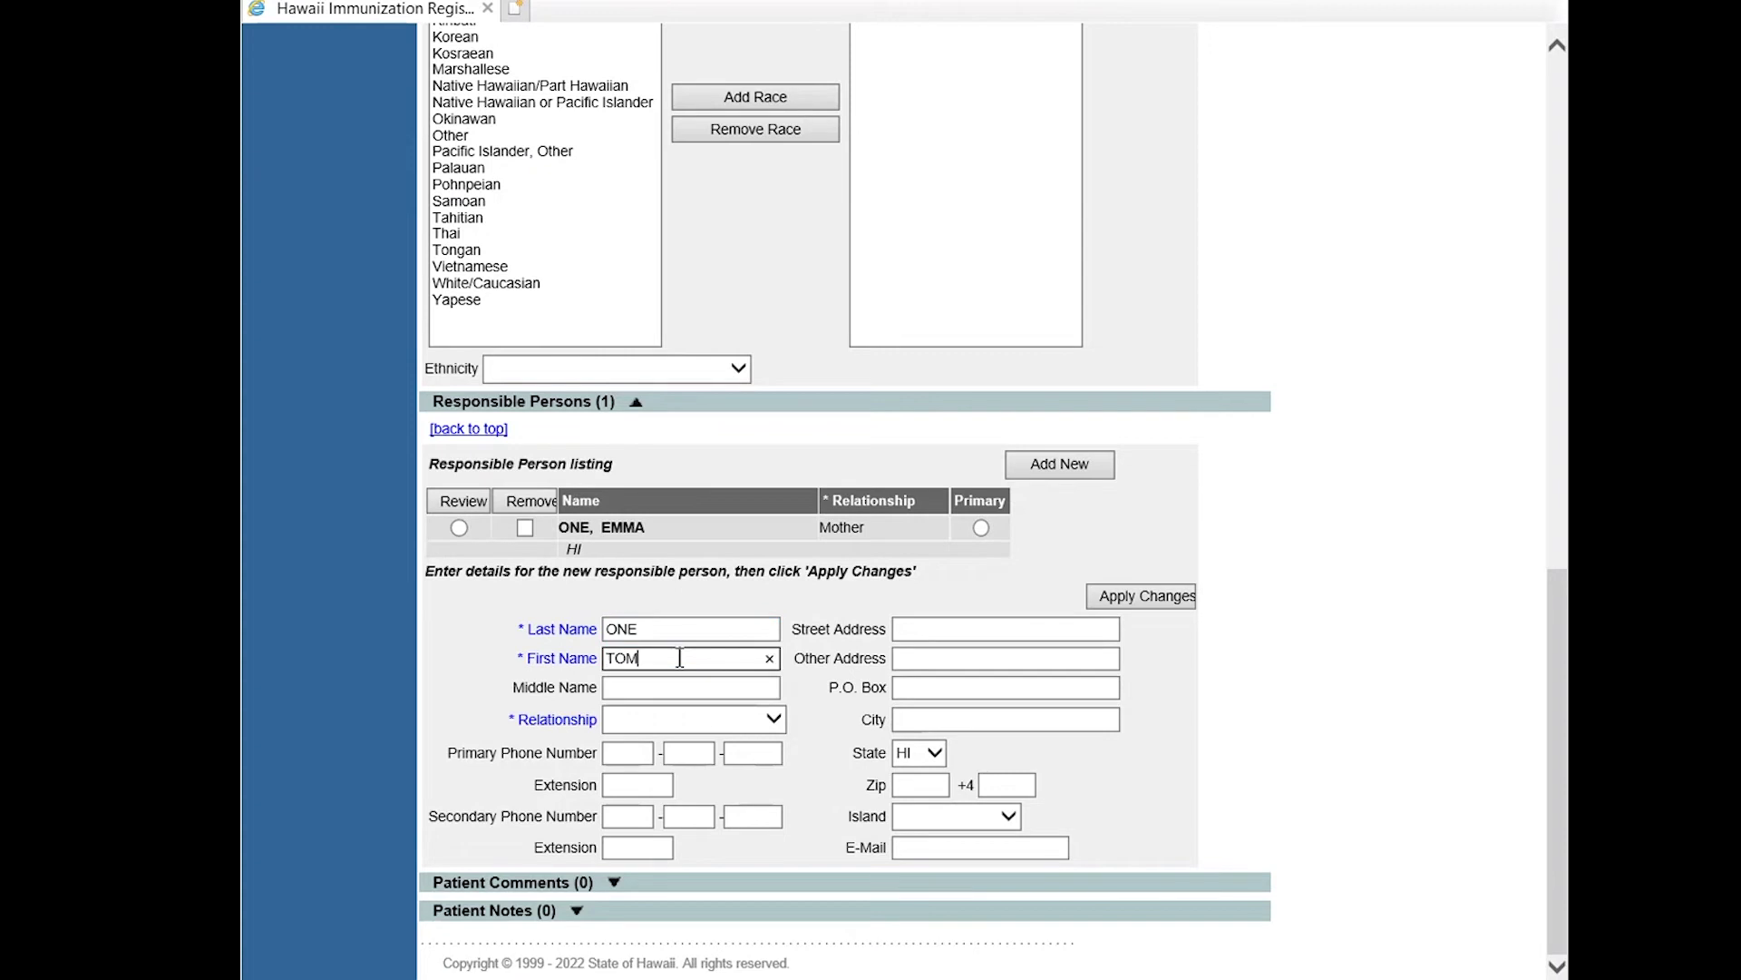
{"action": "left_click", "coordinate": [692, 721]}
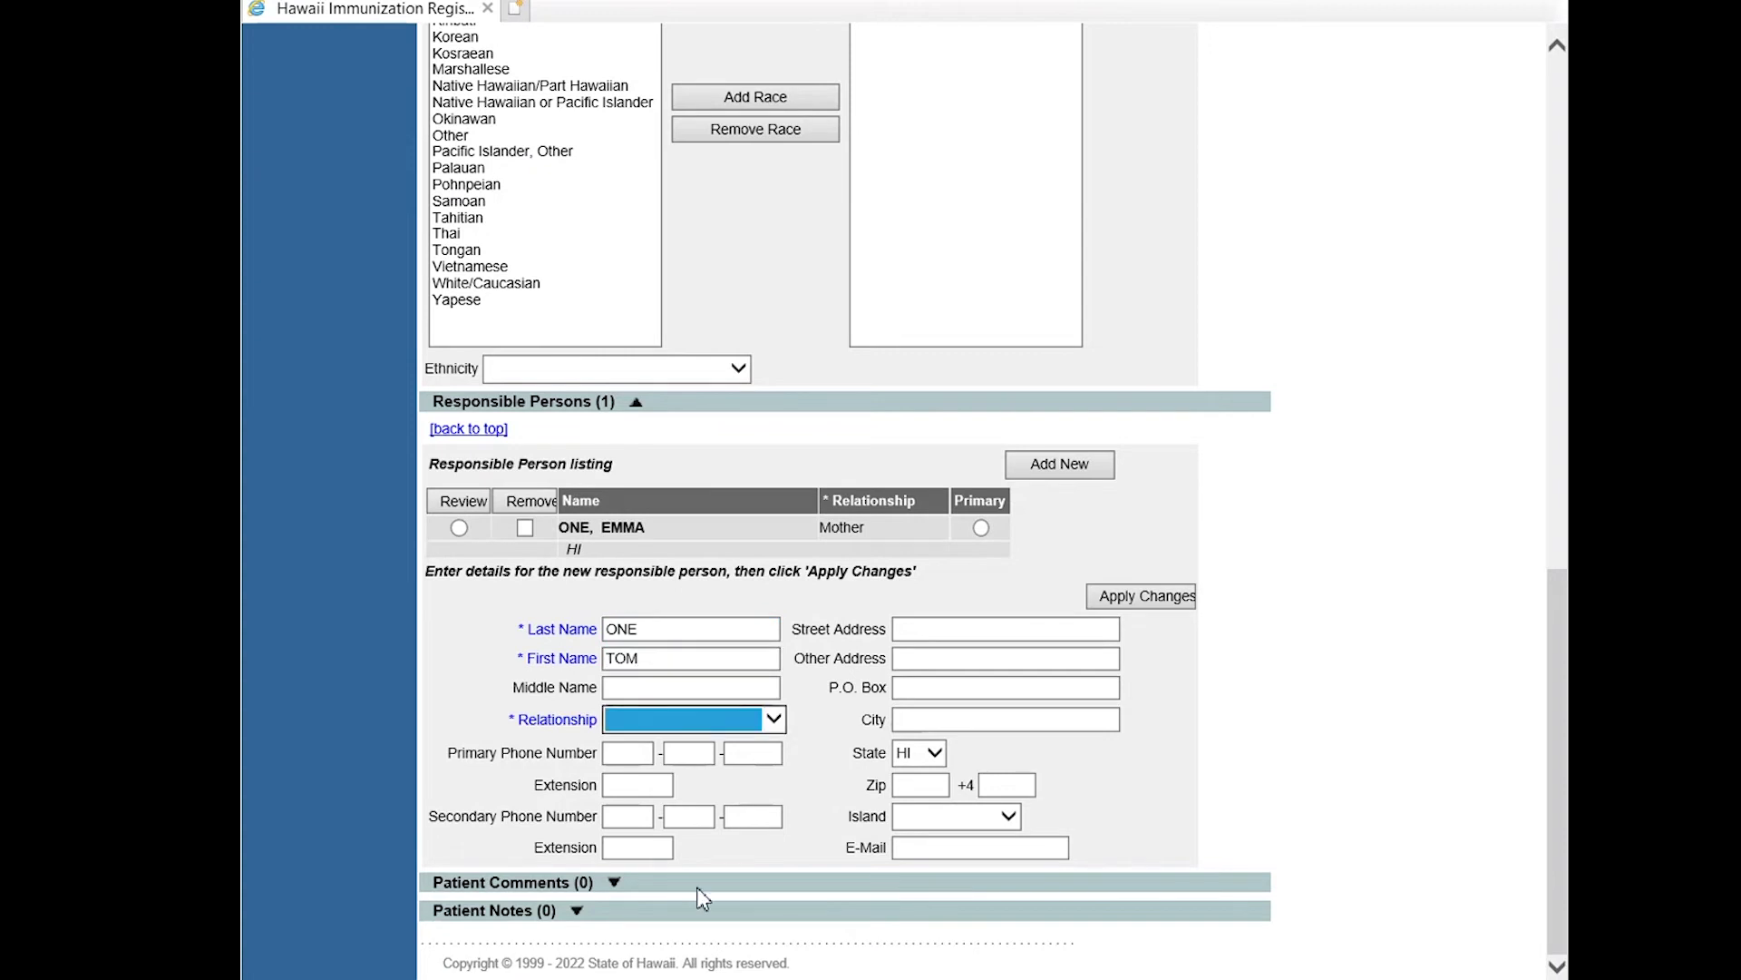
{"action": "key", "text": "f"}
{"action": "left_click", "coordinate": [1141, 600]}
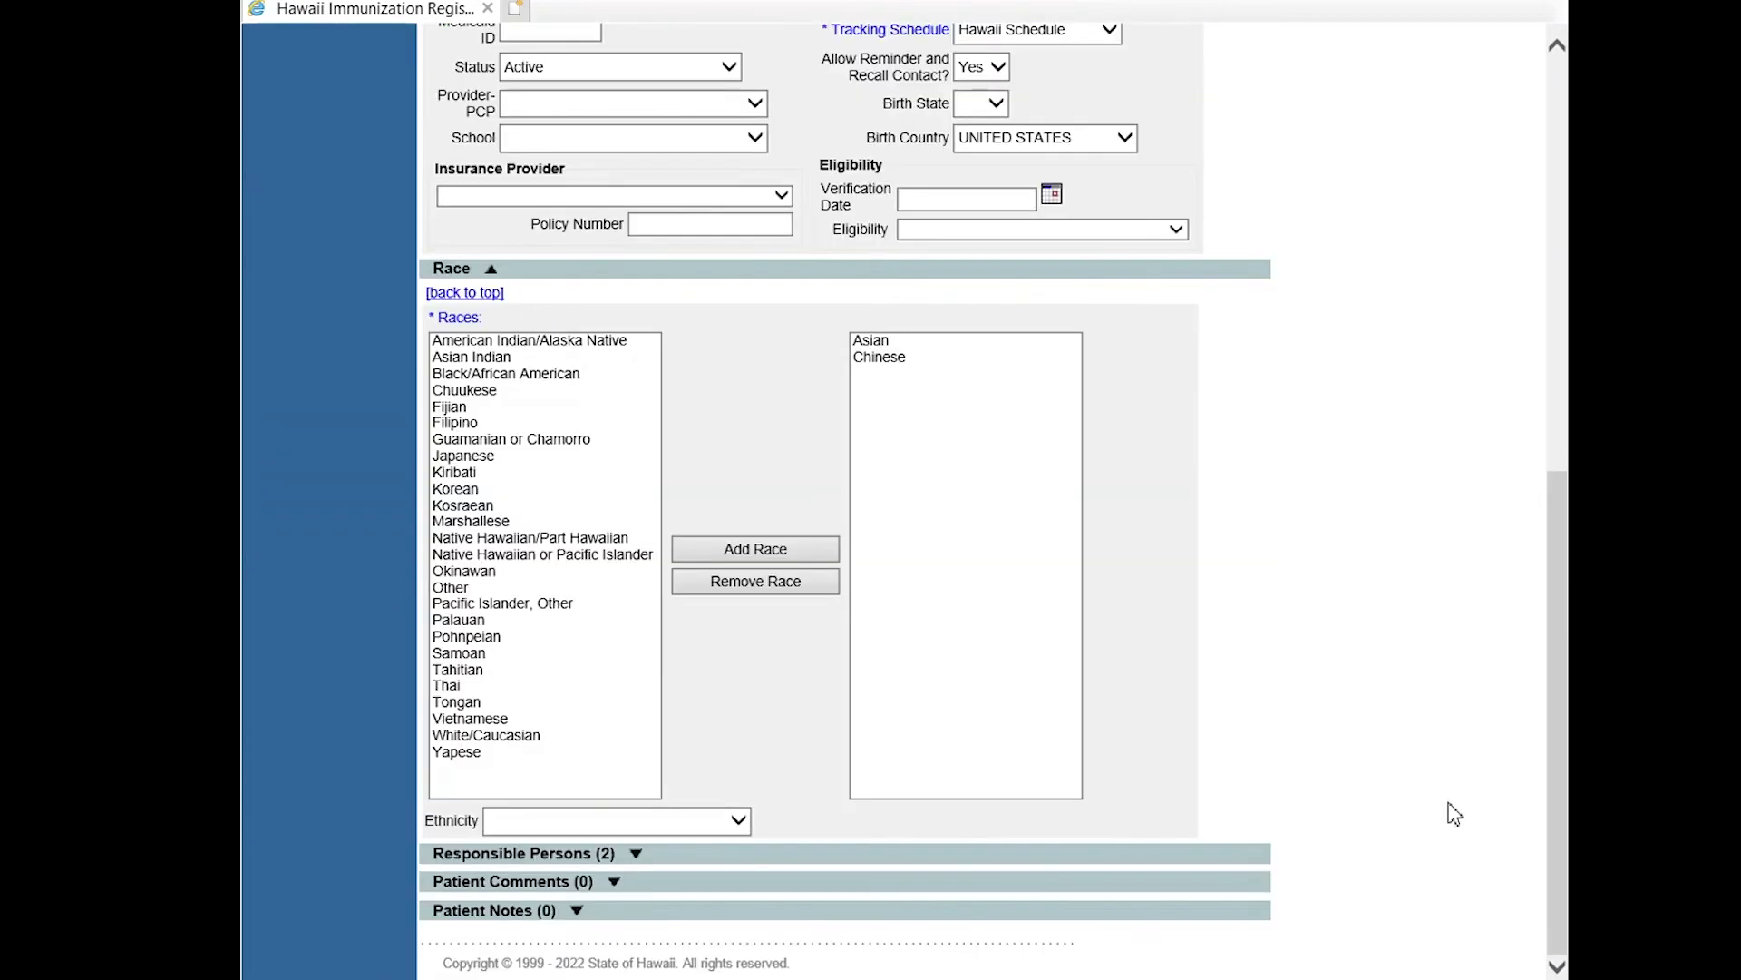
Review the listed responsible persons, comments and notes, then save the new patient.
{"action": "left_click", "coordinate": [594, 860]}
{"action": "scroll", "coordinate": [614, 366], "scroll_direction": "down", "scroll_amount": 5}
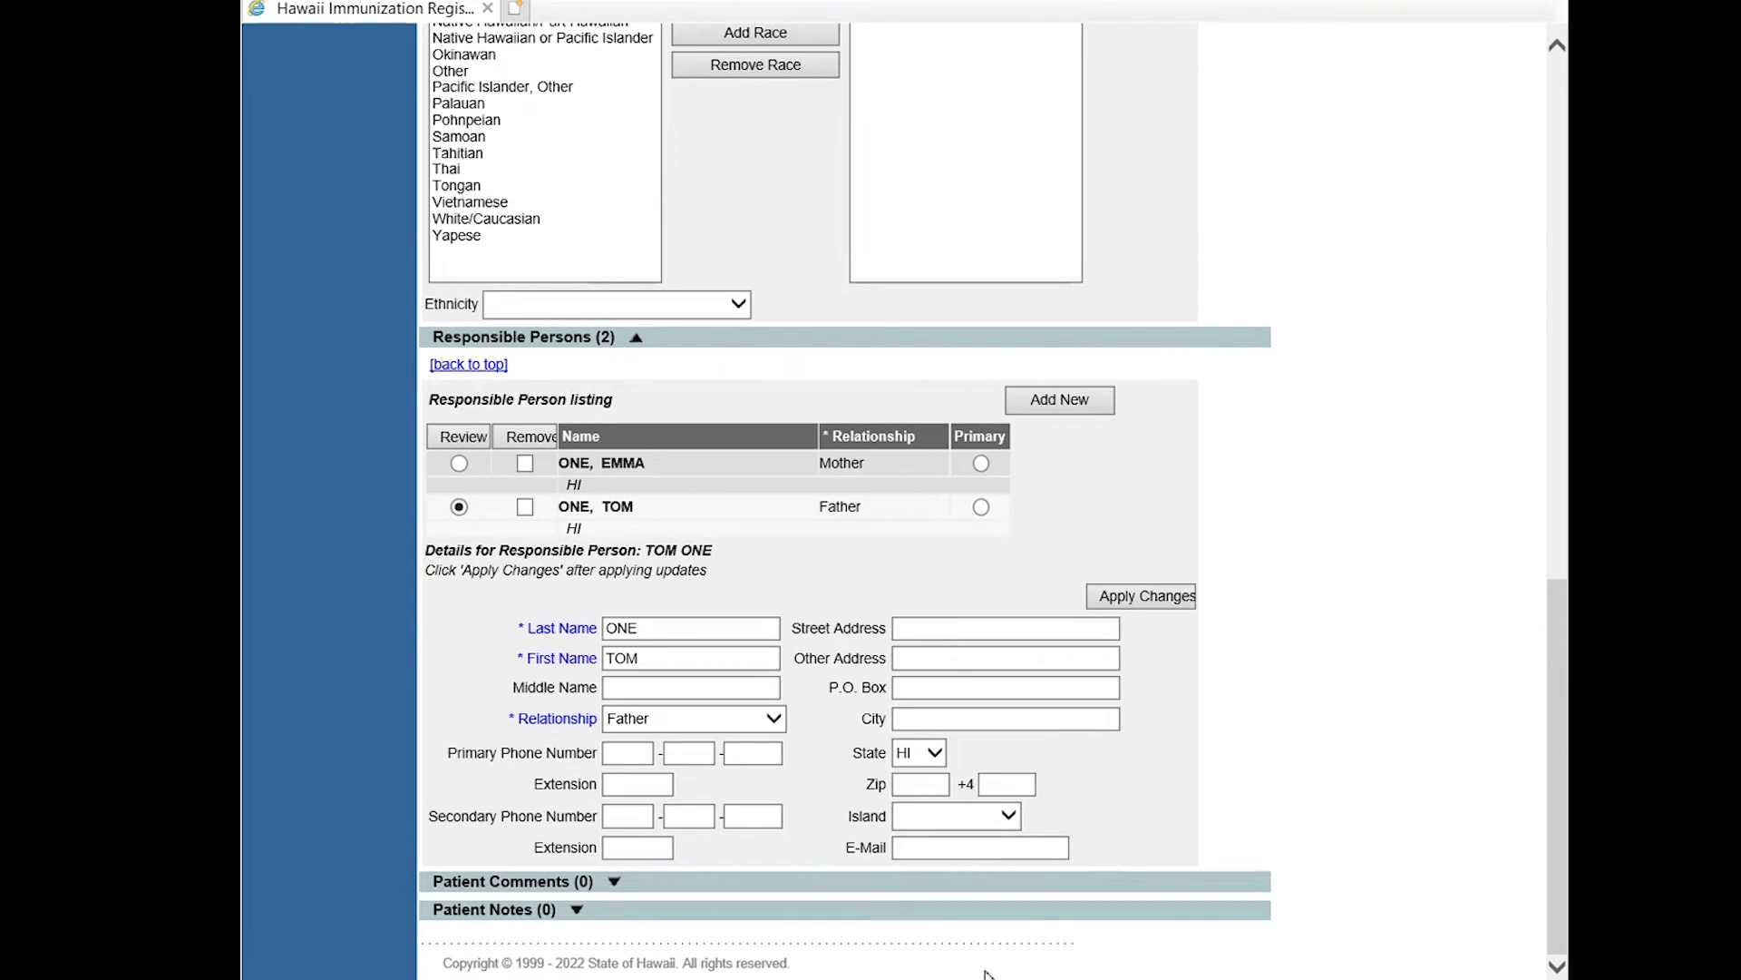
{"action": "left_click", "coordinate": [562, 881]}
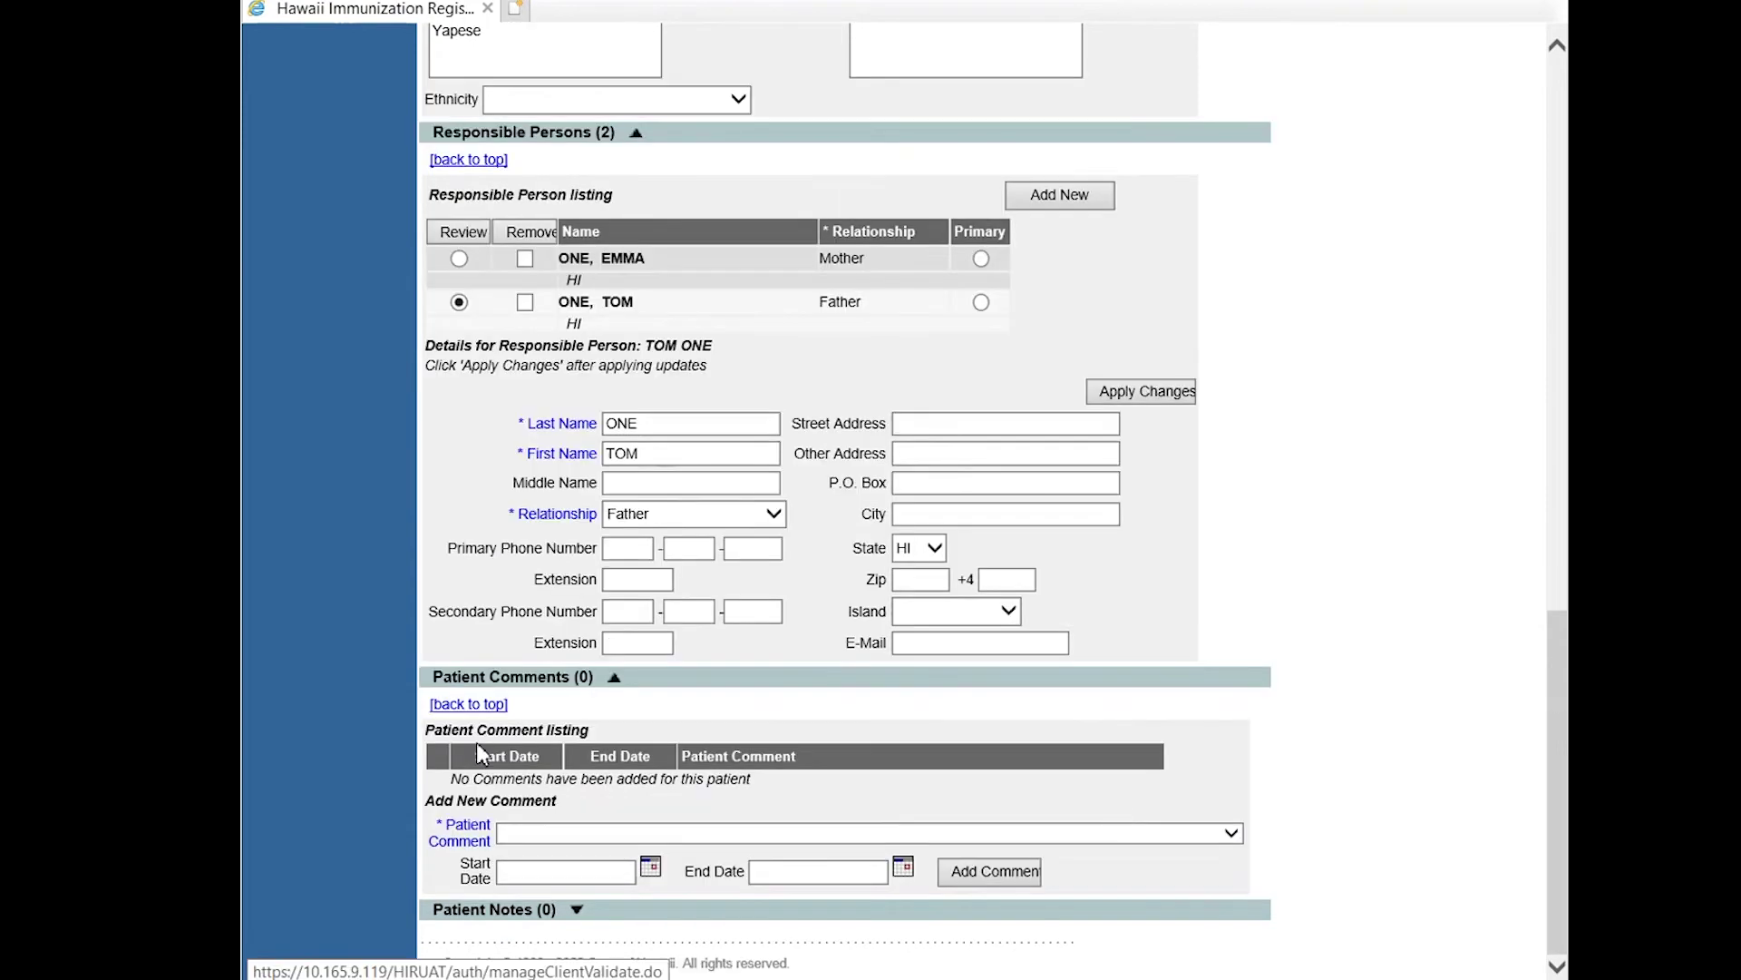
{"action": "left_click", "coordinate": [515, 913]}
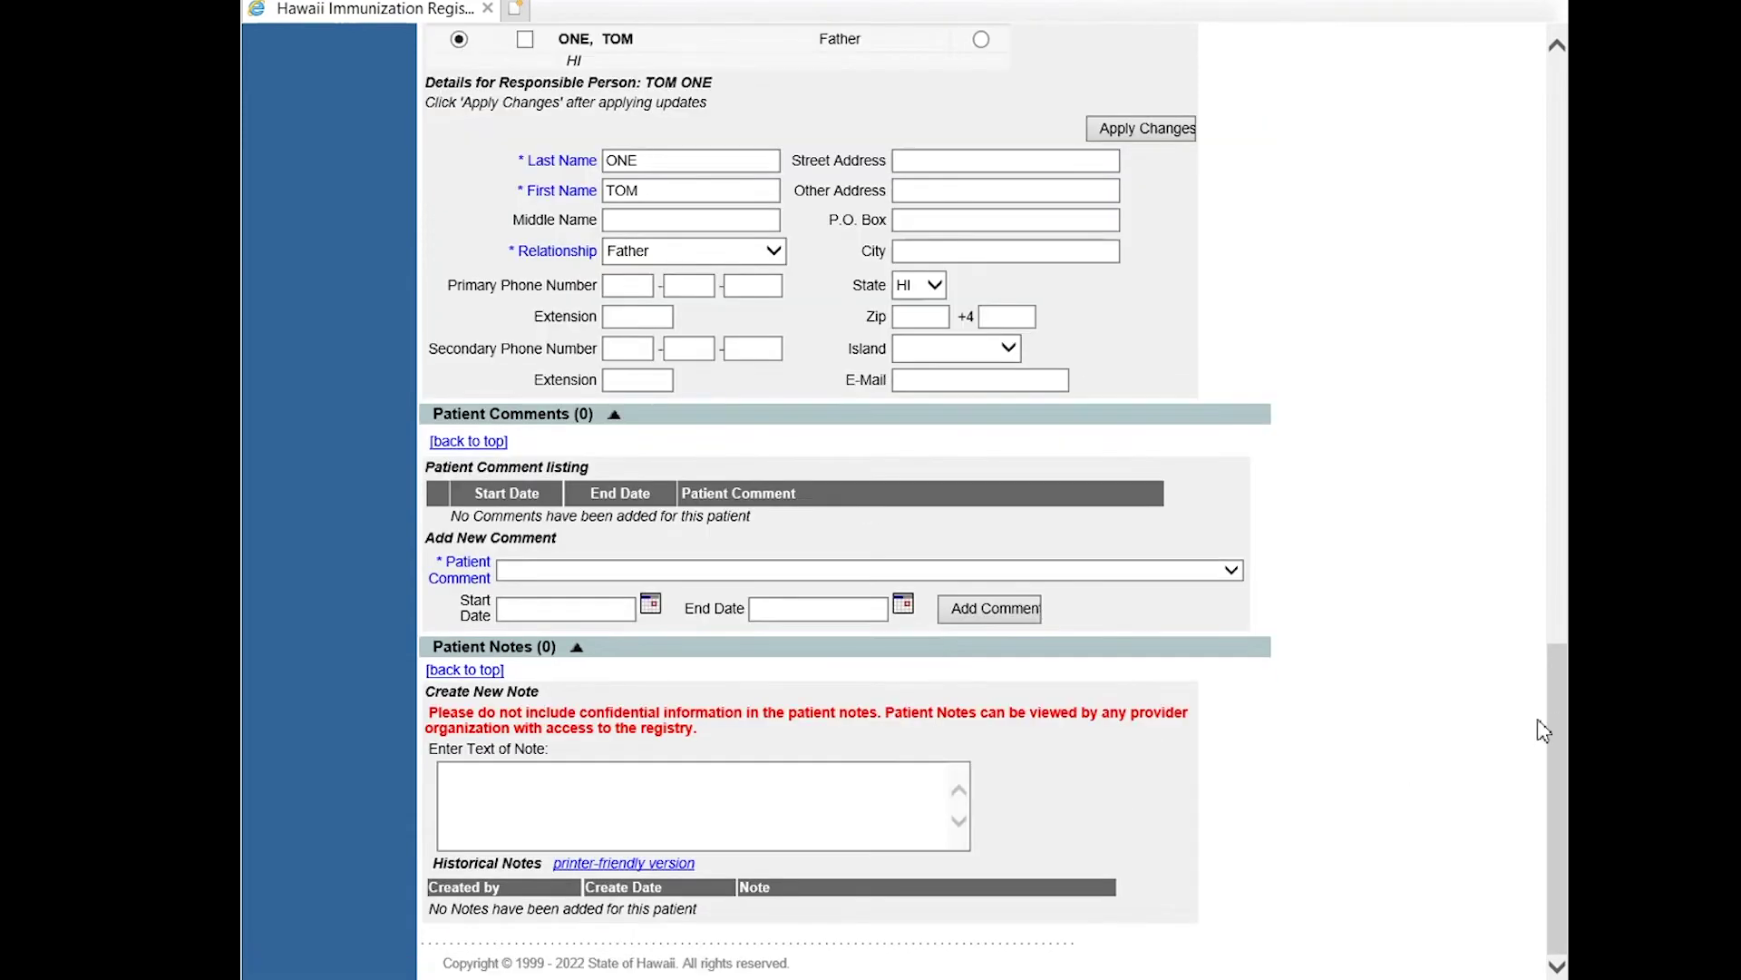
{"action": "left_click_drag", "start_coordinate": [1559, 829], "coordinate": [1556, 241]}
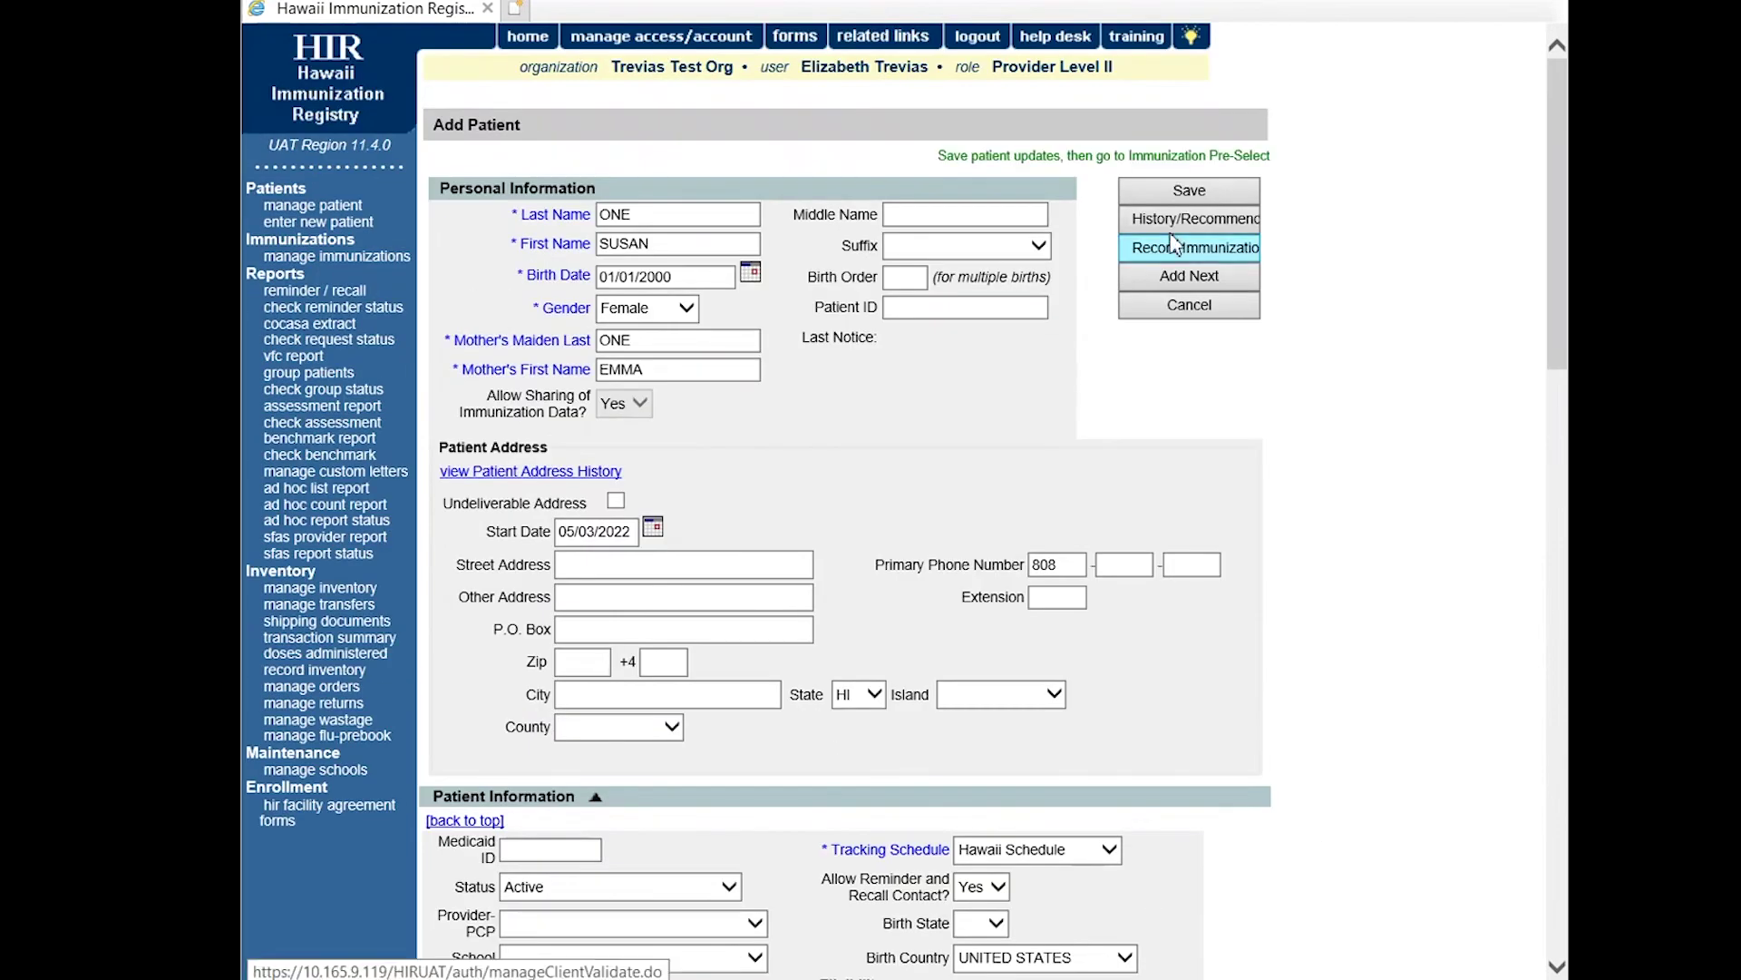
{"action": "left_click", "coordinate": [1191, 192]}
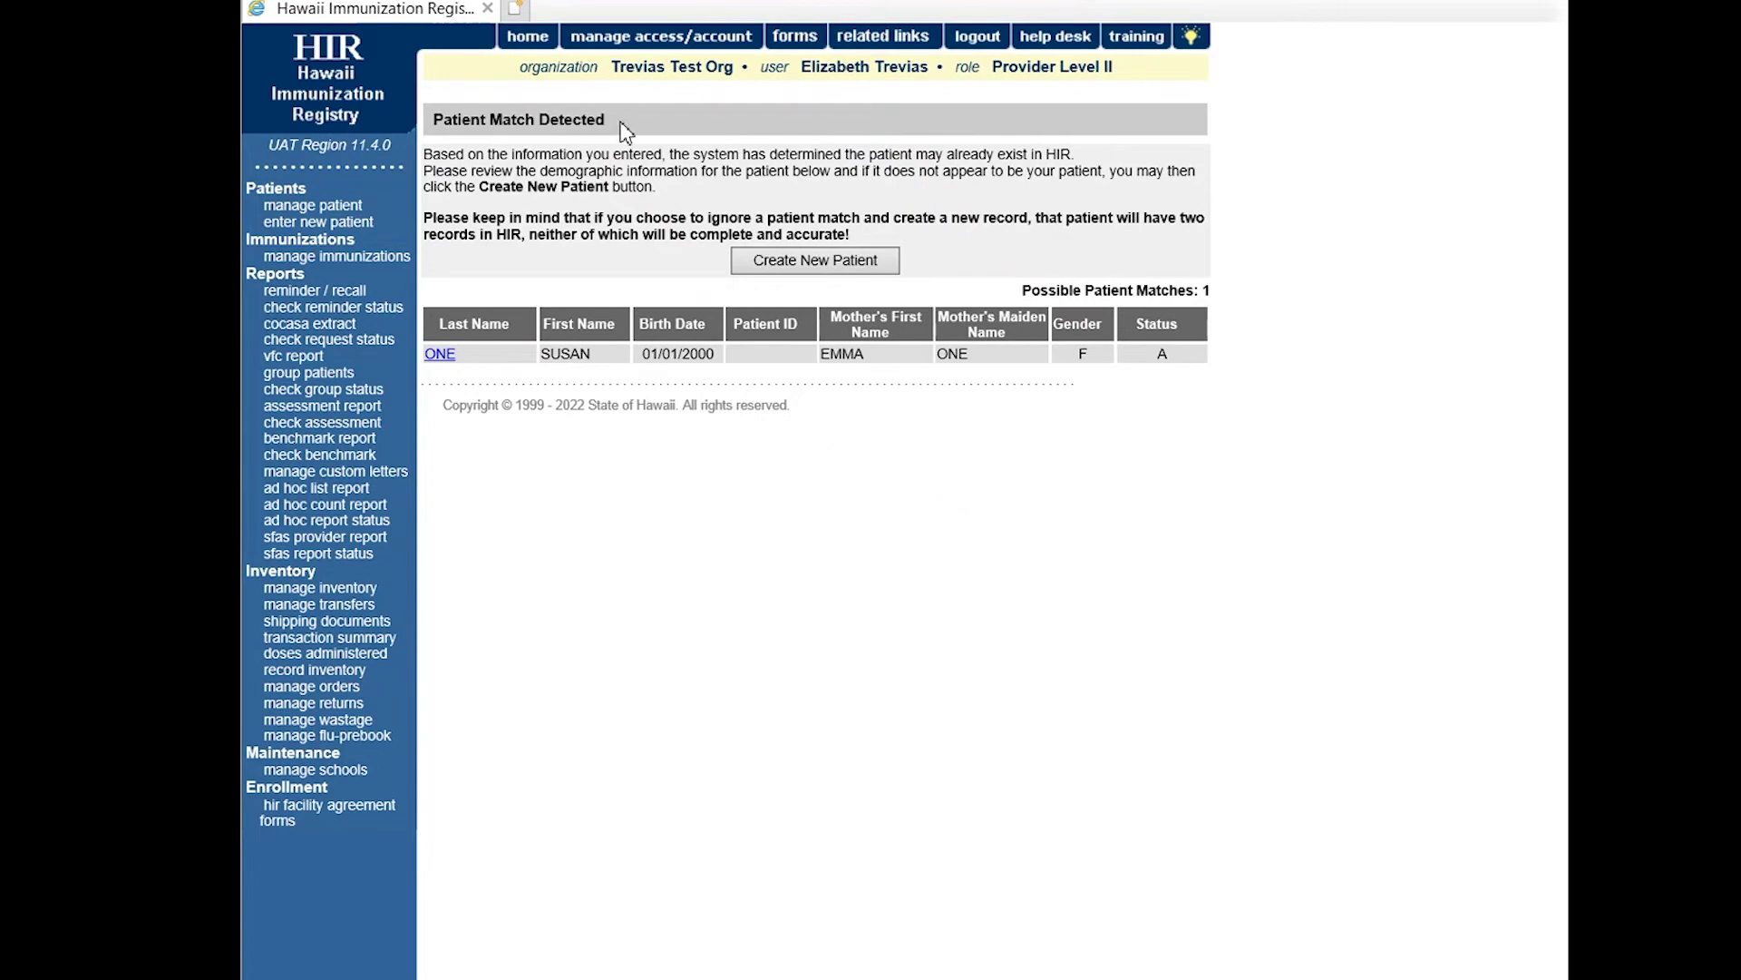
{"action": "left_click_drag", "start_coordinate": [625, 133], "coordinate": [453, 140]}
{"action": "left_click", "coordinate": [1252, 161]}
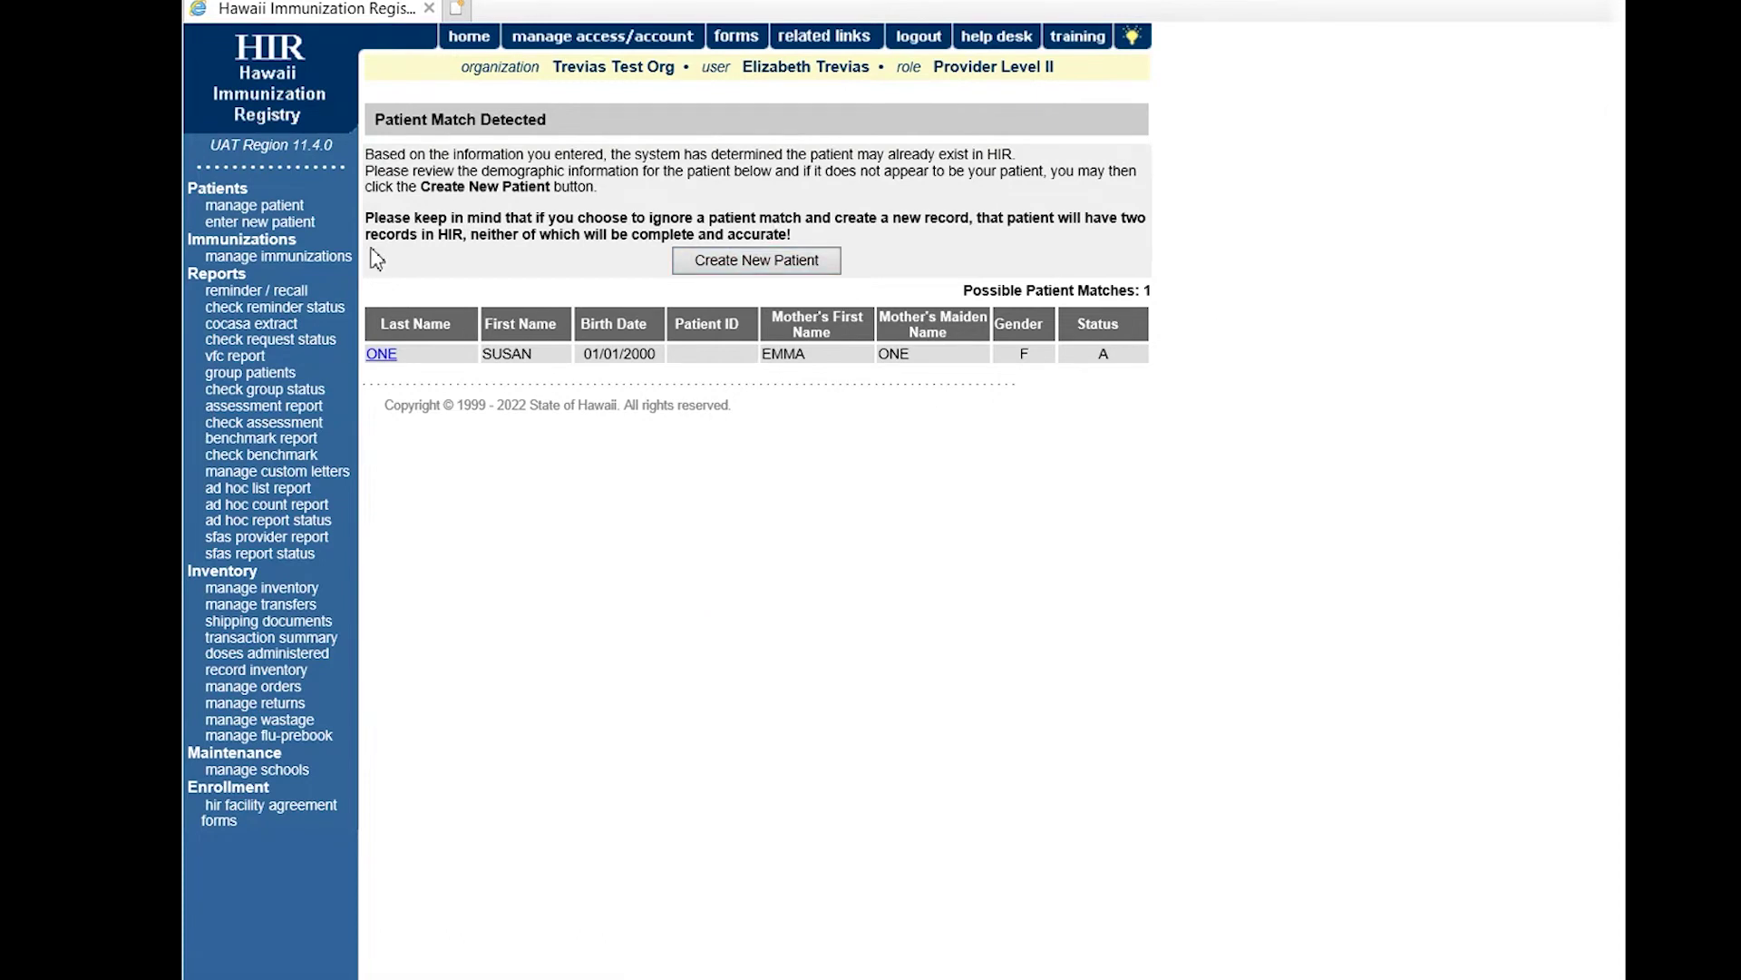
Search by partial names and birth date 01/01/2000, open the second match's history and recommendations.
{"action": "left_click", "coordinate": [293, 226]}
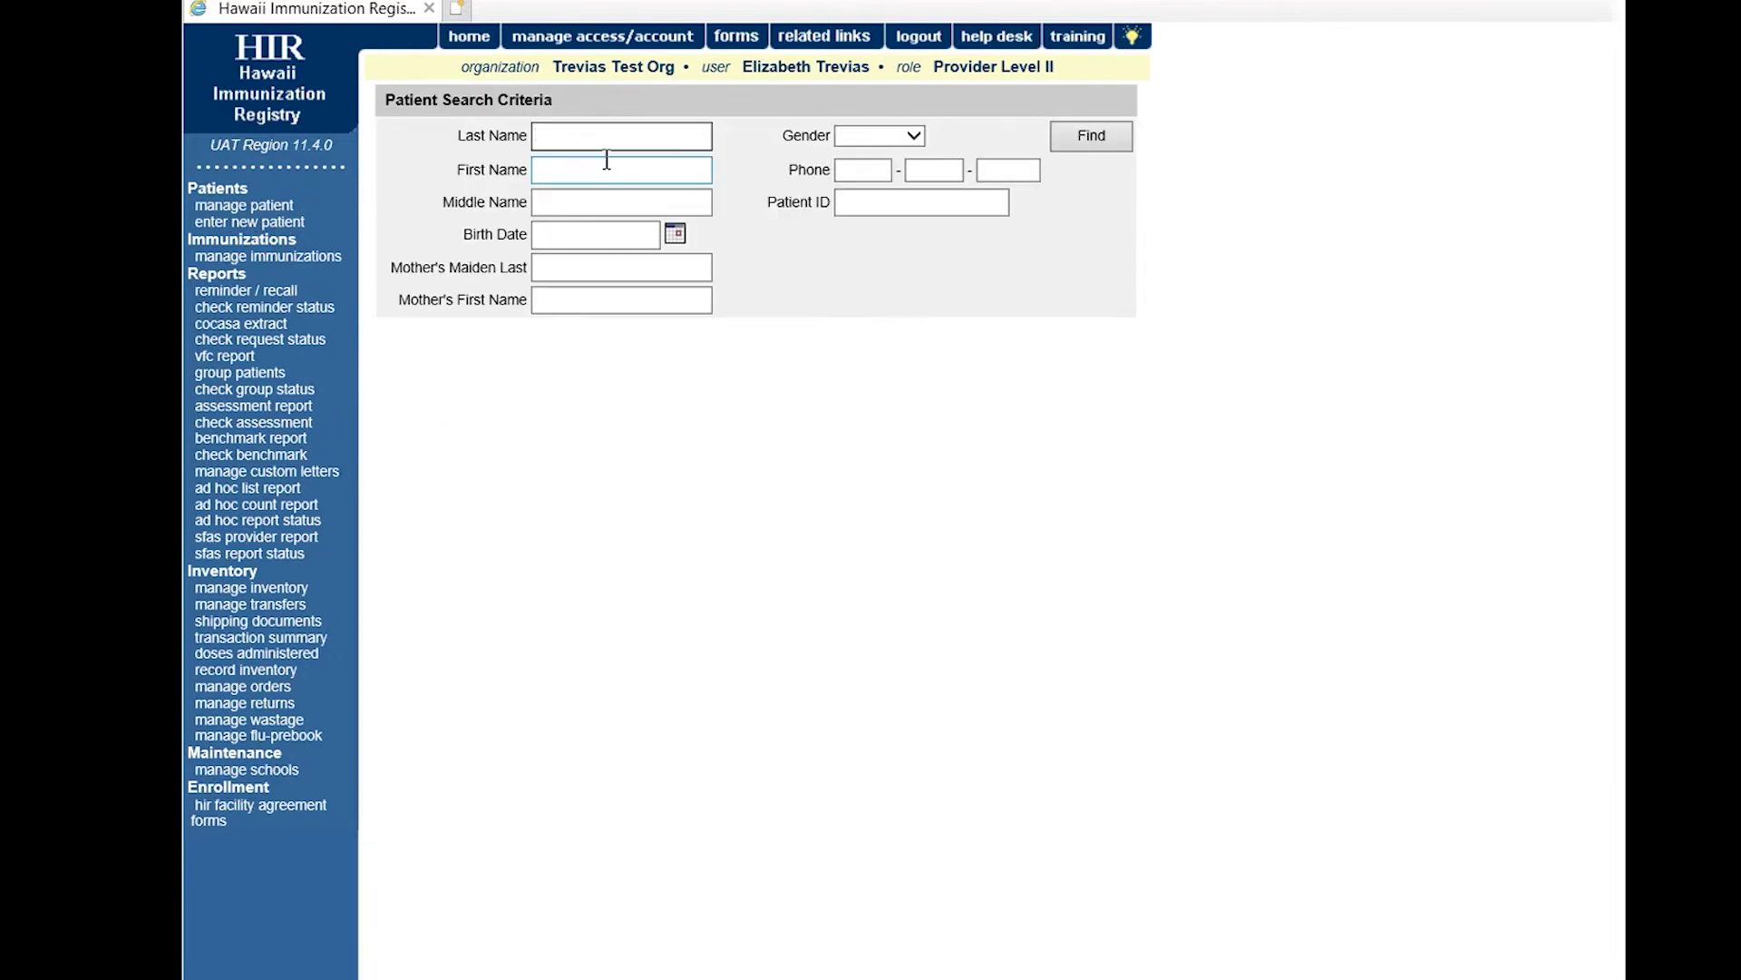
{"action": "type", "text": "ON"}
{"action": "left_click", "coordinate": [607, 160]}
{"action": "type", "text": "SU"}
{"action": "key", "text": "Tab"}
{"action": "key", "text": "Tab"}
{"action": "type", "text": "01/"}
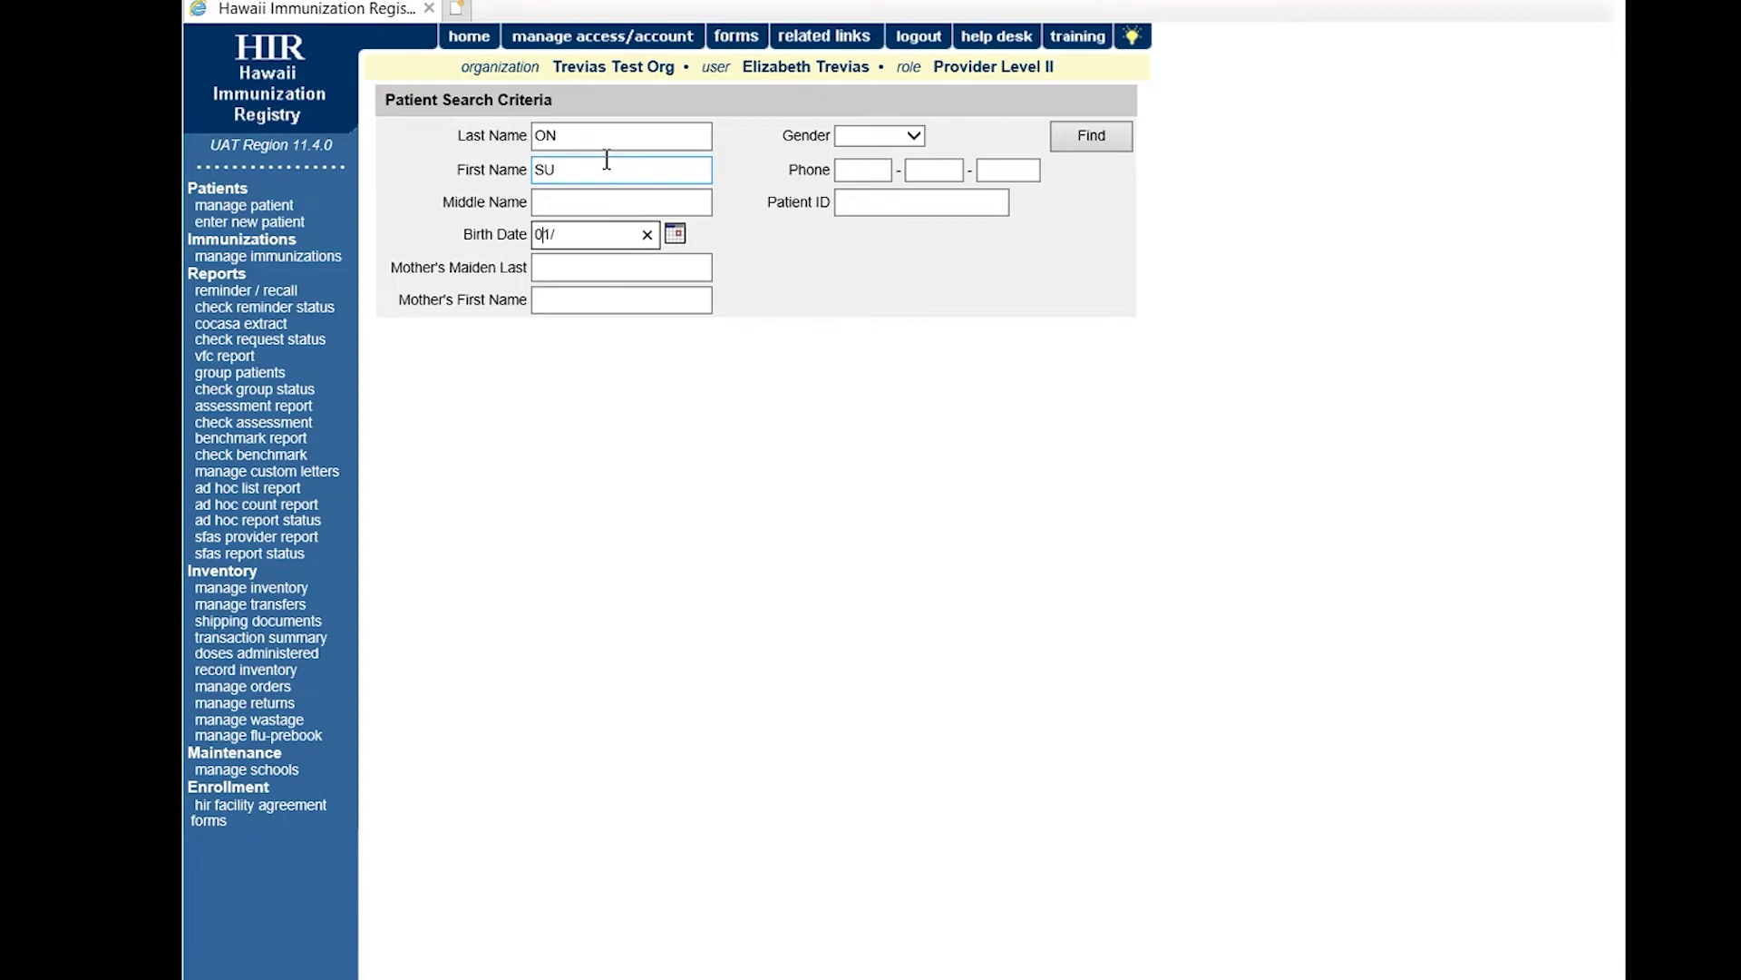
{"action": "type", "text": "01/2000"}
{"action": "left_click", "coordinate": [1121, 145]}
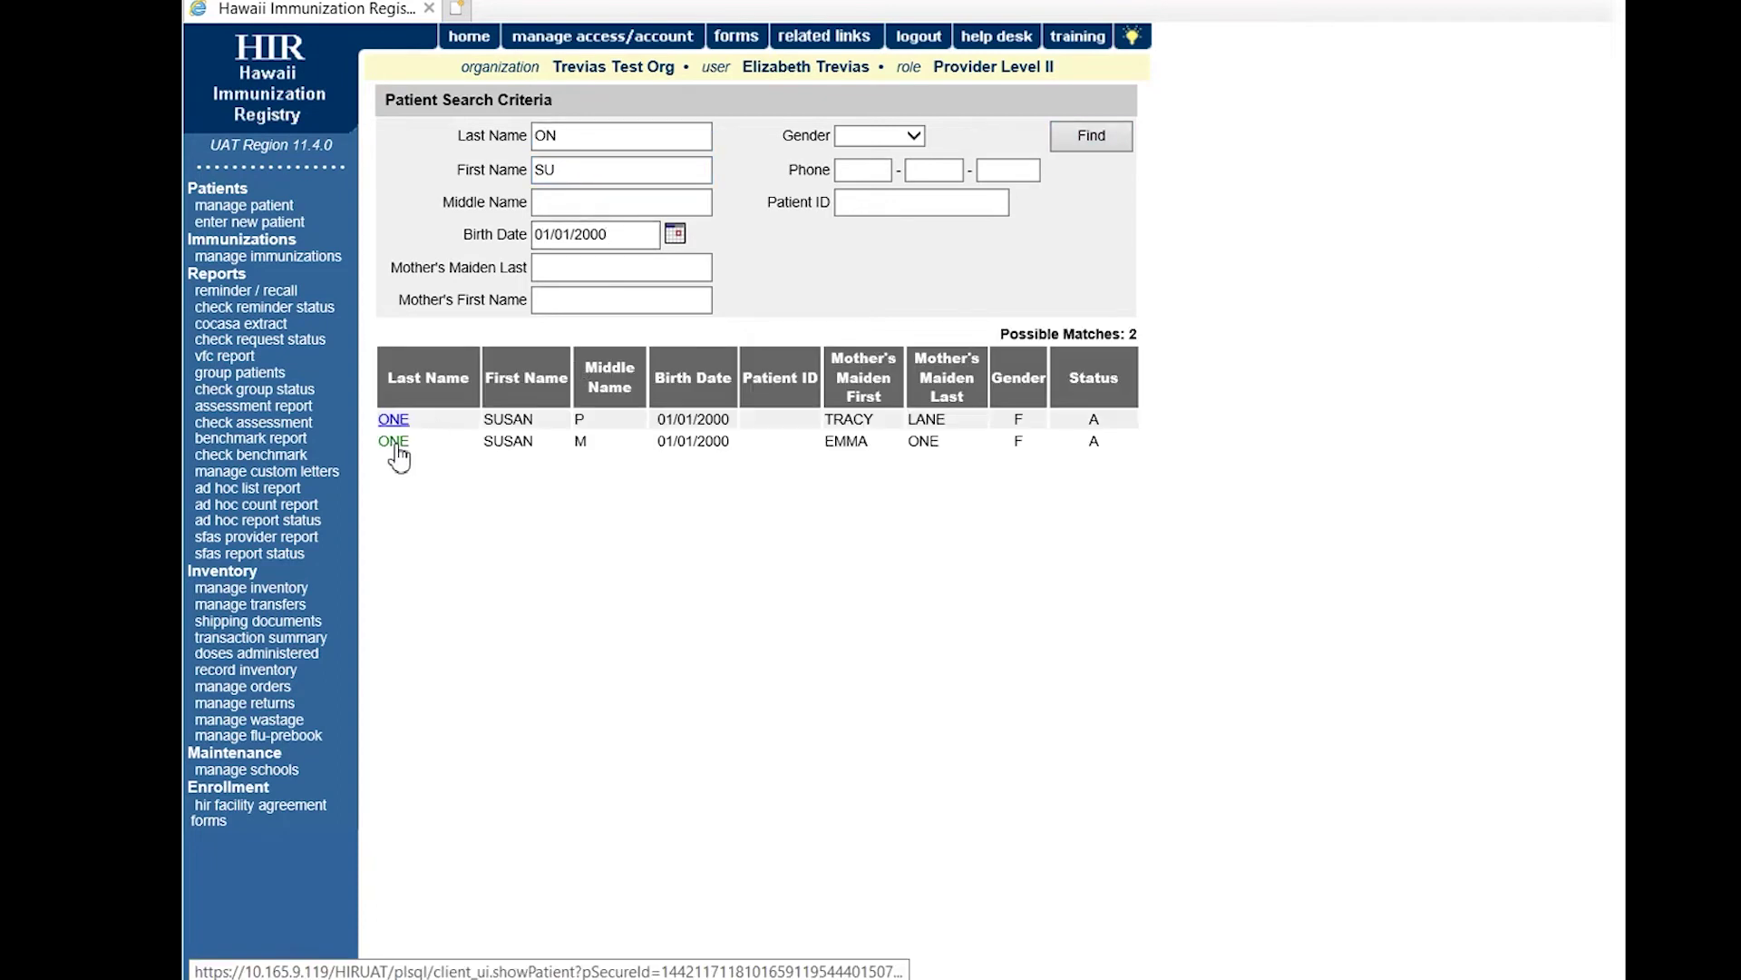
{"action": "left_click", "coordinate": [394, 442]}
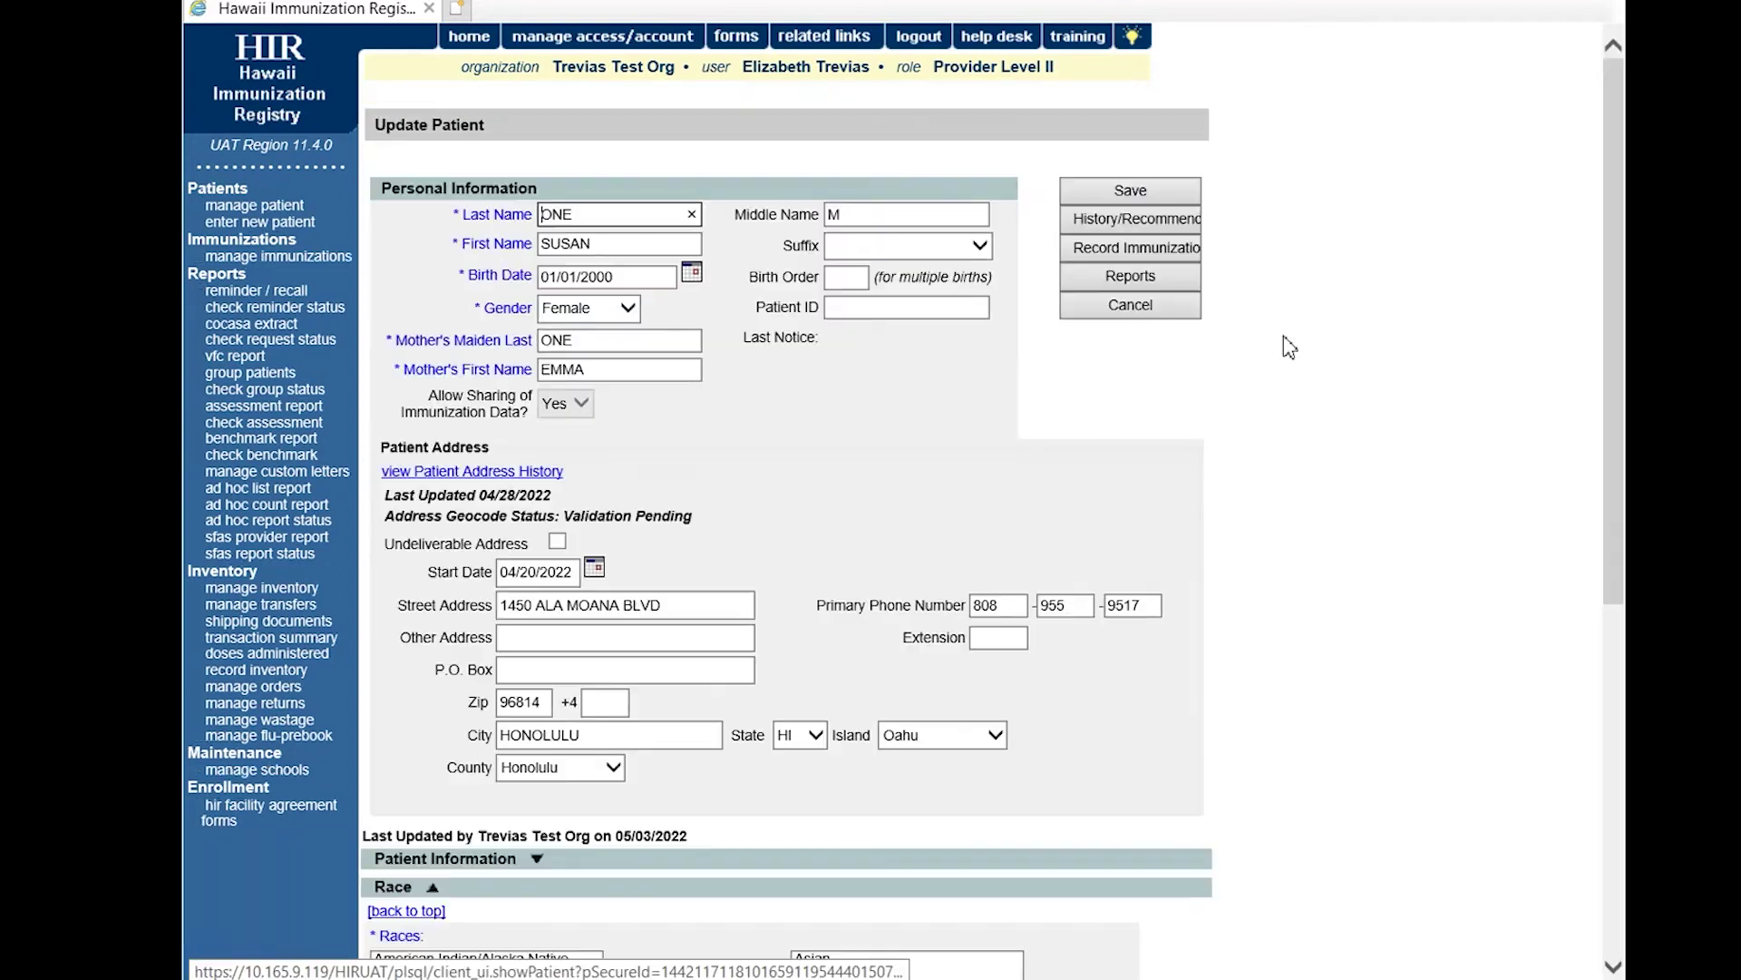
{"action": "left_click", "coordinate": [1133, 222]}
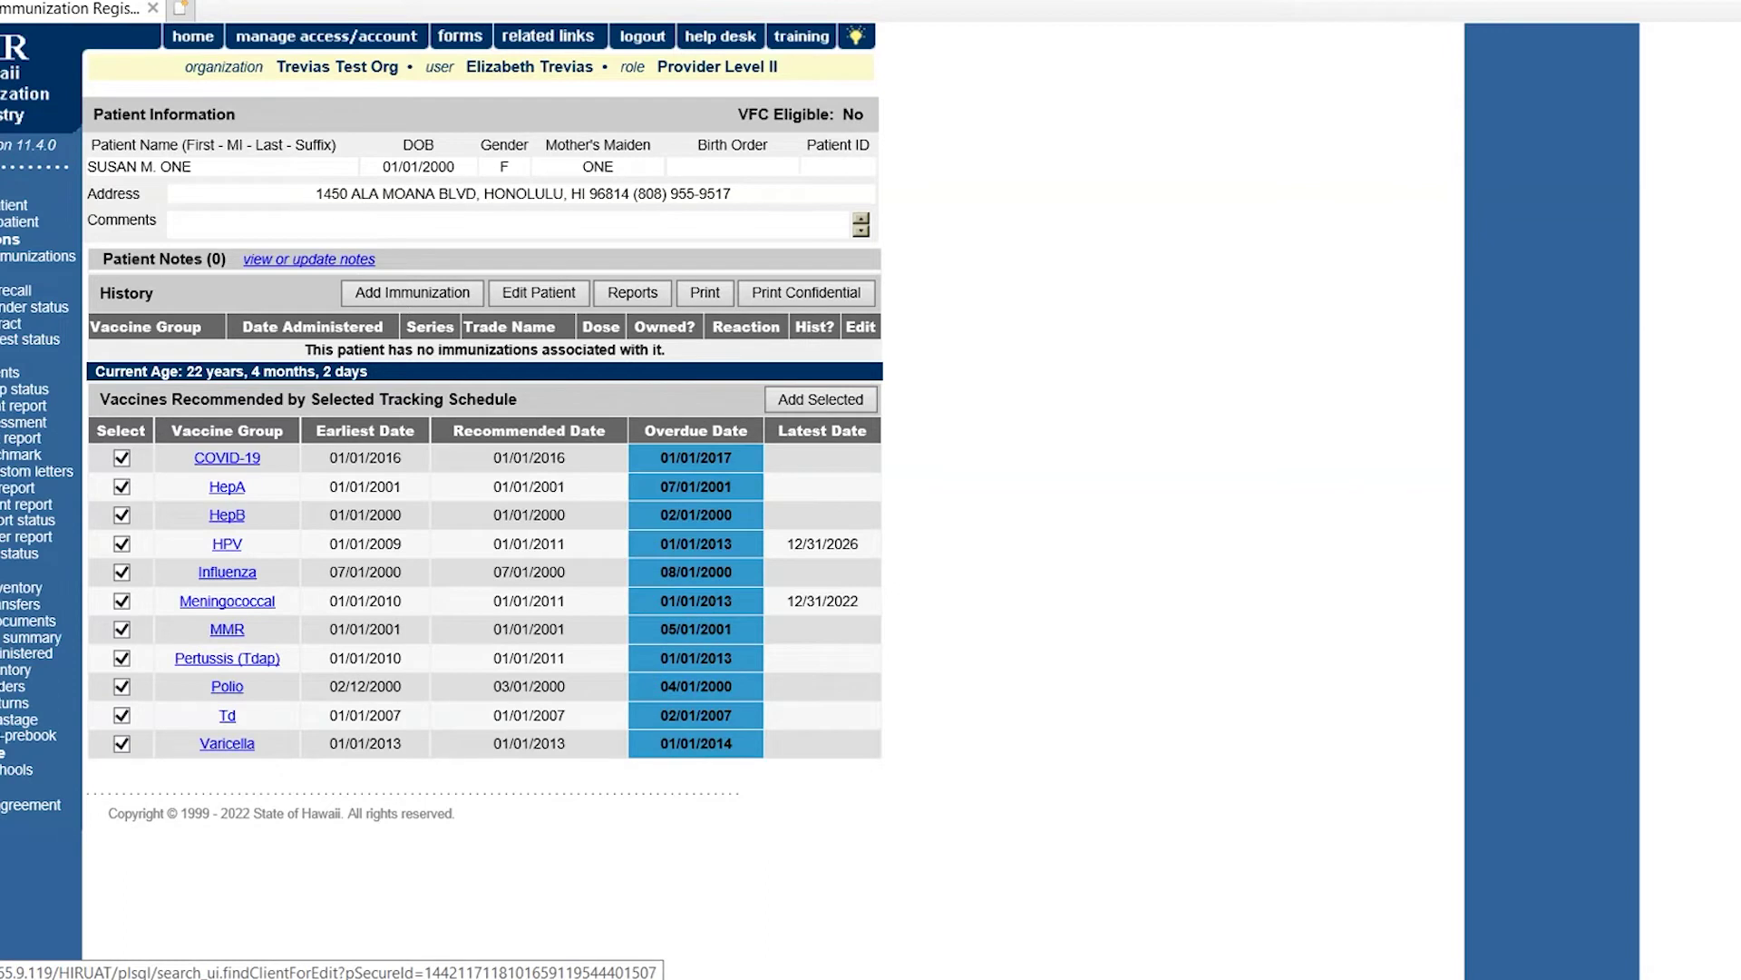
Start a fresh Add Patient form and browse the responsible person's relationship options without choosing.
{"action": "left_click", "coordinate": [37, 222]}
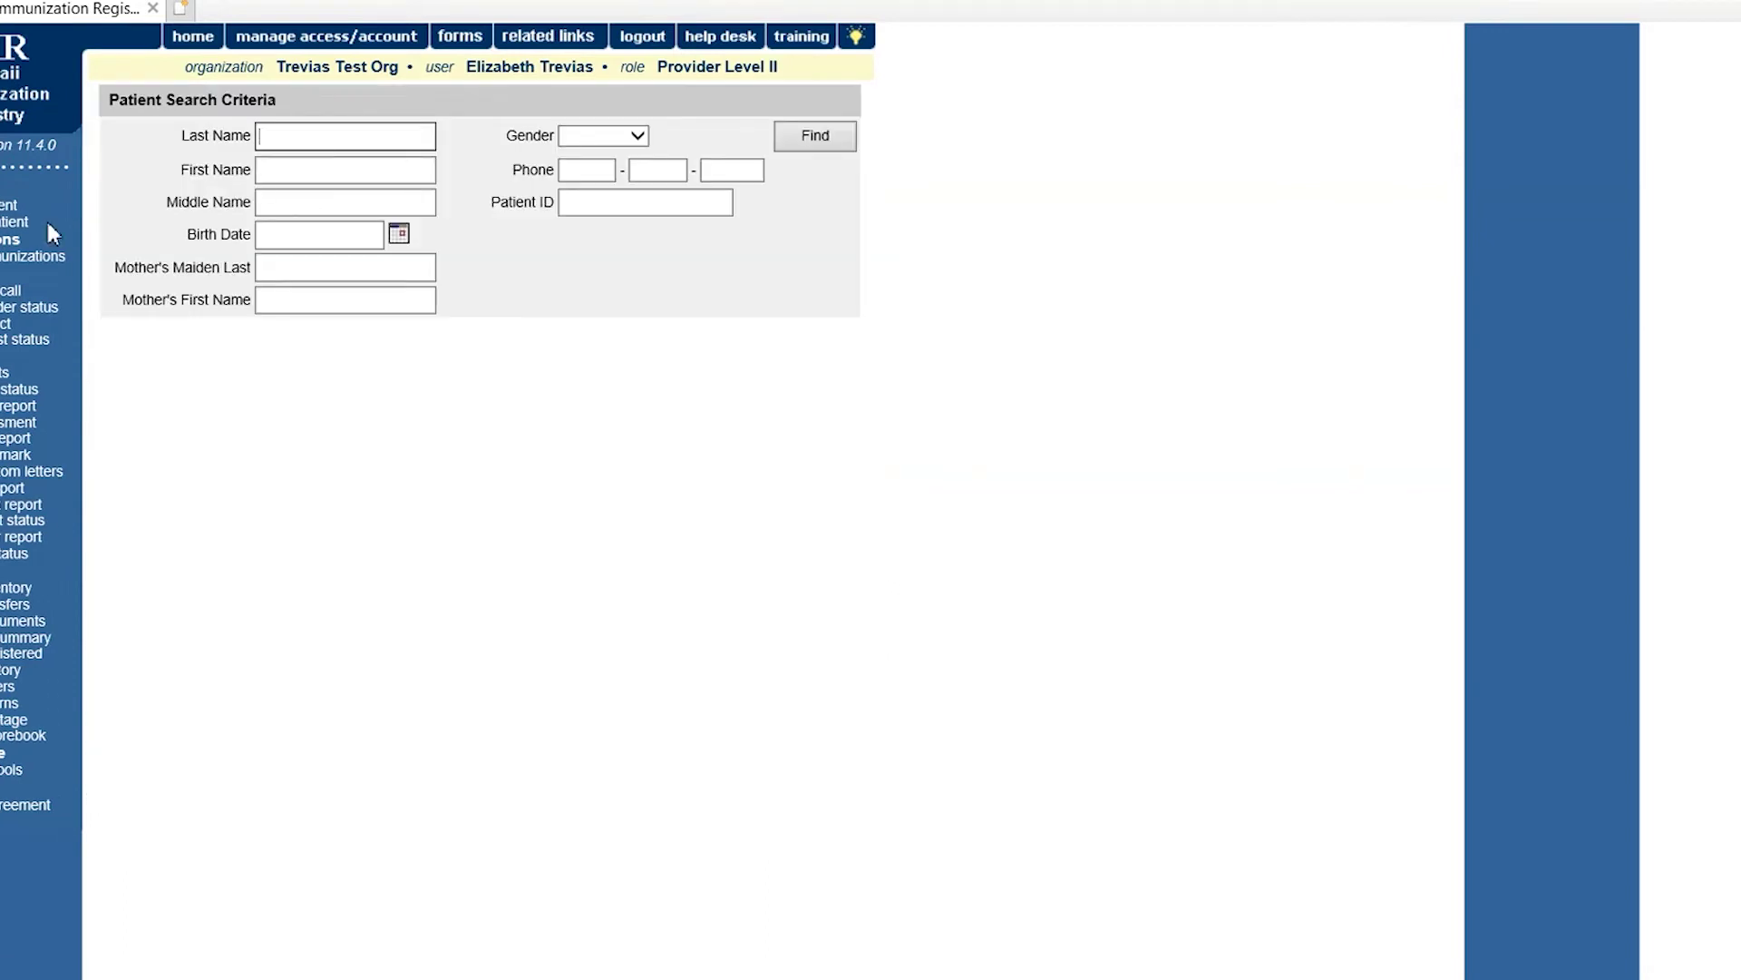
{"action": "left_click", "coordinate": [18, 222]}
{"action": "scroll", "coordinate": [326, 721], "scroll_direction": "down", "scroll_amount": 9}
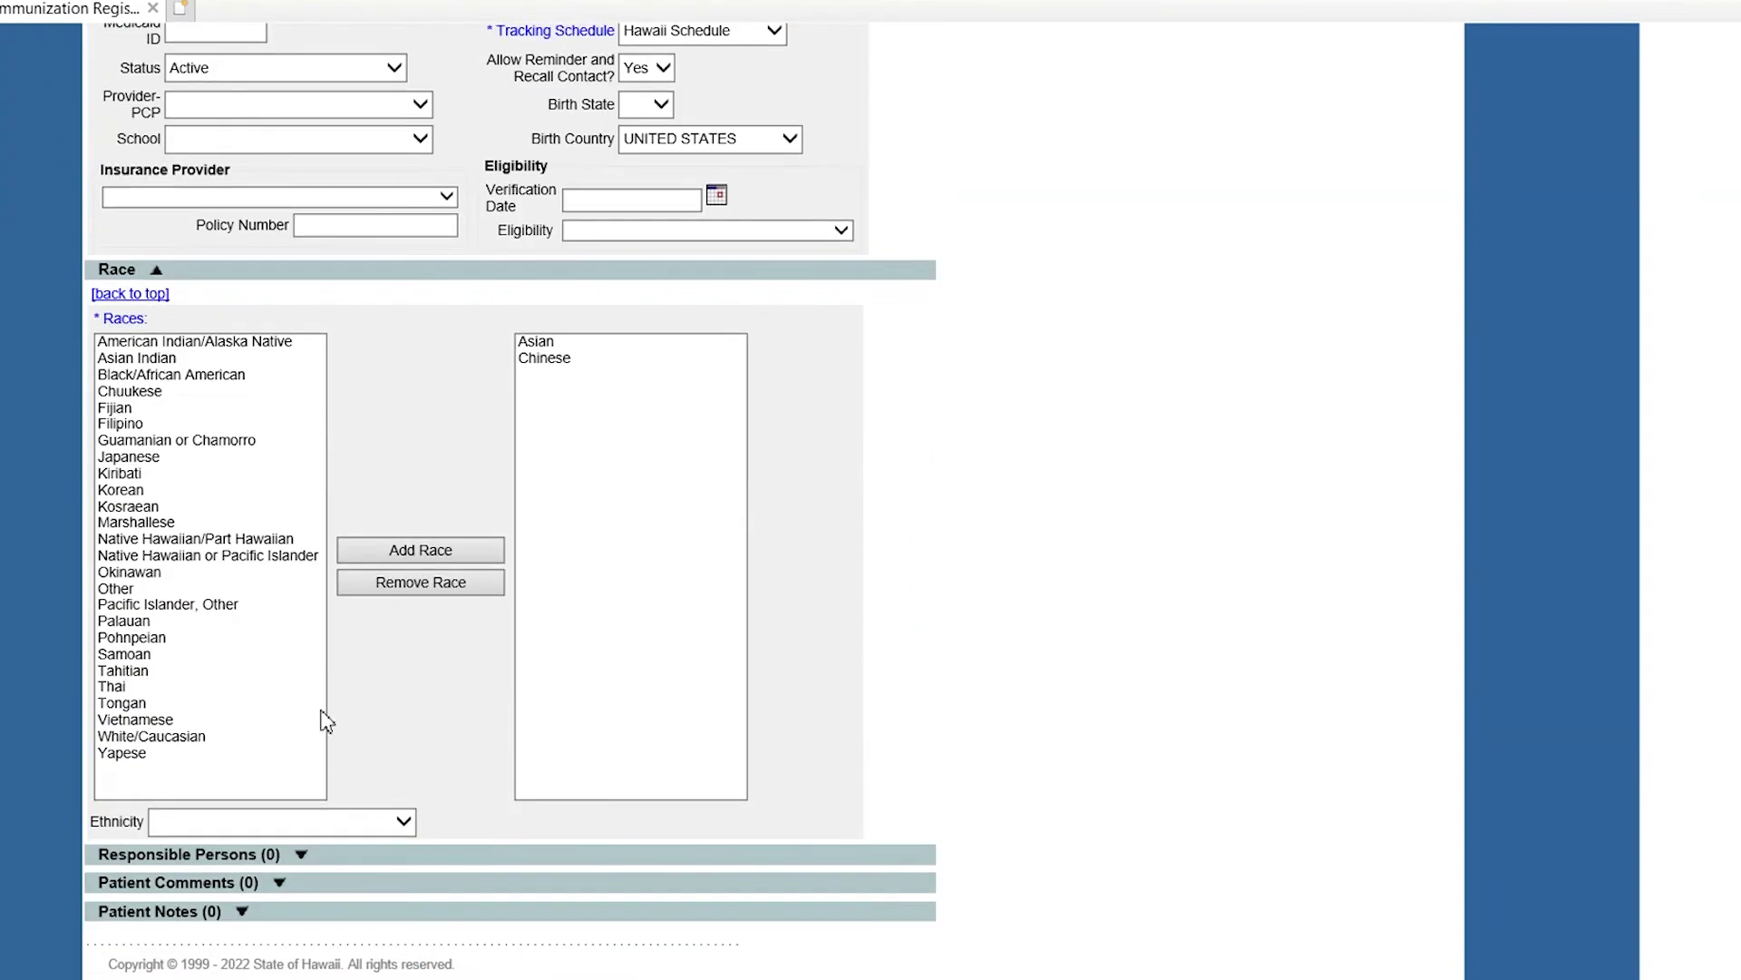
{"action": "left_click", "coordinate": [280, 854]}
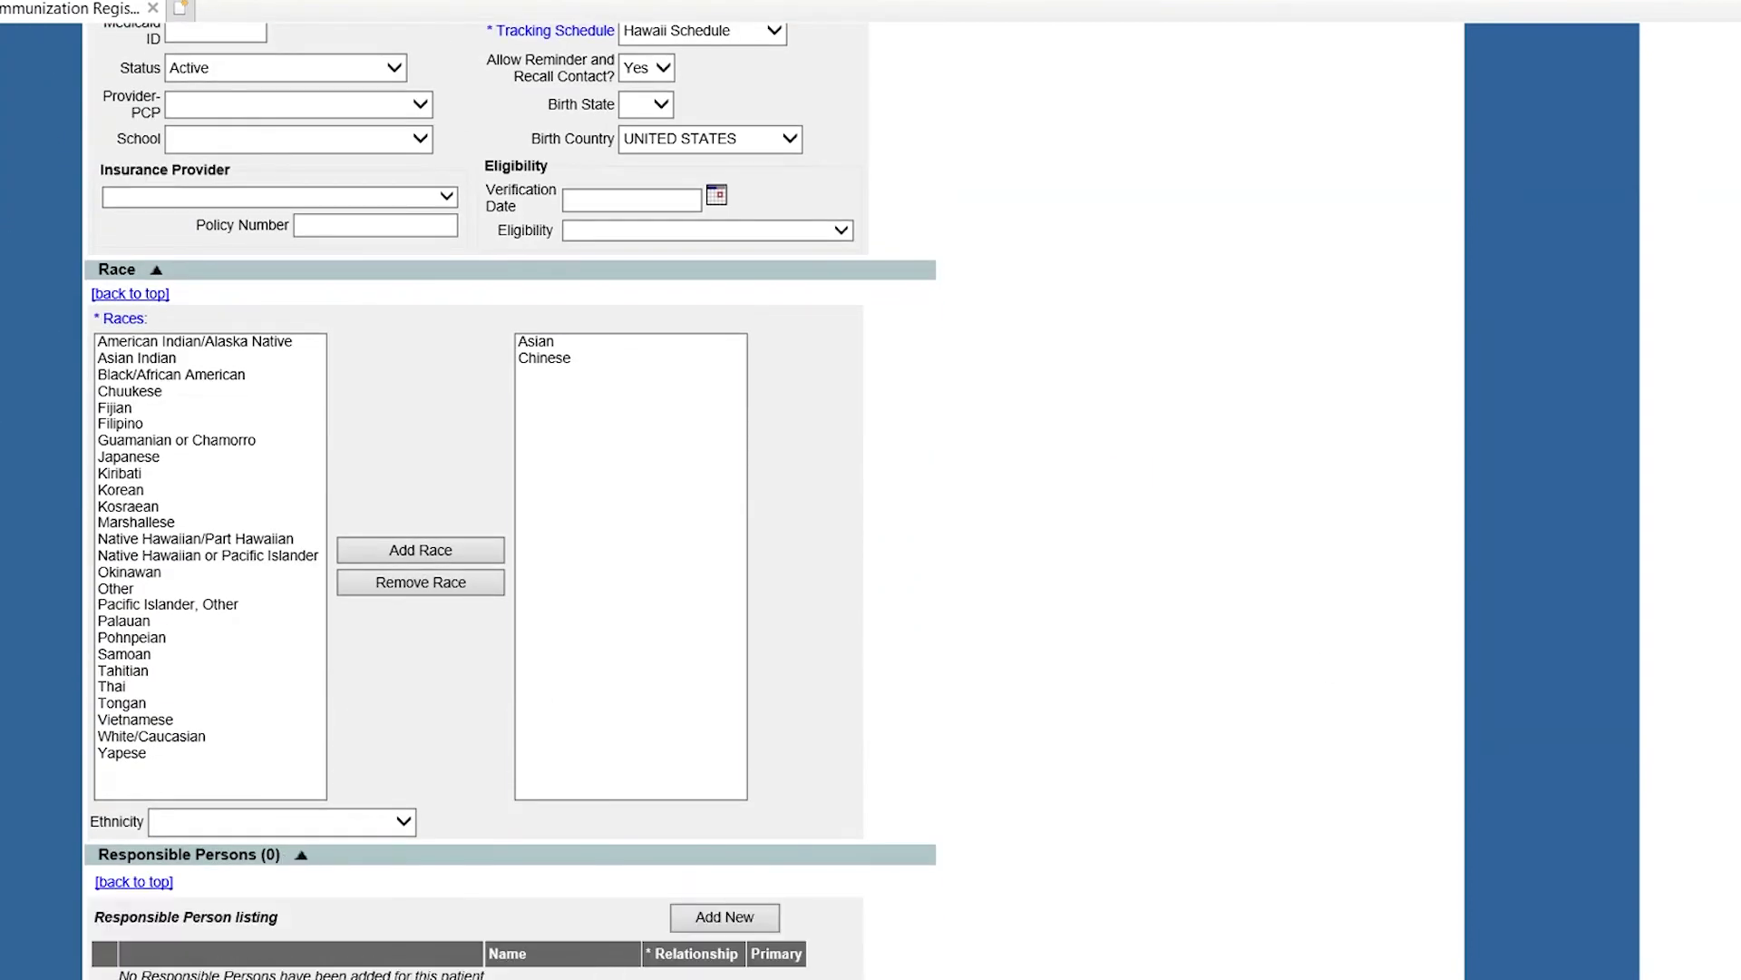
{"action": "scroll", "coordinate": [1189, 738], "scroll_direction": "down", "scroll_amount": 5}
{"action": "left_click", "coordinate": [358, 720]}
{"action": "left_click", "coordinate": [400, 731]}
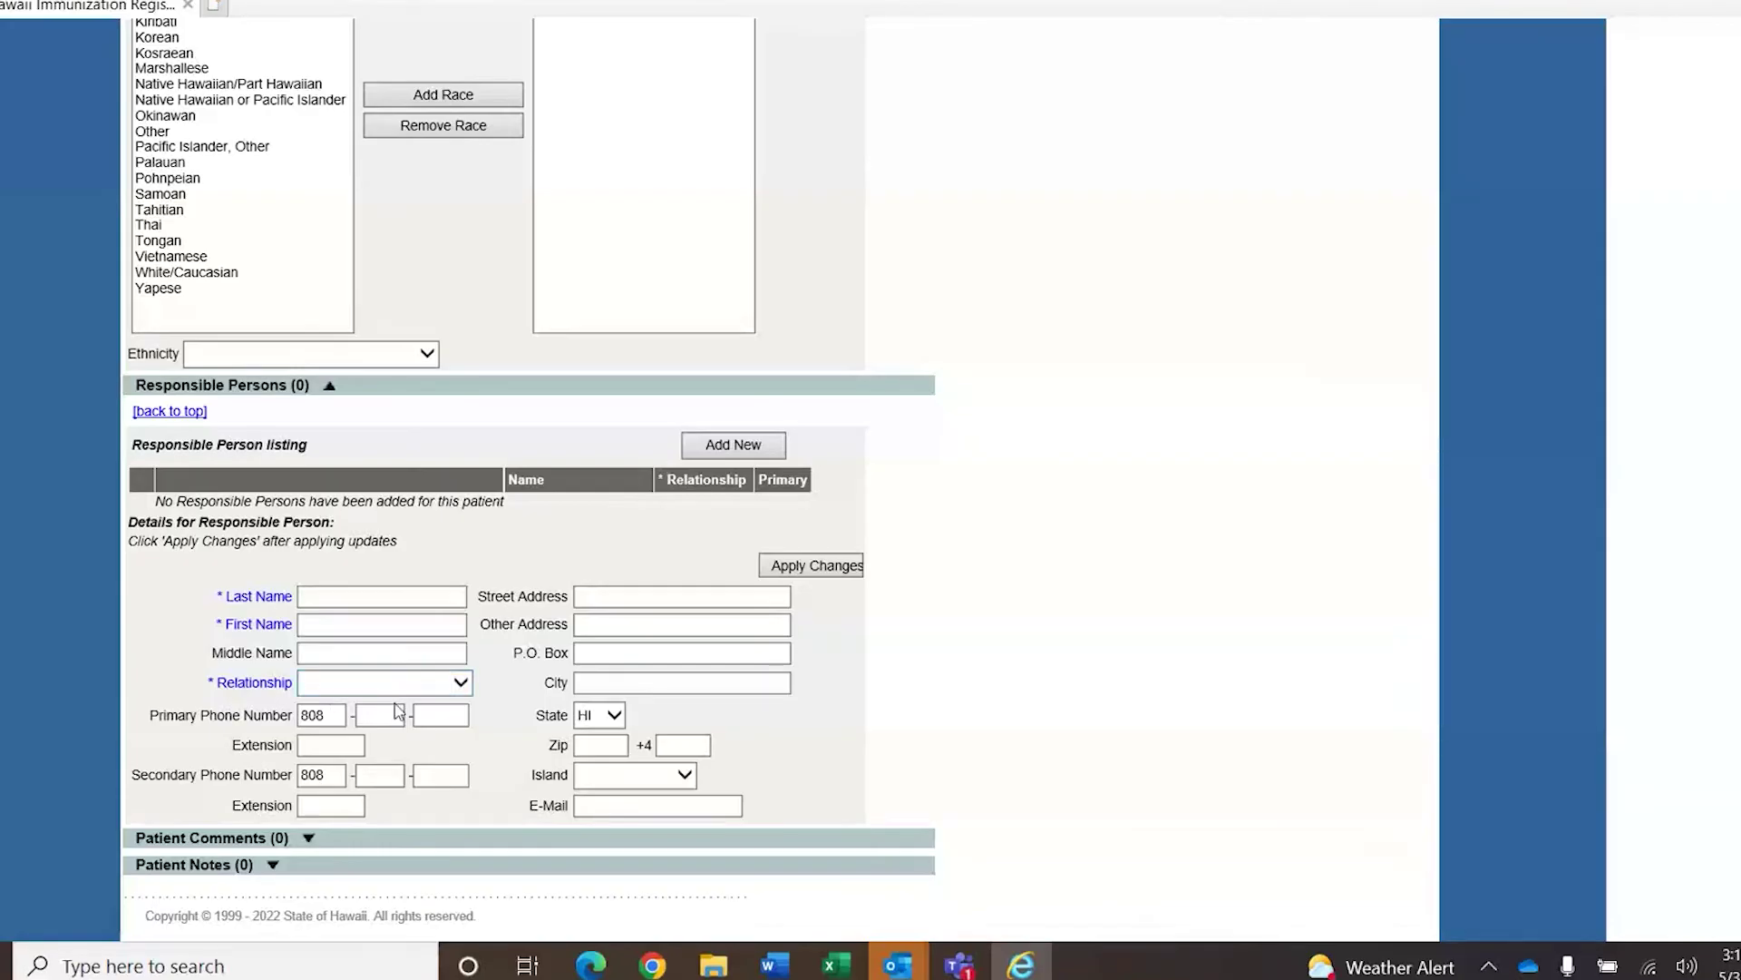
{"action": "left_click", "coordinate": [451, 683]}
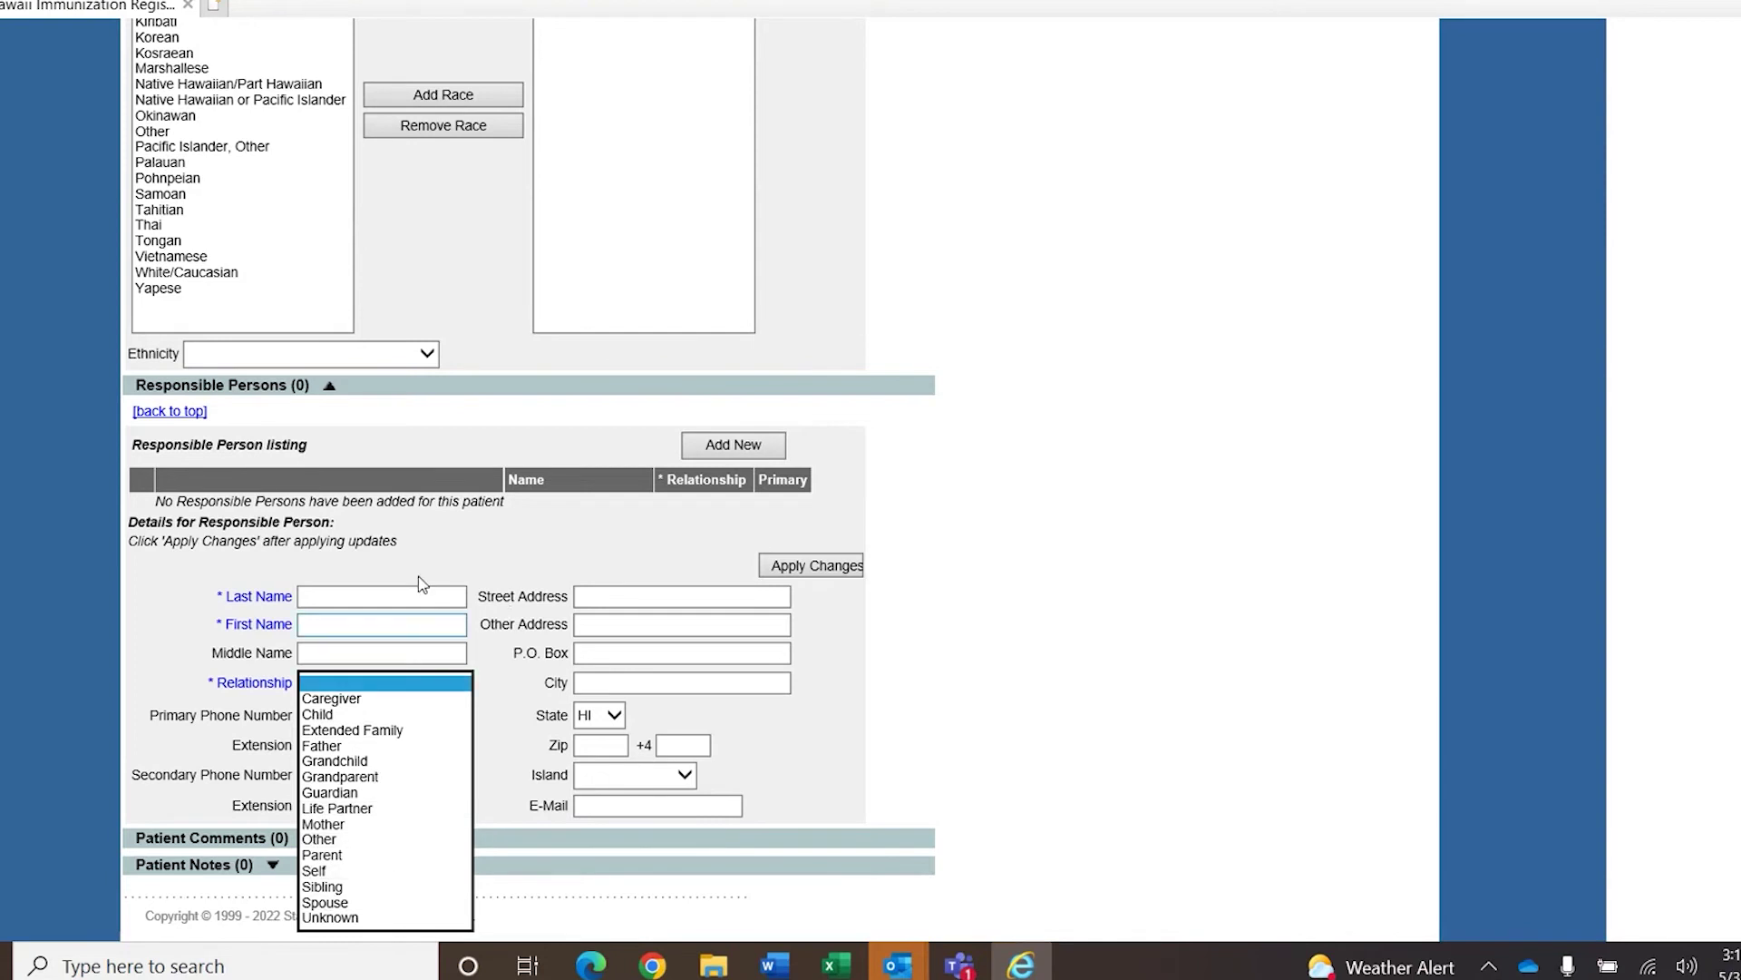
{"action": "left_click", "coordinate": [1091, 708]}
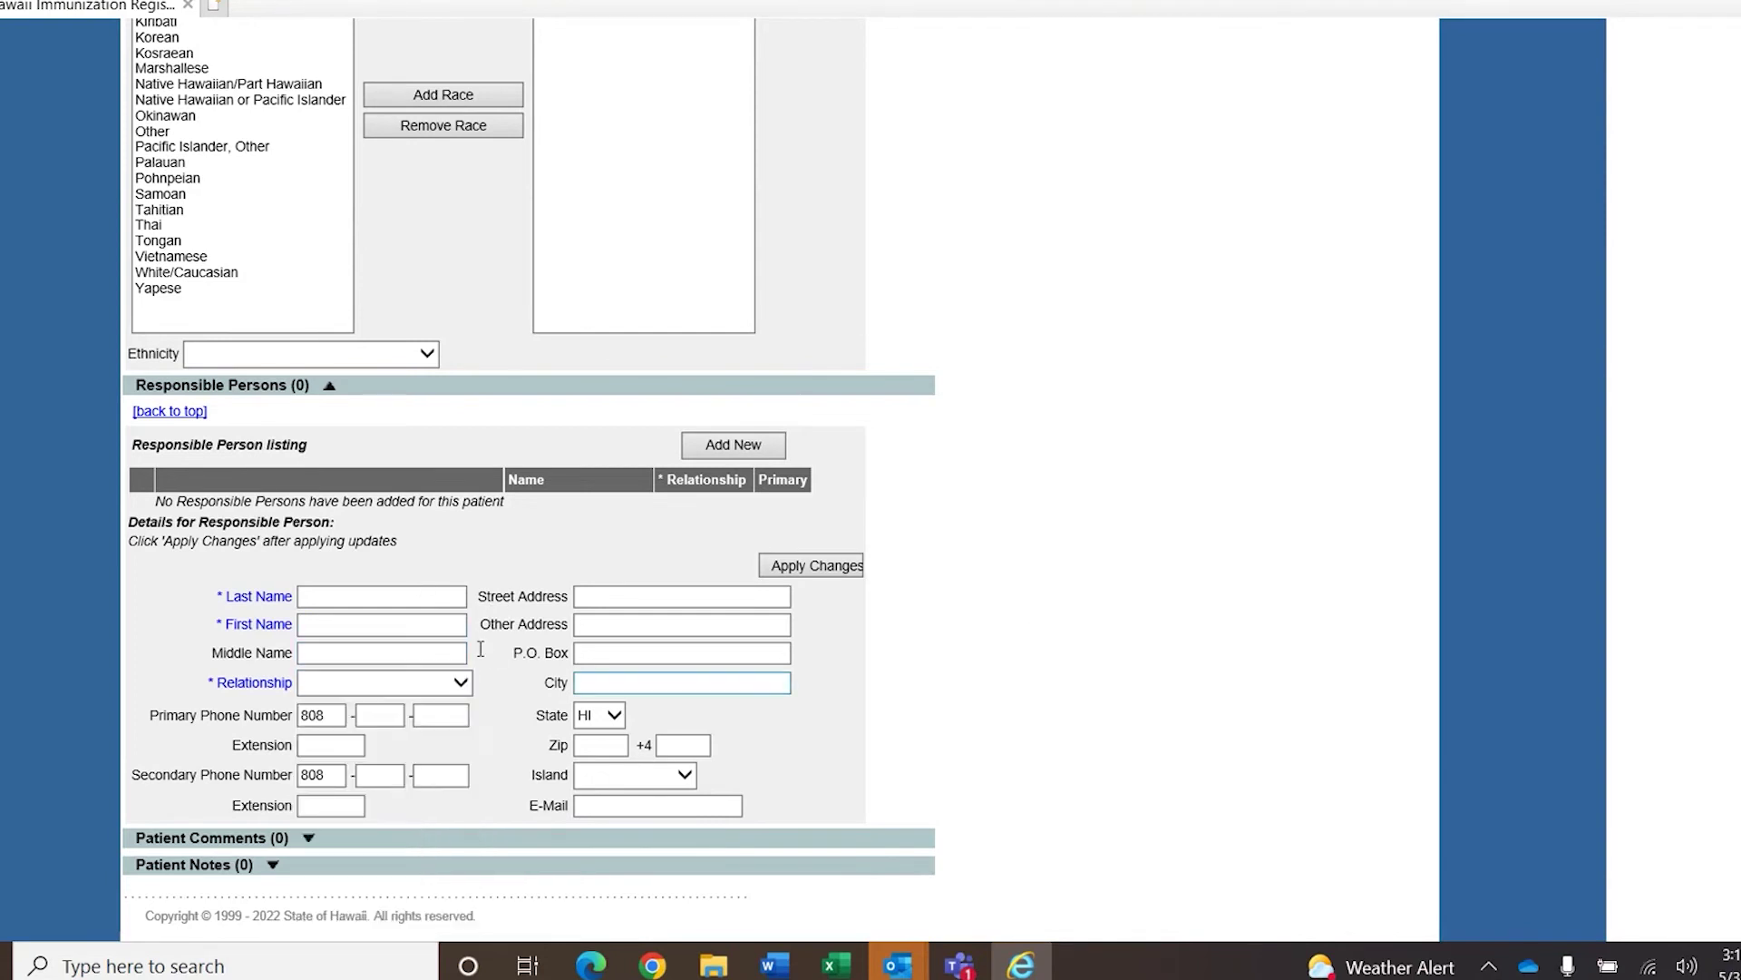
Collapse the Responsible Persons section and return to the top of the form.
{"action": "scroll", "coordinate": [529, 479], "scroll_direction": "up", "scroll_amount": 15}
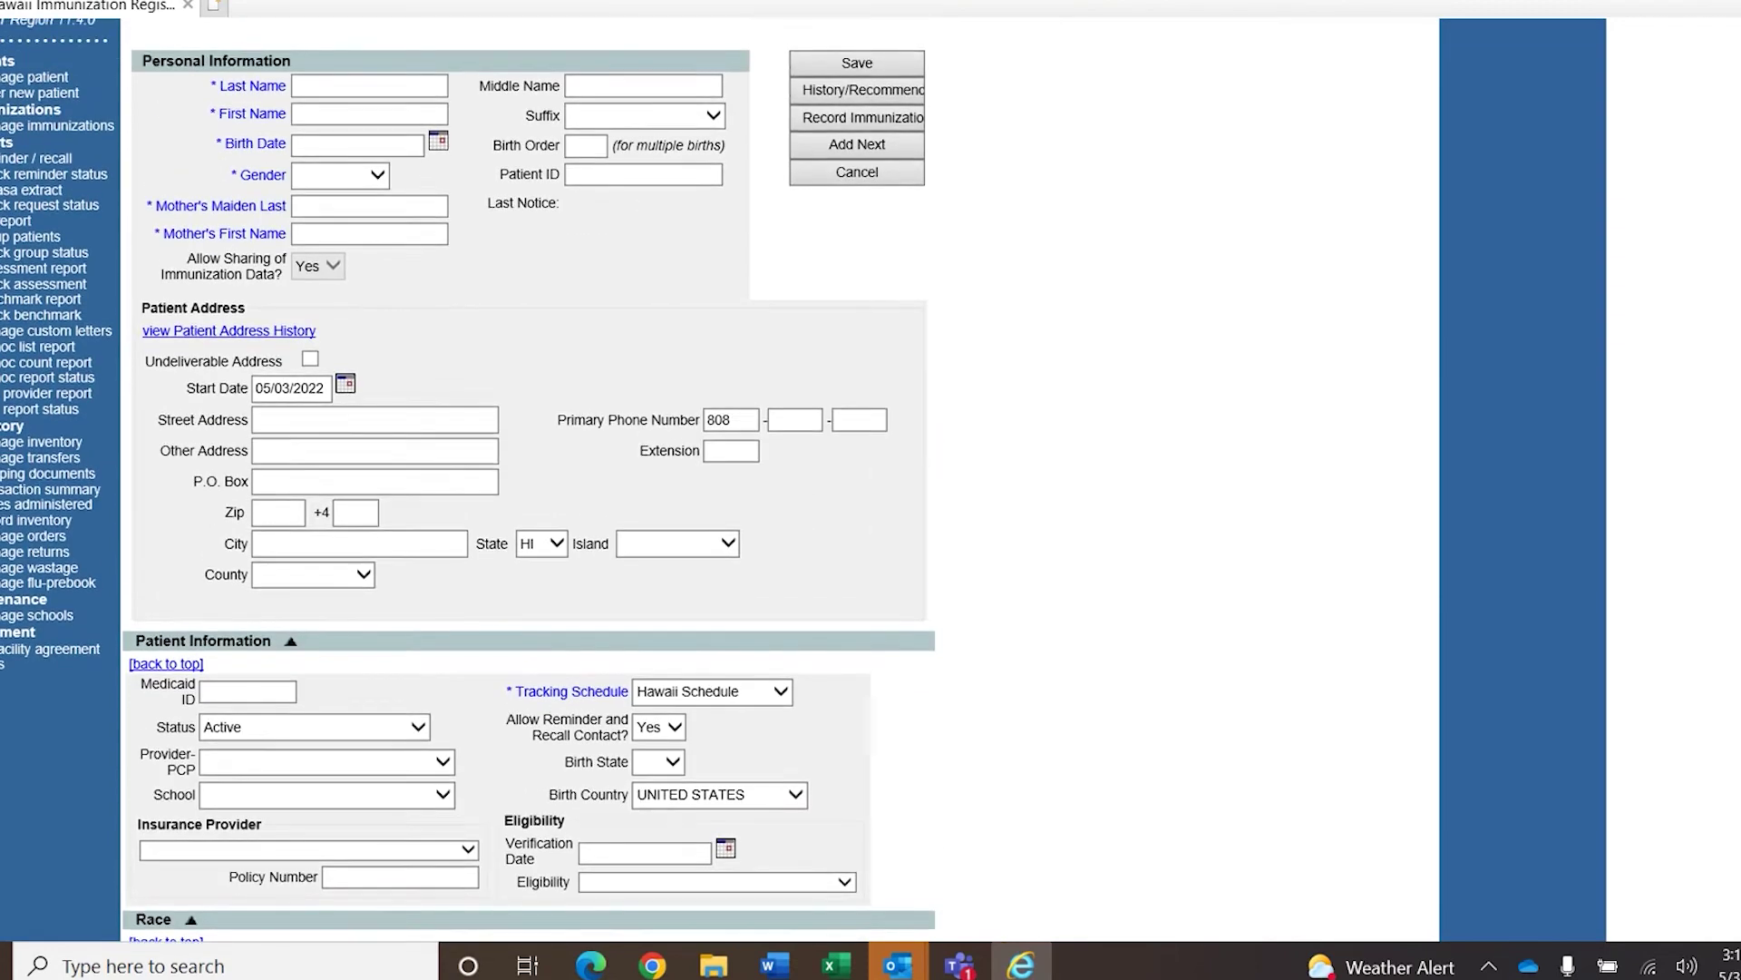
{"action": "scroll", "coordinate": [529, 479], "scroll_direction": "up", "scroll_amount": 3}
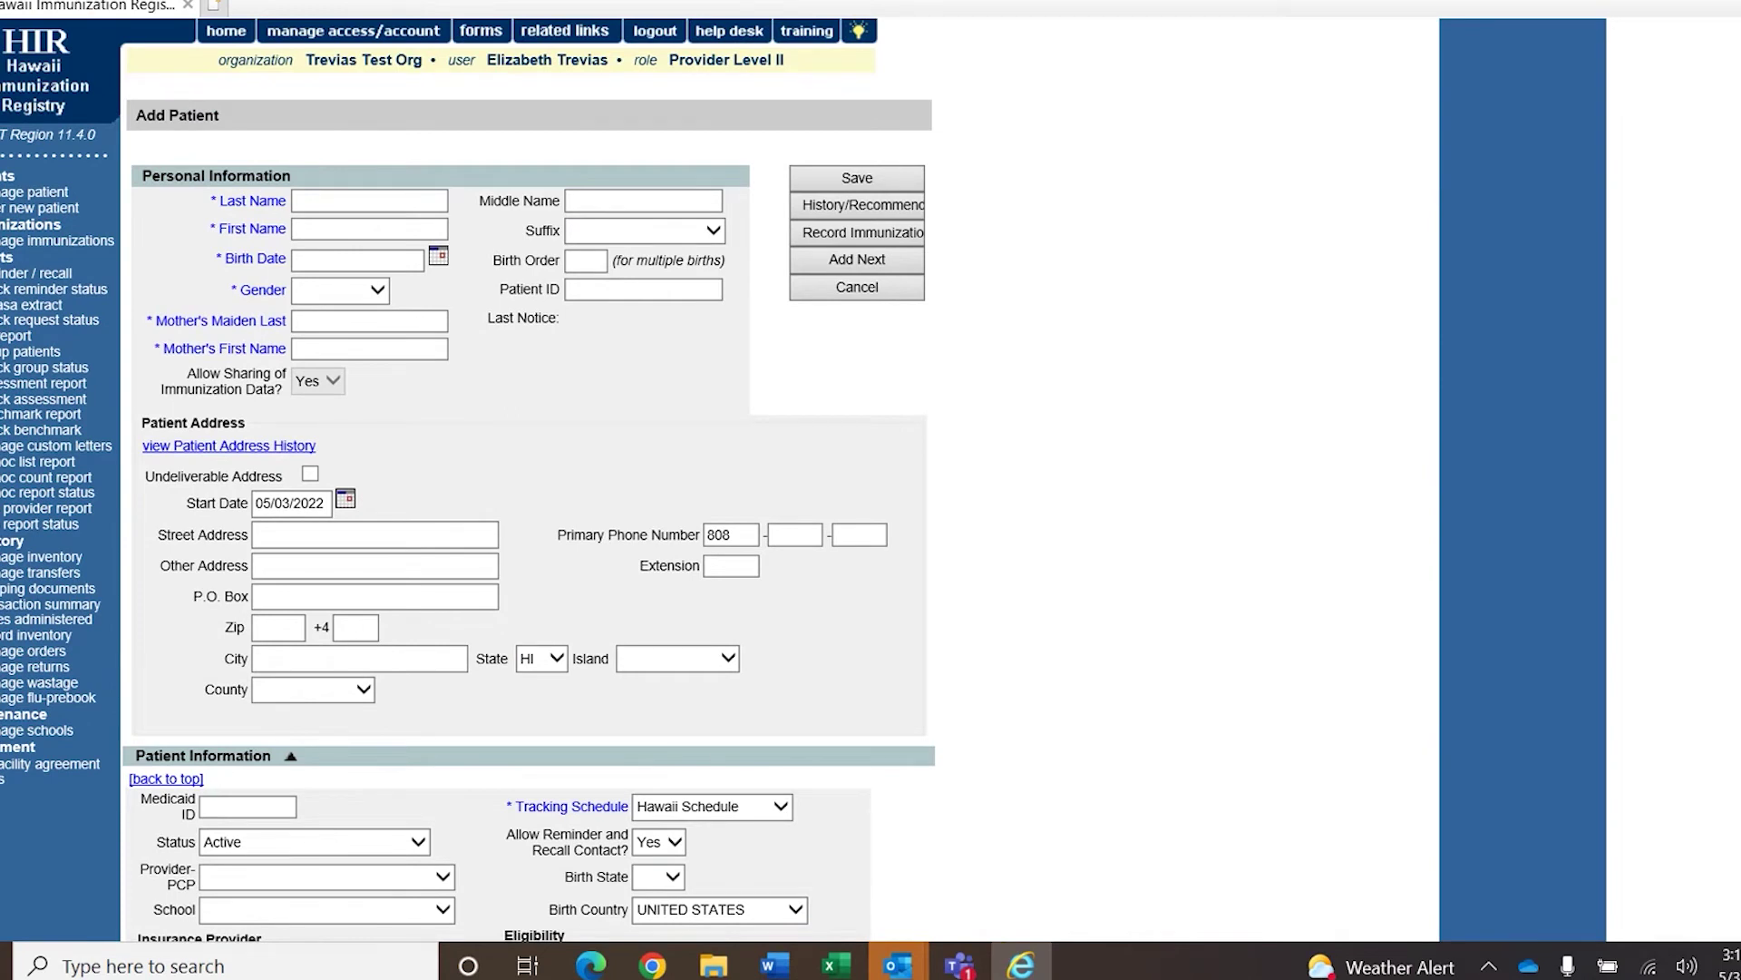
{"action": "scroll", "coordinate": [528, 479], "scroll_direction": "down", "scroll_amount": 15}
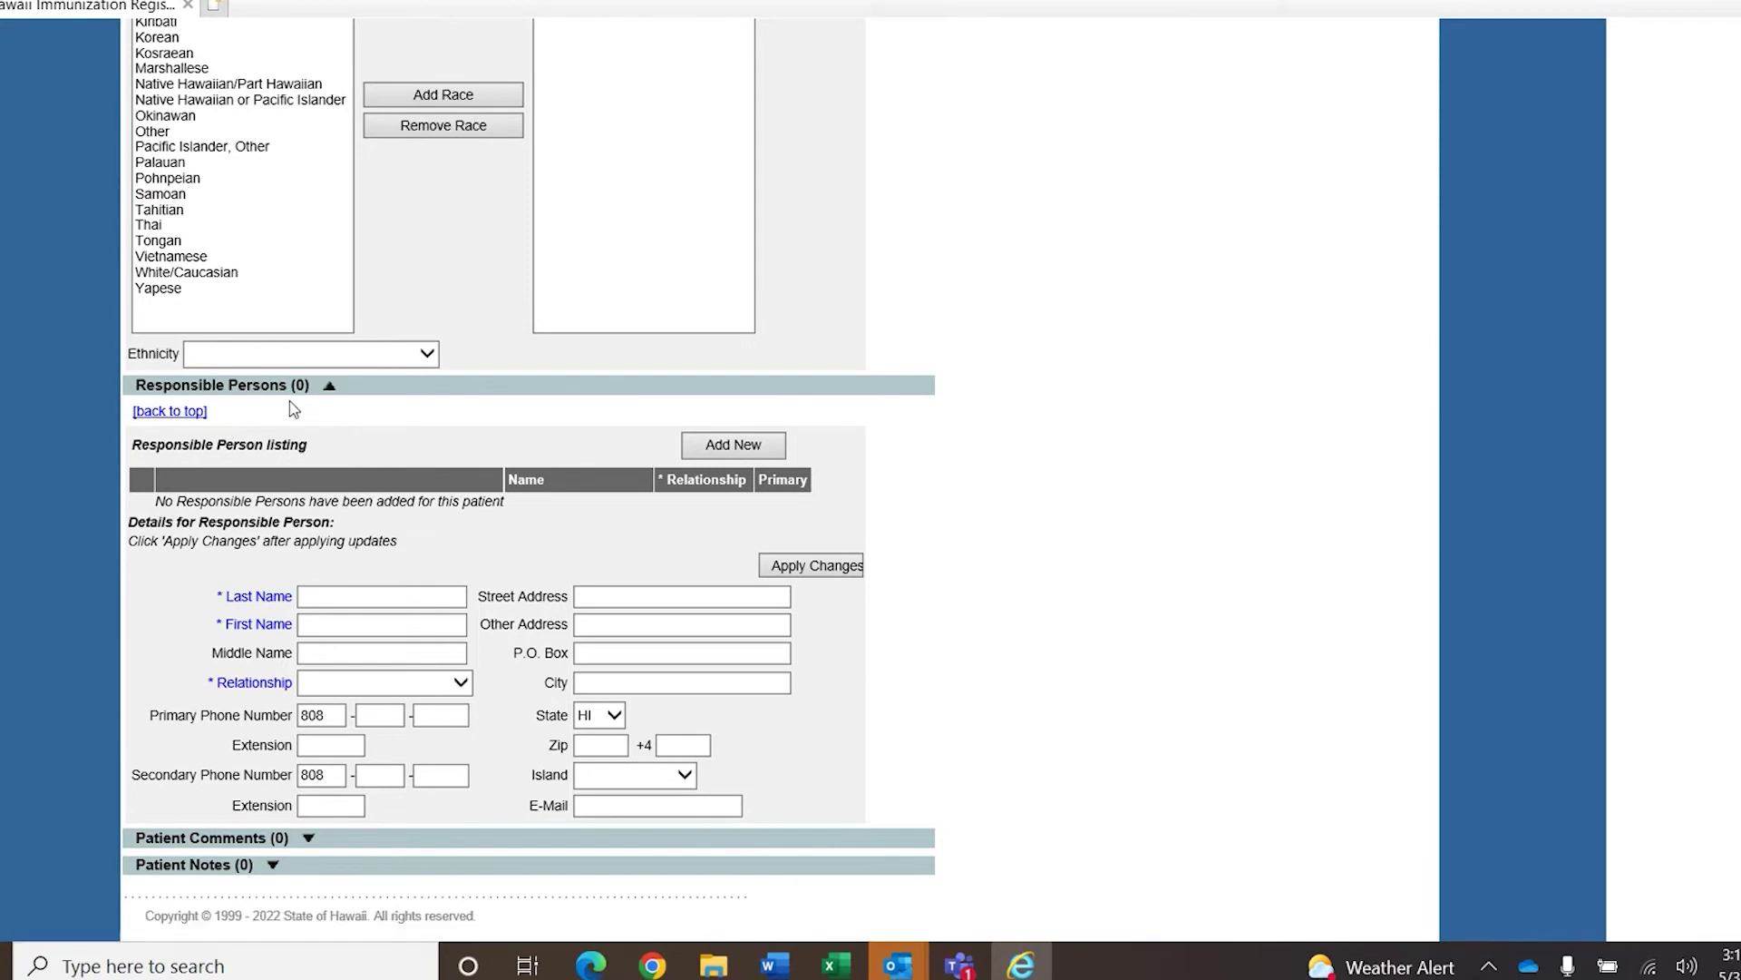
{"action": "left_click", "coordinate": [330, 387]}
{"action": "scroll", "coordinate": [529, 481], "scroll_direction": "up", "scroll_amount": 3}
{"action": "scroll", "coordinate": [529, 481], "scroll_direction": "down", "scroll_amount": 2}
{"action": "scroll", "coordinate": [529, 481], "scroll_direction": "up", "scroll_amount": 5}
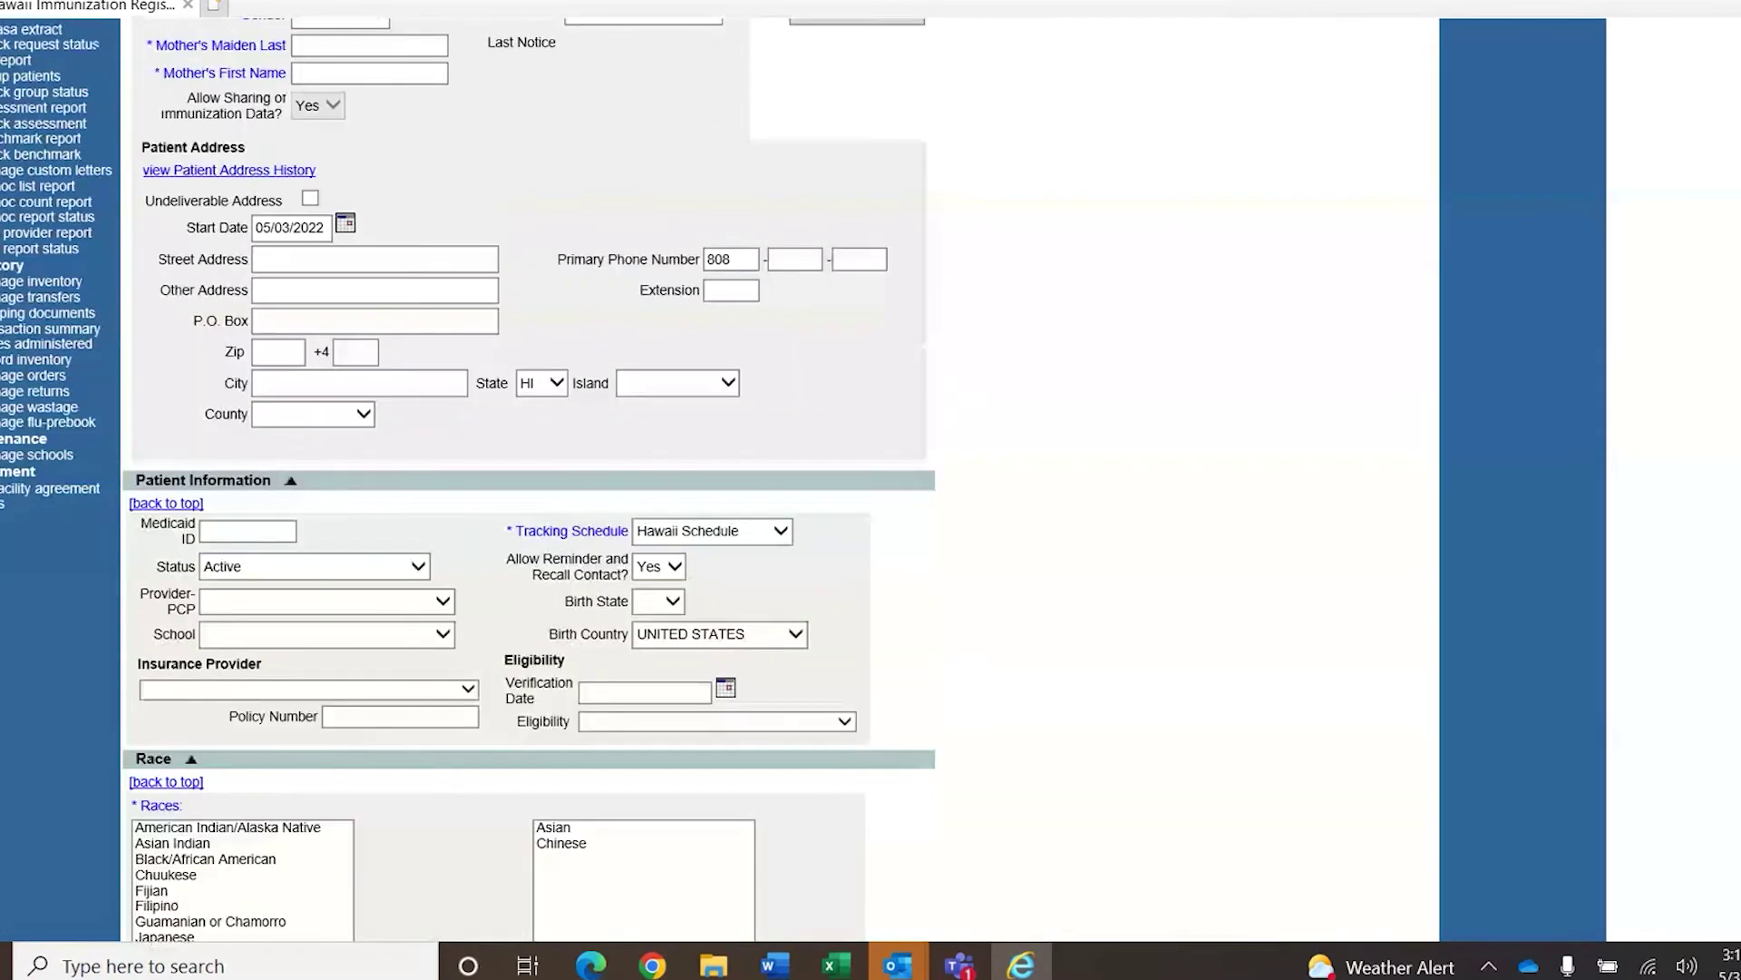
{"action": "scroll", "coordinate": [1297, 754], "scroll_direction": "up", "scroll_amount": 2}
{"action": "scroll", "coordinate": [1297, 754], "scroll_direction": "up", "scroll_amount": 2}
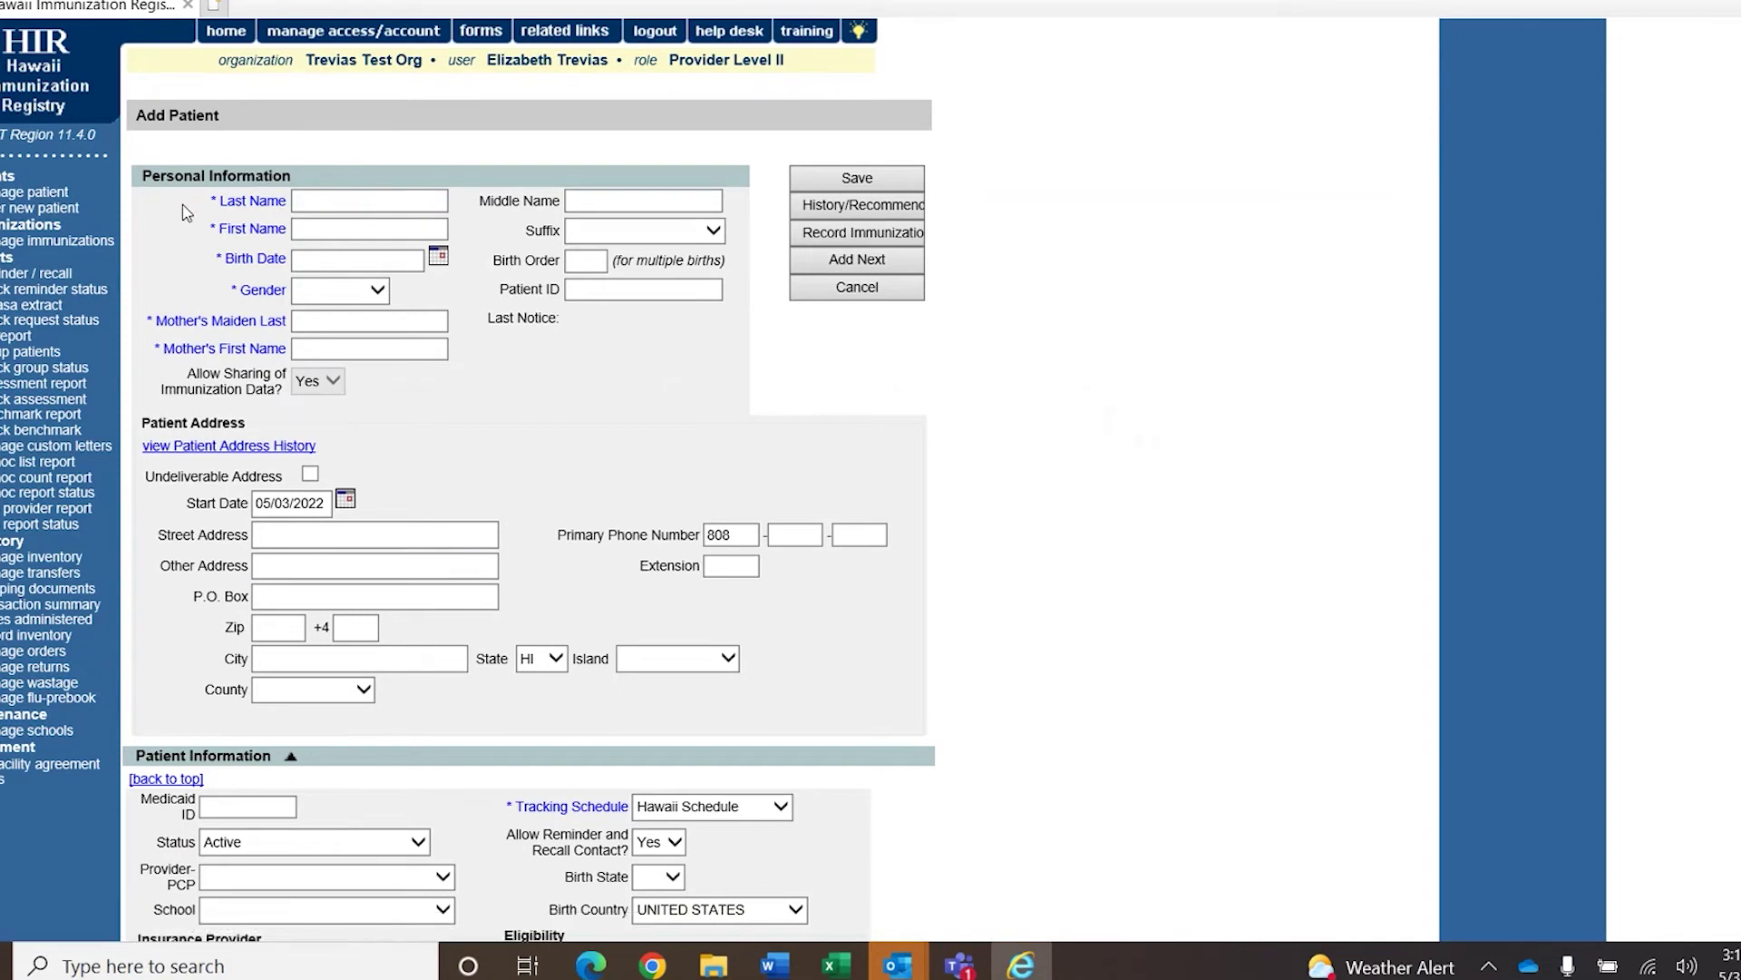
Find the patient by partial last and first name and 01/01/2000, showing her 11 recommended vaccines.
{"action": "left_click", "coordinate": [68, 208]}
{"action": "type", "text": "ON"}
{"action": "key", "text": "Tab"}
{"action": "type", "text": "SU"}
{"action": "key", "text": "Tab"}
{"action": "key", "text": "Tab"}
{"action": "type", "text": "01/01/2000"}
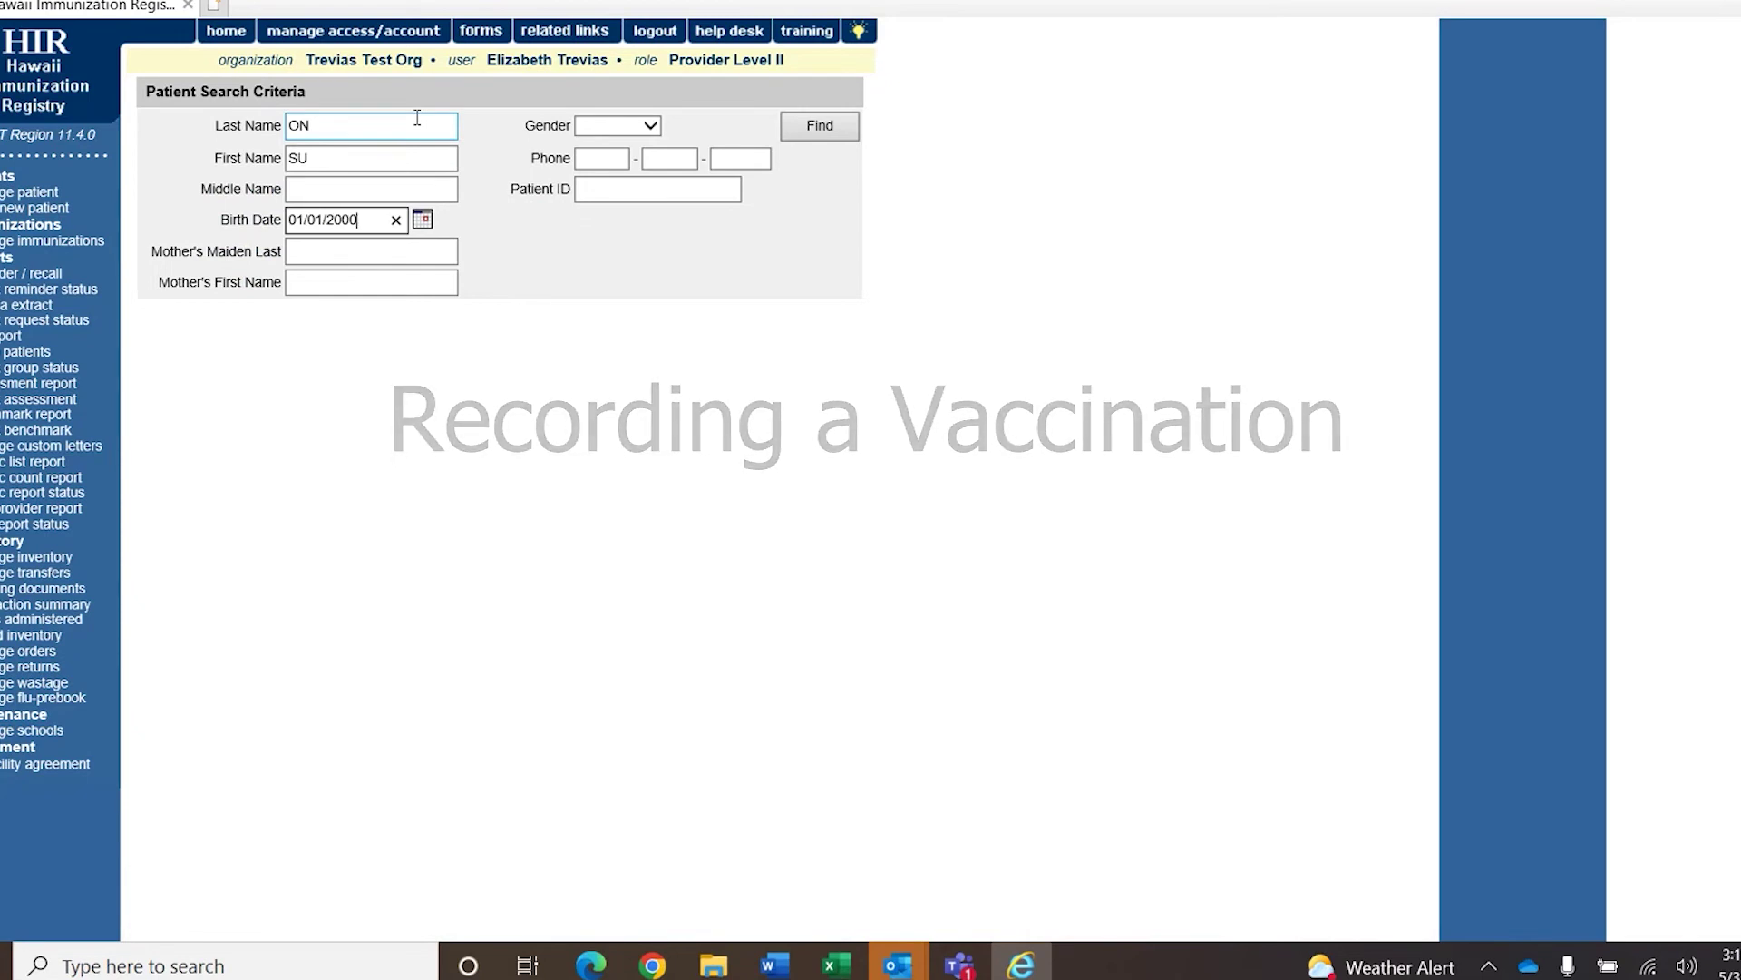
{"action": "key", "text": "Return"}
{"action": "left_click", "coordinate": [245, 400]}
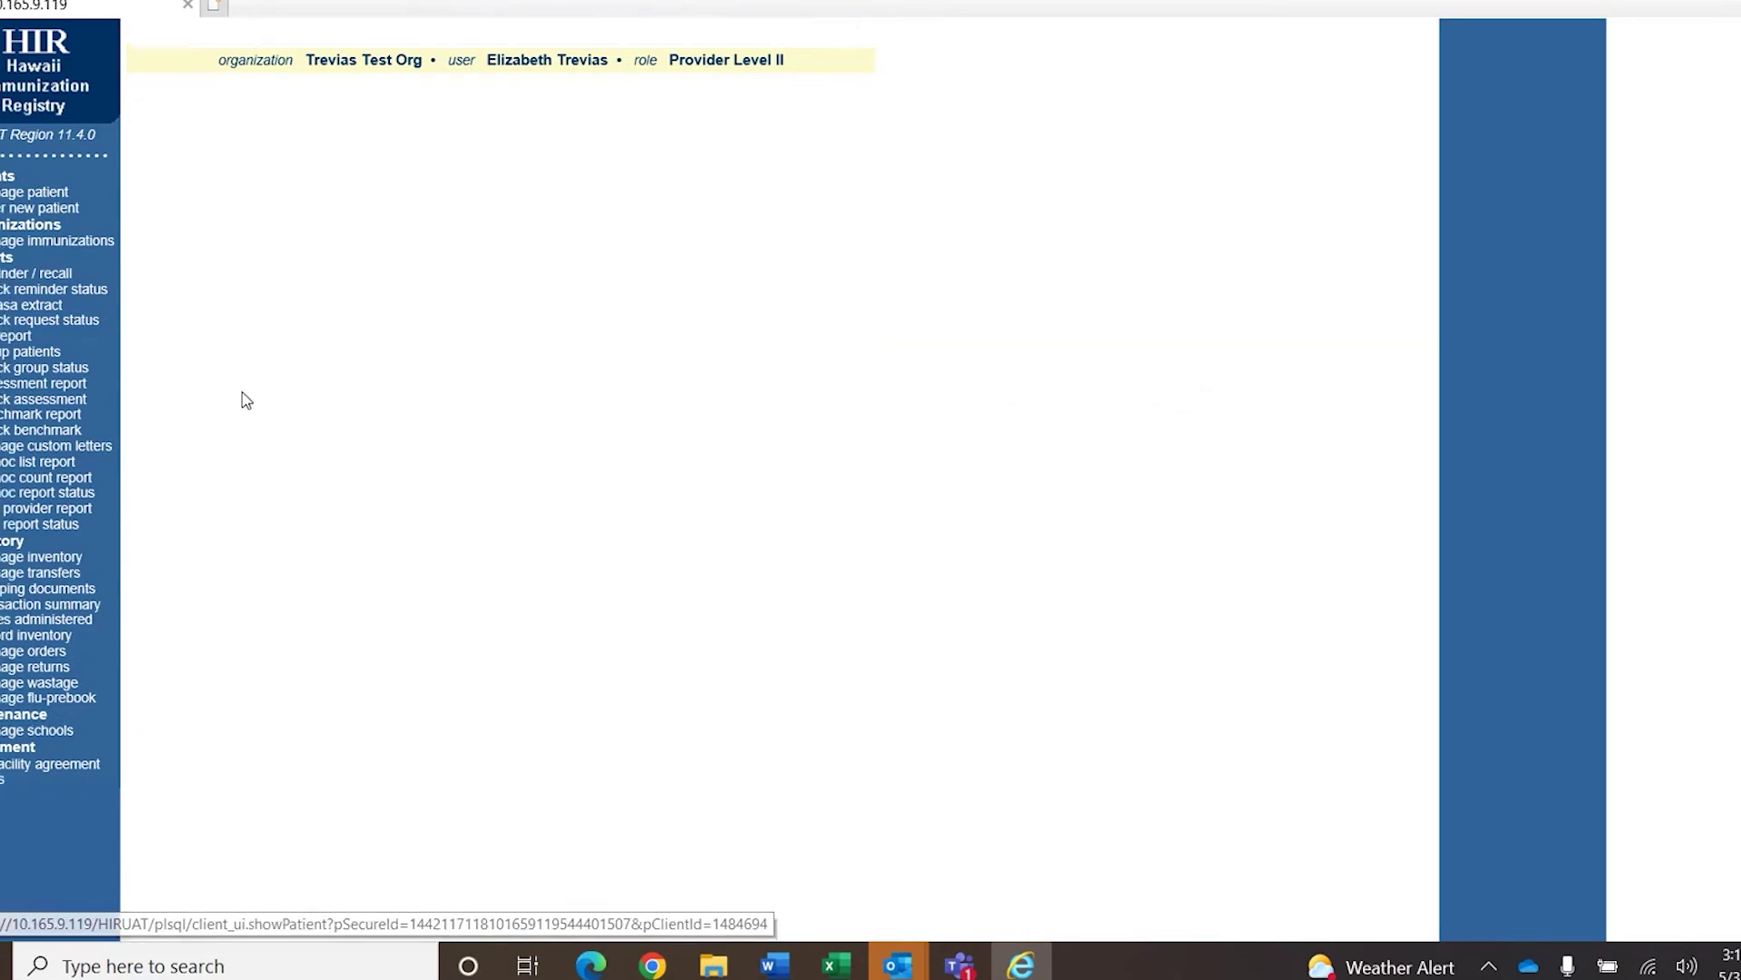
{"action": "left_click", "coordinate": [897, 218]}
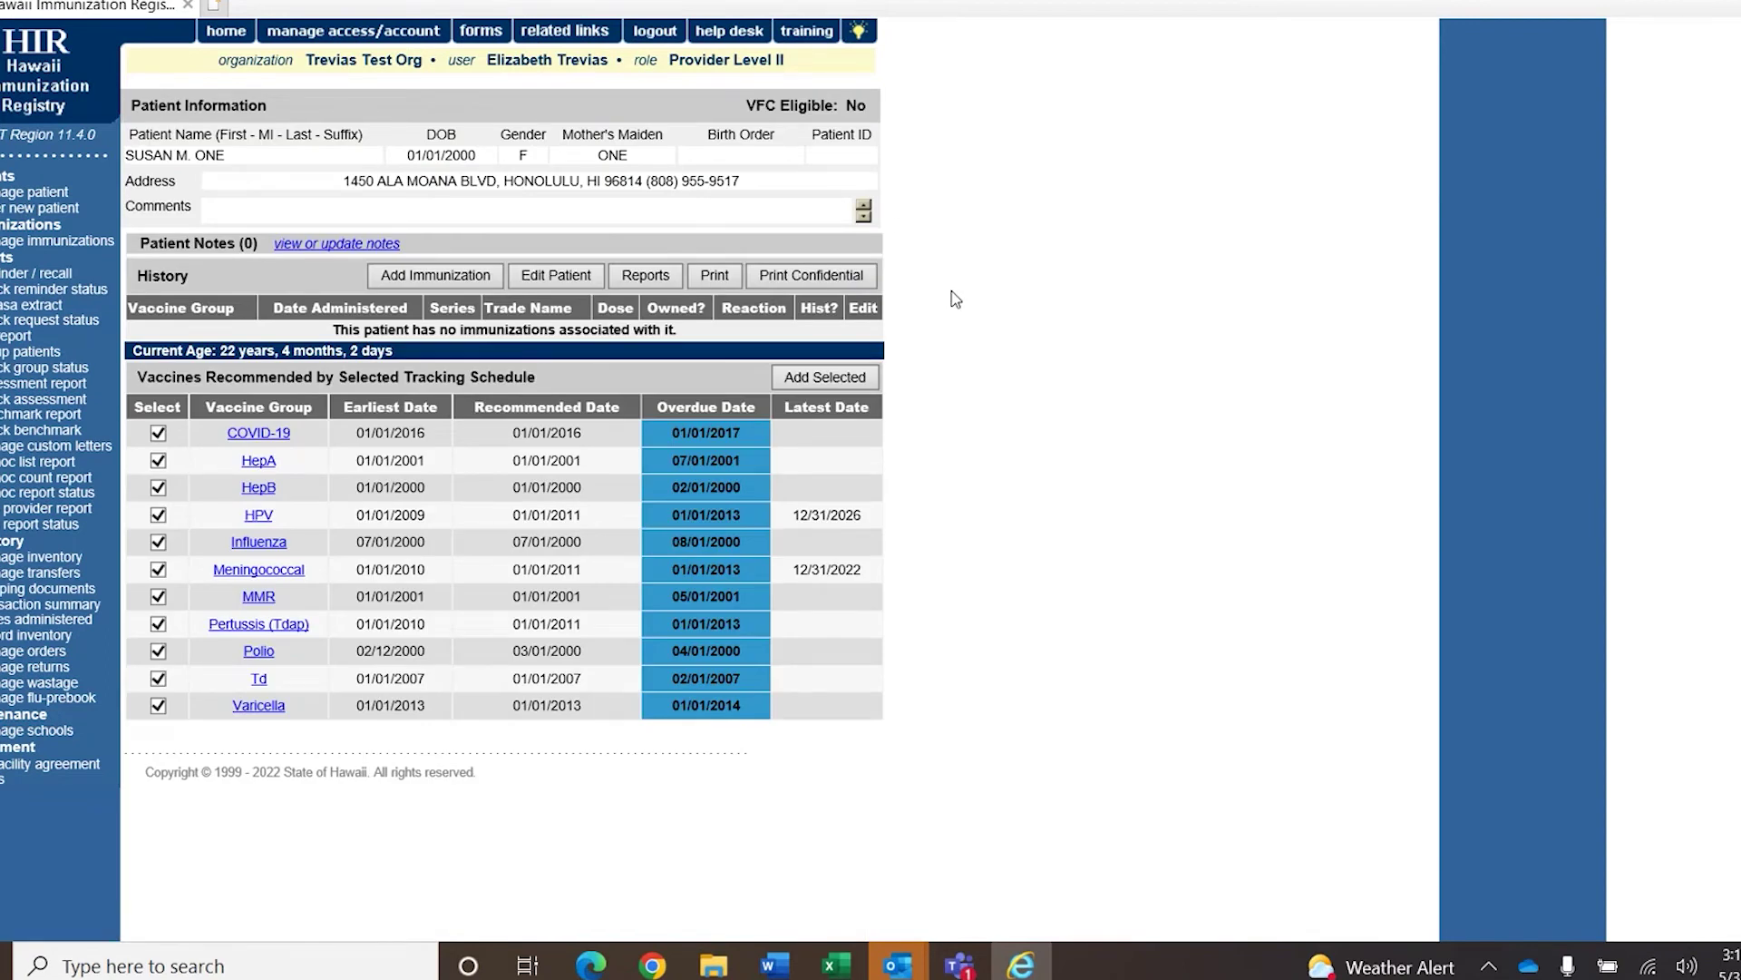
Add one COVID-19 immunization marked as given from Other Inventory.
{"action": "left_click", "coordinate": [410, 278]}
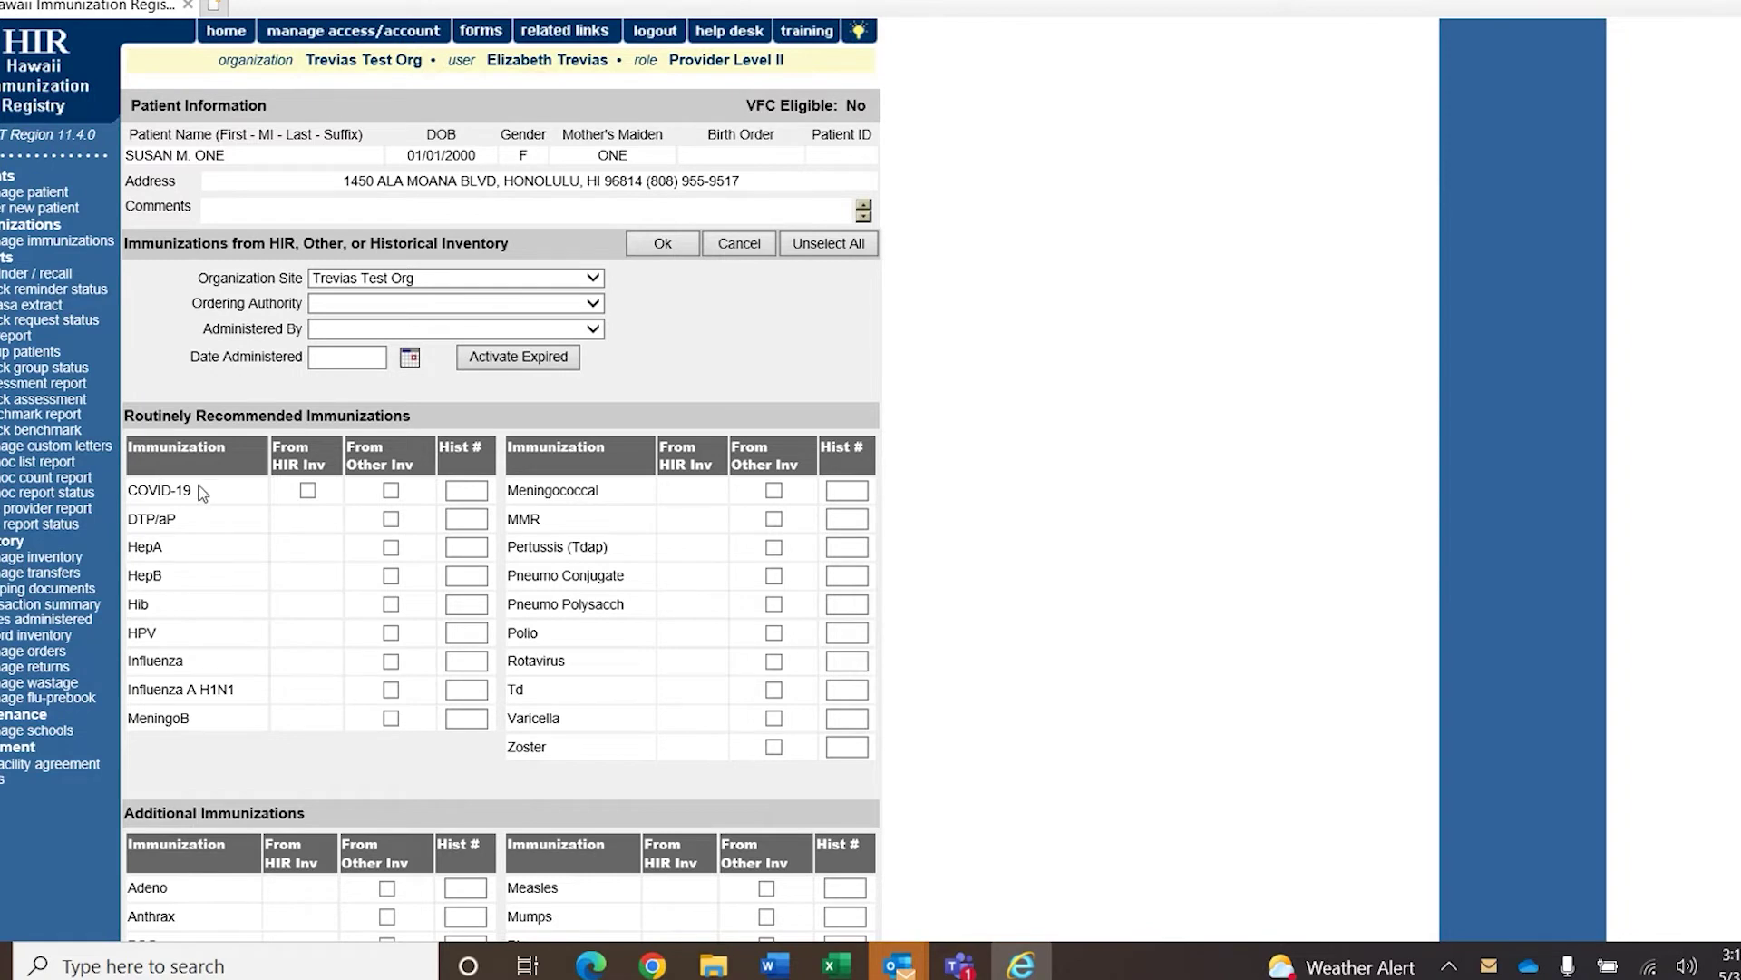
{"action": "left_click", "coordinate": [391, 490]}
{"action": "left_click", "coordinate": [674, 245]}
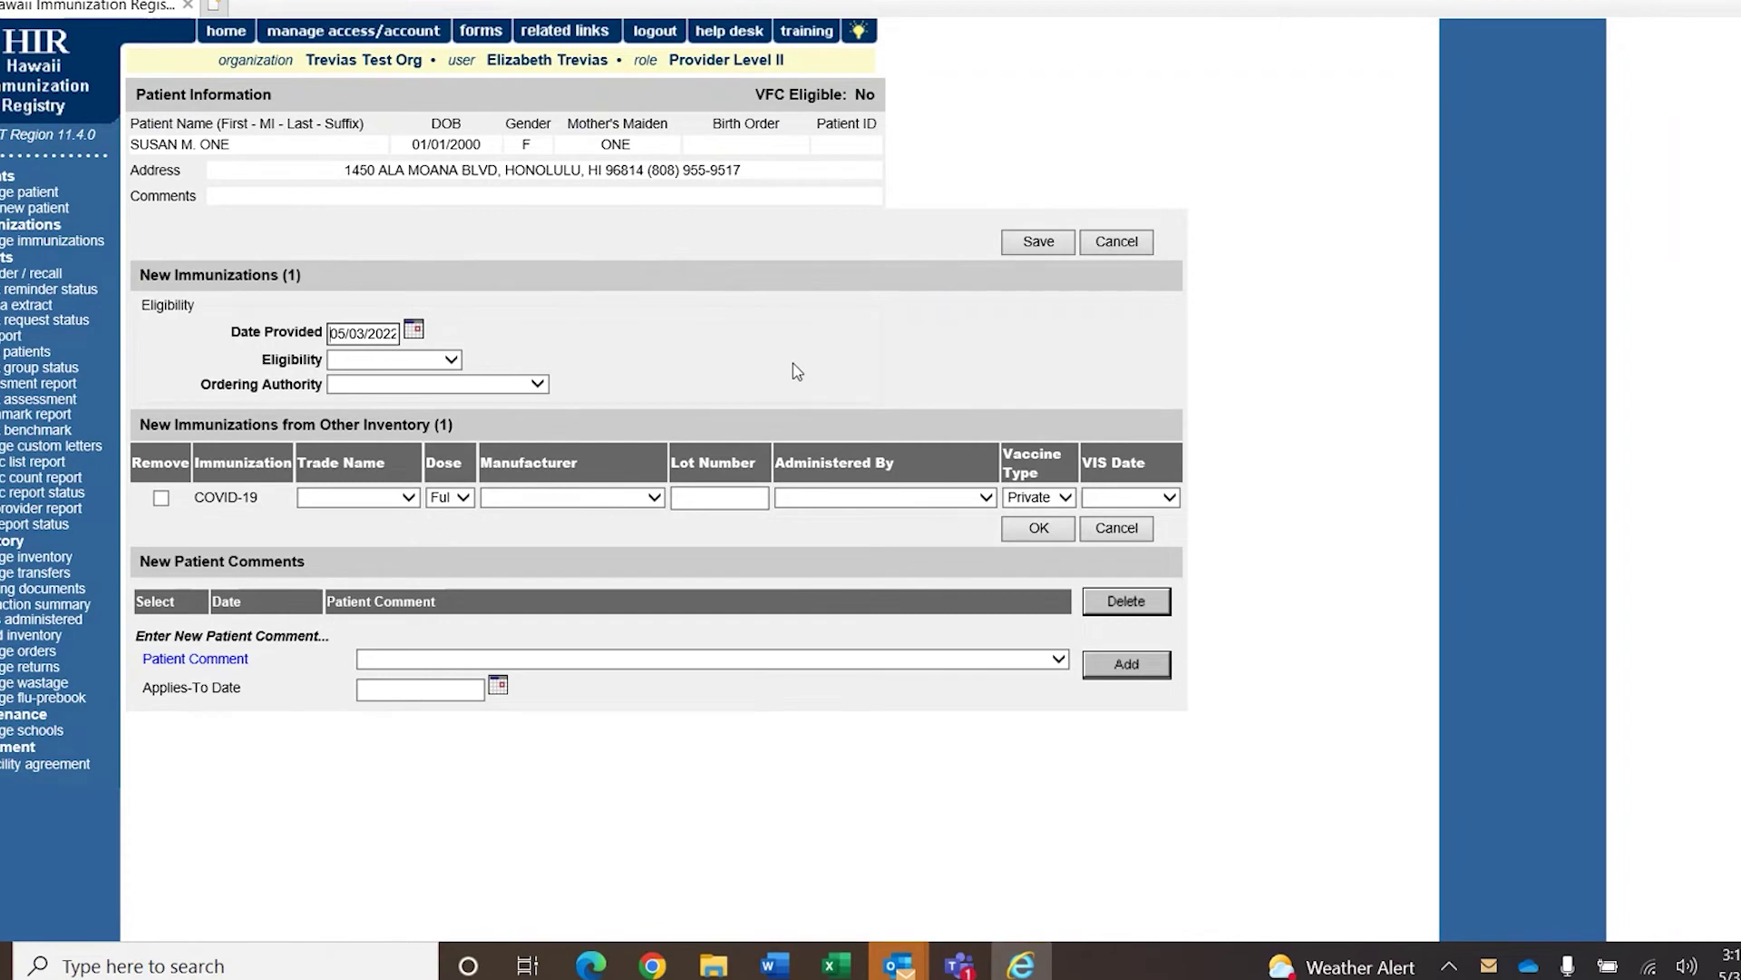
Choose Adult Insured as the COVID-19 dose's eligibility.
{"action": "left_click", "coordinate": [451, 360]}
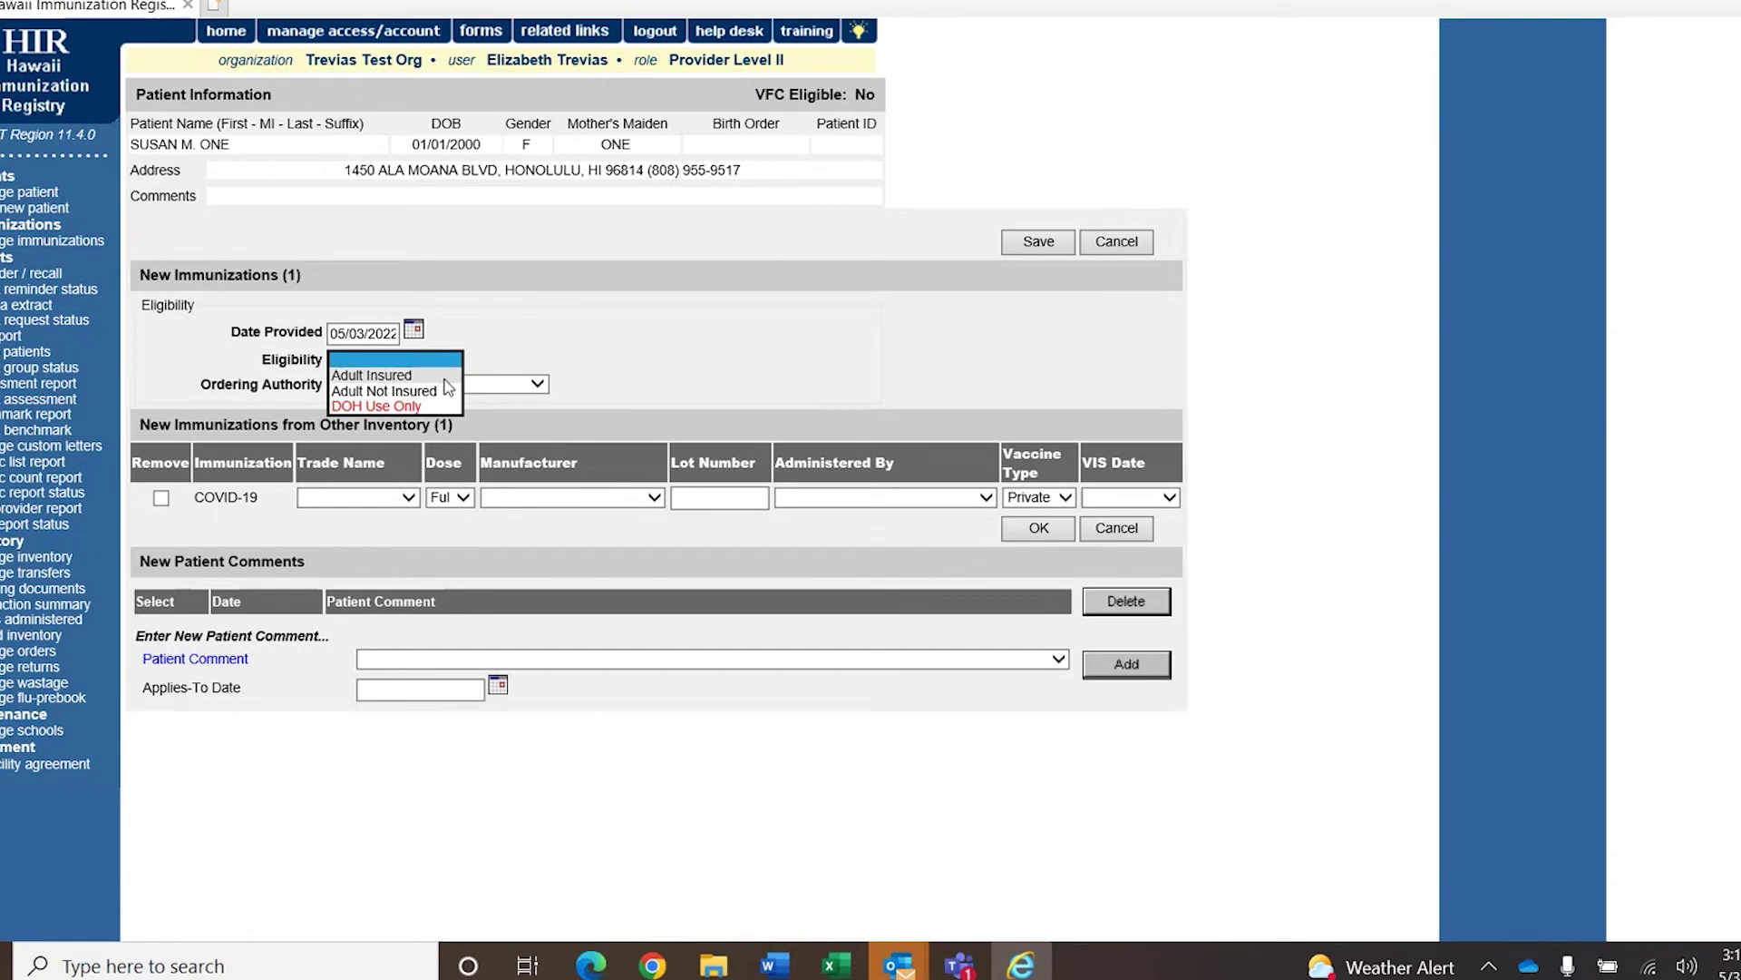
{"action": "left_click", "coordinate": [445, 380]}
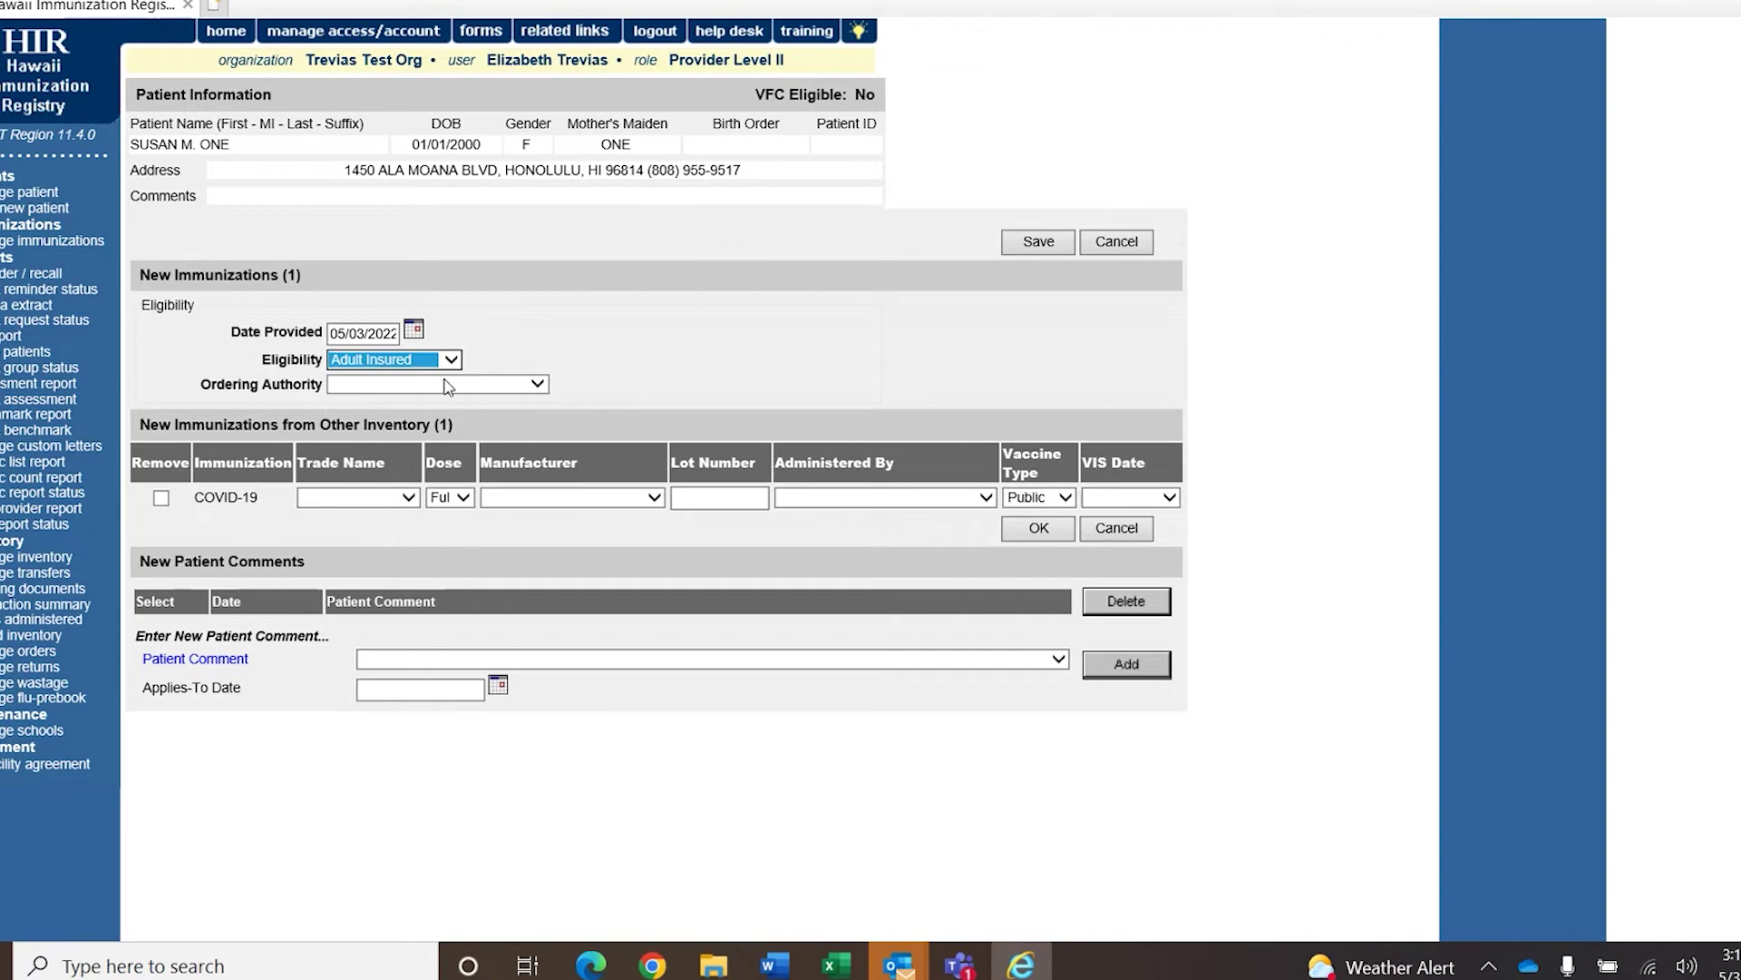
{"action": "left_click", "coordinate": [584, 380]}
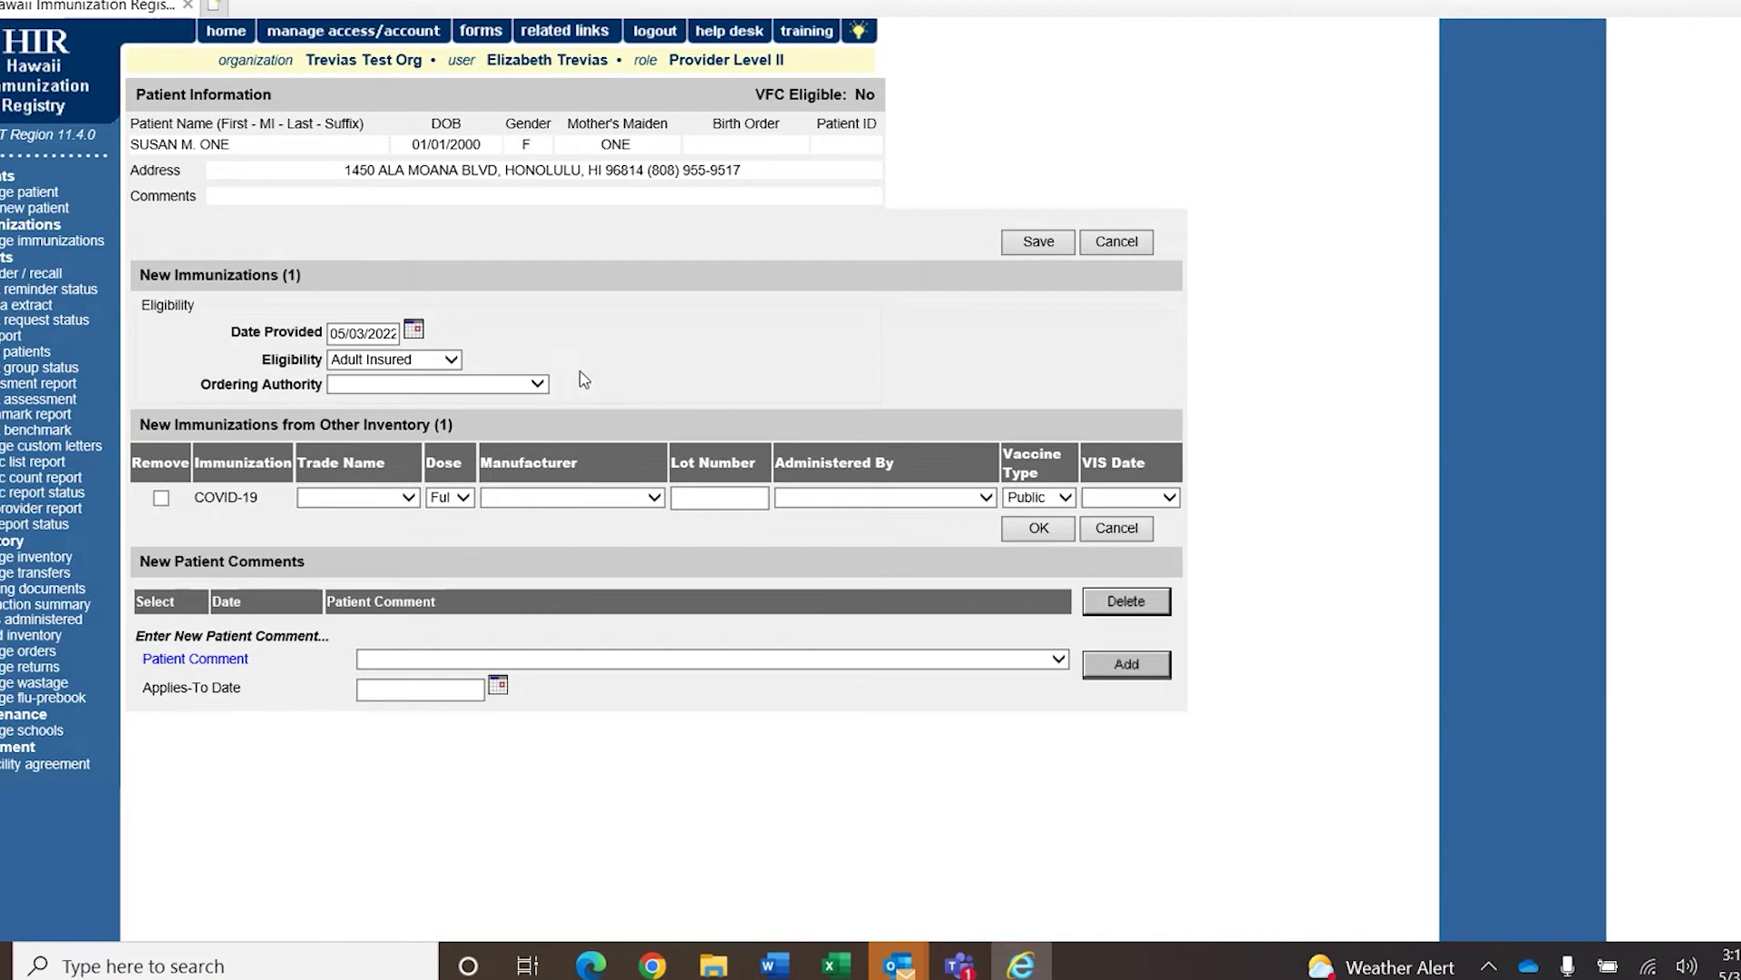
{"action": "left_click", "coordinate": [409, 498]}
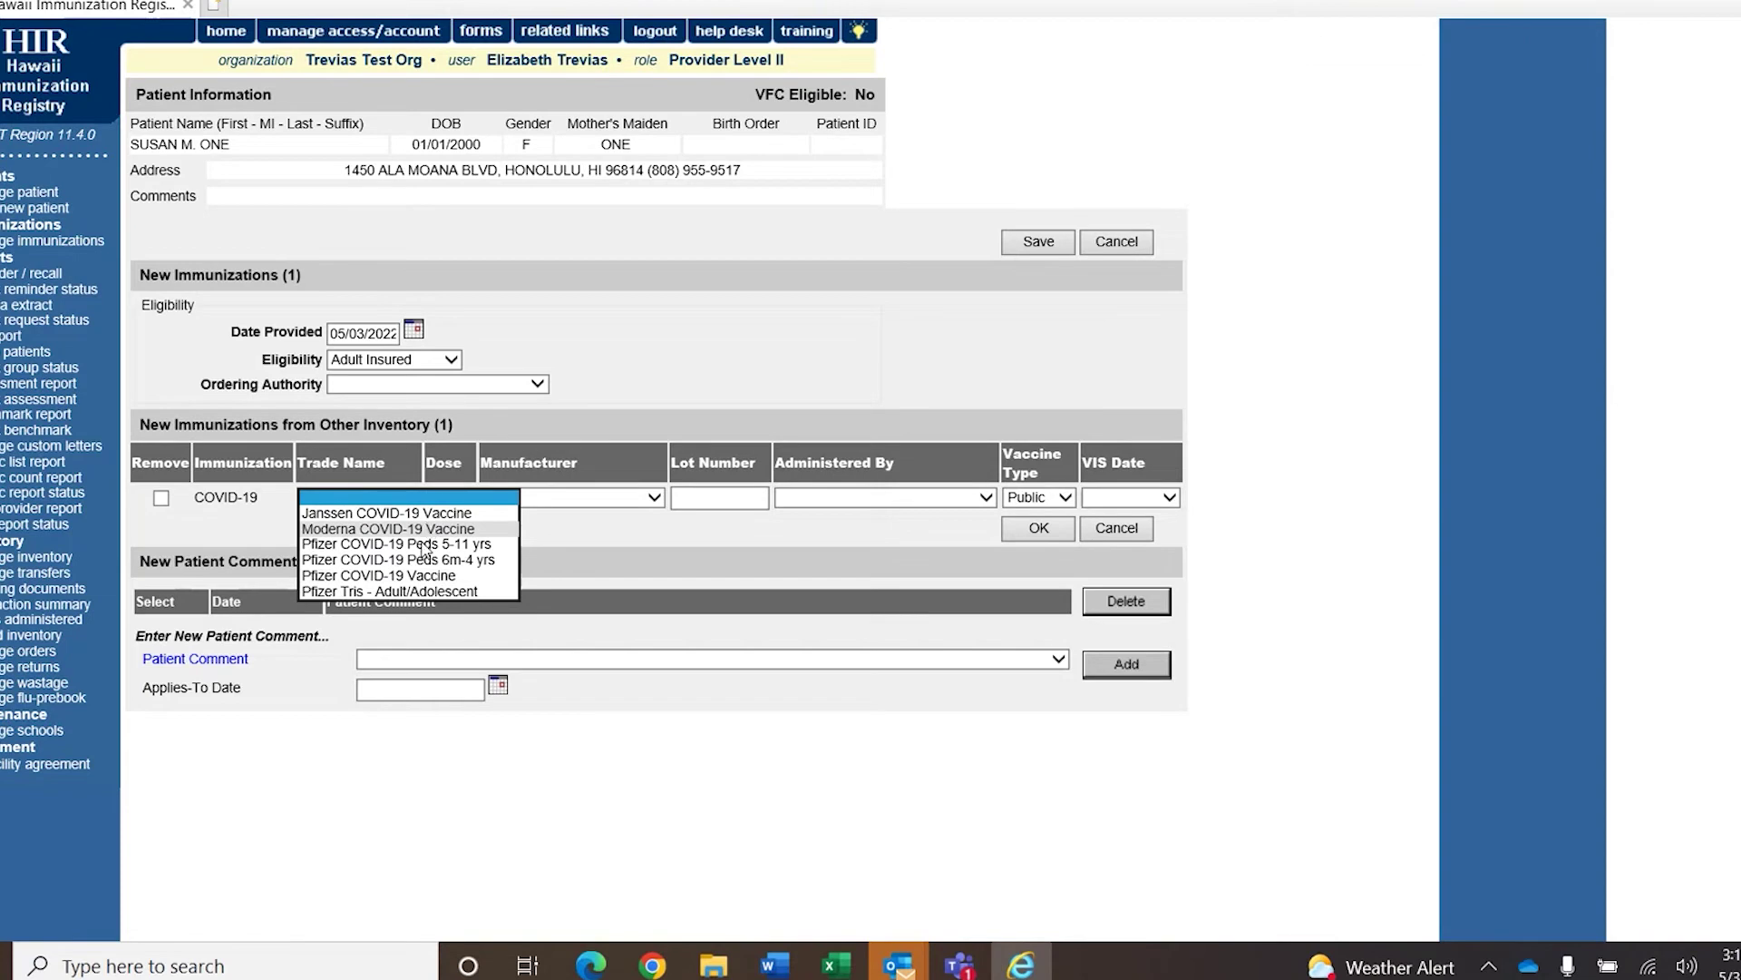
Enter trade name Pfizer COVID-19 Vaccine and lot number 123456, then confirm the dose row.
{"action": "left_click", "coordinate": [424, 577]}
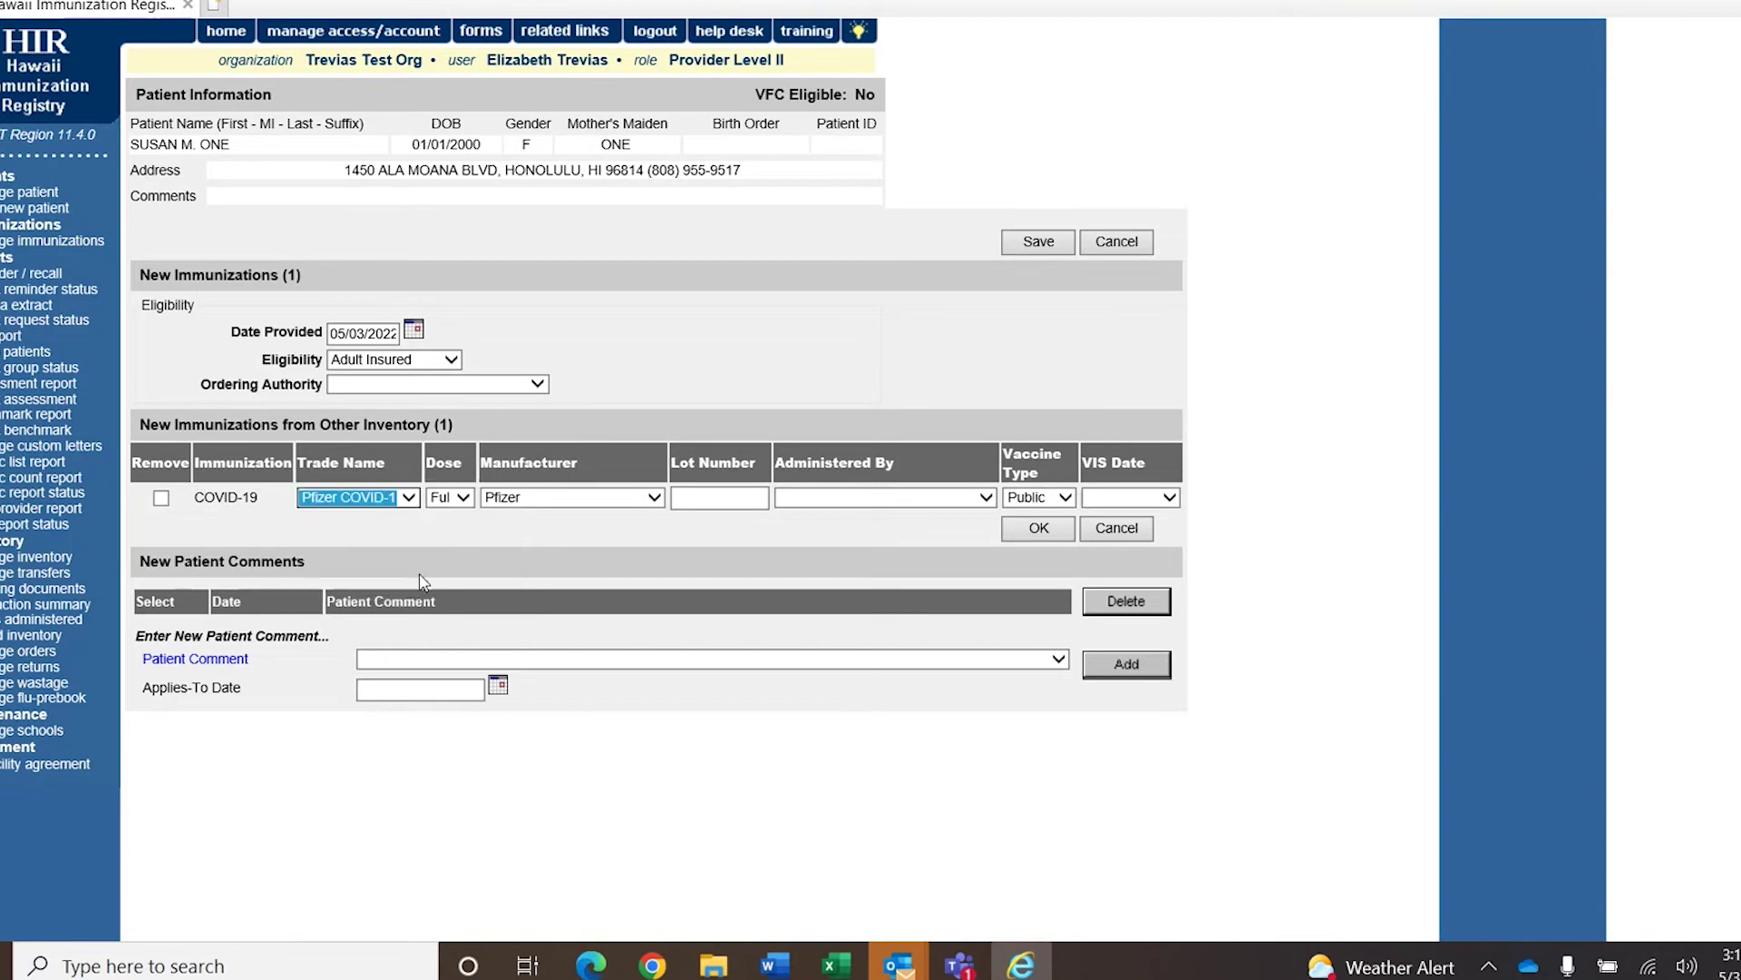
{"action": "left_click", "coordinate": [465, 531]}
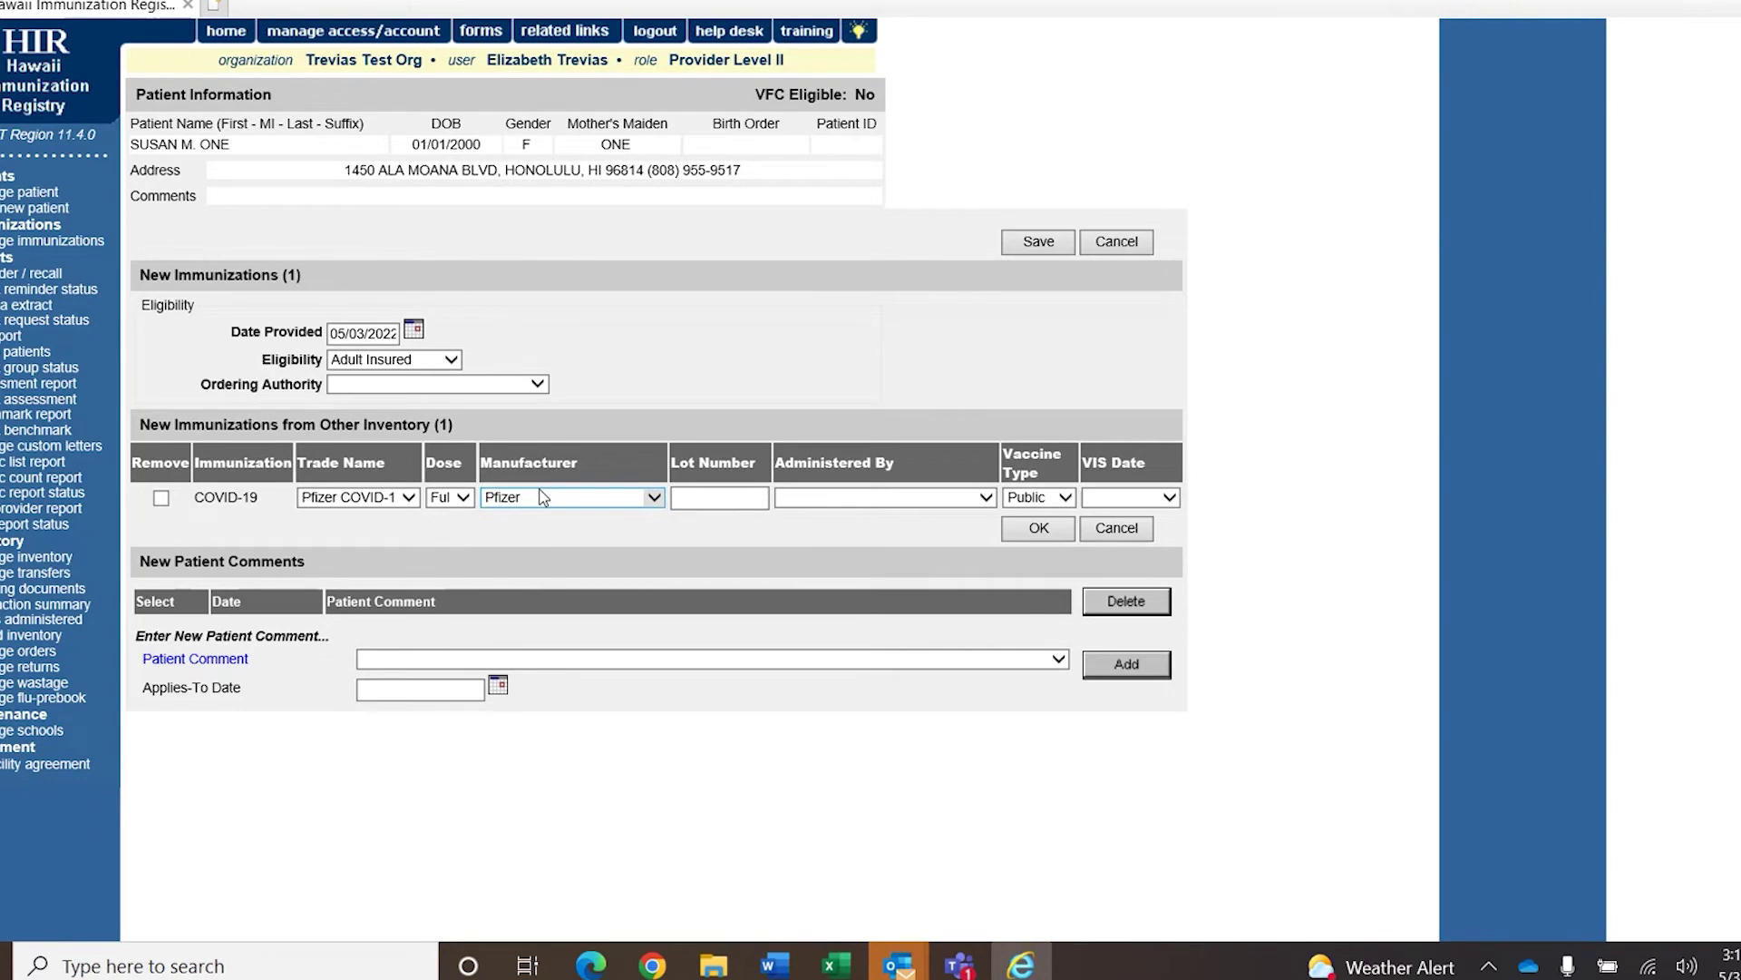
{"action": "left_click", "coordinate": [701, 496]}
{"action": "type", "text": "123456"}
{"action": "left_click", "coordinate": [982, 504]}
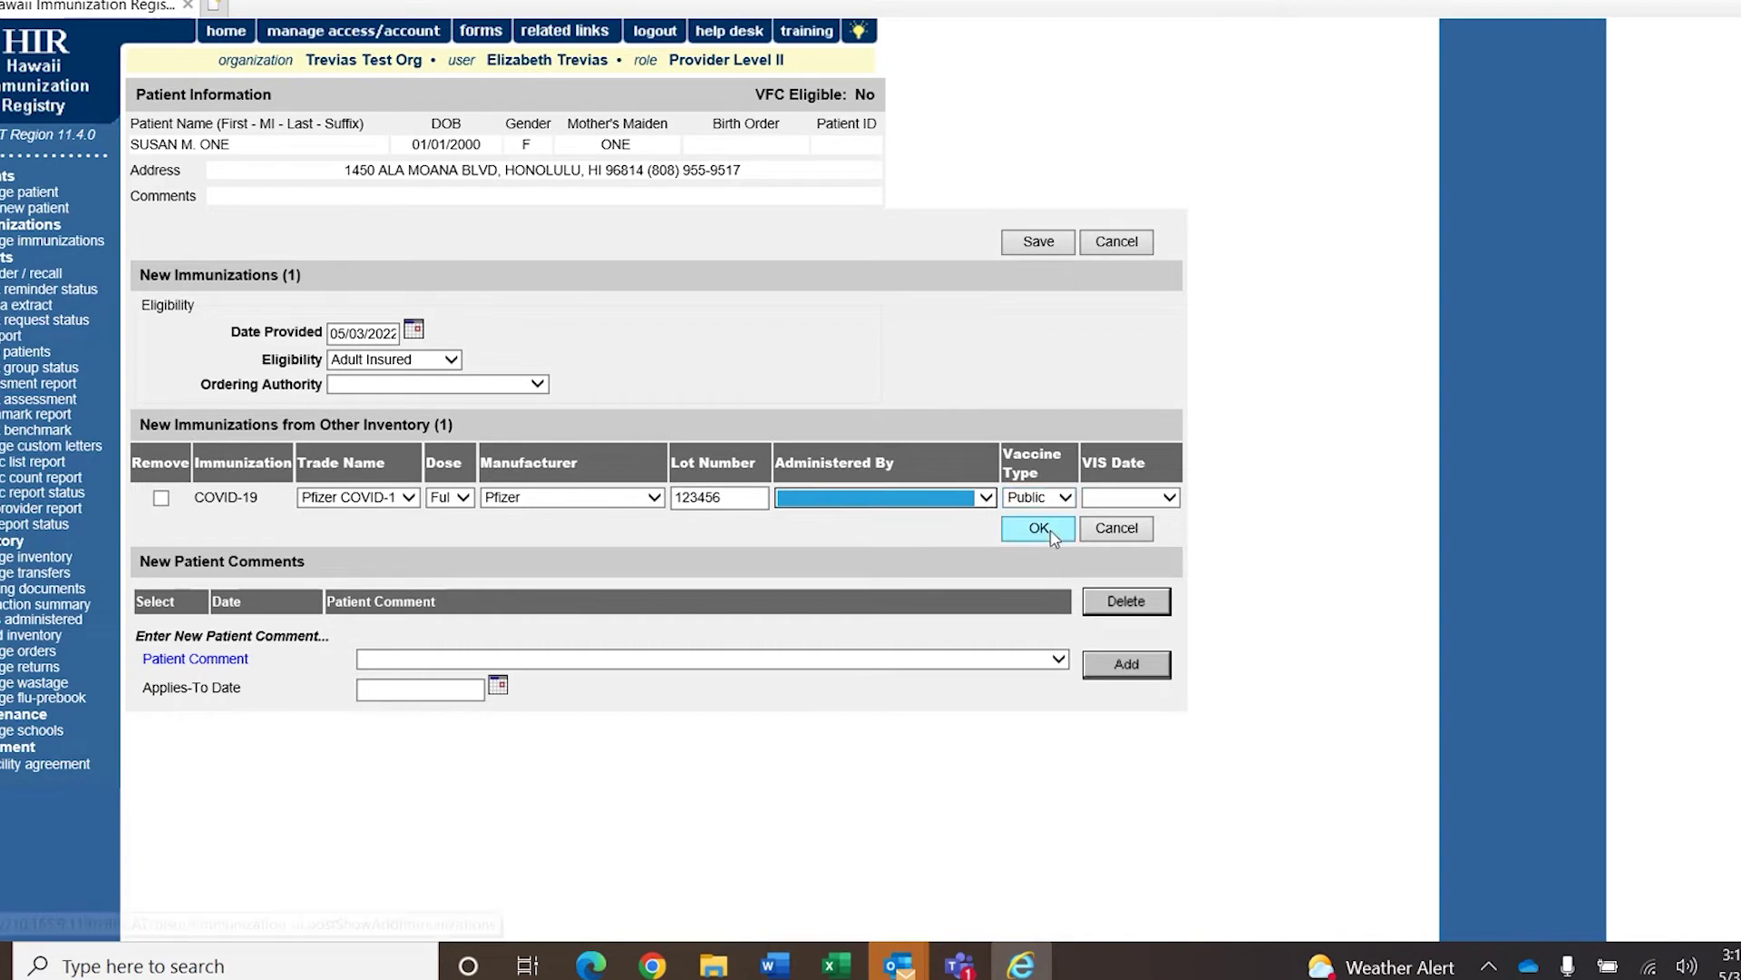
{"action": "left_click", "coordinate": [1041, 528]}
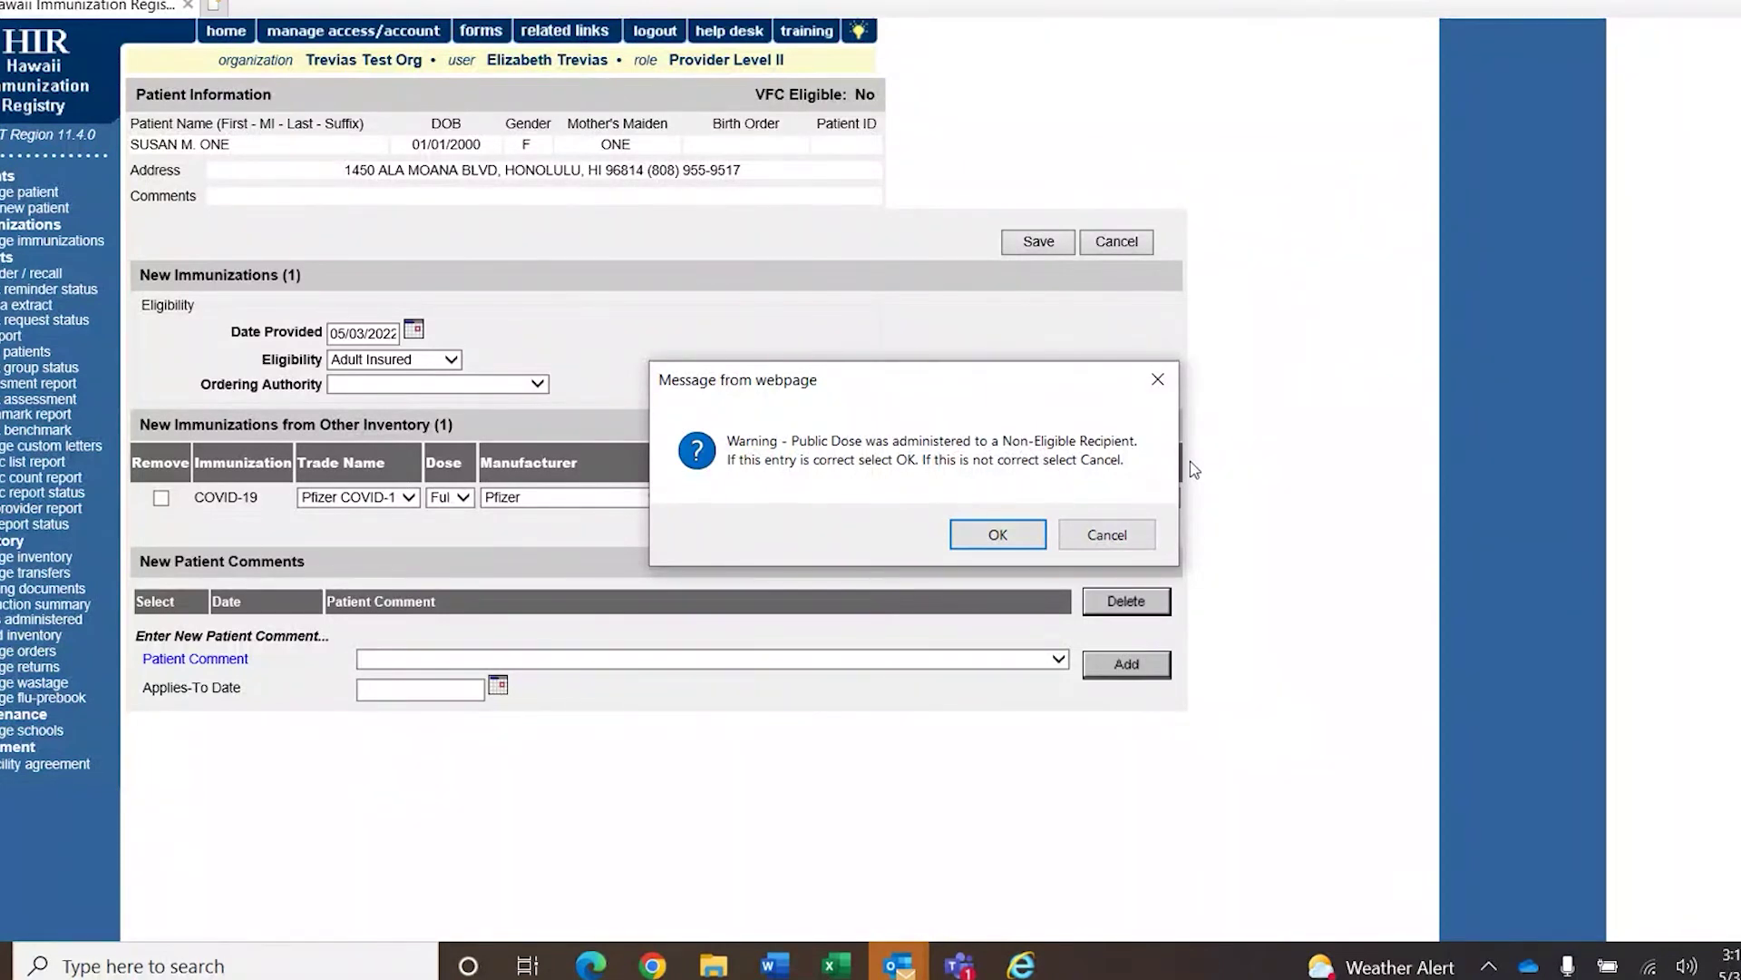
Accept the public-dose warning so the 05/03/2022 Pfizer dose saves as 1 of 2.
{"action": "left_click", "coordinate": [998, 534]}
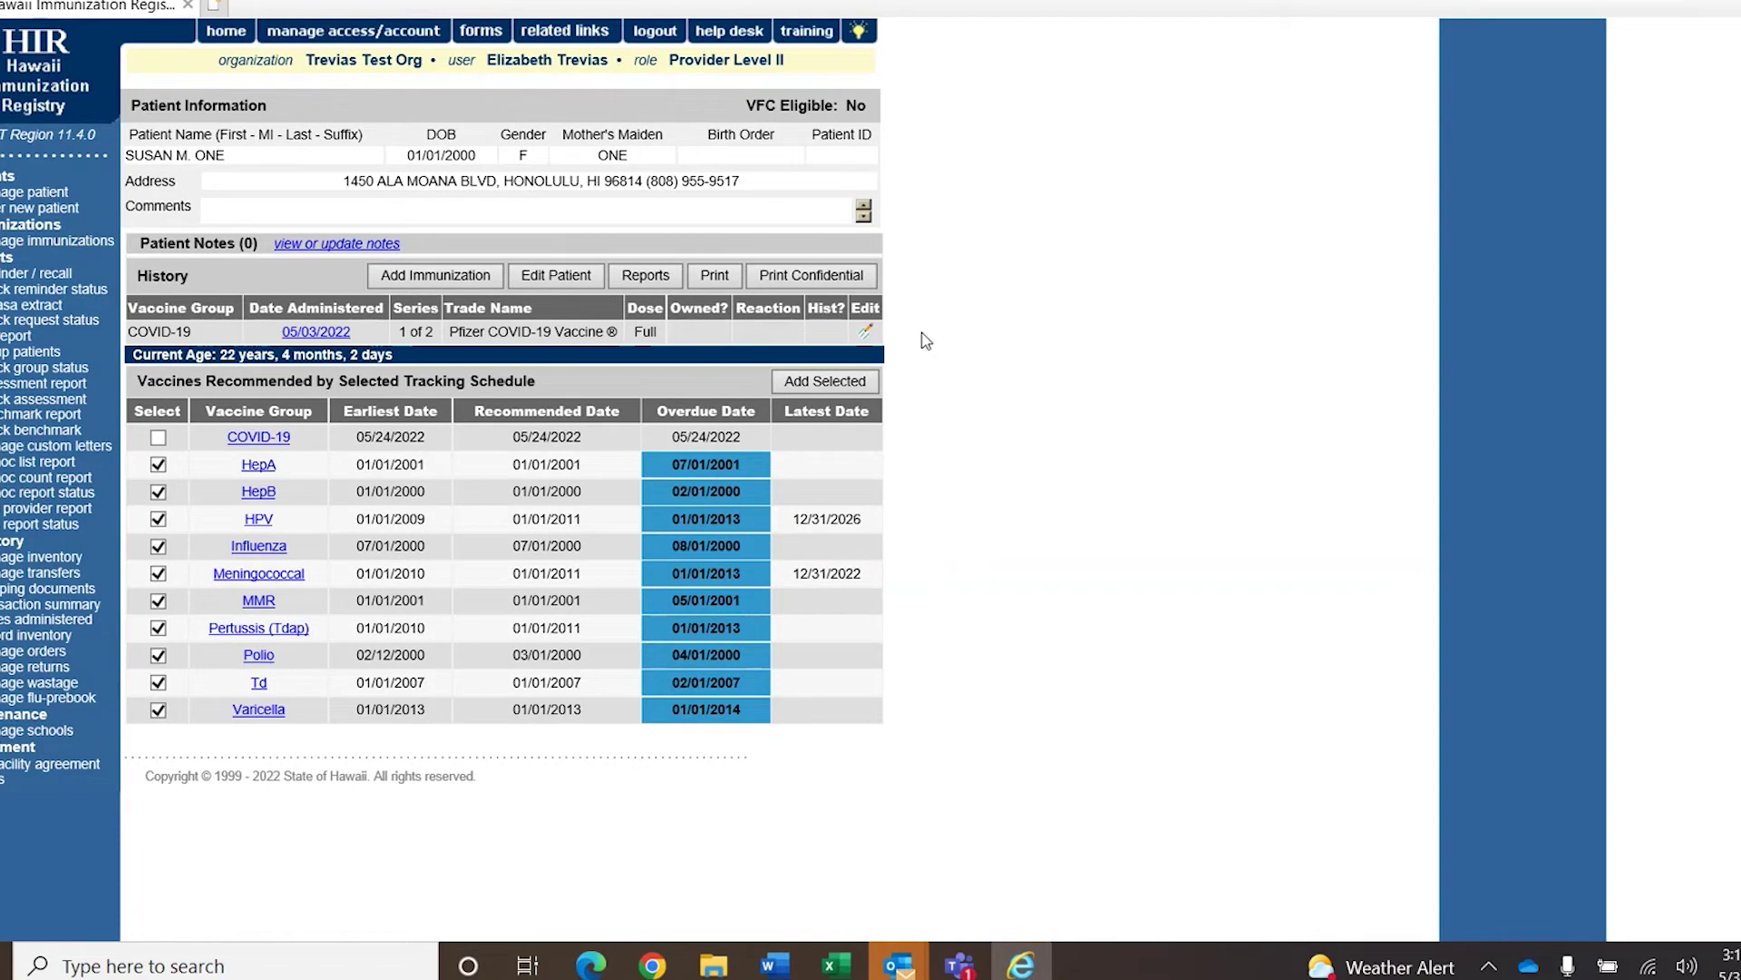
Edit the Pfizer COVID-19 dose to record body site left arm and route intramuscular.
{"action": "left_click", "coordinate": [867, 334]}
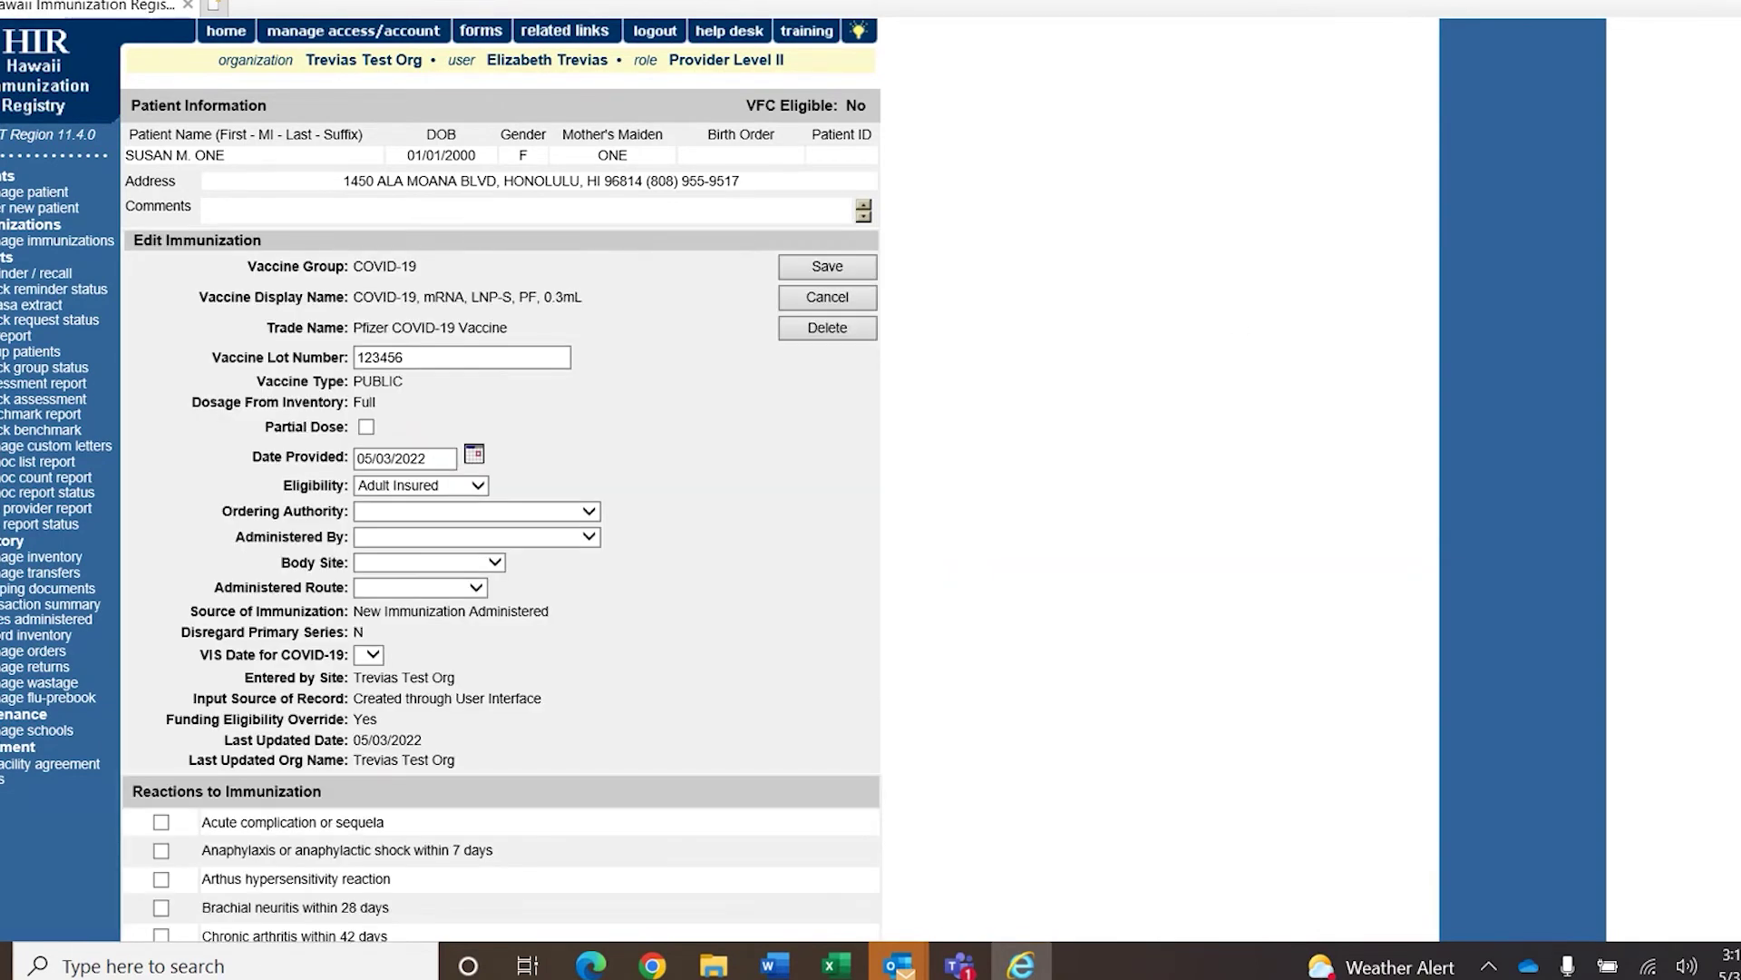
{"action": "scroll", "coordinate": [502, 508], "scroll_direction": "down", "scroll_amount": 3}
{"action": "scroll", "coordinate": [502, 508], "scroll_direction": "up", "scroll_amount": 2}
{"action": "left_click", "coordinate": [443, 459]}
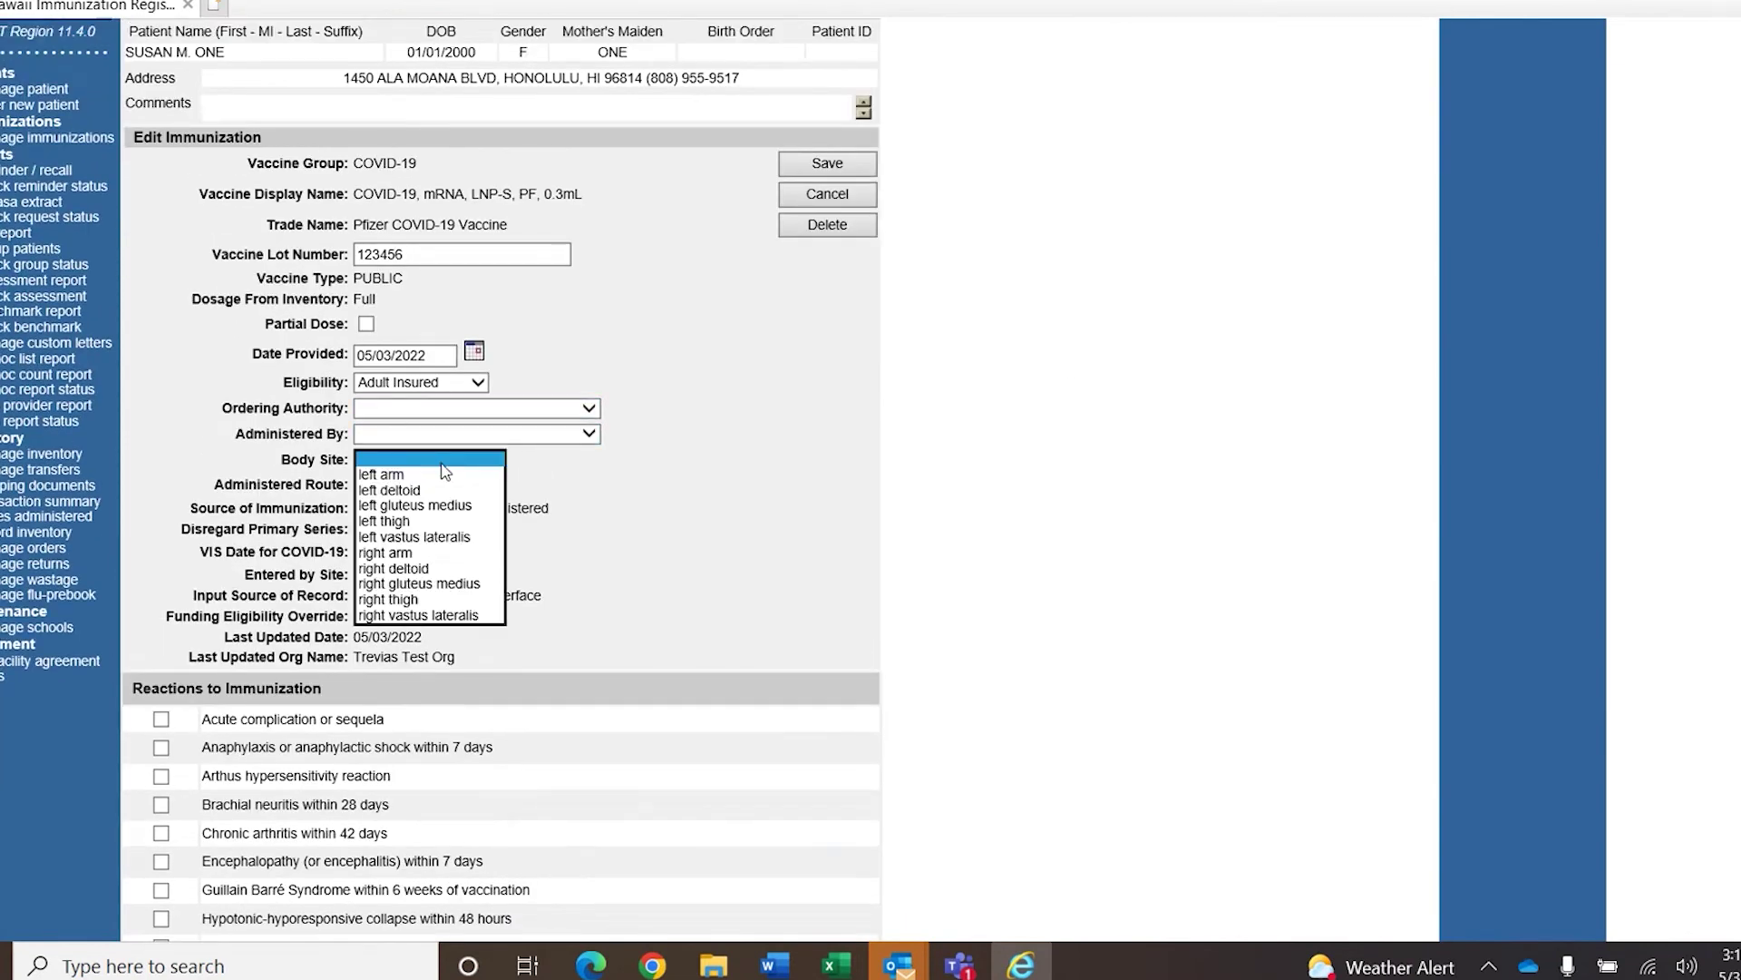
{"action": "left_click", "coordinate": [436, 475]}
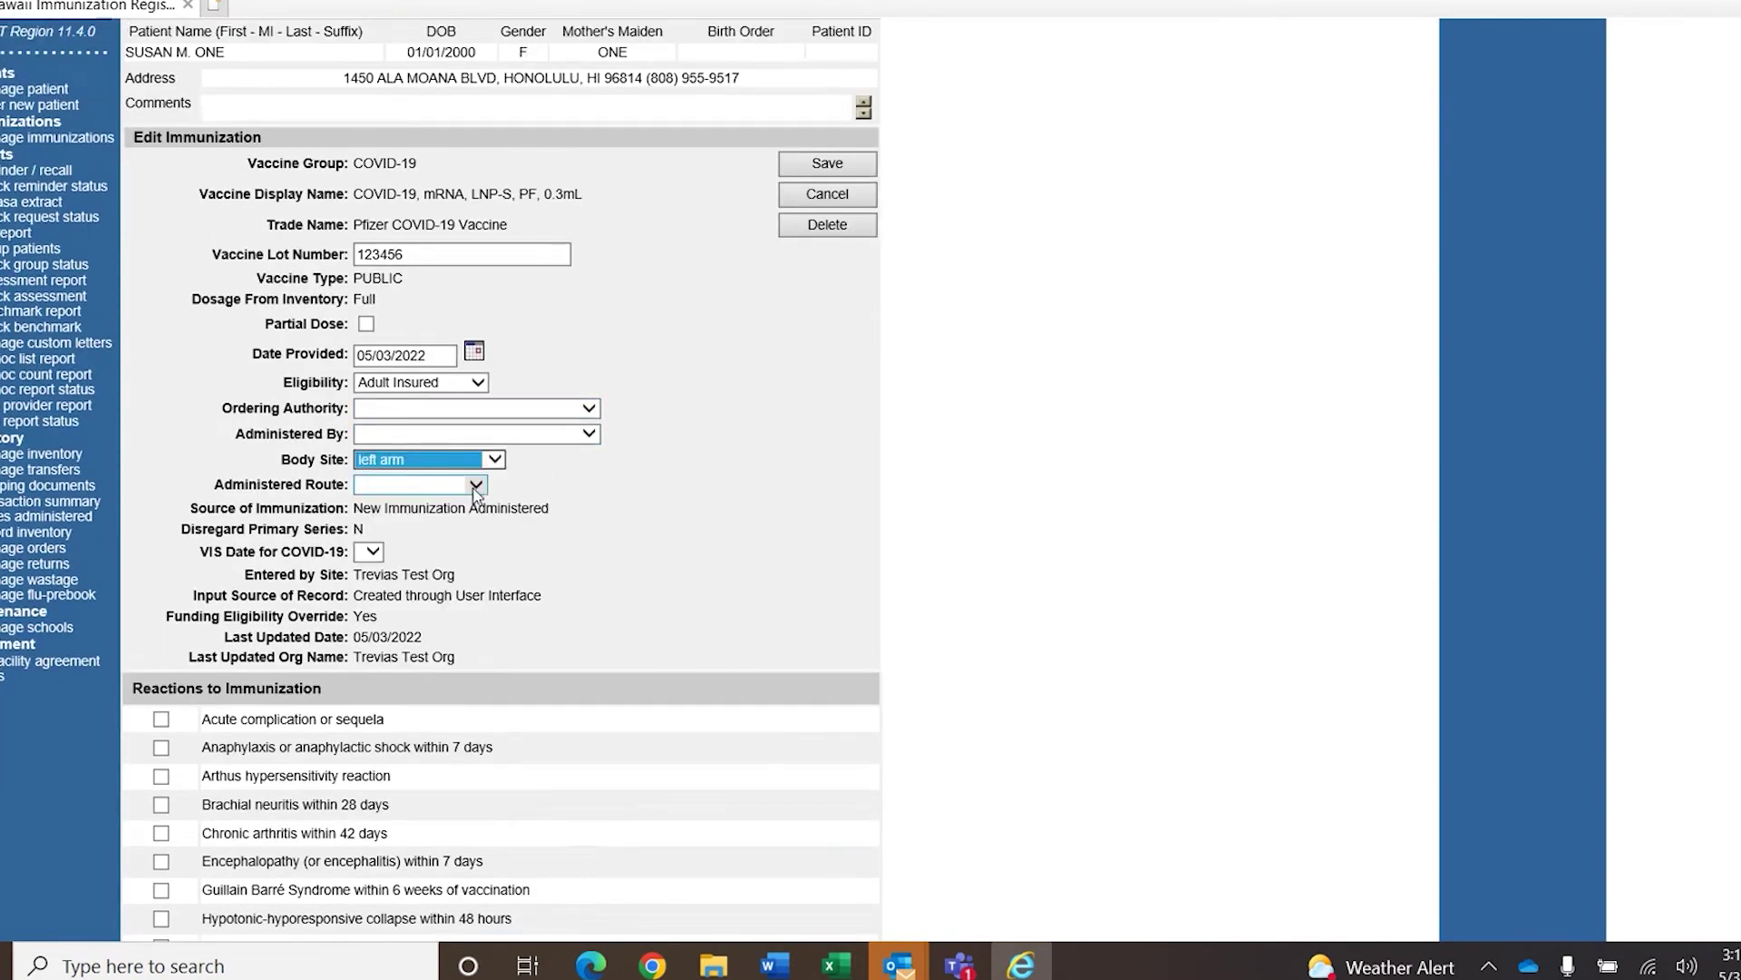
{"action": "left_click", "coordinate": [475, 486]}
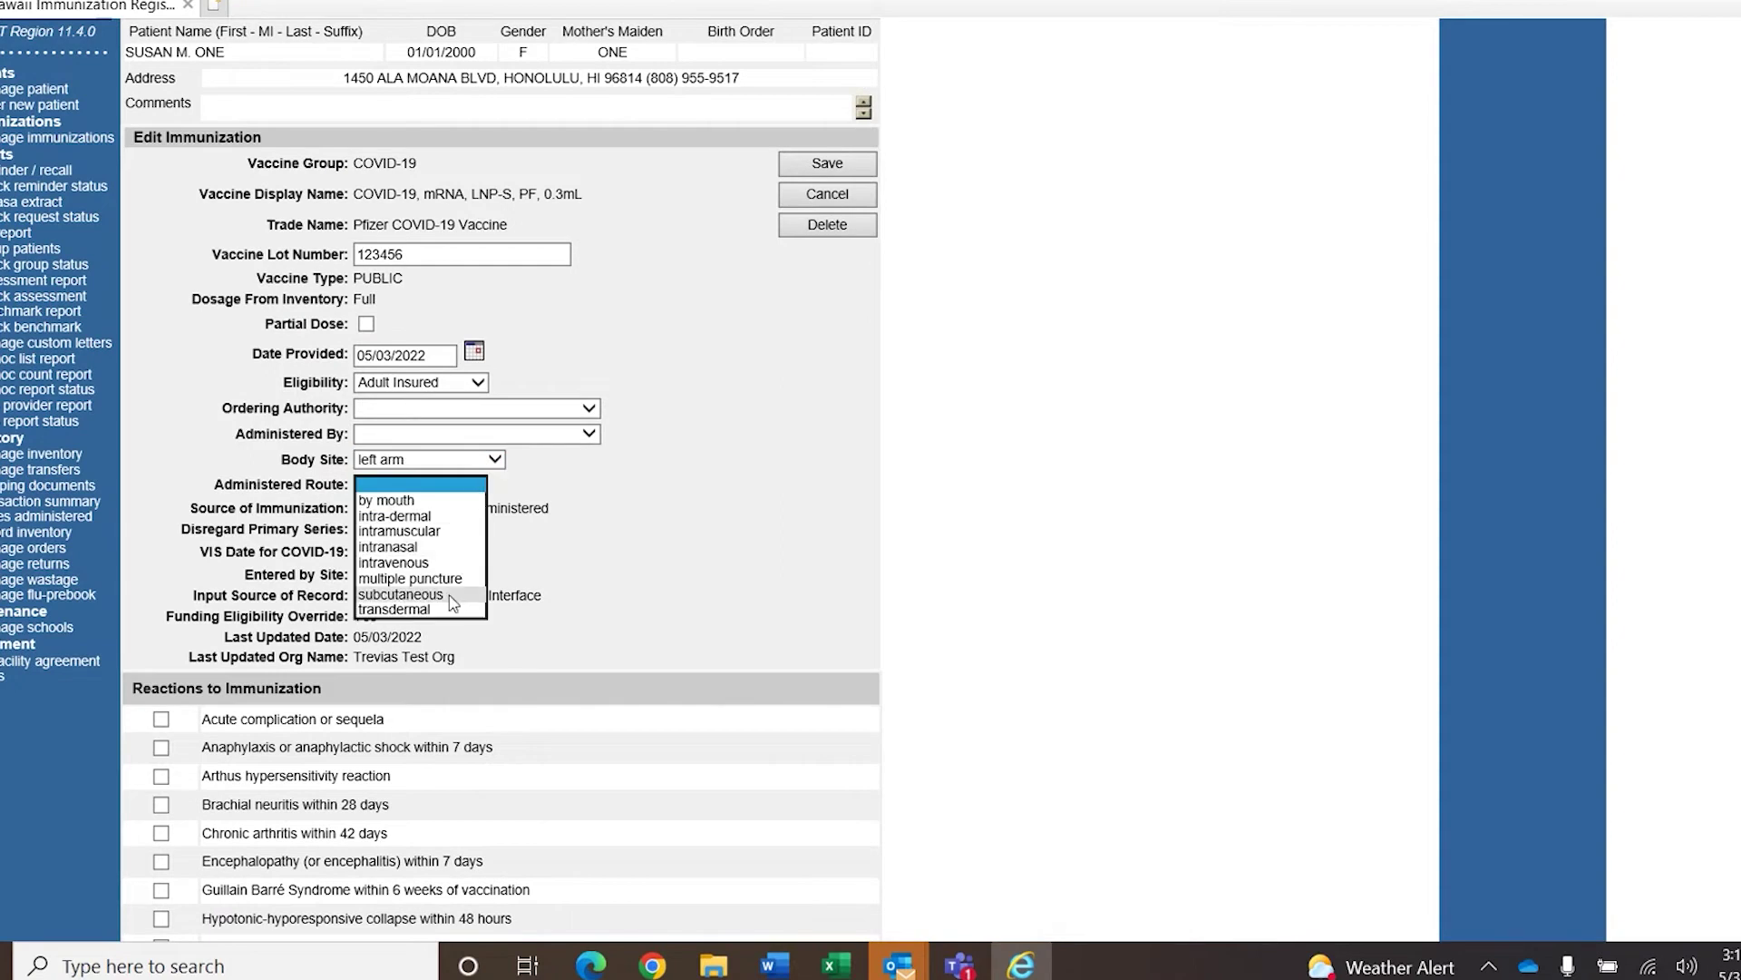
{"action": "left_click", "coordinate": [426, 532]}
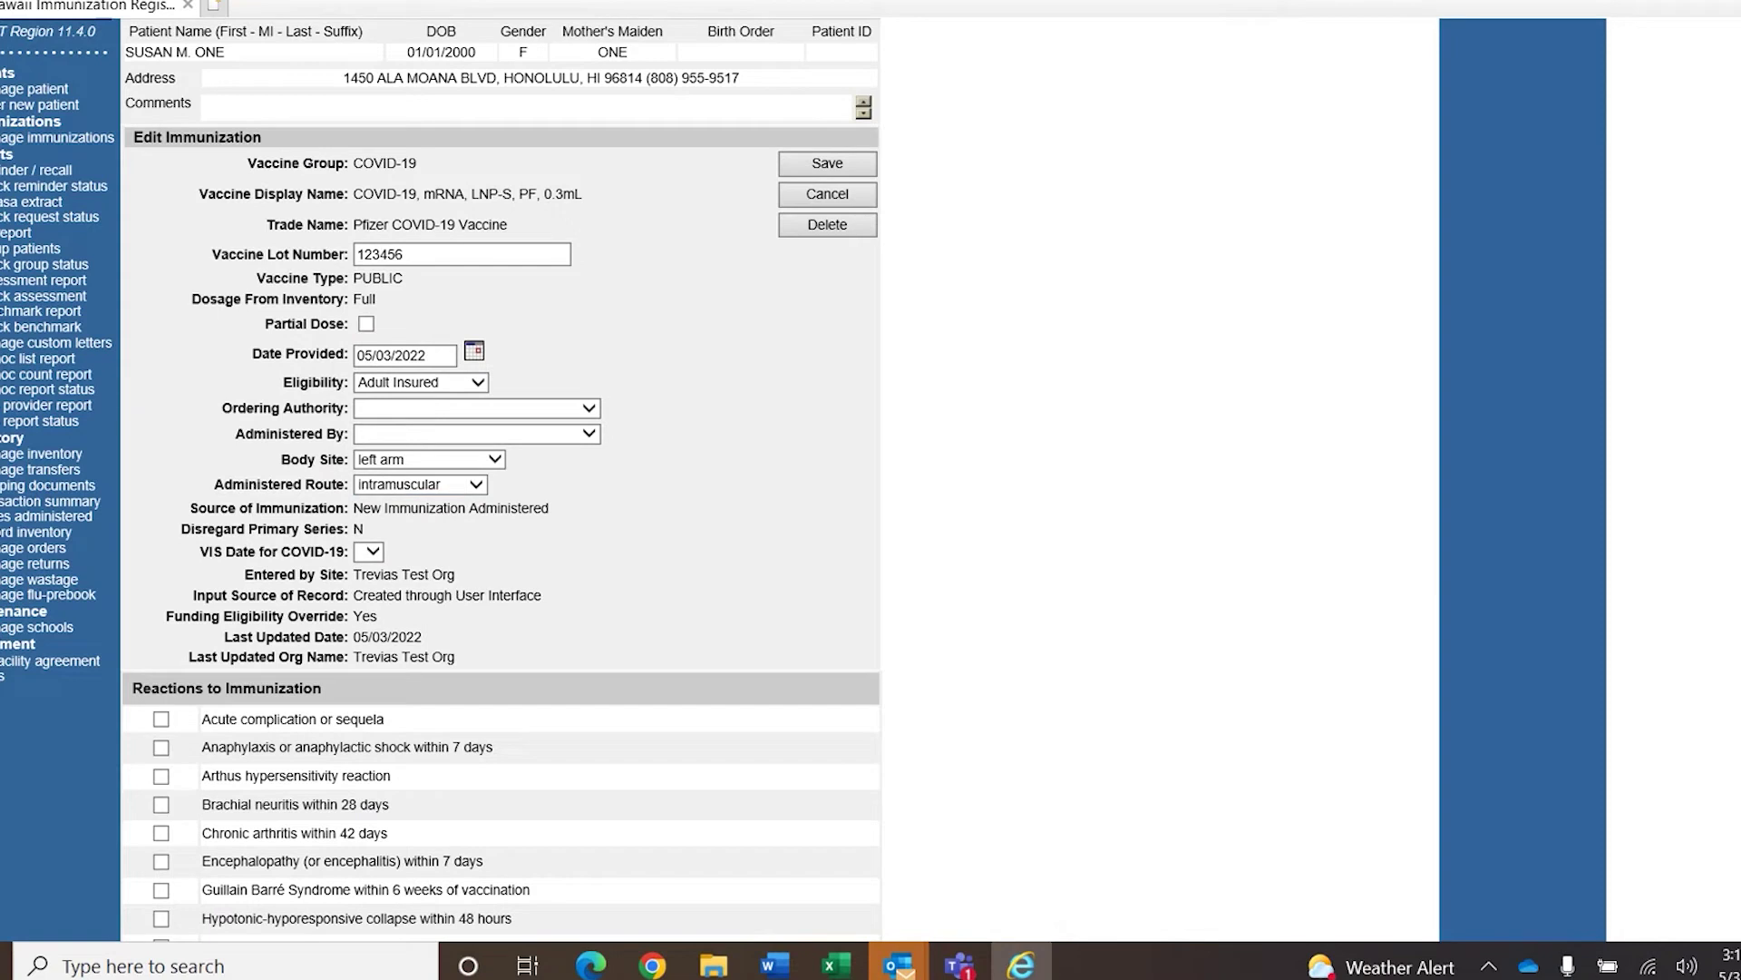
{"action": "left_click", "coordinate": [819, 167]}
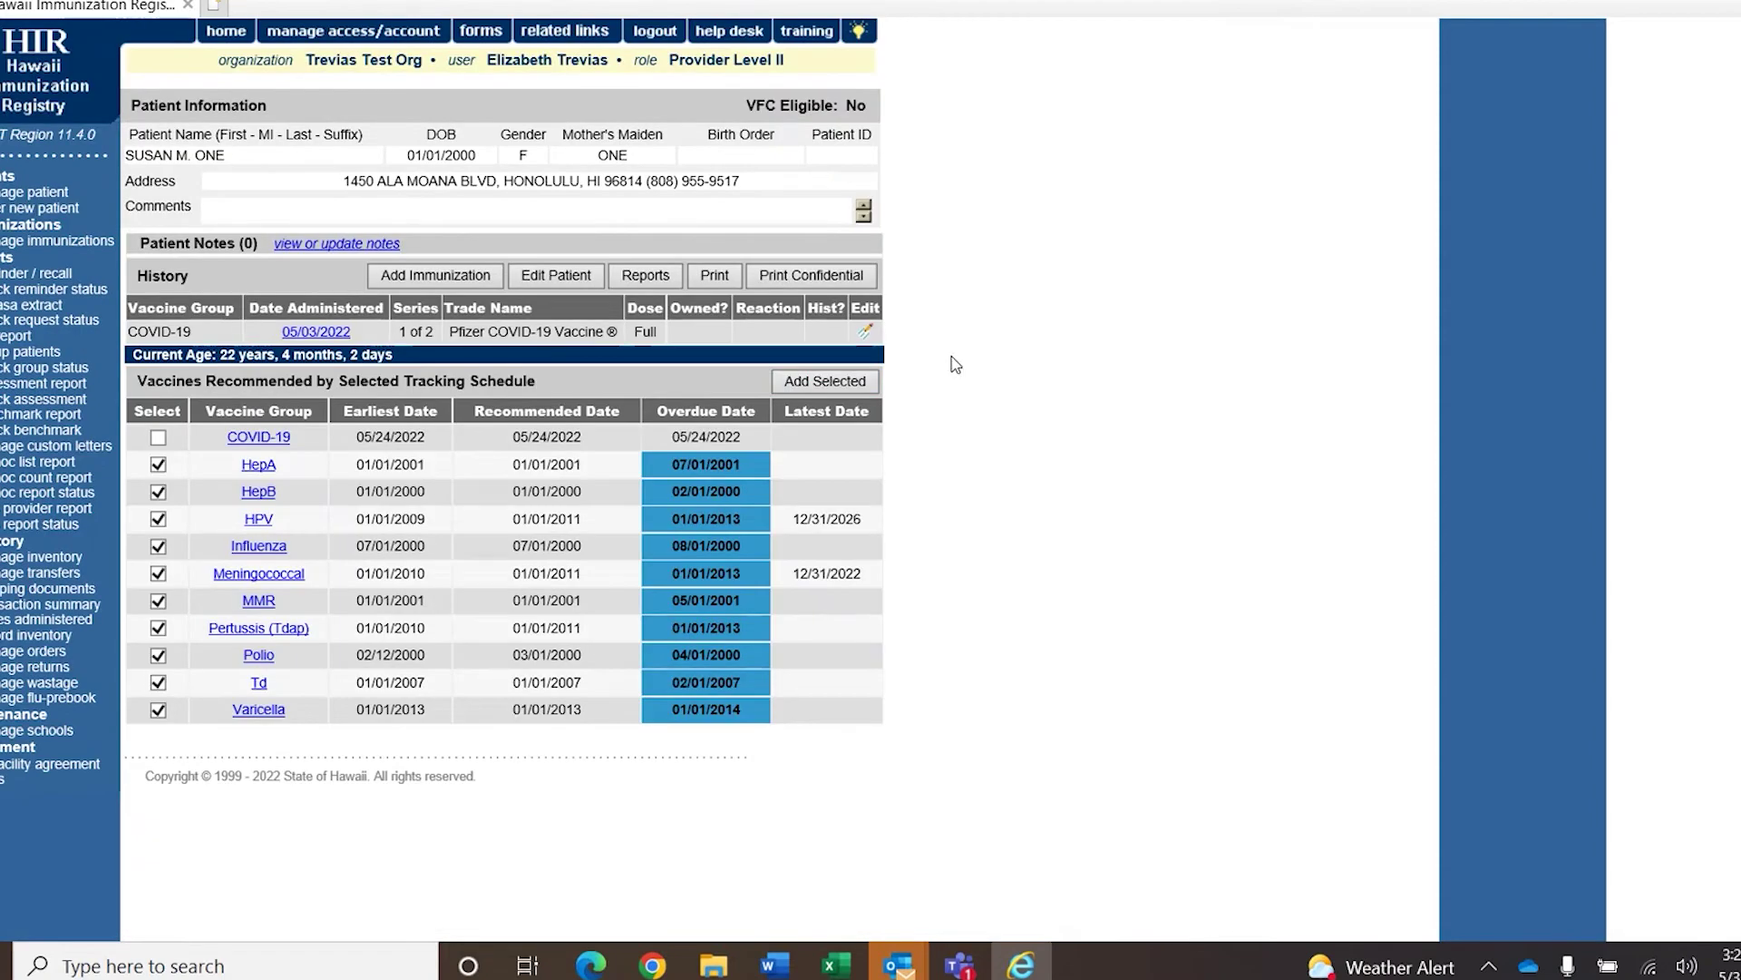
Start adding another immunization and place the cursor in the COVID-19 Hist # field.
{"action": "left_click", "coordinate": [405, 281]}
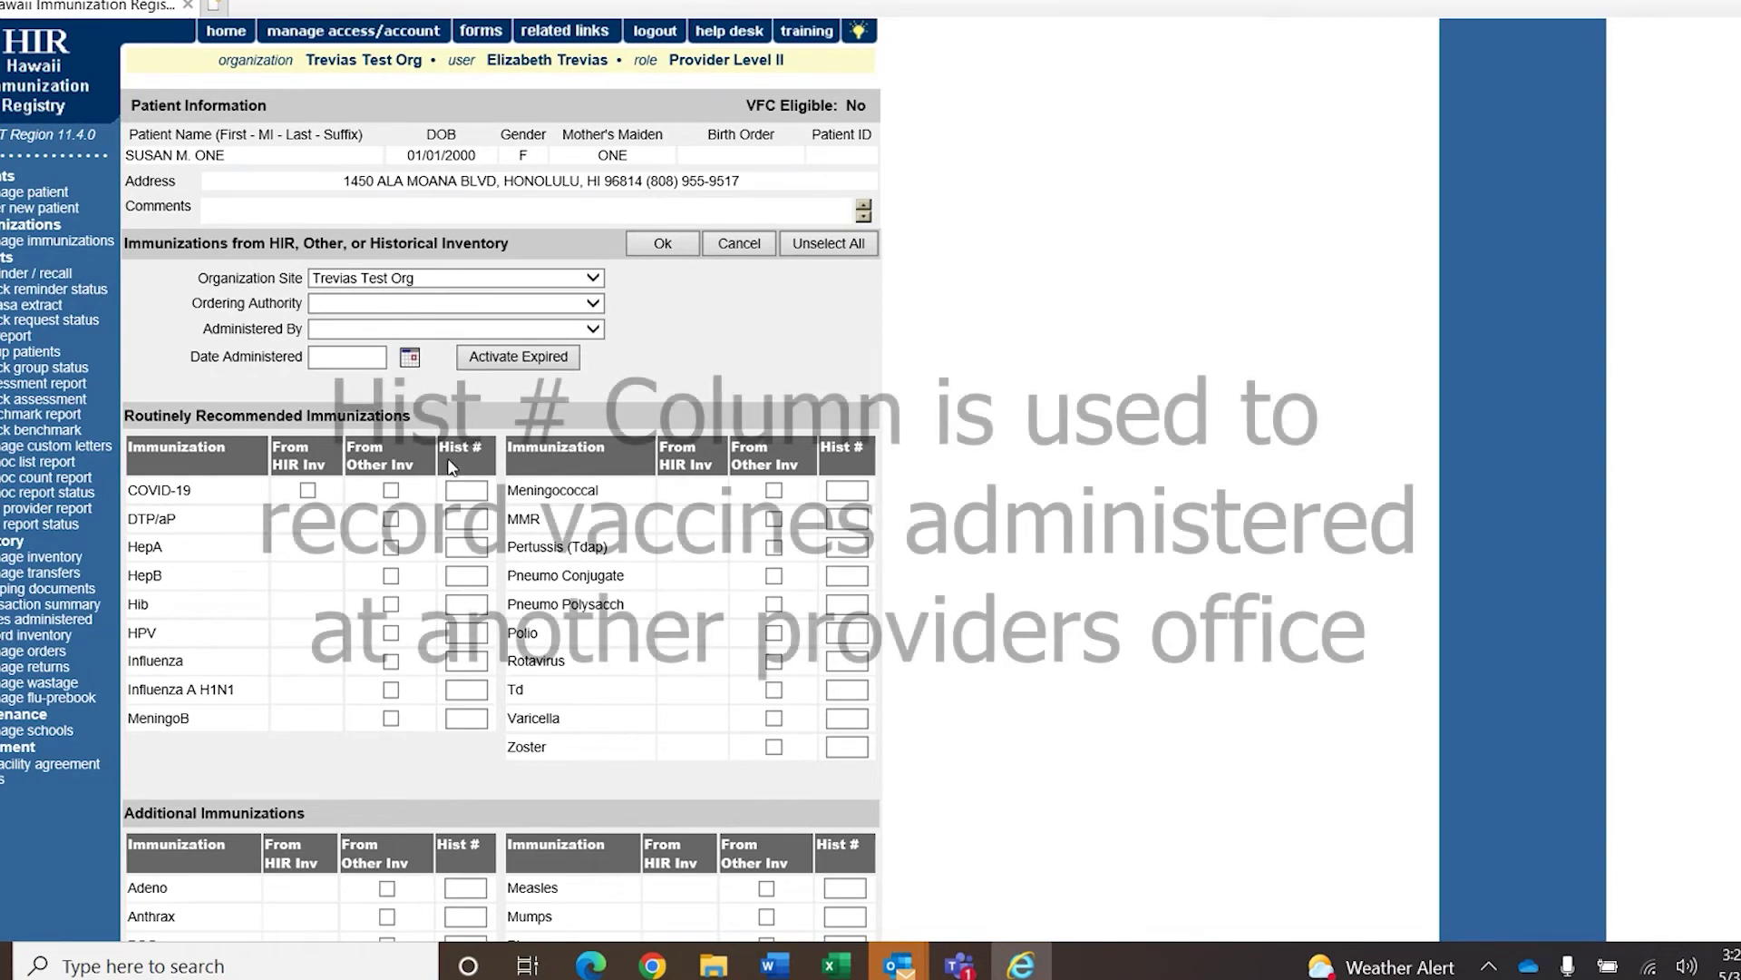
{"action": "left_click_drag", "start_coordinate": [482, 444], "coordinate": [450, 447]}
{"action": "left_click", "coordinate": [496, 457]}
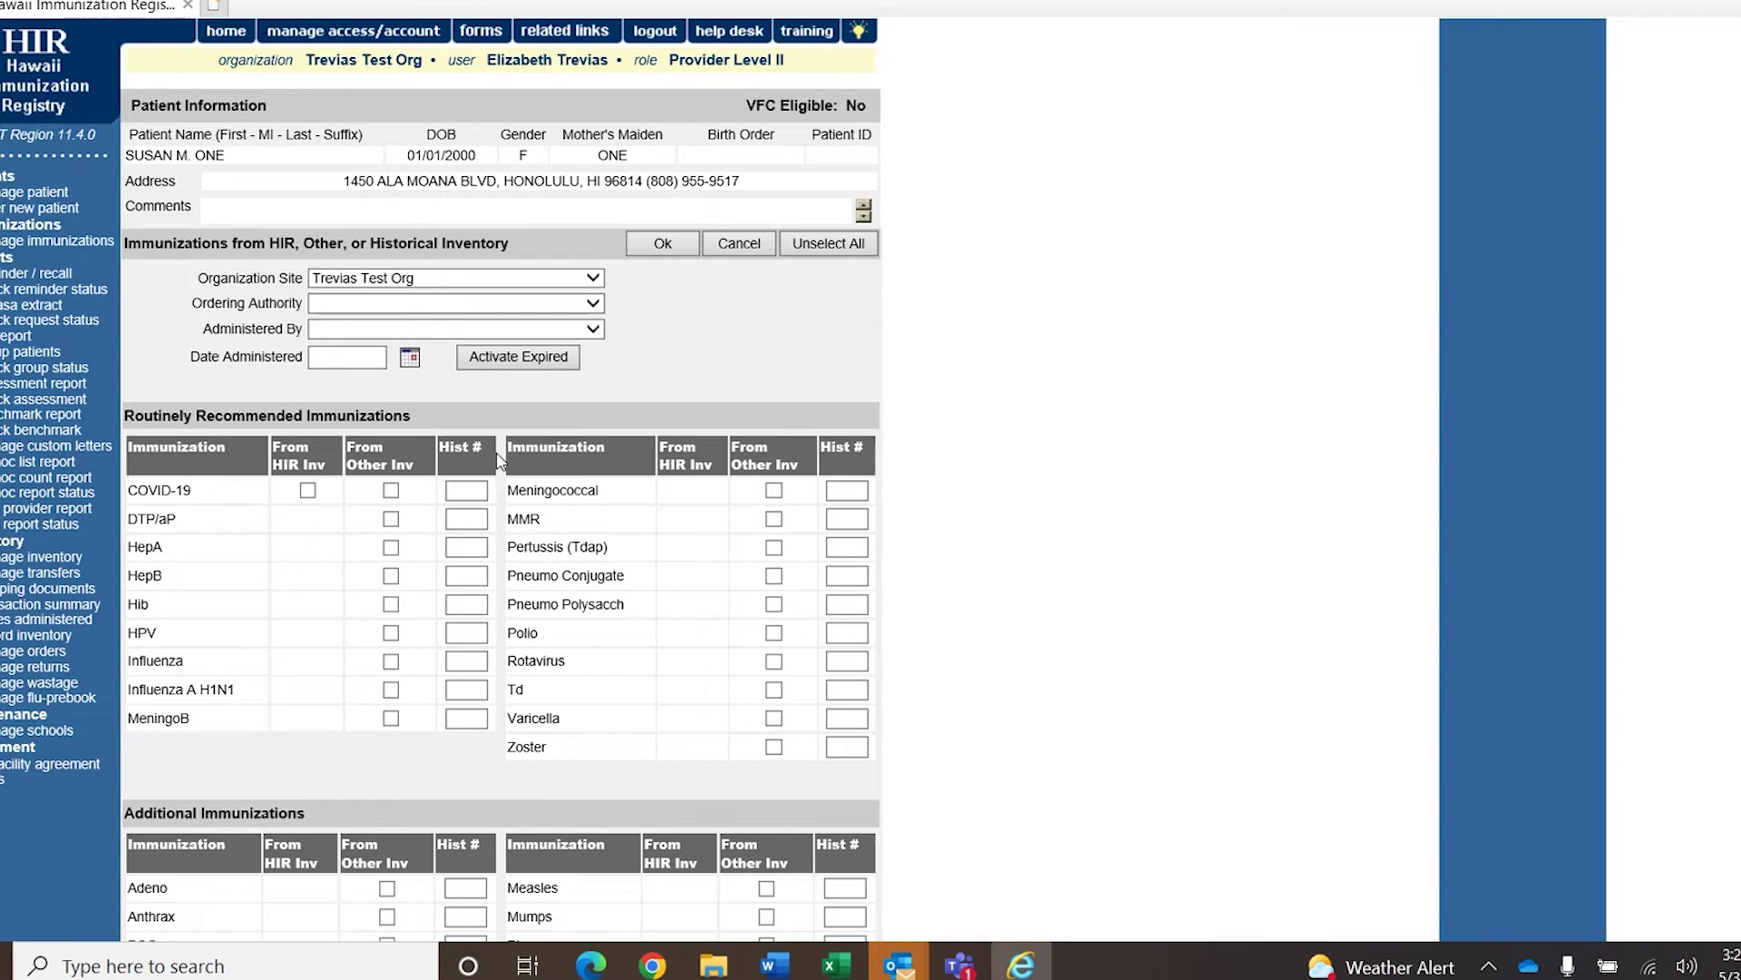
{"action": "left_click", "coordinate": [482, 484]}
Request one historical COVID-19 dose, dated 04/03/2022, with trade name Pfizer COVID-19 Vaccine.
{"action": "left_click", "coordinate": [481, 485]}
{"action": "type", "text": "1"}
{"action": "left_click", "coordinate": [663, 245]}
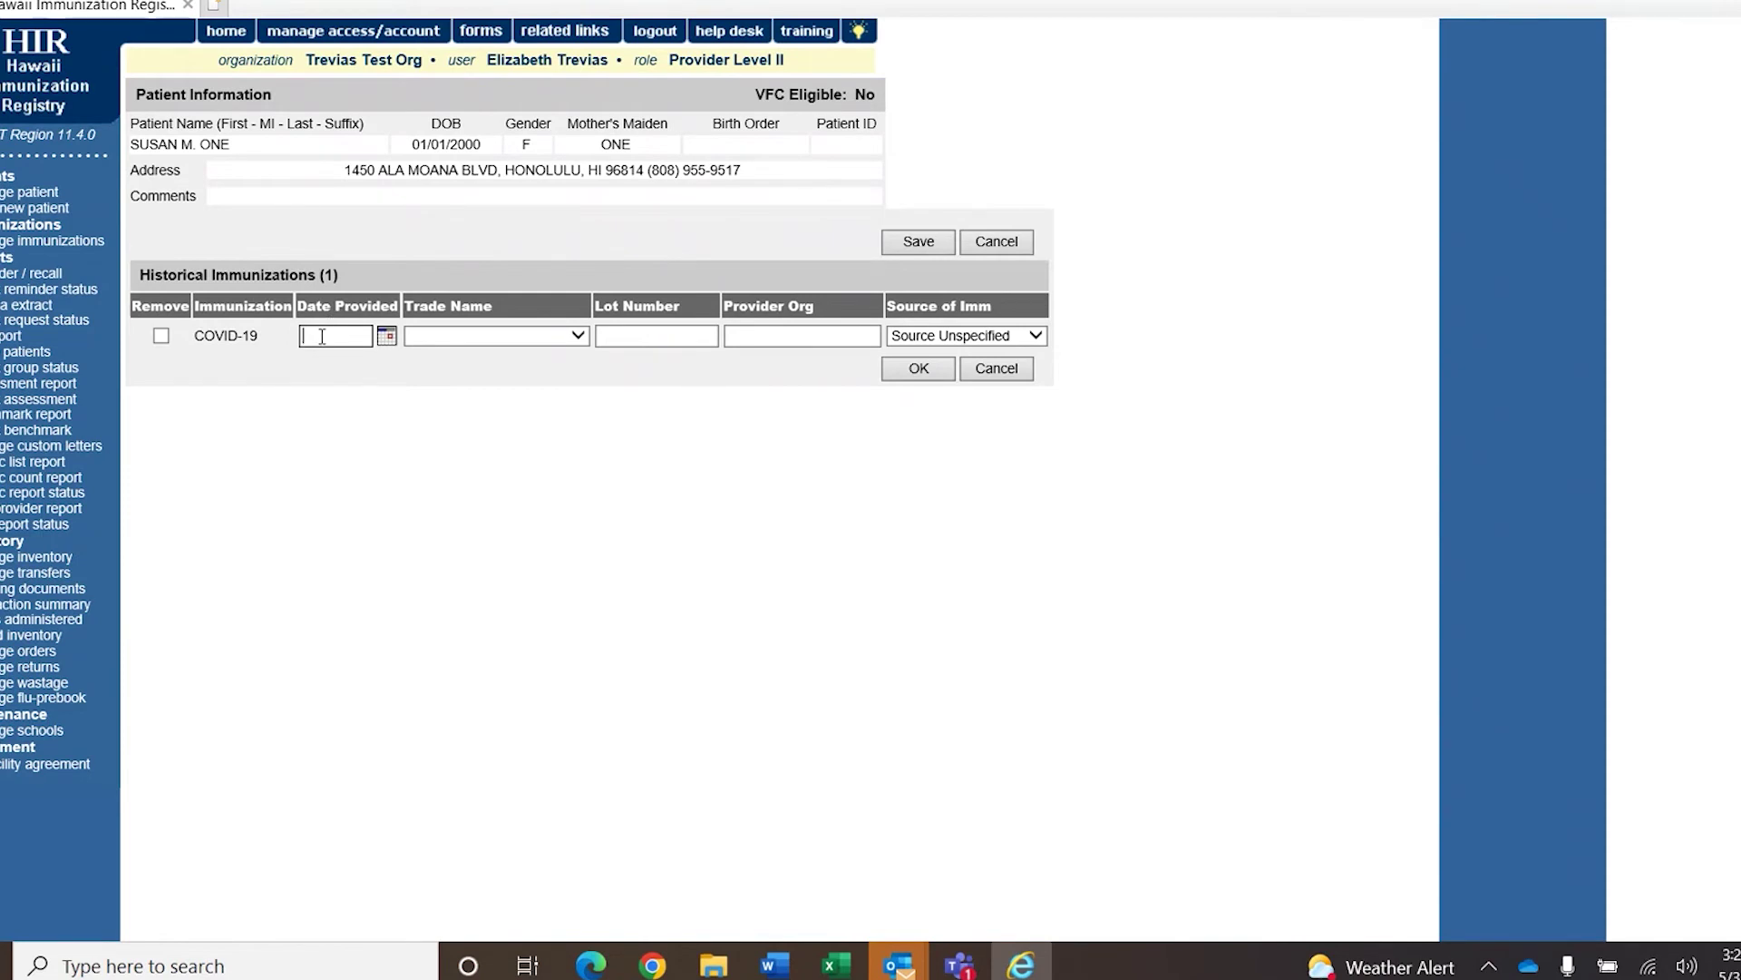
{"action": "type", "text": "04/03/2022"}
{"action": "left_click", "coordinate": [493, 337]}
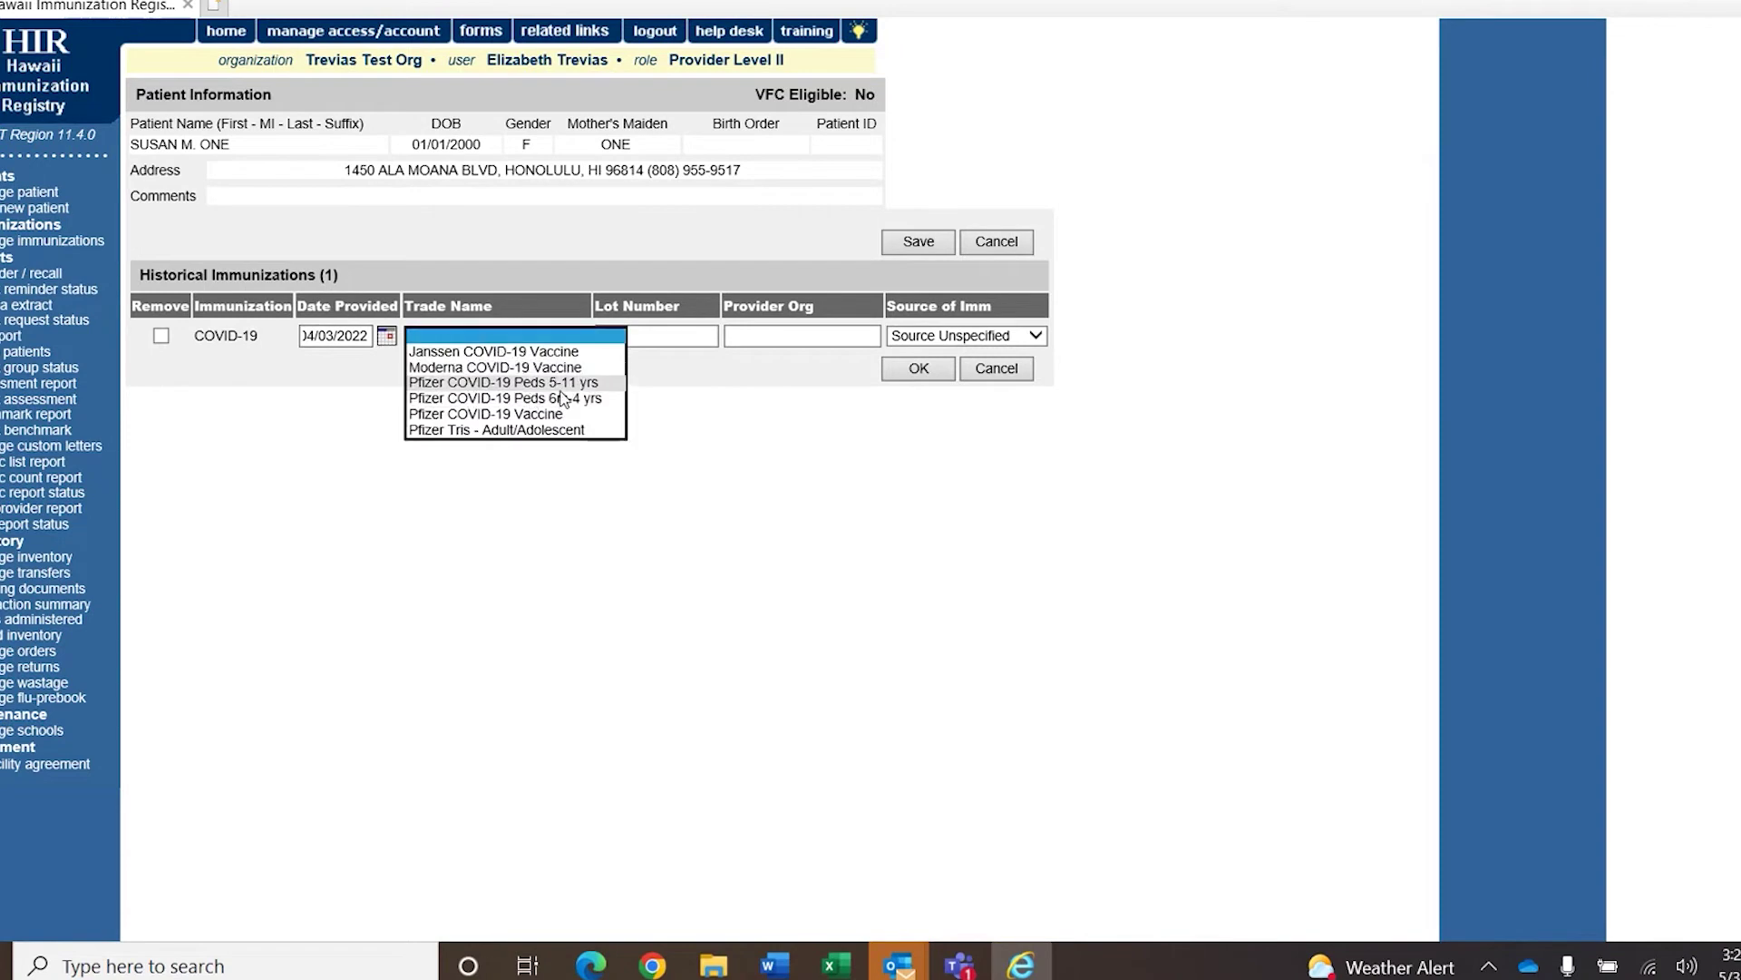
{"action": "left_click", "coordinate": [603, 416]}
Enter lot 22222, the provider organisation's name, and source Other Provider.
{"action": "left_click", "coordinate": [642, 337]}
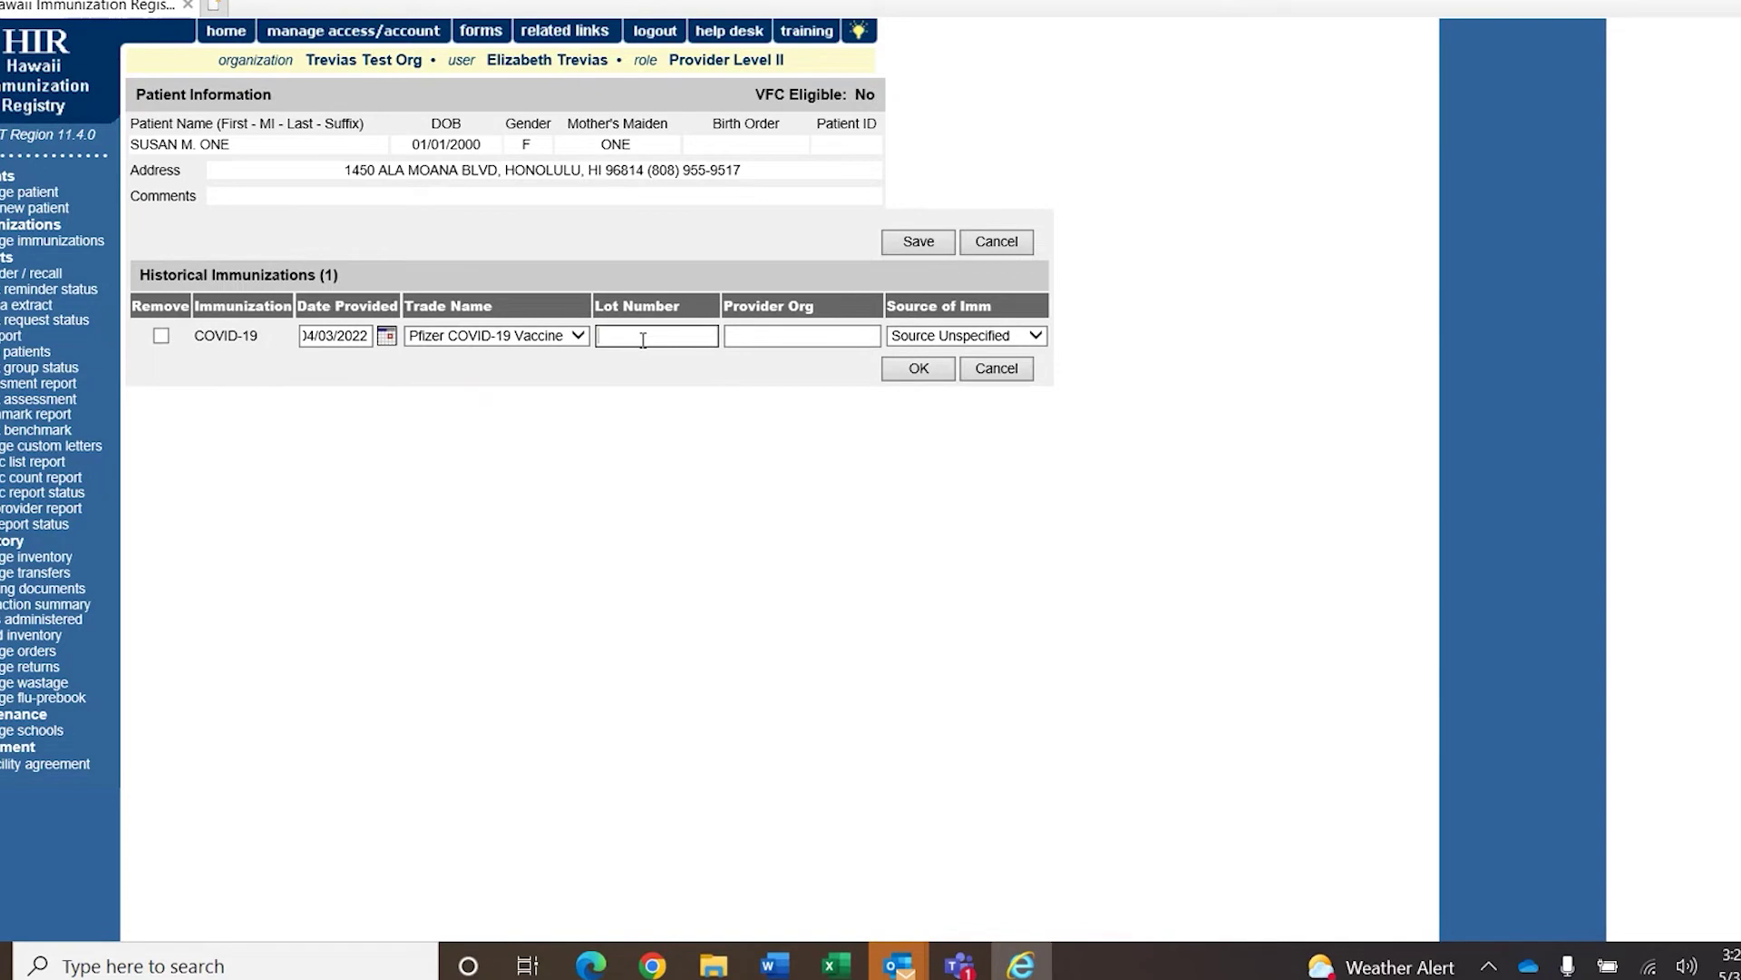
{"action": "type", "text": "22222"}
{"action": "left_click", "coordinate": [755, 335]}
{"action": "left_click", "coordinate": [756, 335]}
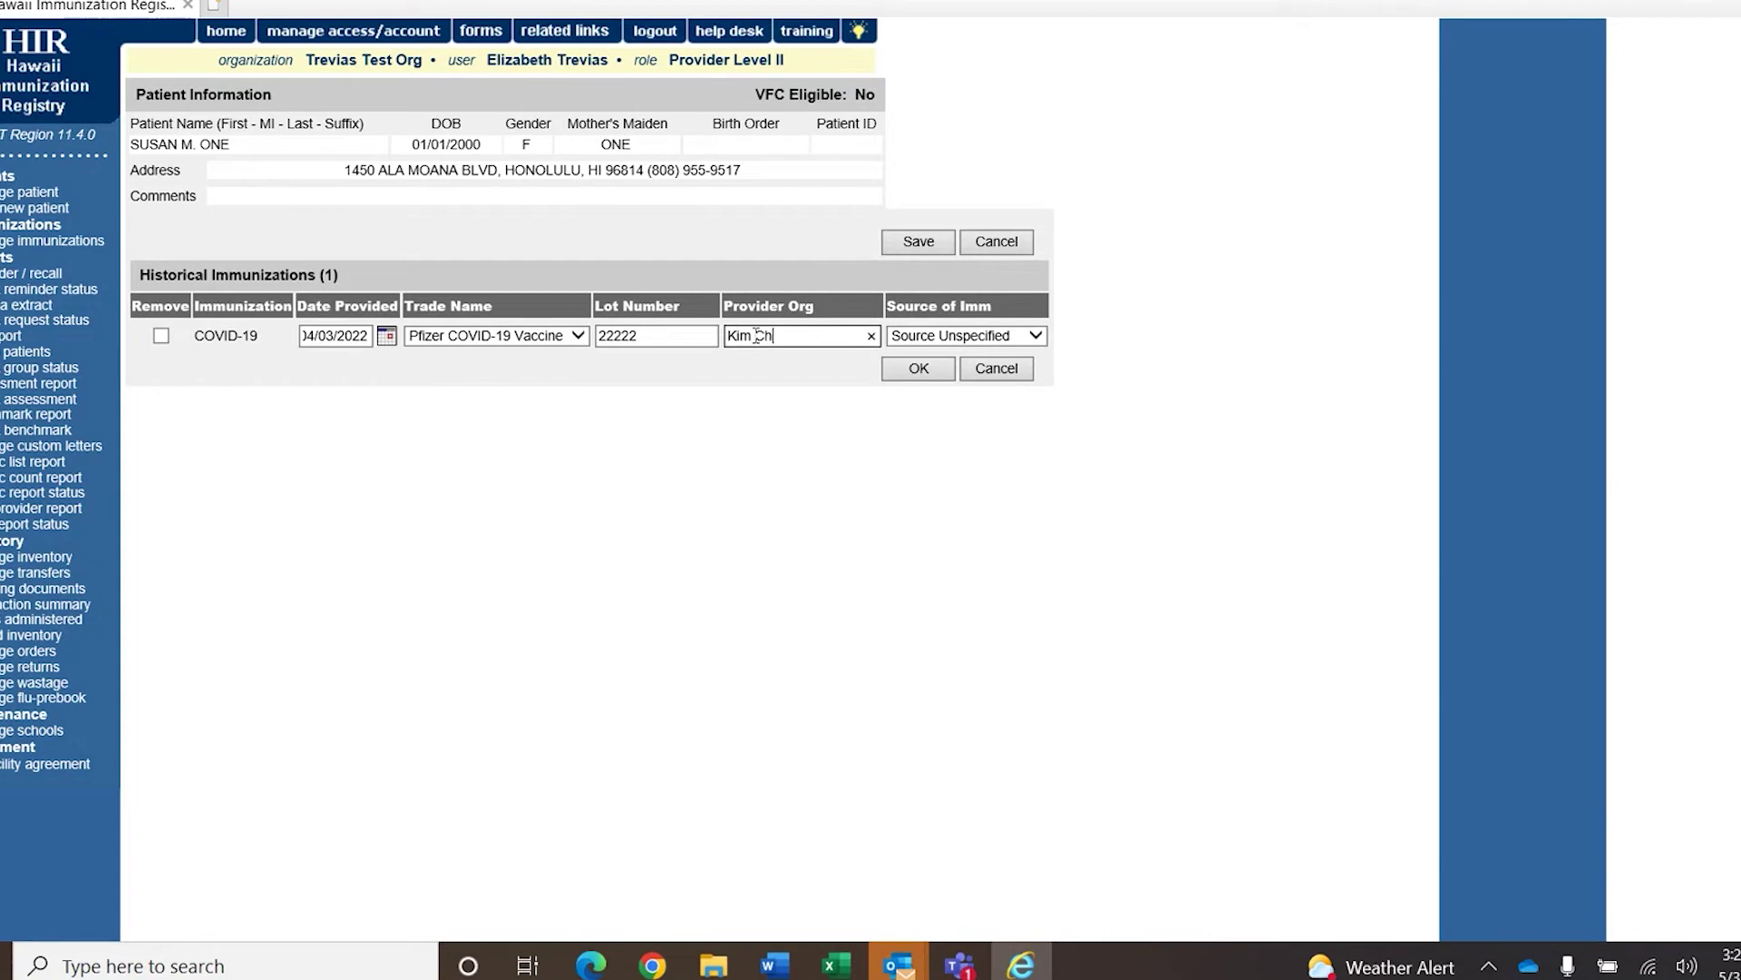
{"action": "left_click", "coordinate": [1028, 339]}
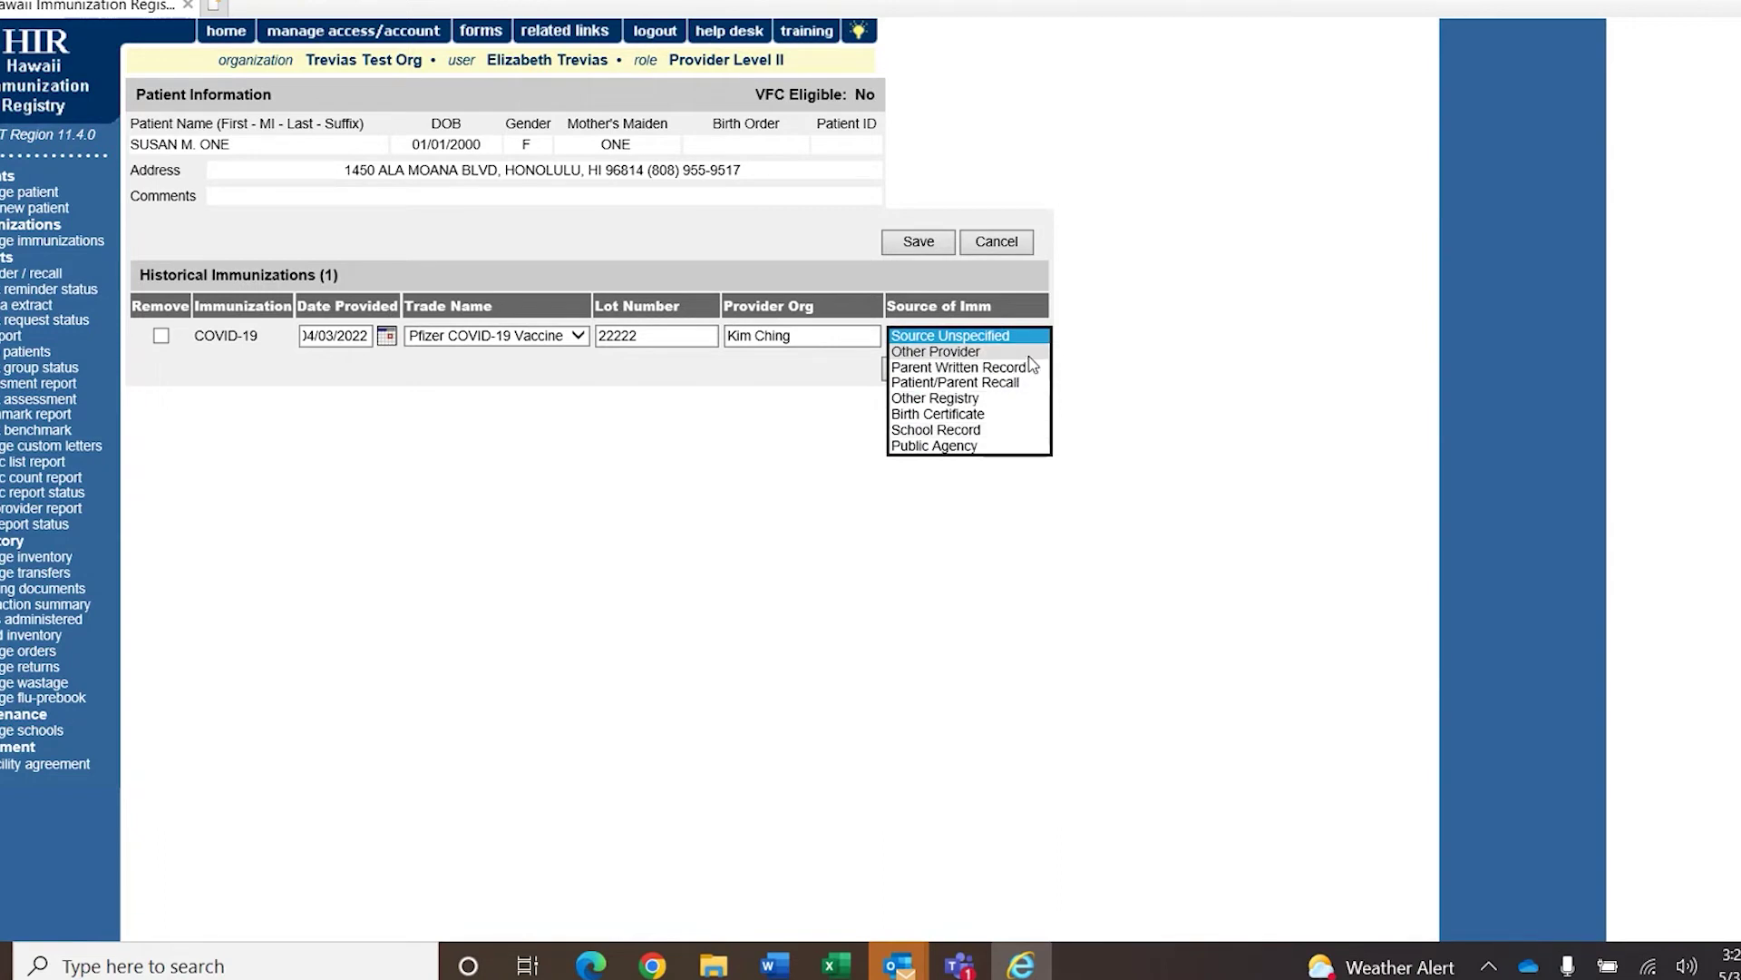
{"action": "left_click", "coordinate": [1027, 352]}
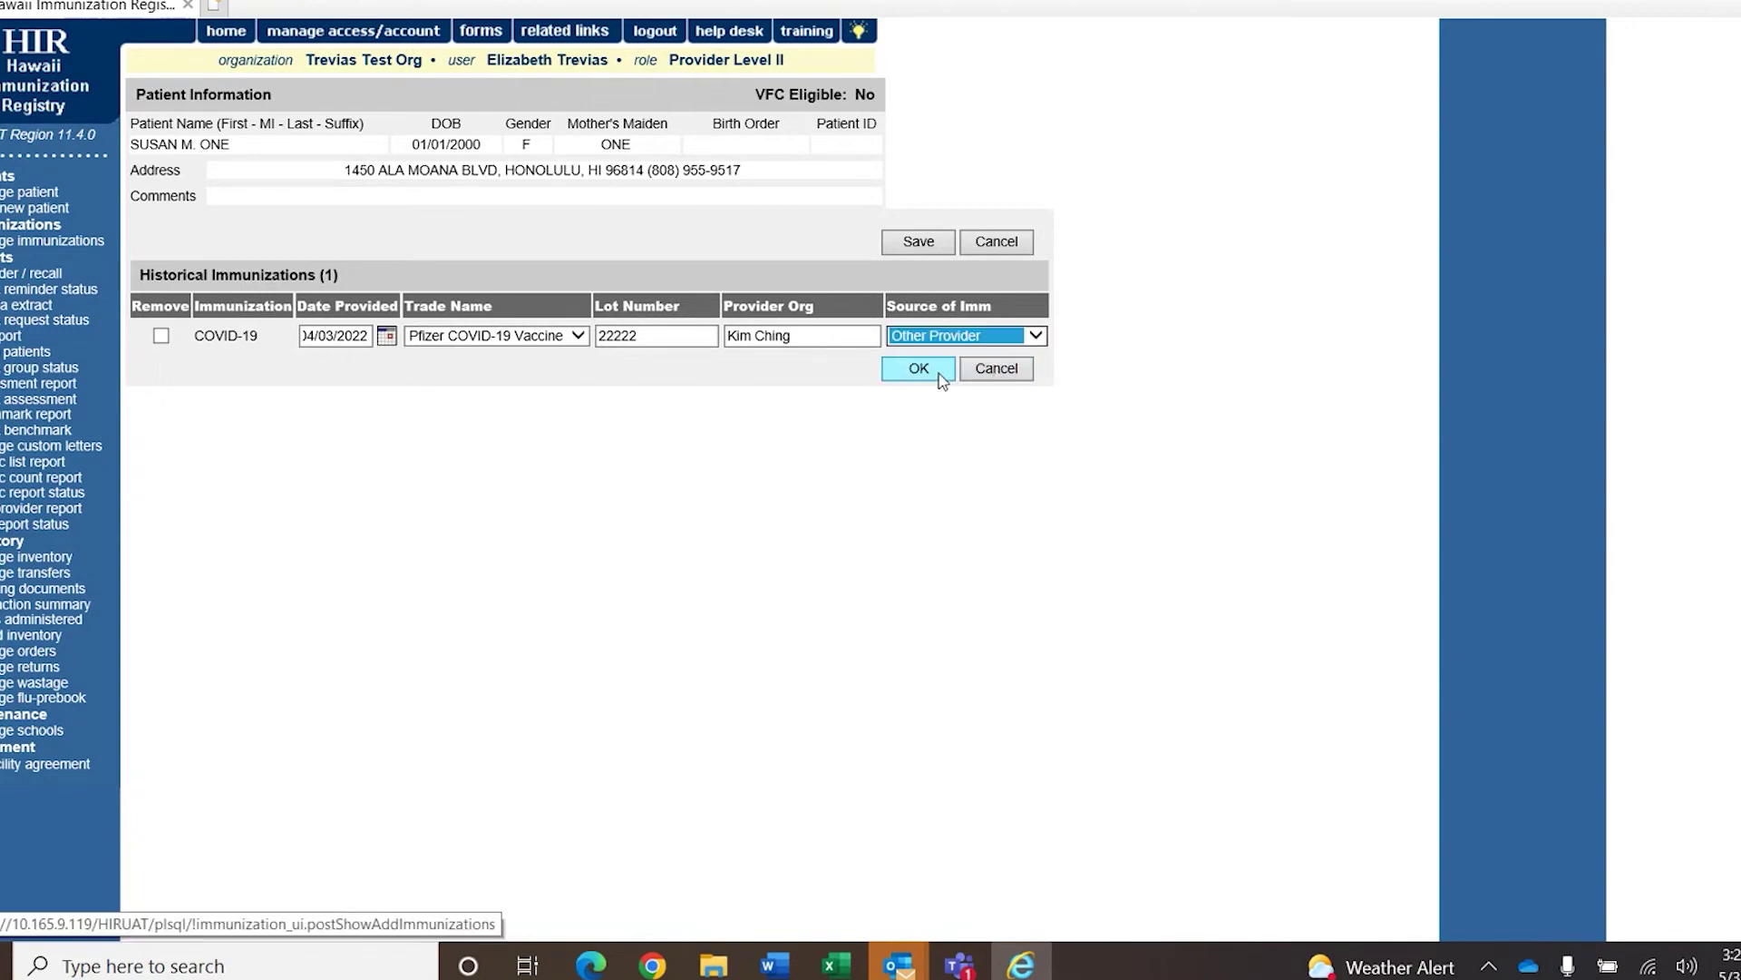
Save the historical 04/03/2022 Pfizer dose, then reopen its record and re-save it unchanged.
{"action": "left_click", "coordinate": [919, 369]}
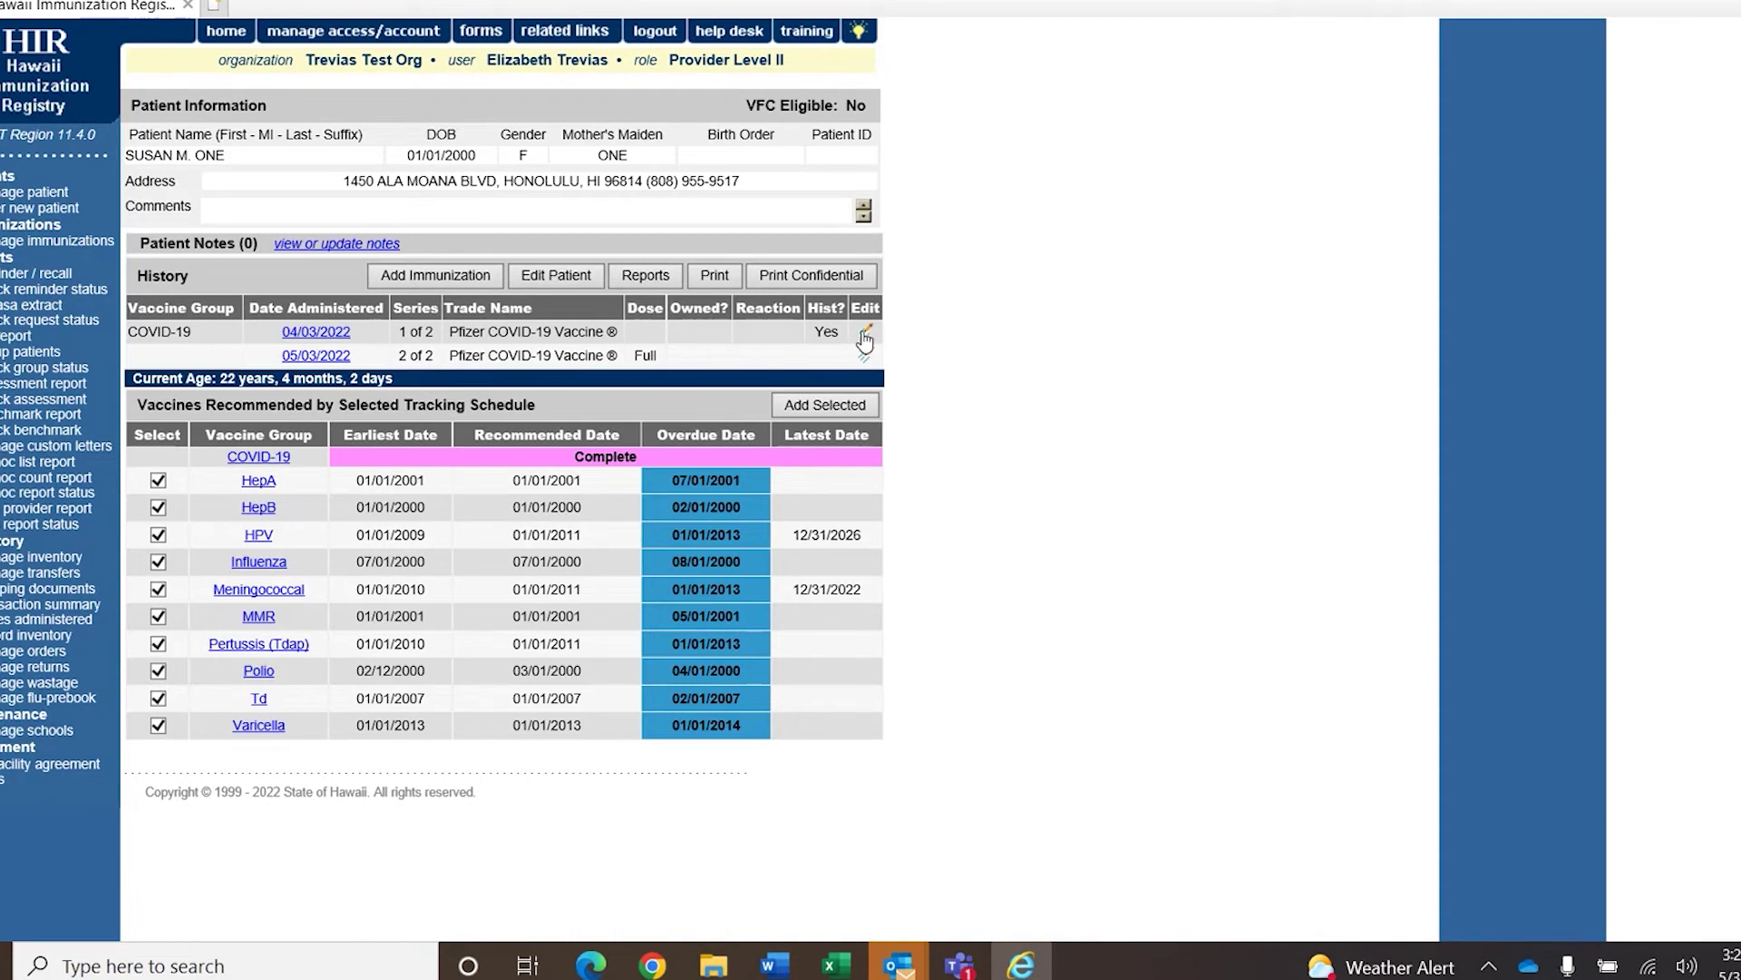
{"action": "left_click", "coordinate": [868, 334]}
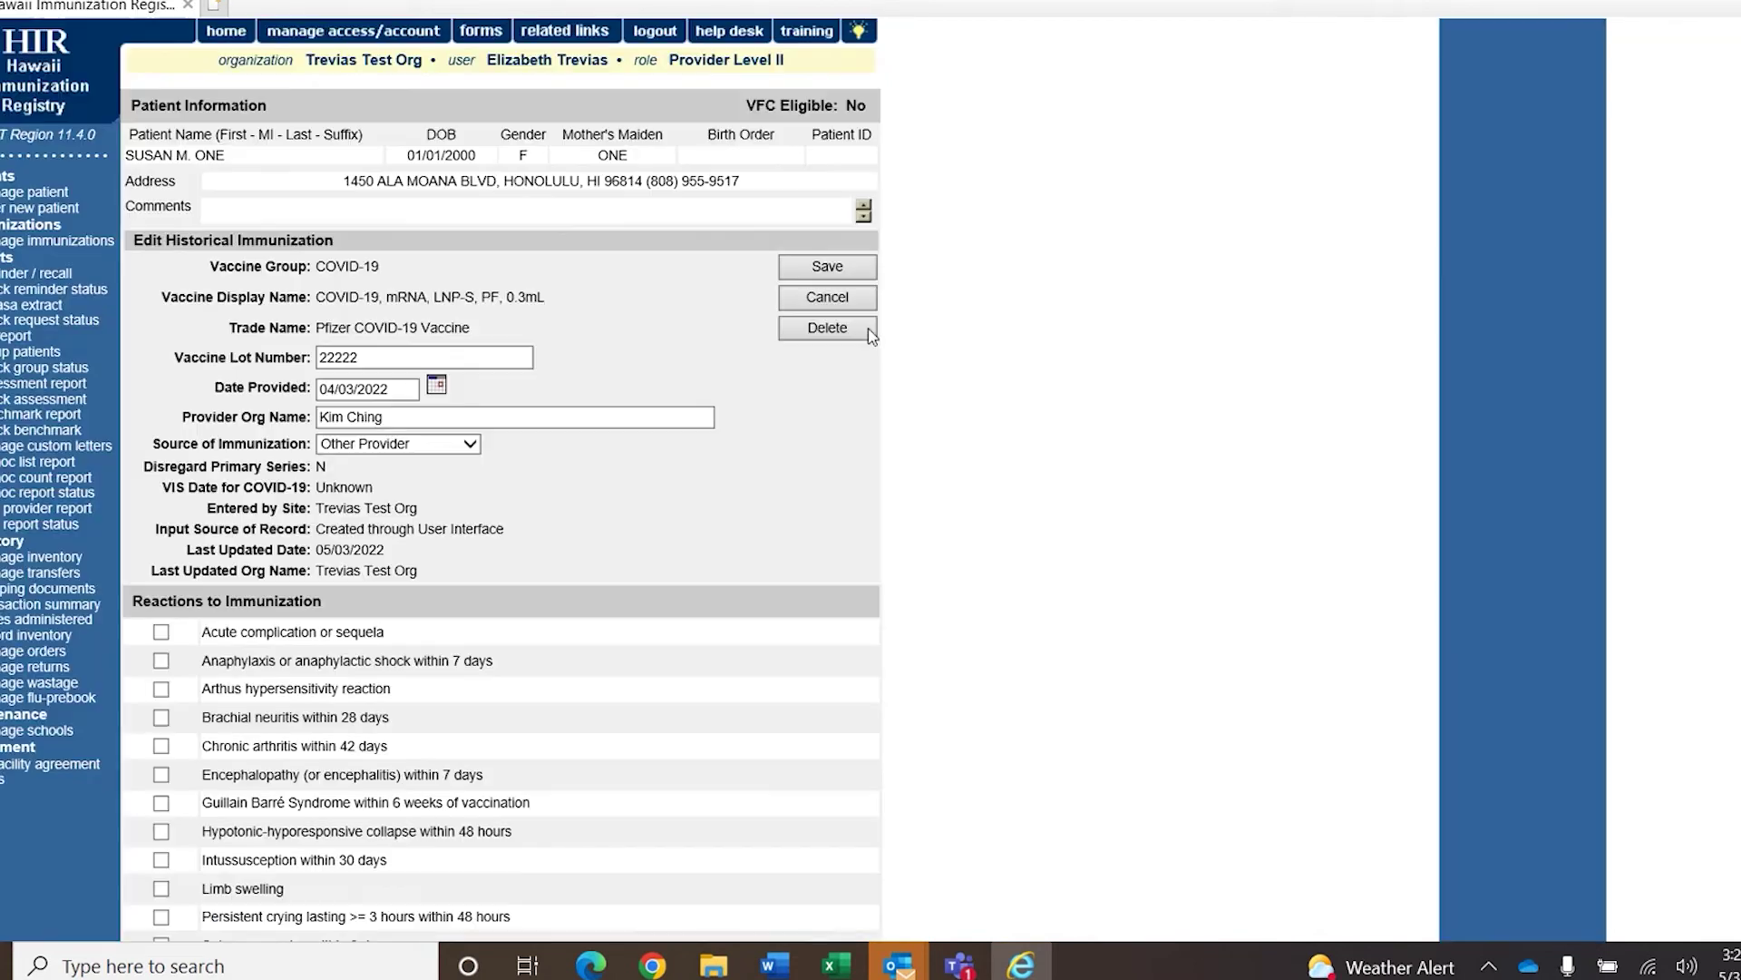
{"action": "left_click", "coordinate": [949, 416]}
{"action": "scroll", "coordinate": [1473, 222], "scroll_direction": "down", "scroll_amount": 2}
{"action": "scroll", "coordinate": [1473, 221], "scroll_direction": "up", "scroll_amount": 2}
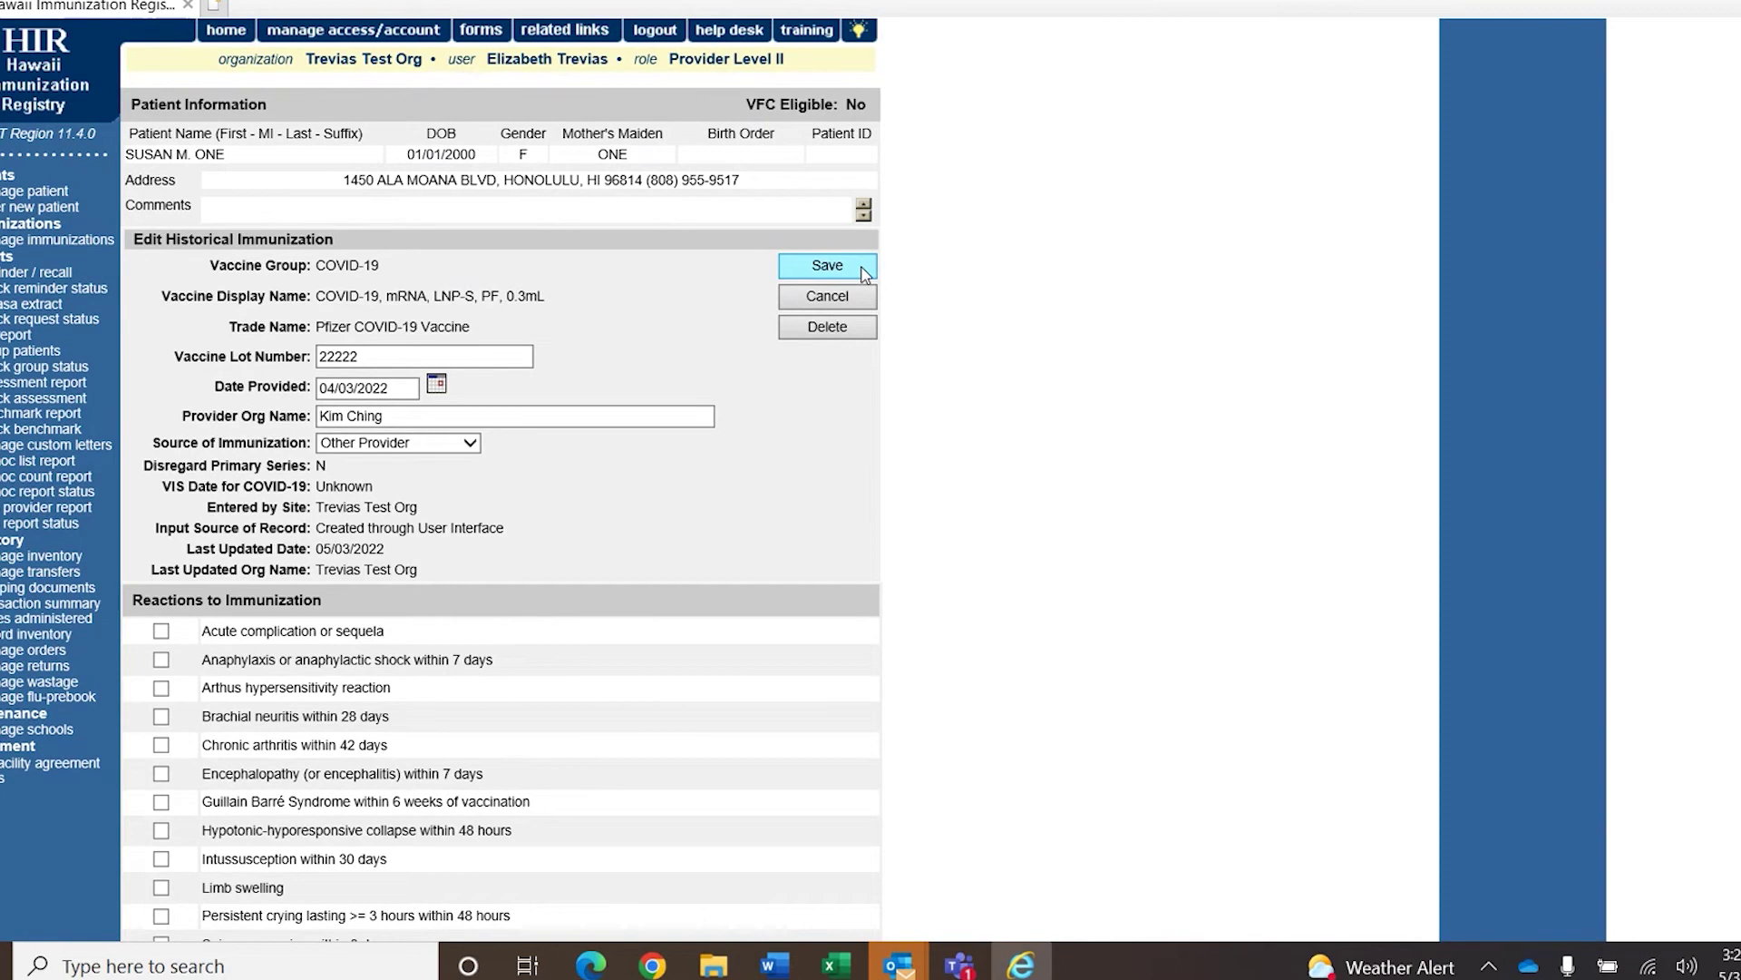
{"action": "left_click", "coordinate": [863, 272]}
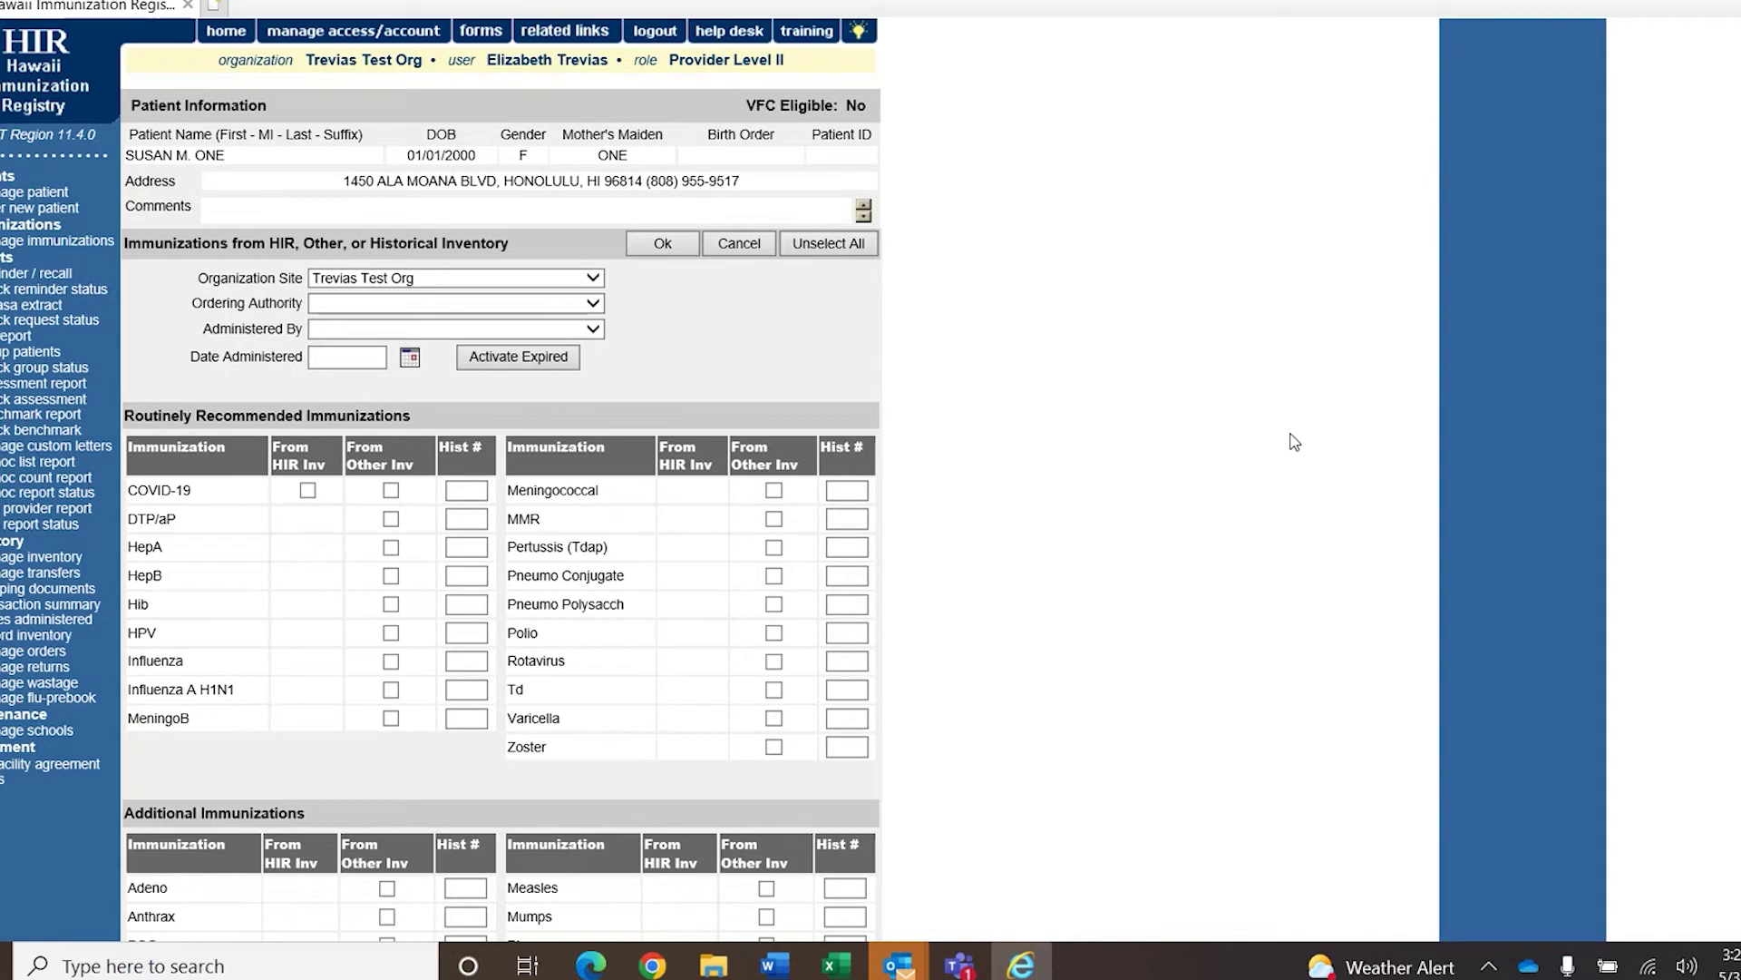
Start a COVID-19 entry from other inventory with eligibility set to Adult Insured.
{"action": "left_click", "coordinate": [391, 490]}
{"action": "left_click", "coordinate": [662, 243]}
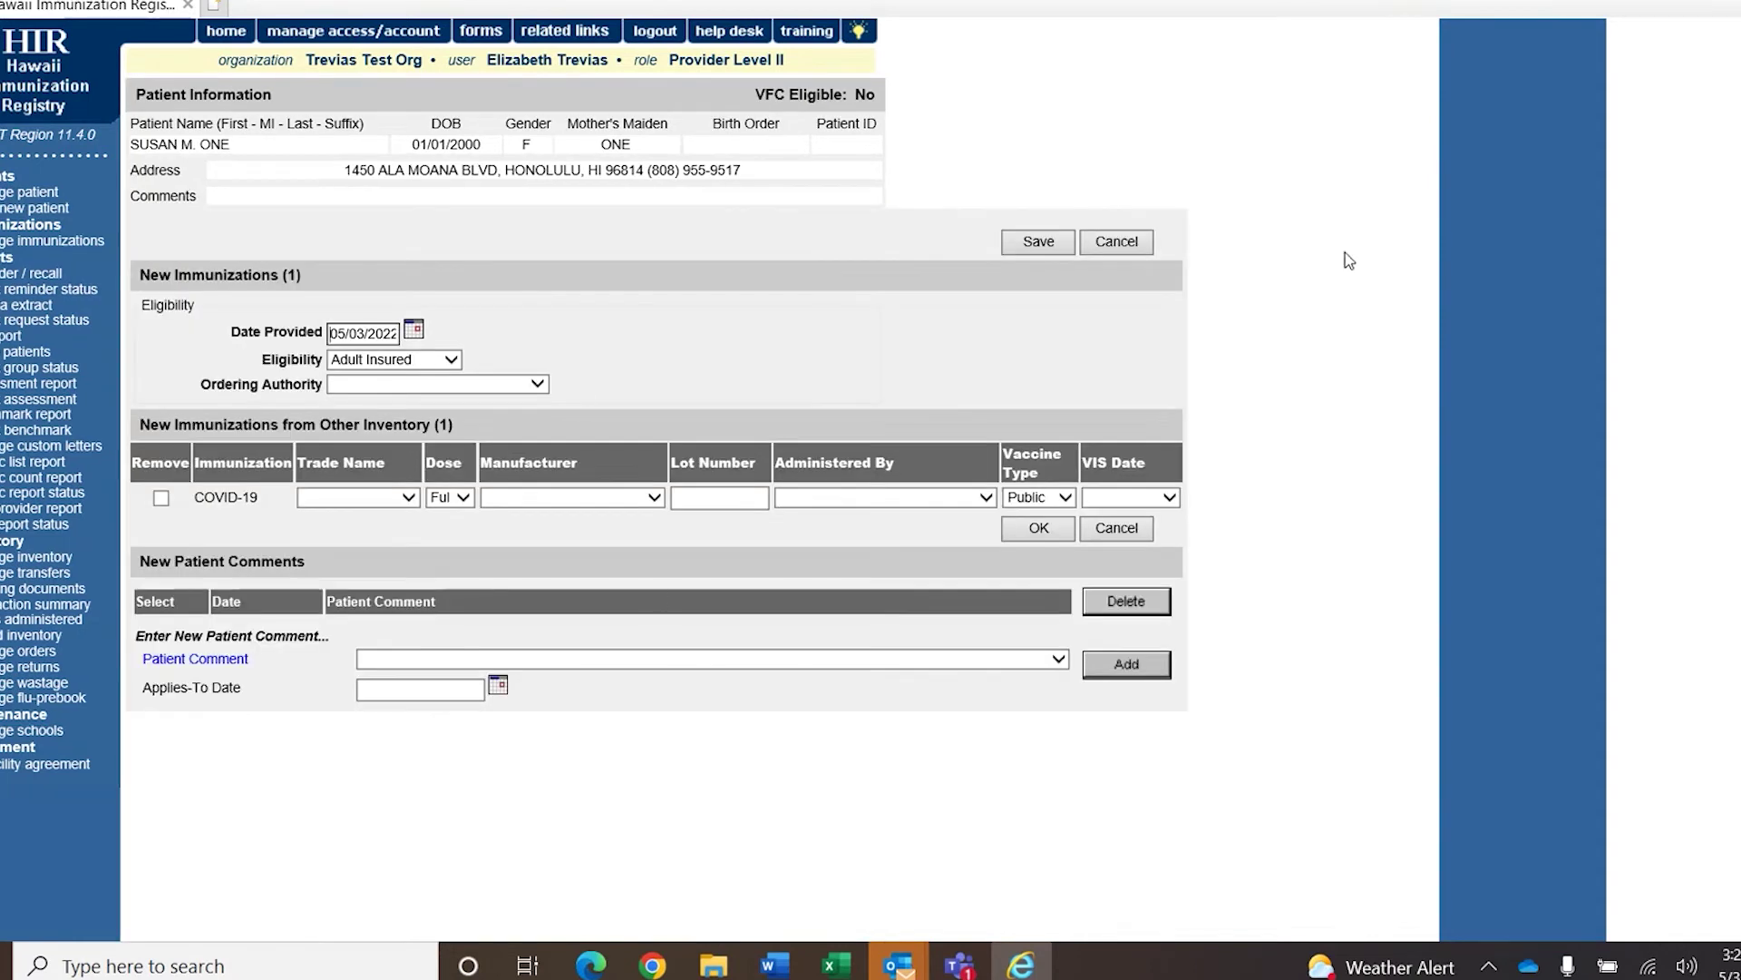
{"action": "left_click", "coordinate": [440, 361]}
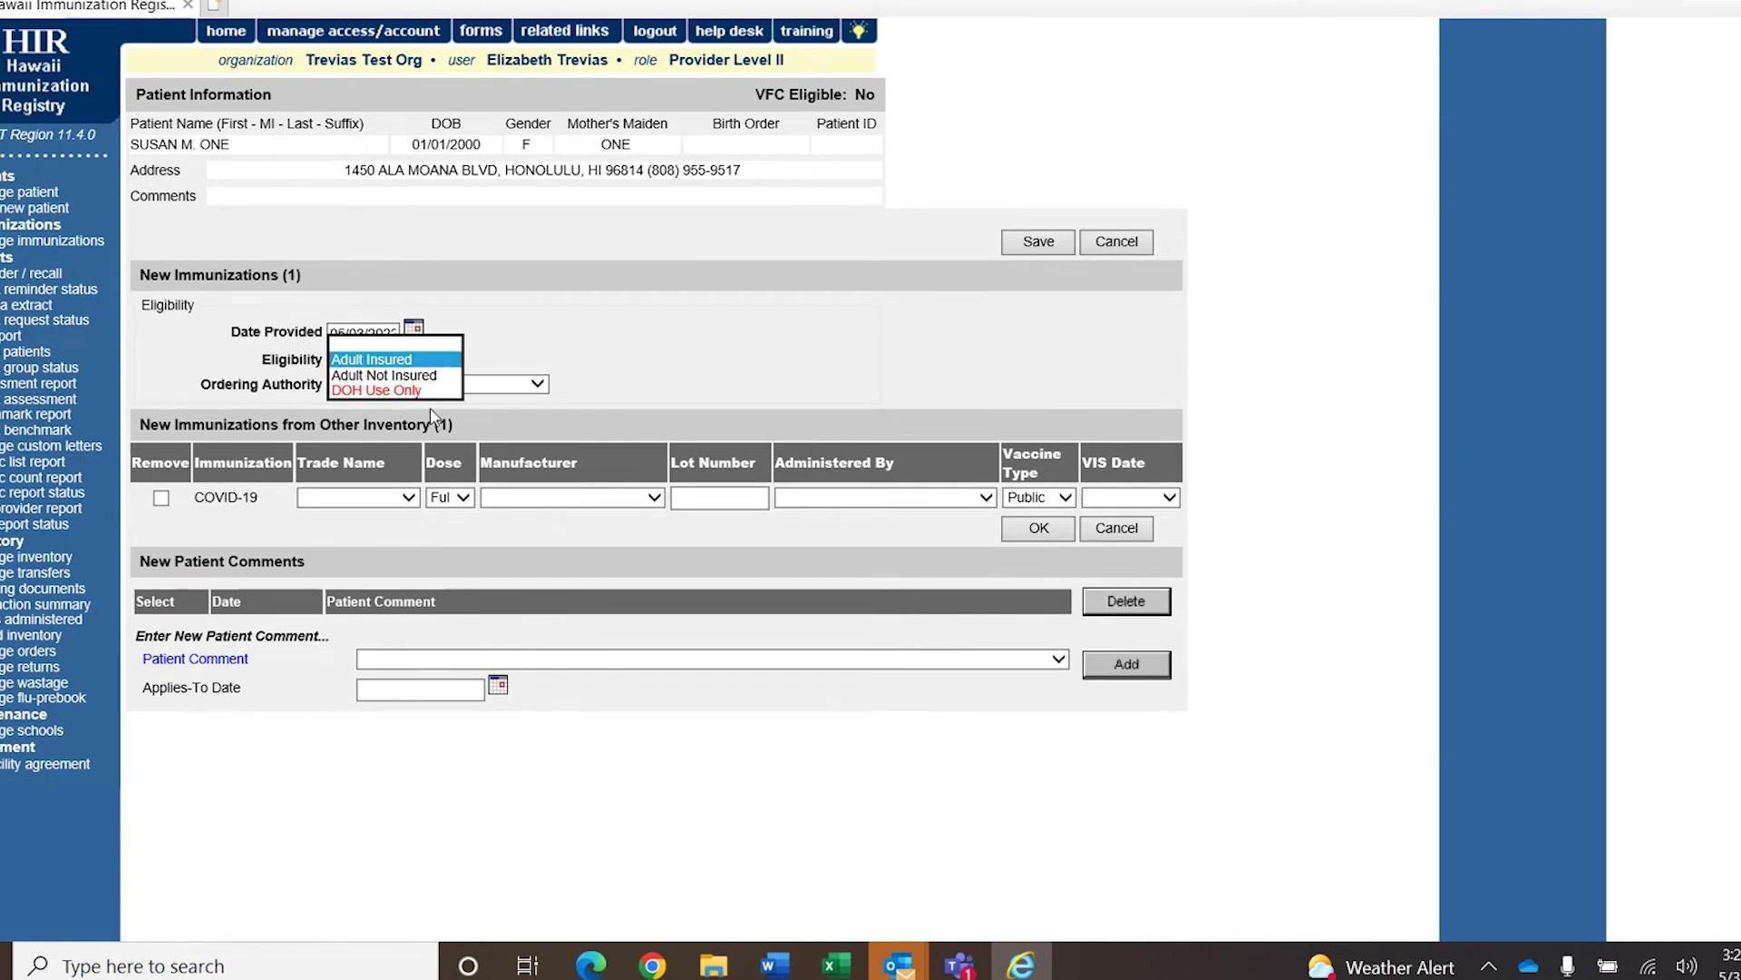
{"action": "left_click", "coordinate": [427, 360]}
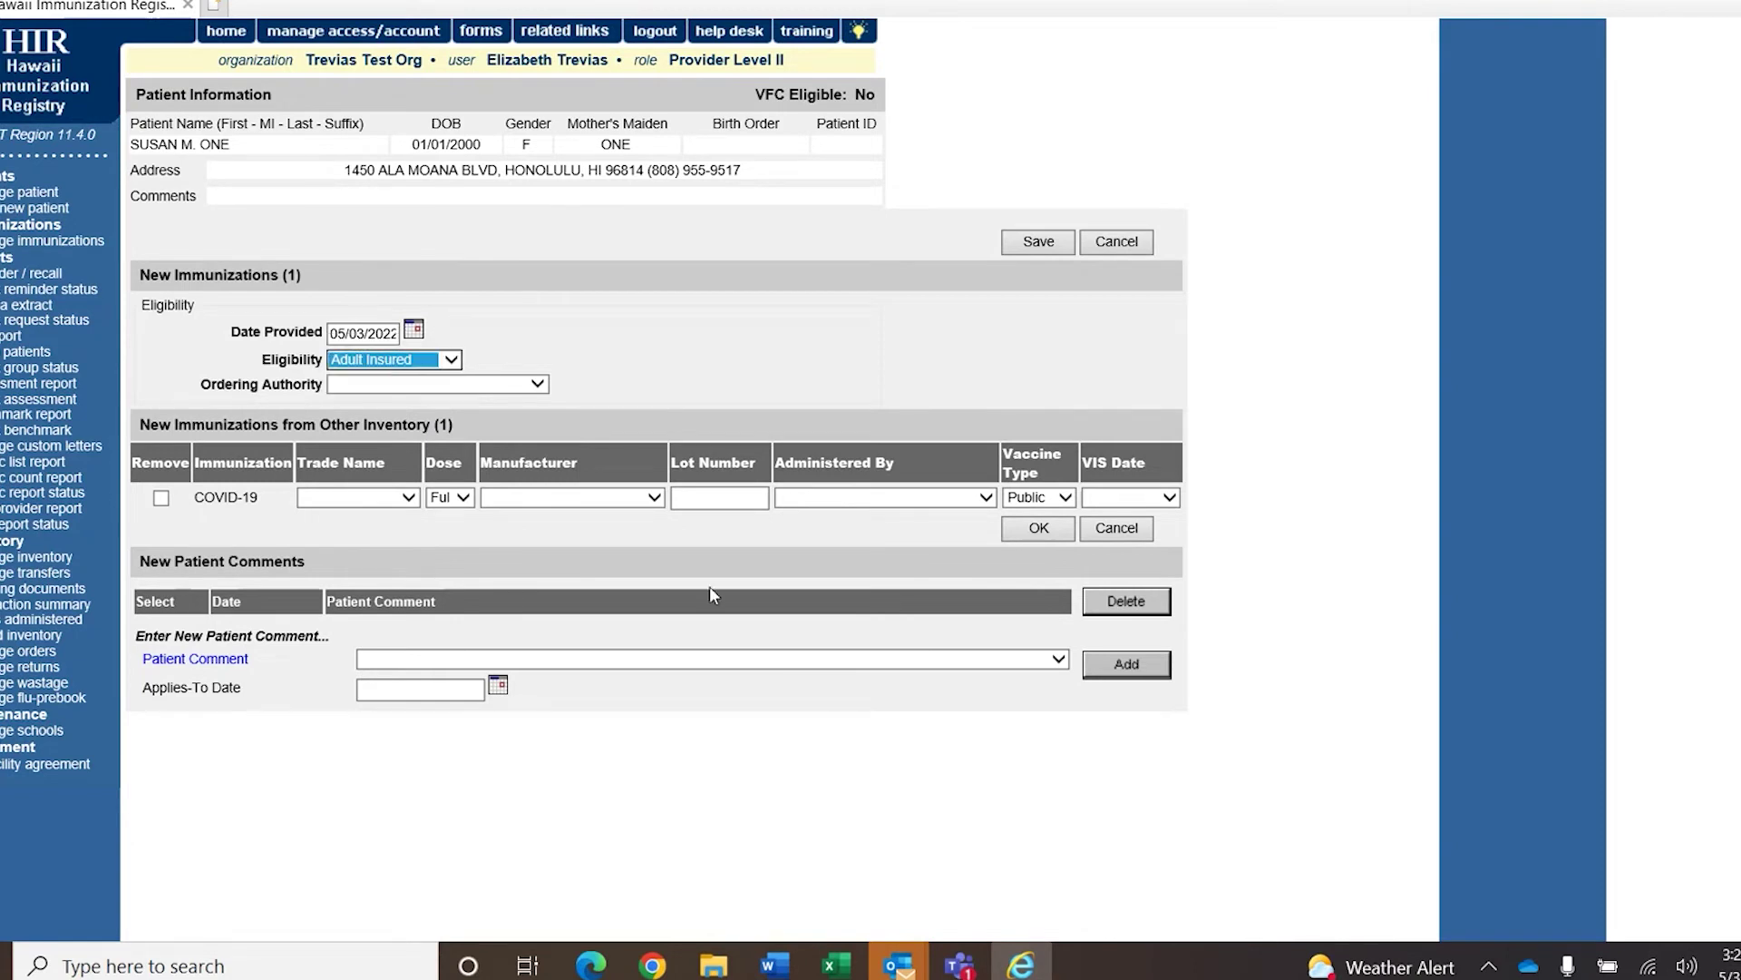
Switch the vaccine type to Private and back, leaving it as Public.
{"action": "left_click", "coordinate": [1058, 502]}
{"action": "left_click", "coordinate": [1057, 487]}
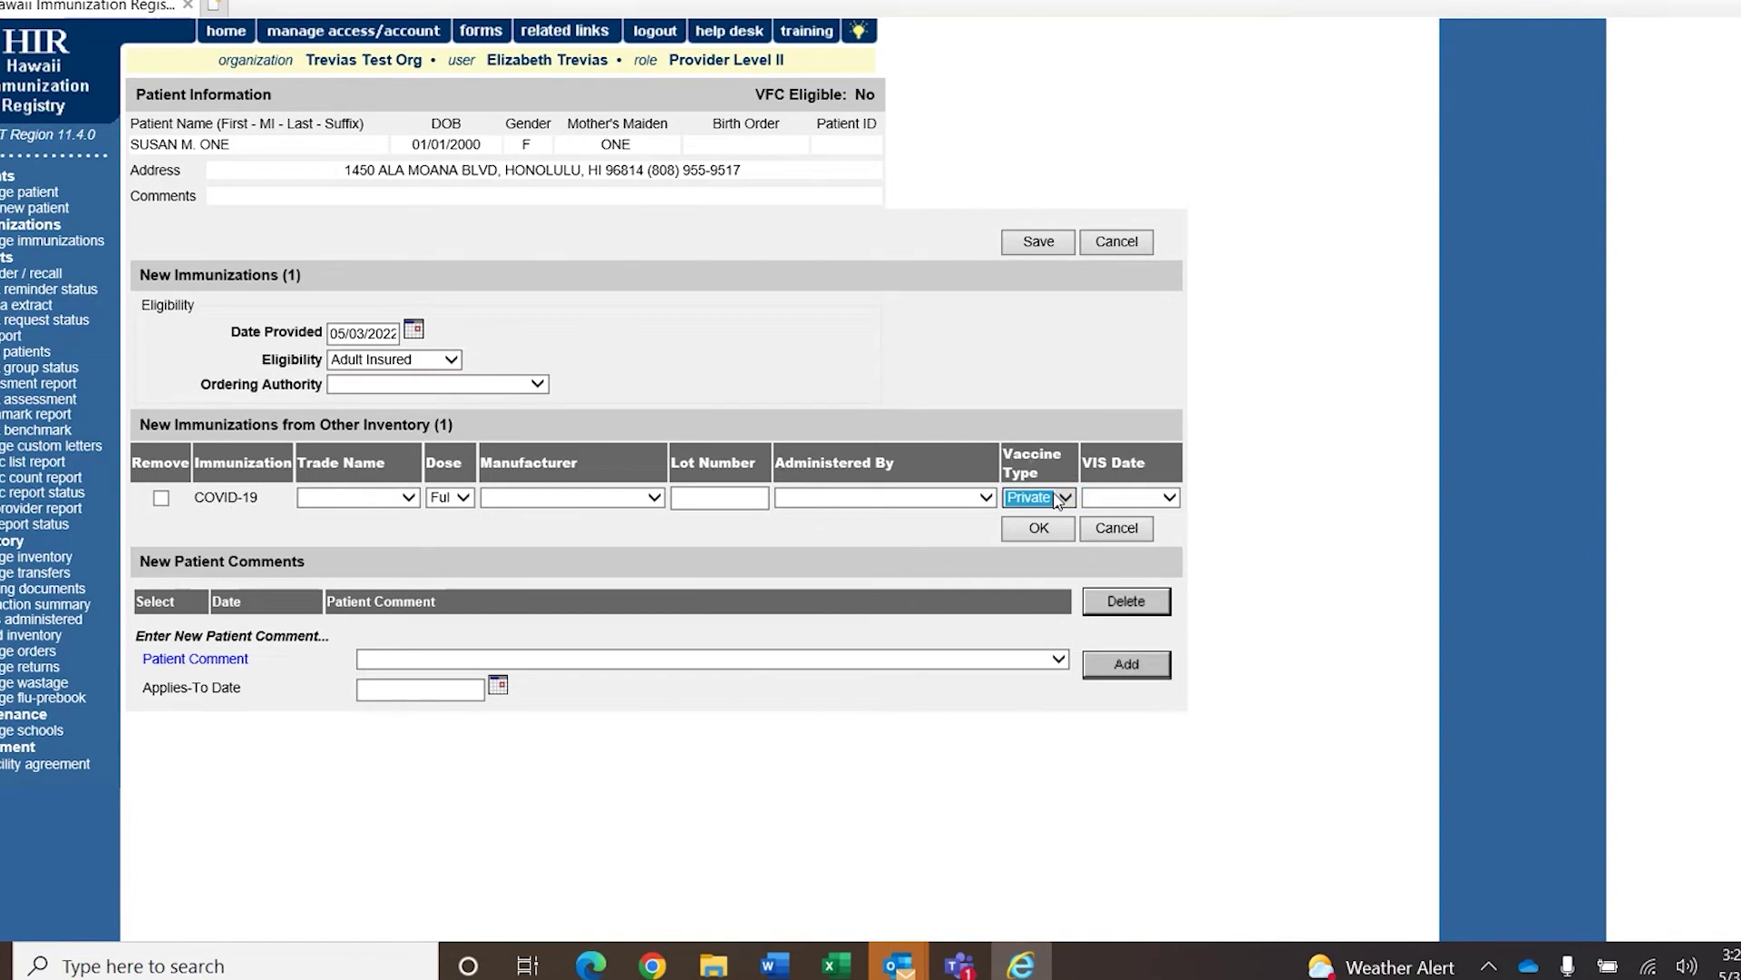
{"action": "left_click", "coordinate": [1298, 430]}
{"action": "left_click", "coordinate": [1063, 497]}
{"action": "left_click", "coordinate": [1043, 509]}
{"action": "left_click", "coordinate": [1215, 475]}
{"action": "left_click", "coordinate": [1059, 500]}
Review the eligibility options twice, keeping Adult Insured, and highlight the Vaccine Type heading.
{"action": "left_click", "coordinate": [449, 361]}
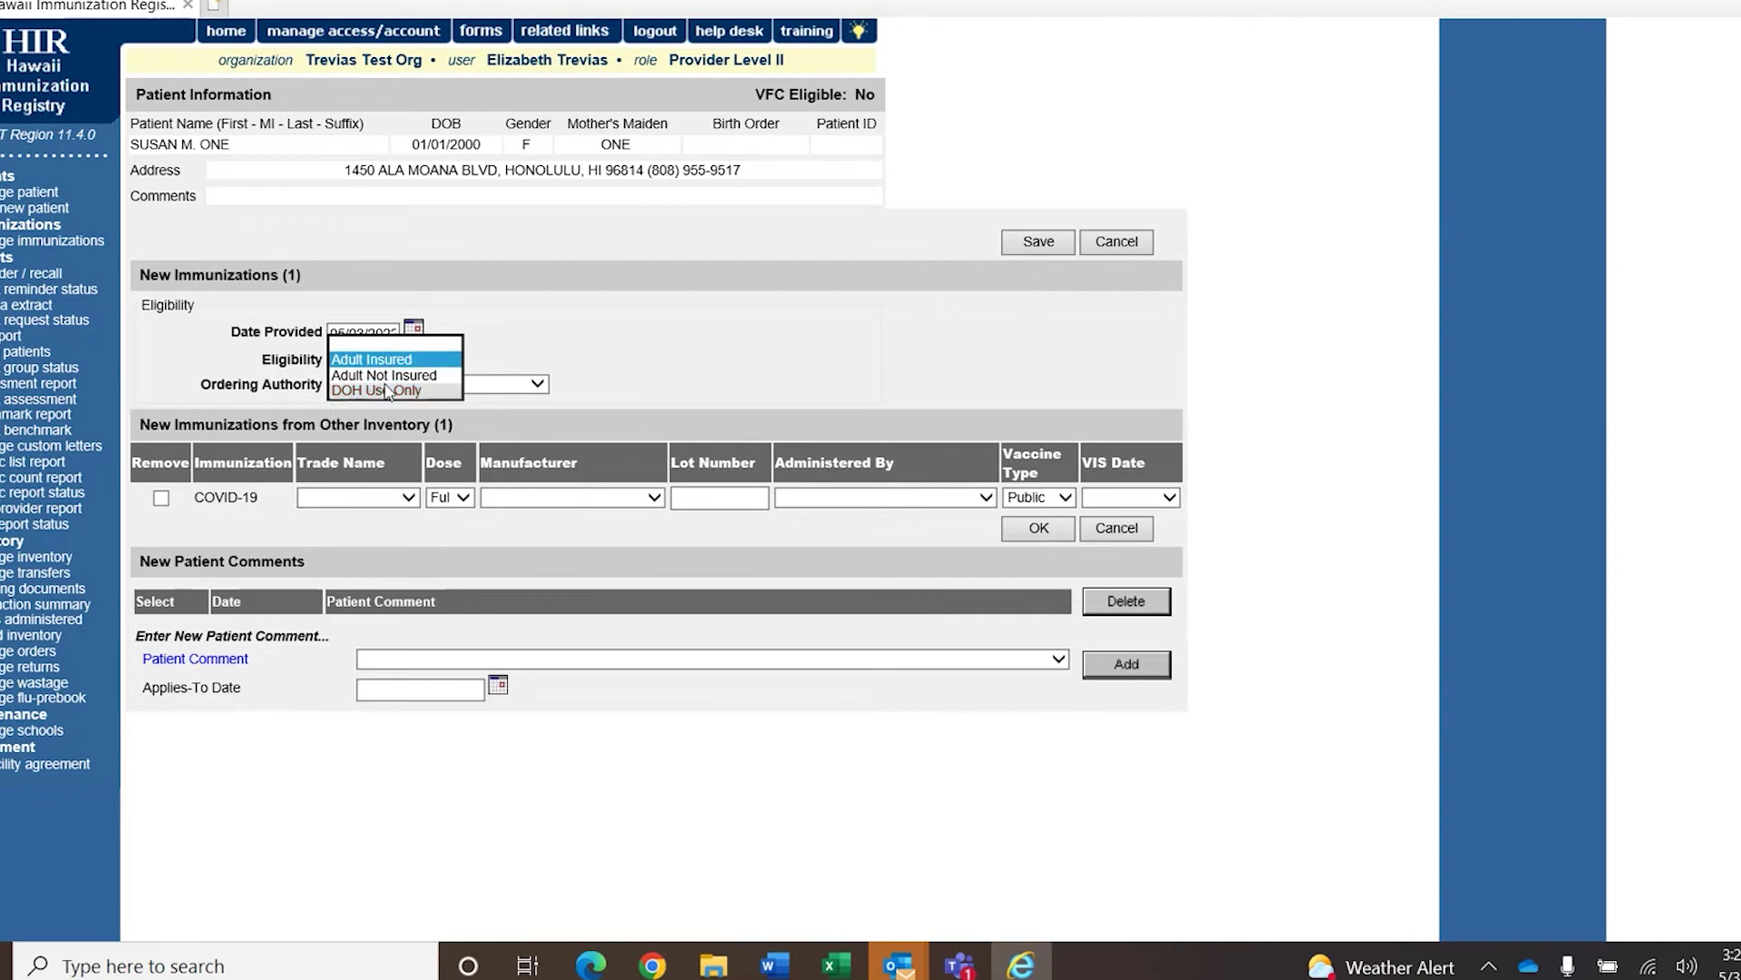
{"action": "left_click", "coordinate": [491, 542]}
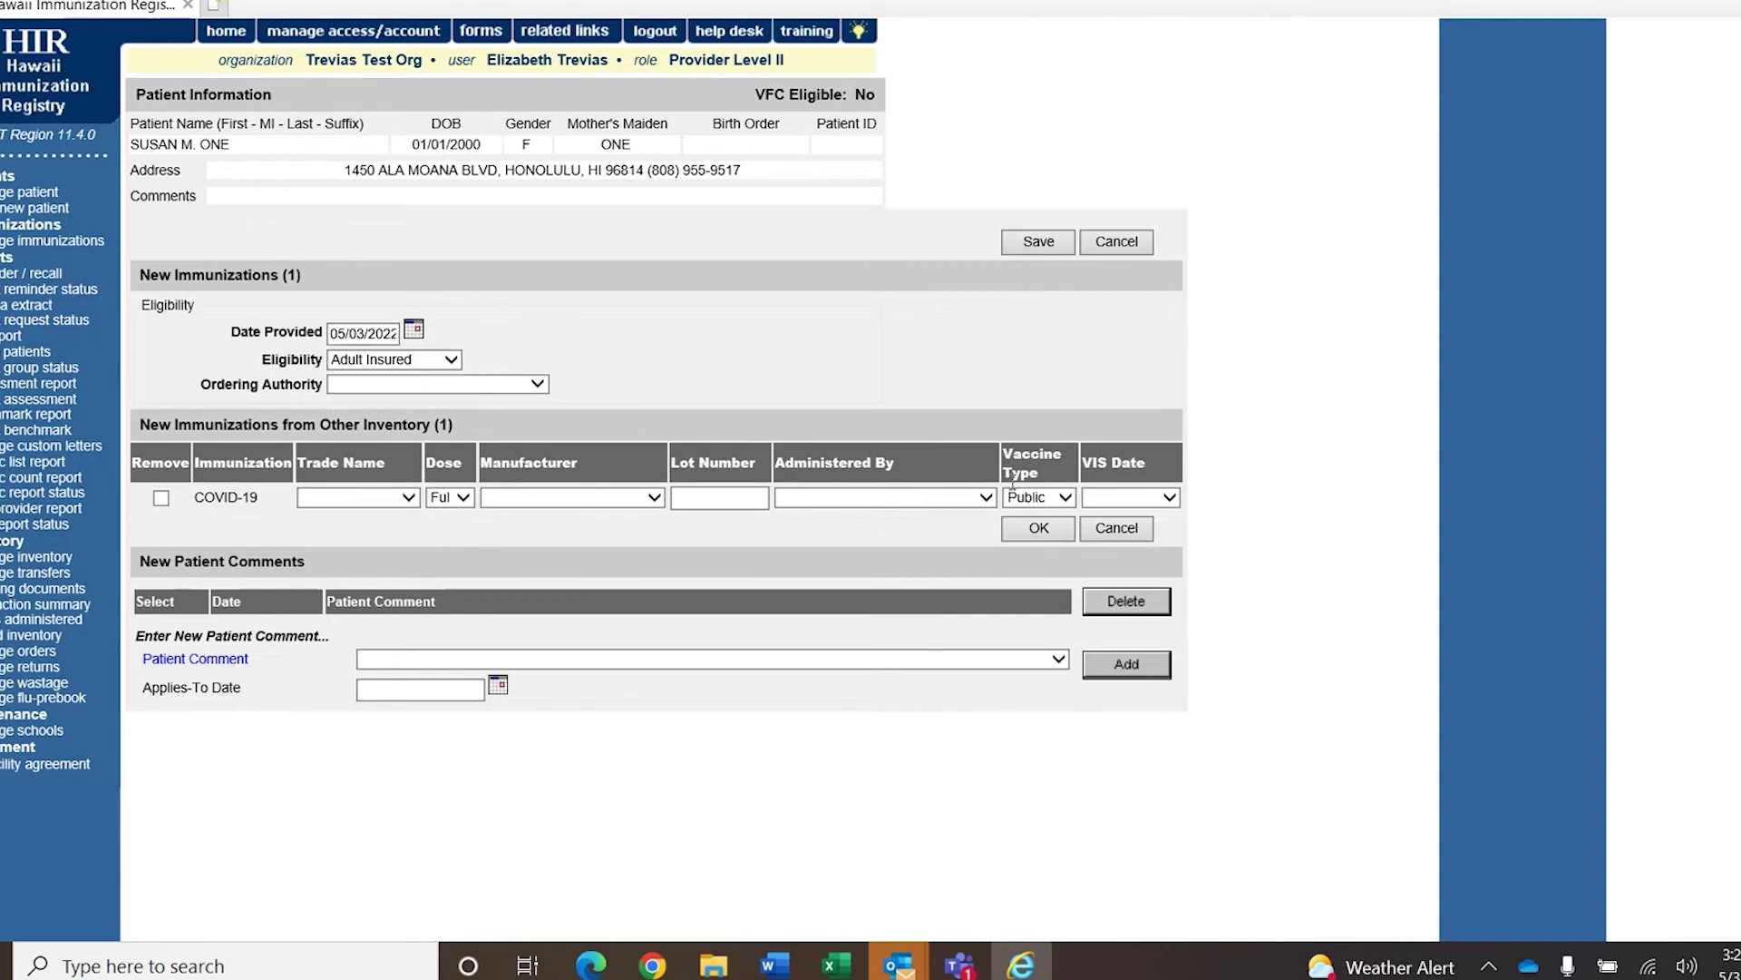
{"action": "left_click_drag", "start_coordinate": [1033, 480], "coordinate": [1003, 457]}
{"action": "left_click", "coordinate": [1060, 476]}
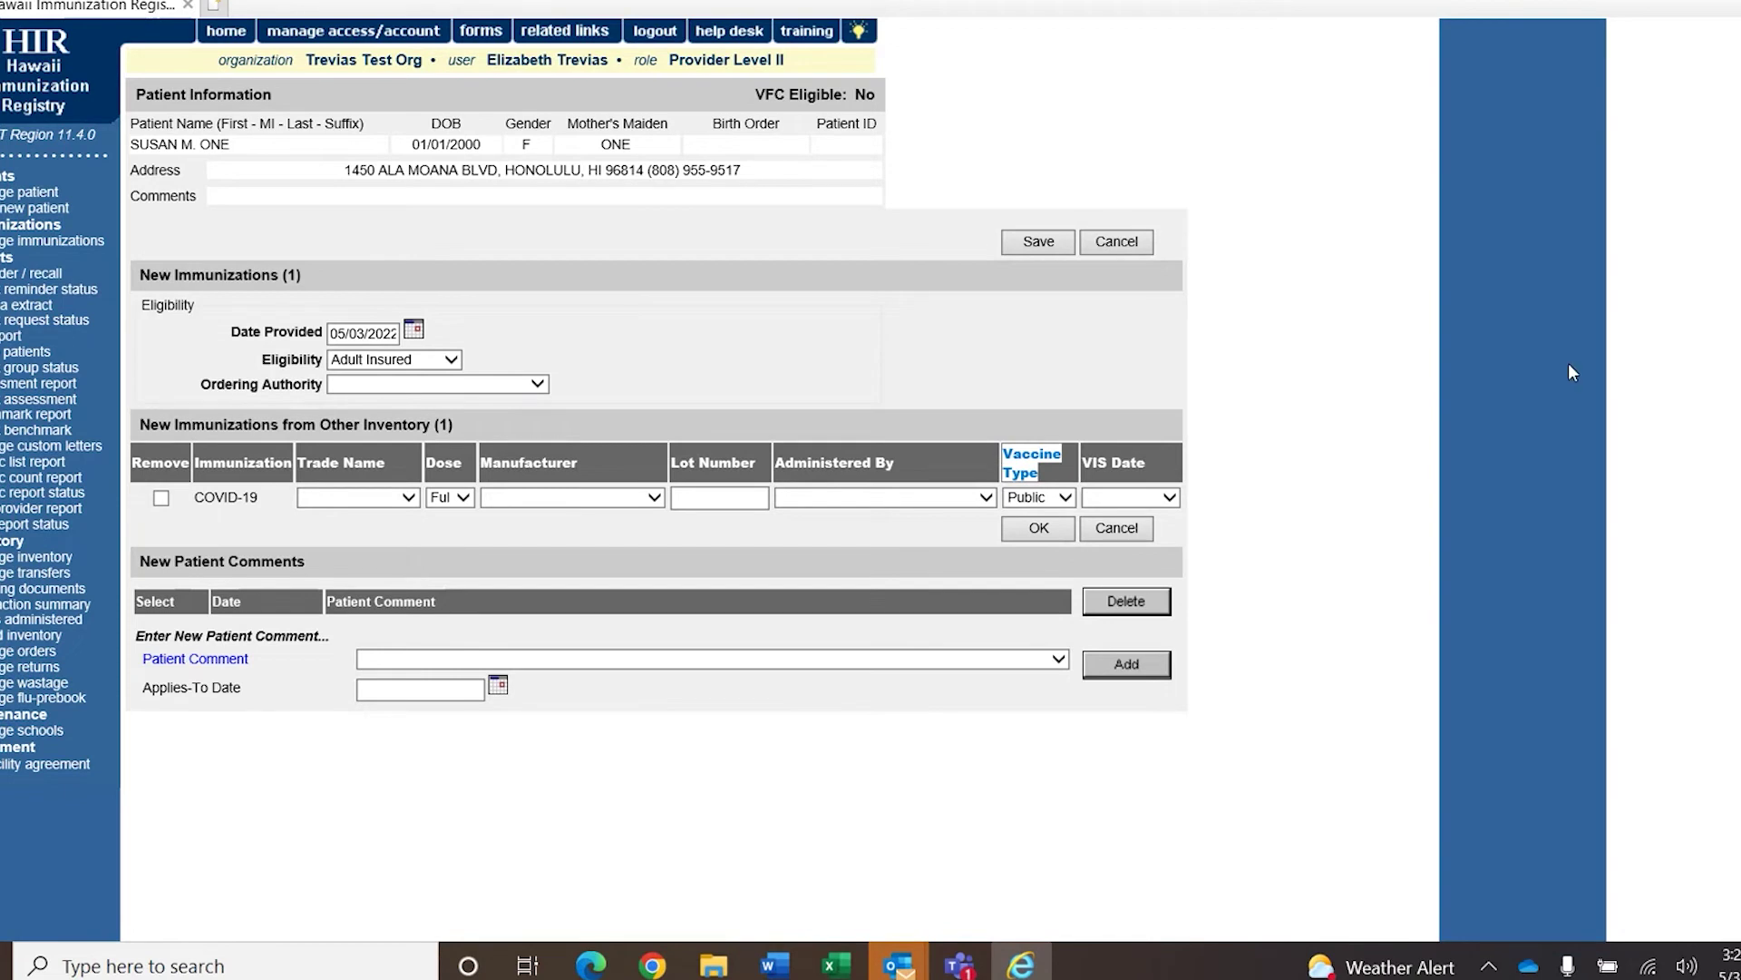
{"action": "left_click", "coordinate": [426, 361]}
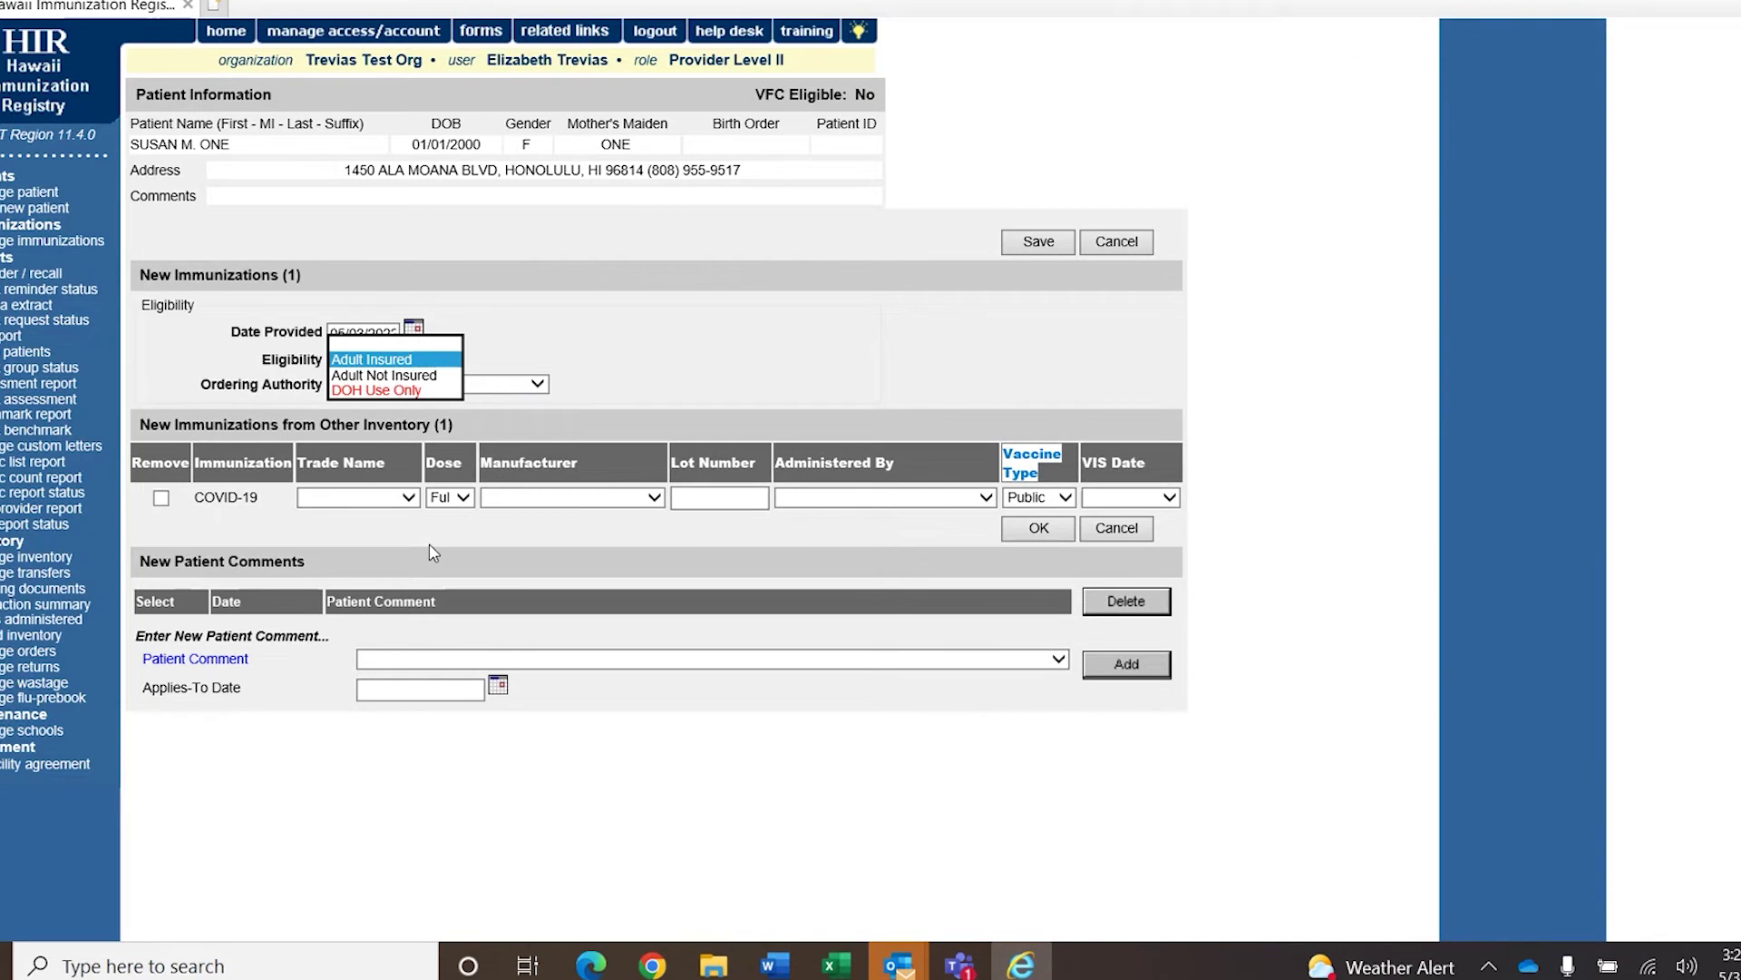
{"action": "left_click", "coordinate": [475, 569]}
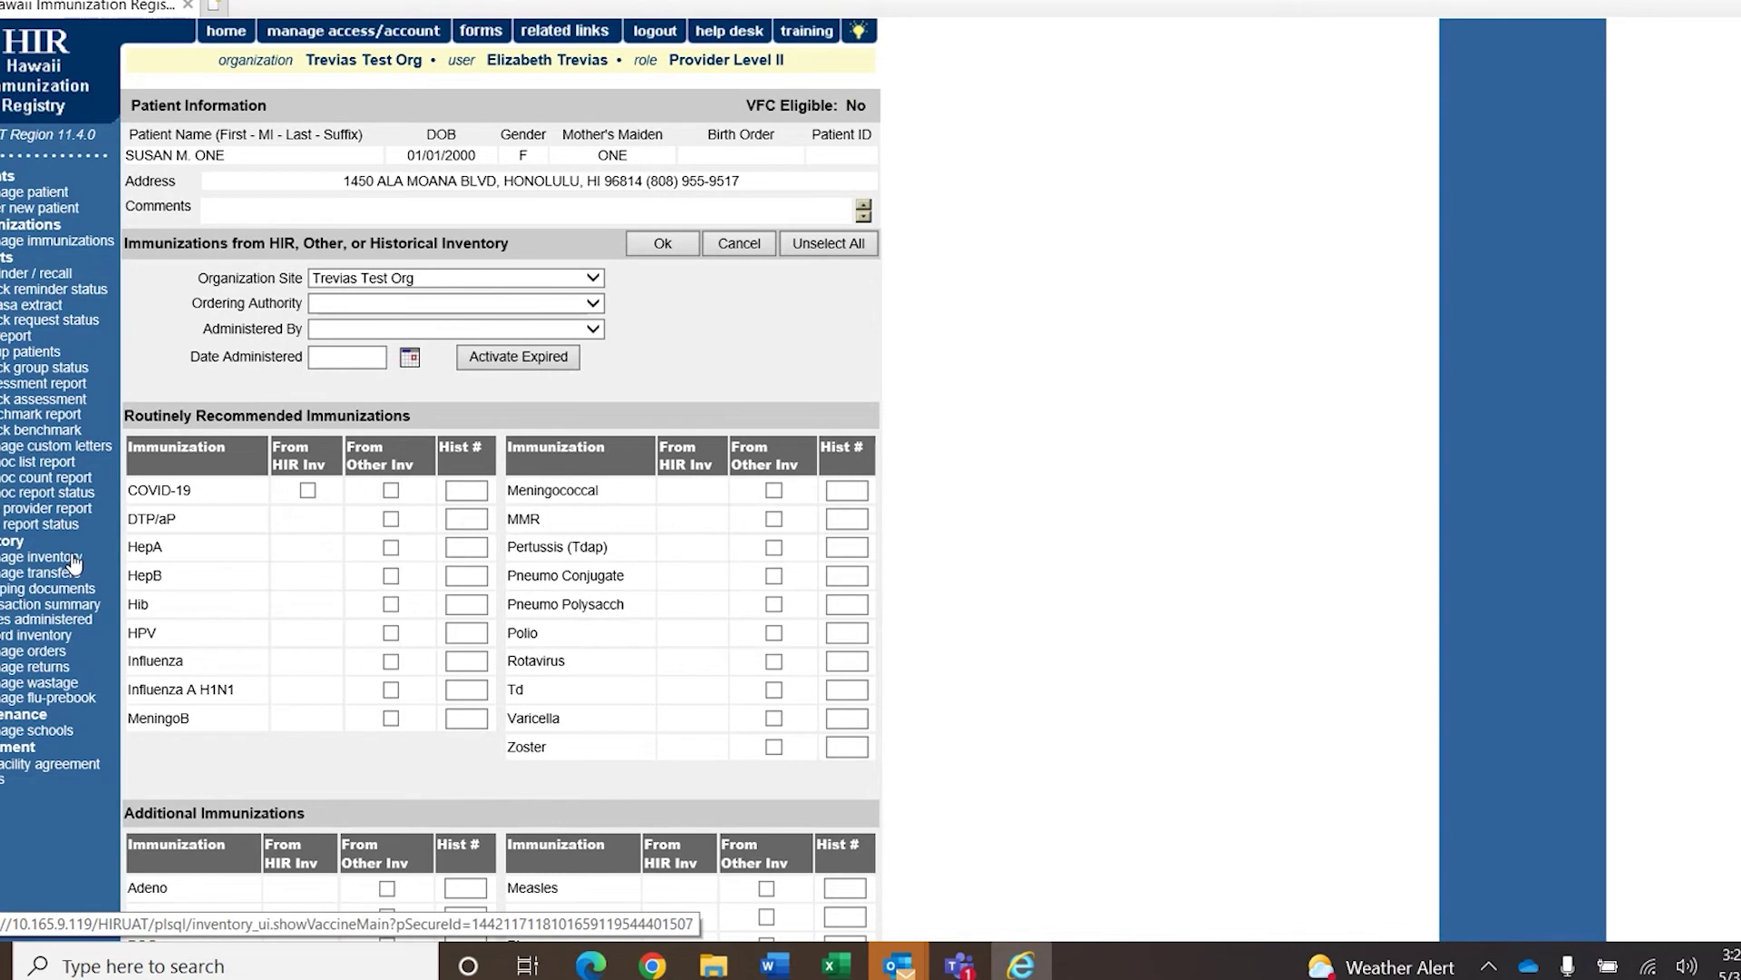
{"action": "left_click", "coordinate": [72, 558]}
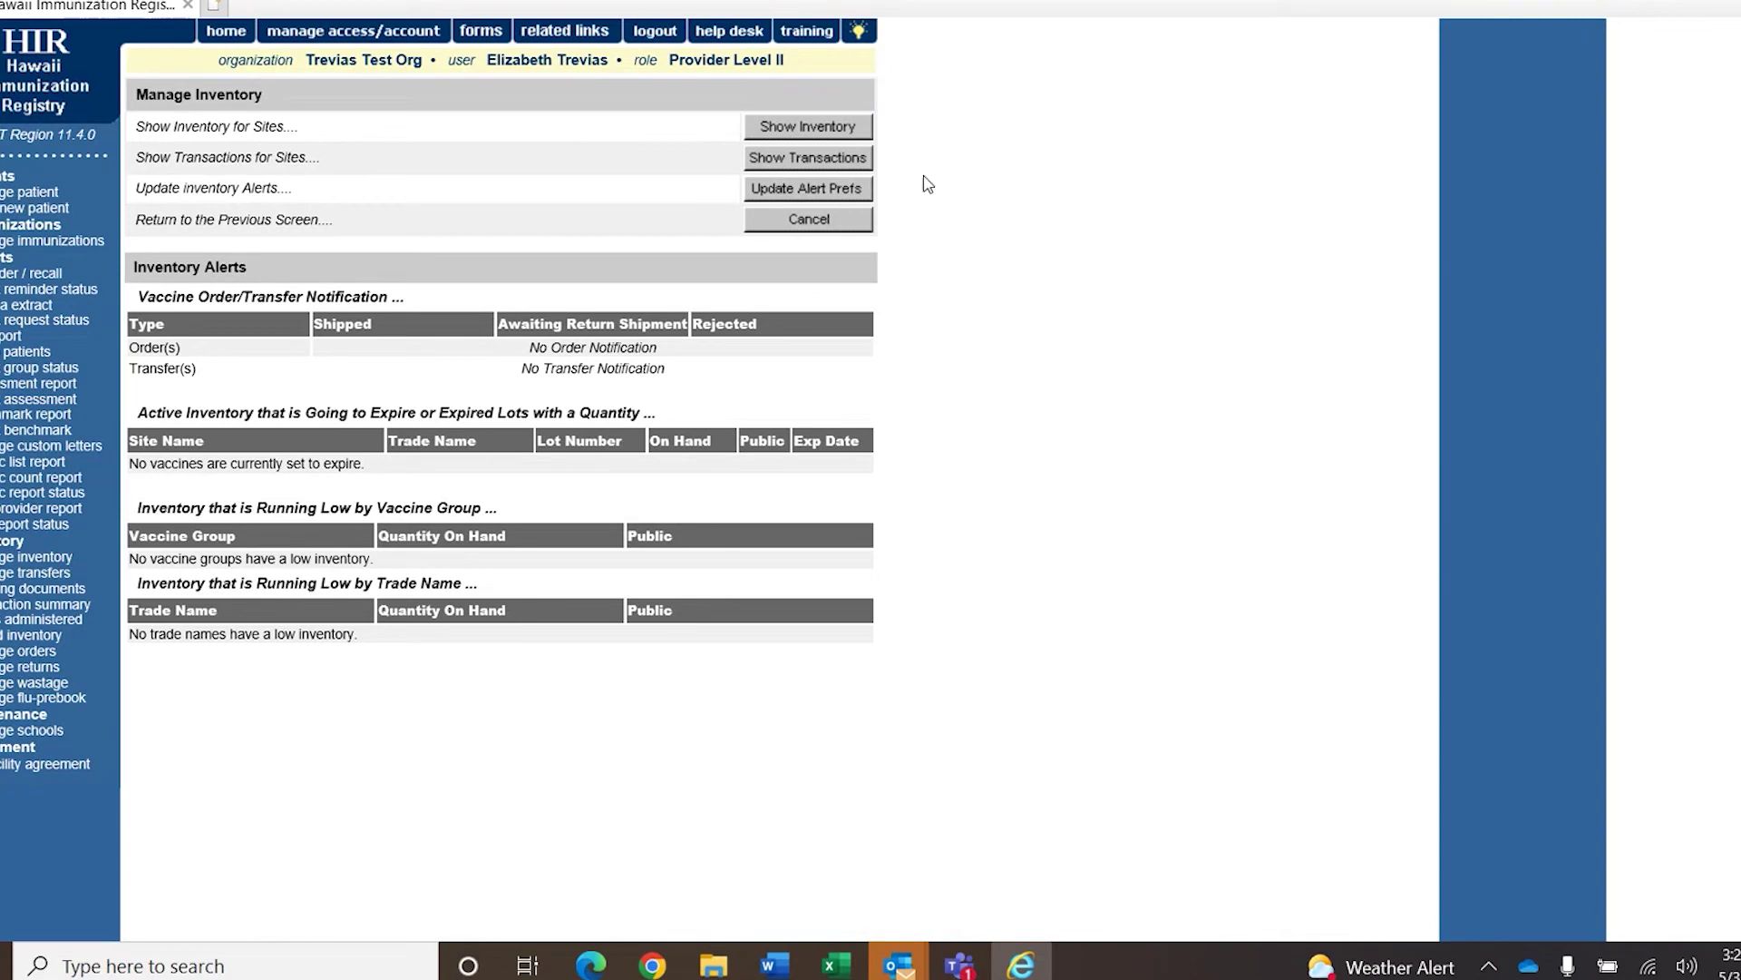
{"action": "left_click", "coordinate": [863, 128]}
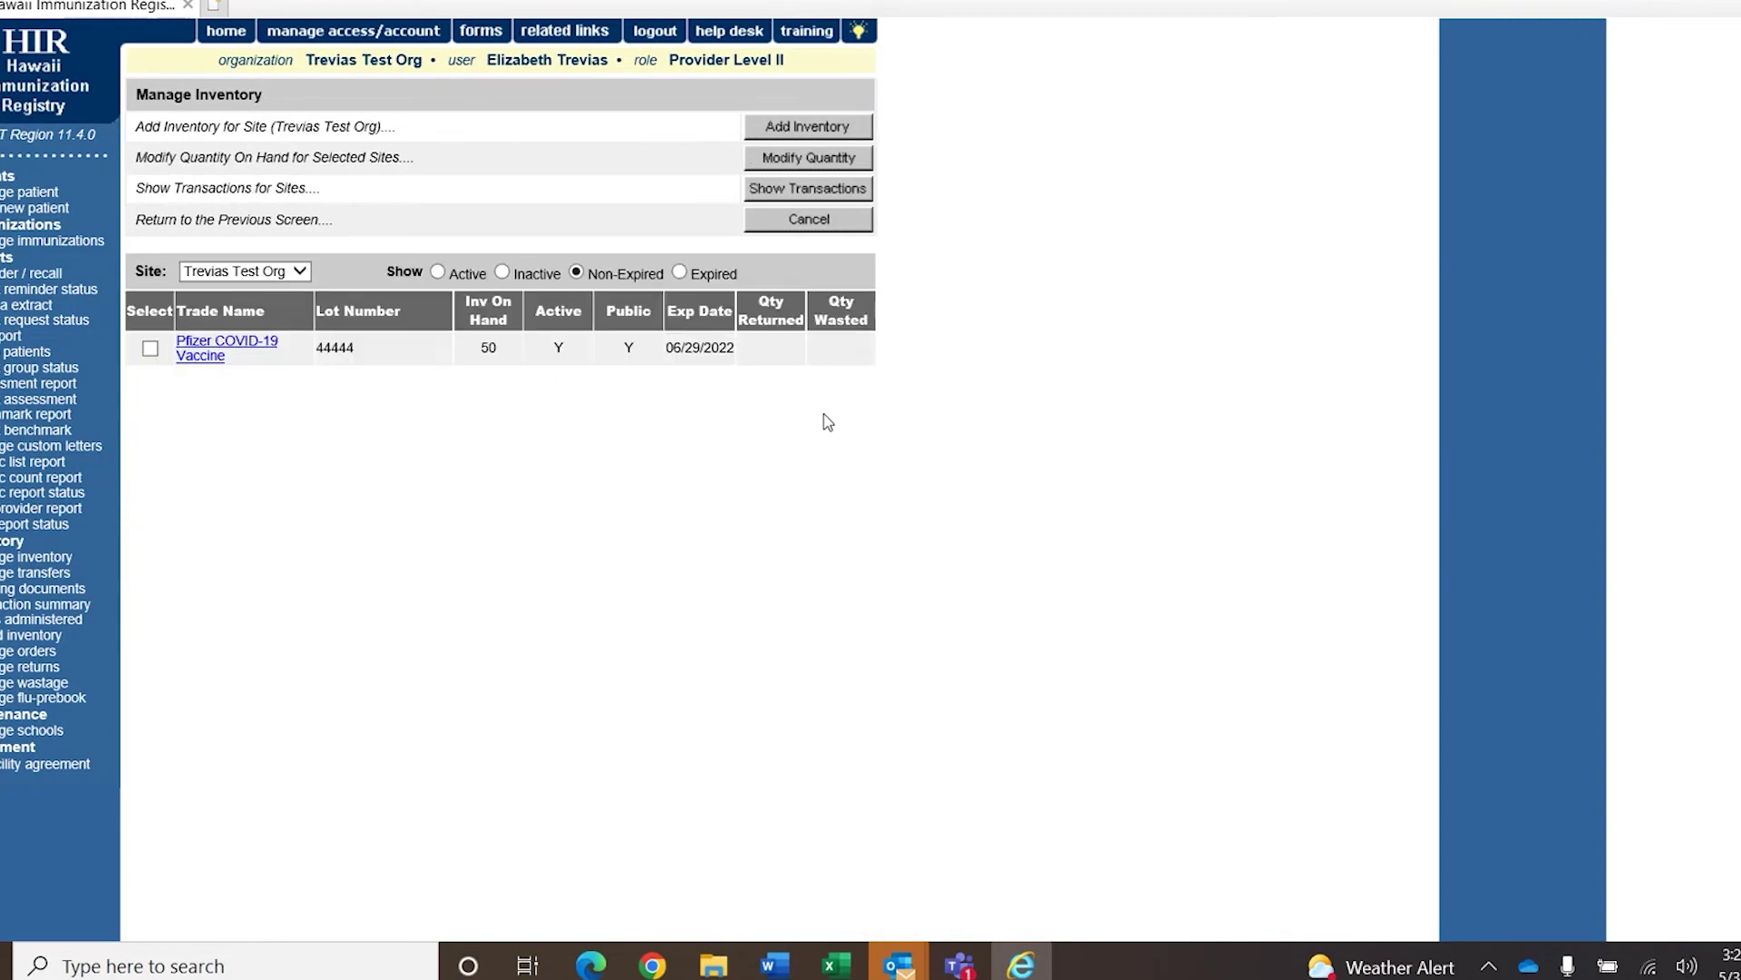
{"action": "left_click", "coordinate": [840, 131]}
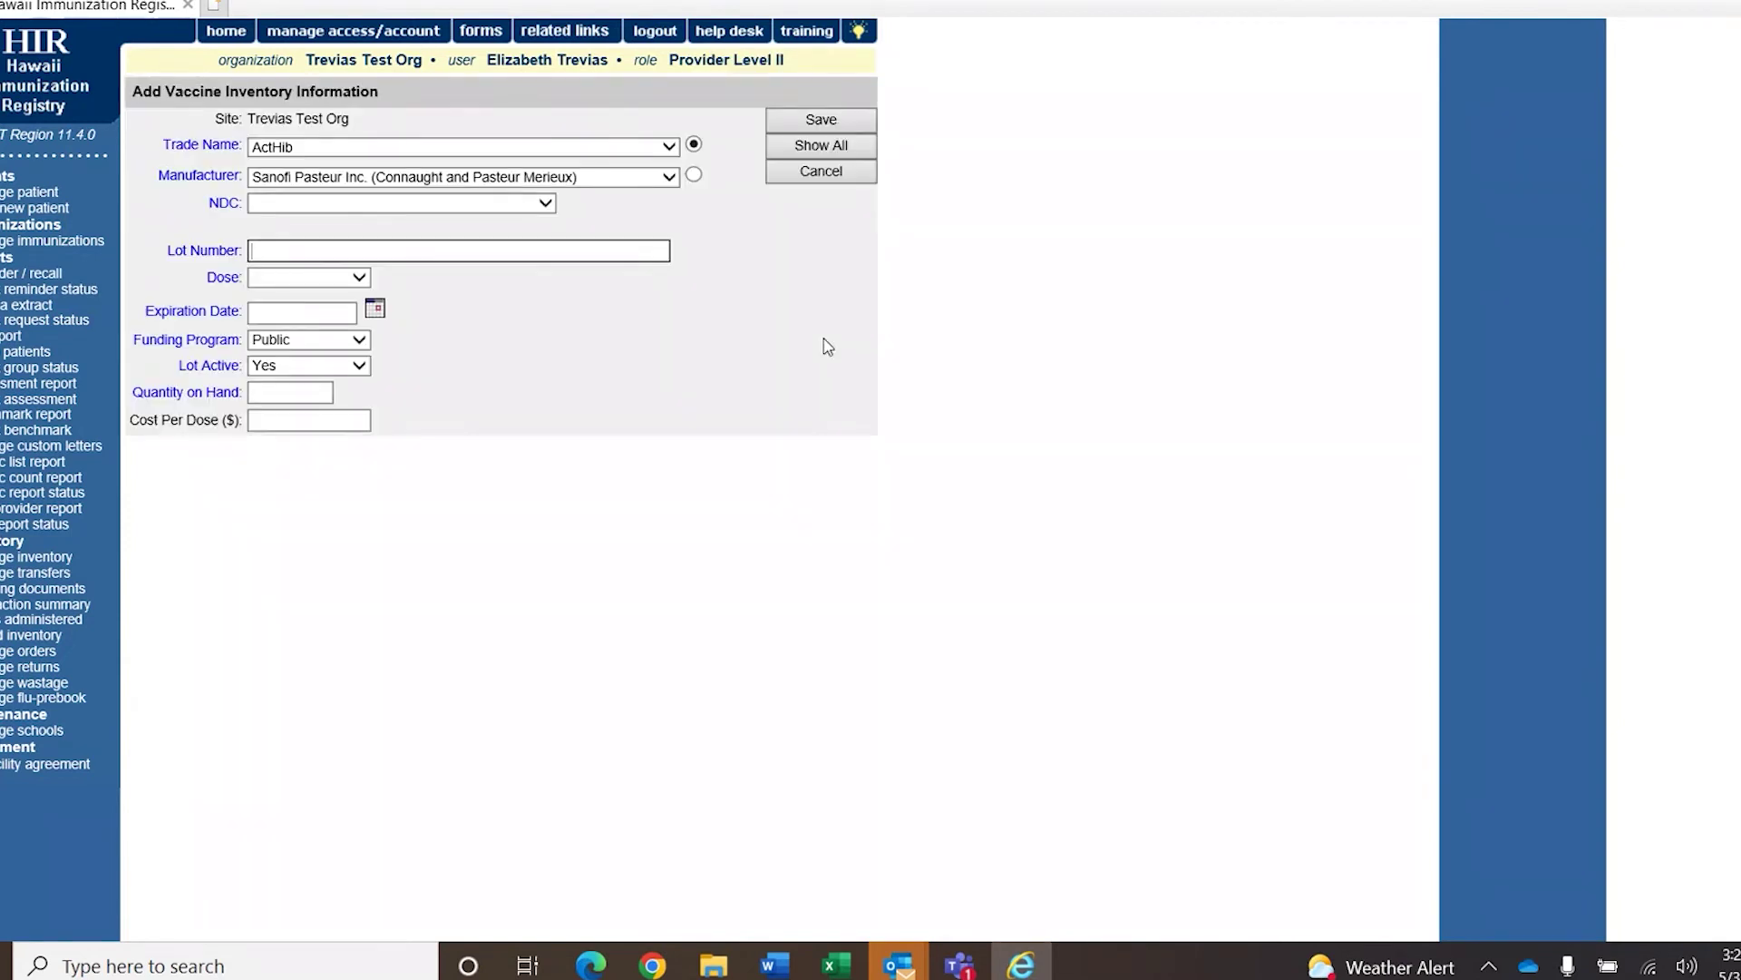
{"action": "left_click", "coordinate": [665, 147]}
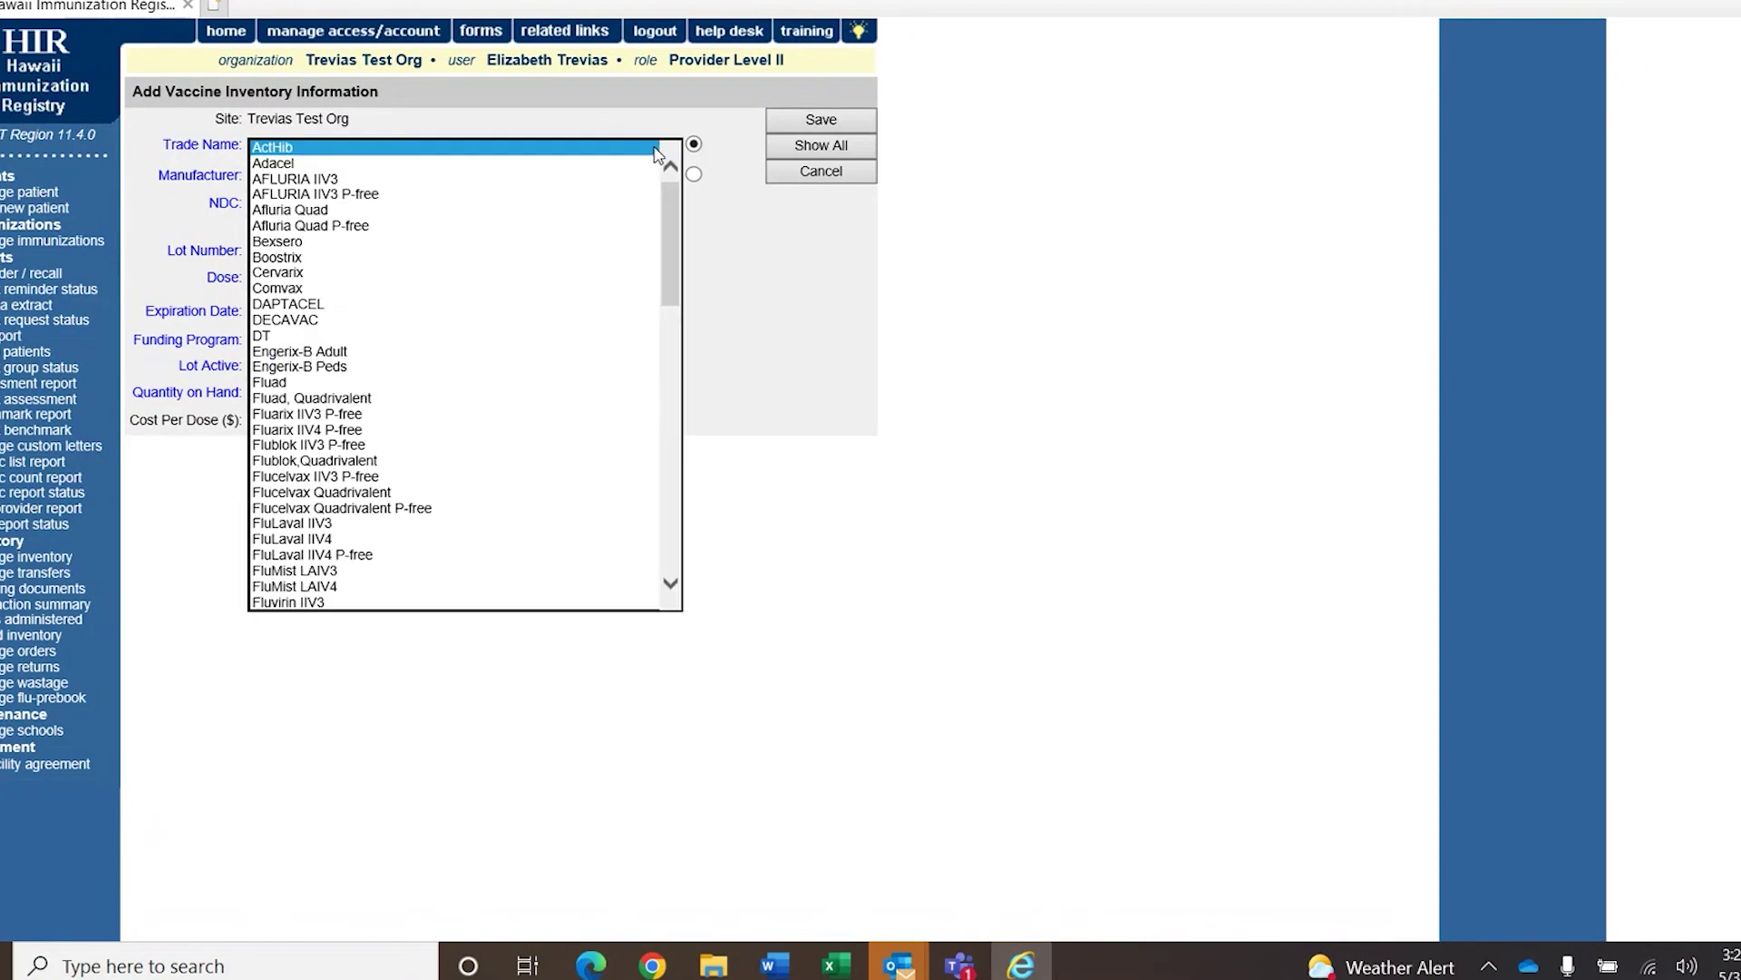
{"action": "left_click_drag", "start_coordinate": [670, 212], "coordinate": [668, 441]}
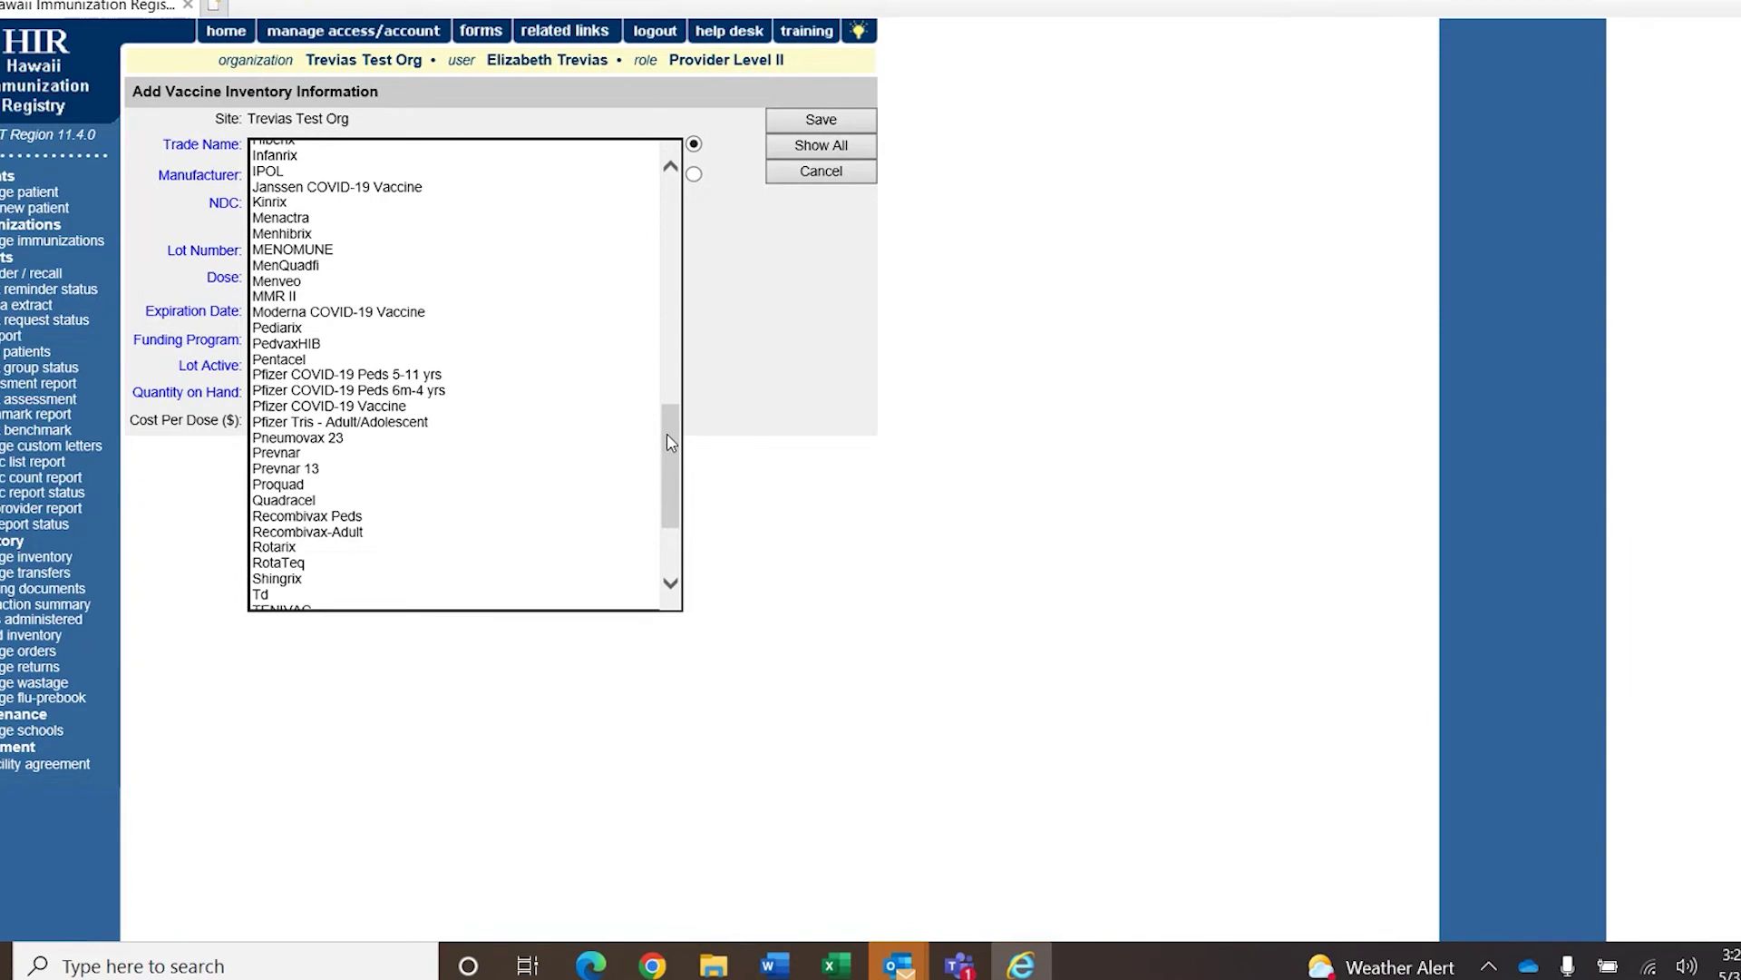
{"action": "left_click", "coordinate": [534, 408]}
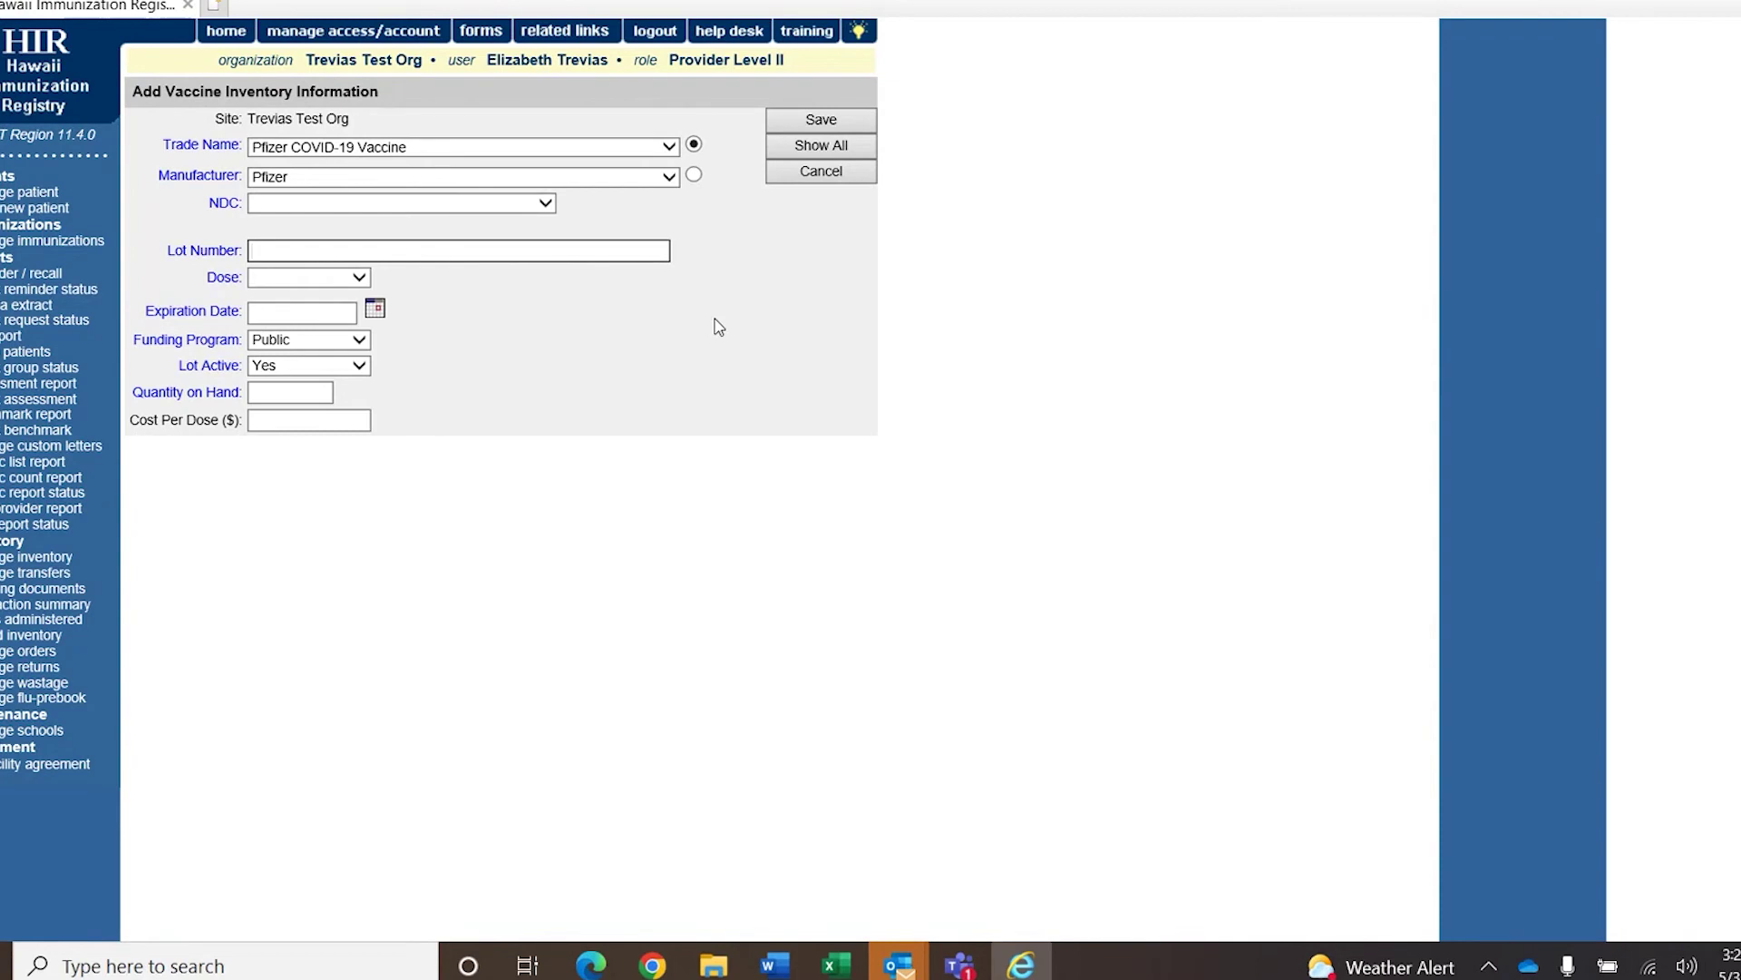
{"action": "left_click", "coordinate": [544, 203]}
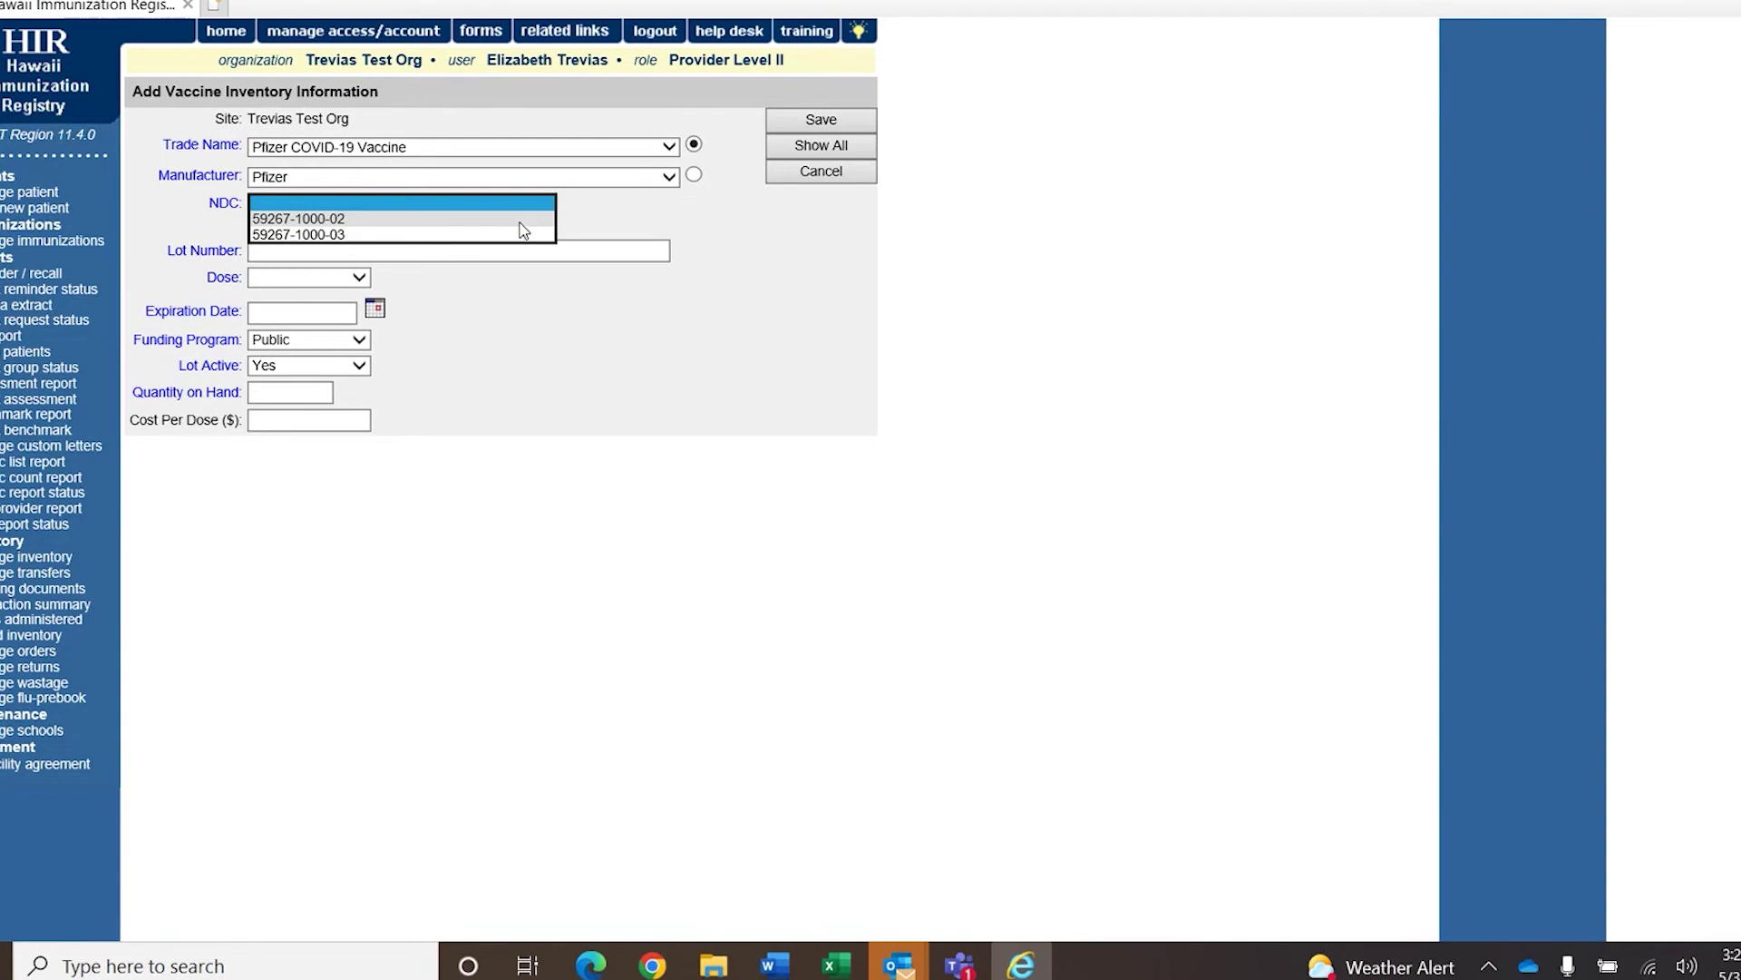
{"action": "left_click", "coordinate": [523, 220]}
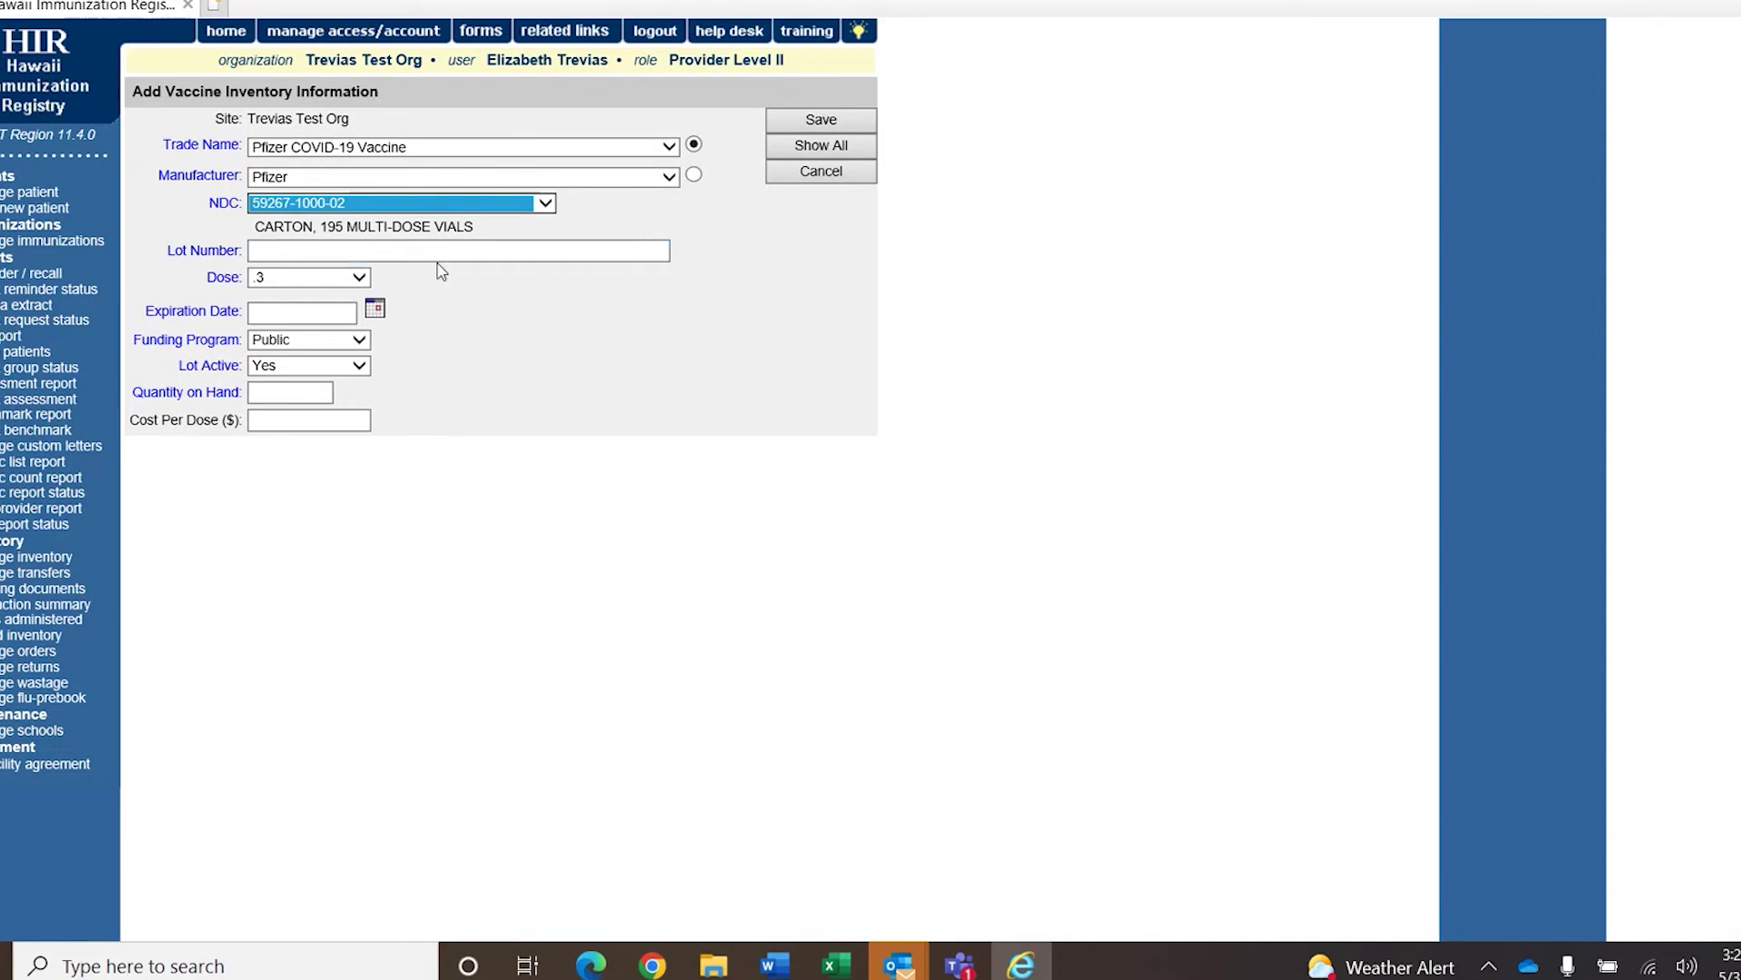
Enter lot 55555, expiry 07/03/2022 and quantity 50, then save the lot.
{"action": "left_click", "coordinate": [358, 254]}
{"action": "type", "text": "55555"}
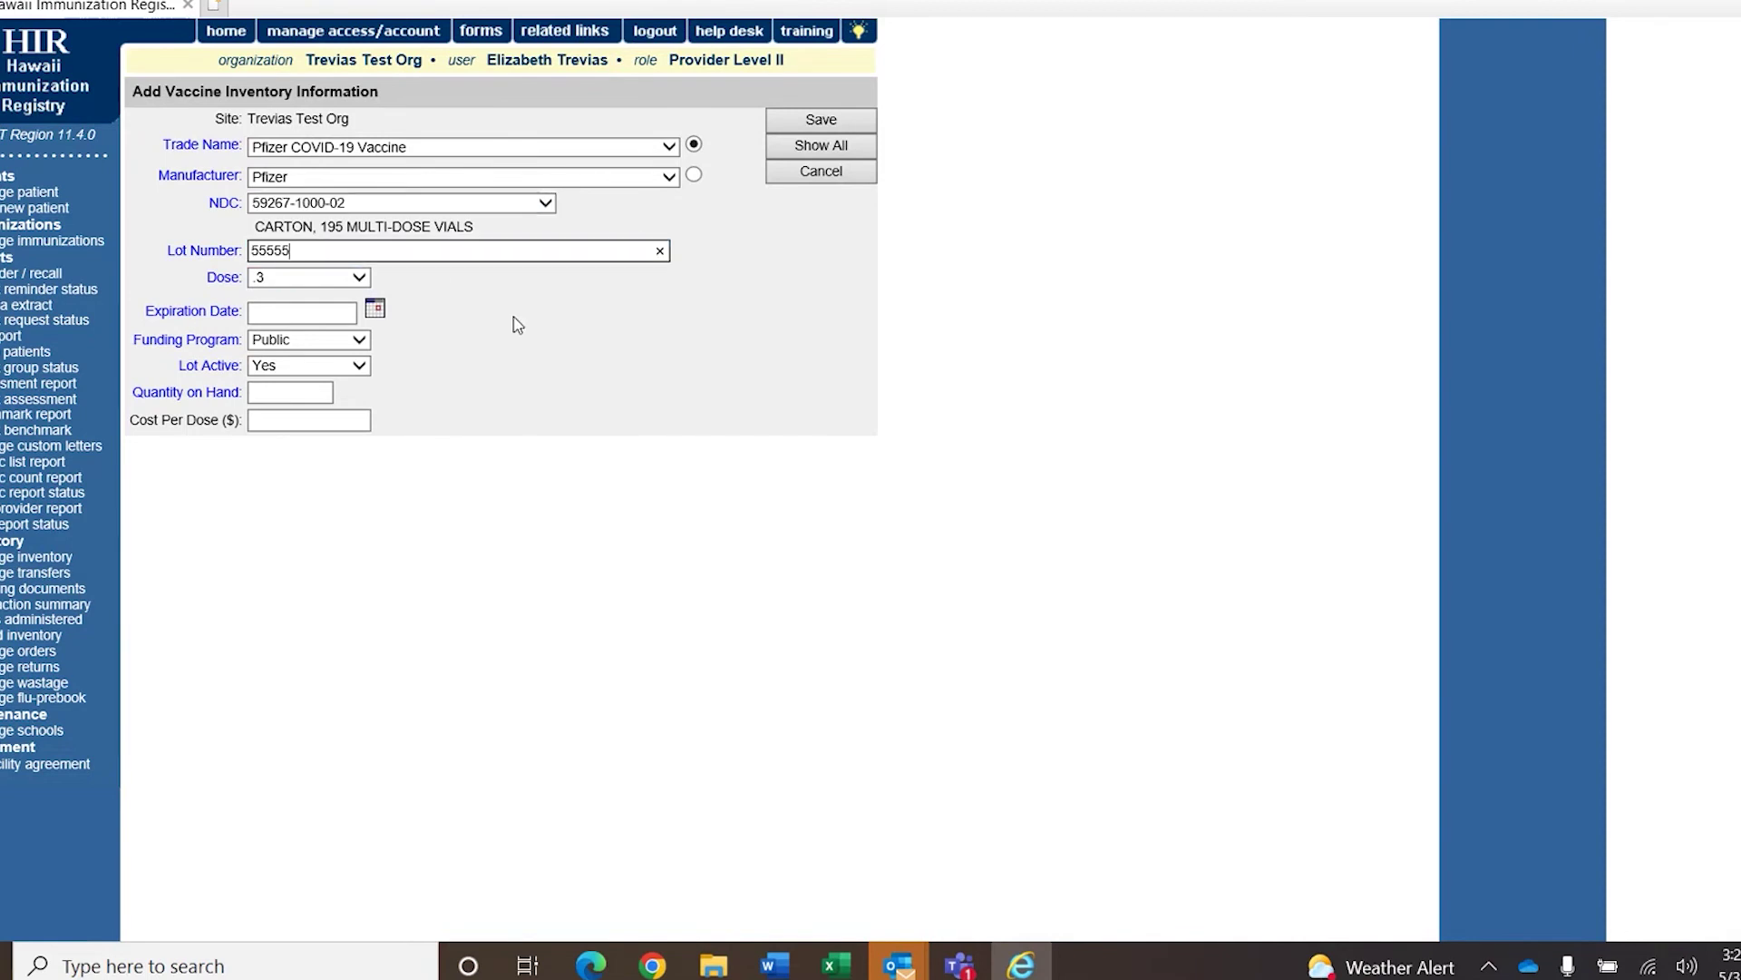
{"action": "left_click", "coordinate": [315, 315]}
{"action": "type", "text": "07/03/20212"}
{"action": "left_click", "coordinate": [486, 373]}
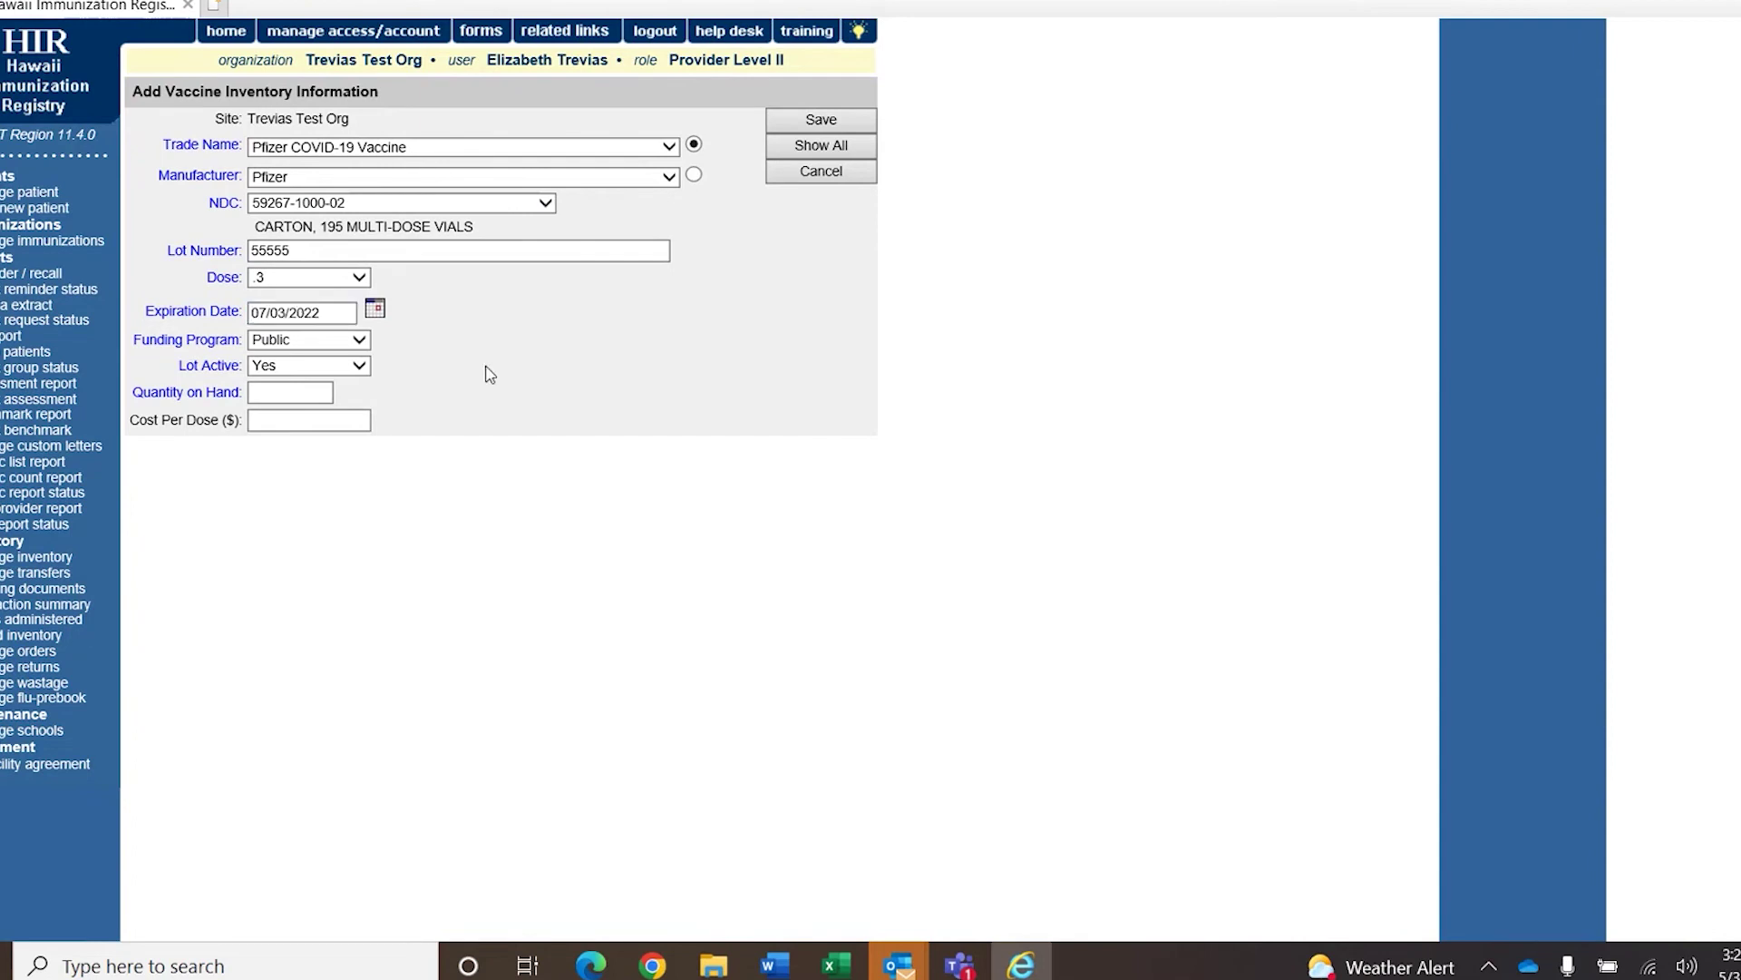
{"action": "left_click", "coordinate": [320, 390]}
{"action": "type", "text": "50"}
{"action": "left_click", "coordinate": [821, 119]}
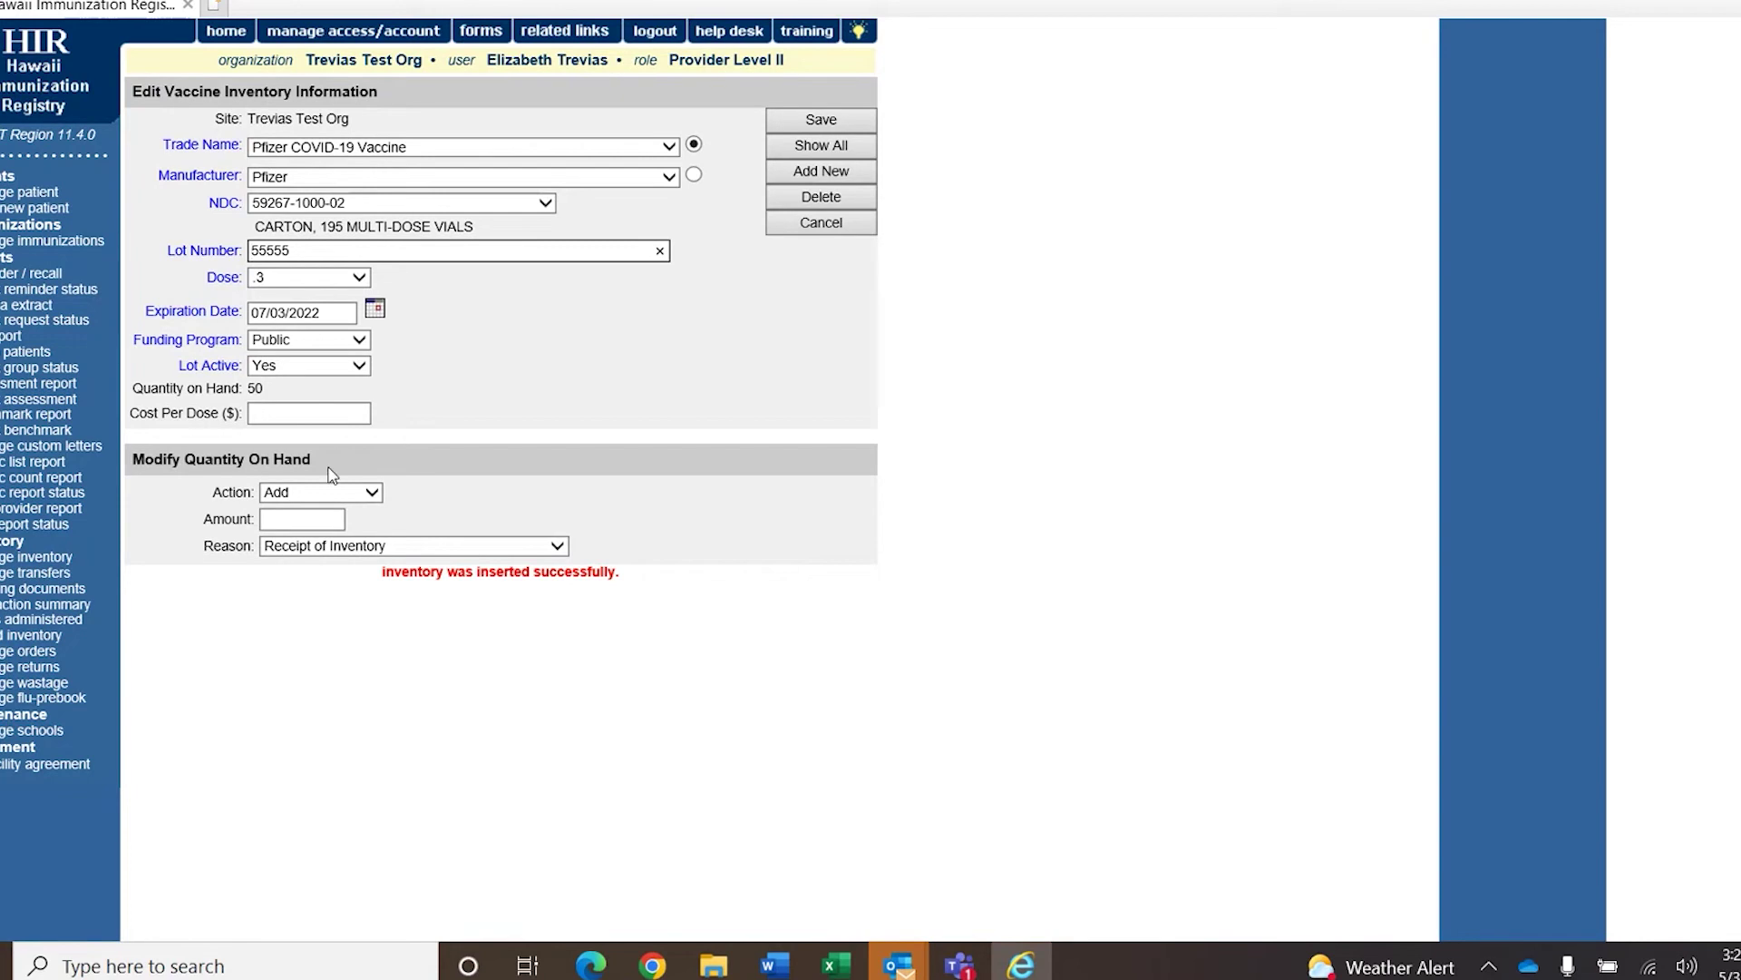
Confirm the inventory lists Pfizer lots 44444 and 55555, then go to patient search.
{"action": "left_click", "coordinate": [64, 560]}
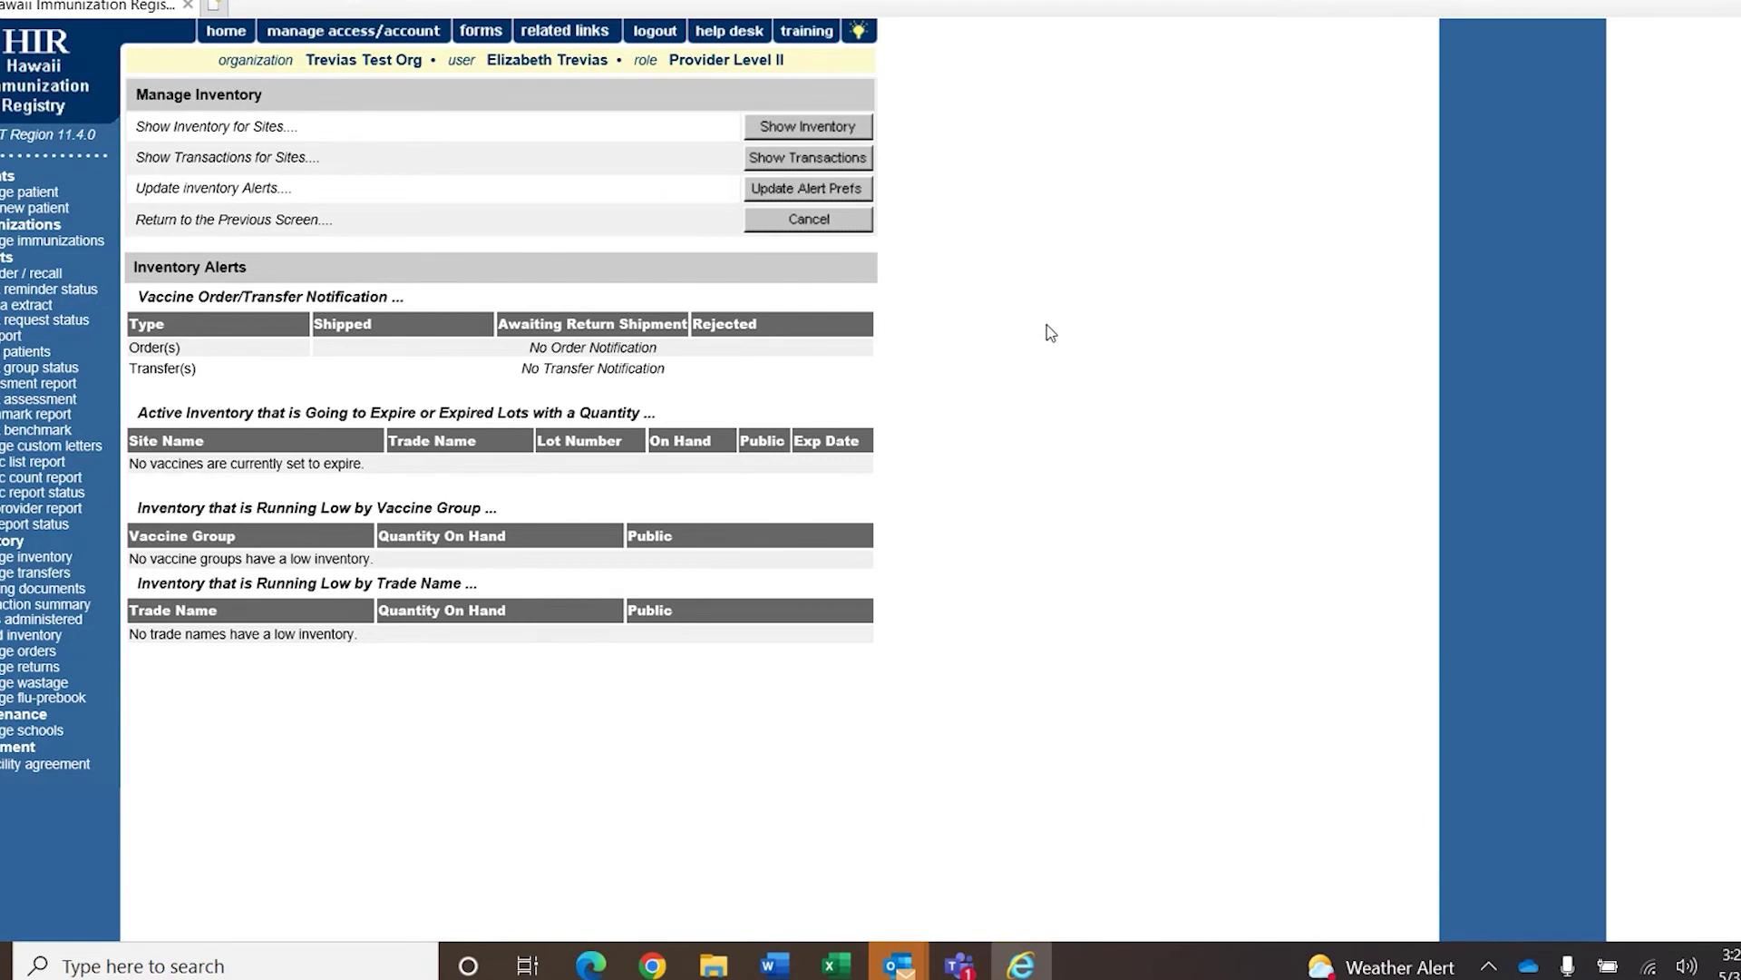
{"action": "left_click", "coordinate": [840, 128]}
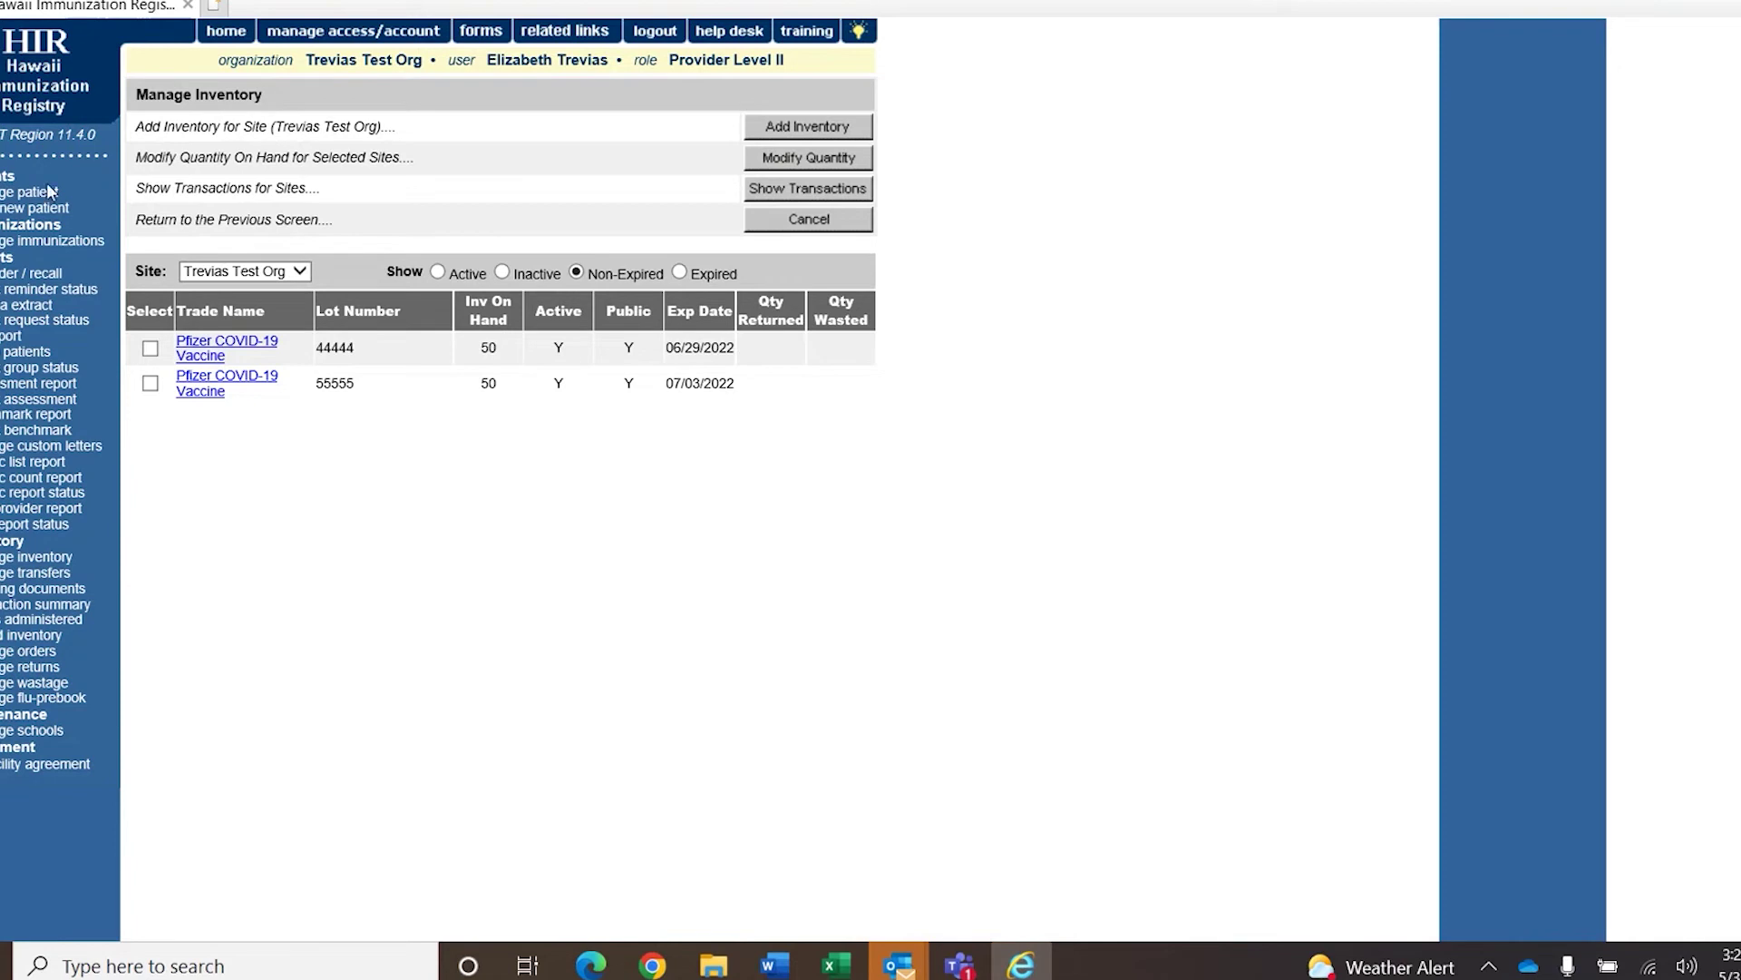
{"action": "left_click", "coordinate": [82, 194]}
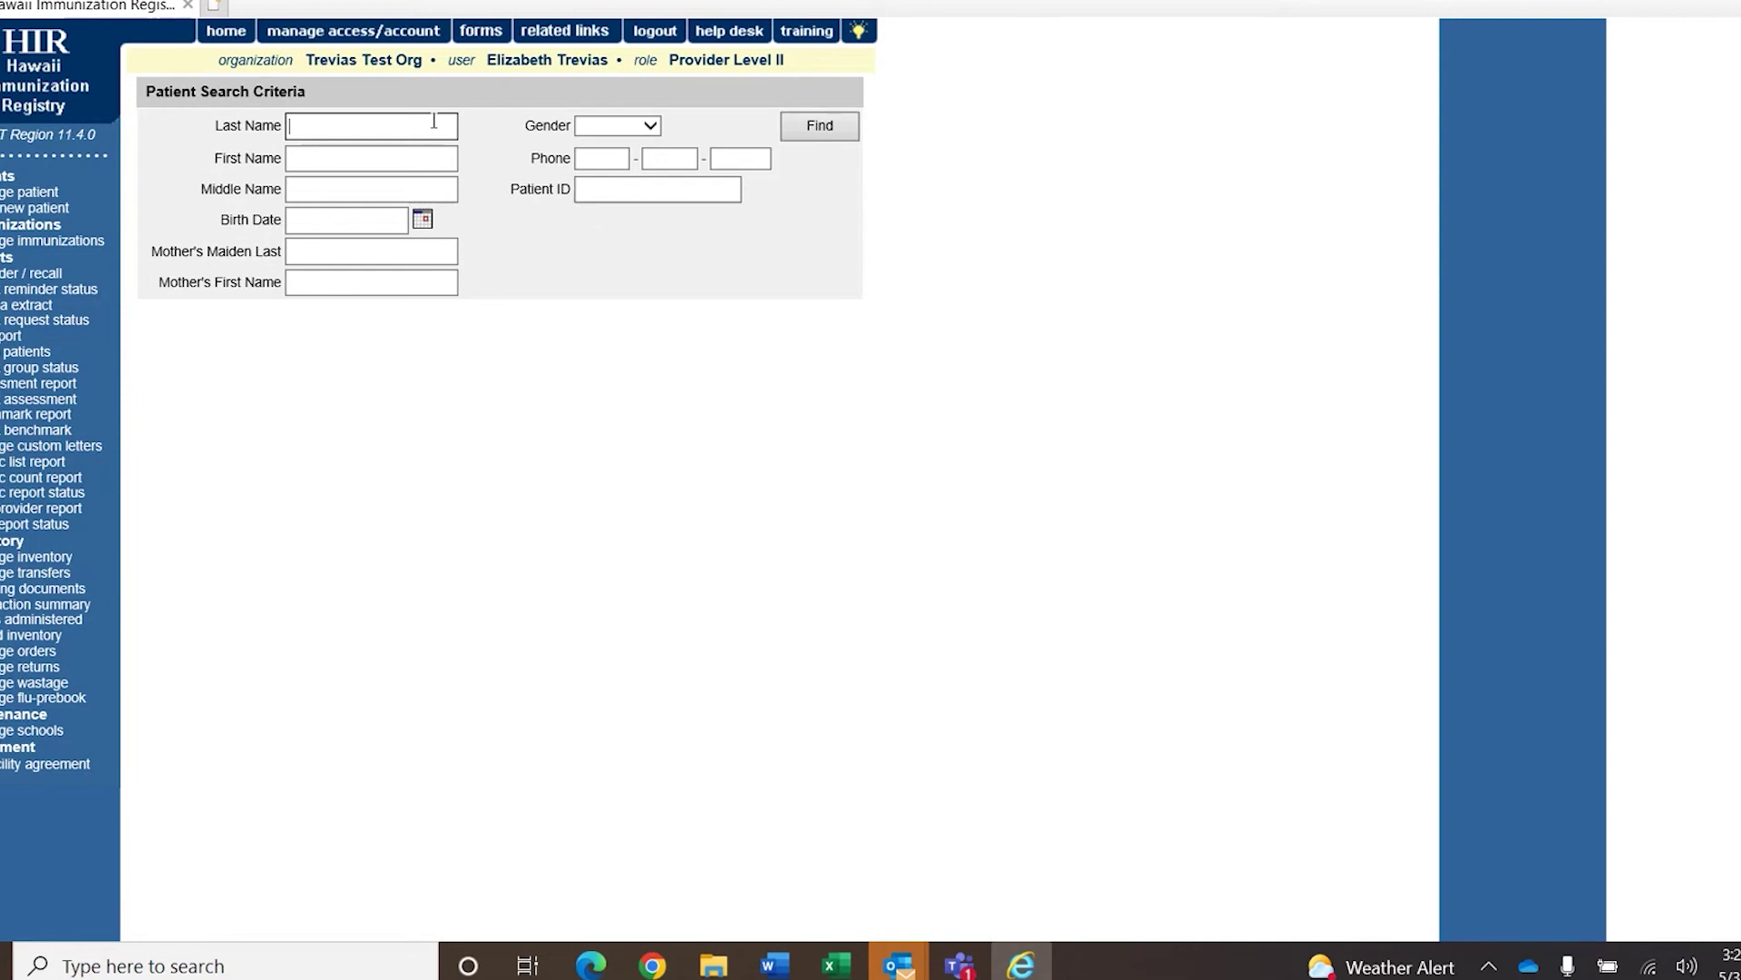
Search for the patient by last and first name prefixes and birth date 01/02/1999.
{"action": "type", "text": "TW"}
{"action": "key", "text": "Tab"}
{"action": "type", "text": "SU"}
{"action": "key", "text": "Tab"}
{"action": "key", "text": "Tab"}
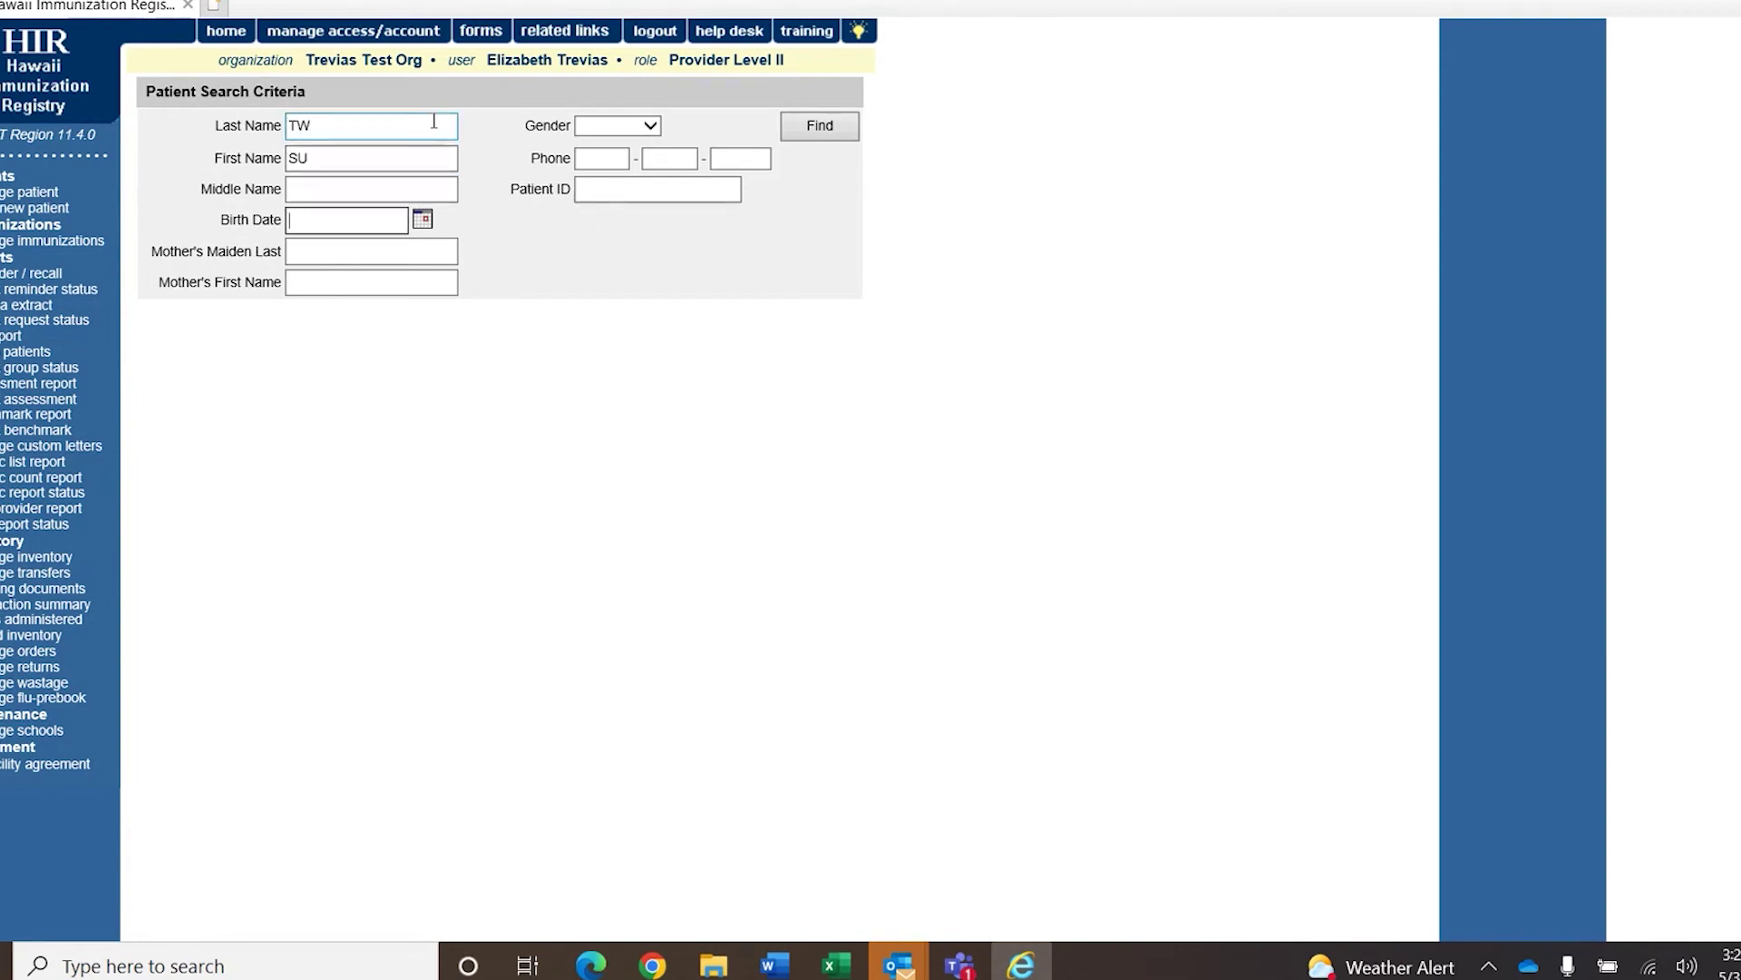
{"action": "type", "text": "01/02/1999"}
{"action": "left_click", "coordinate": [730, 180]}
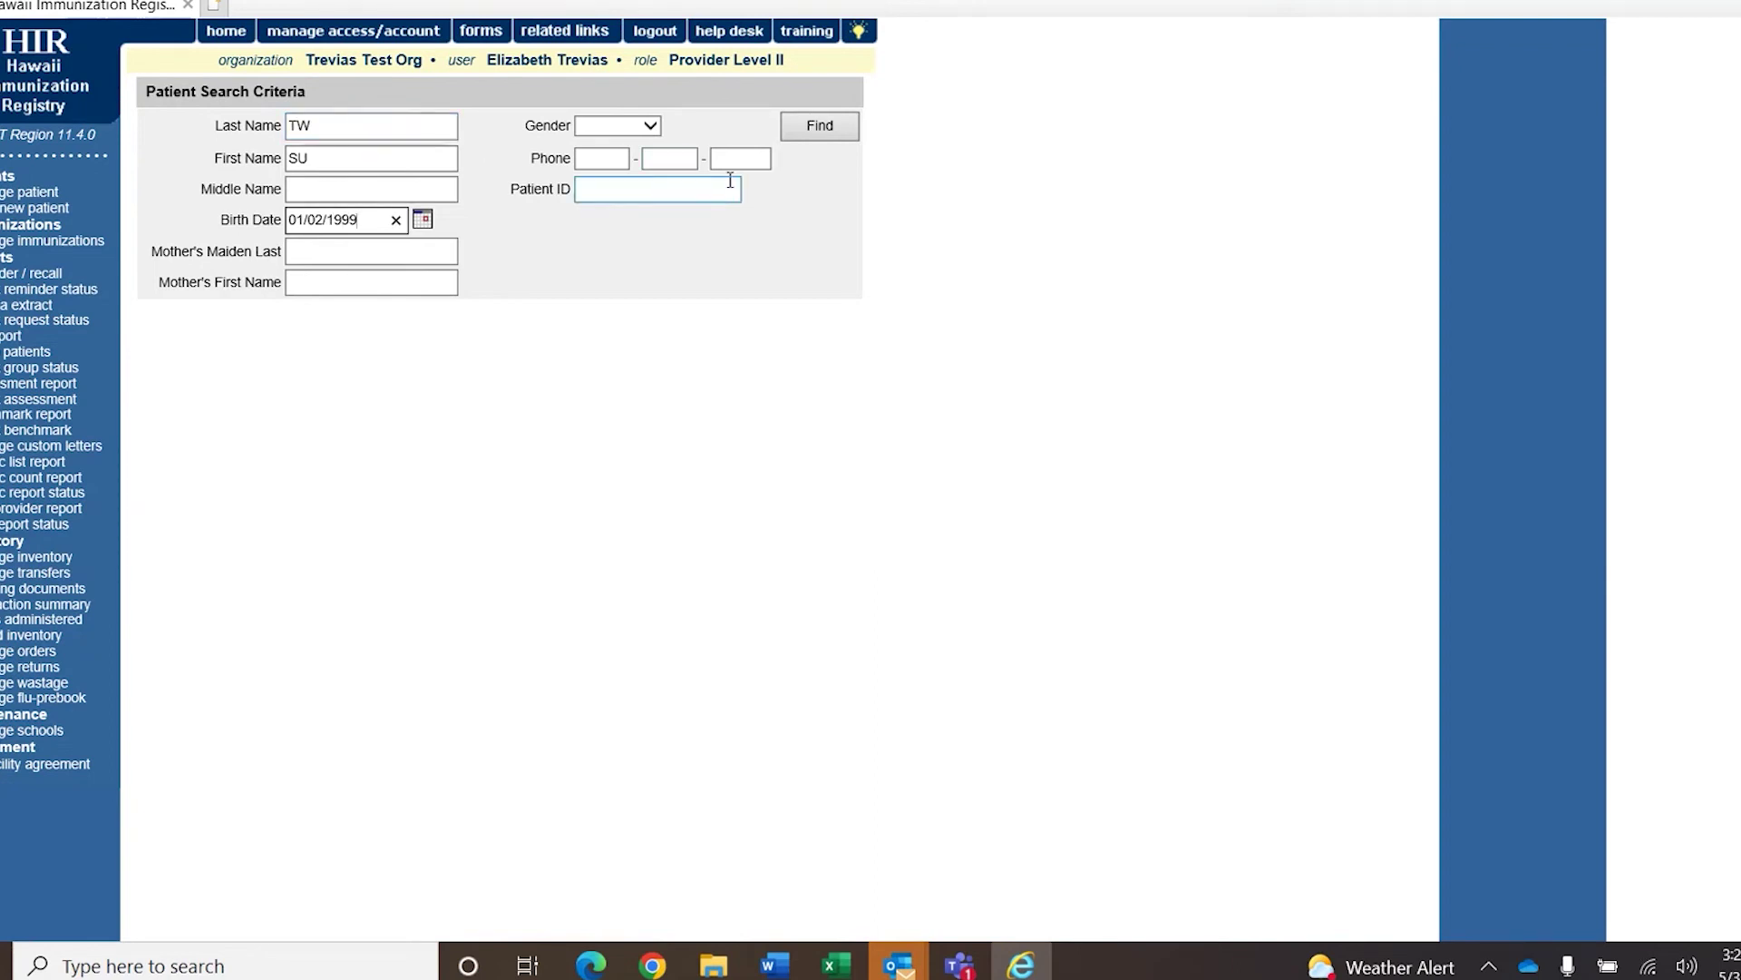
{"action": "left_click", "coordinate": [839, 129]}
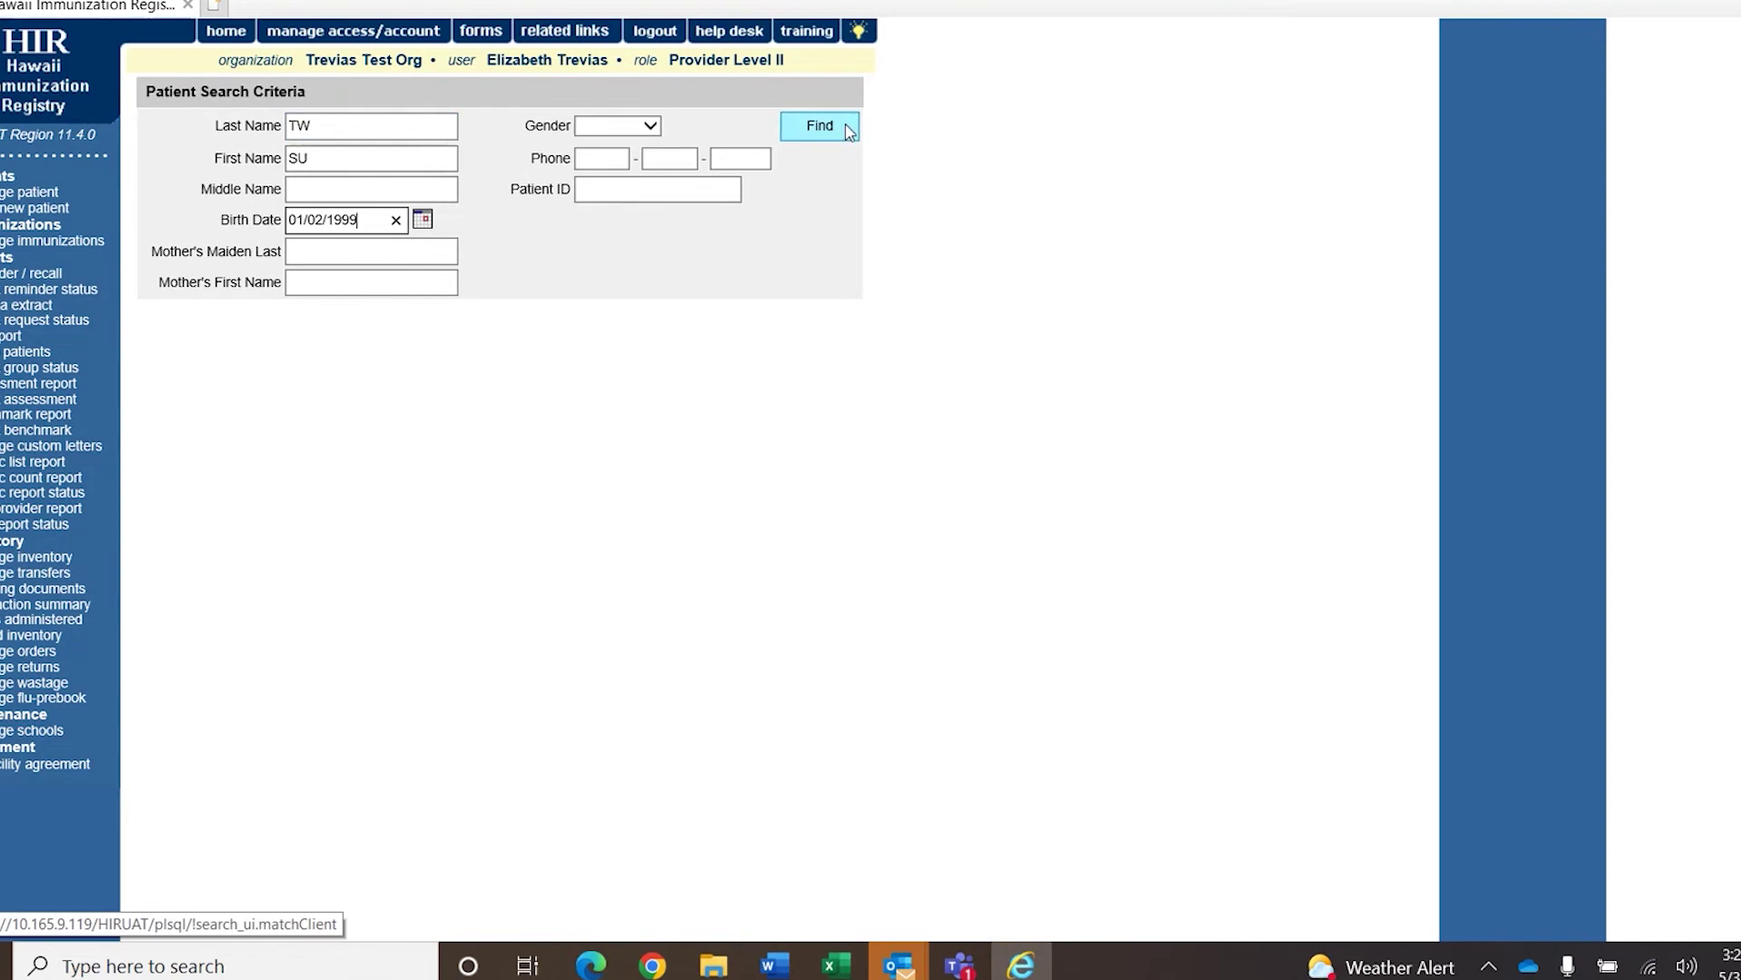
Open the patient's immunization history and recommendations from the Update Patient record.
{"action": "scroll", "coordinate": [528, 544], "scroll_direction": "down", "scroll_amount": 5}
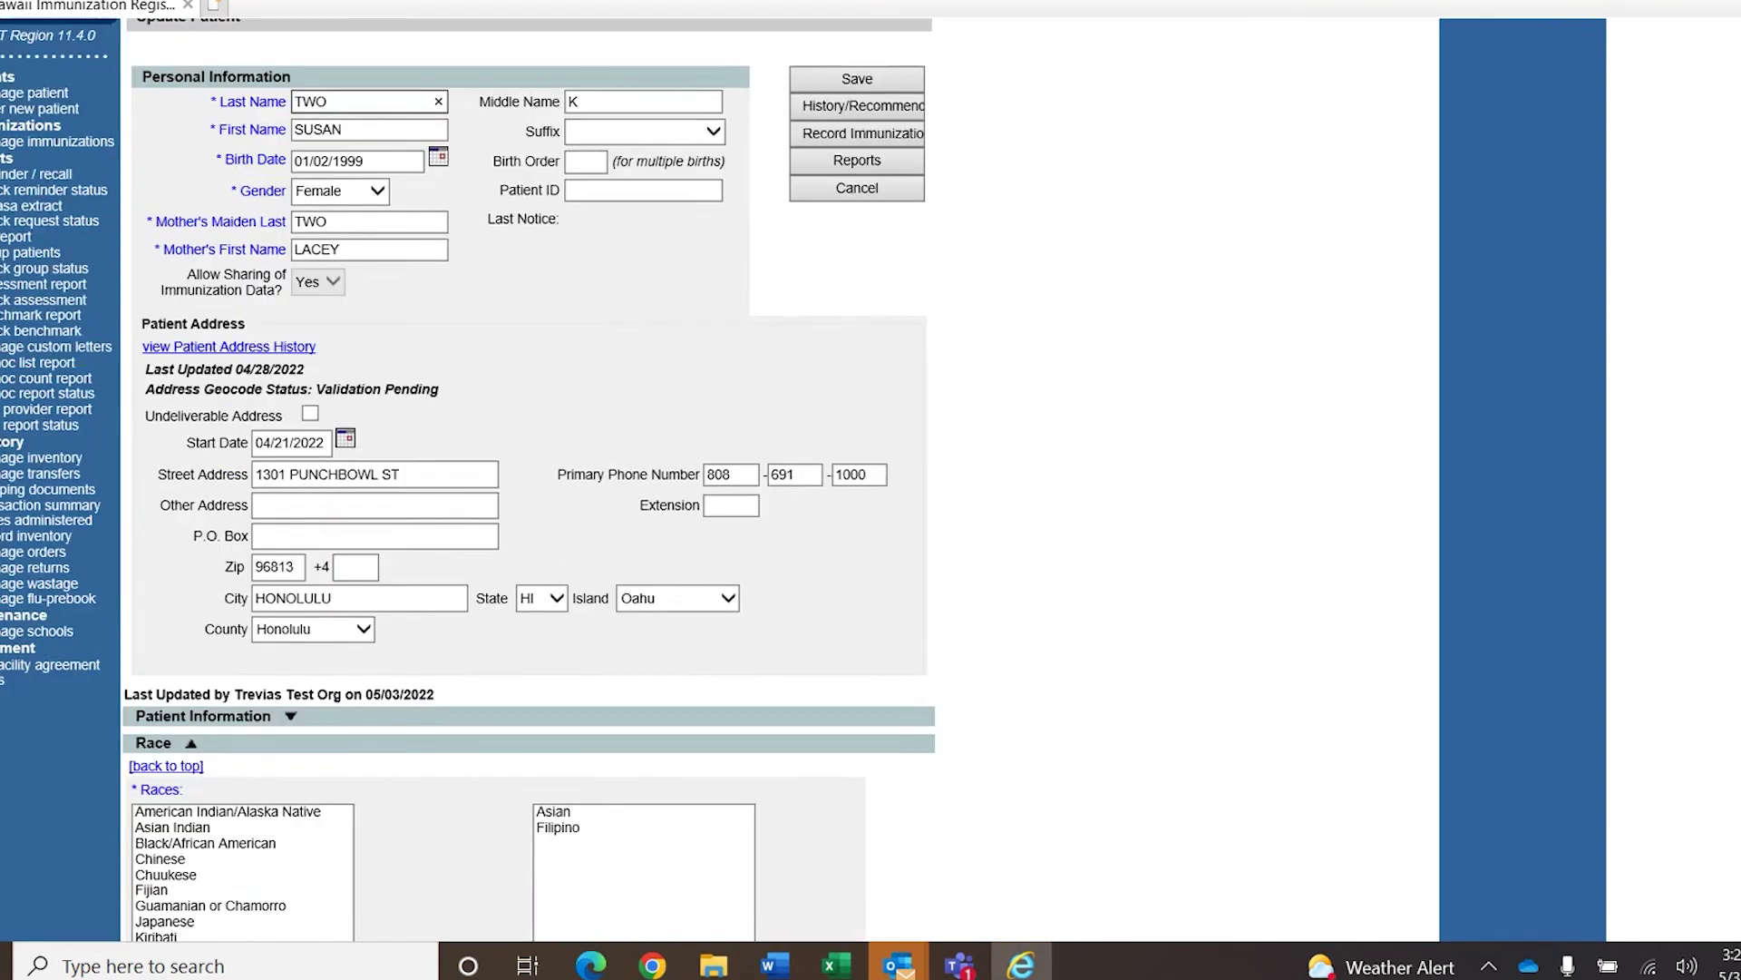
{"action": "scroll", "coordinate": [529, 544], "scroll_direction": "up", "scroll_amount": 3}
{"action": "scroll", "coordinate": [1121, 306], "scroll_direction": "up", "scroll_amount": 3}
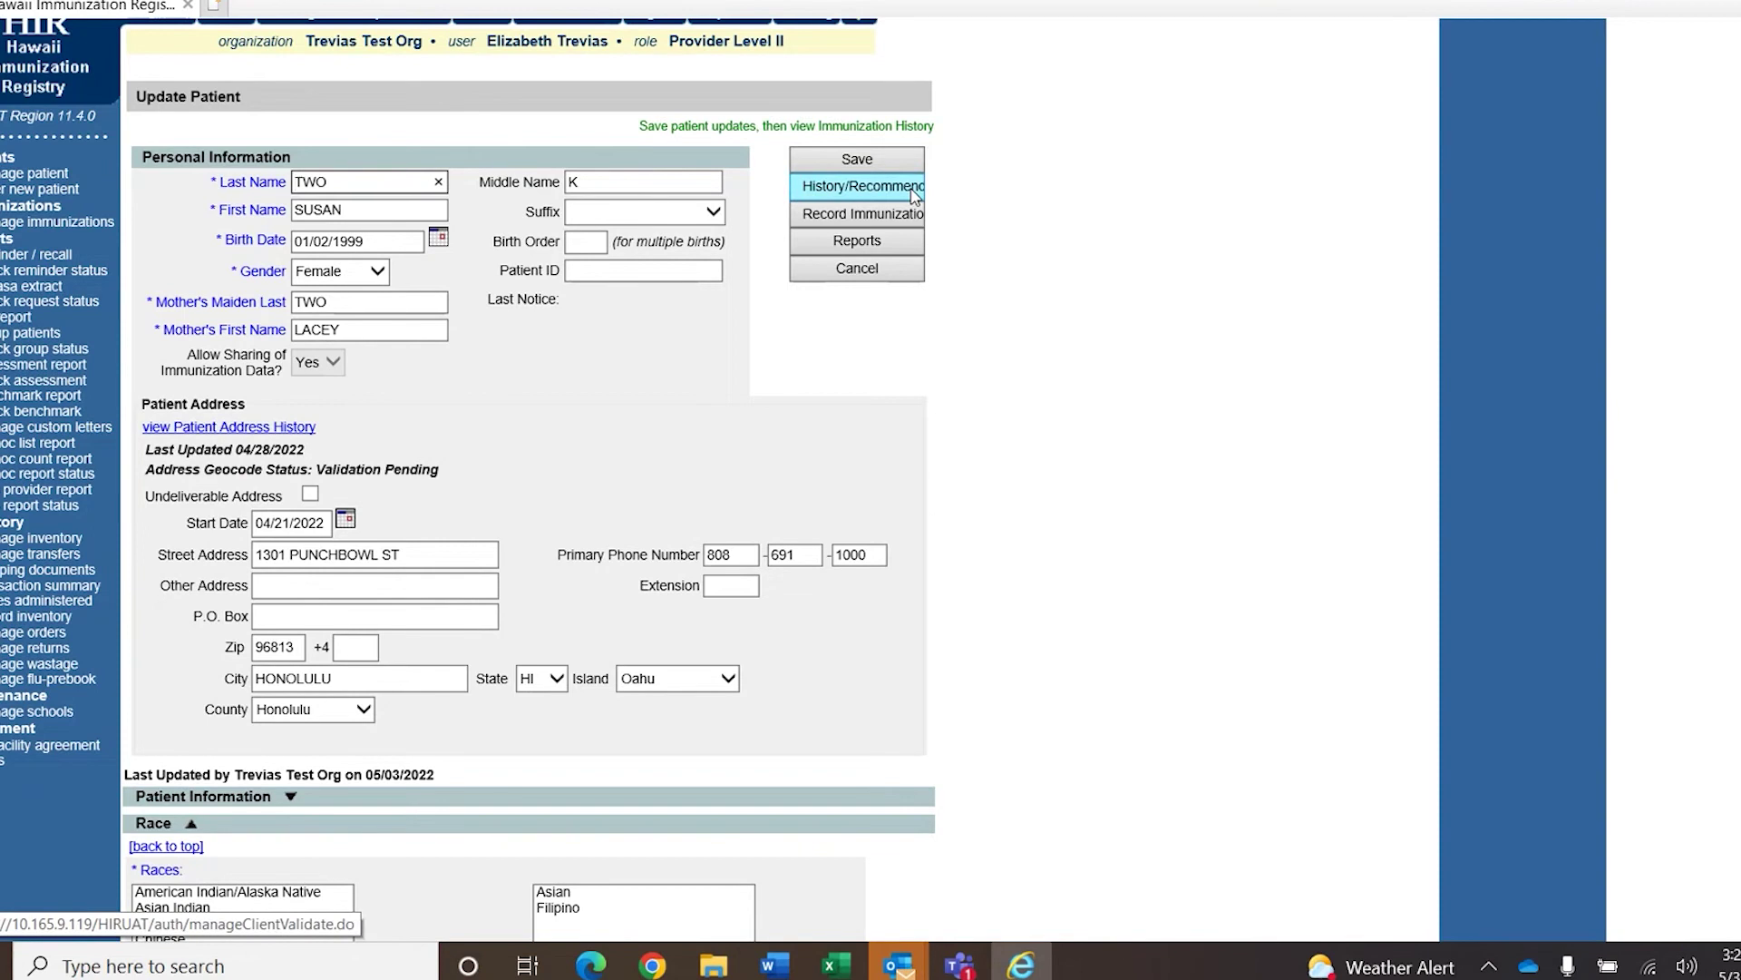
{"action": "left_click", "coordinate": [913, 190]}
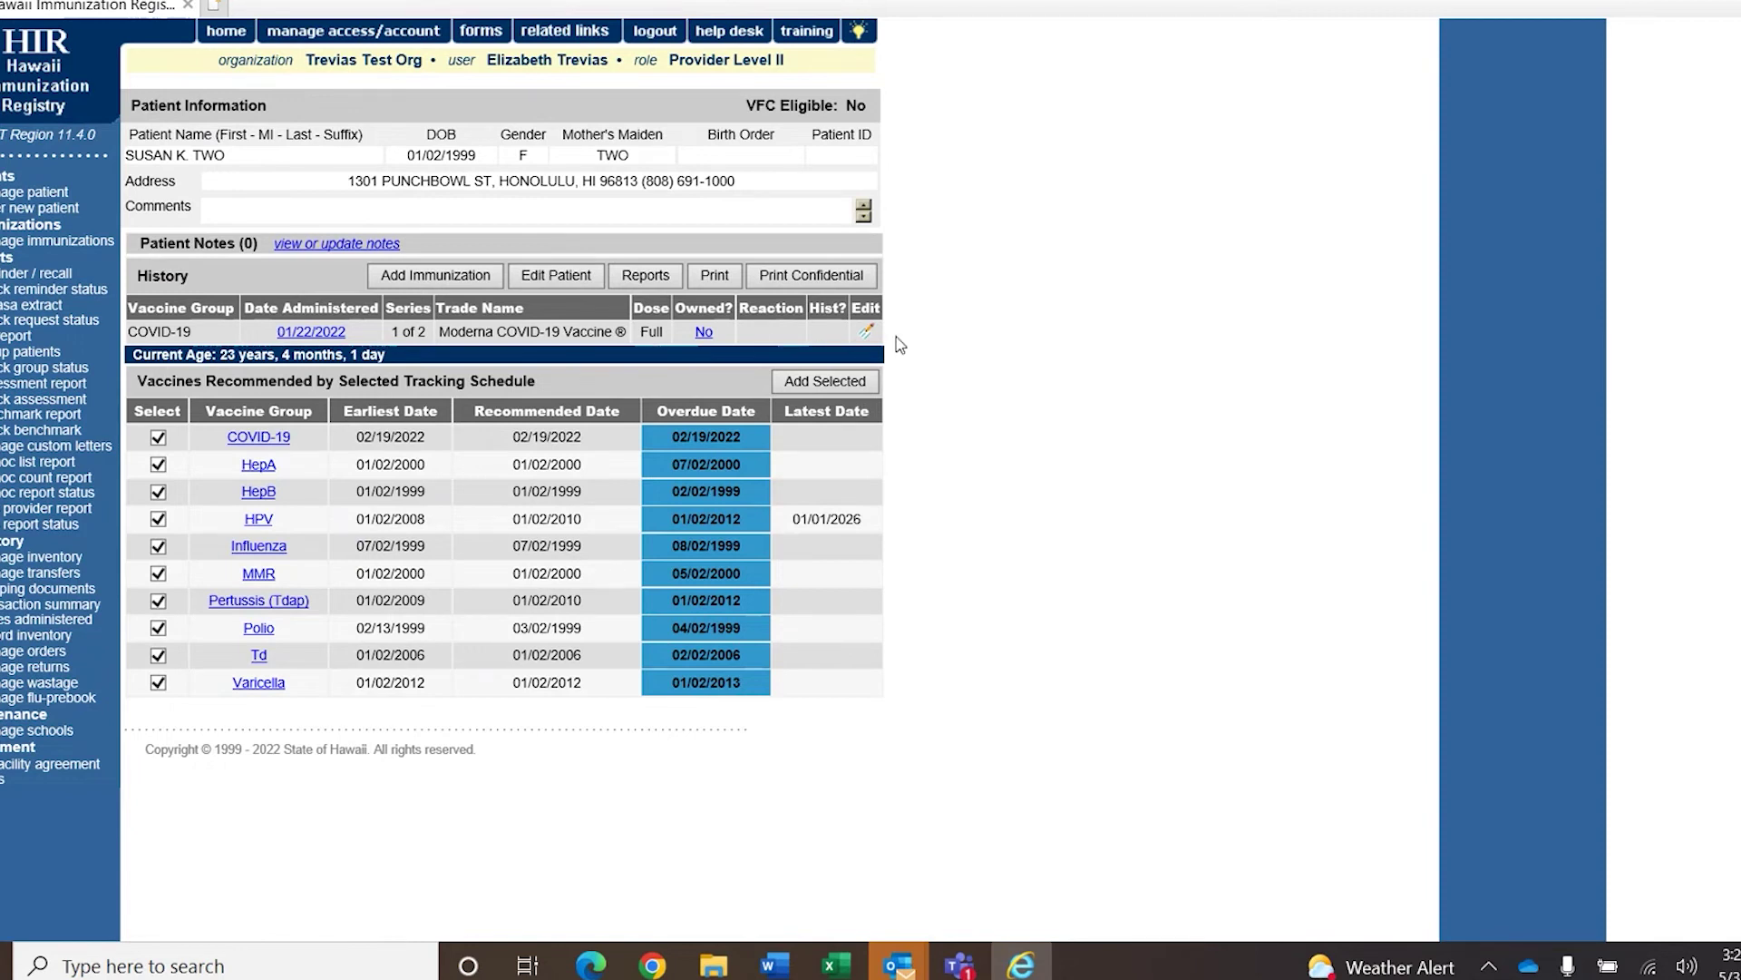
{"action": "left_click", "coordinate": [462, 278]}
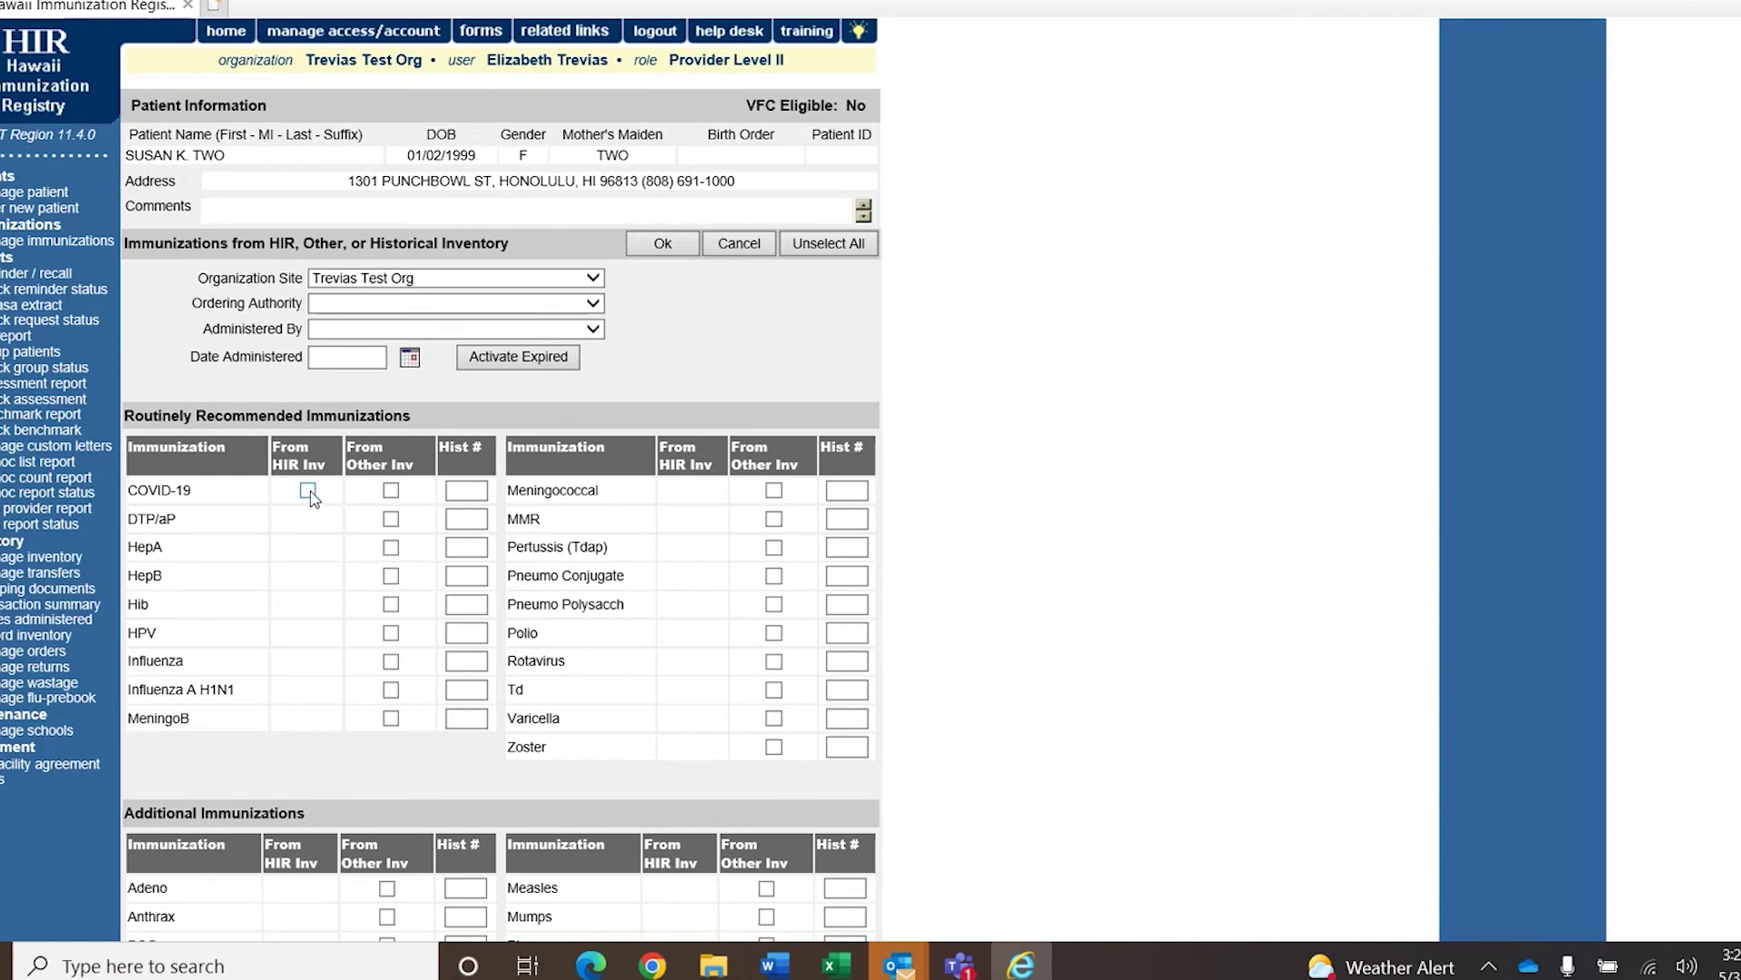
Select COVID-19 from HIR inventory and set eligibility to Adult Insured.
{"action": "left_click", "coordinate": [309, 492]}
{"action": "left_click", "coordinate": [663, 243]}
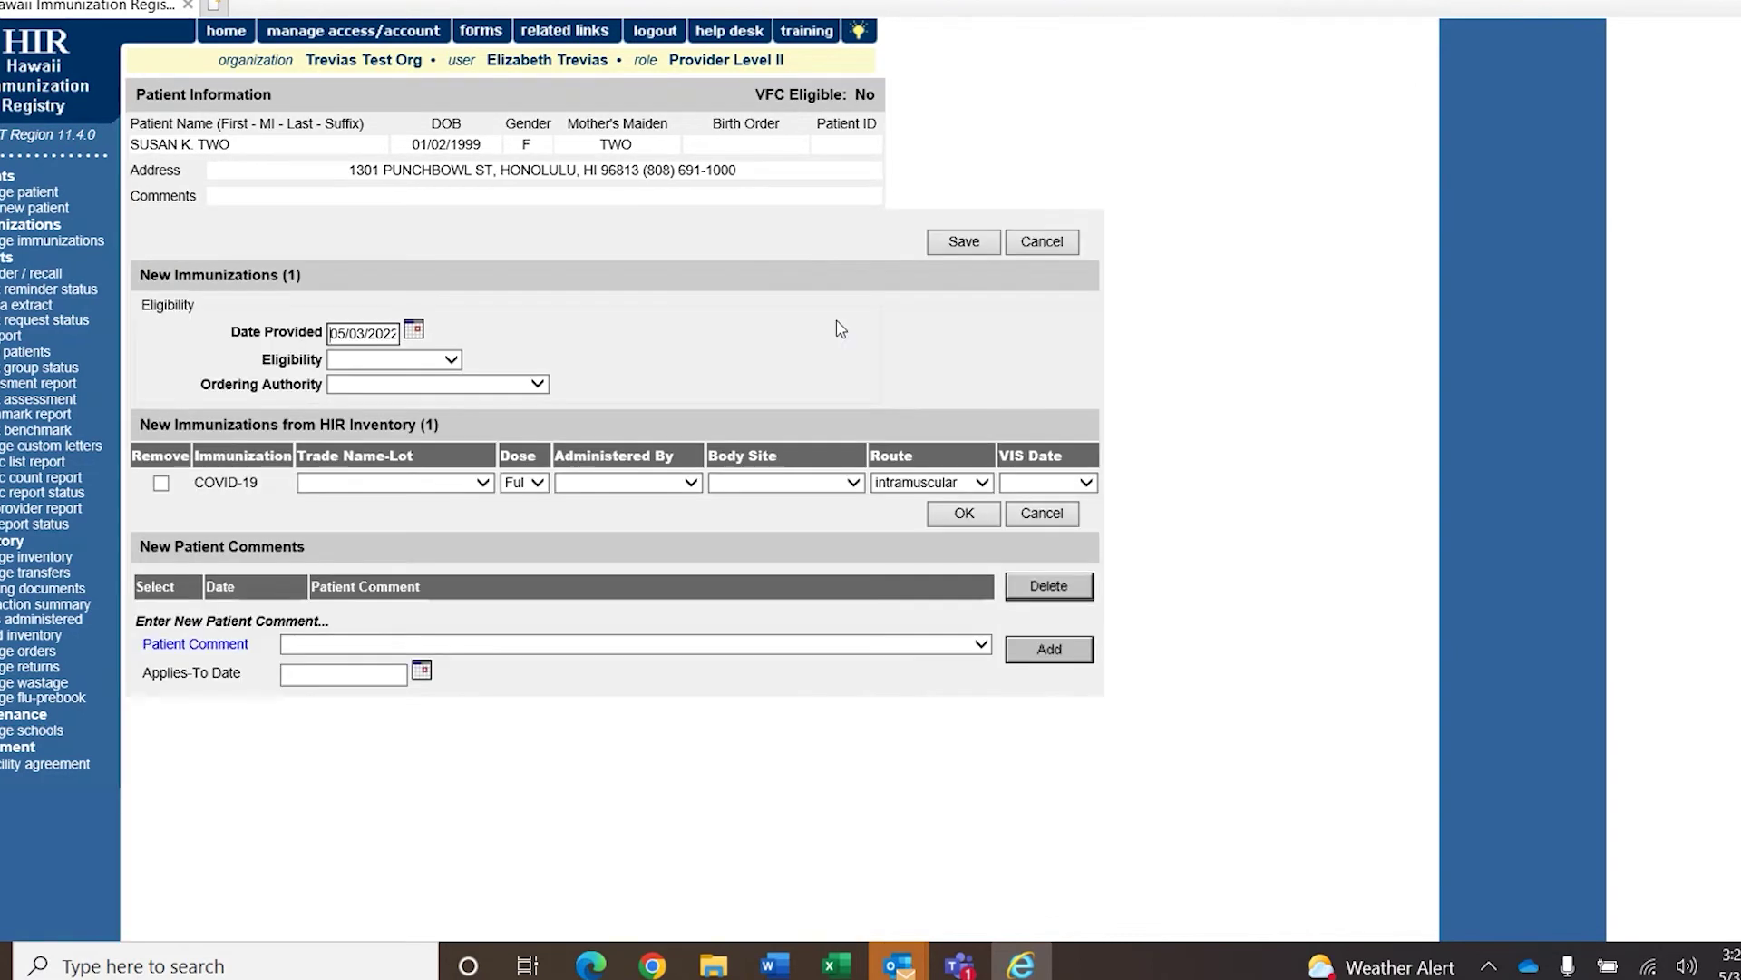
{"action": "left_click", "coordinate": [459, 362]}
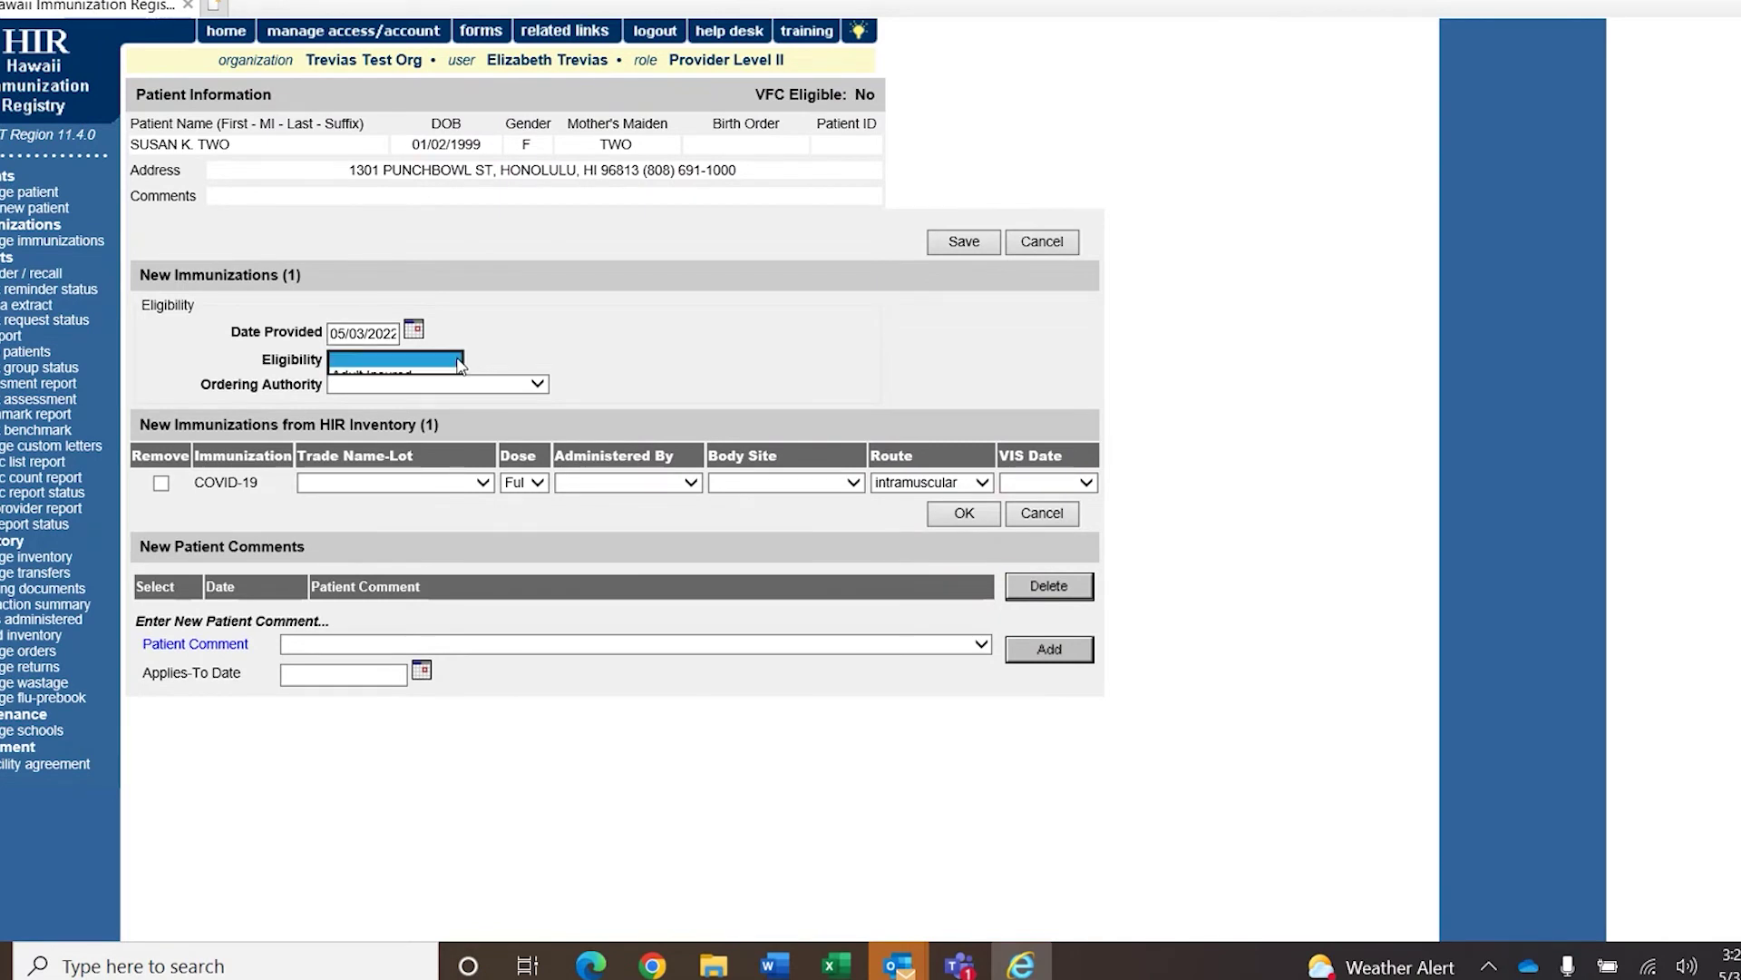
{"action": "left_click", "coordinate": [430, 376]}
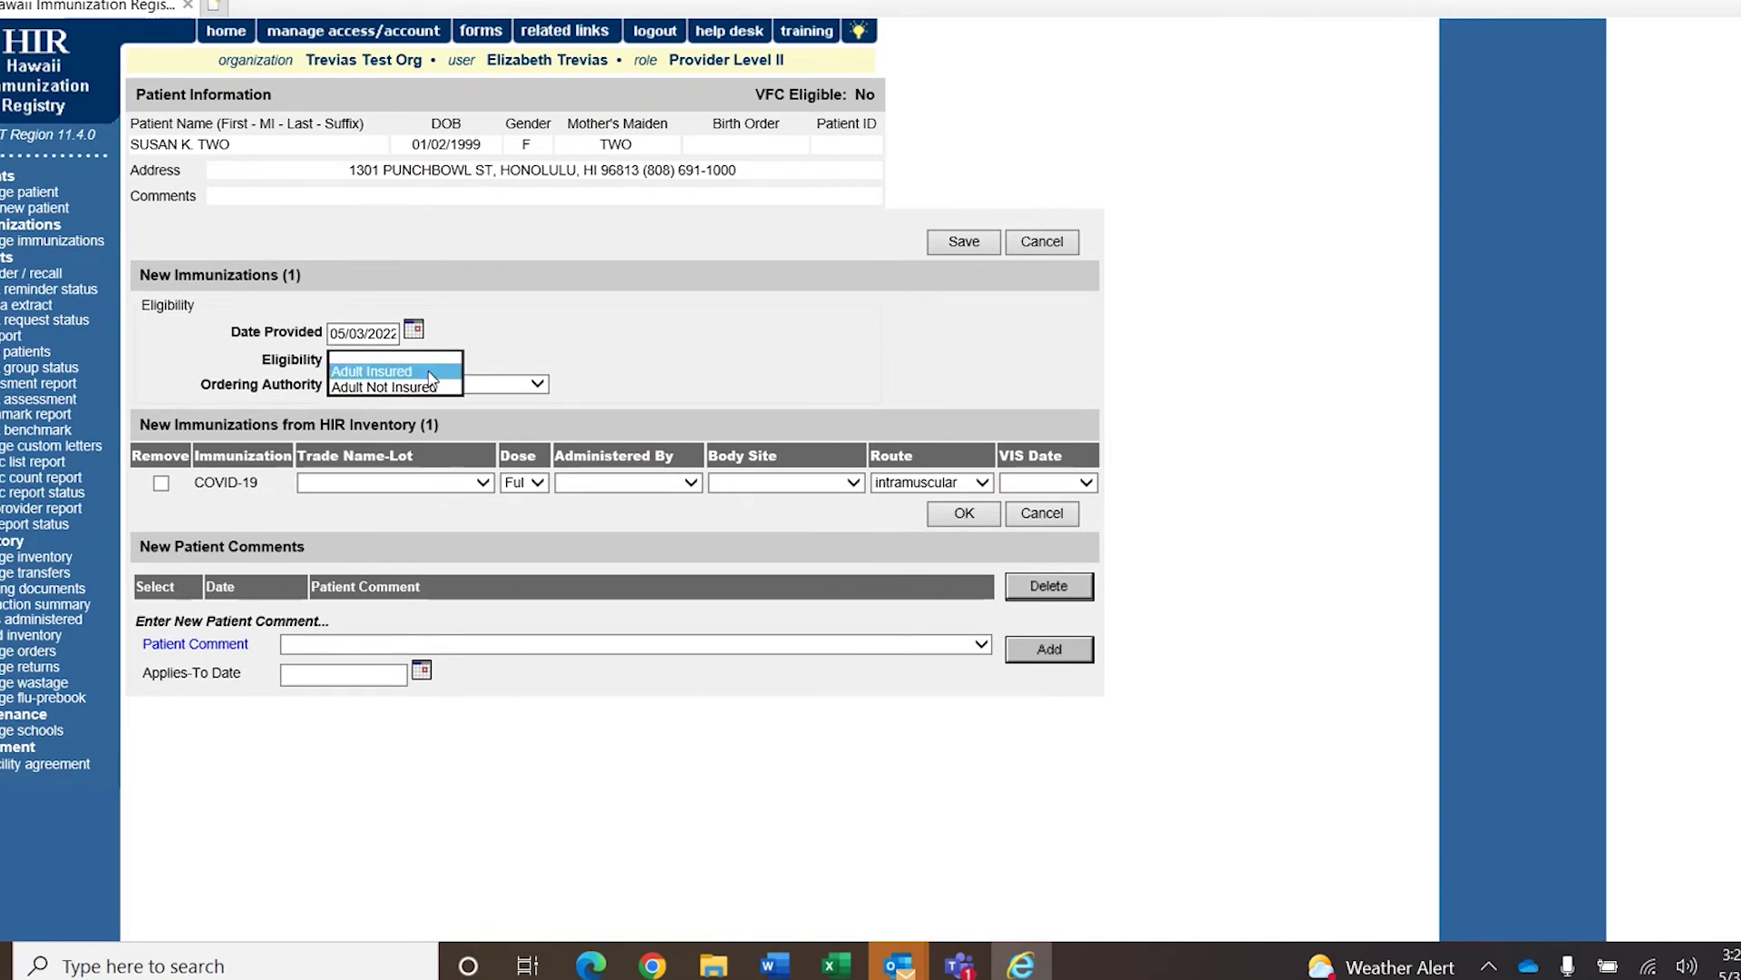
{"action": "left_click", "coordinate": [463, 410]}
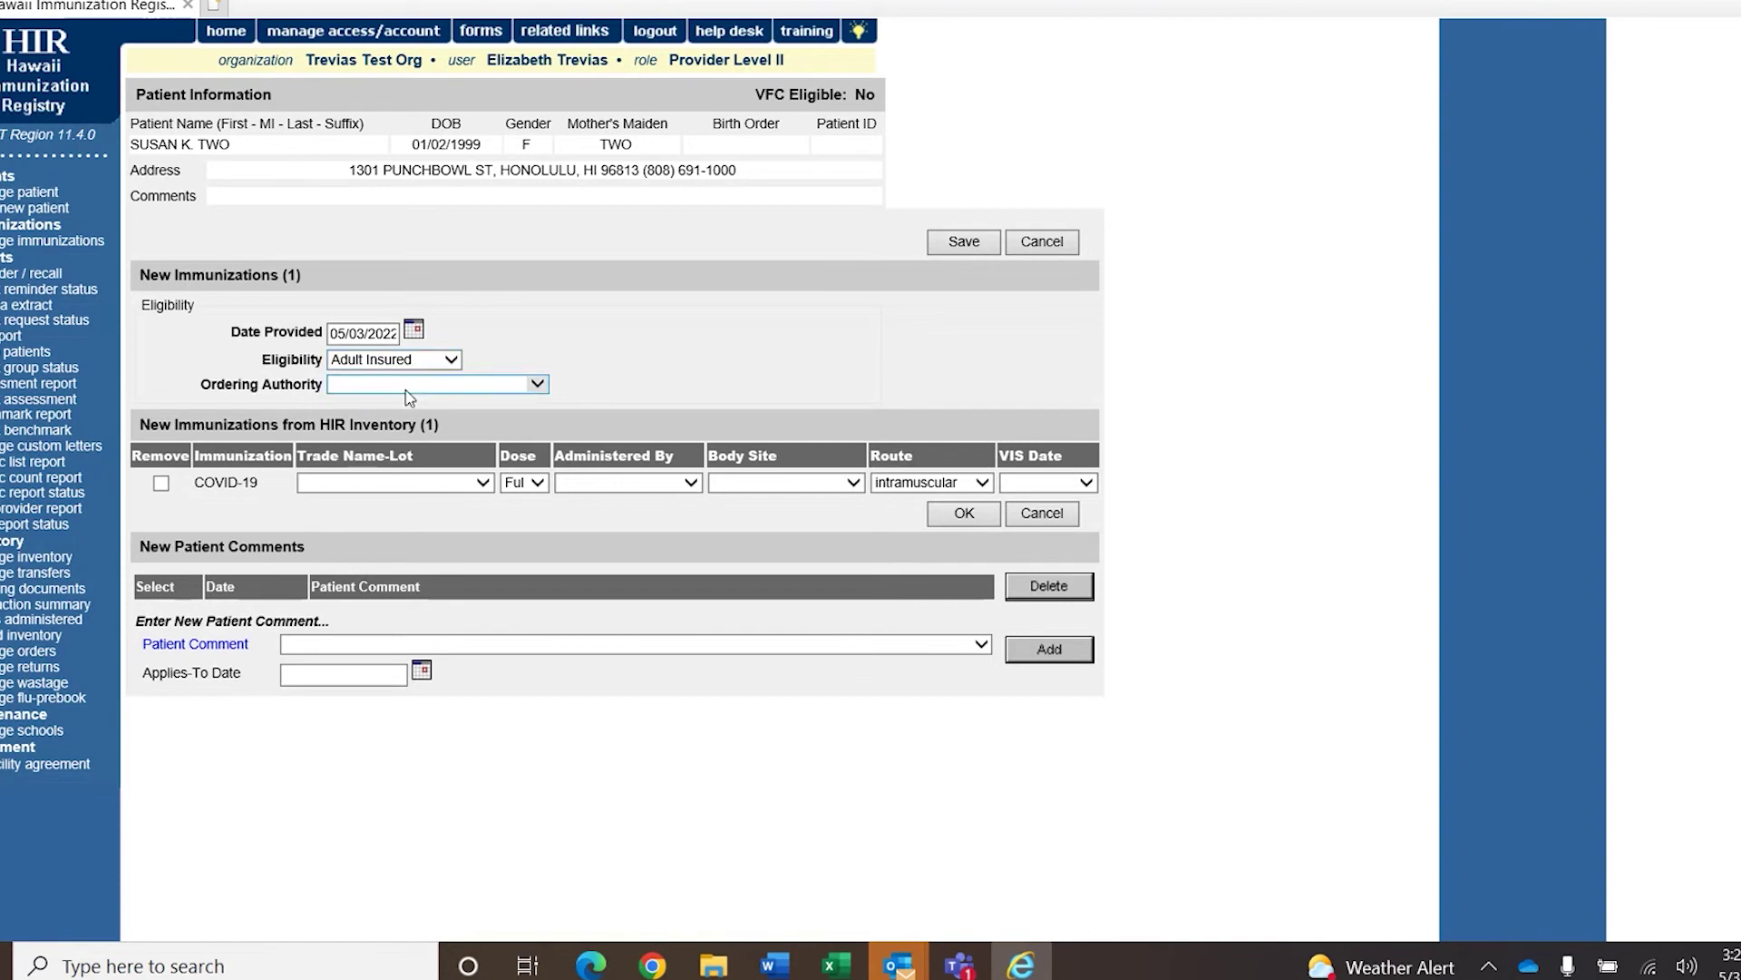
Use Pfizer lot 55555 in the left arm, intramuscular, and save past the public-dose warning.
{"action": "left_click", "coordinate": [402, 484]}
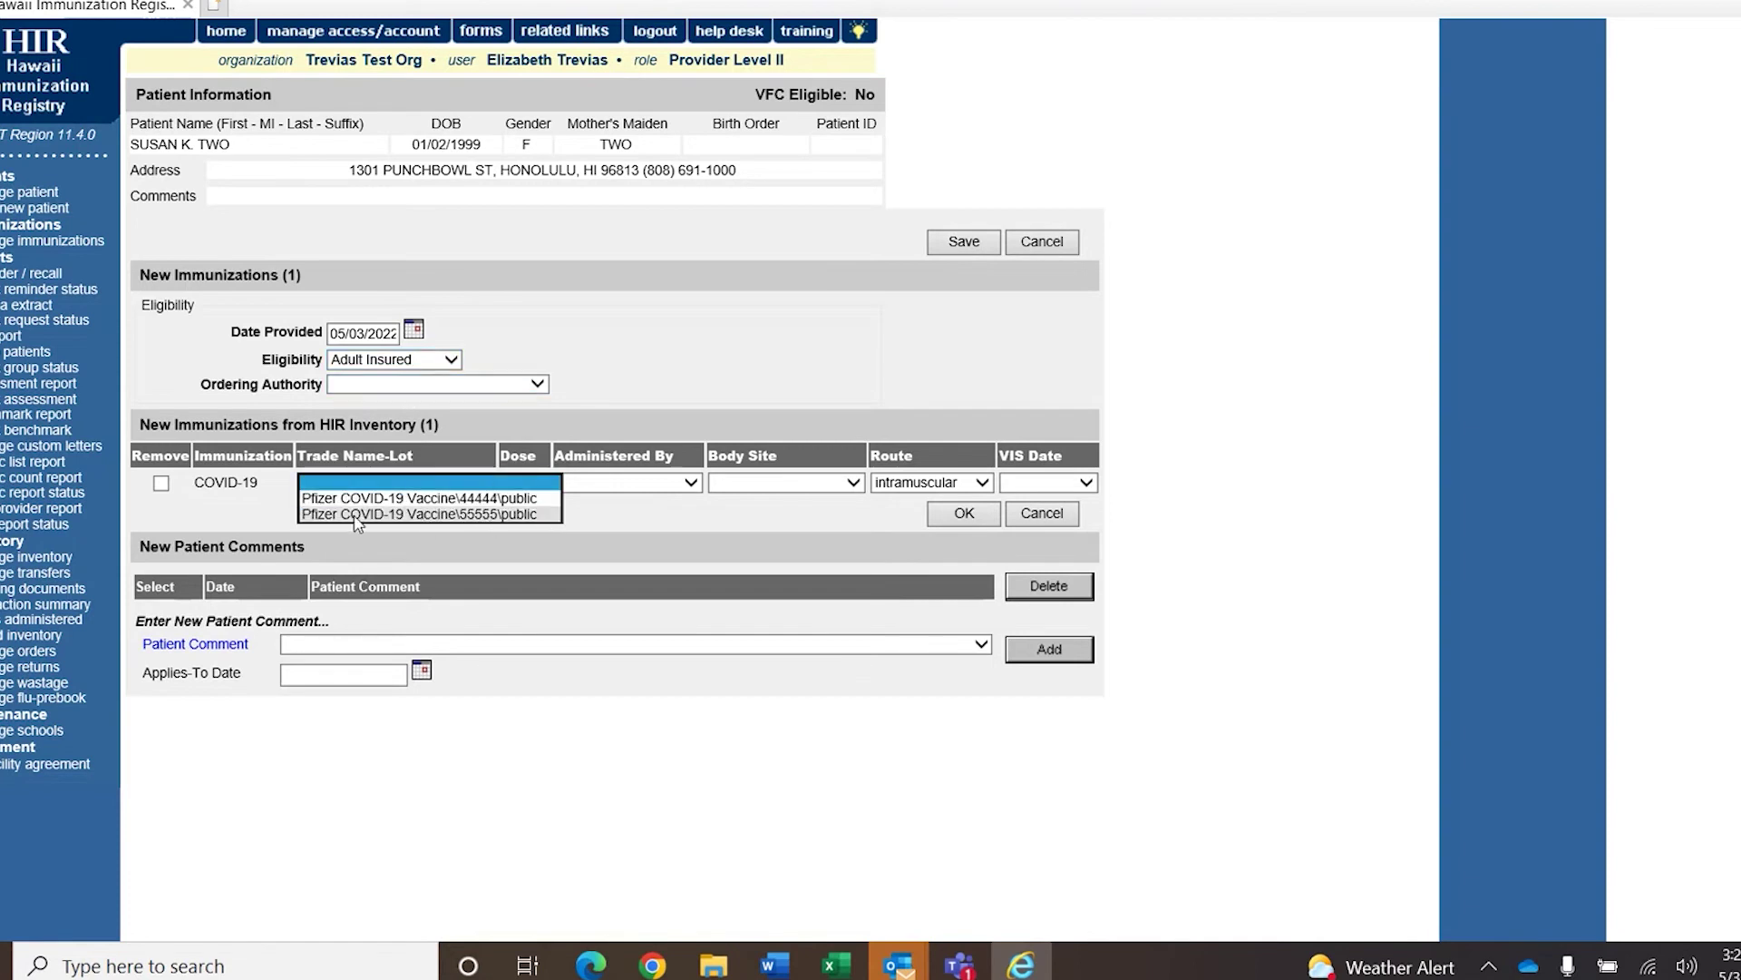
{"action": "left_click", "coordinate": [553, 515]}
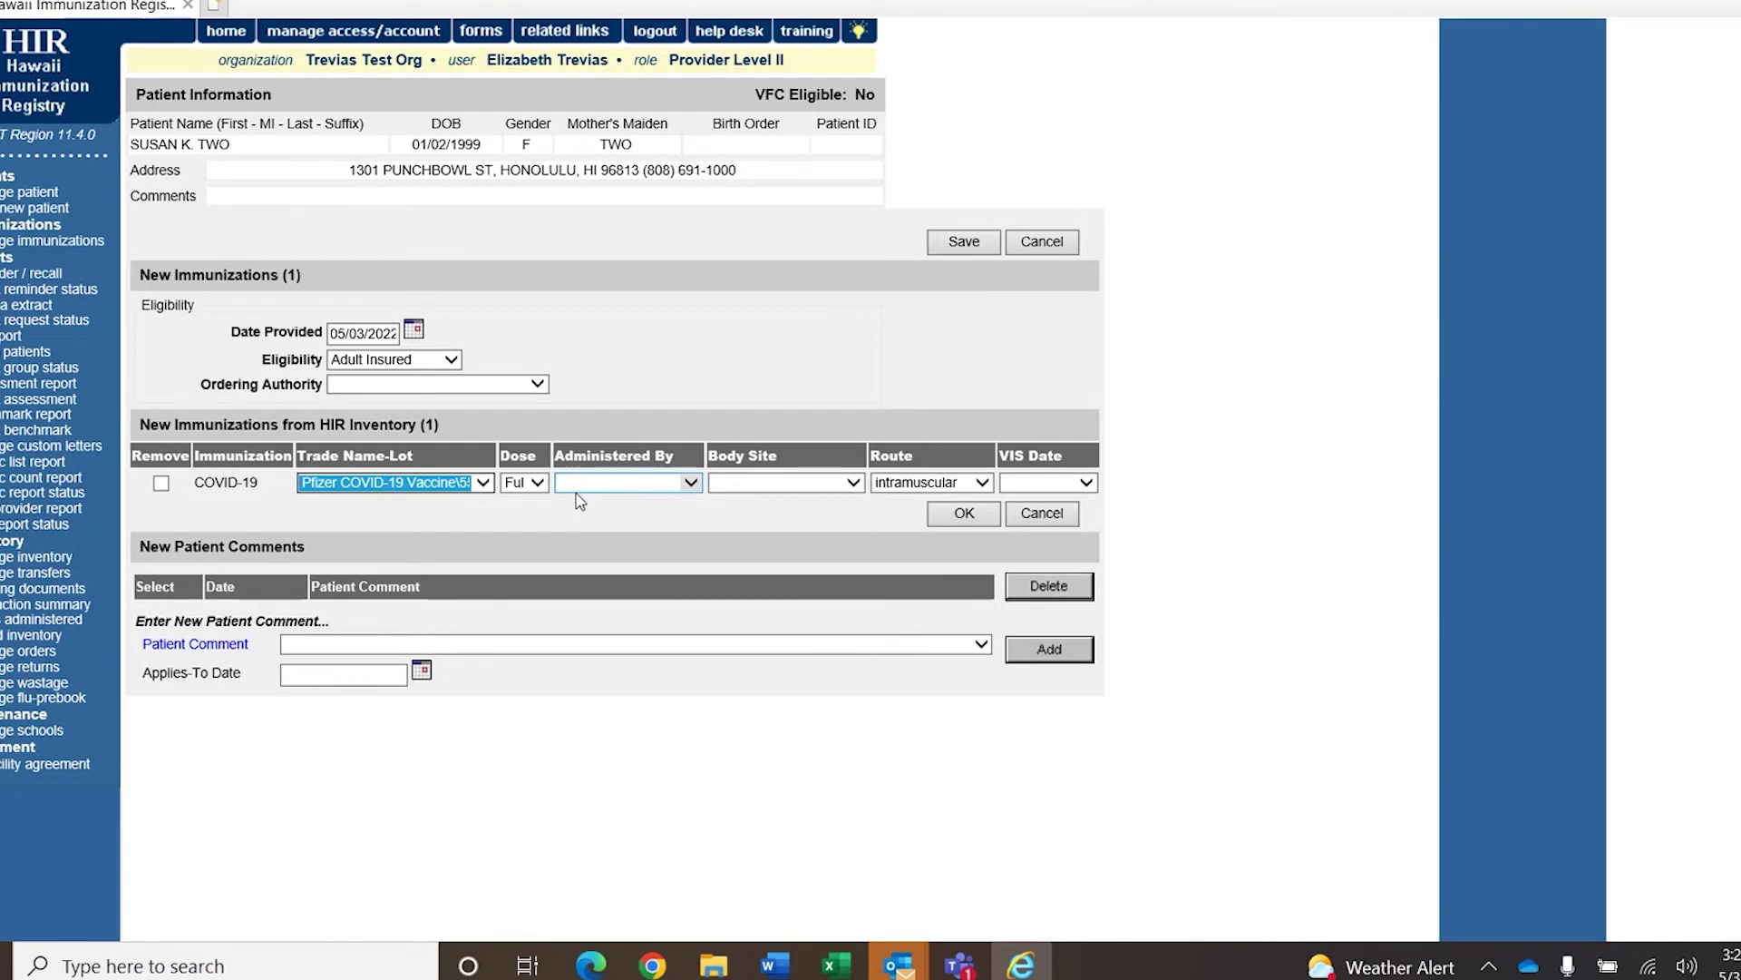
{"action": "left_click", "coordinate": [617, 486]}
{"action": "left_click", "coordinate": [802, 483]}
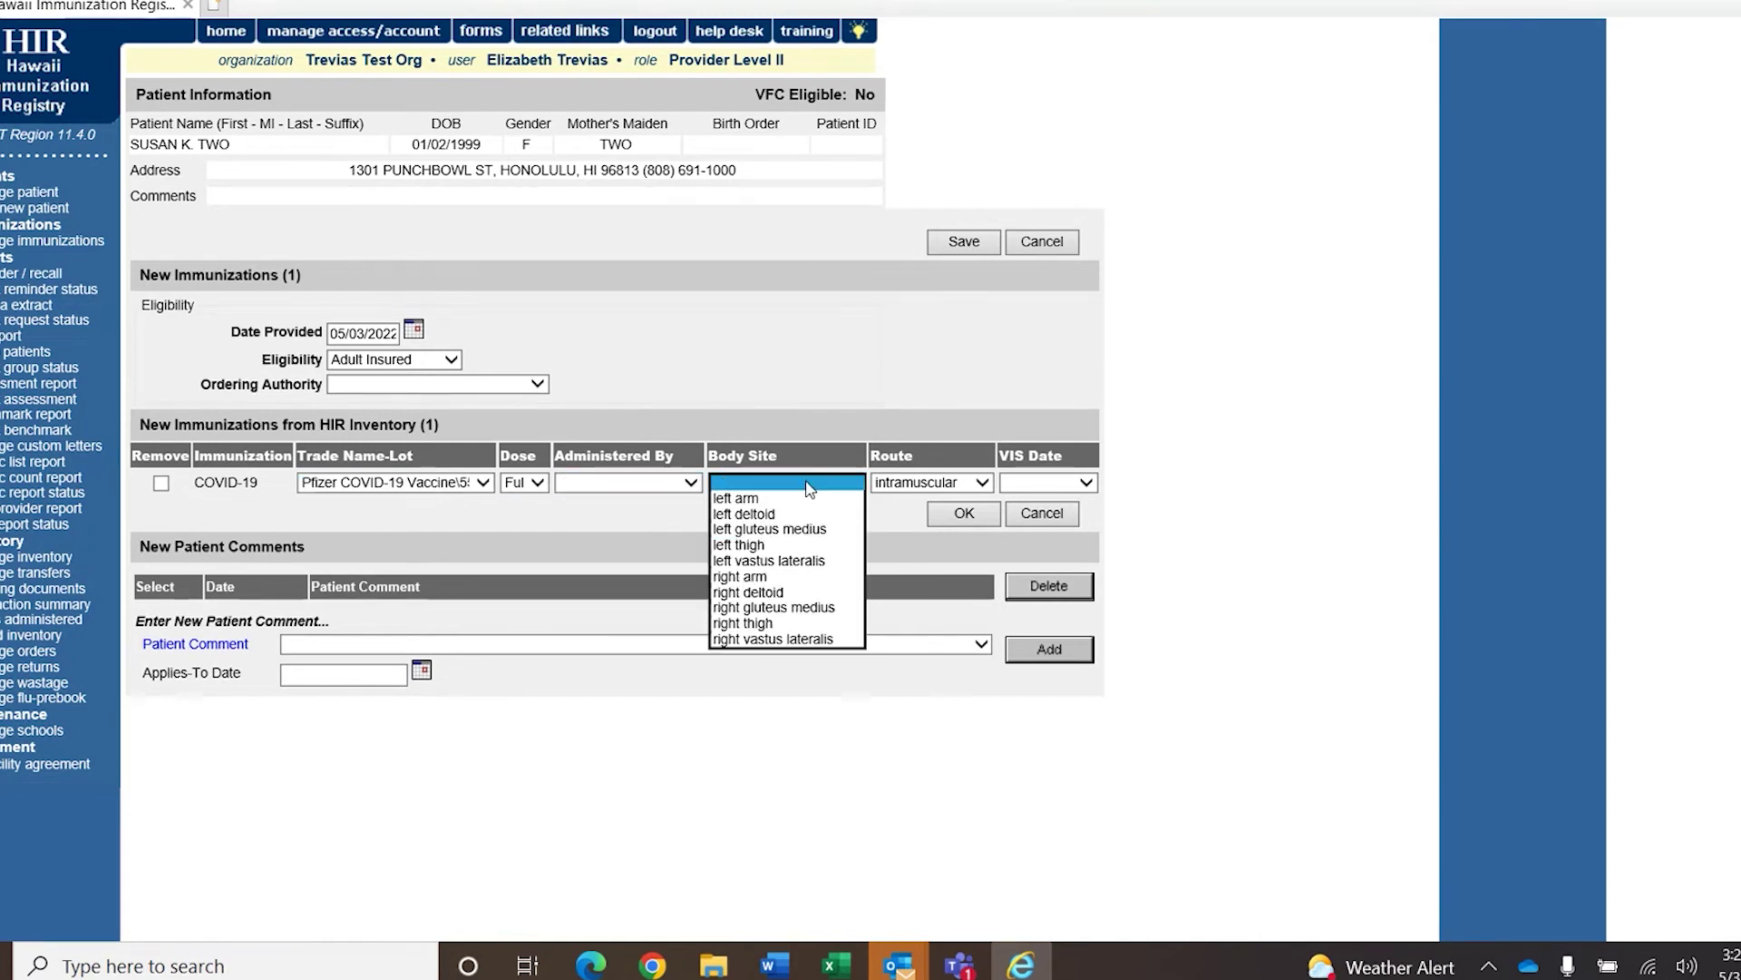
{"action": "left_click", "coordinate": [797, 500]}
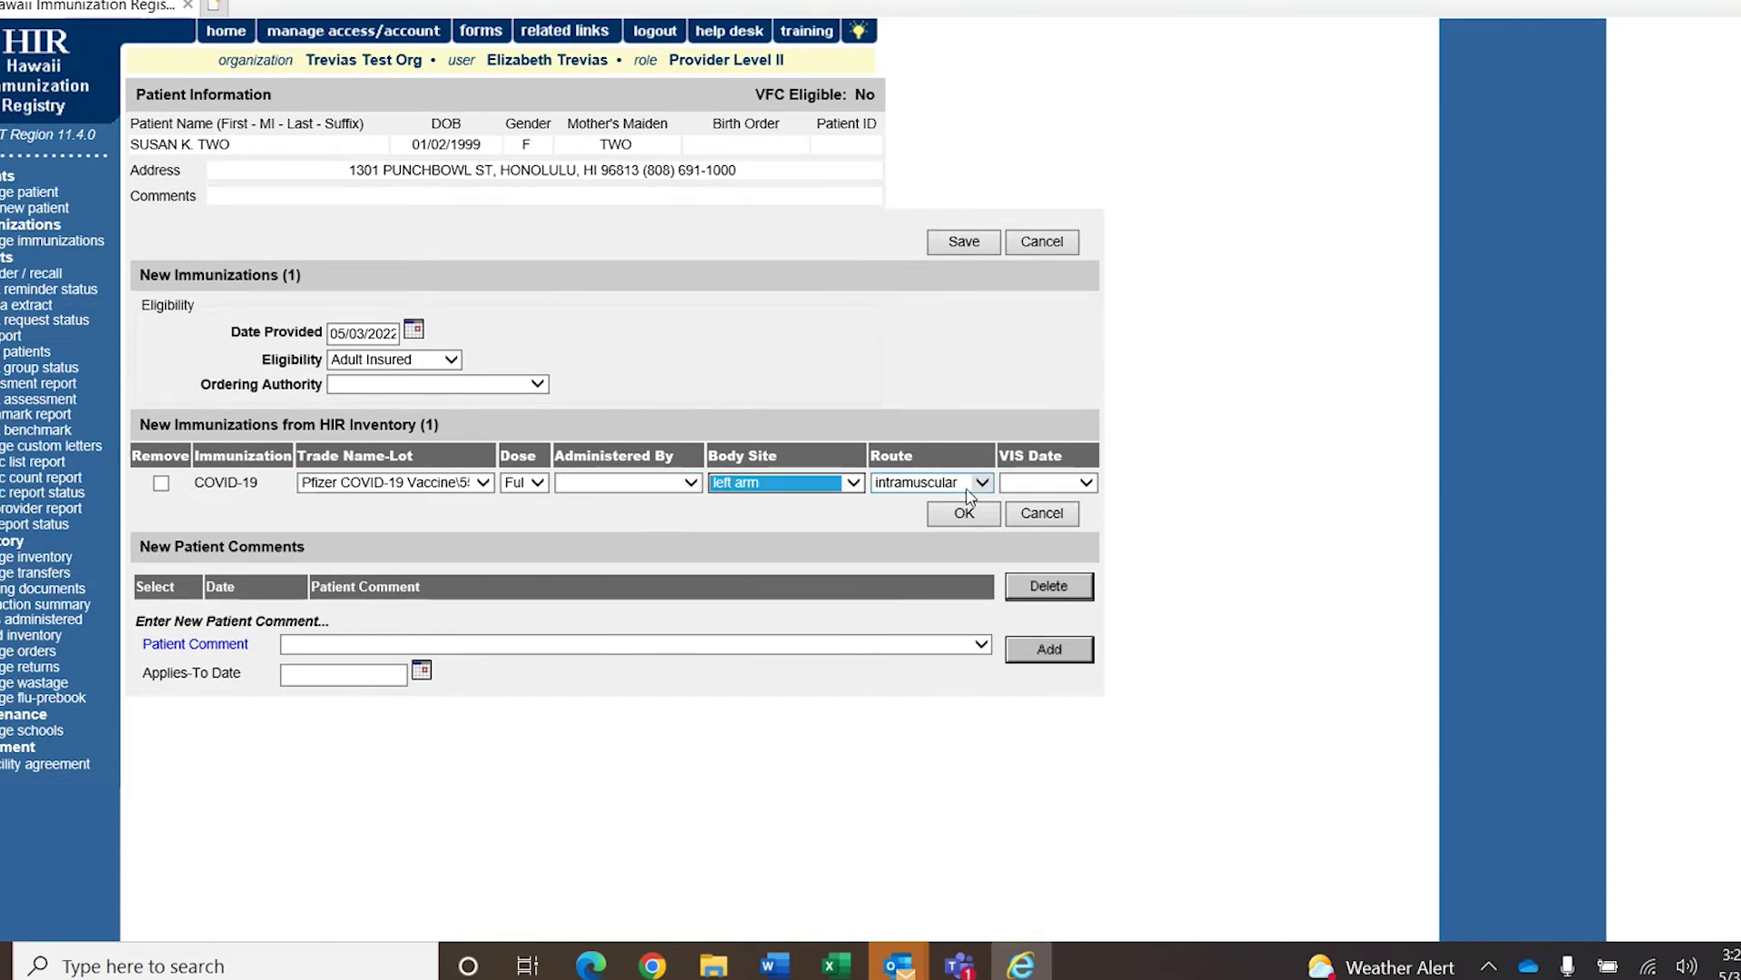
{"action": "left_click", "coordinate": [960, 486]}
{"action": "left_click", "coordinate": [960, 488]}
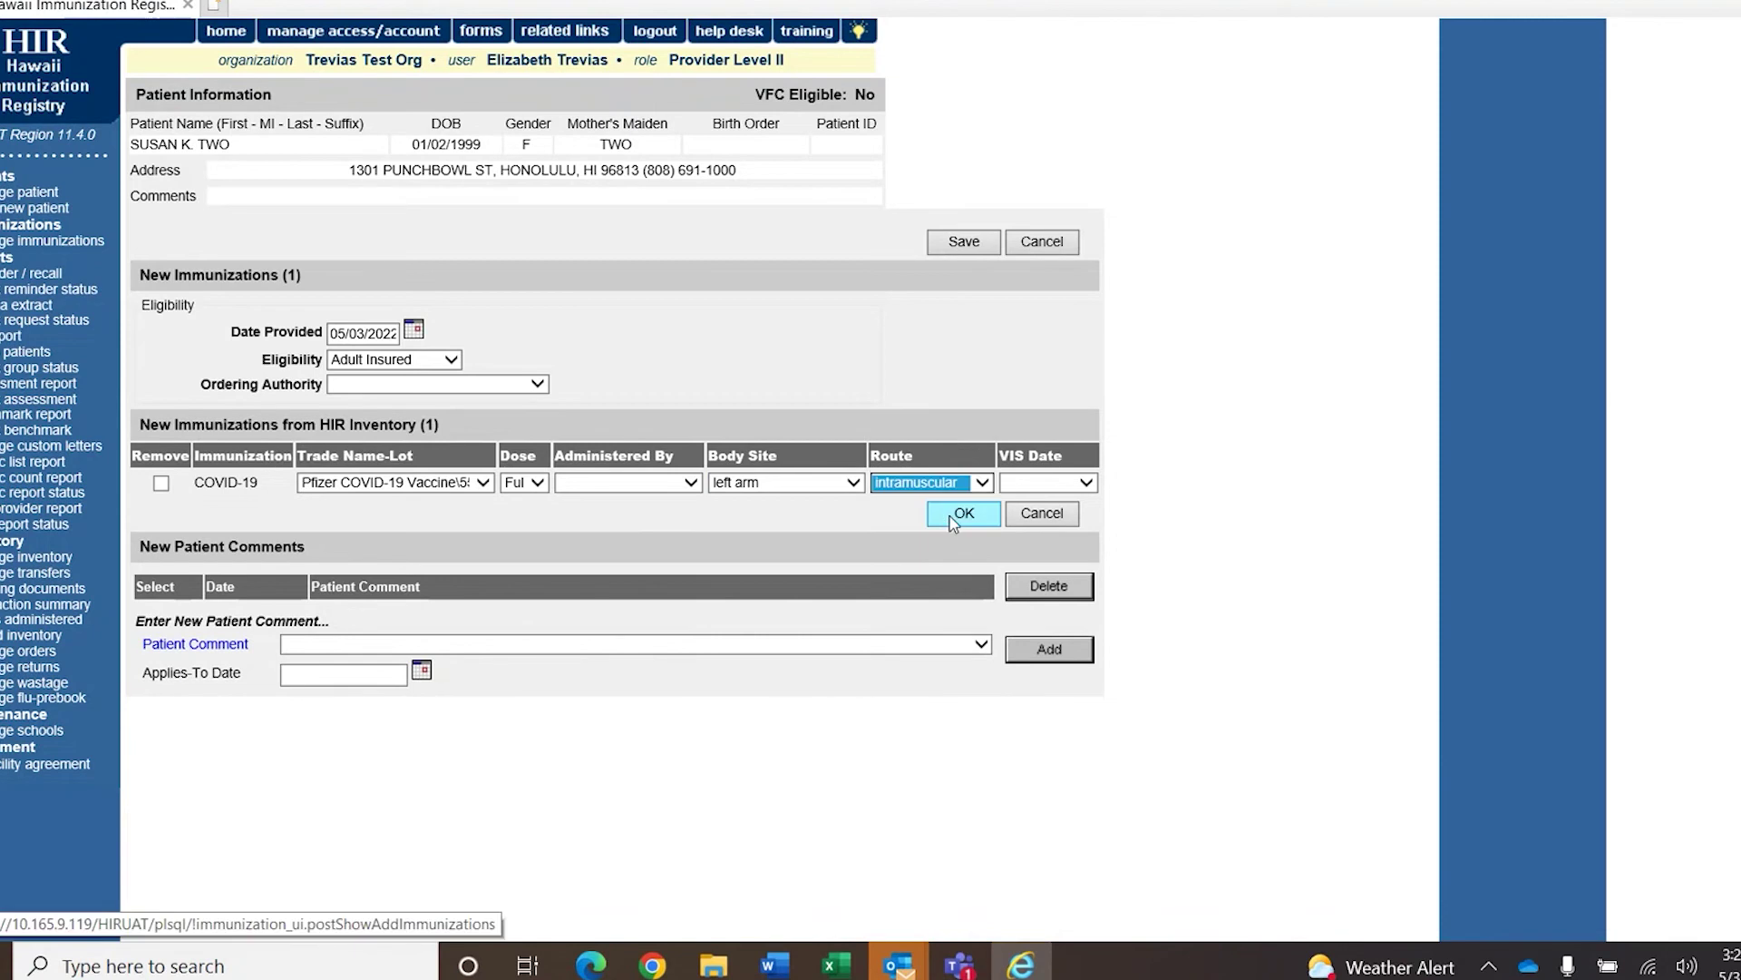
{"action": "left_click", "coordinate": [948, 515]}
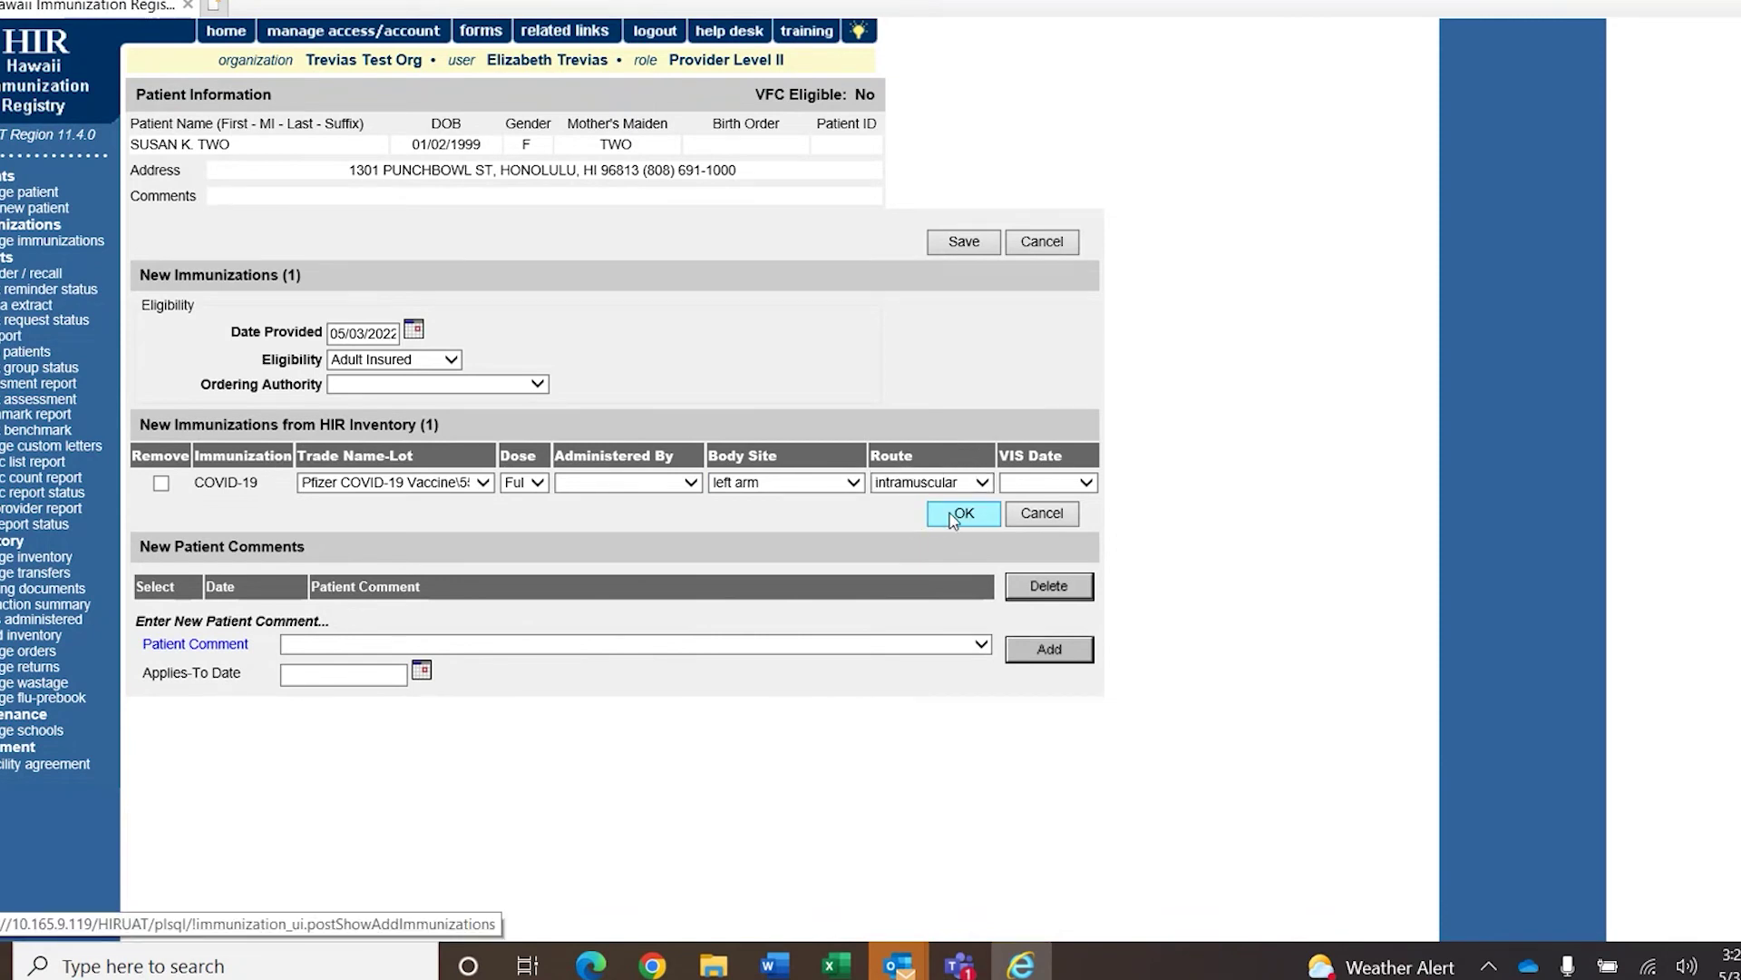
{"action": "left_click", "coordinate": [953, 516]}
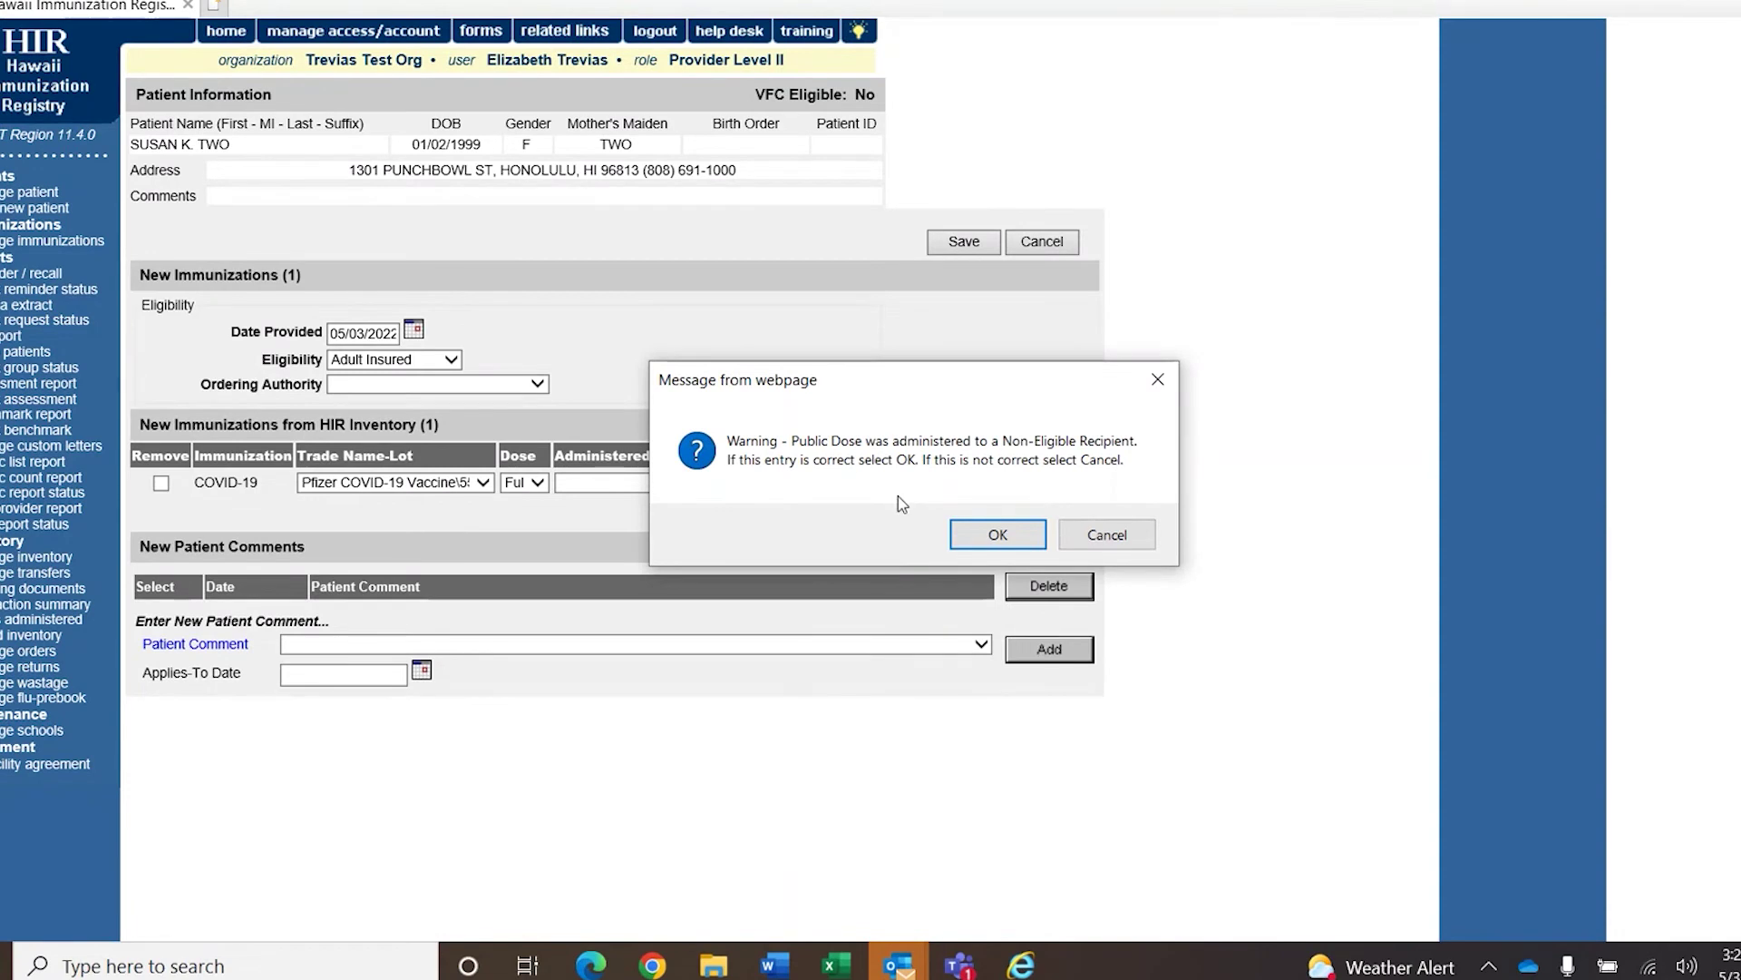
{"action": "left_click", "coordinate": [998, 535]}
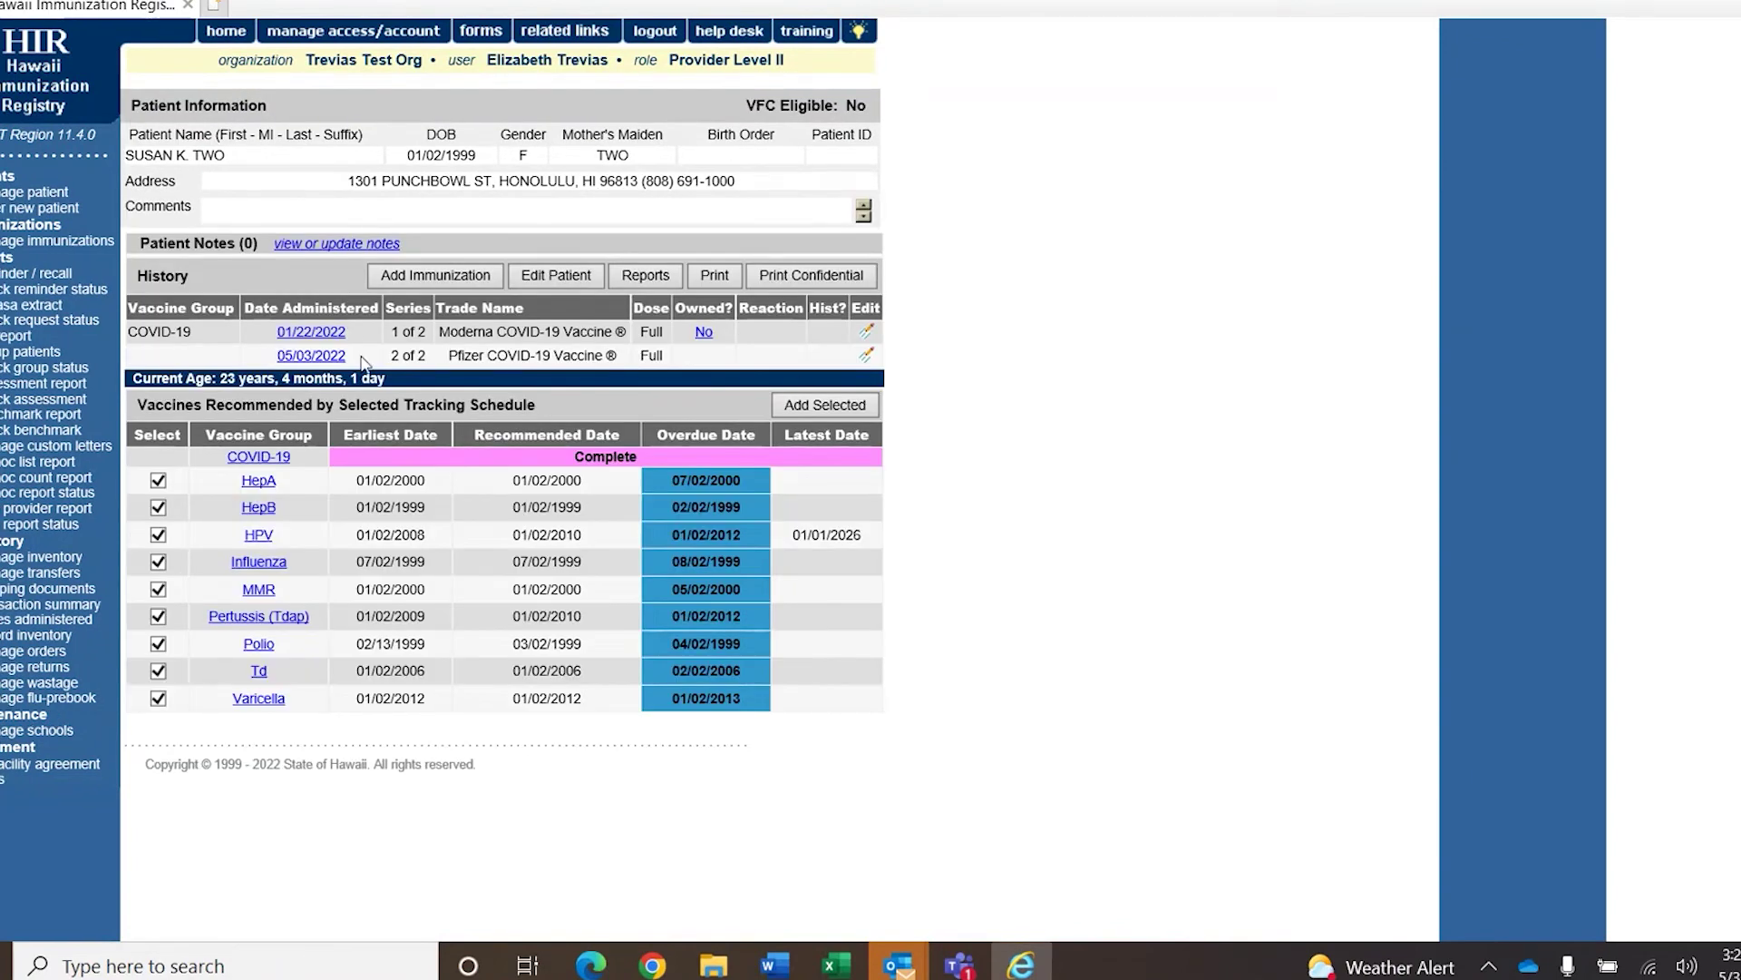
{"action": "left_click", "coordinate": [867, 355]}
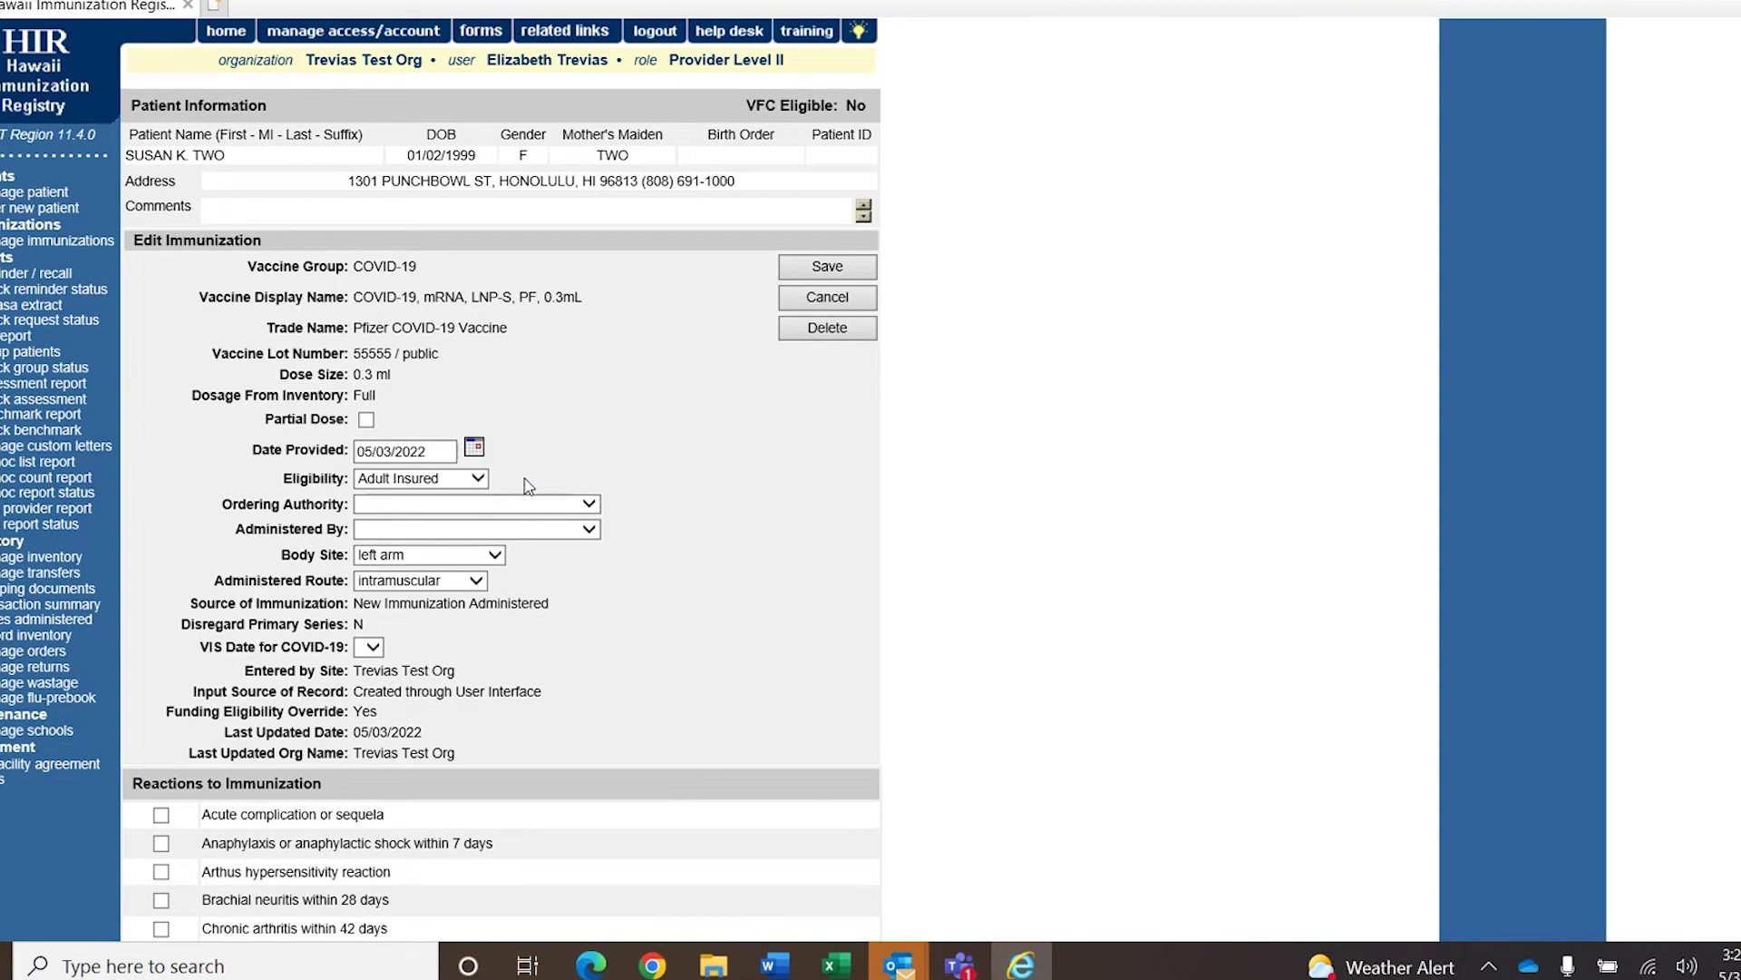
{"action": "scroll", "coordinate": [499, 472], "scroll_direction": "down", "scroll_amount": 5}
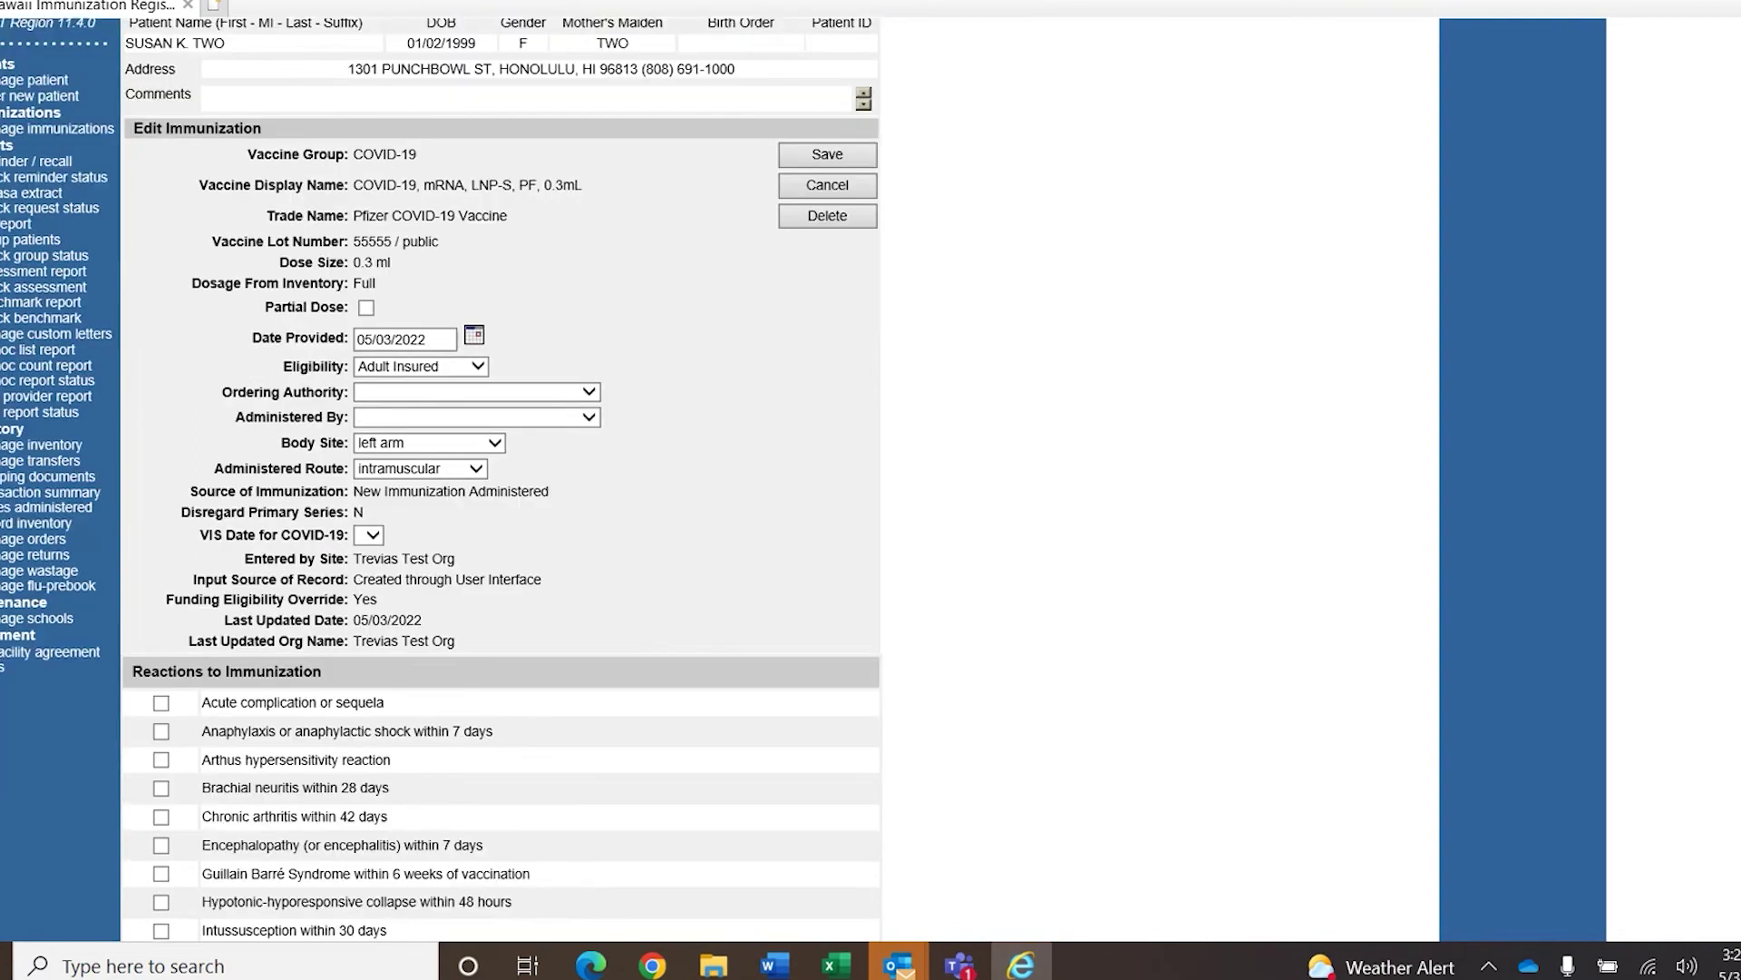
{"action": "scroll", "coordinate": [1076, 617], "scroll_direction": "up", "scroll_amount": 4}
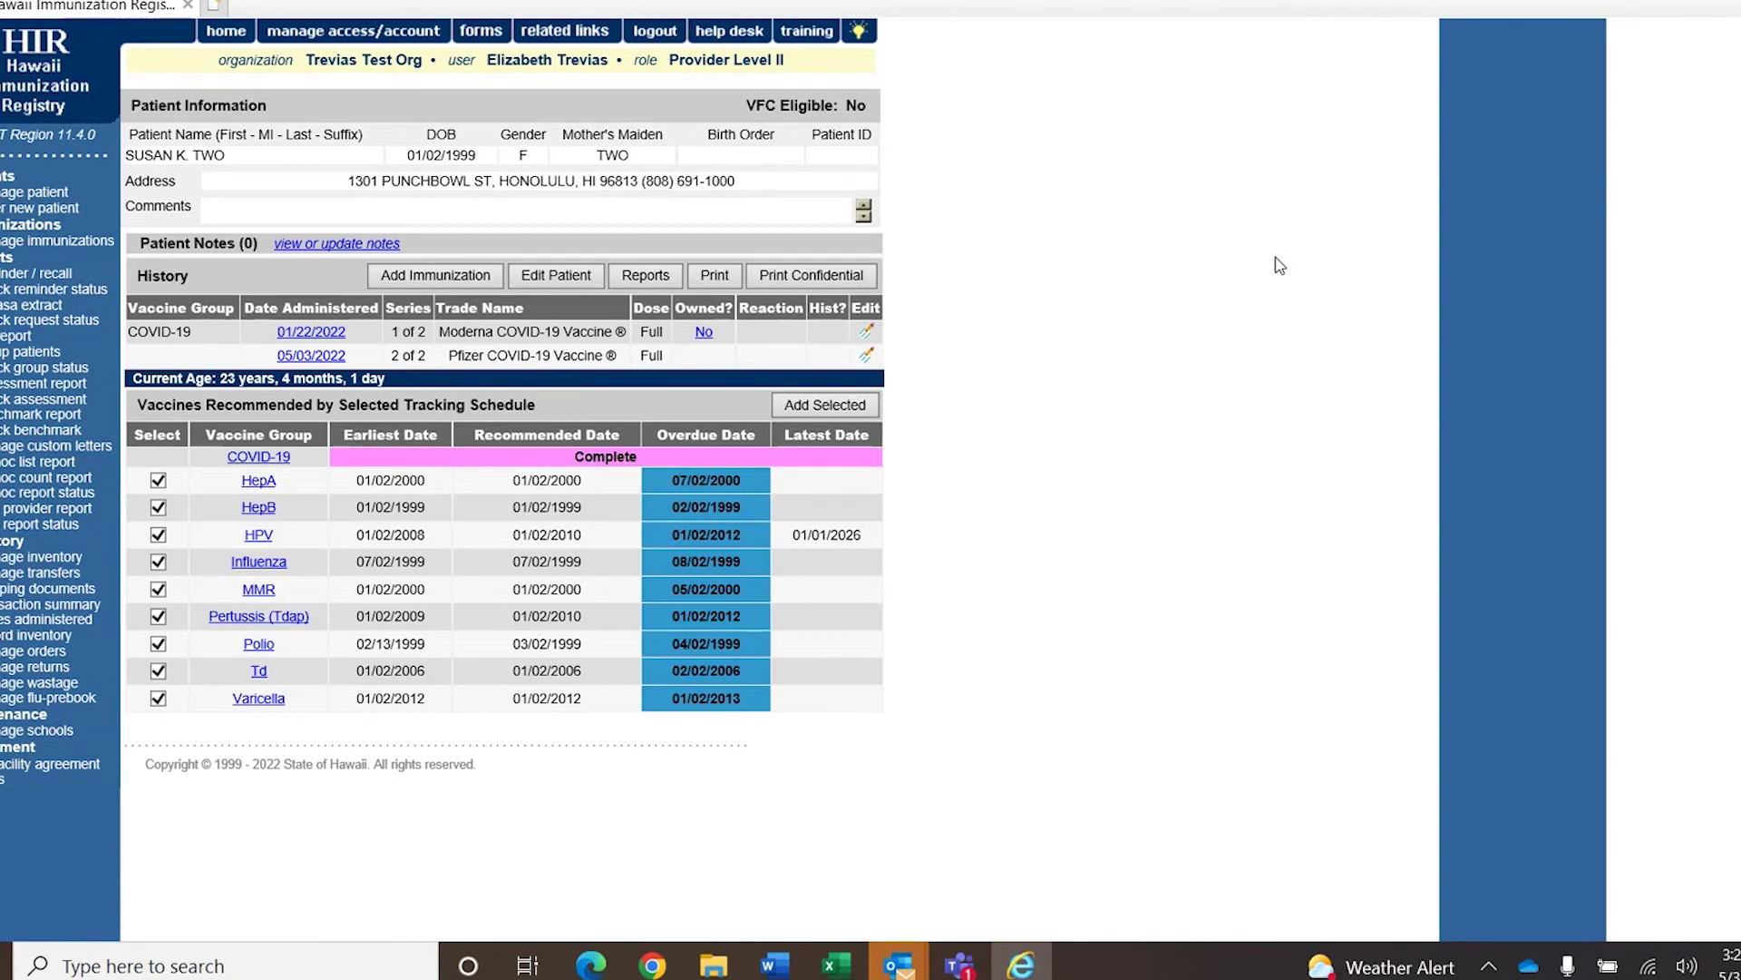
Start a COVID-19 entry from other inventory, cancel it, and show the inventory list.
{"action": "left_click", "coordinate": [399, 281]}
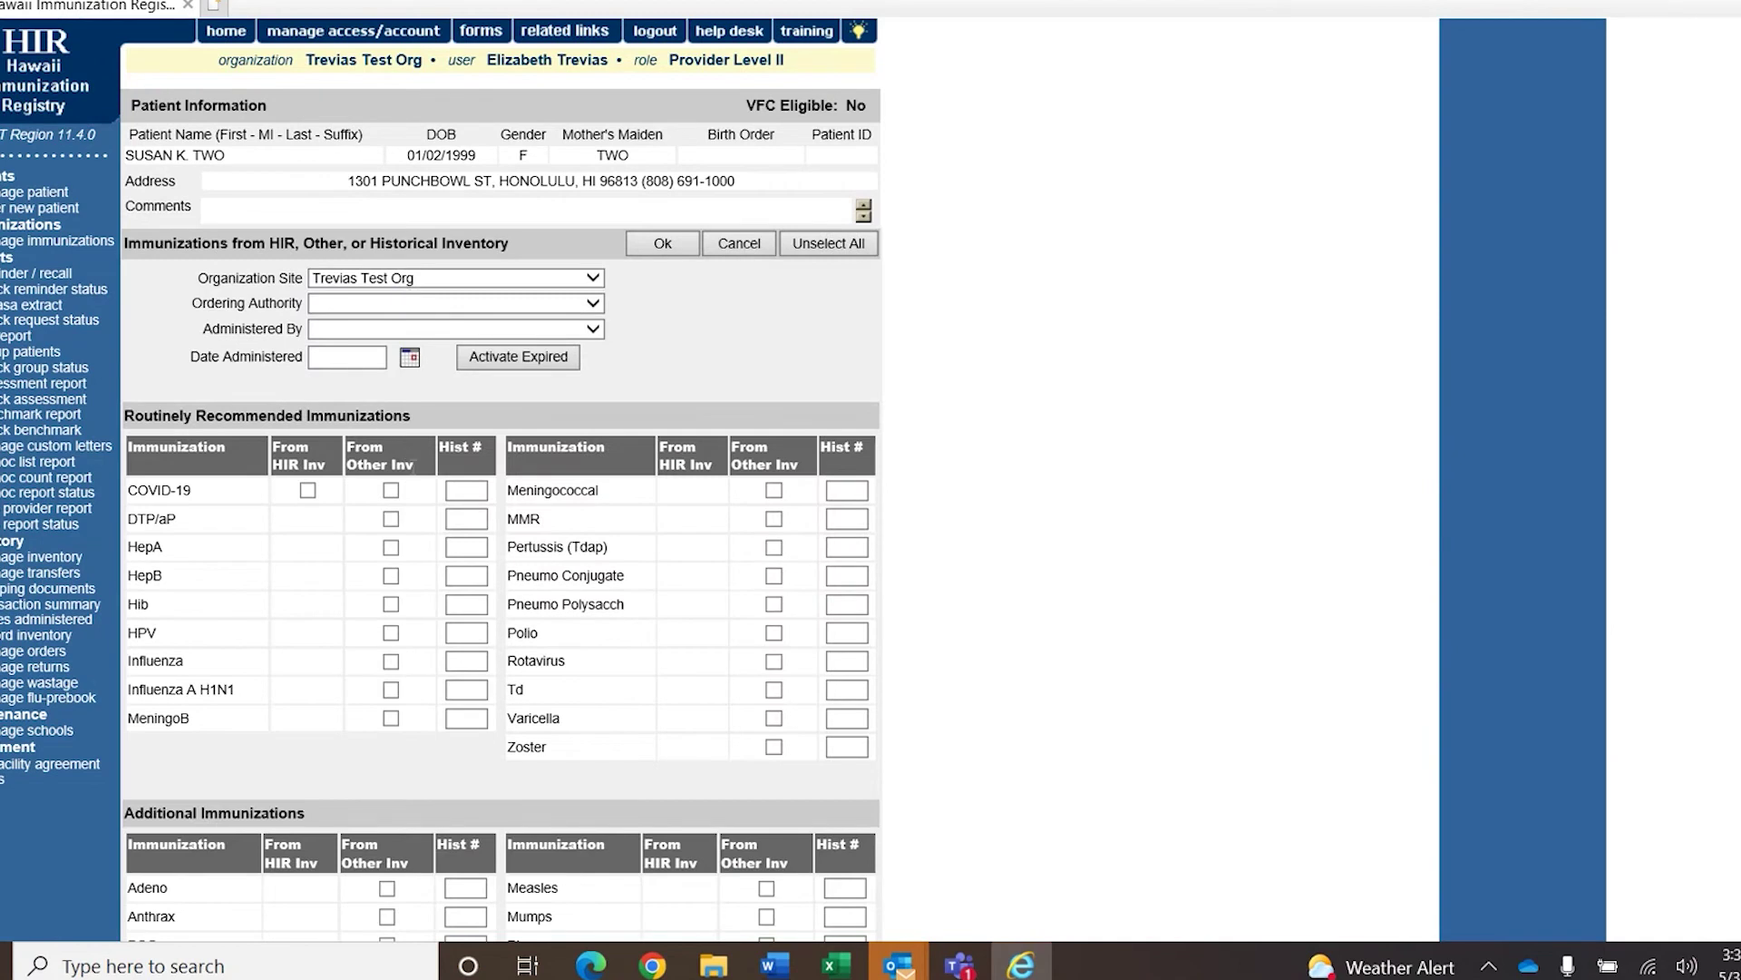
{"action": "scroll", "coordinate": [952, 427], "scroll_direction": "down", "scroll_amount": 2}
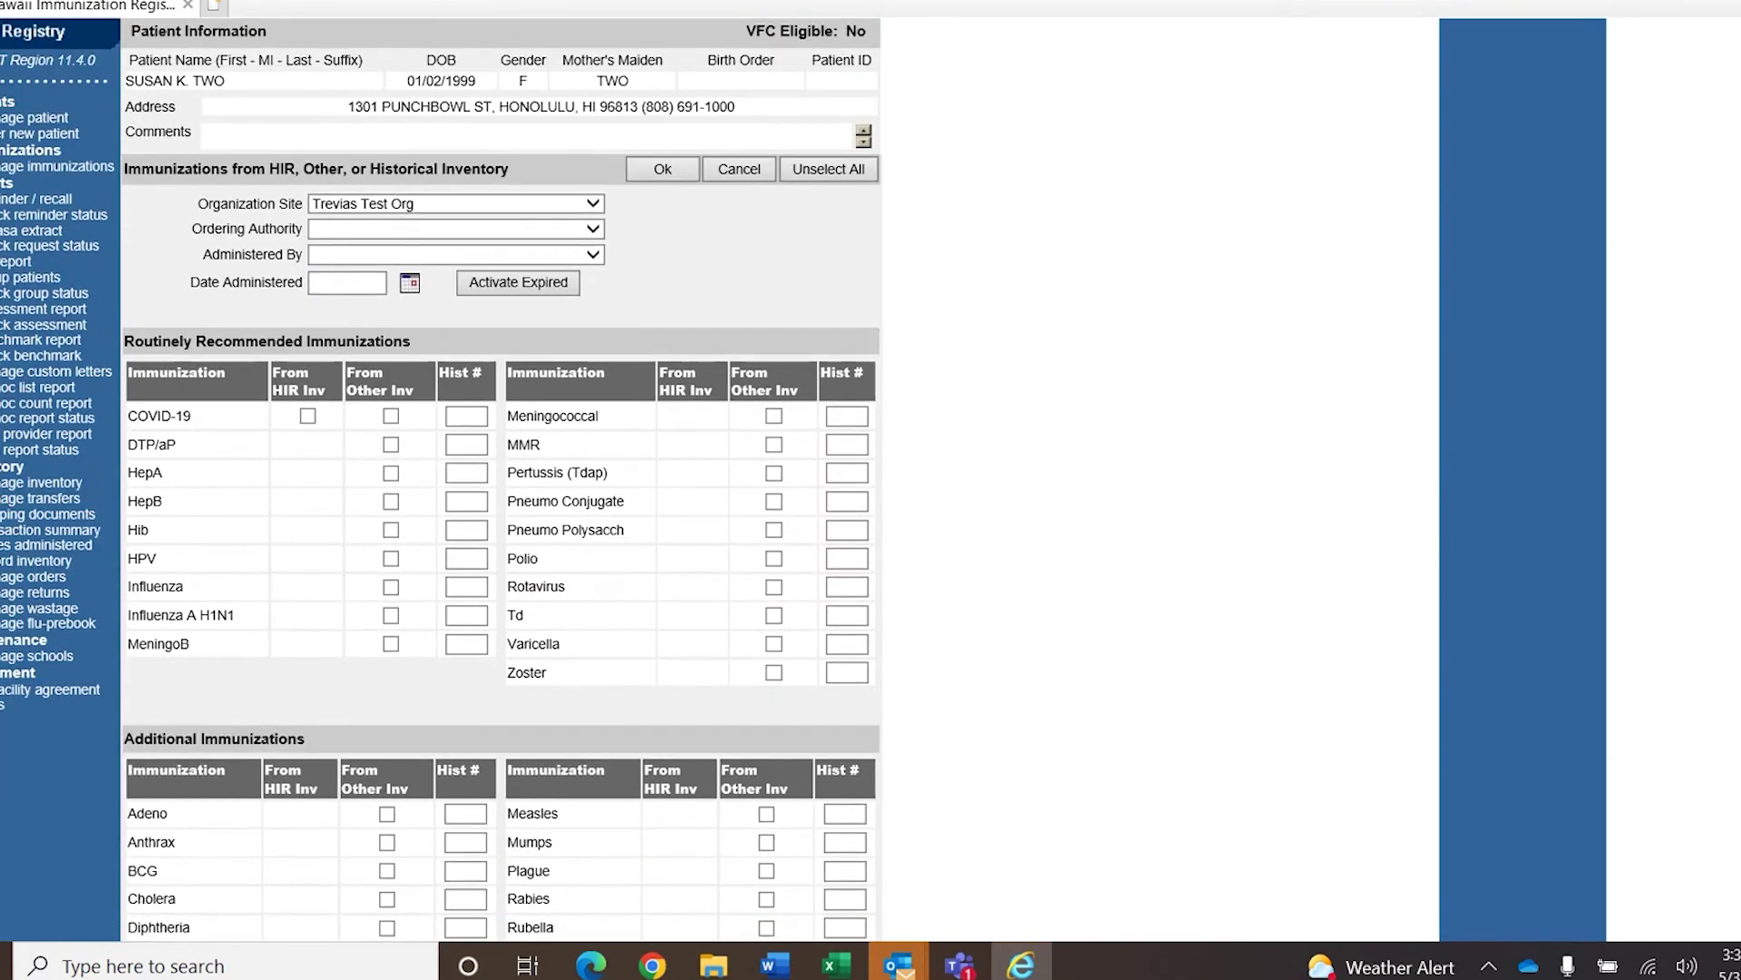
{"action": "scroll", "coordinate": [952, 427], "scroll_direction": "up", "scroll_amount": 2}
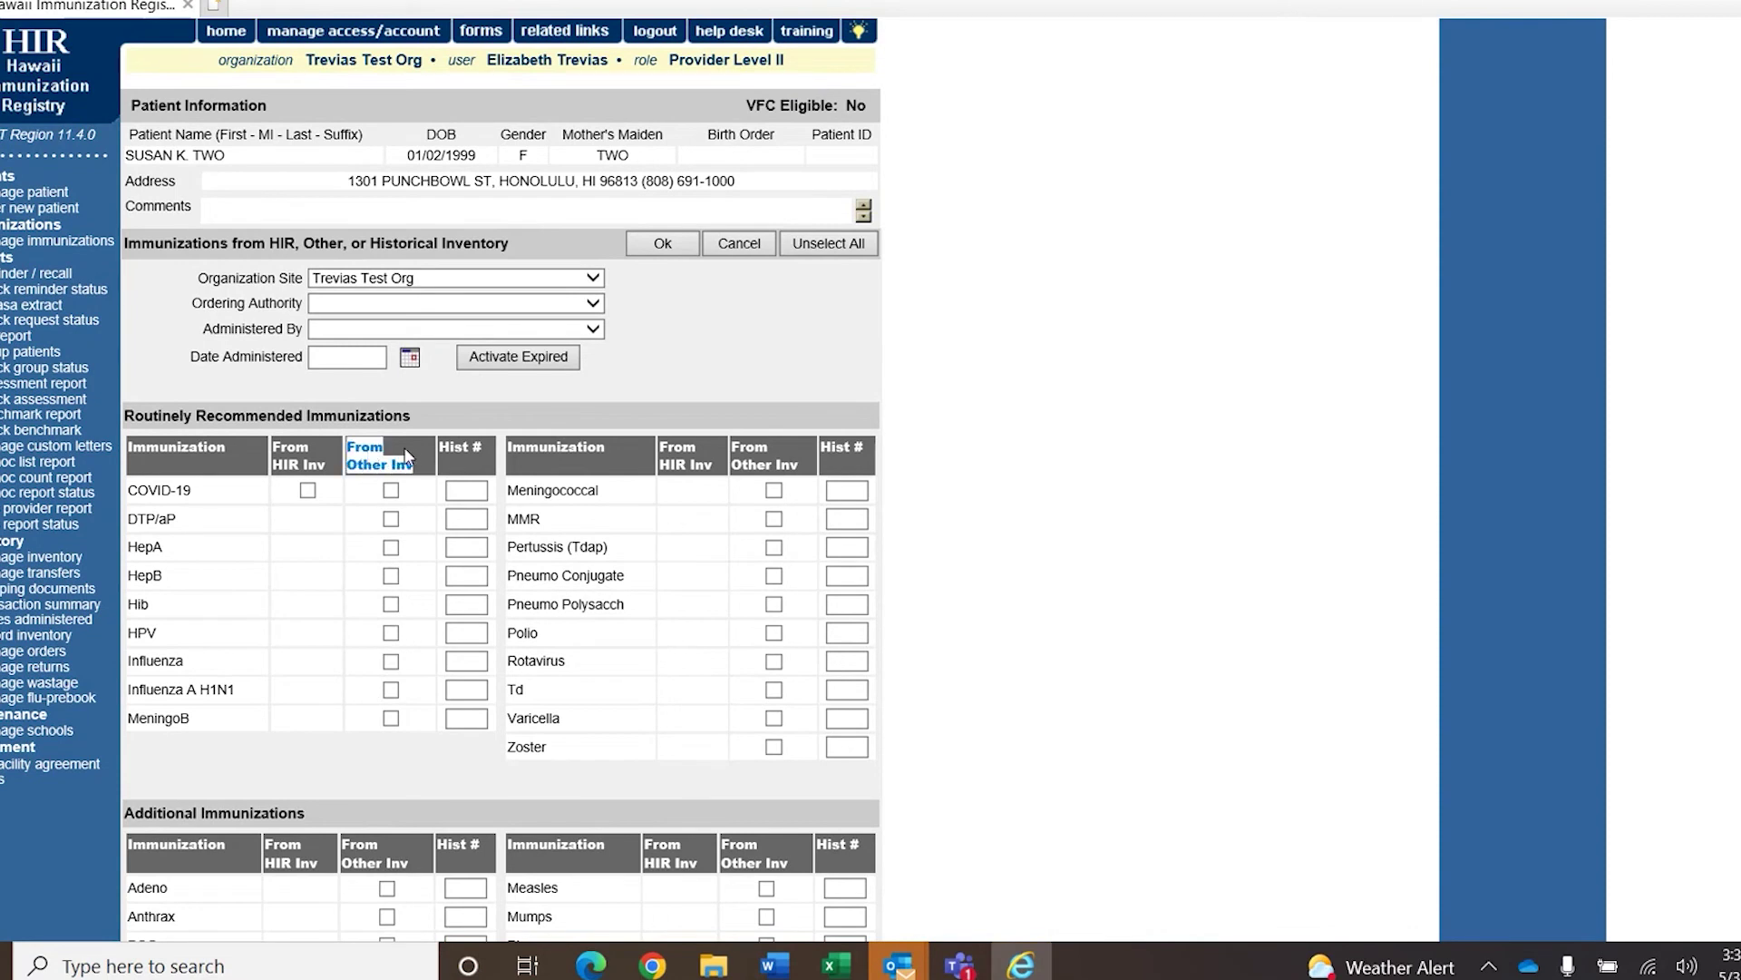
{"action": "left_click", "coordinate": [390, 490]}
{"action": "left_click", "coordinate": [660, 247]}
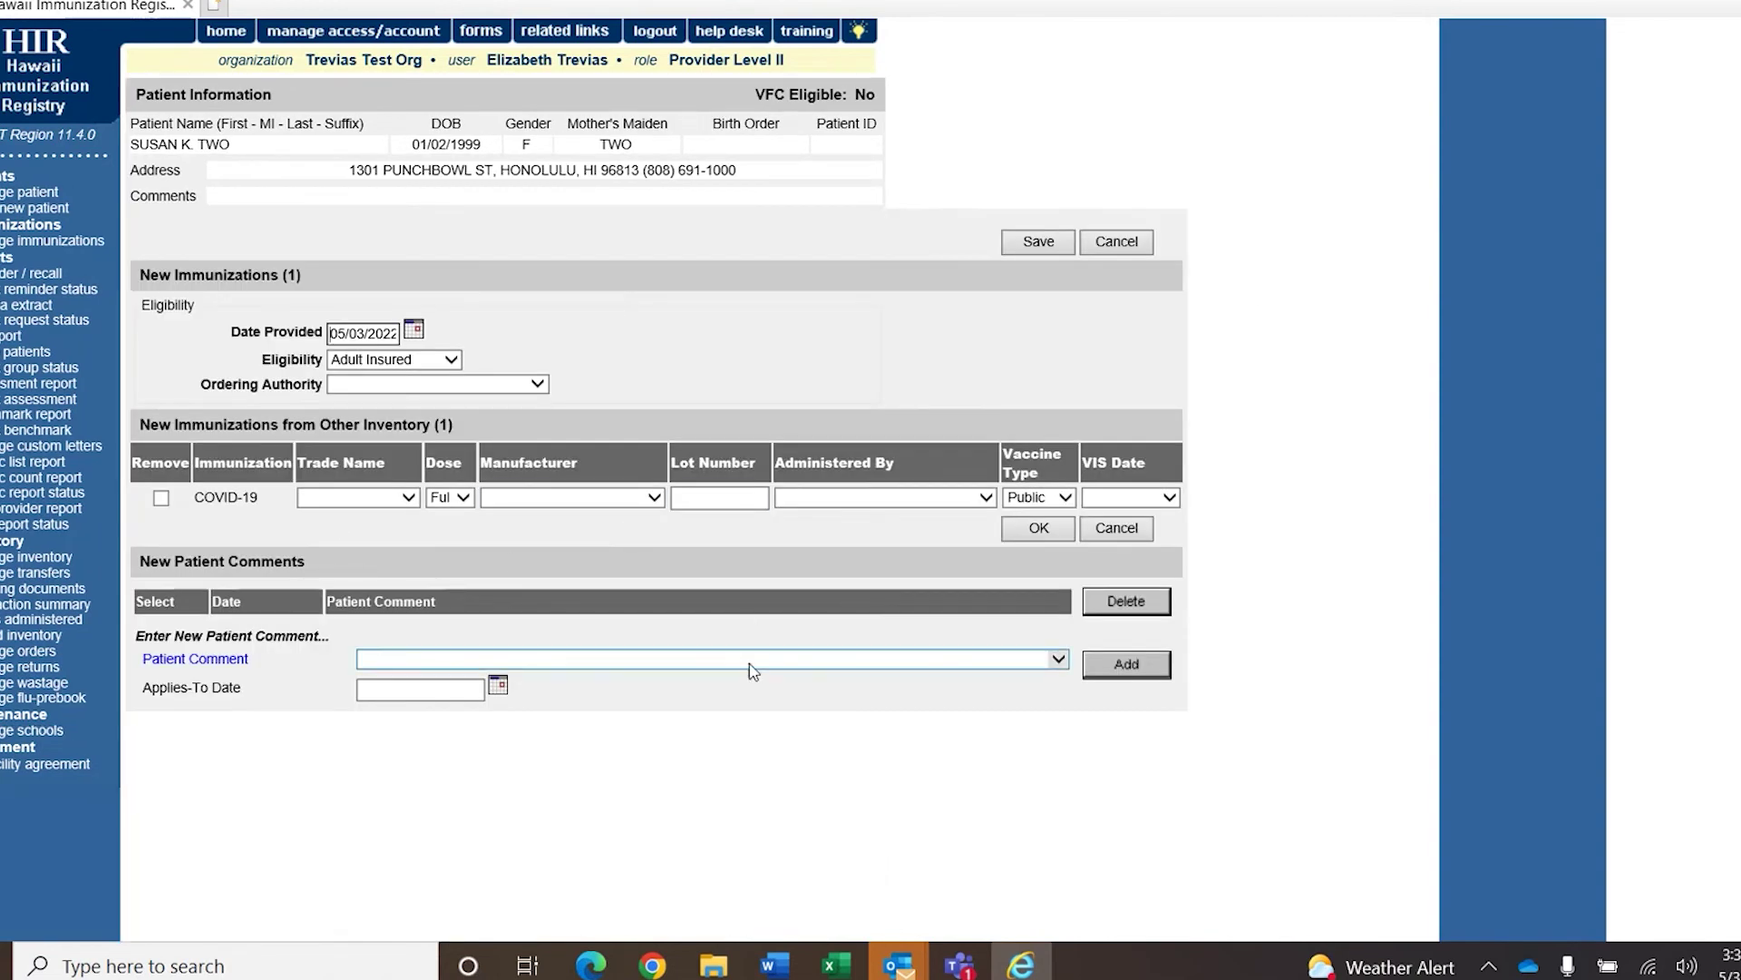
{"action": "left_click", "coordinate": [1123, 246]}
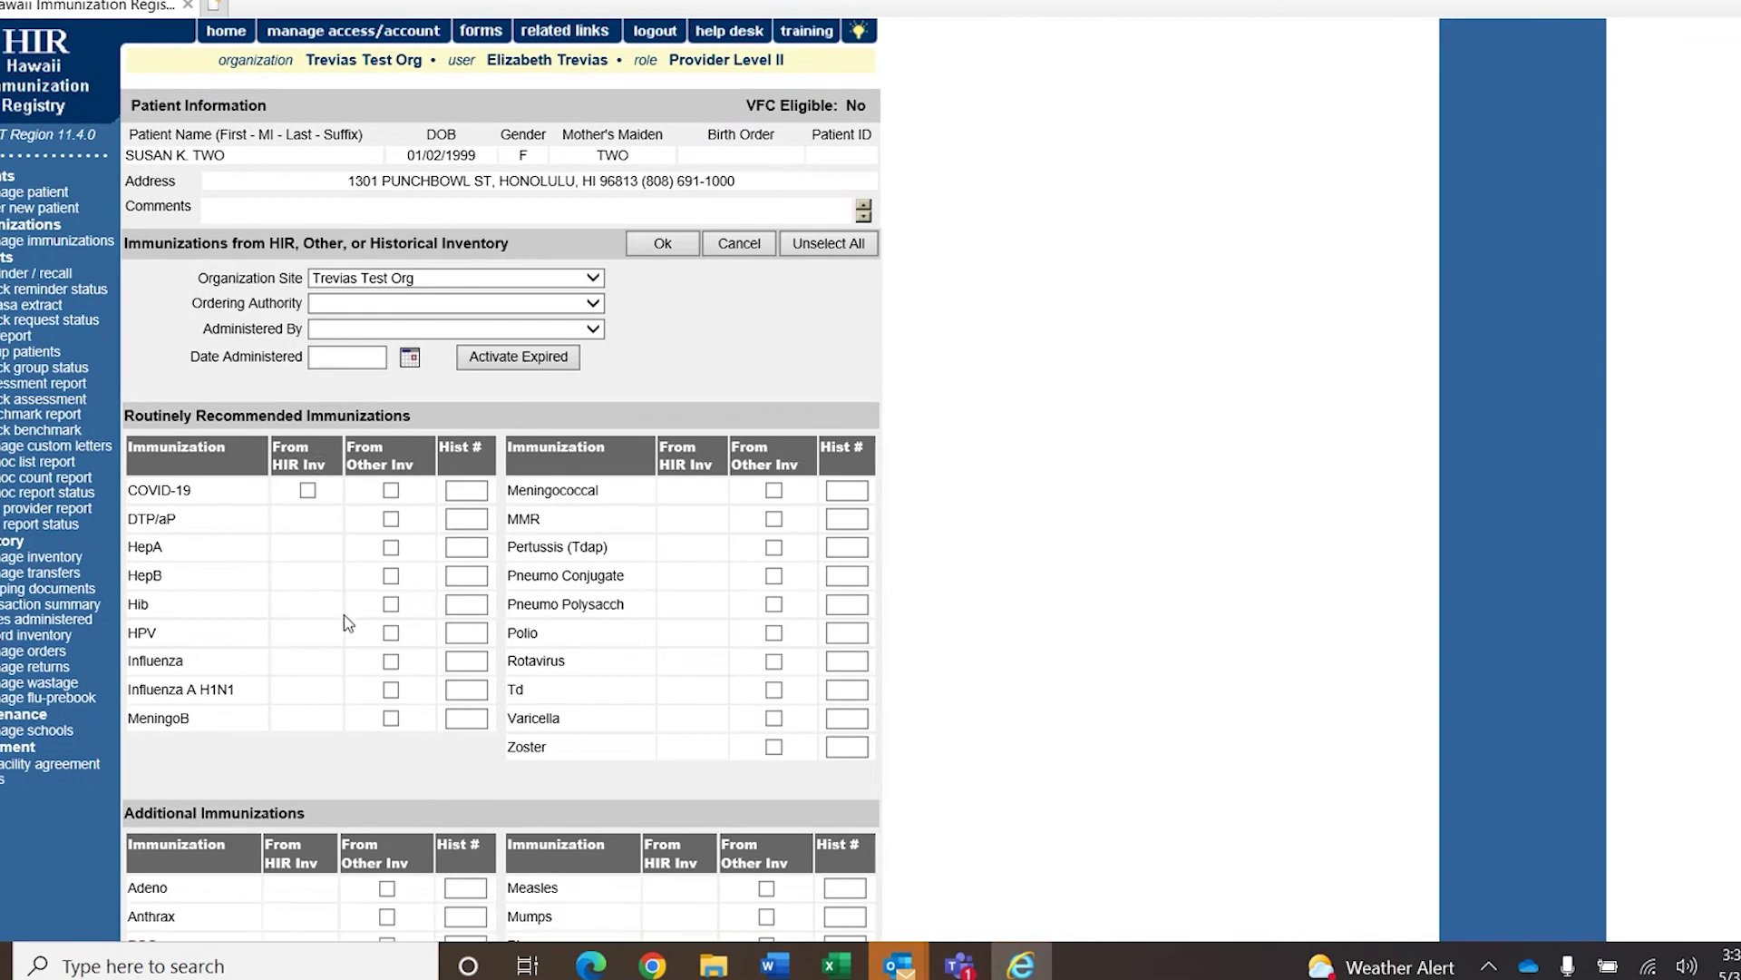
{"action": "left_click", "coordinate": [41, 556]}
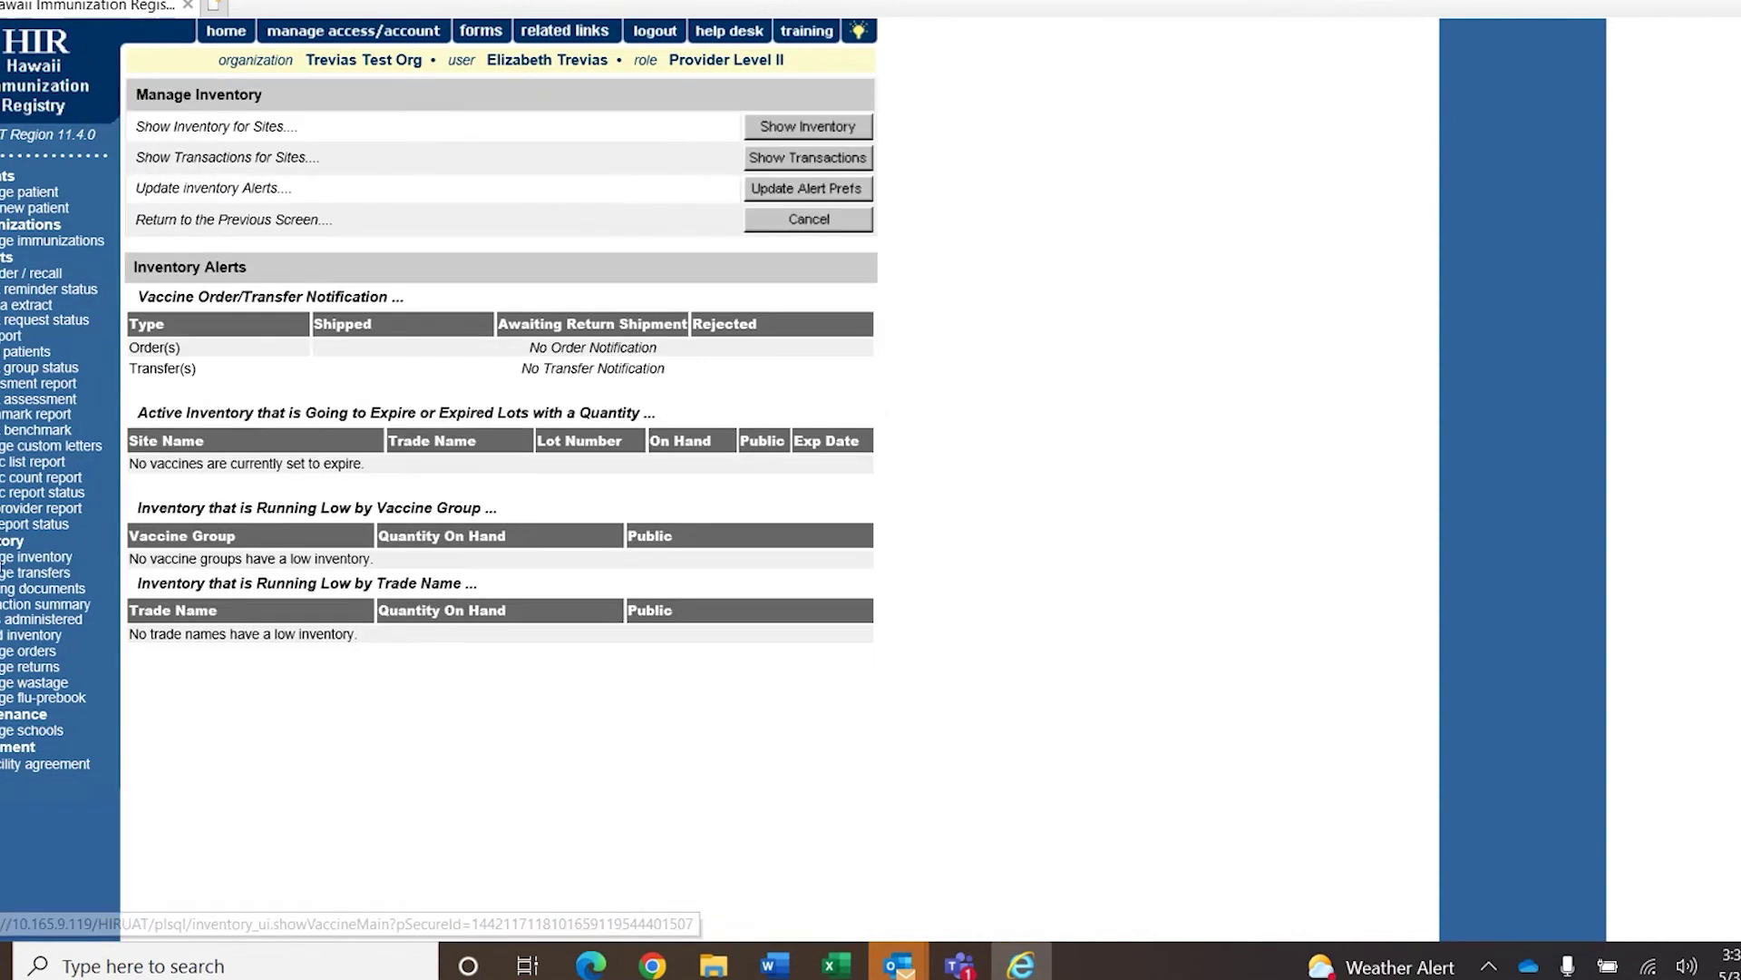
{"action": "left_click", "coordinate": [771, 134]}
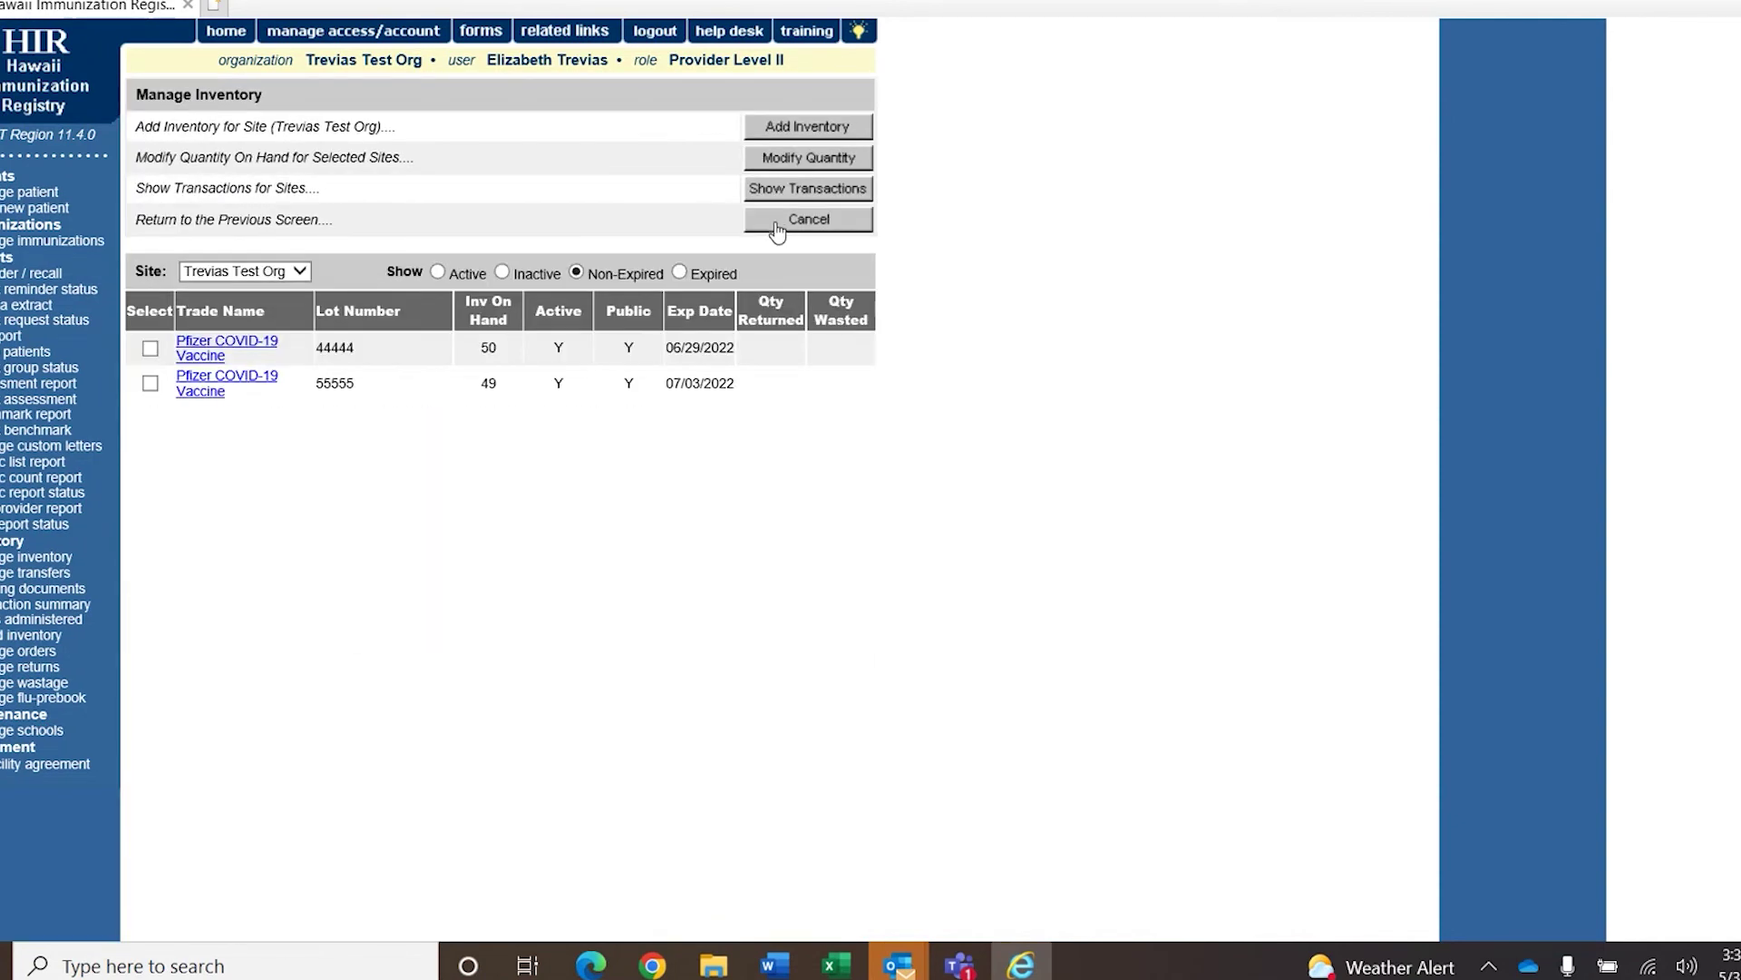
{"action": "left_click", "coordinate": [776, 224]}
{"action": "left_click", "coordinate": [41, 195]}
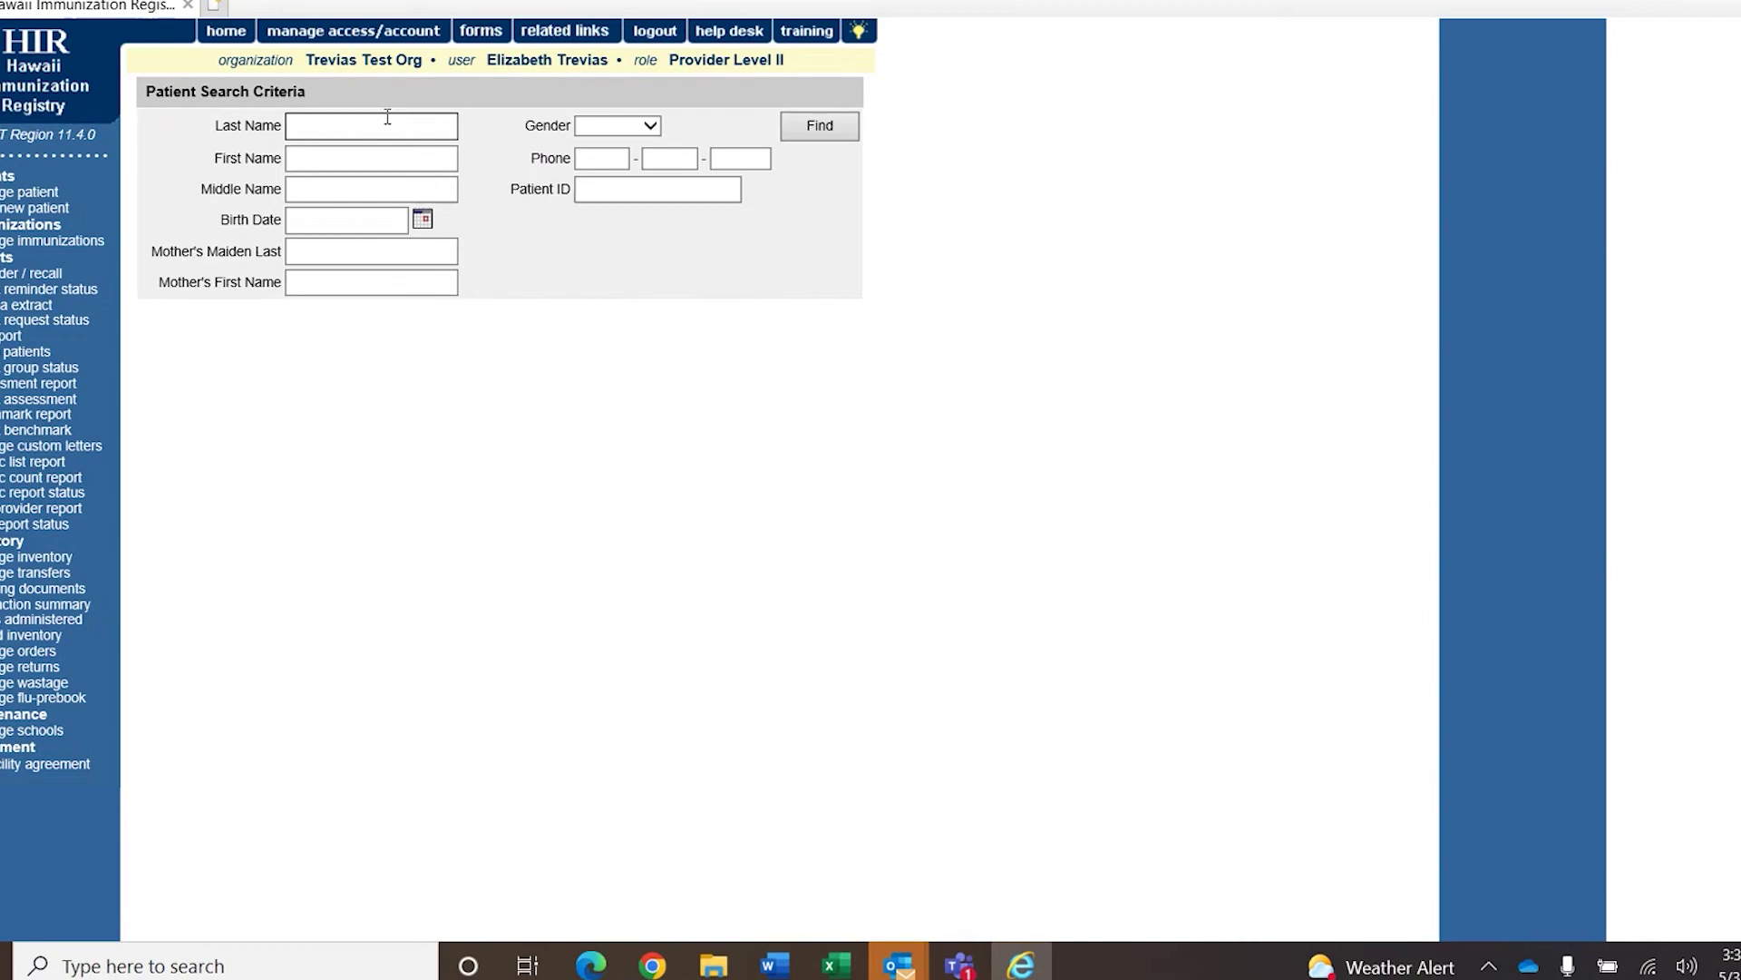
{"action": "type", "text": "ON"}
{"action": "key", "text": "Tab"}
{"action": "type", "text": "SU"}
{"action": "key", "text": "Tab"}
{"action": "key", "text": "Tab"}
{"action": "type", "text": "01/02/1999"}
{"action": "key", "text": "Return"}
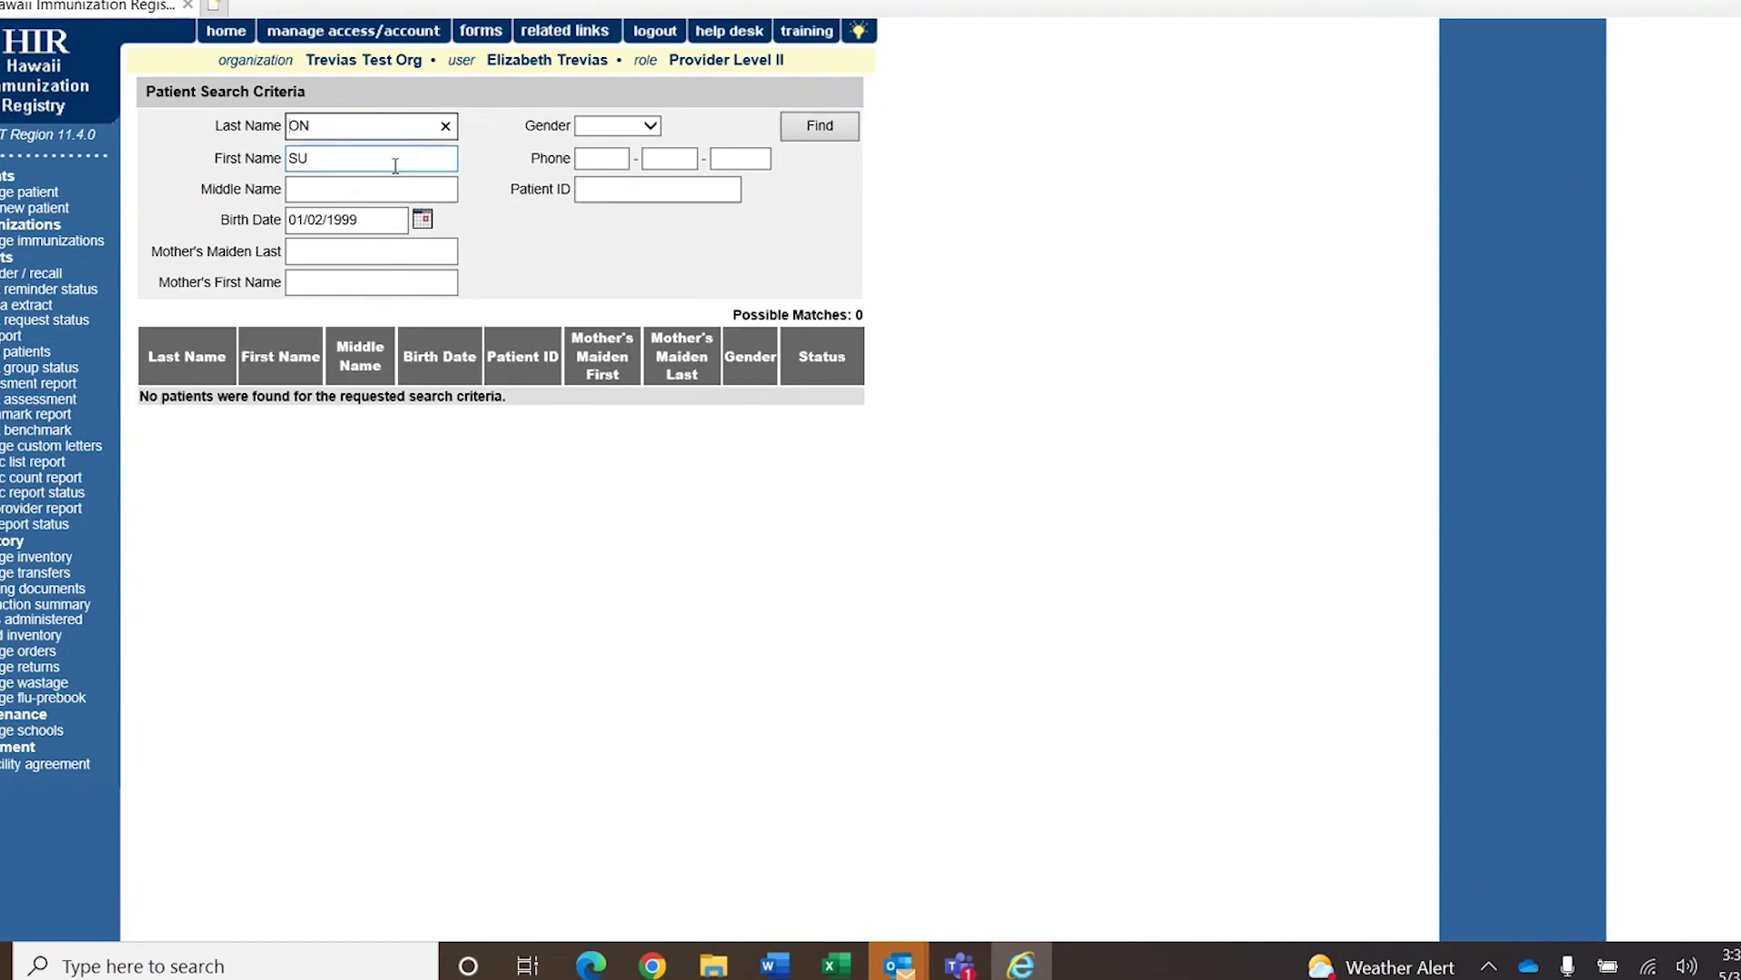
Correct the last name, rerun the search, and start a new immunization from her history.
{"action": "left_click", "coordinate": [324, 125]}
{"action": "key", "text": "BackSpace"}
{"action": "key", "text": "BackSpace"}
{"action": "type", "text": "TWO"}
{"action": "key", "text": "Return"}
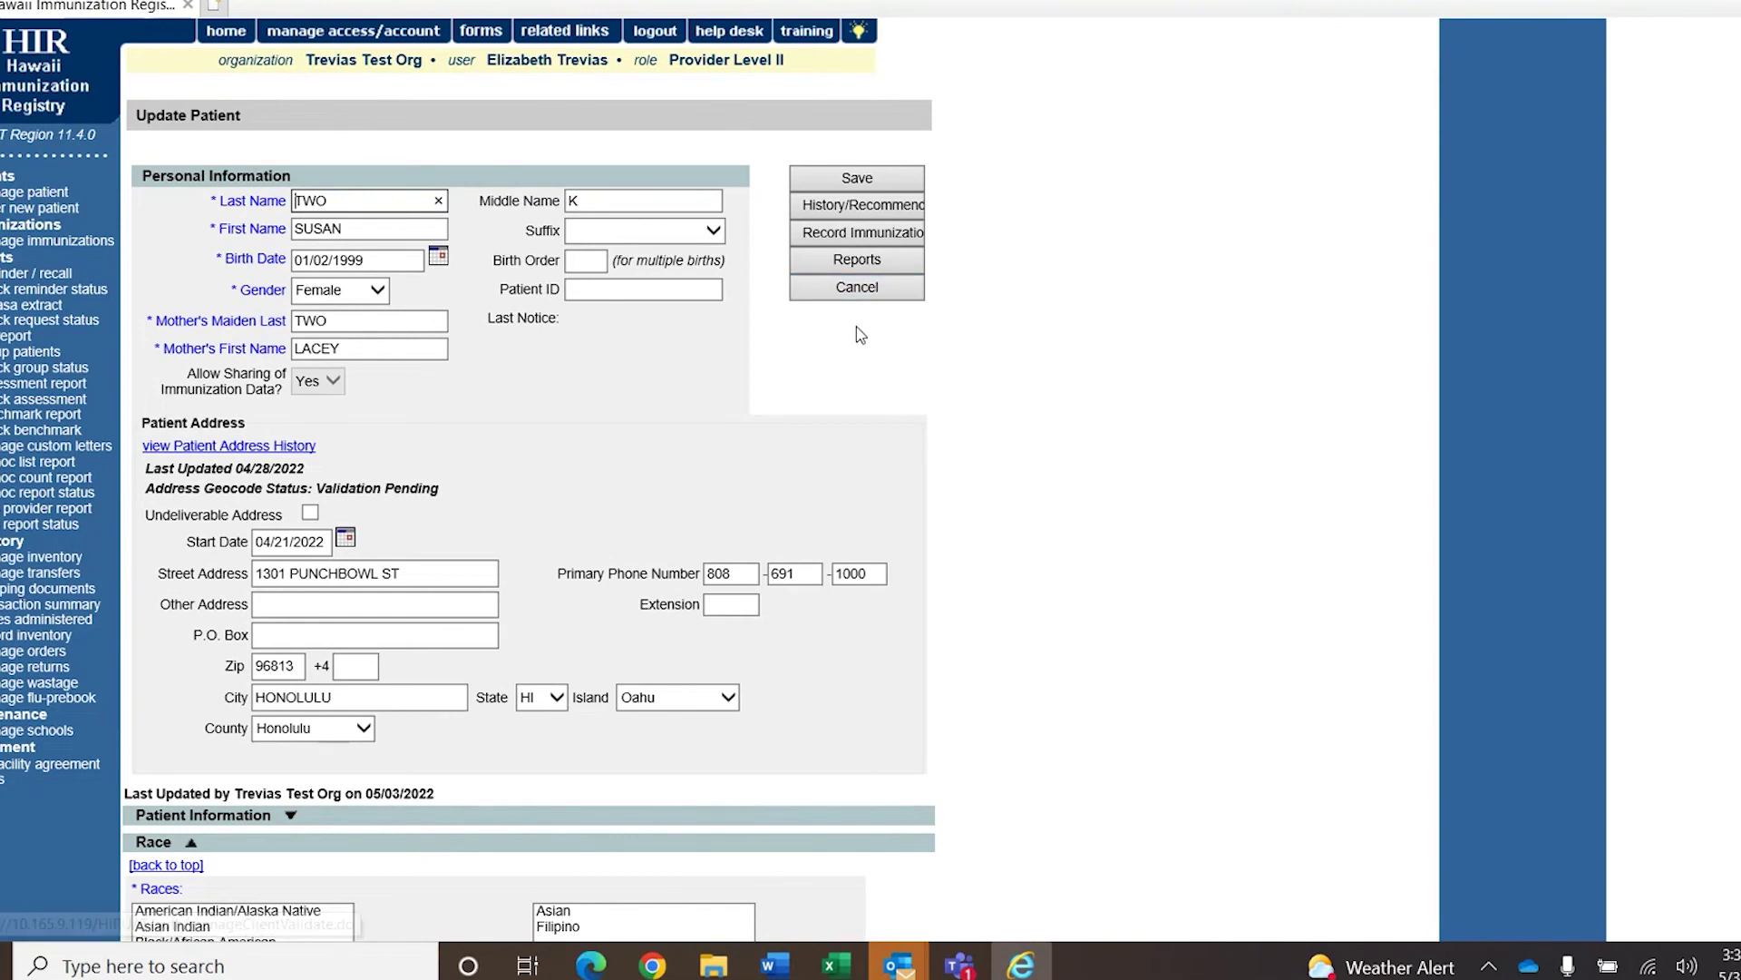
{"action": "left_click", "coordinate": [855, 214]}
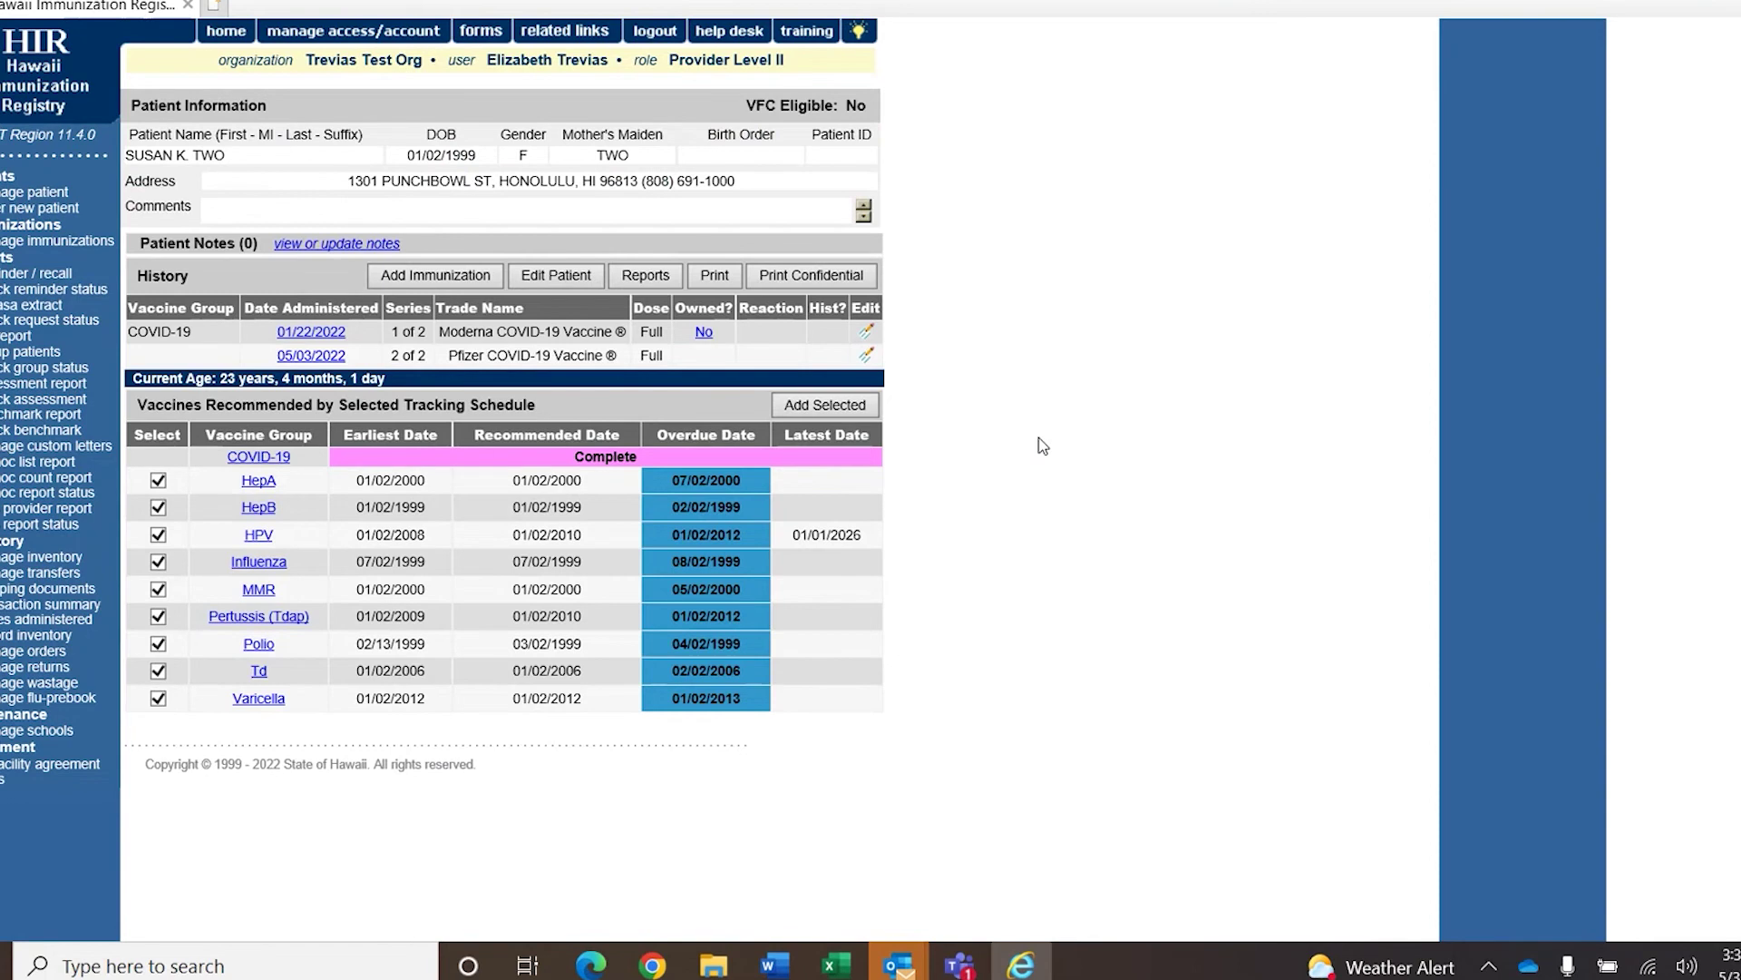
{"action": "left_click", "coordinate": [435, 275]}
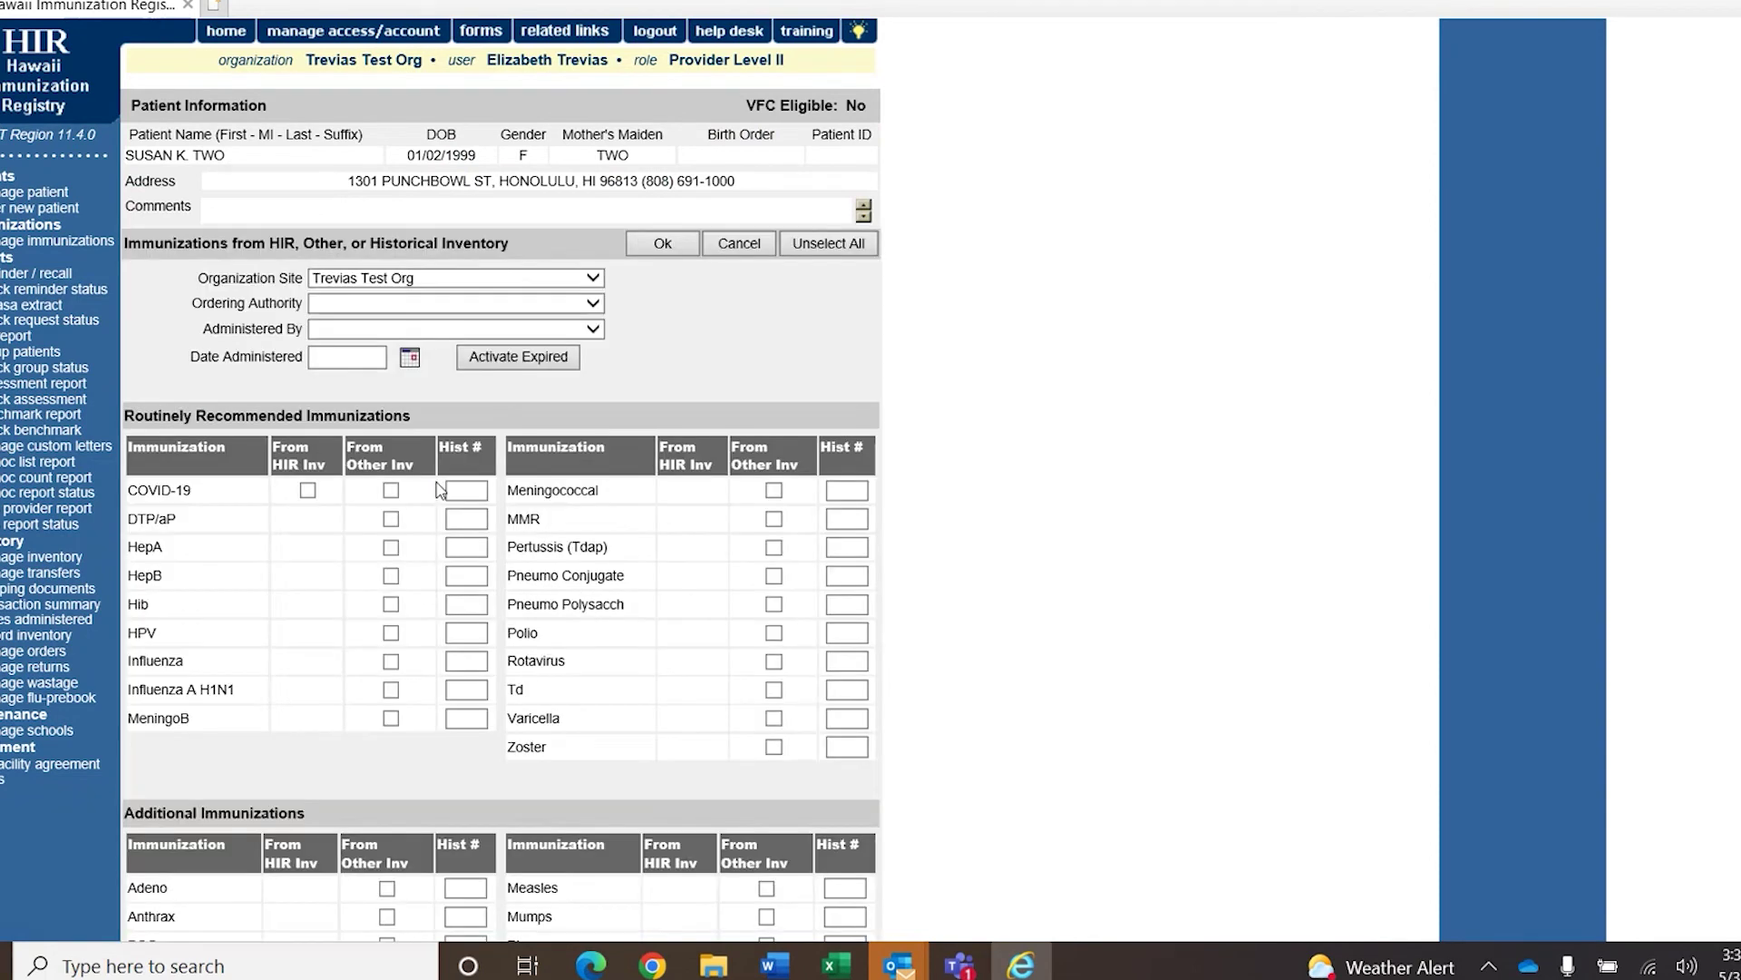
Pick COVID-19 from HIR inventory with Pfizer lot 55555, then go to Manage Inventory.
{"action": "left_click", "coordinate": [308, 490]}
{"action": "left_click", "coordinate": [663, 243]}
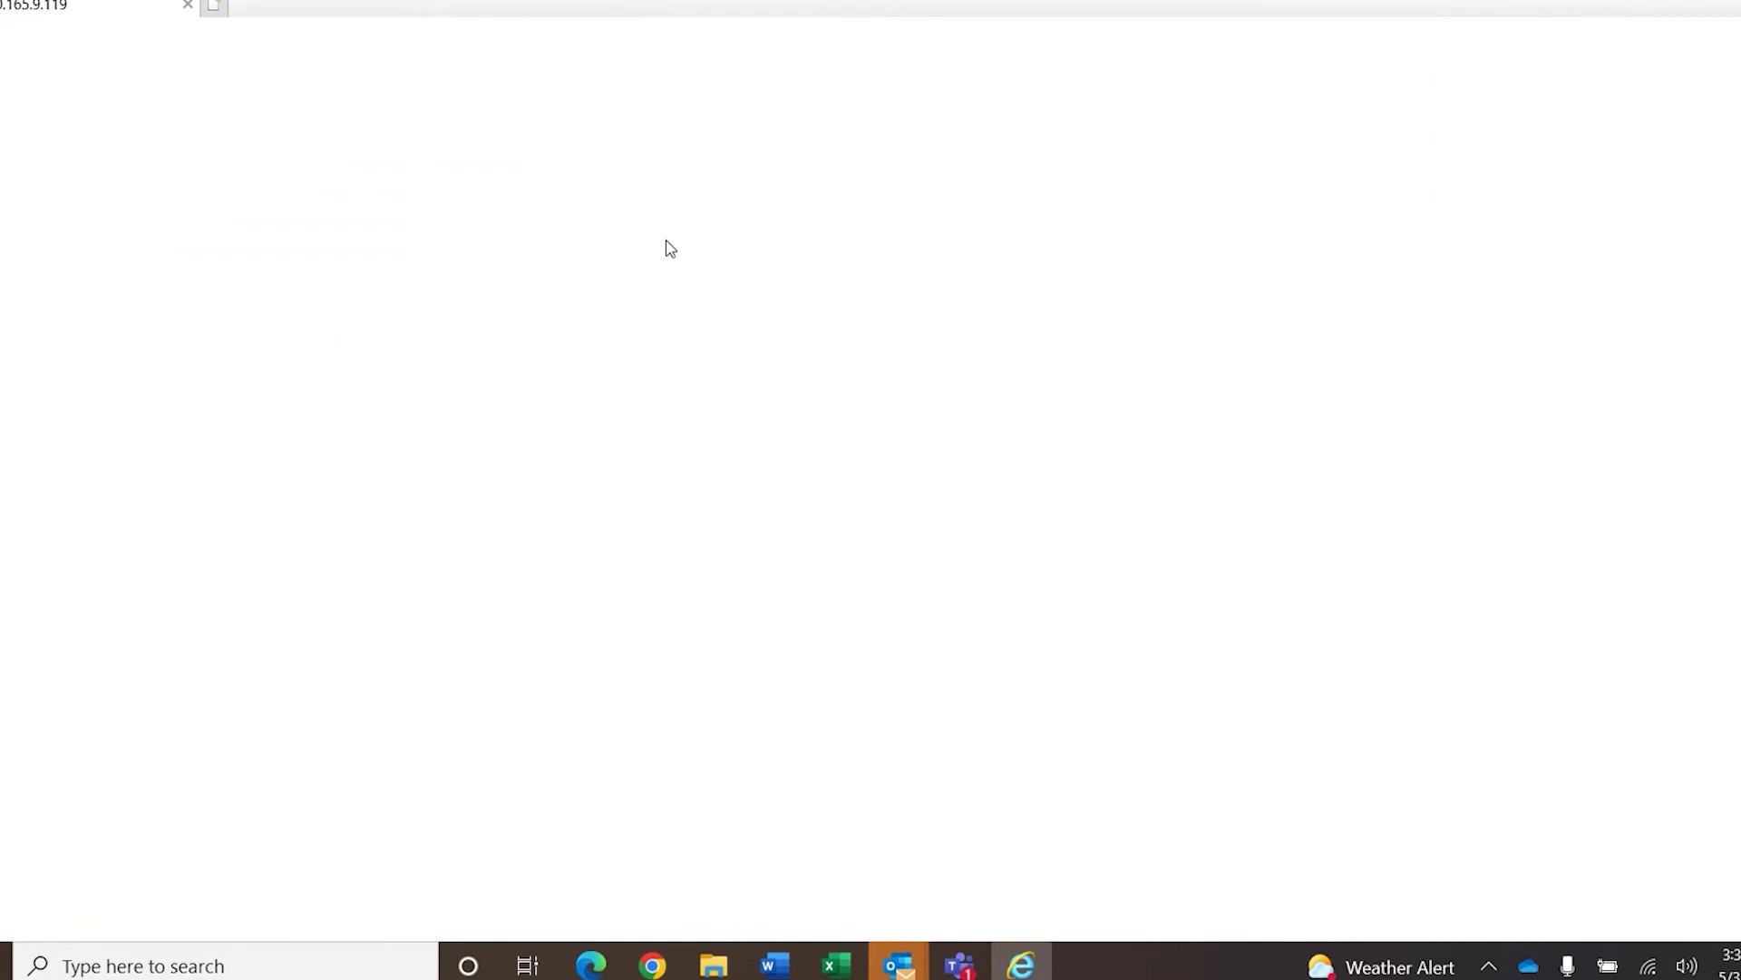
{"action": "left_click", "coordinate": [481, 481]}
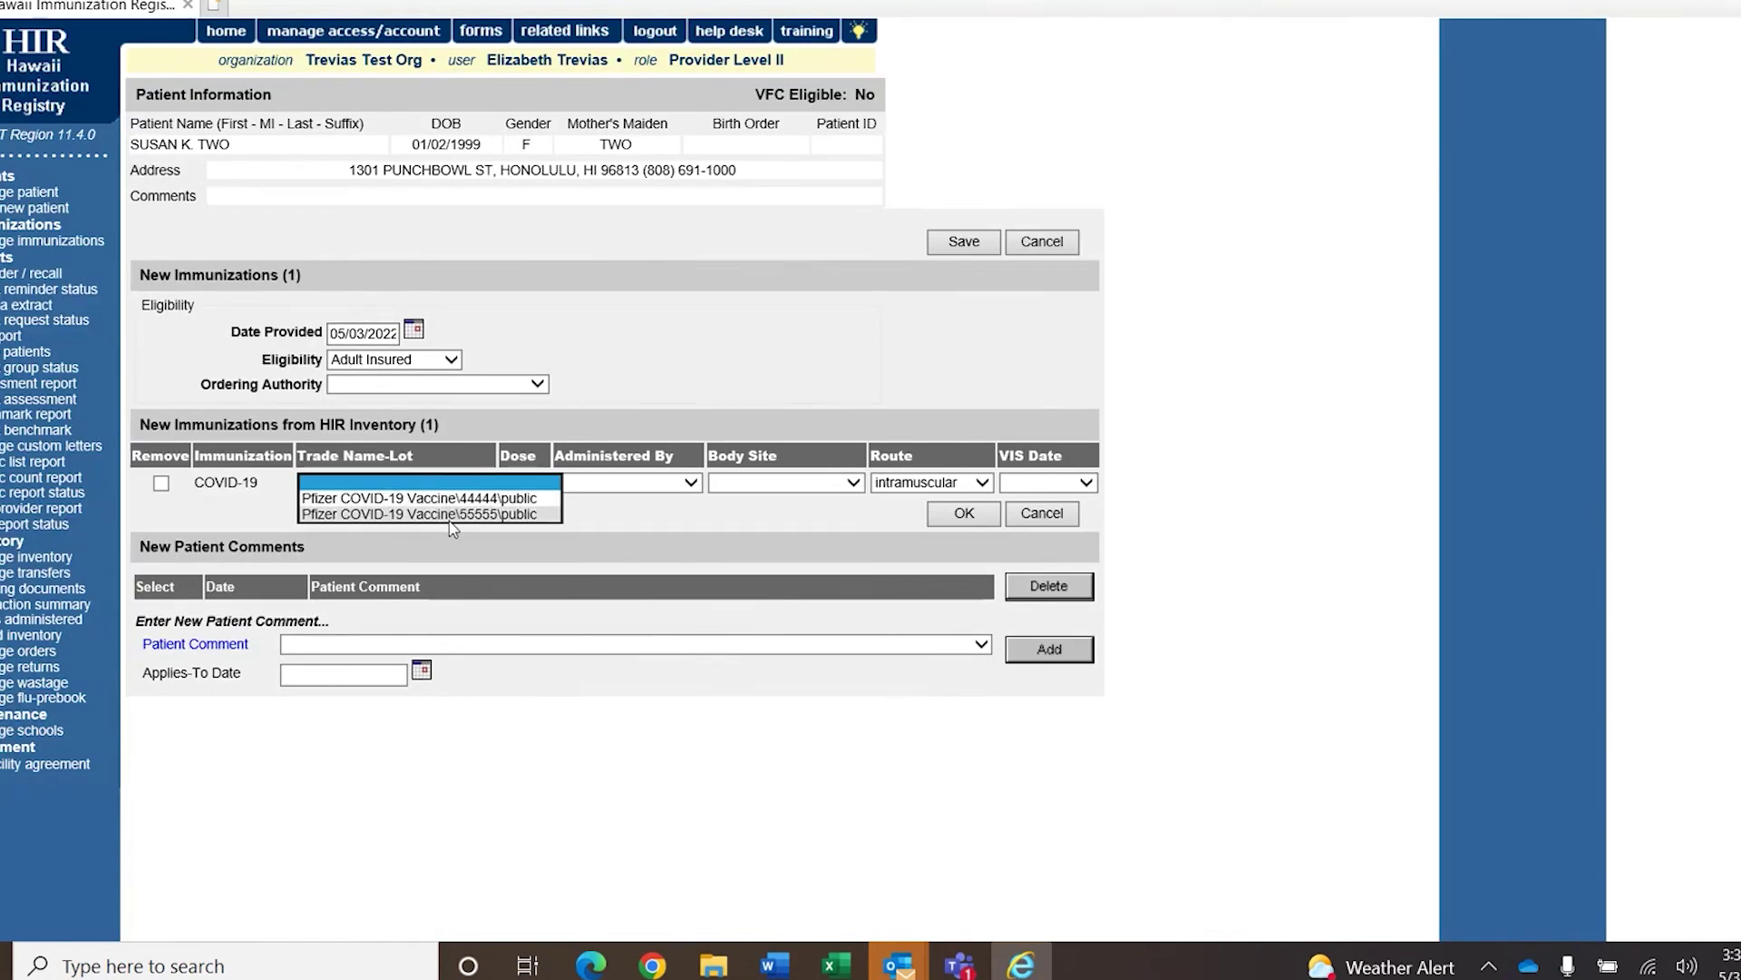
{"action": "left_click", "coordinate": [482, 515]}
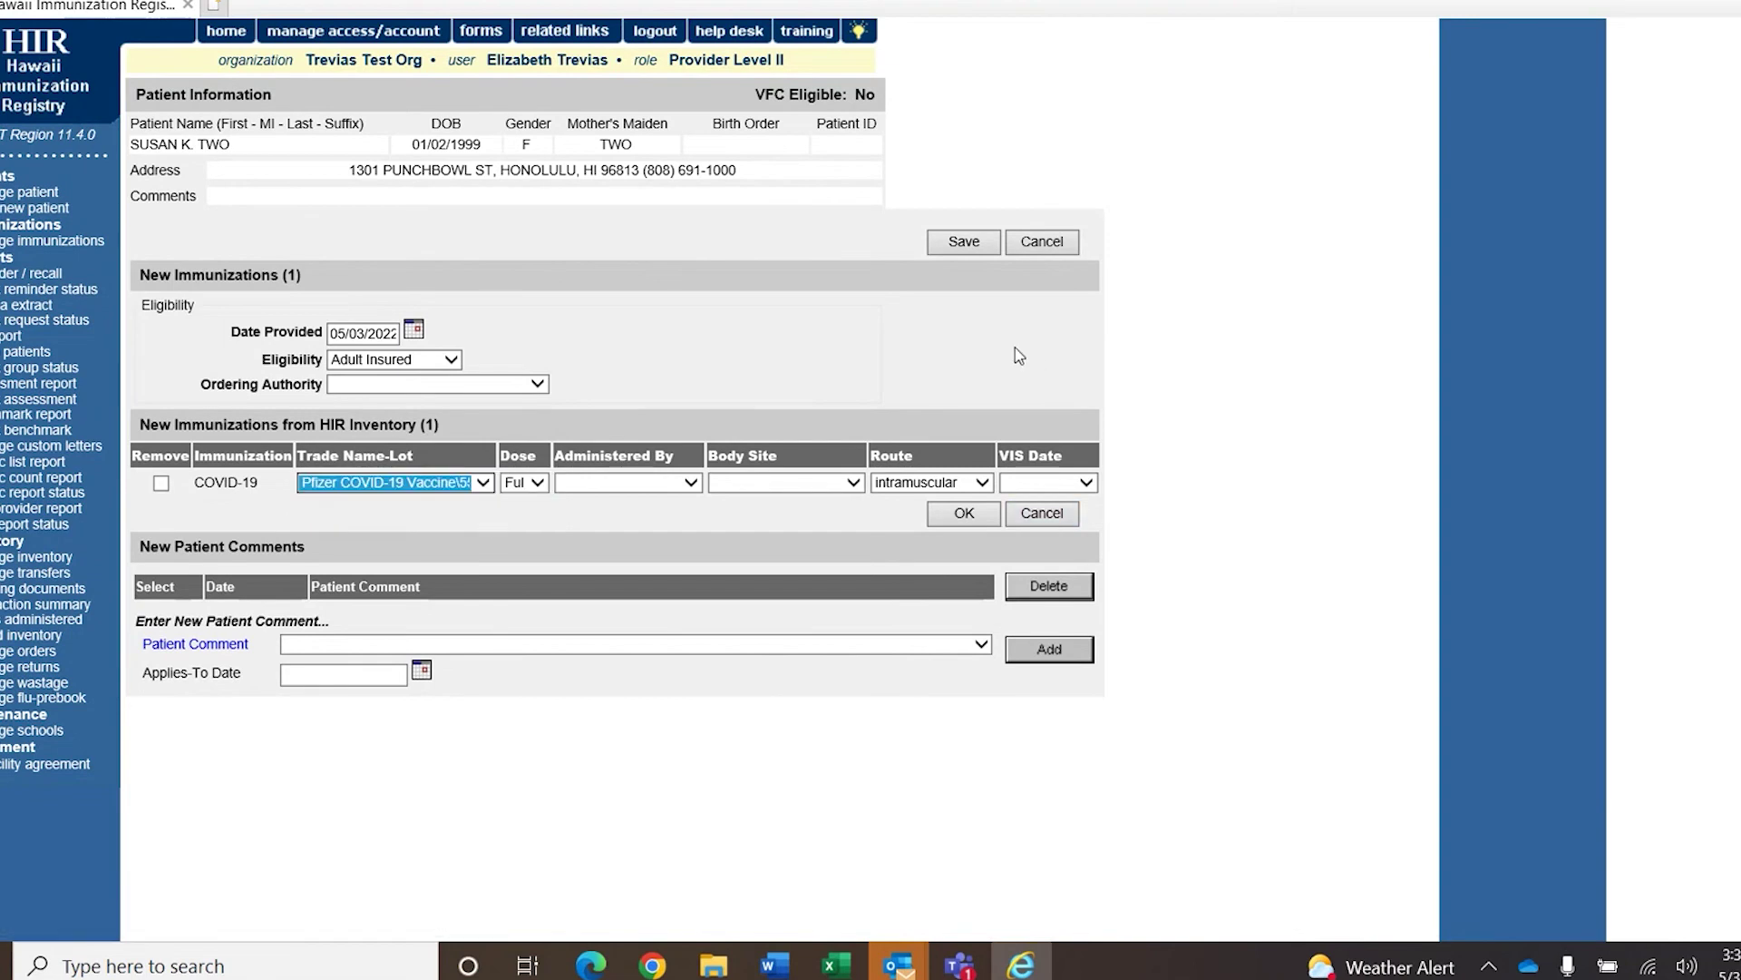
{"action": "left_click", "coordinate": [172, 532]}
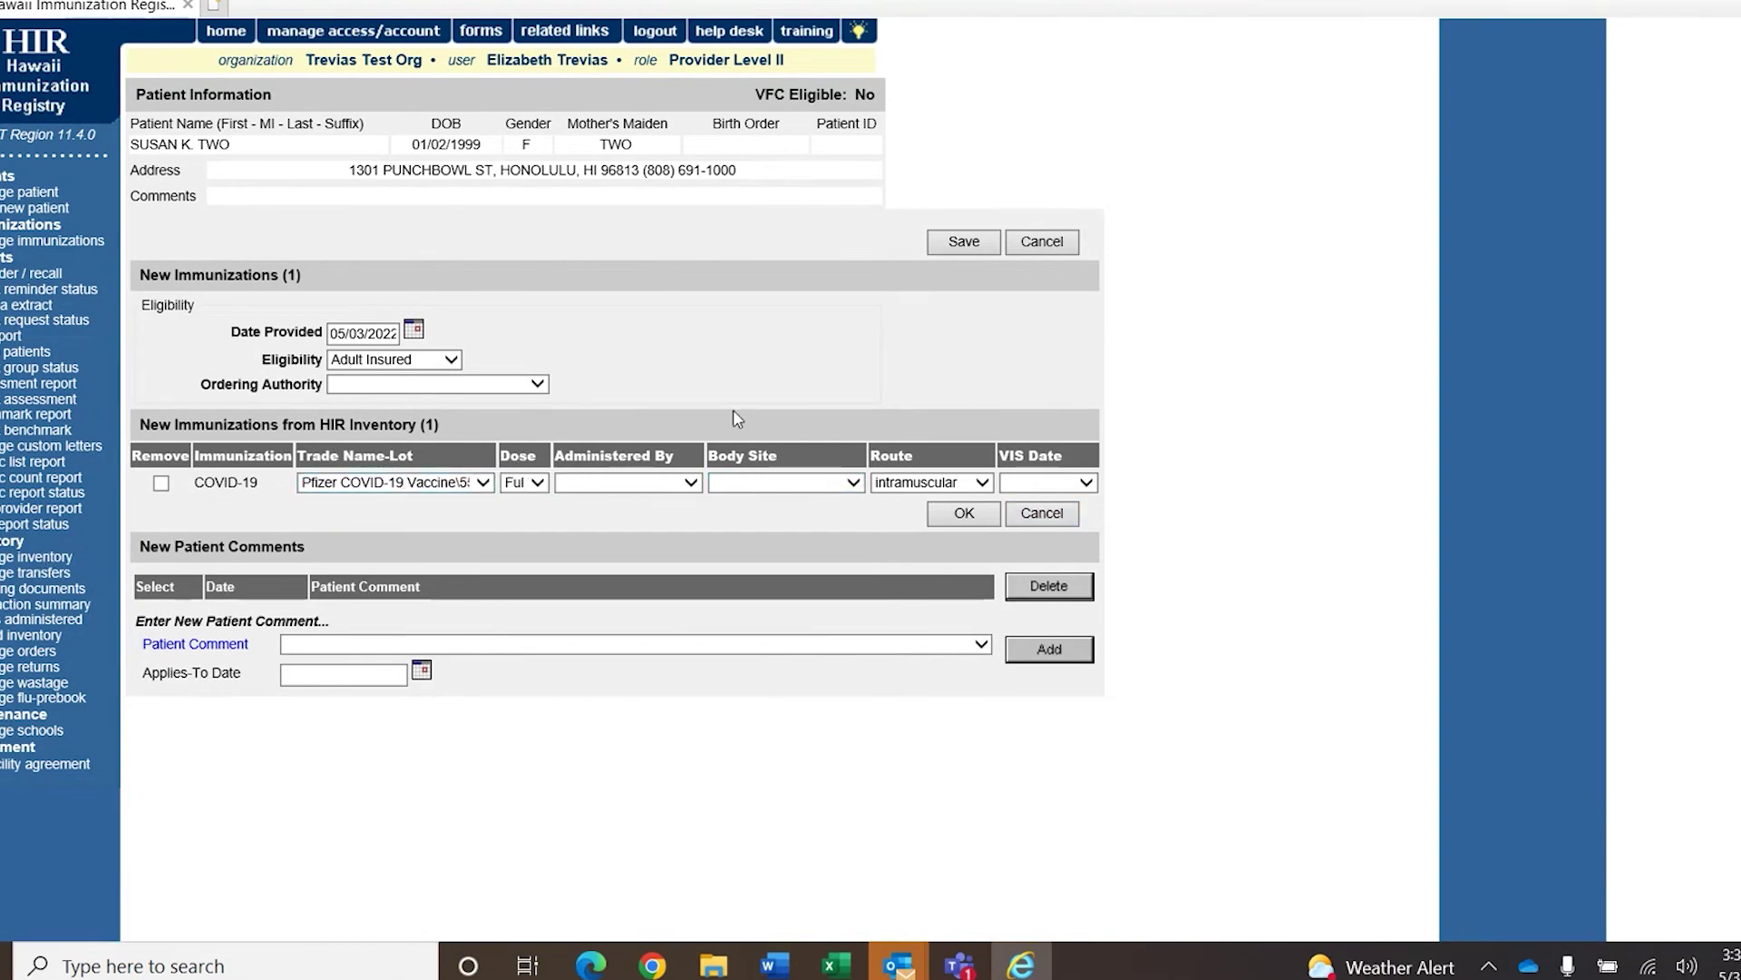
{"action": "left_click", "coordinate": [58, 560]}
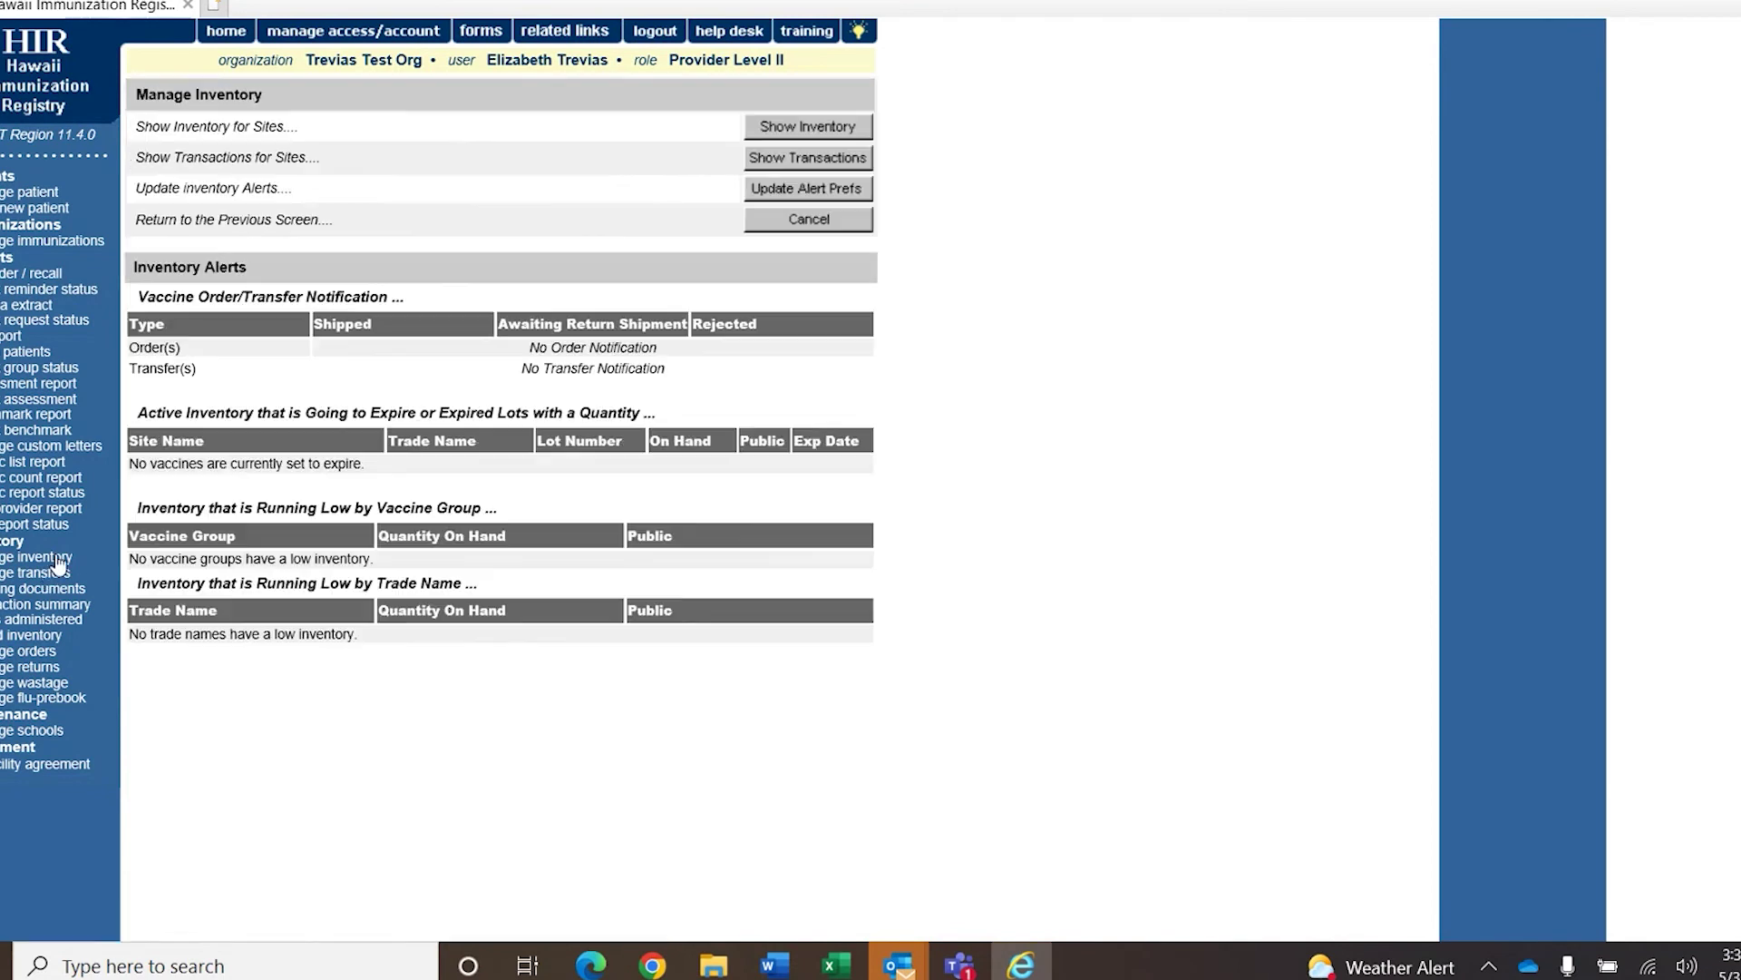
Verify Pfizer lot 55555 shows 49 doses on hand, then return to patient search.
{"action": "left_click", "coordinate": [787, 132]}
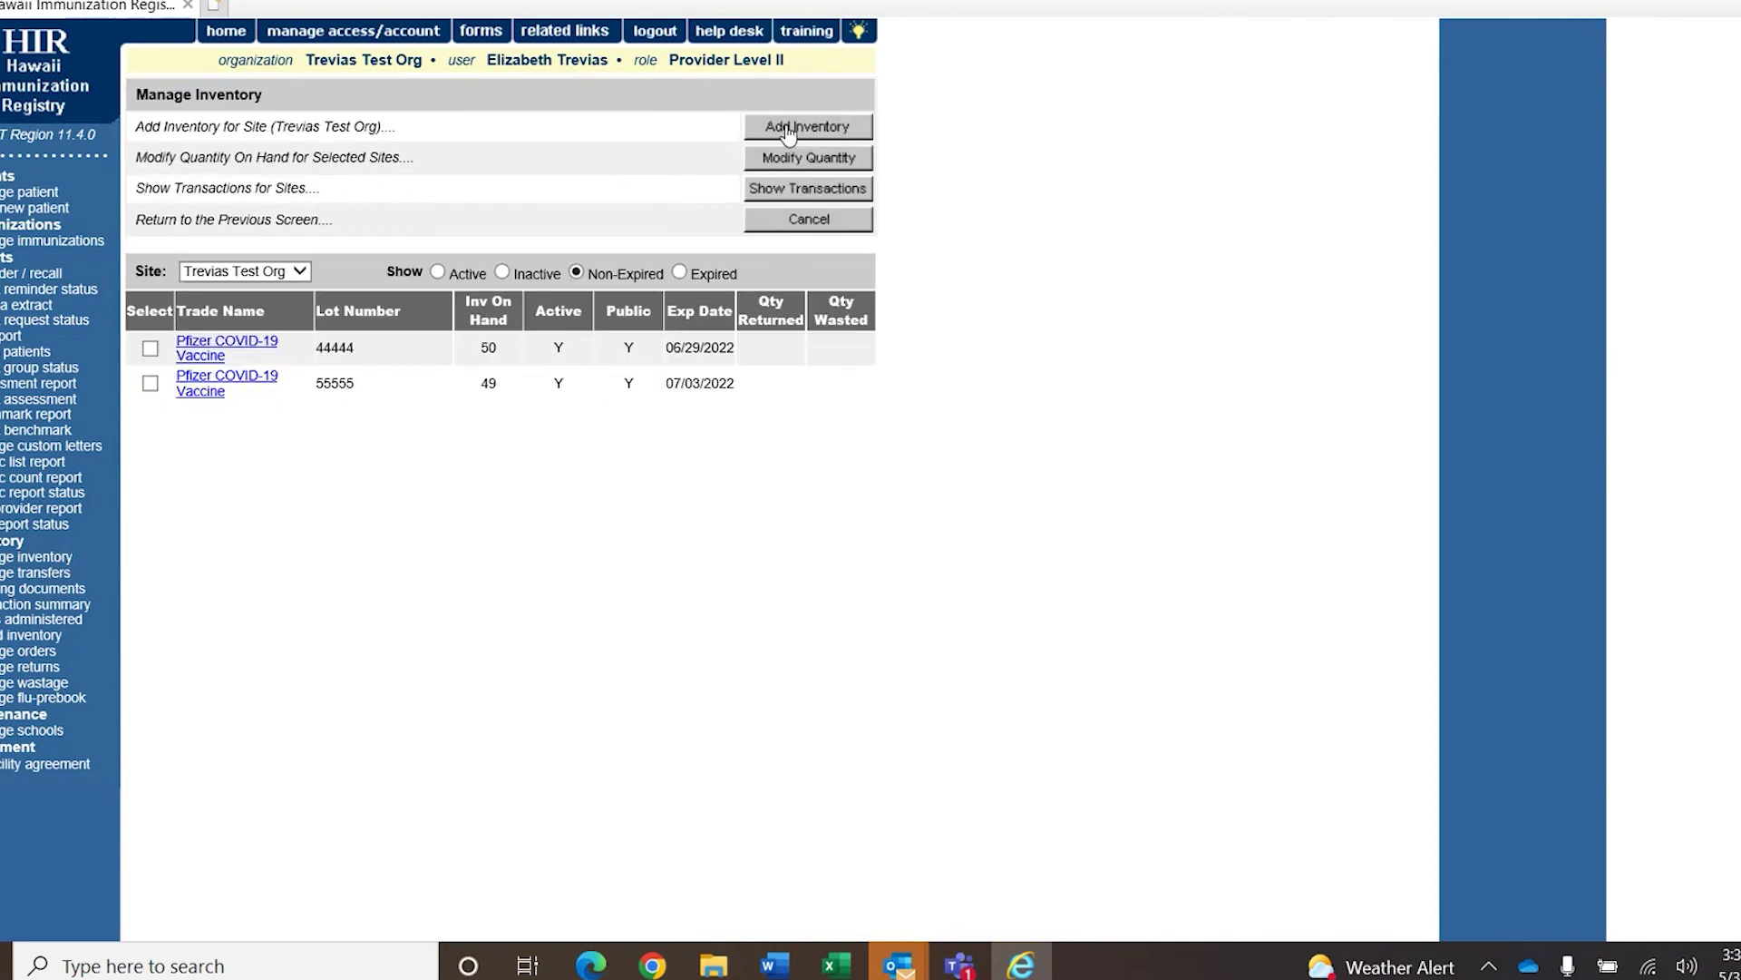
{"action": "double_click", "coordinate": [493, 384]}
{"action": "left_click", "coordinate": [502, 486]}
{"action": "left_click", "coordinate": [827, 227]}
{"action": "mouse_move", "coordinate": [960, 964]}
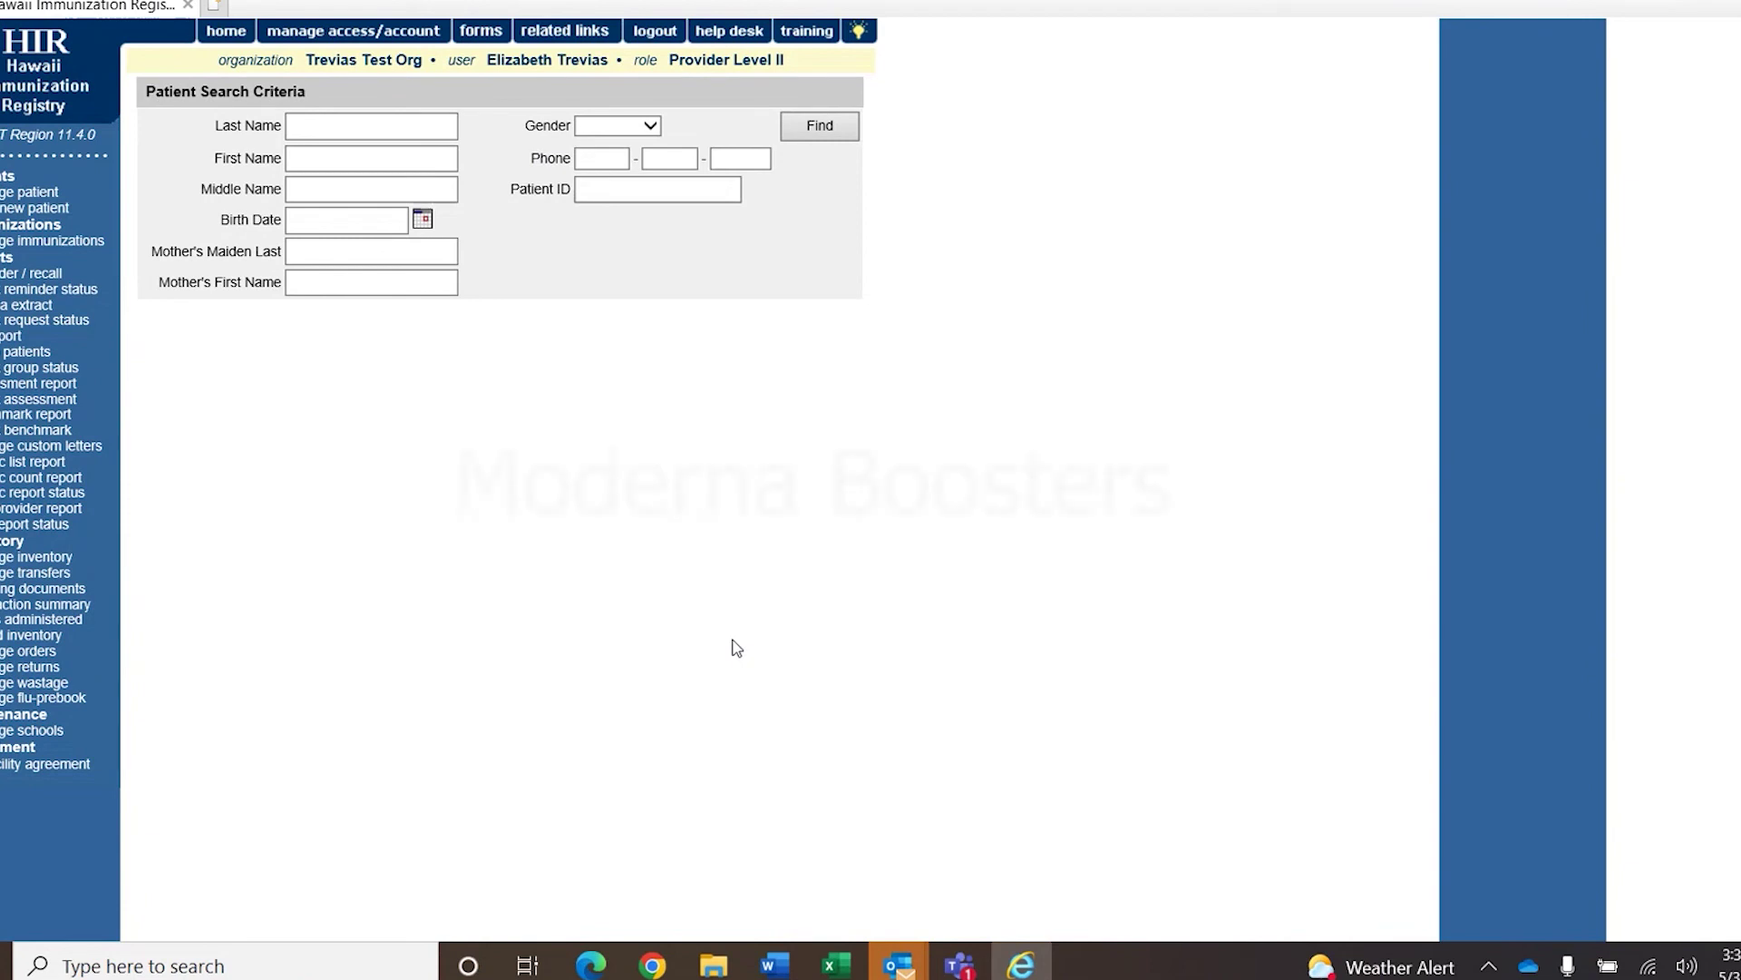
{"action": "left_click", "coordinate": [341, 121]}
{"action": "left_click", "coordinate": [341, 119]}
{"action": "type", "text": "TH"}
{"action": "key", "text": "Tab"}
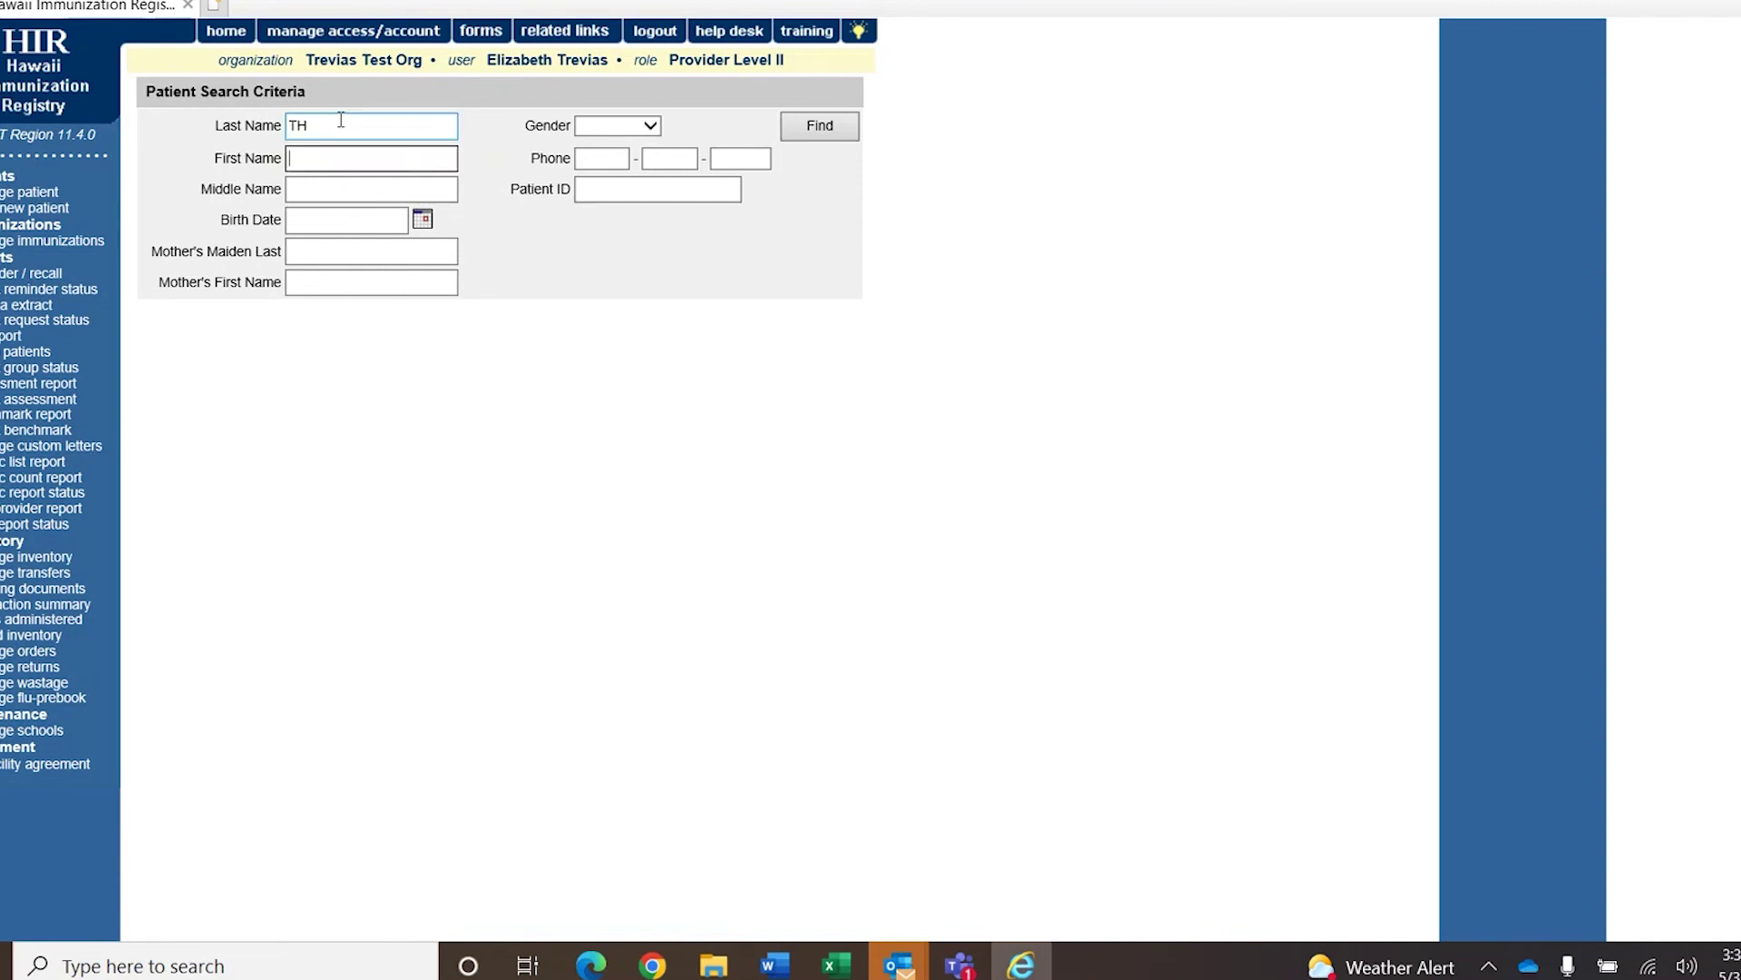
{"action": "type", "text": "SU"}
{"action": "key", "text": "Tab"}
{"action": "key", "text": "Tab"}
{"action": "type", "text": "01/03/1998"}
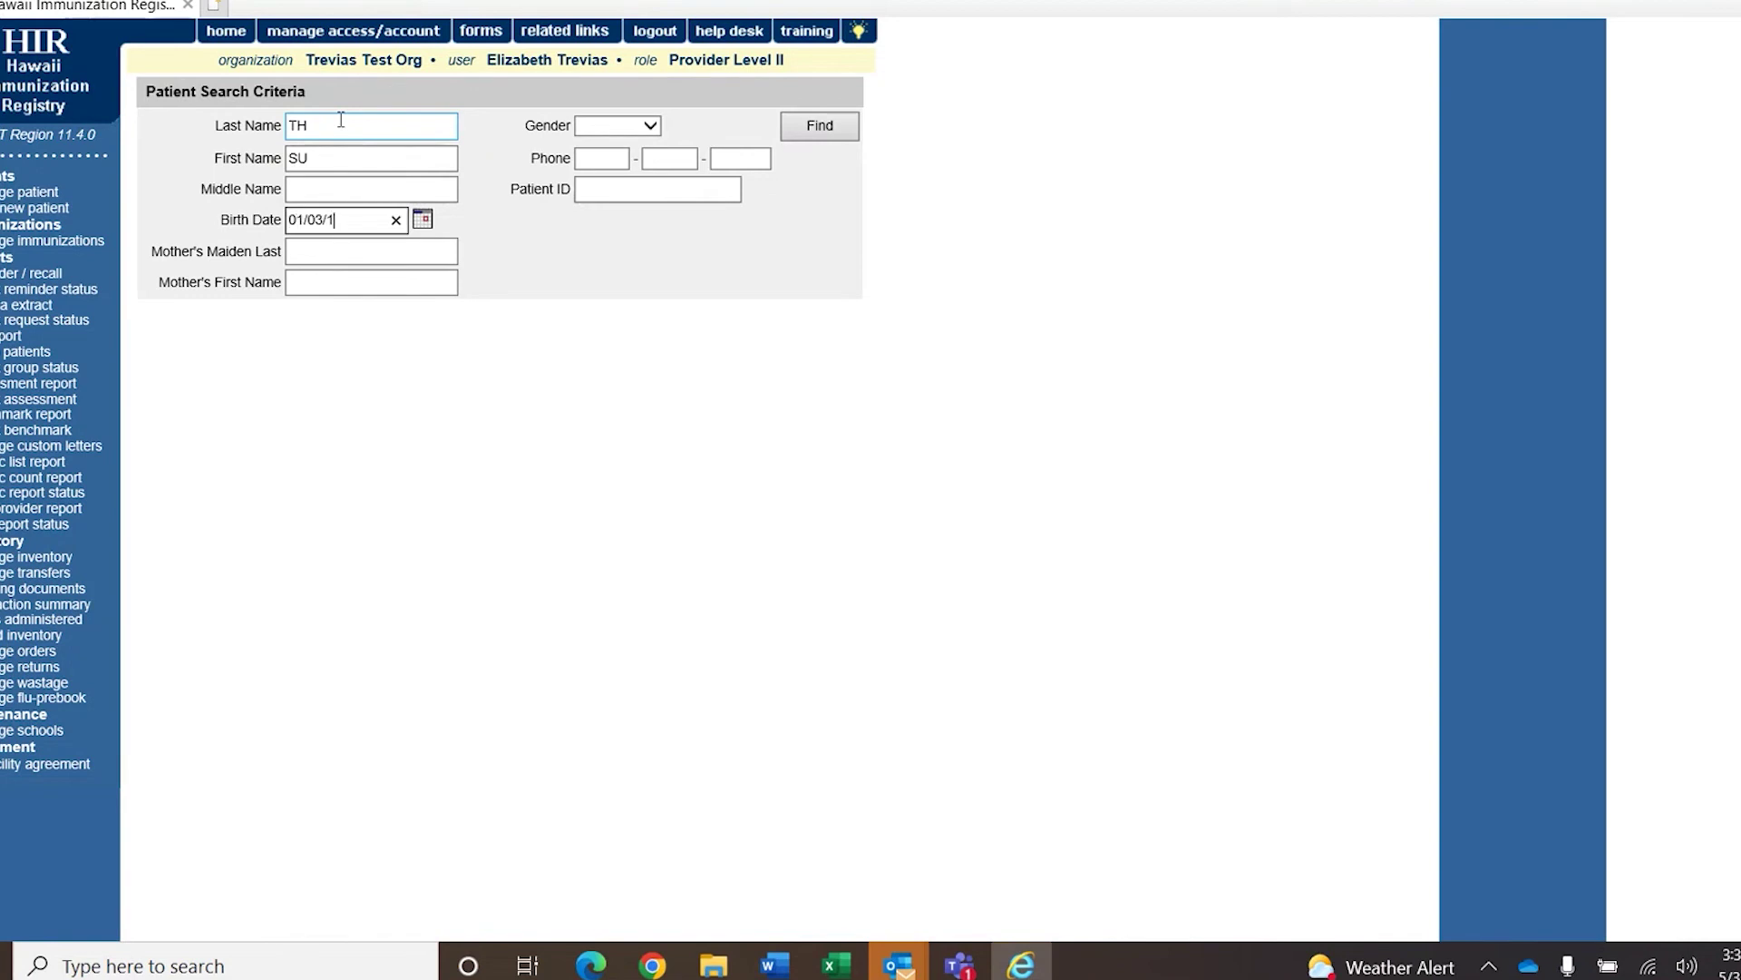
{"action": "left_click", "coordinate": [841, 131]}
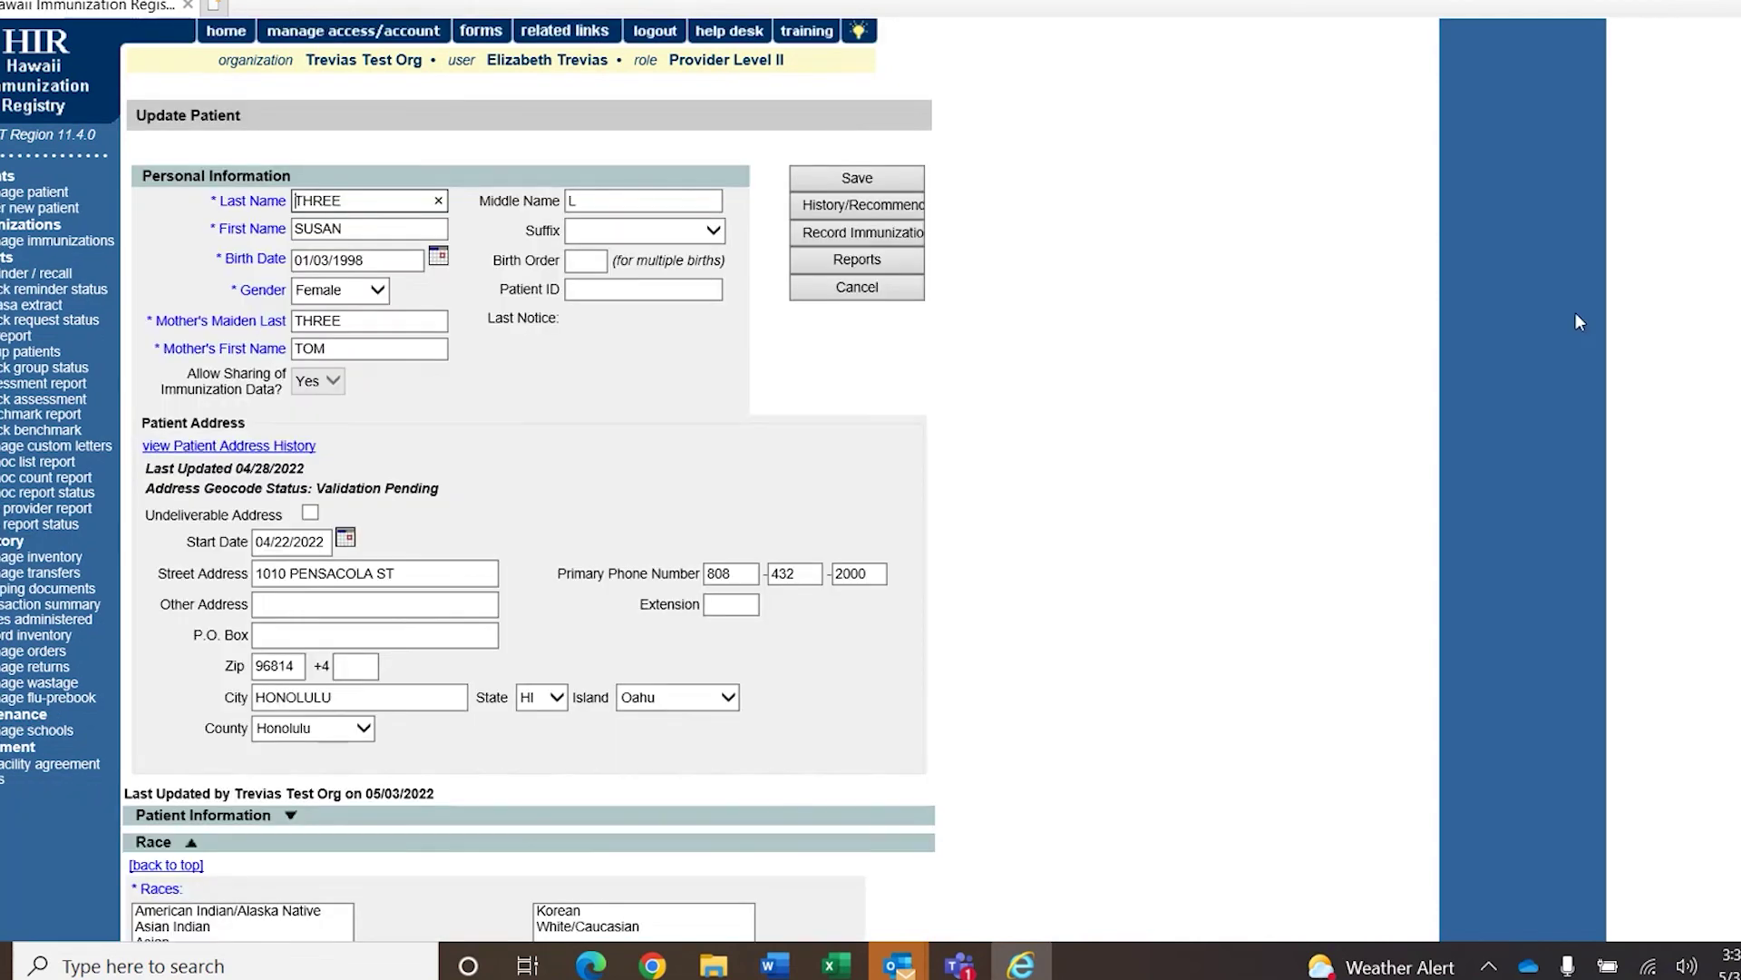
{"action": "scroll", "coordinate": [1122, 260], "scroll_direction": "down", "scroll_amount": 5}
{"action": "scroll", "coordinate": [1122, 260], "scroll_direction": "up", "scroll_amount": 5}
{"action": "left_click", "coordinate": [858, 206]}
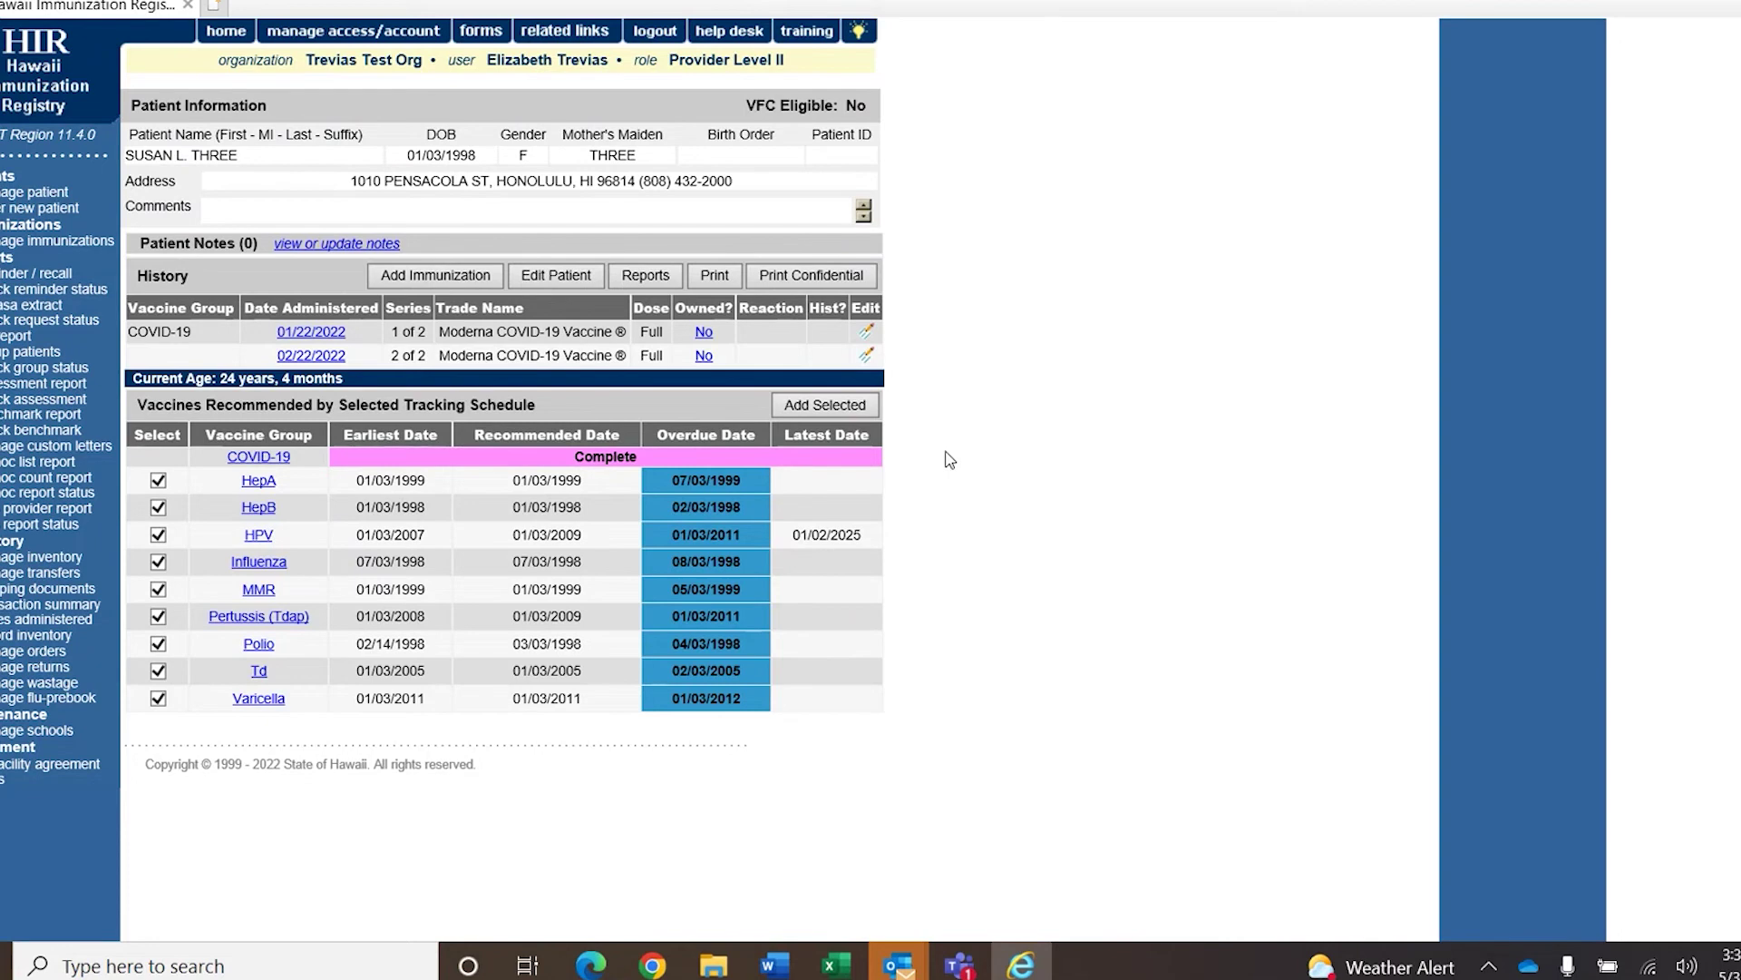
Add a COVID-19 immunization from Other Inventory for this patient.
{"action": "left_click", "coordinate": [465, 276]}
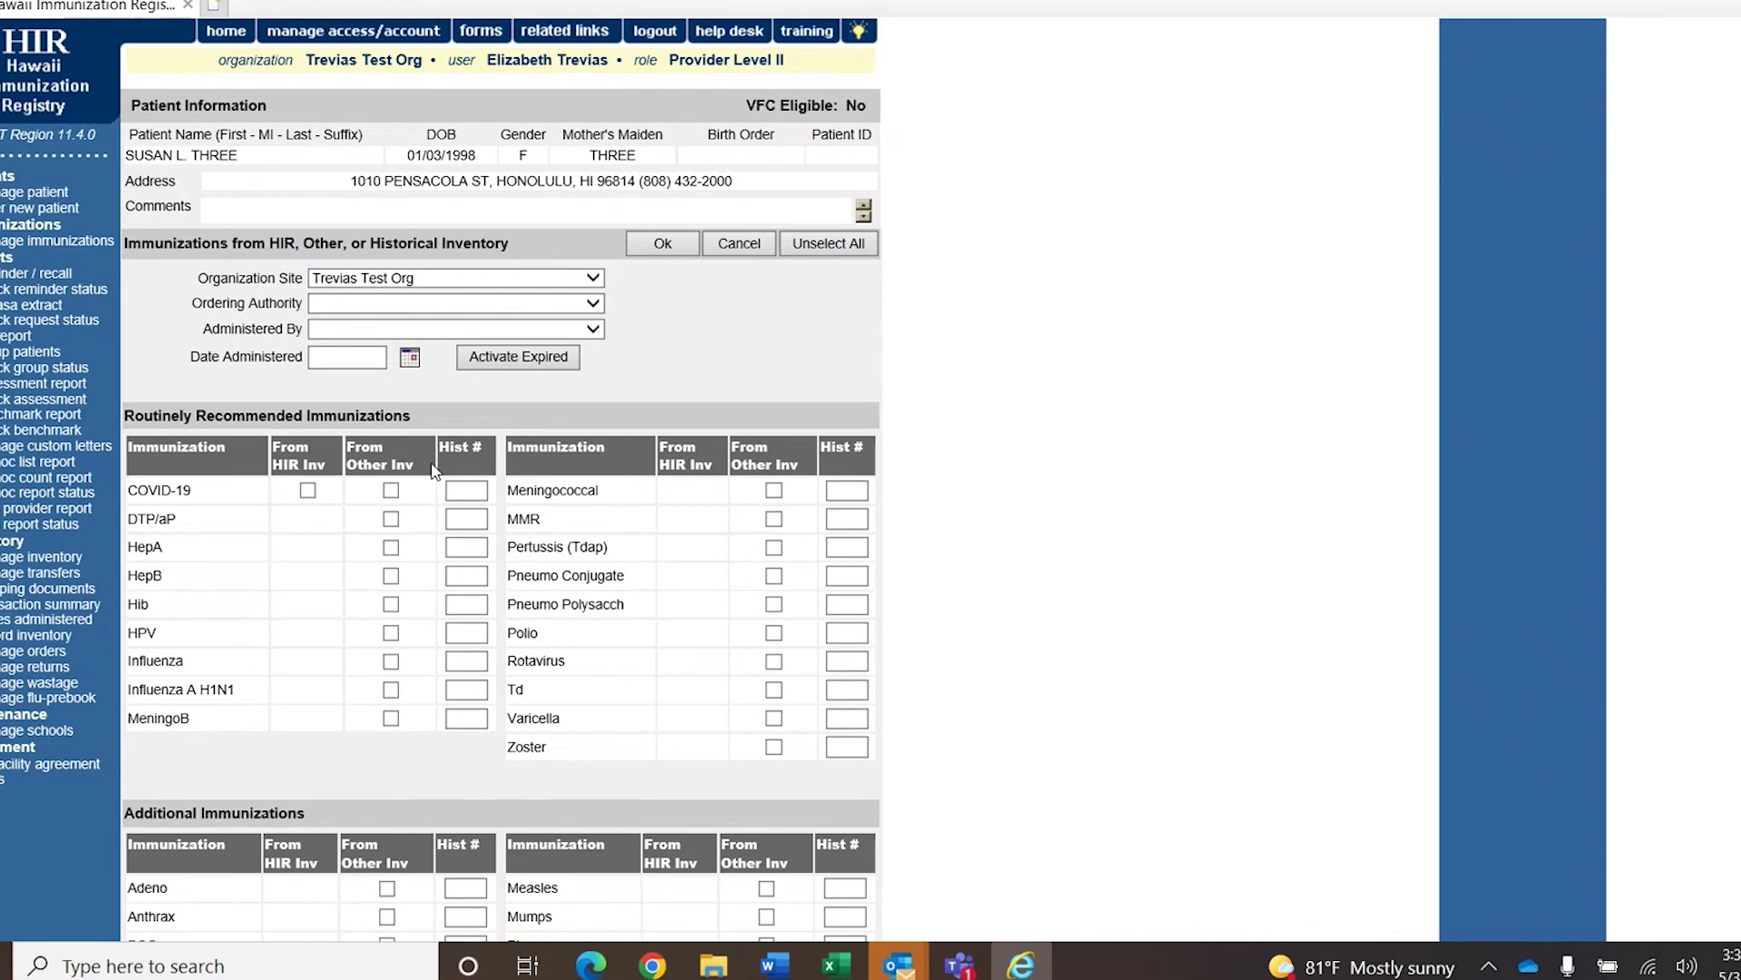
{"action": "left_click", "coordinate": [391, 490]}
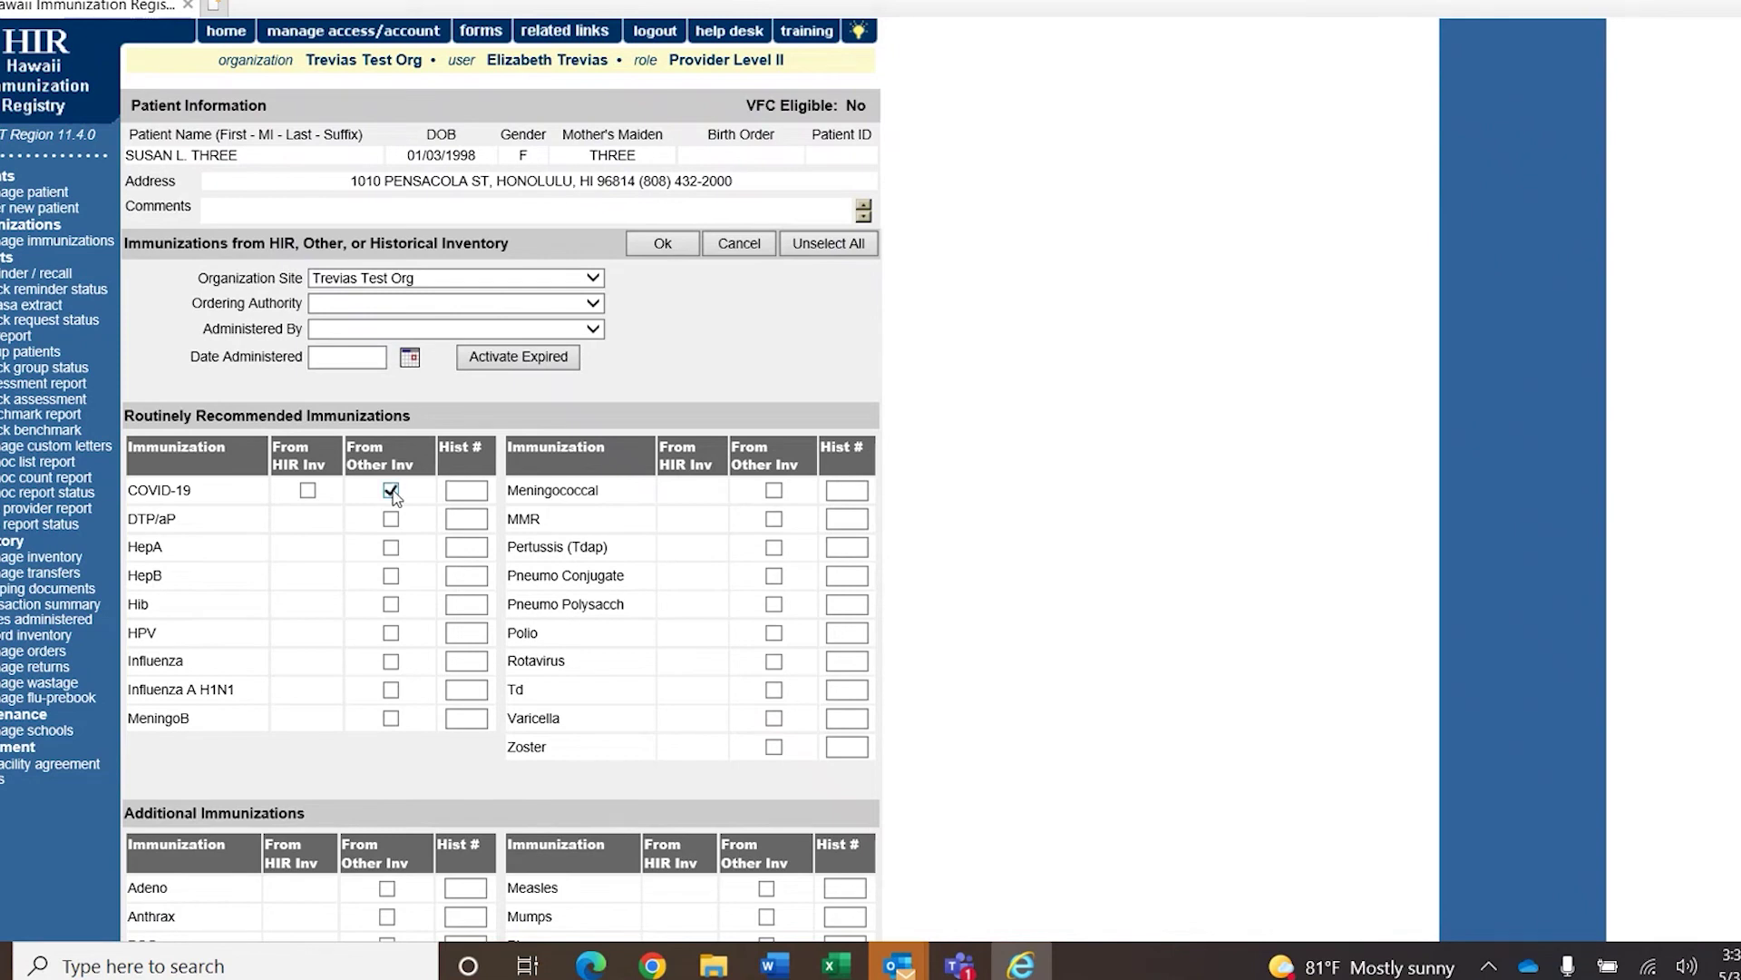
{"action": "left_click", "coordinate": [675, 245]}
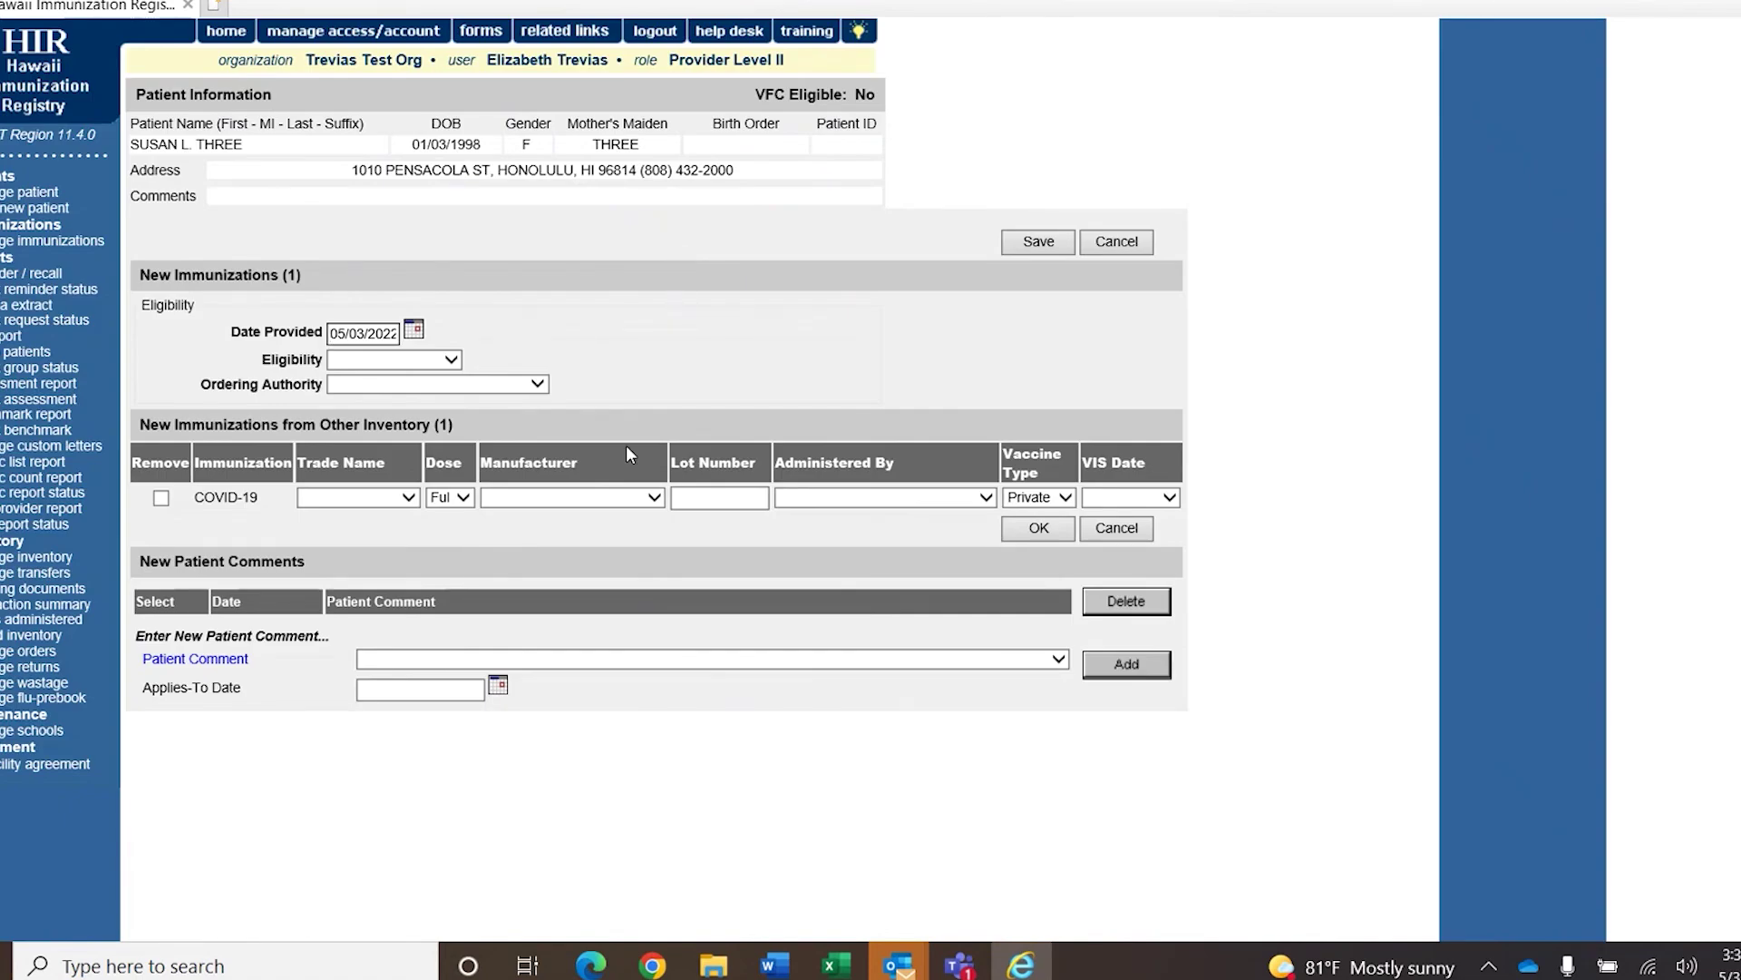
Set eligibility Adult Insured, trade name Moderna COVID-19 Vaccine, and dose Half.
{"action": "left_click", "coordinate": [447, 360]}
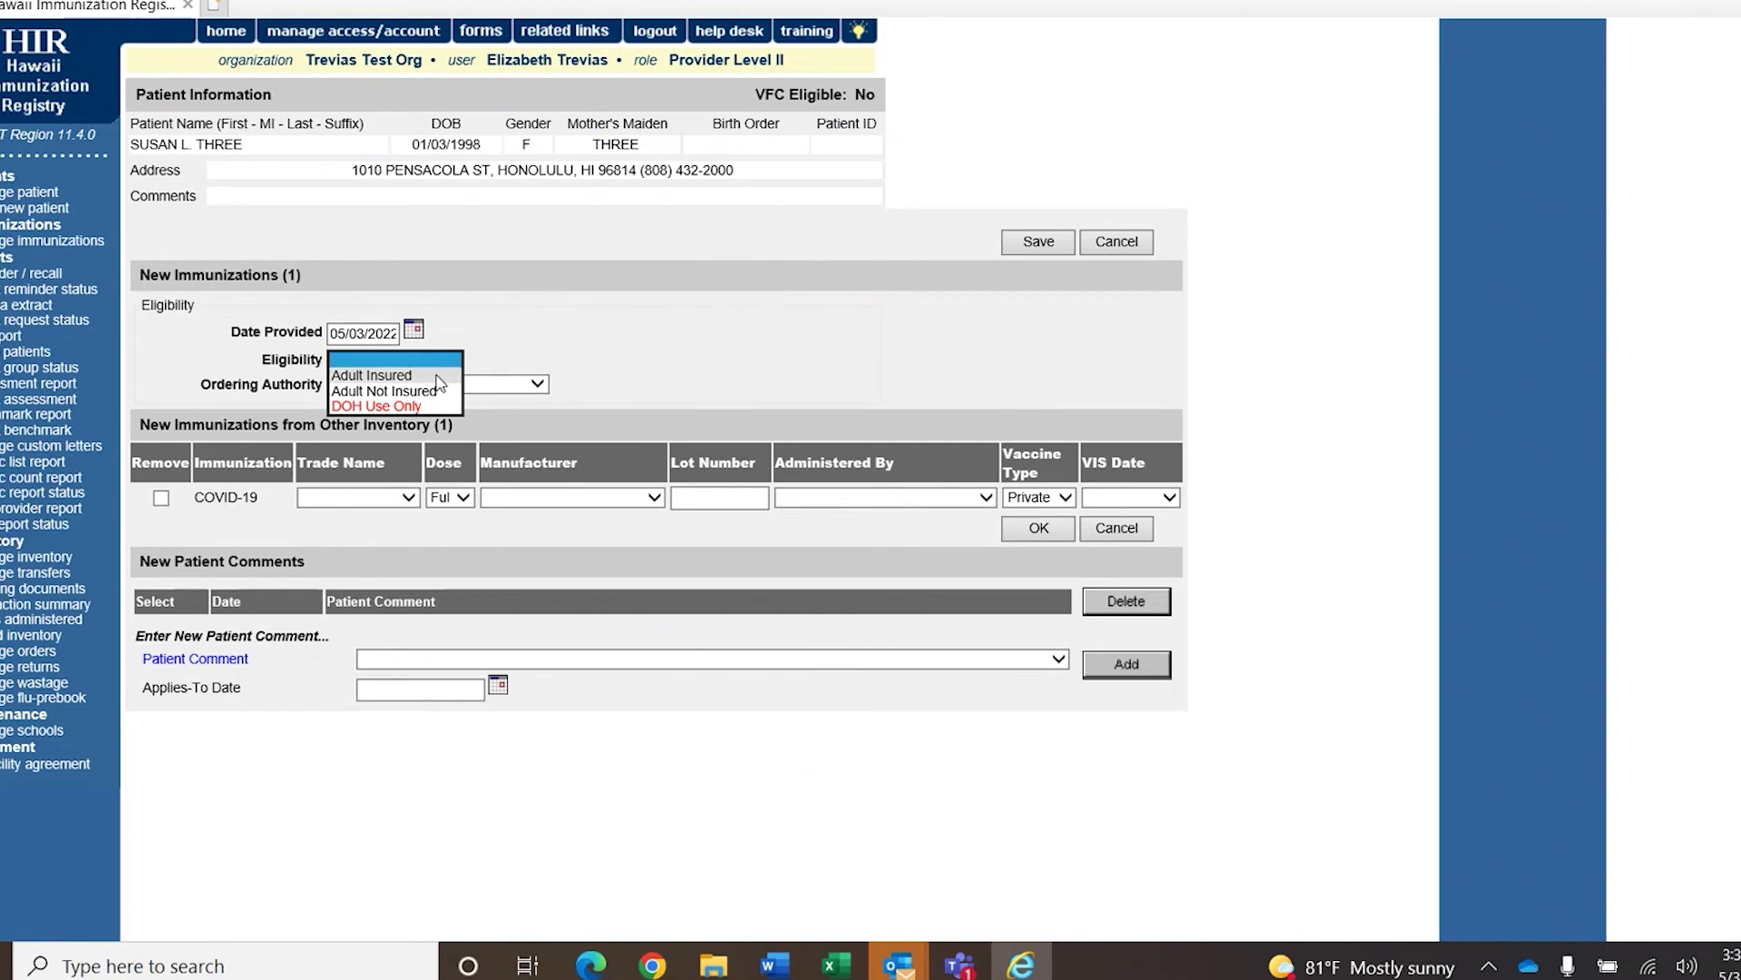
{"action": "left_click", "coordinate": [439, 376]}
{"action": "left_click", "coordinate": [418, 412]}
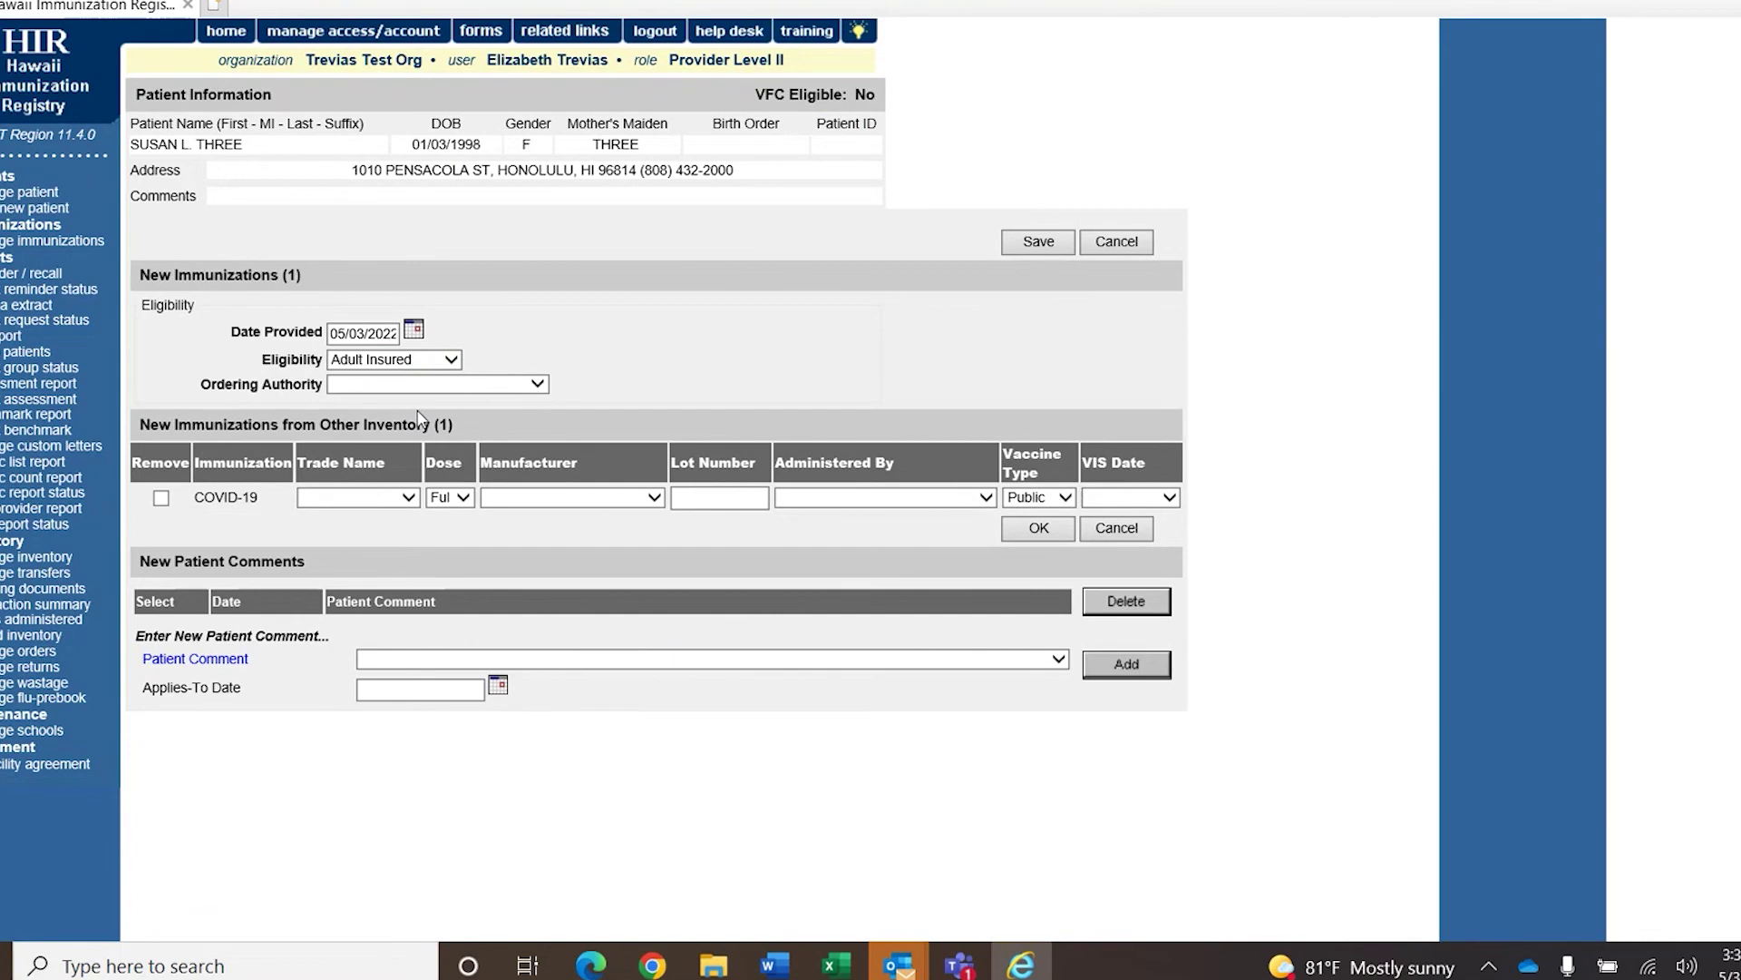
{"action": "left_click", "coordinate": [373, 498]}
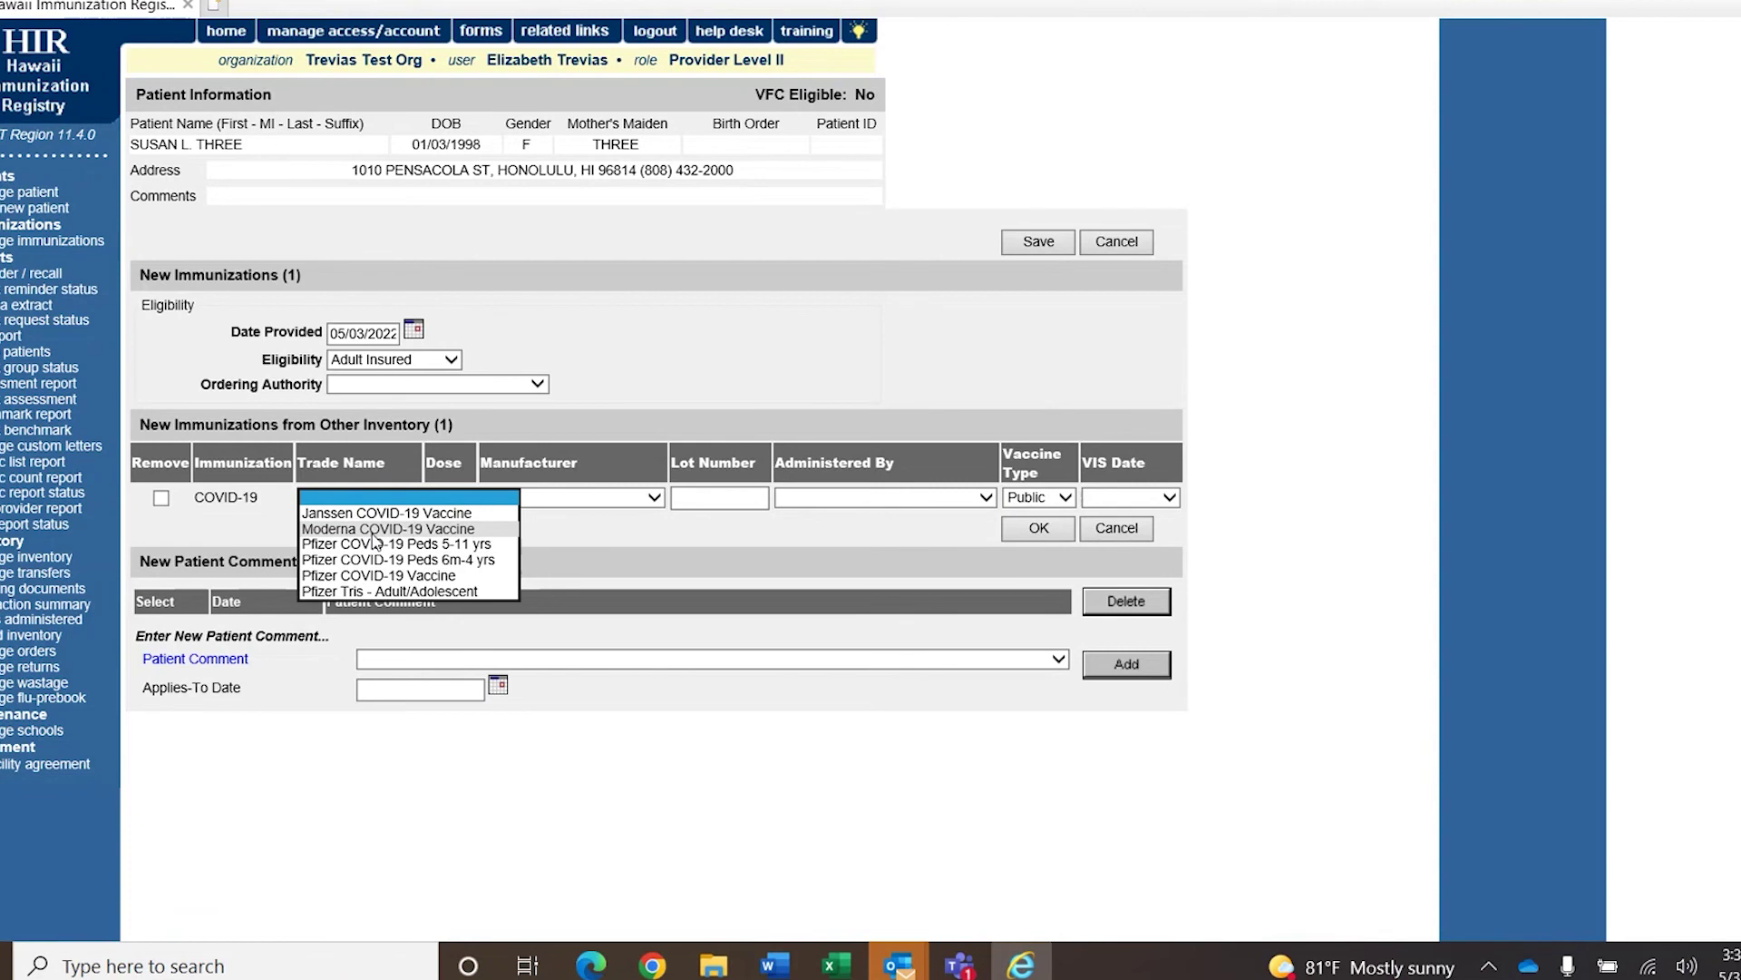
{"action": "left_click", "coordinate": [373, 533]}
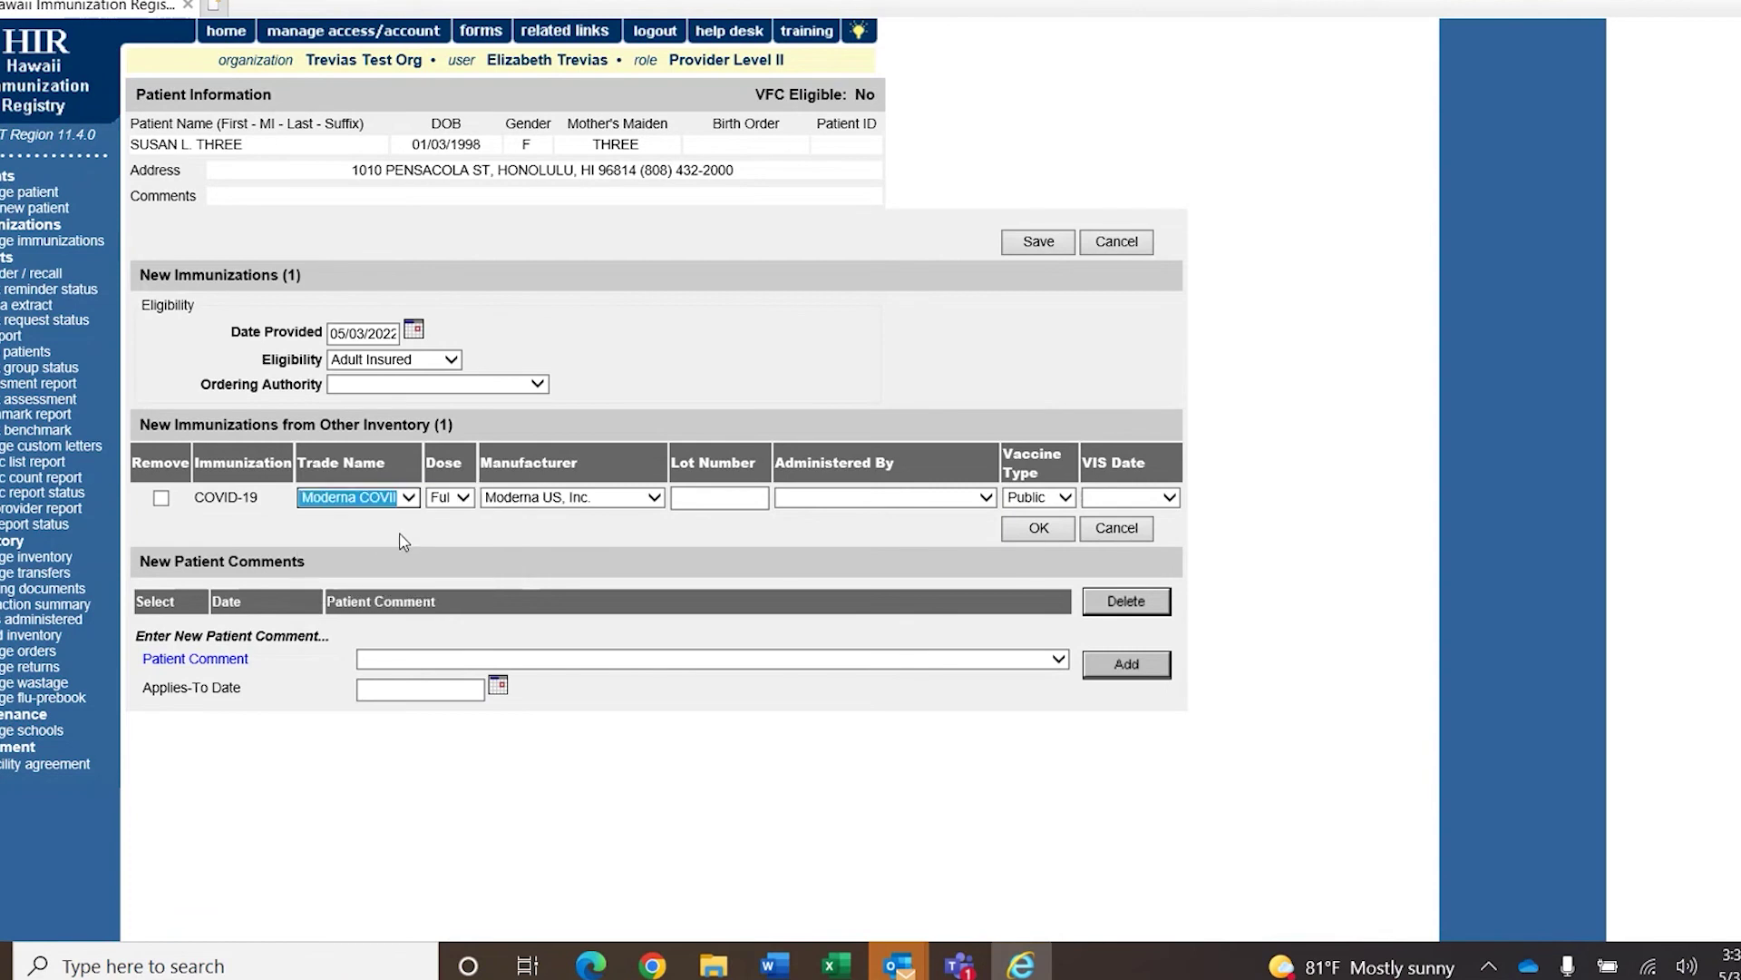
{"action": "left_click", "coordinate": [463, 497]}
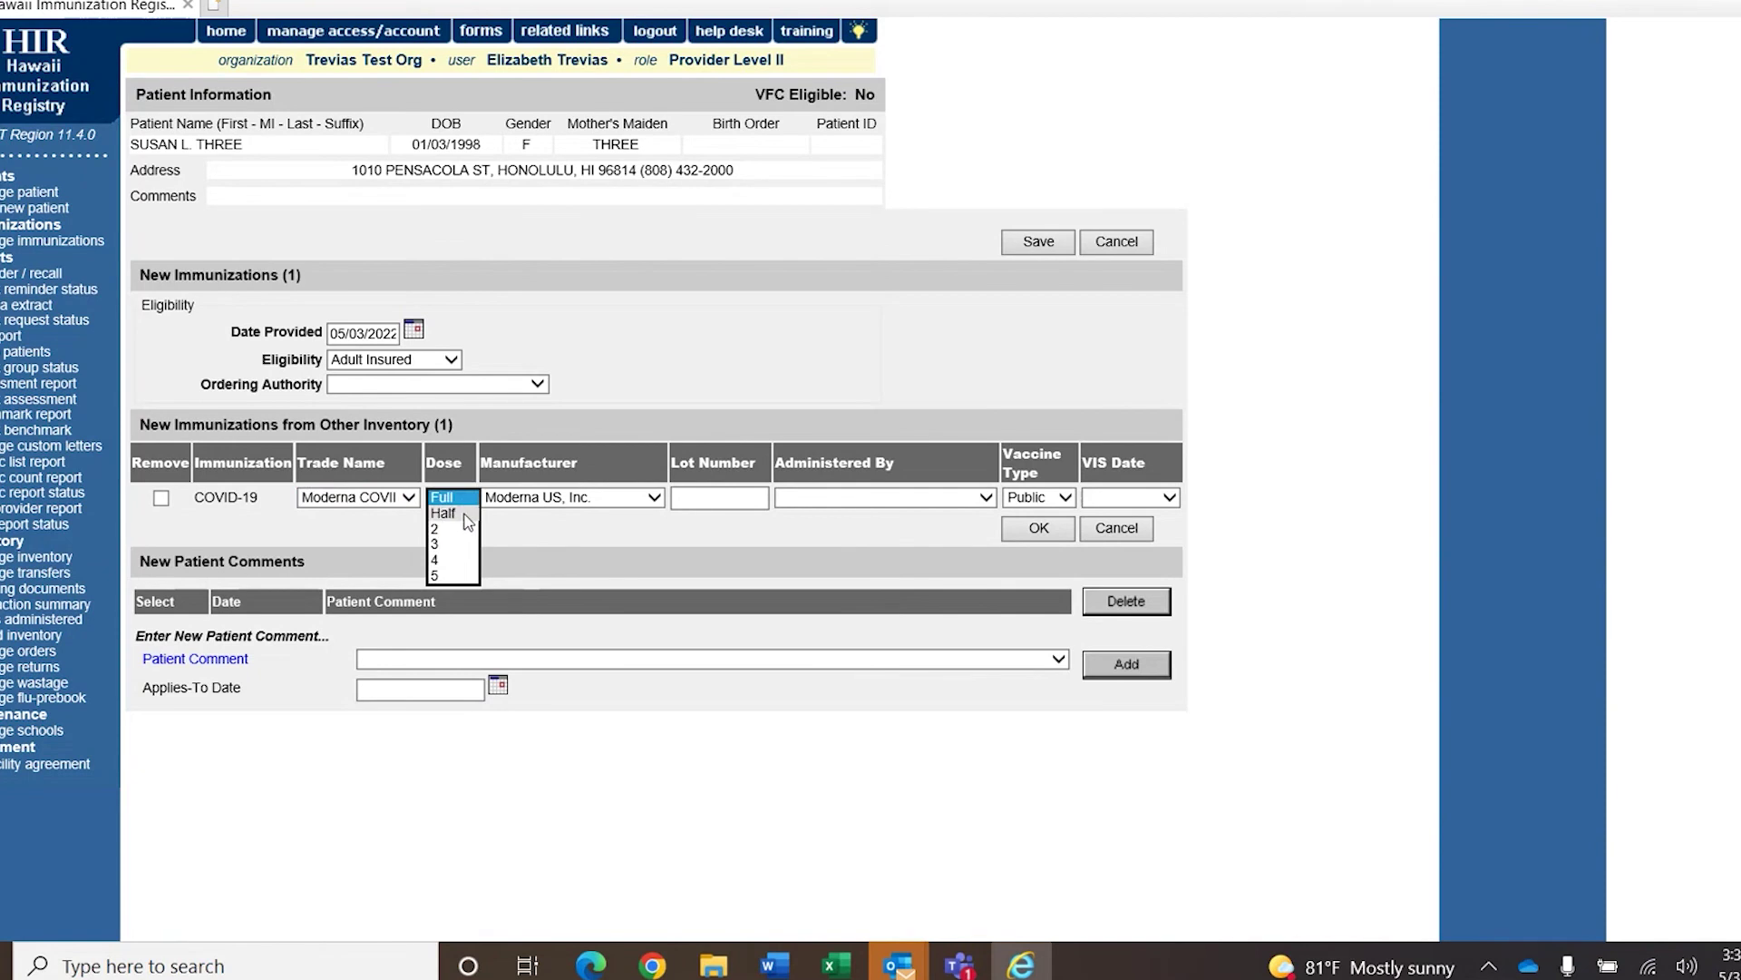
{"action": "left_click", "coordinate": [465, 514]}
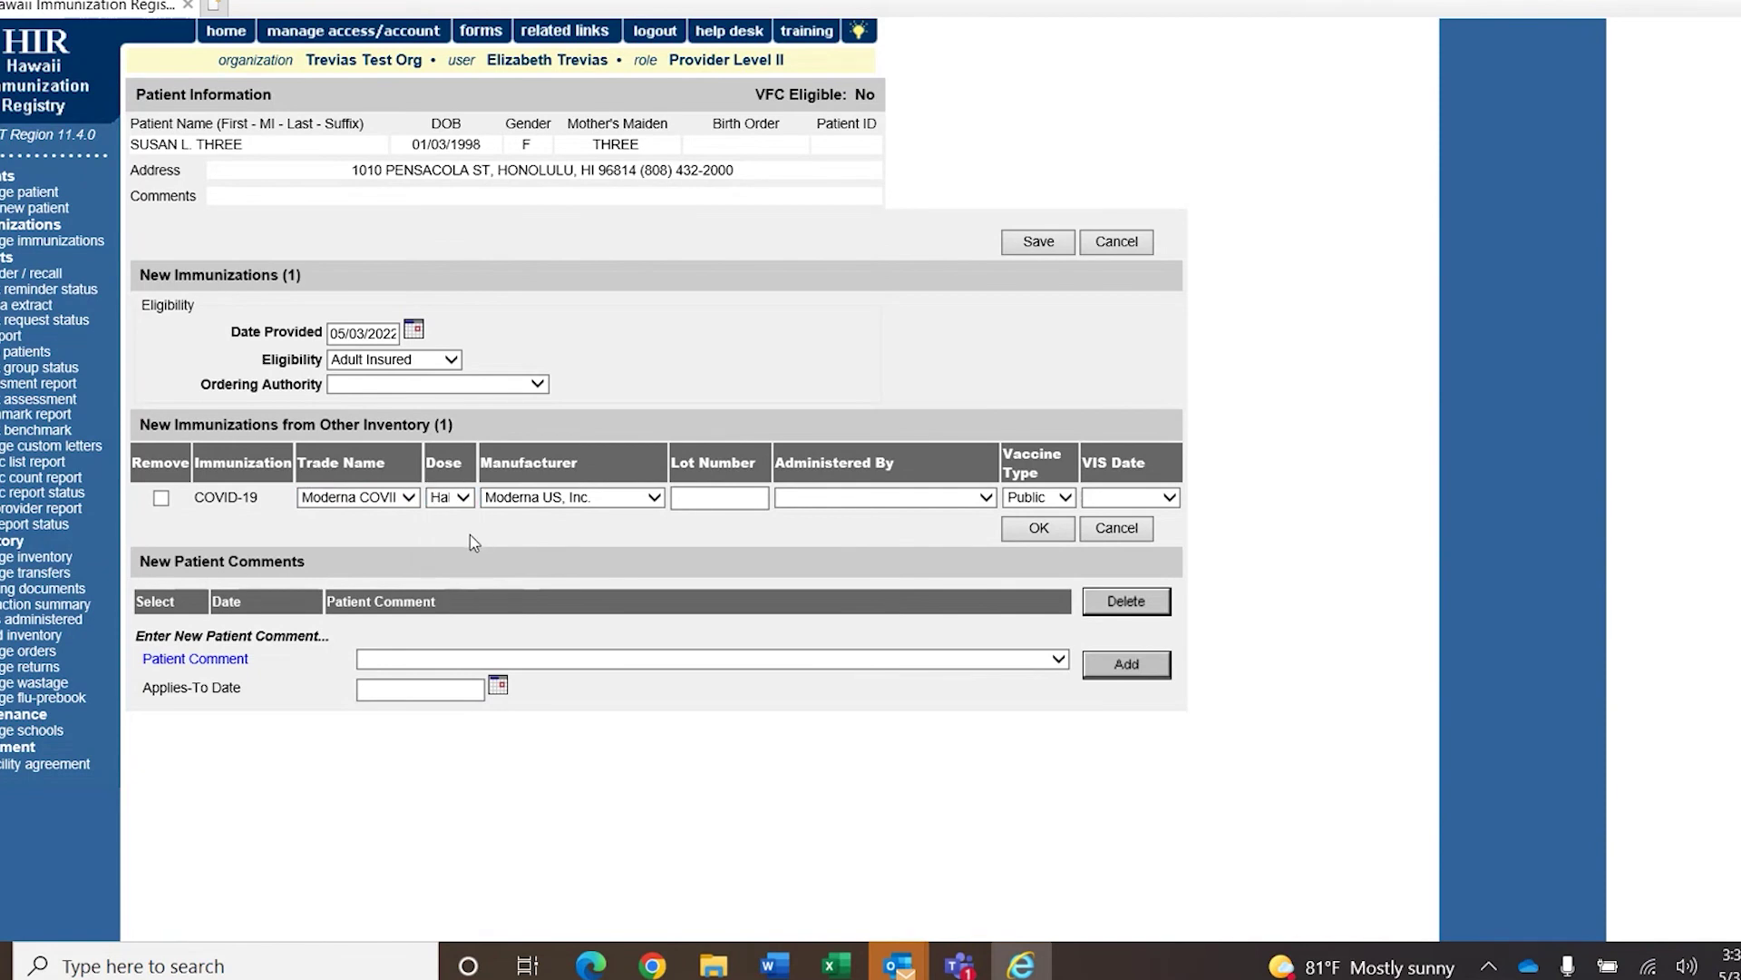
Enter lot number 33333, keep vaccine type Public, and save past the eligibility warning.
{"action": "left_click", "coordinate": [720, 498]}
{"action": "type", "text": "33333"}
{"action": "left_click", "coordinate": [840, 501]}
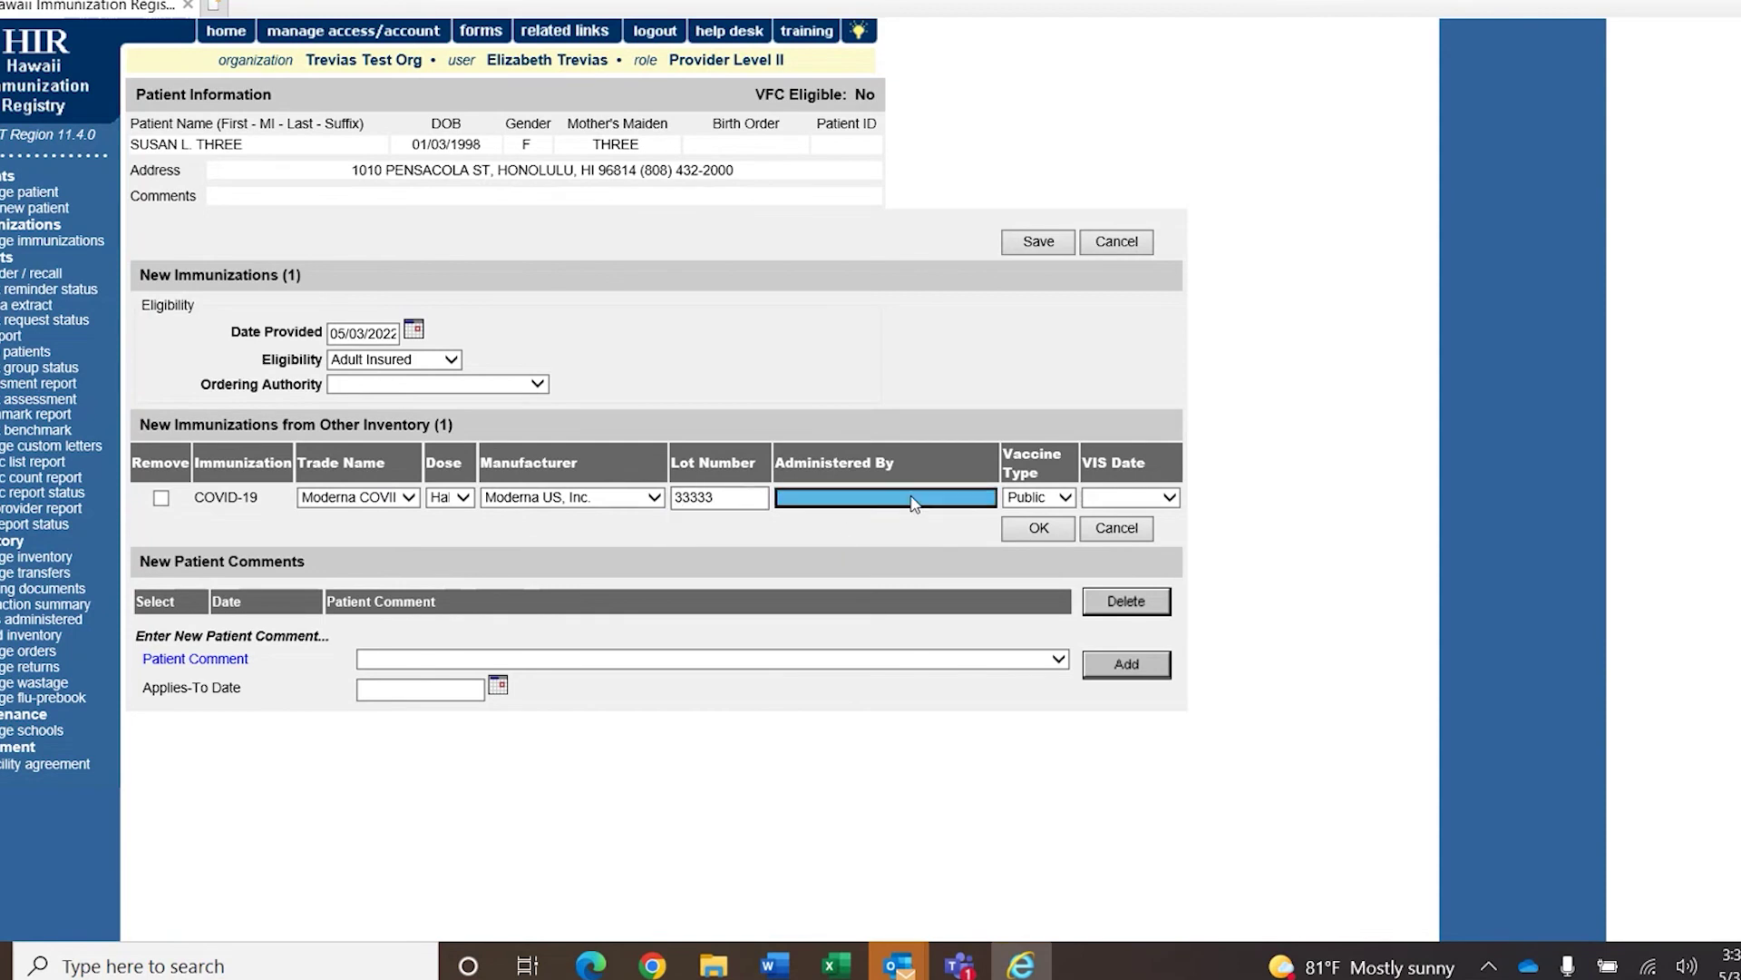
{"action": "left_click", "coordinate": [1050, 499]}
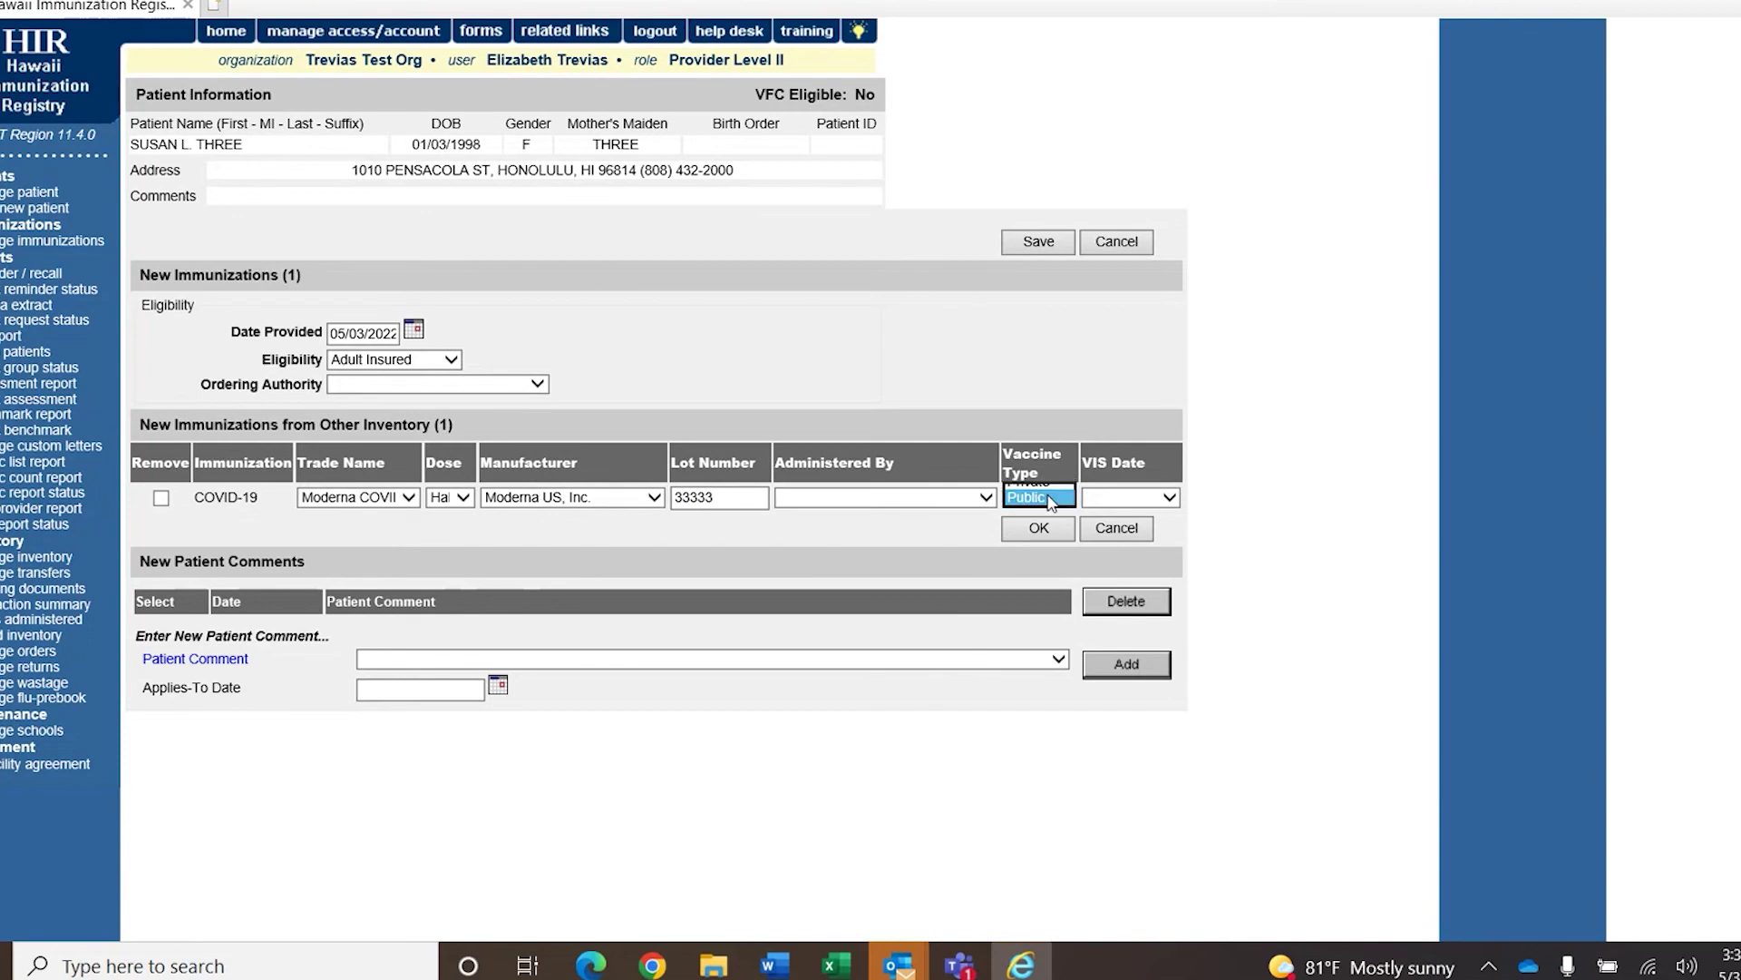
{"action": "left_click", "coordinate": [1049, 499]}
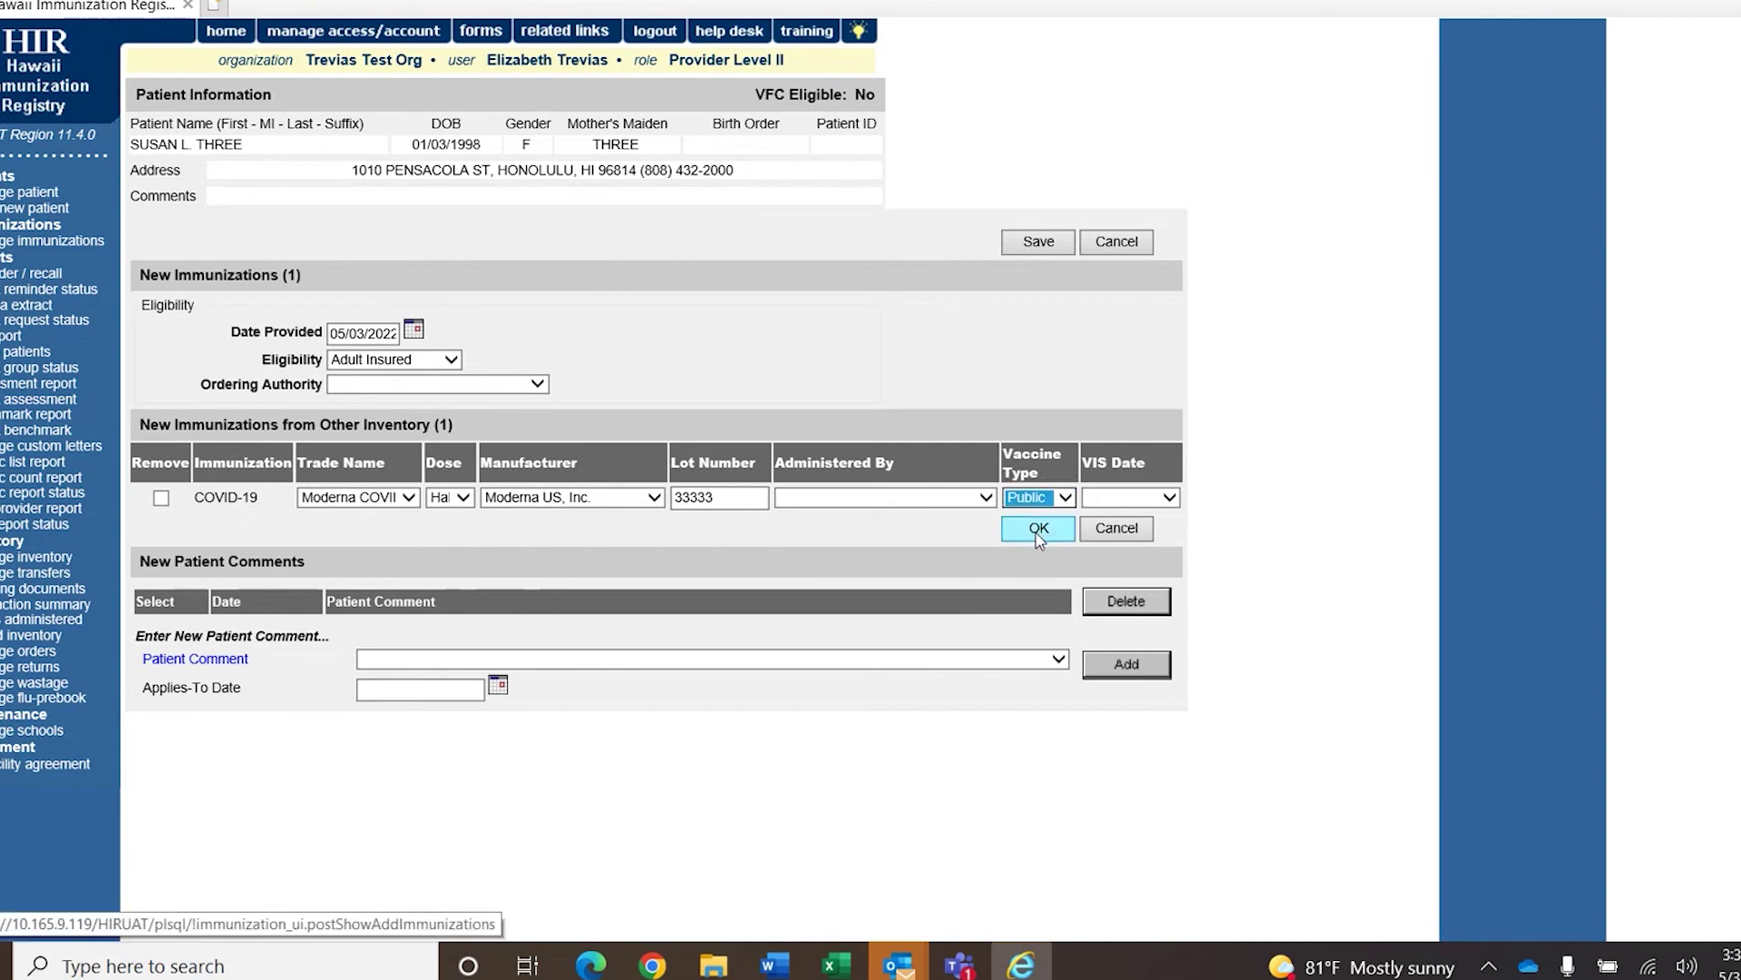
{"action": "left_click", "coordinate": [1039, 535]}
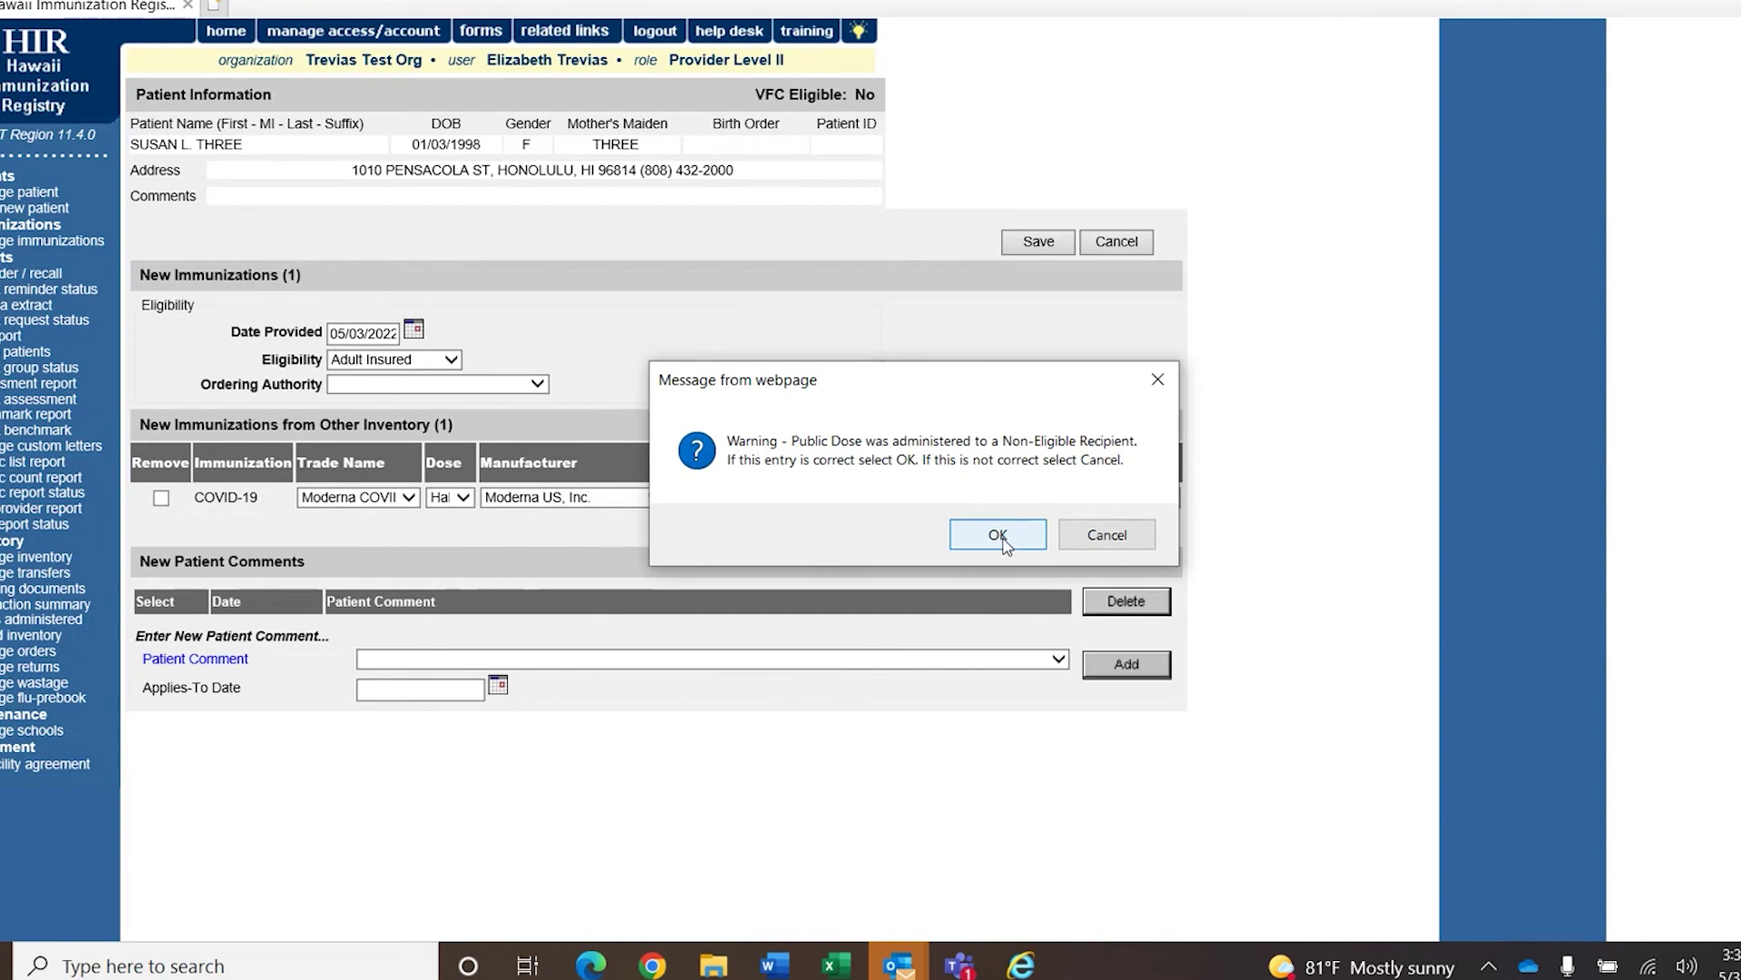
{"action": "left_click", "coordinate": [1003, 539]}
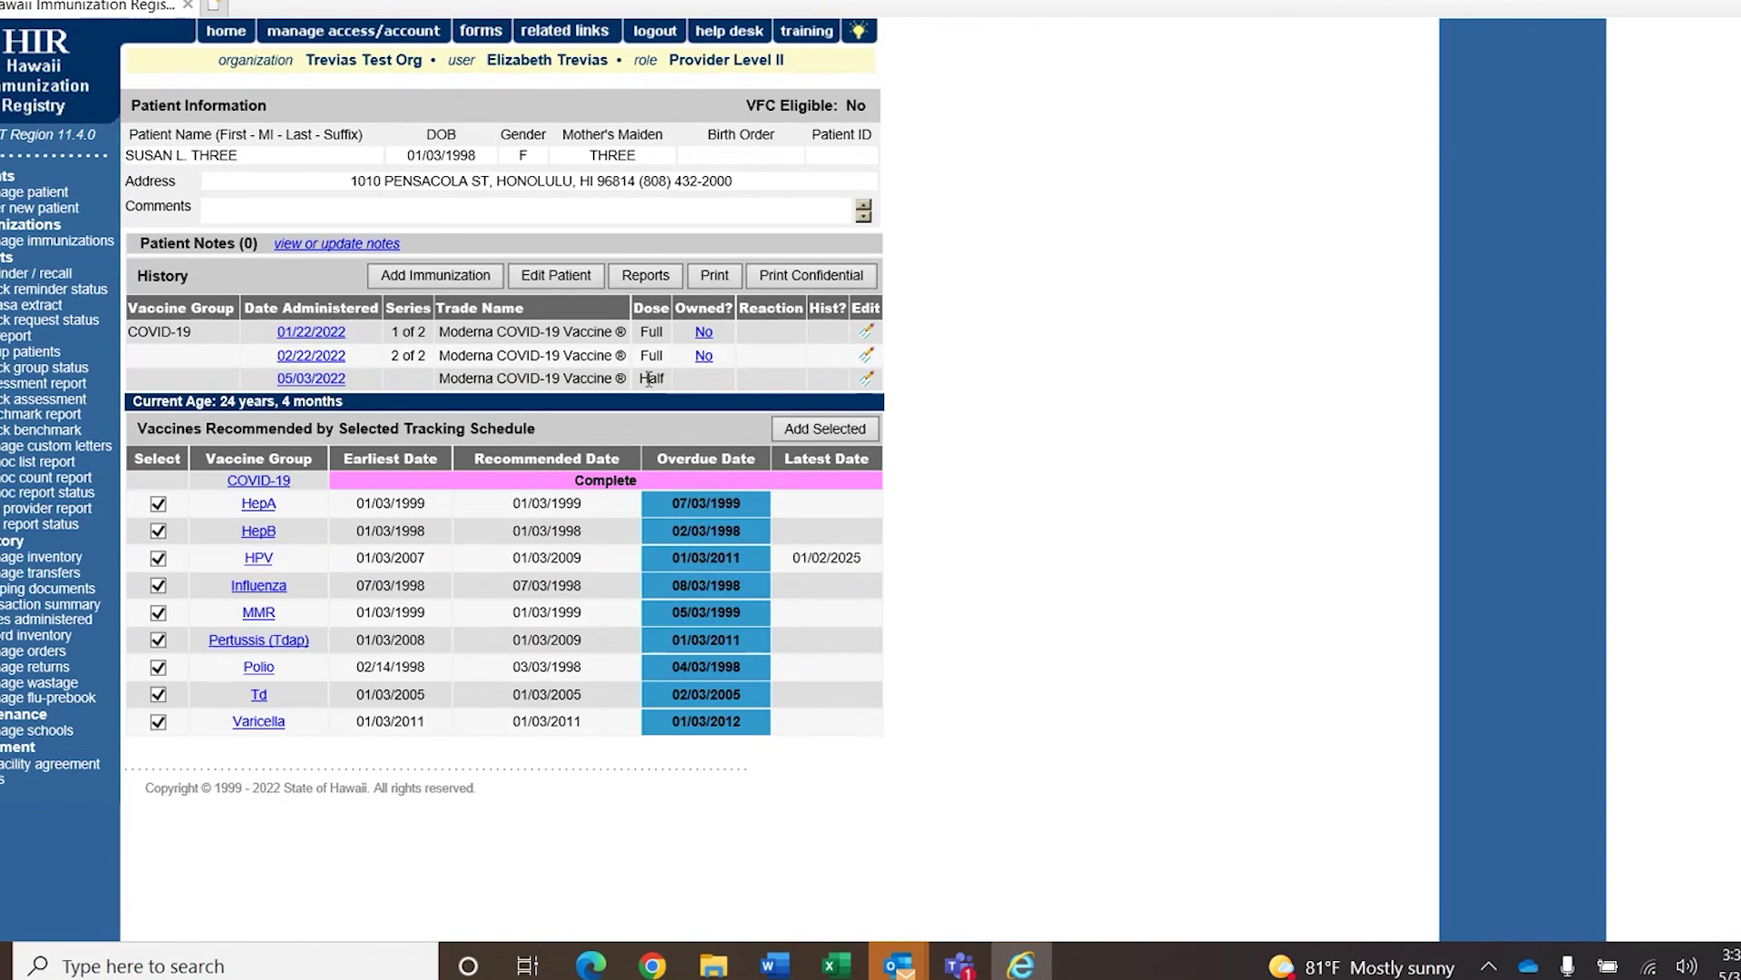
Edit the 05/03/2022 Half Moderna dose to body site left arm, route intramuscular, and save.
{"action": "left_click_drag", "start_coordinate": [638, 379], "coordinate": [669, 381]}
{"action": "left_click", "coordinate": [689, 388]}
{"action": "left_click", "coordinate": [867, 379]}
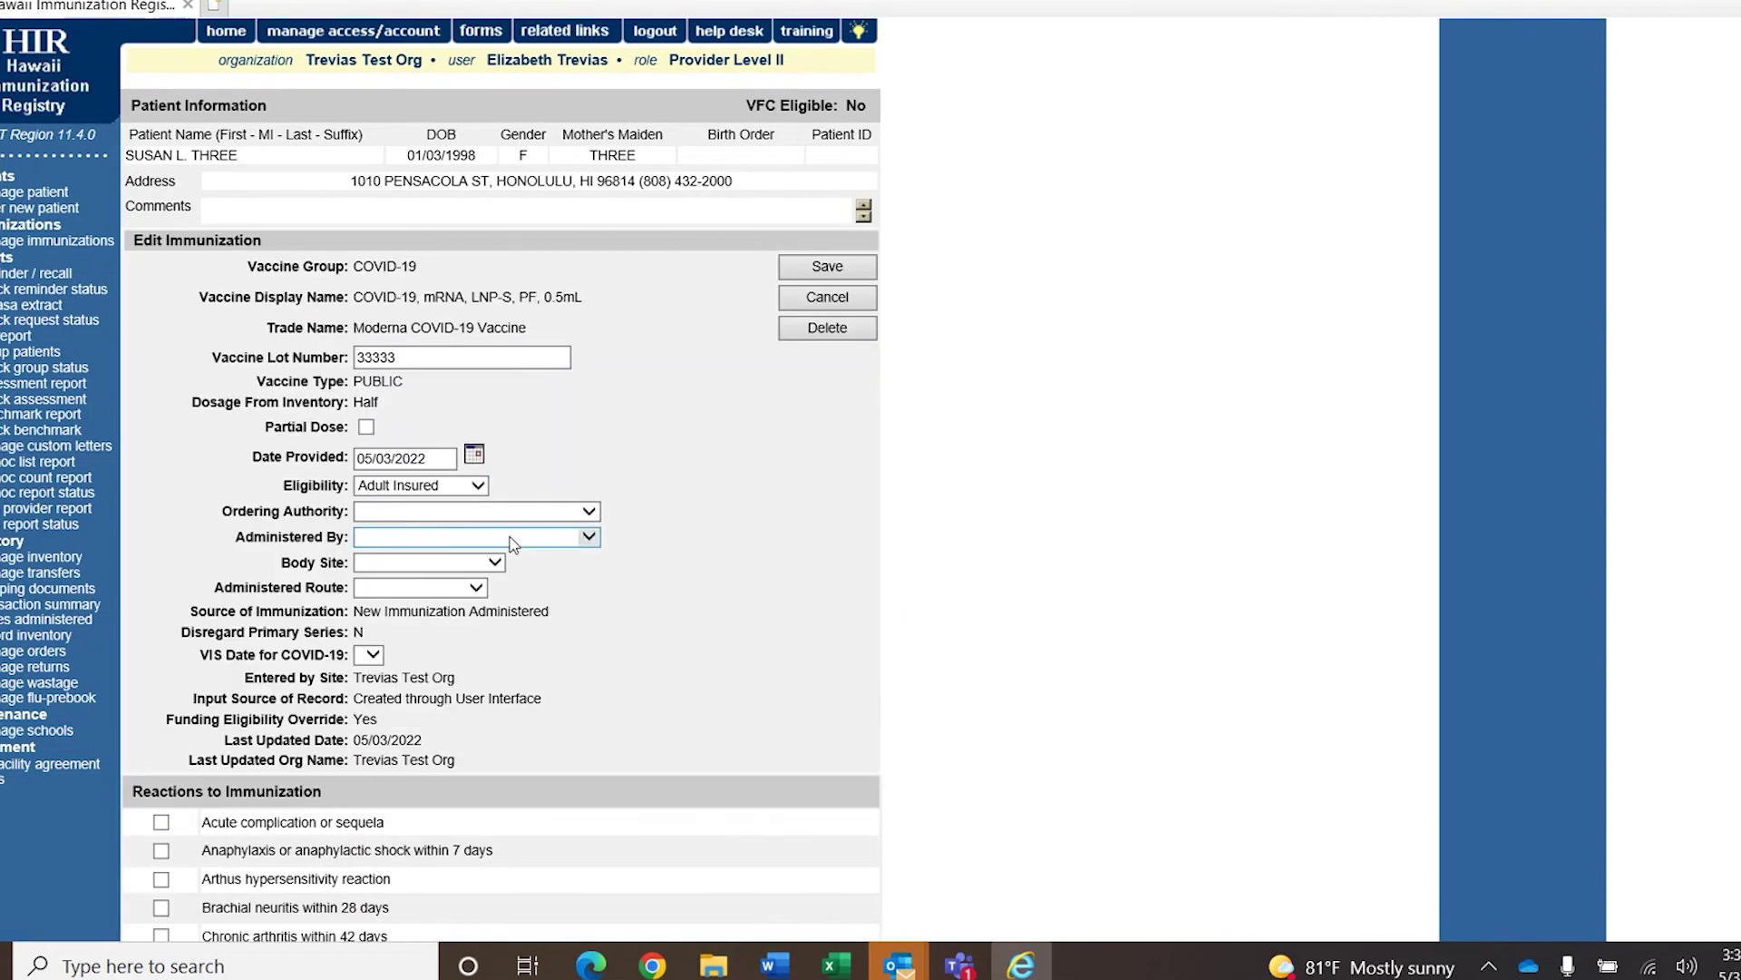
{"action": "left_click", "coordinate": [458, 563]}
{"action": "left_click", "coordinate": [453, 579]}
{"action": "left_click", "coordinate": [426, 588]}
{"action": "left_click", "coordinate": [476, 640]}
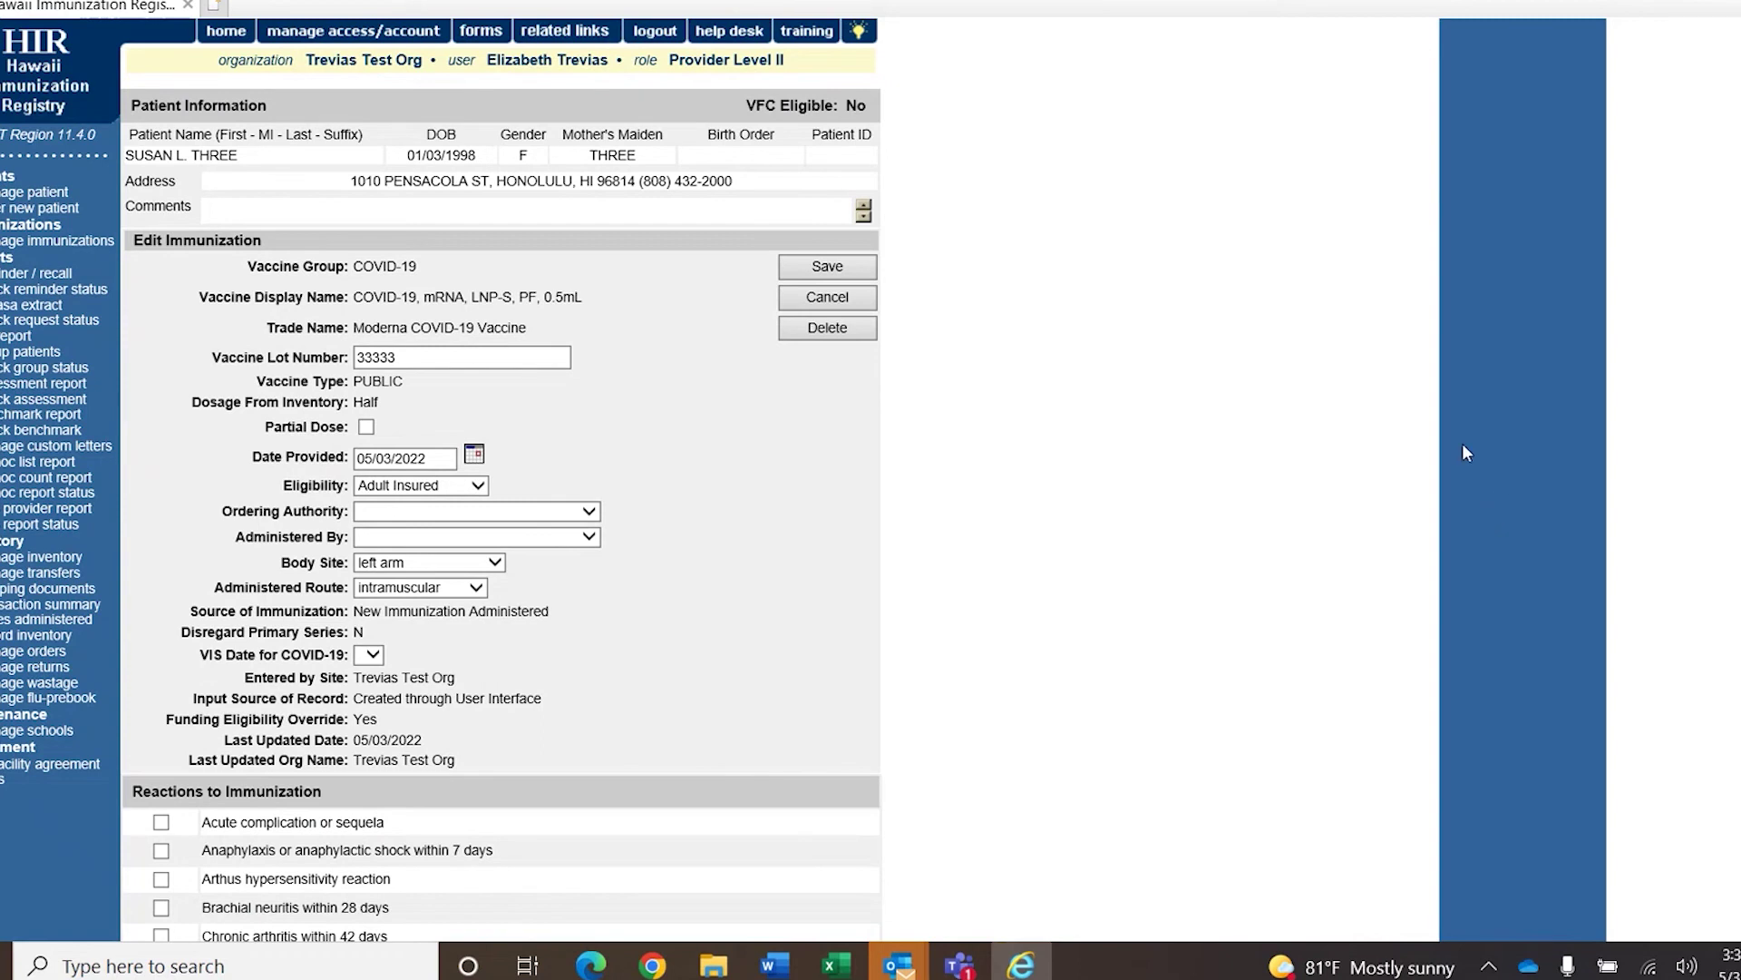
{"action": "left_click", "coordinate": [861, 274]}
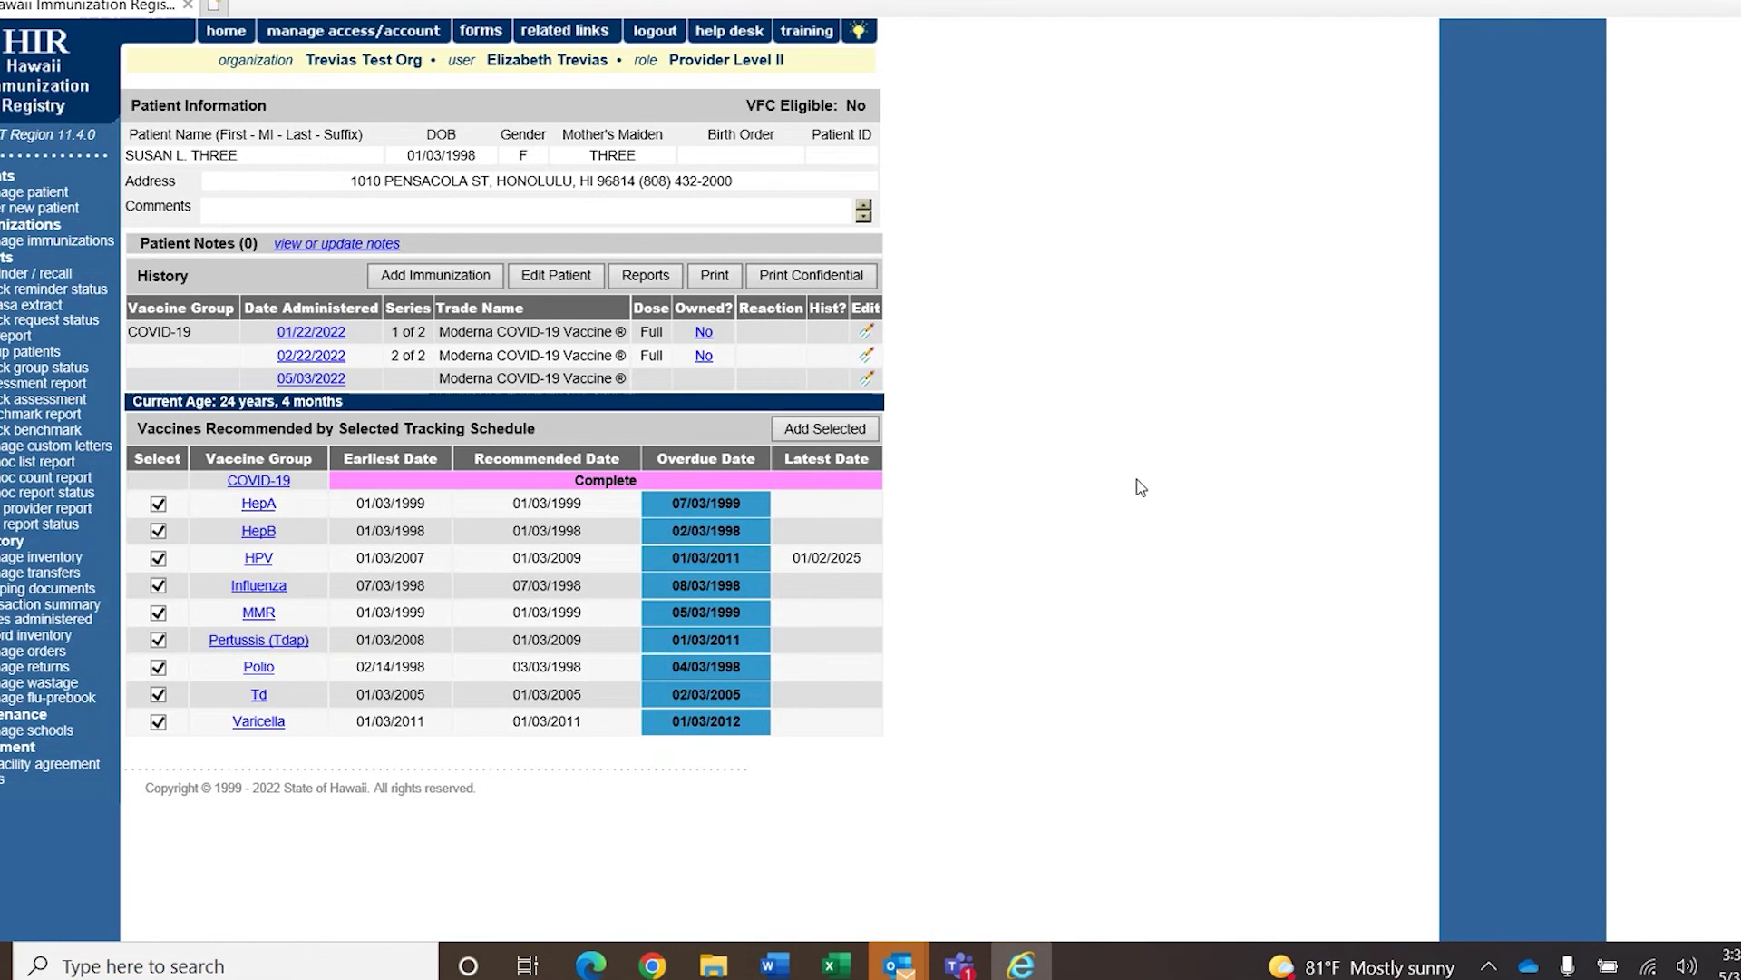
Open the Manage Inventory page from the left navigation menu.
{"action": "left_click", "coordinate": [57, 558]}
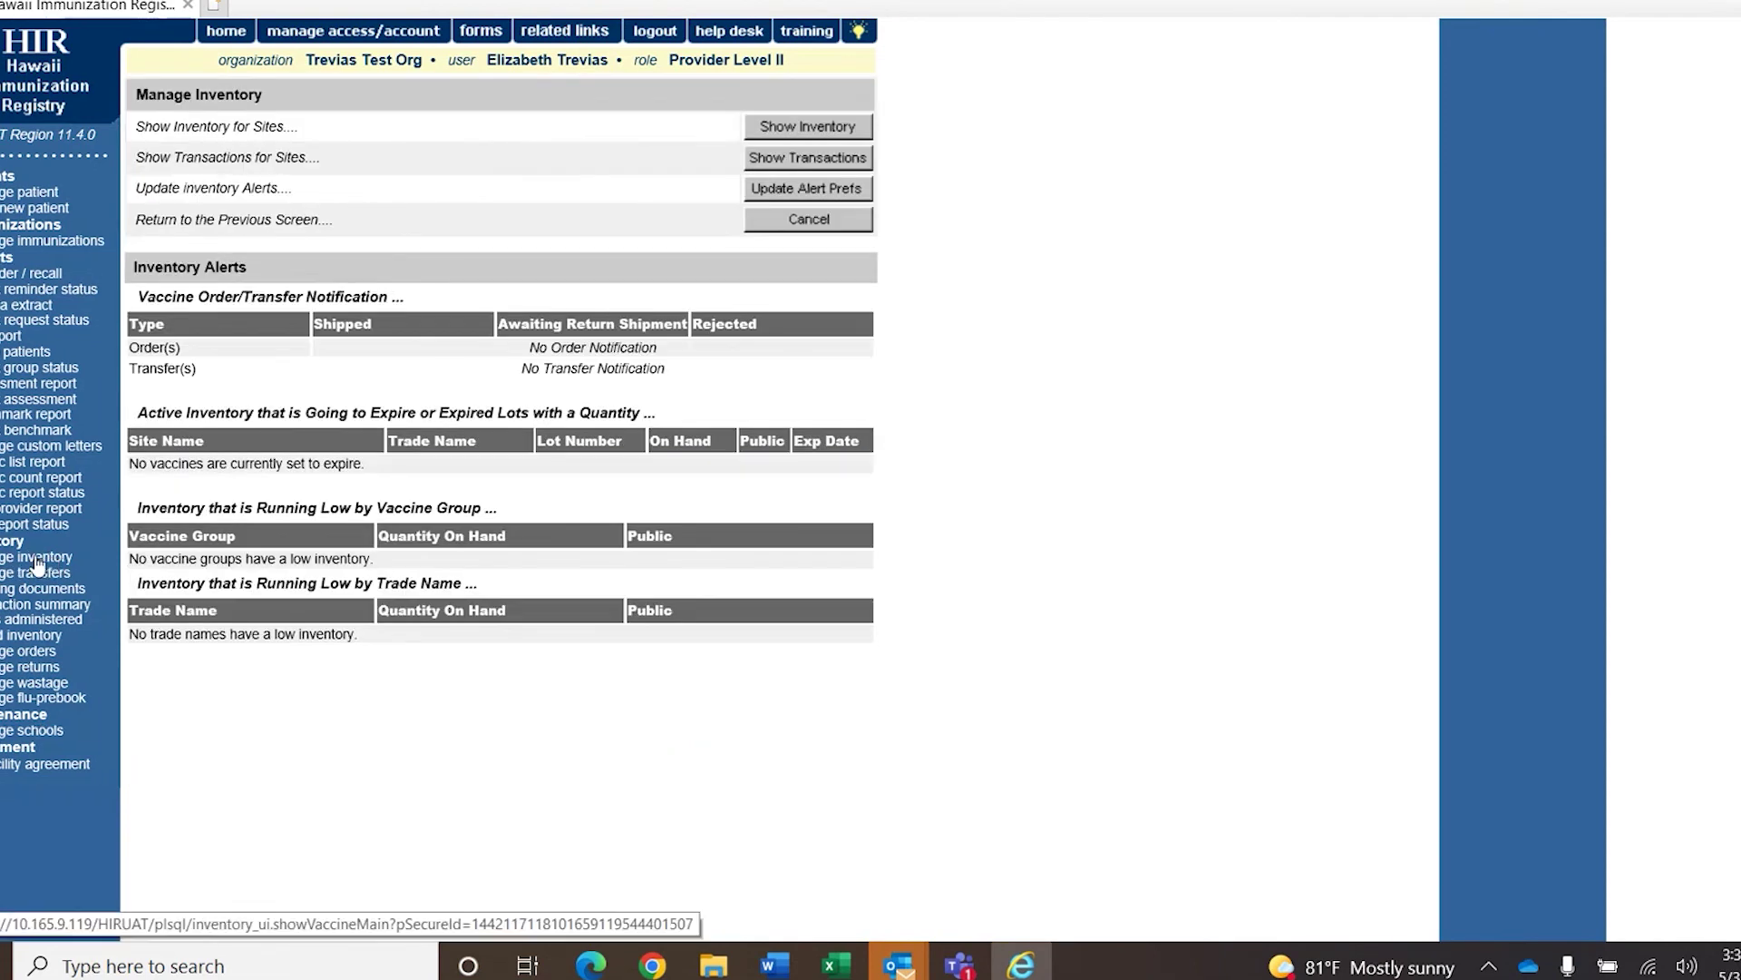
Show inventory, select Pfizer COVID-19 lot 55555, and set its Modify Quantity action to Subtract.
{"action": "left_click", "coordinate": [866, 126]}
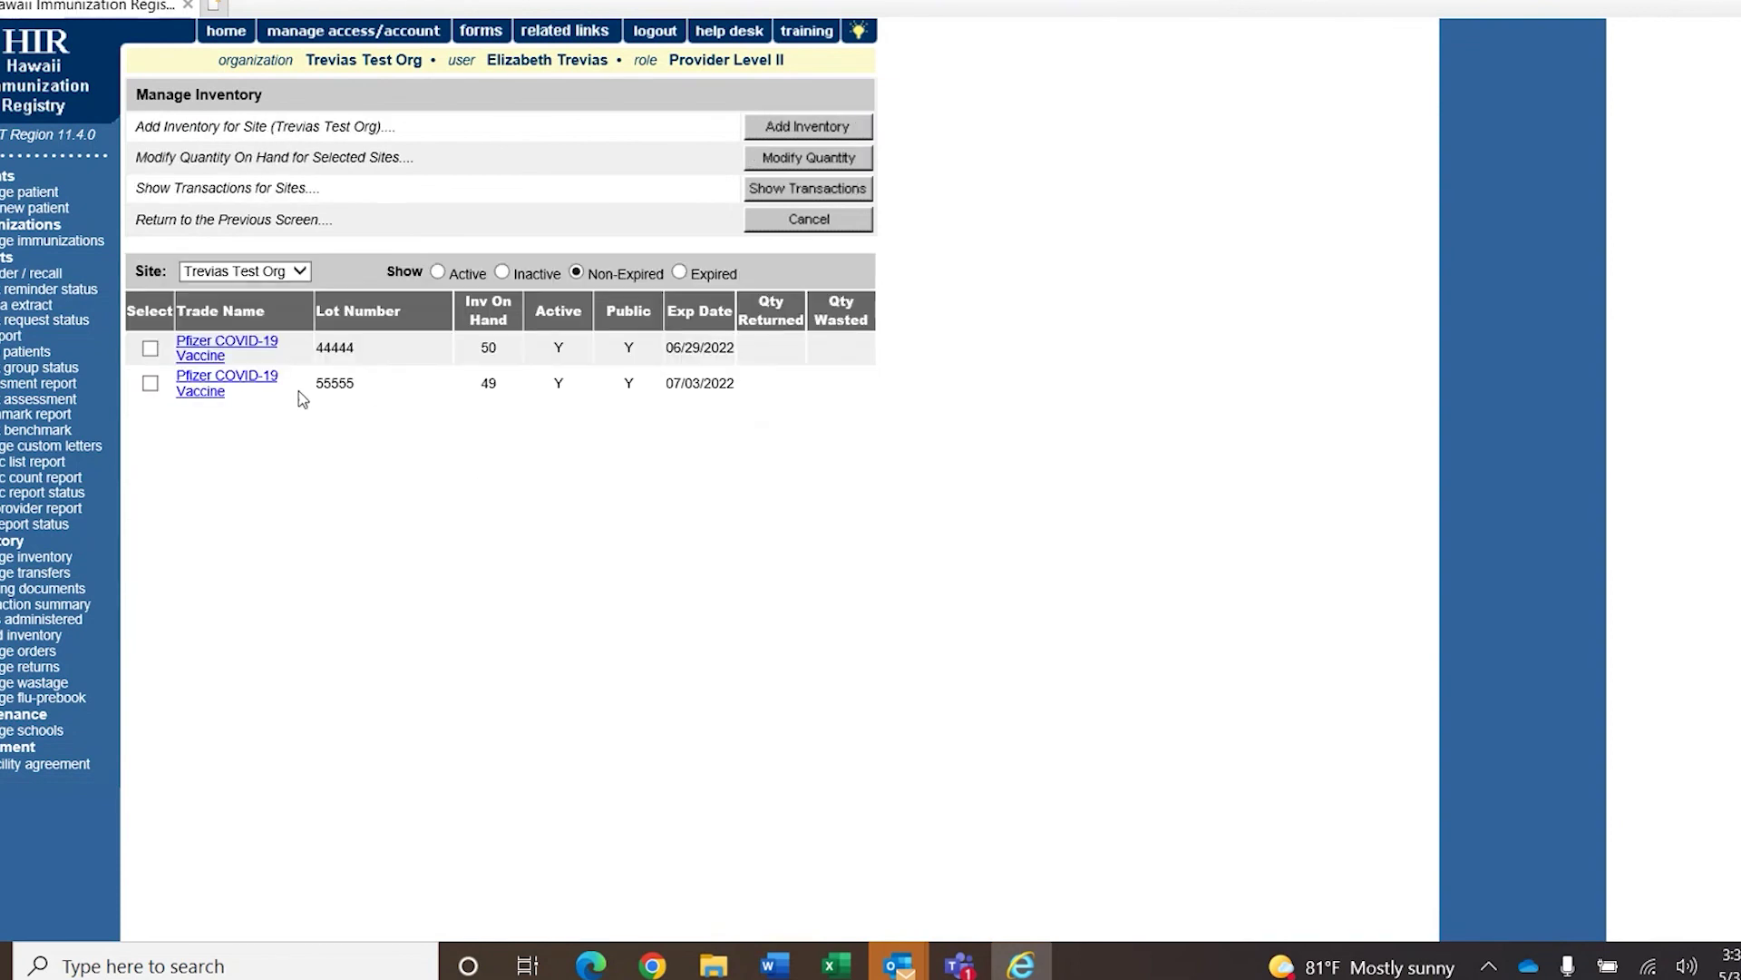
{"action": "left_click", "coordinate": [151, 383]}
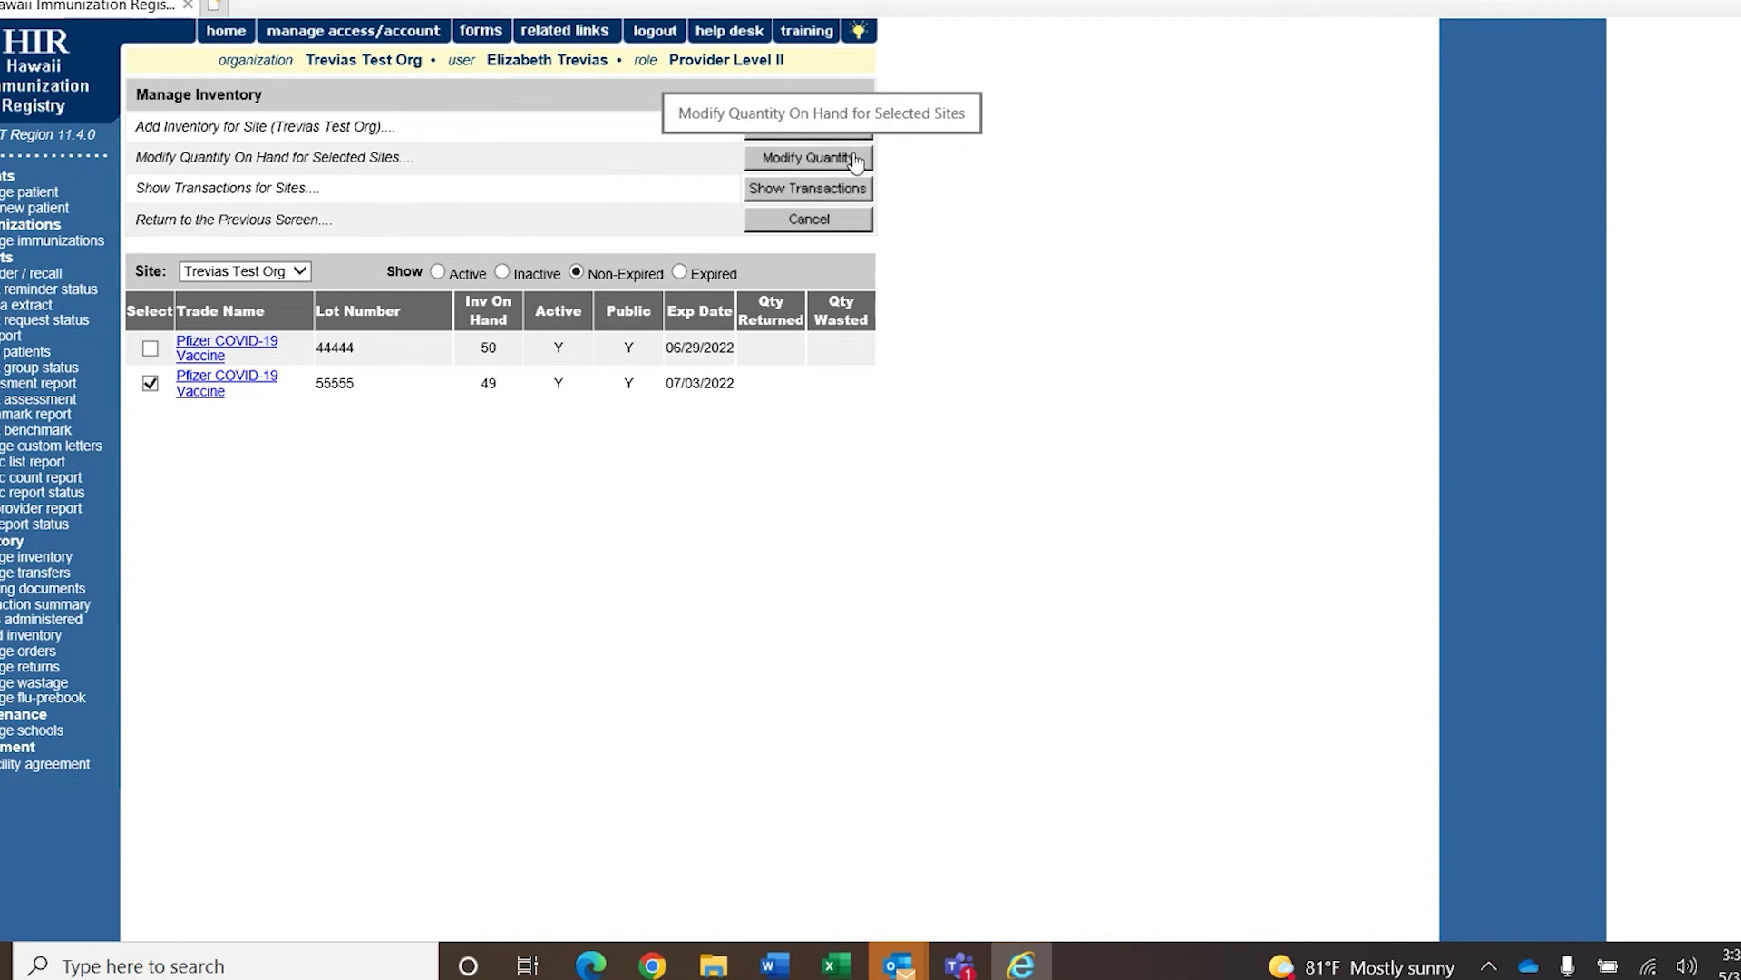
{"action": "left_click", "coordinate": [853, 161]}
{"action": "left_click", "coordinate": [562, 265]}
{"action": "left_click", "coordinate": [572, 276]}
{"action": "left_click", "coordinate": [570, 269]}
{"action": "left_click", "coordinate": [555, 289]}
{"action": "left_click", "coordinate": [626, 265]}
Enter an amount of 3 and keep Receipt of Inventory as the adjustment reason.
{"action": "type", "text": "3"}
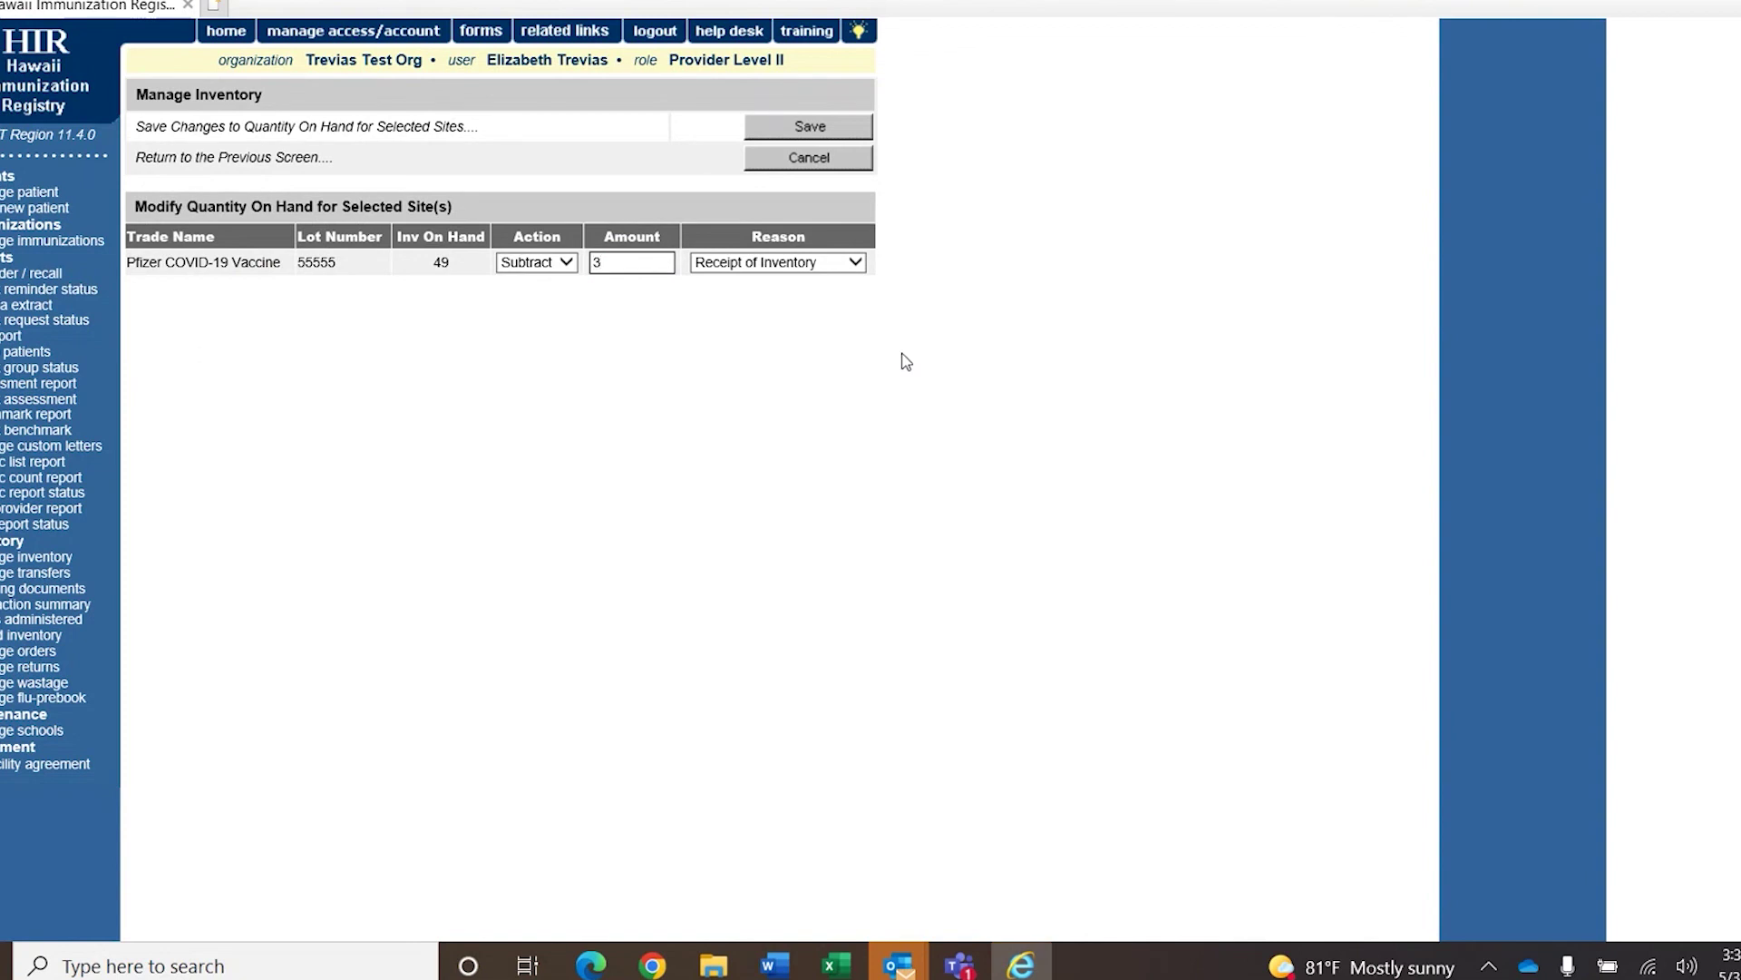
{"action": "left_click", "coordinate": [836, 262]}
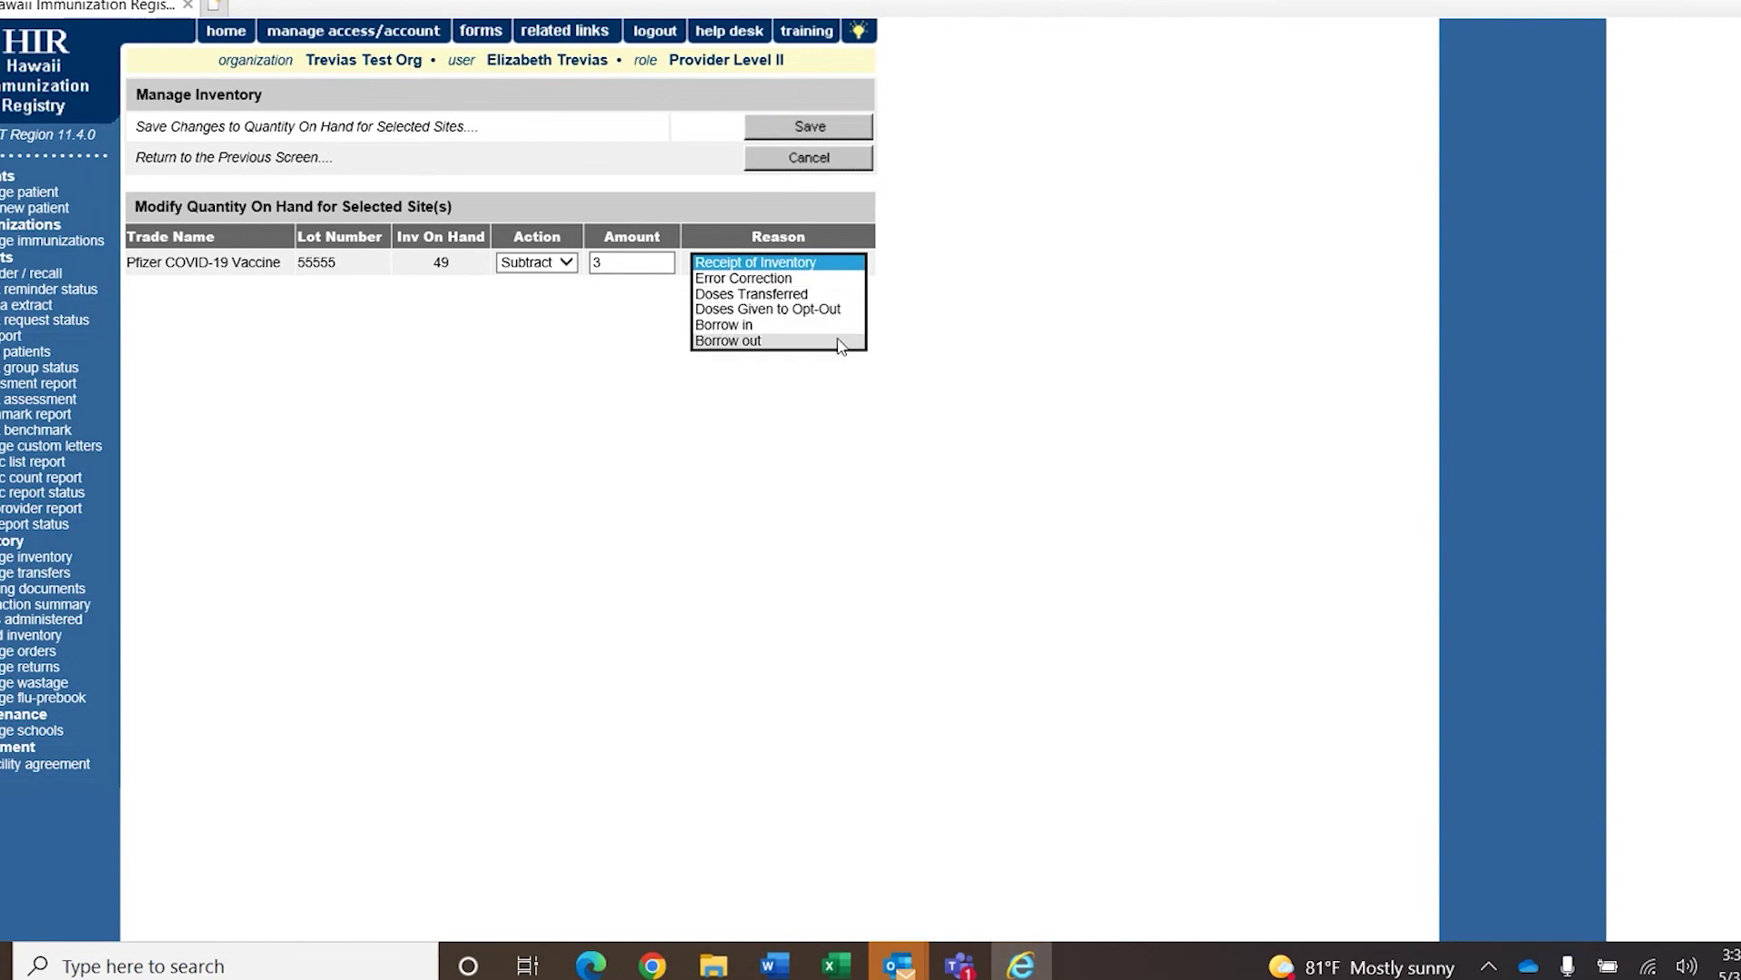
{"action": "left_click", "coordinate": [821, 269]}
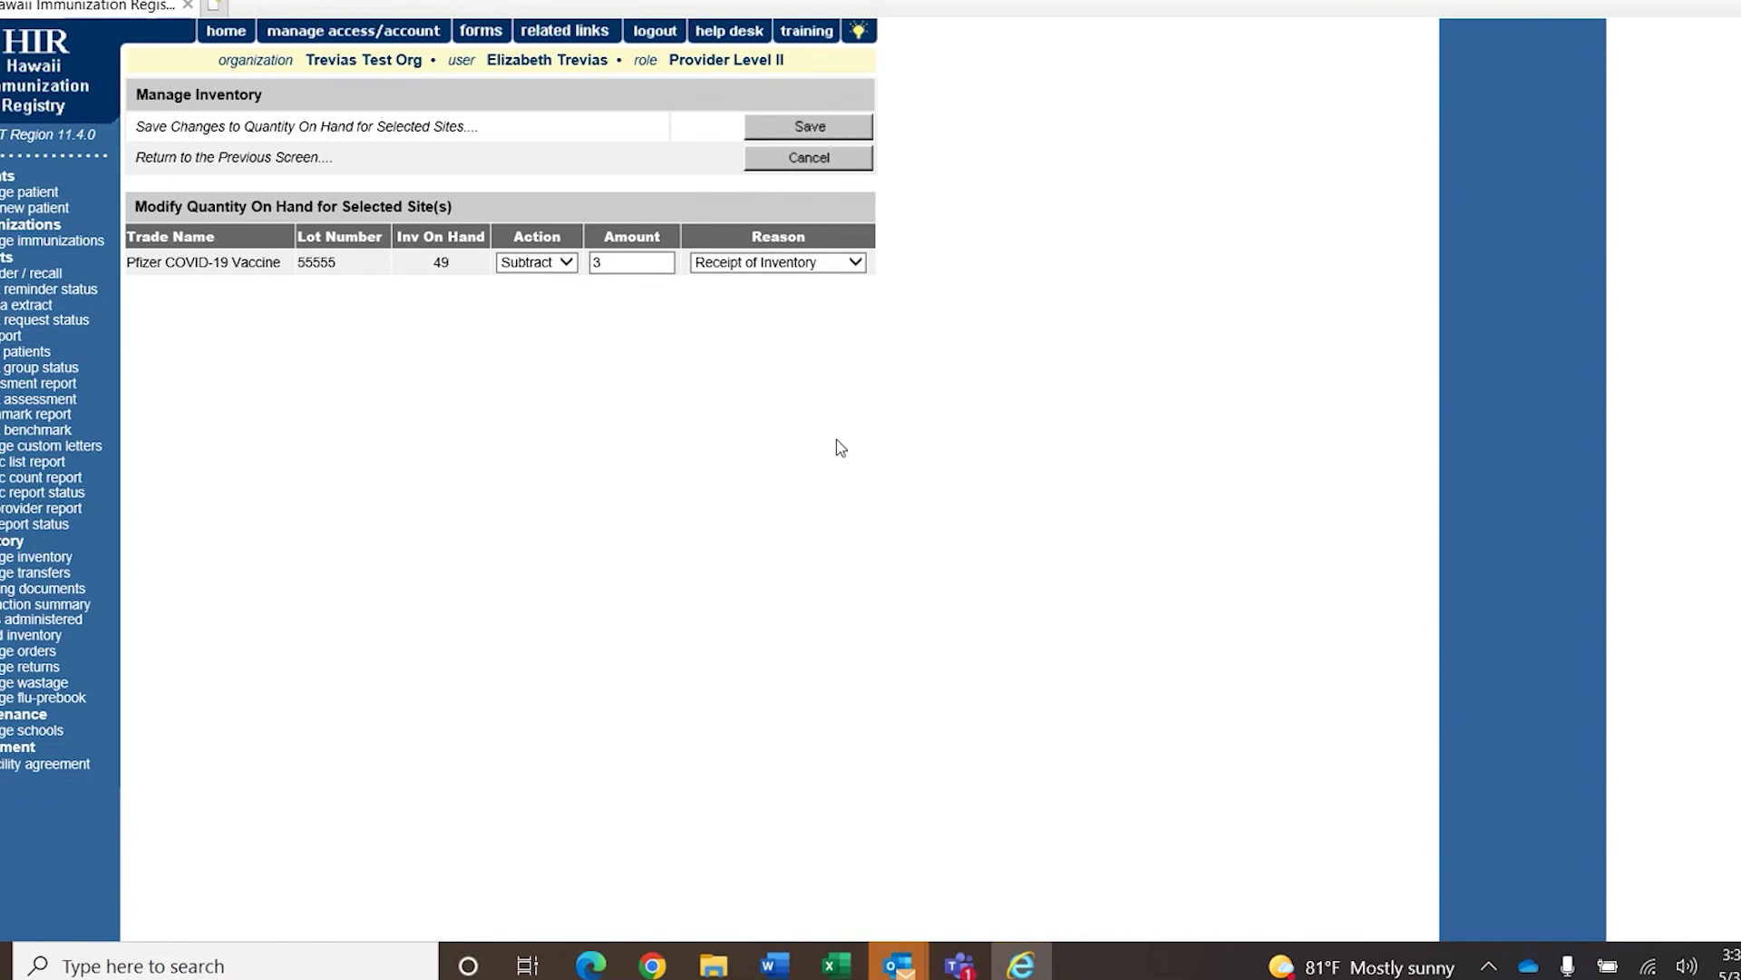
Switch the action to Add and change the amount to 2 doses.
{"action": "left_click", "coordinate": [535, 262]}
{"action": "left_click", "coordinate": [524, 242]}
{"action": "left_click", "coordinate": [613, 261]}
{"action": "key", "text": "BackSpace"}
{"action": "type", "text": "2"}
{"action": "left_click", "coordinate": [930, 331]}
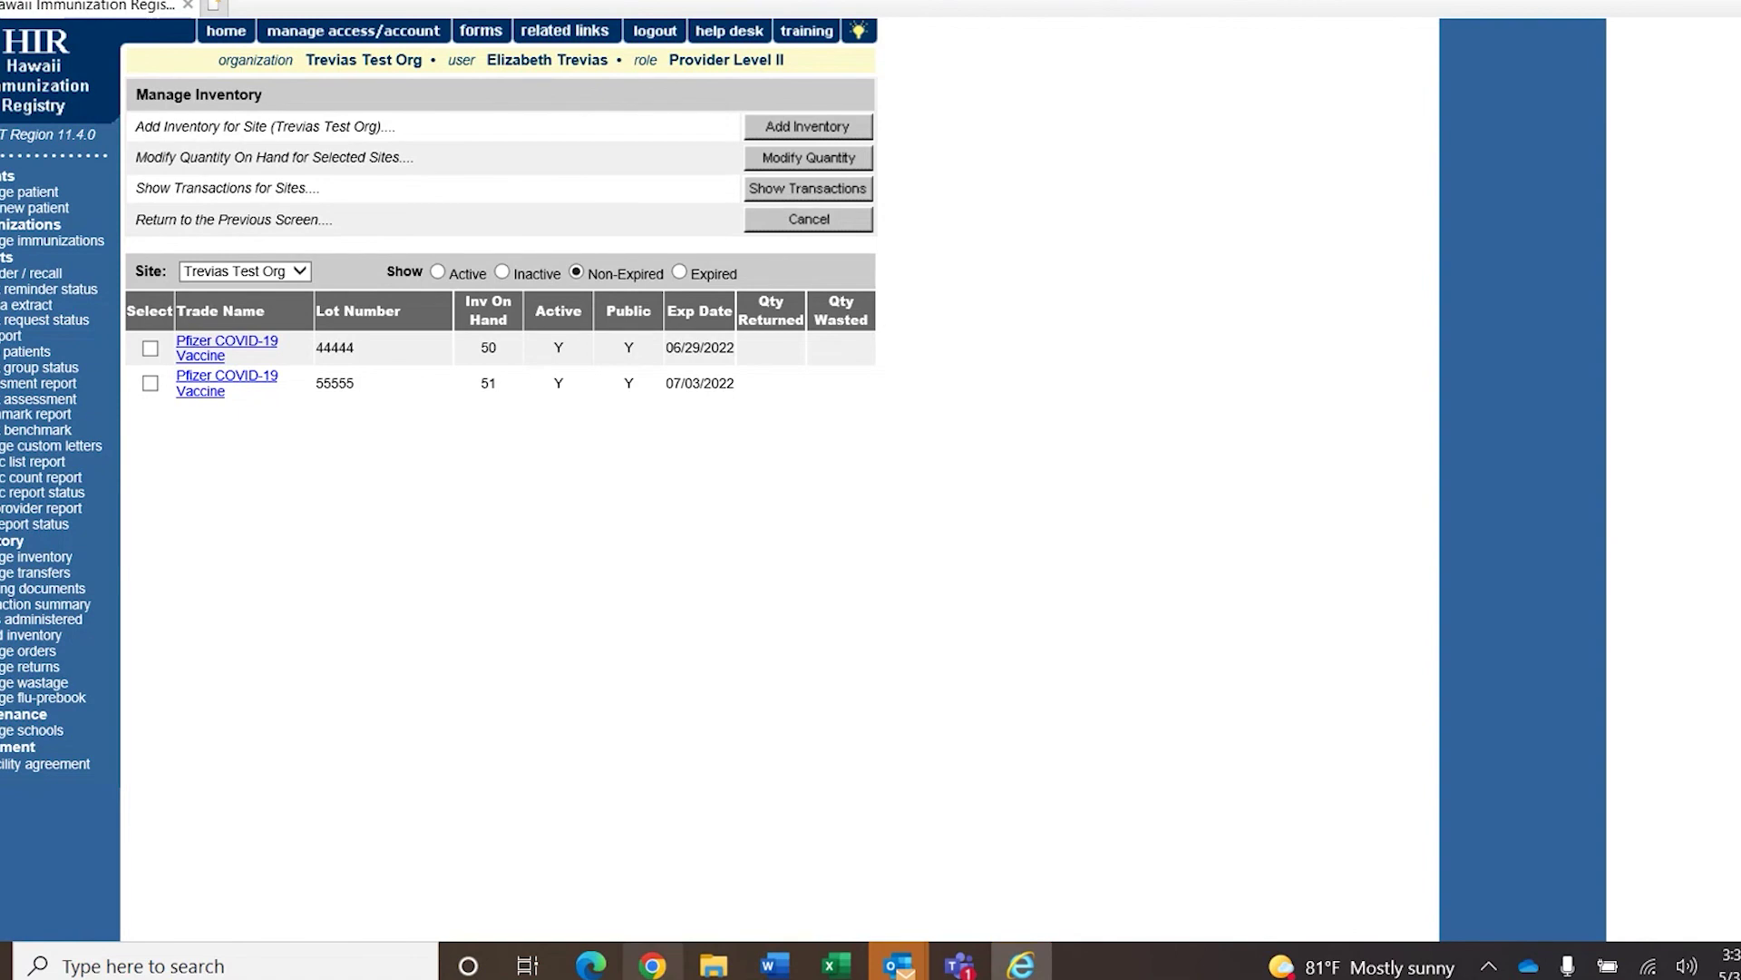
Bring up the HIR production-region login window from the taskbar.
{"action": "mouse_move", "coordinate": [579, 973]}
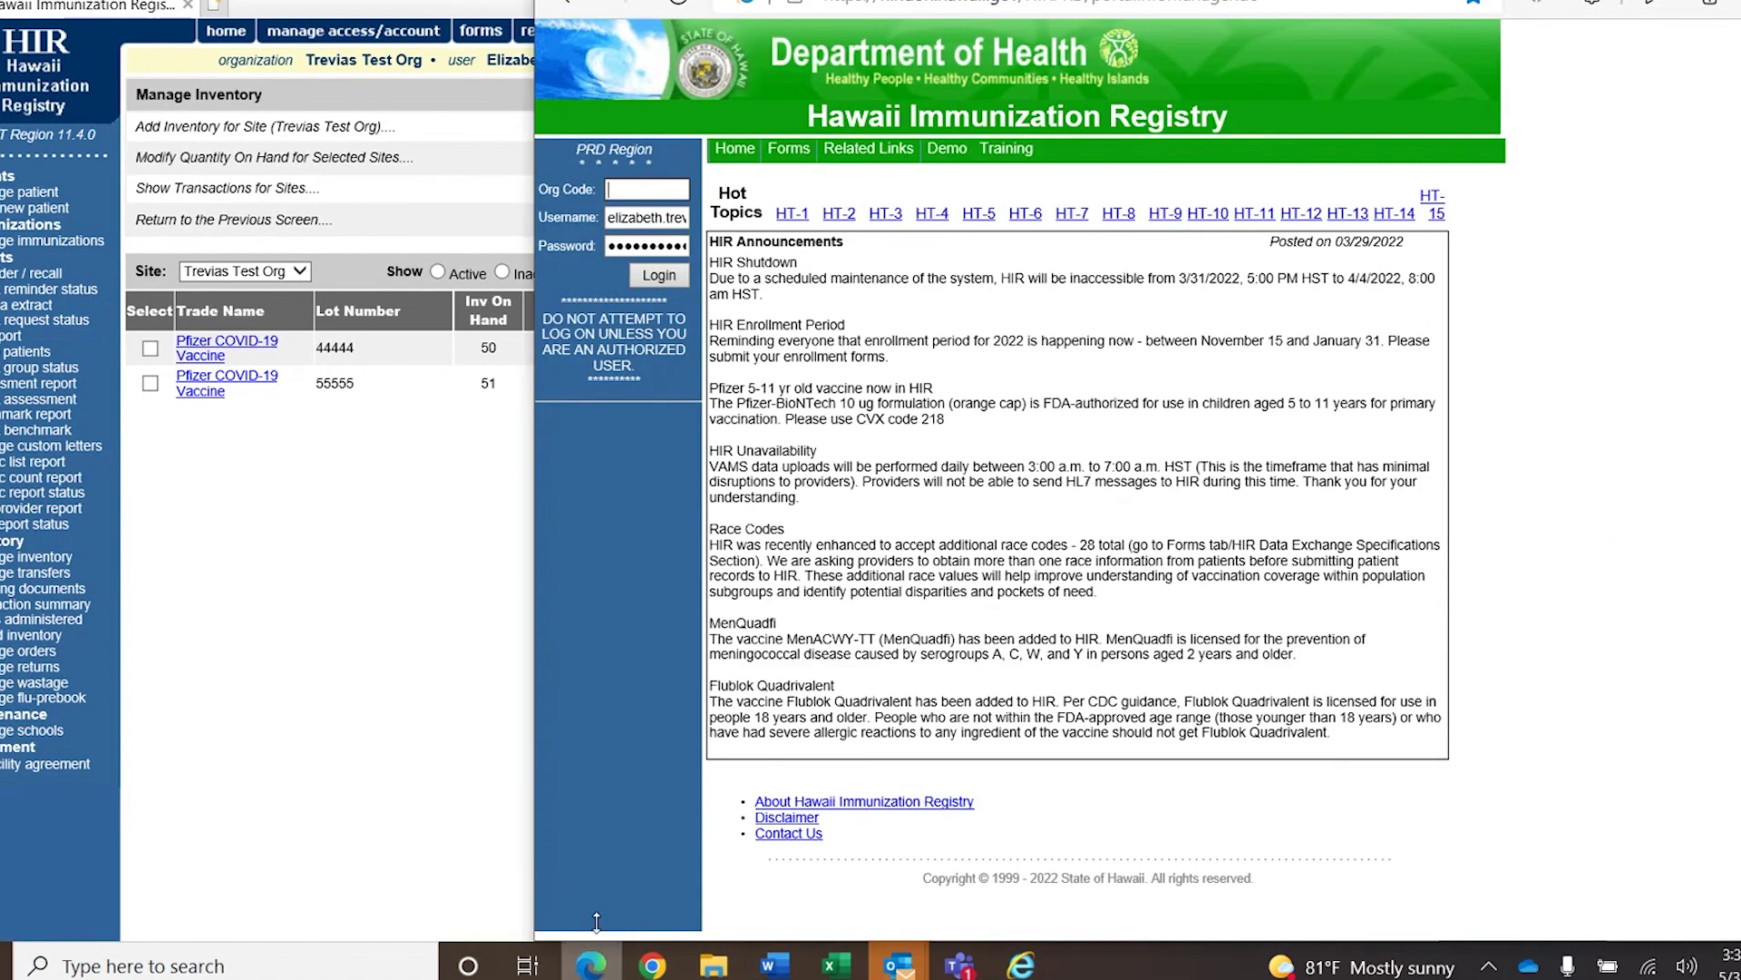
{"action": "left_click", "coordinate": [591, 857]}
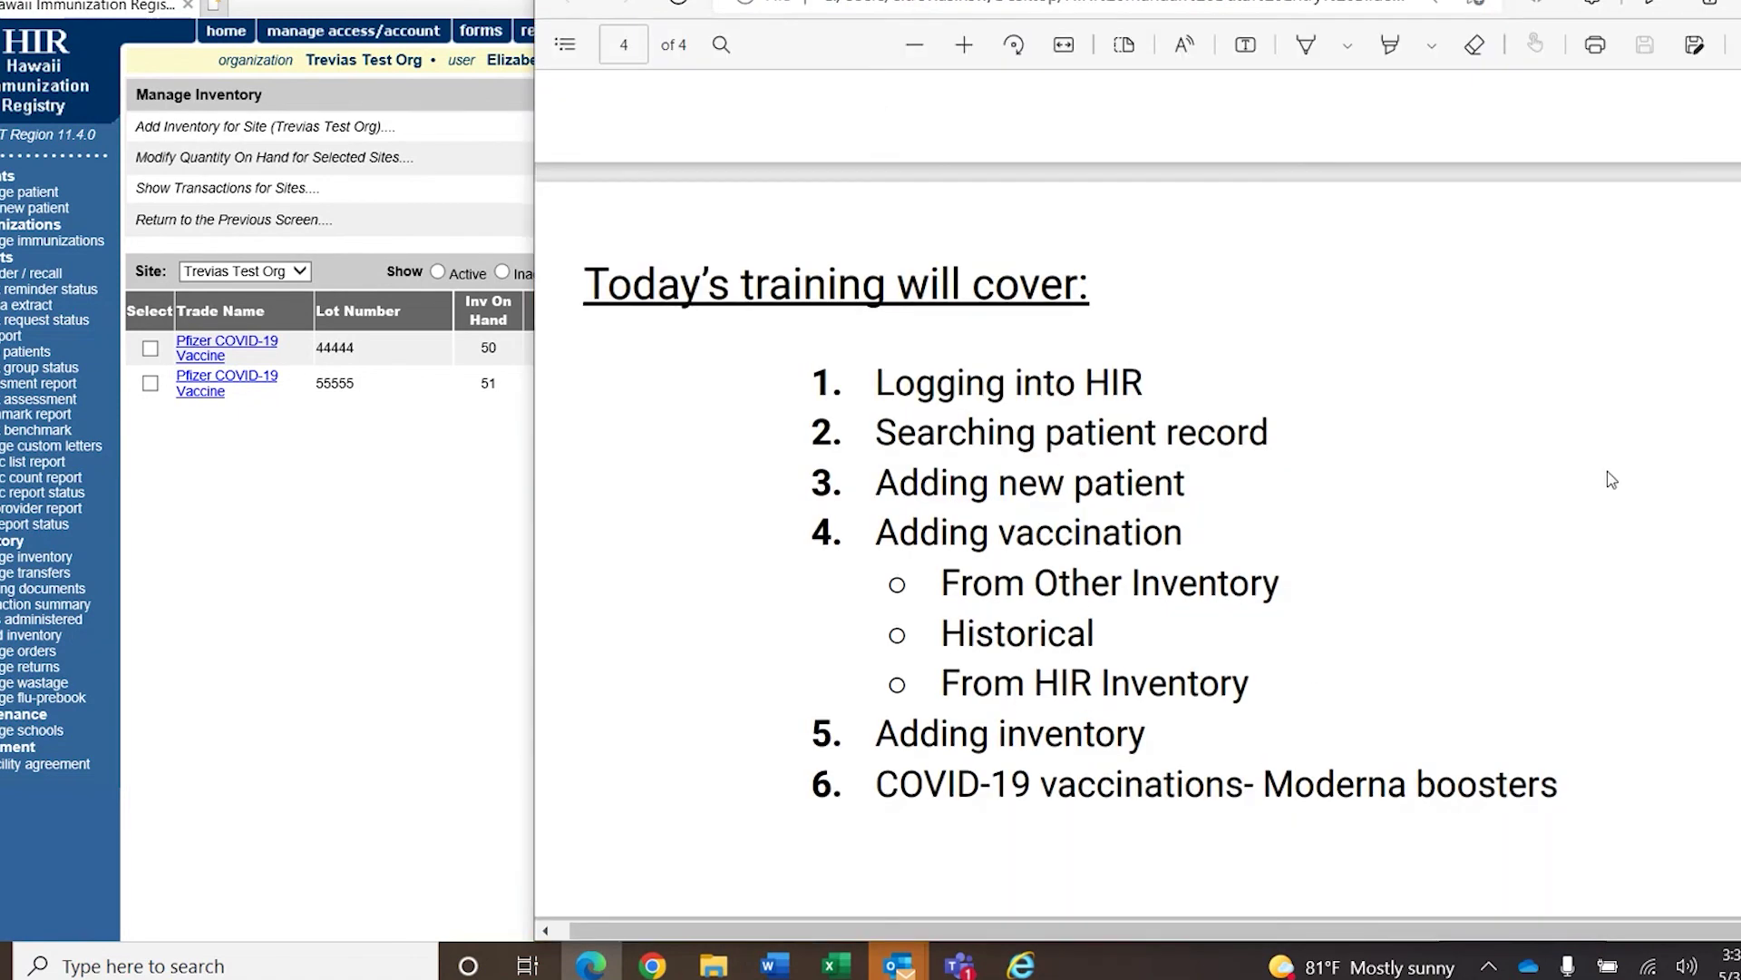
{"action": "scroll", "coordinate": [1609, 478], "scroll_direction": "up", "scroll_amount": 5}
{"action": "scroll", "coordinate": [1138, 545], "scroll_direction": "up", "scroll_amount": 1}
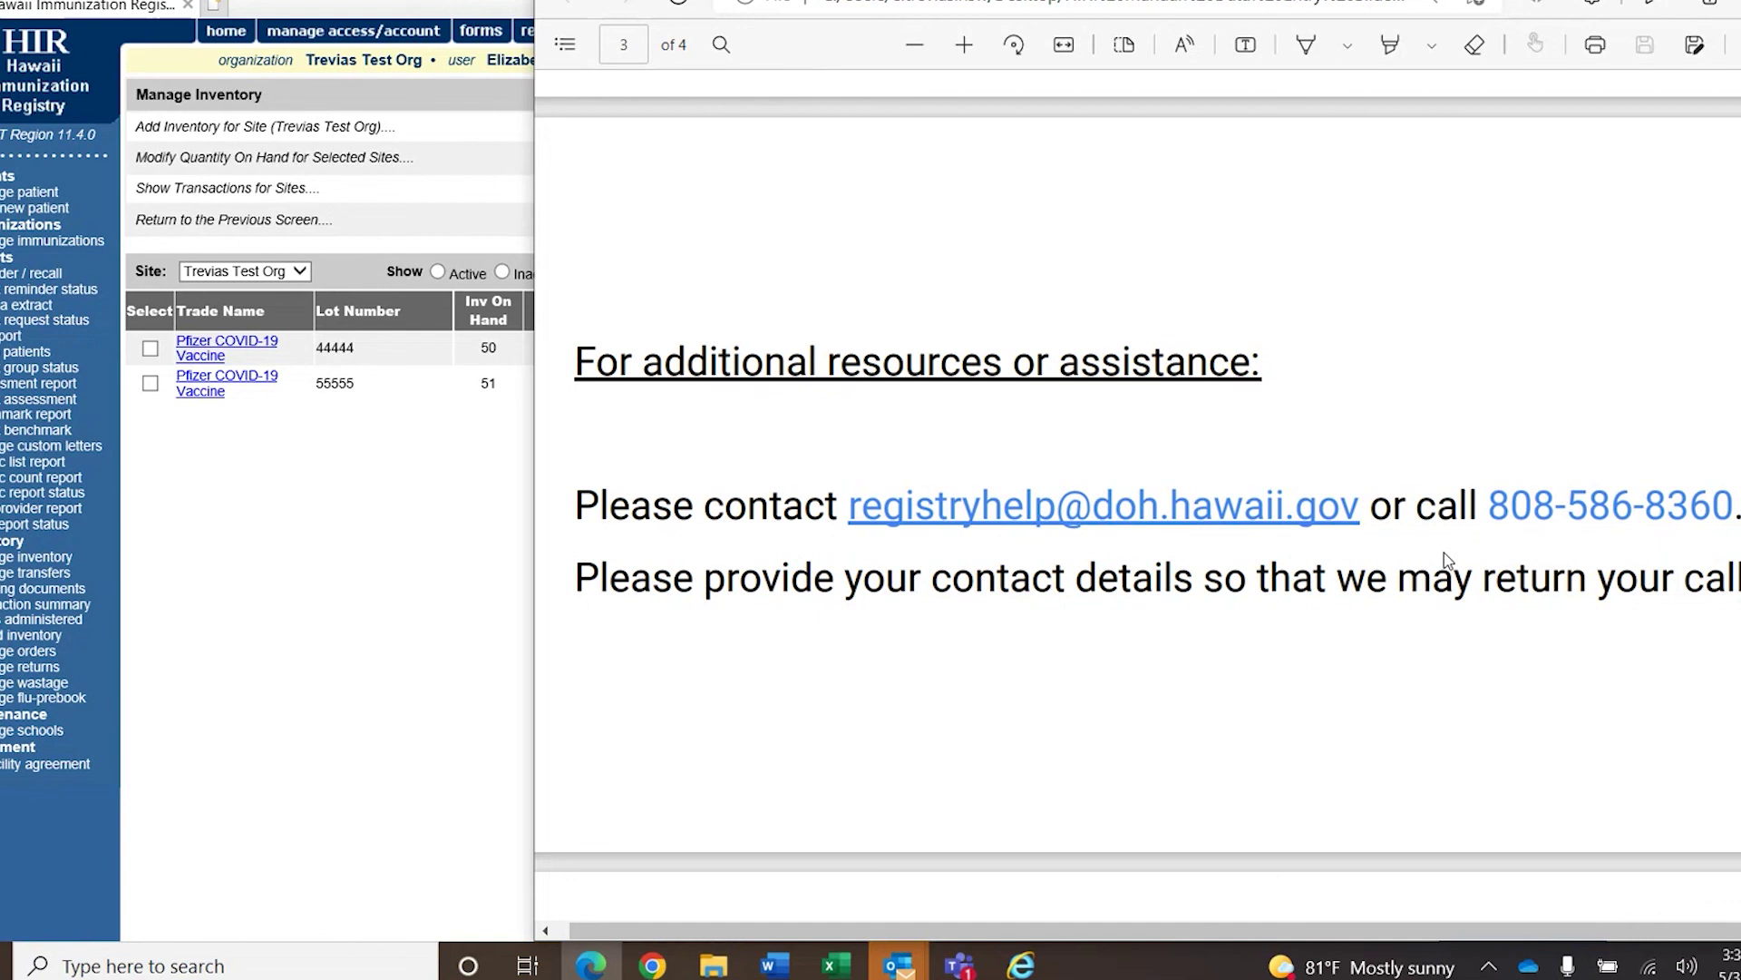
{"action": "left_click", "coordinate": [366, 599]}
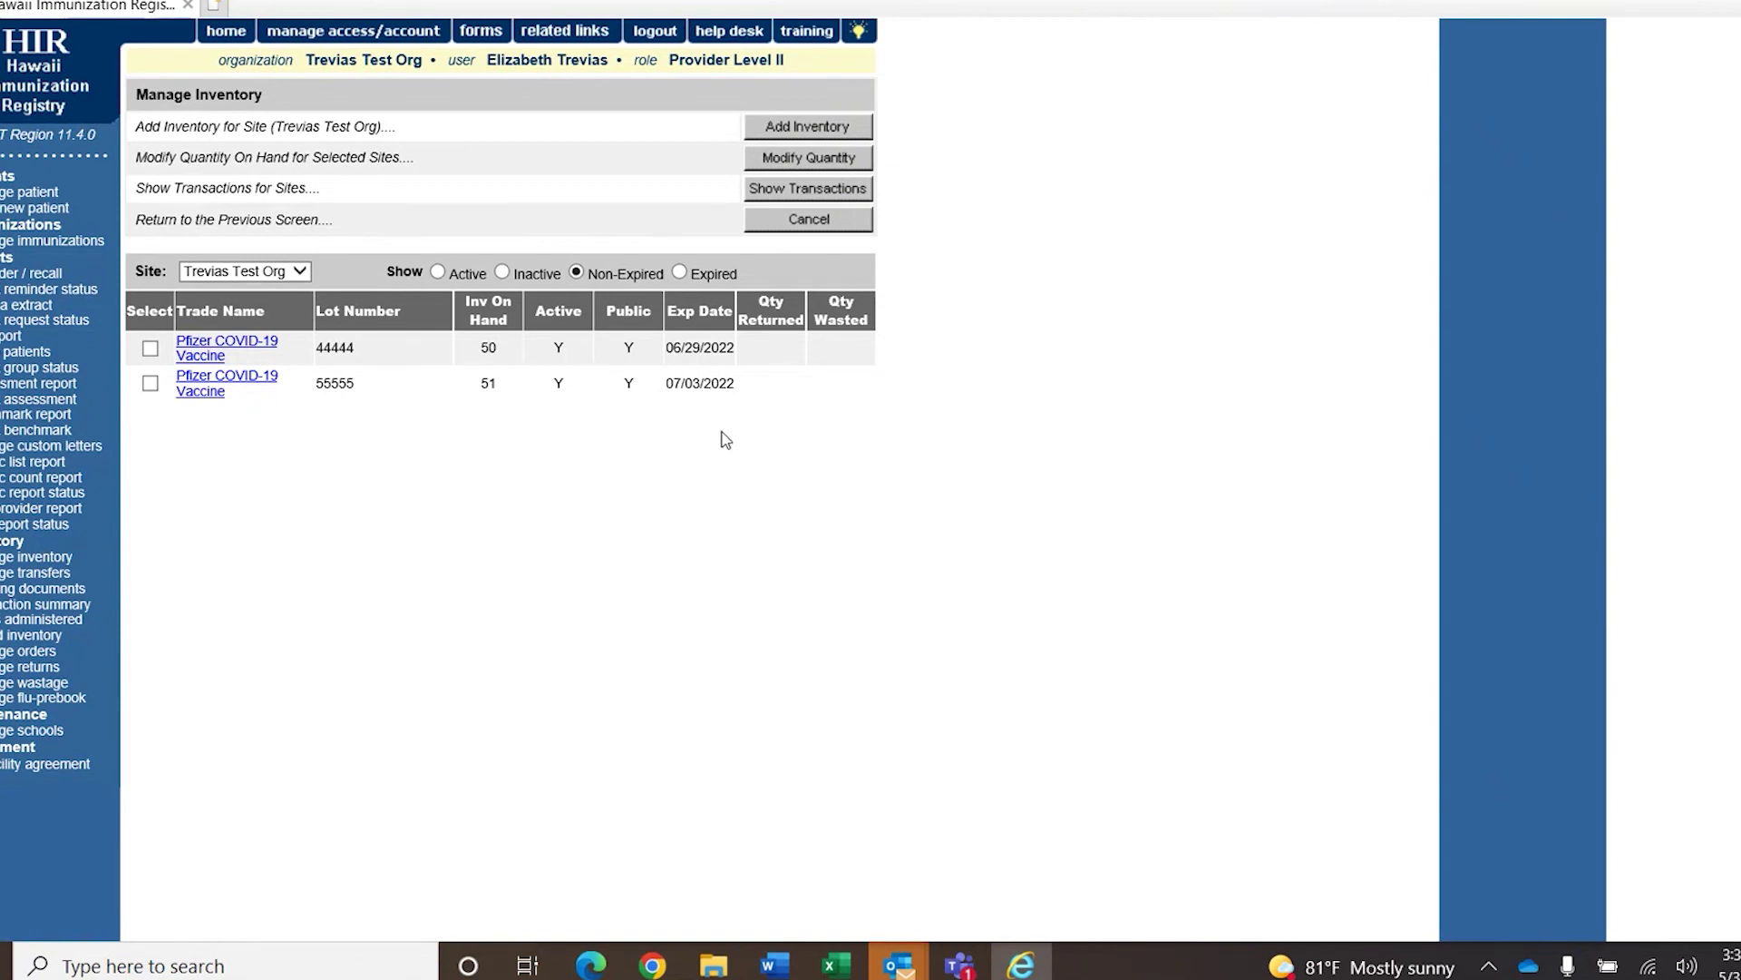
Open the empty Patient Search Criteria page via 'manage patient'.
{"action": "left_click", "coordinate": [32, 195]}
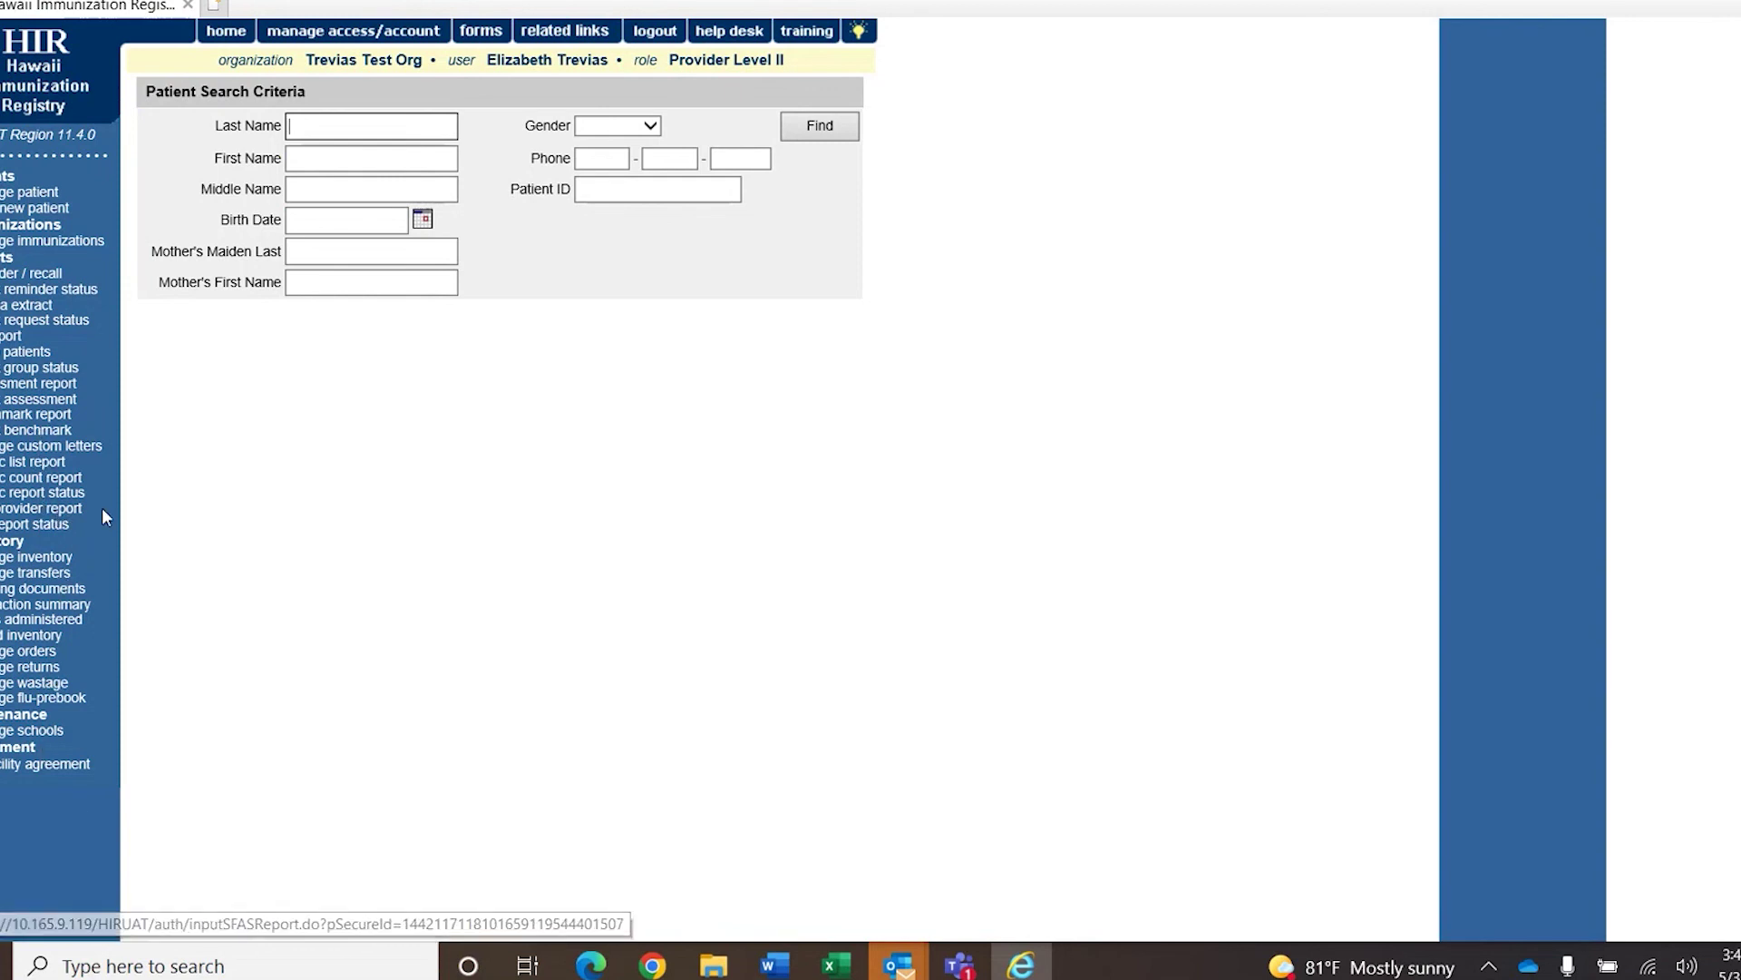
View the SFAS provider report and its request status, then open the ad hoc list report page.
{"action": "left_click", "coordinate": [41, 511]}
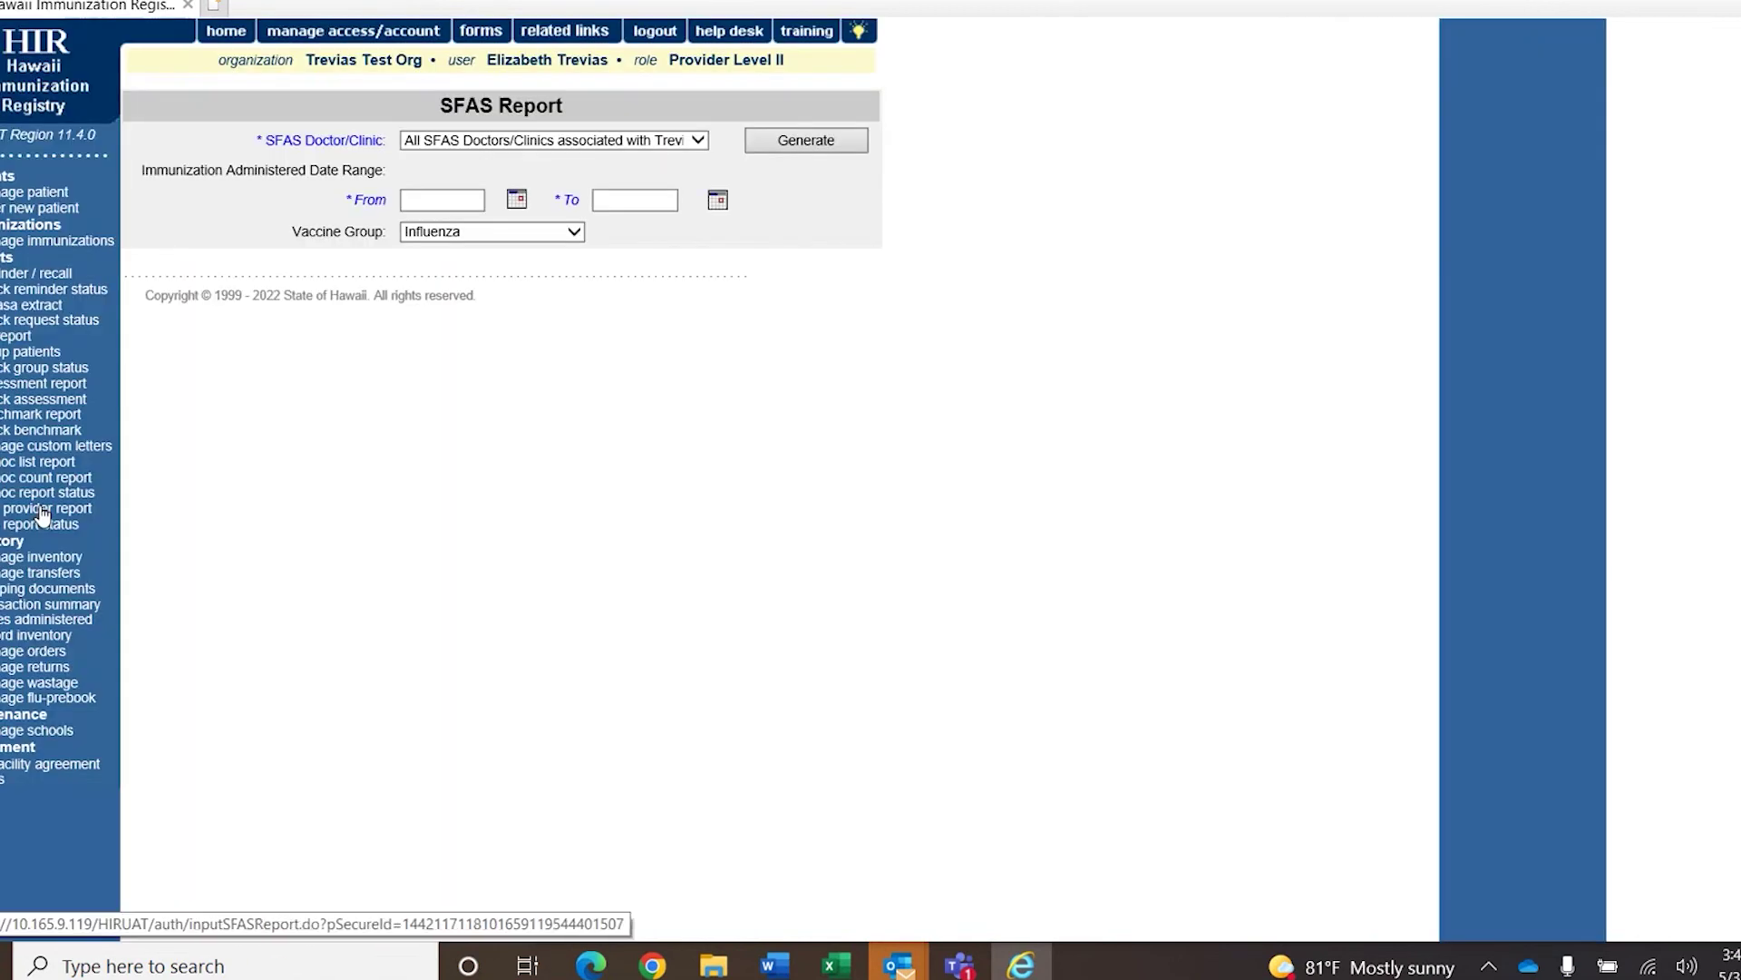
{"action": "left_click", "coordinate": [41, 526]}
{"action": "left_click", "coordinate": [32, 468]}
{"action": "scroll", "coordinate": [960, 377], "scroll_direction": "down", "scroll_amount": 2}
{"action": "scroll", "coordinate": [885, 390], "scroll_direction": "up", "scroll_amount": 2}
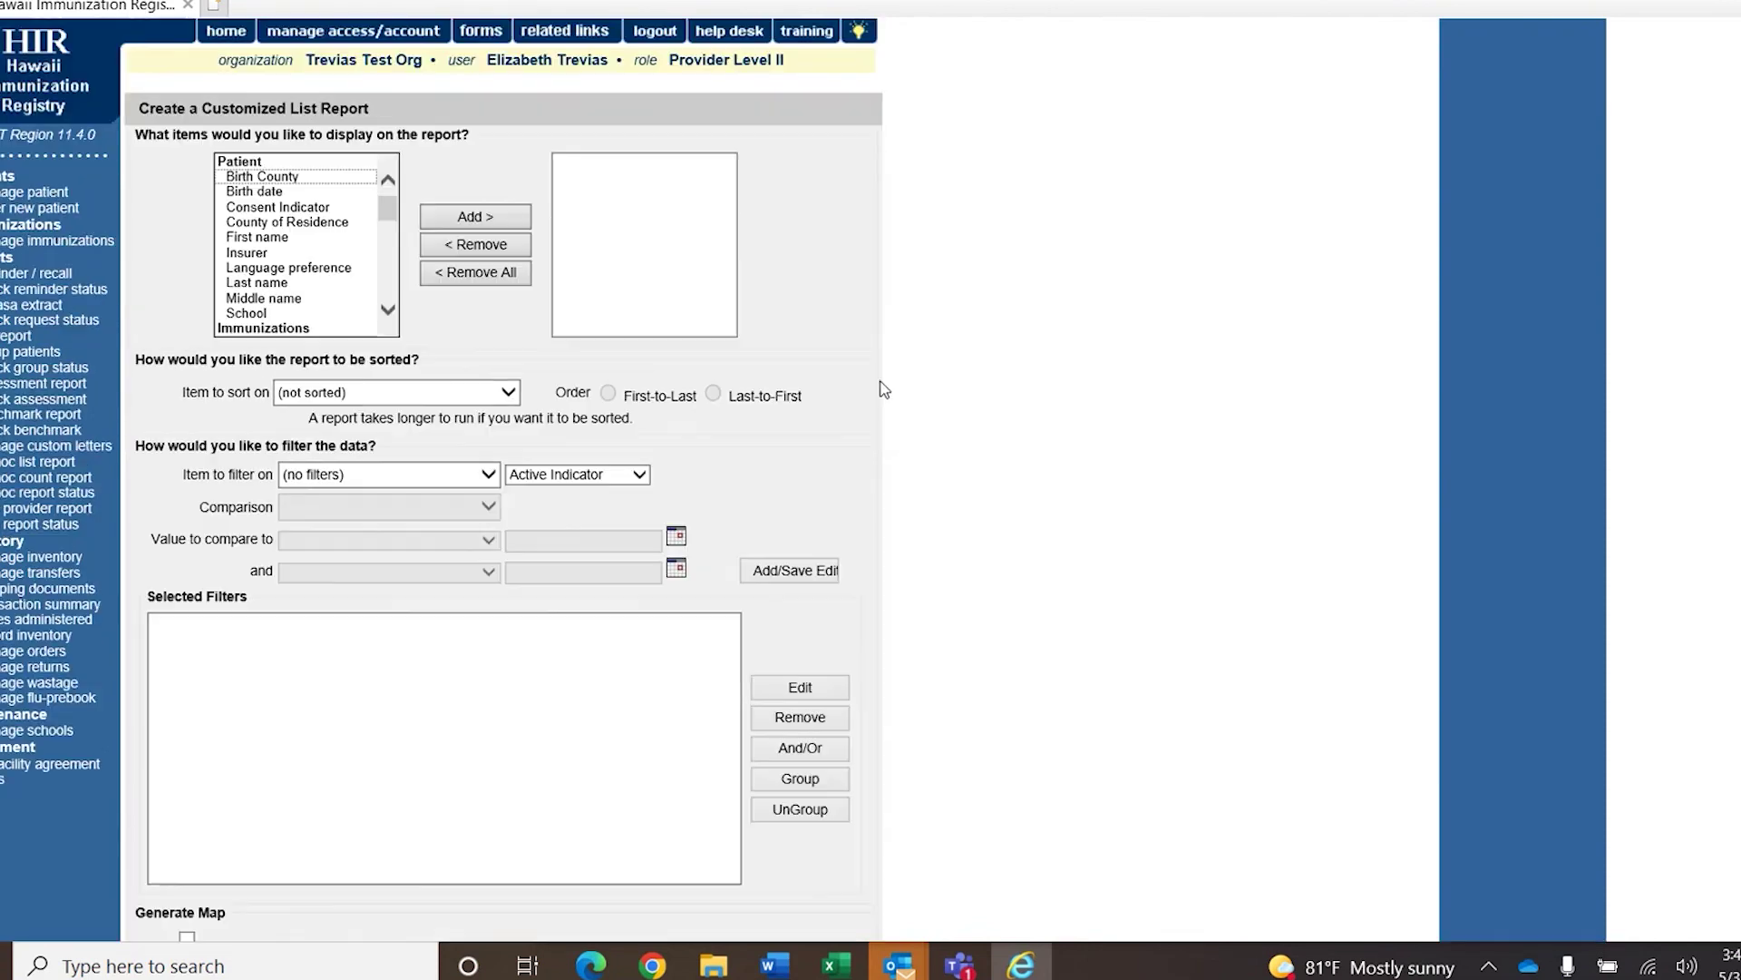
{"action": "left_click", "coordinate": [11, 468]}
{"action": "scroll", "coordinate": [1007, 124], "scroll_direction": "down", "scroll_amount": 2}
{"action": "scroll", "coordinate": [1007, 124], "scroll_direction": "up", "scroll_amount": 2}
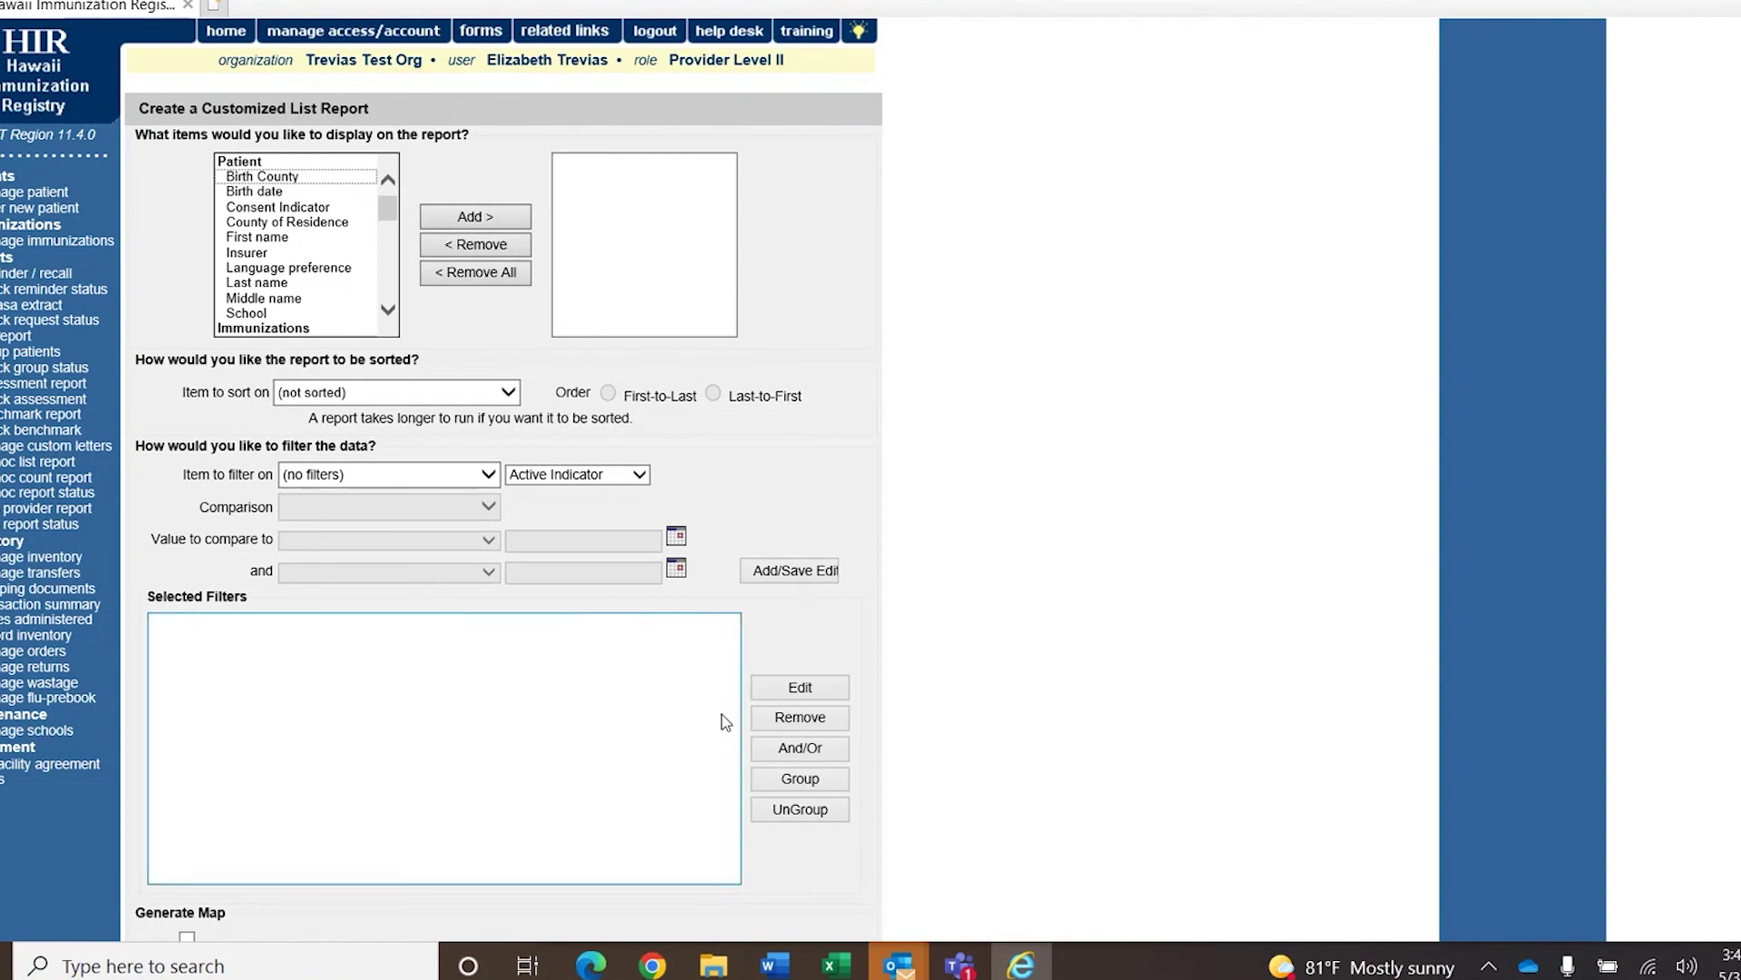
{"action": "left_click", "coordinate": [606, 968]}
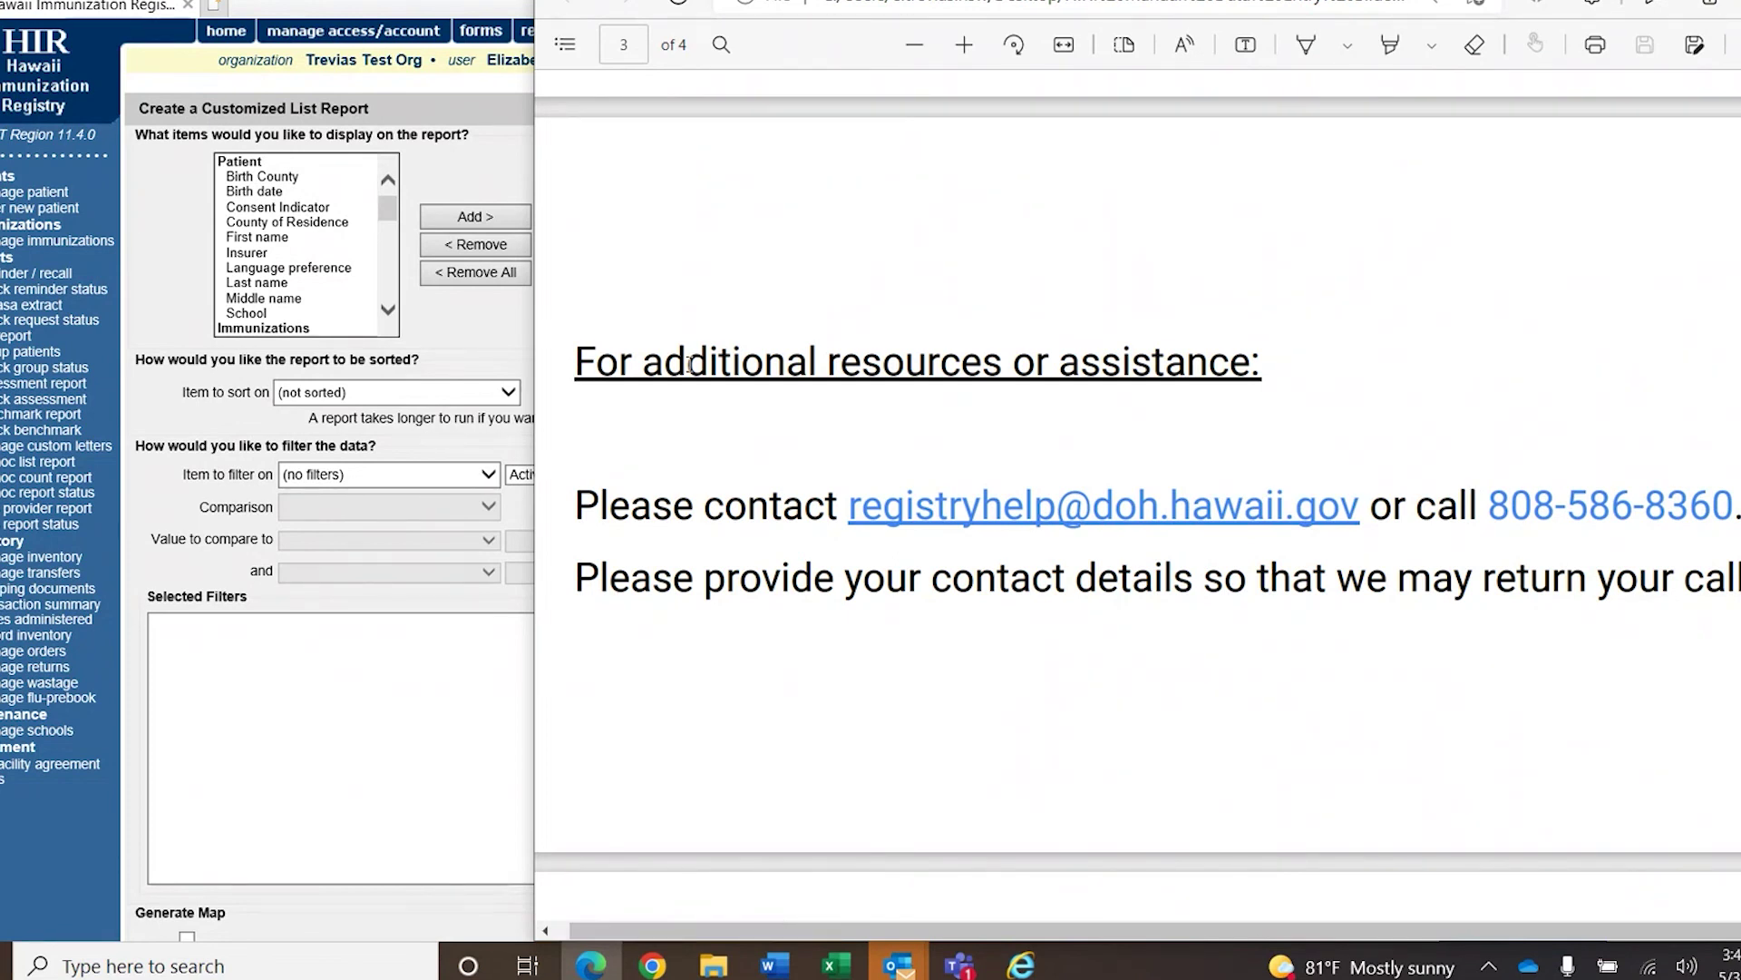
Scroll through page 3 of the training PDF showing the registry help desk contacts.
{"action": "mouse_move", "coordinate": [959, 963]}
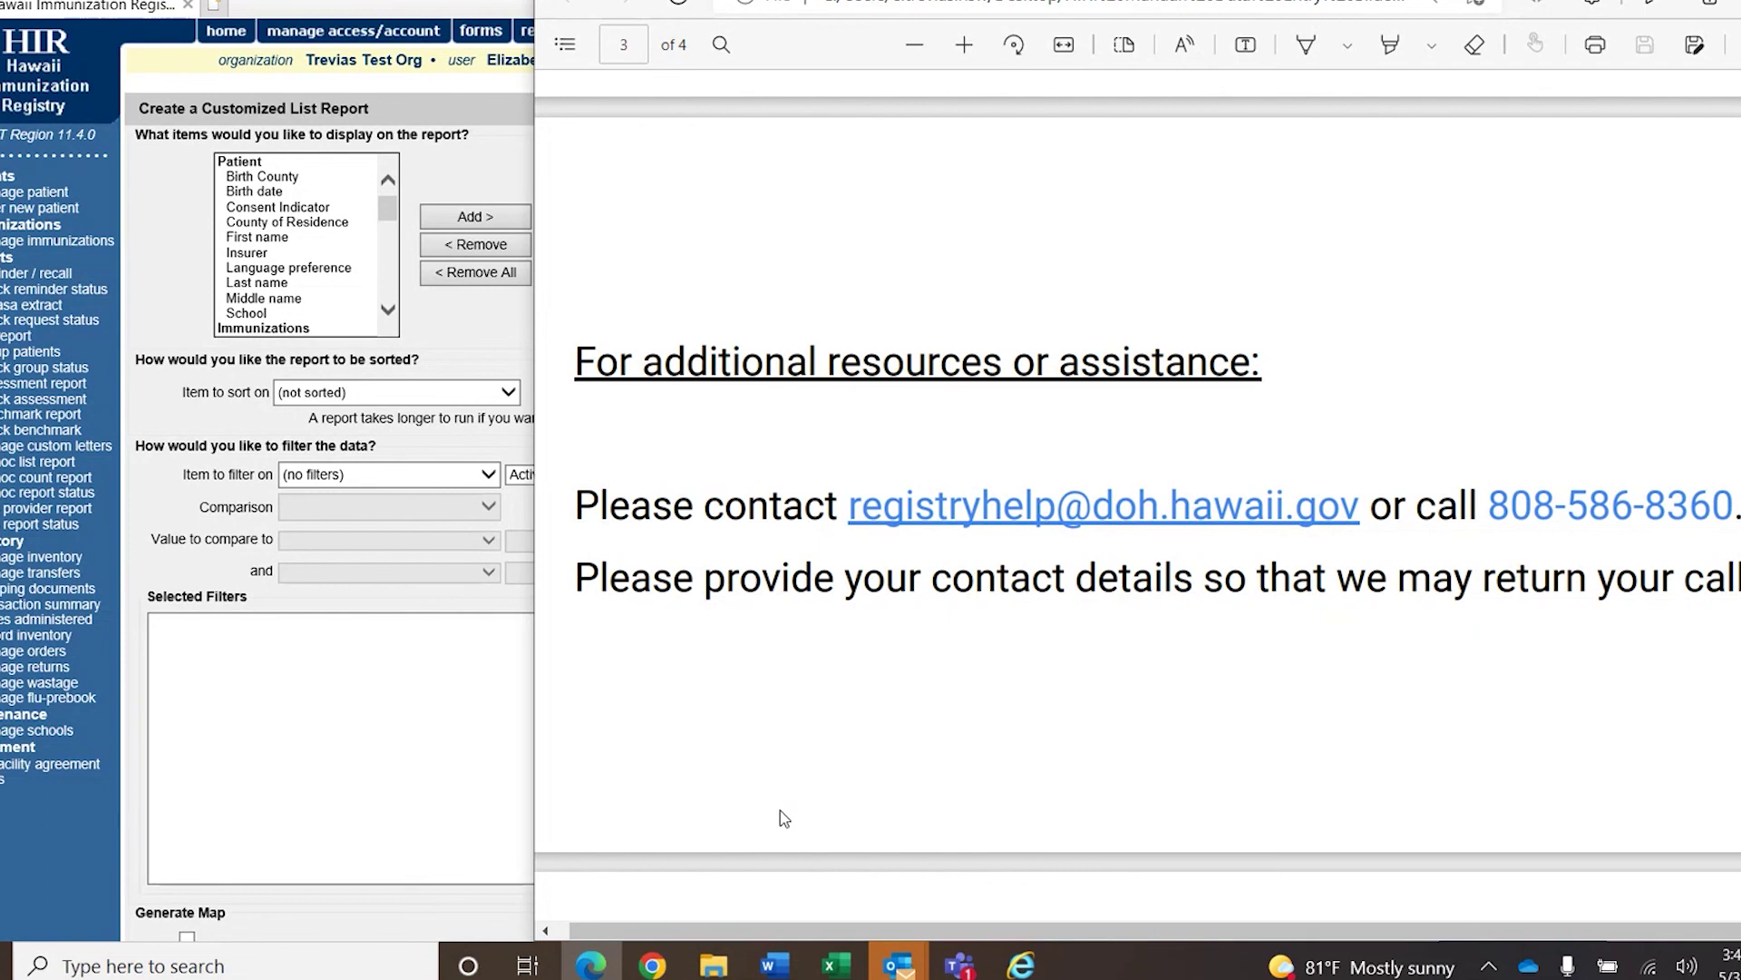
{"action": "scroll", "coordinate": [1461, 707], "scroll_direction": "down", "scroll_amount": 2}
{"action": "scroll", "coordinate": [1462, 708], "scroll_direction": "up", "scroll_amount": 2}
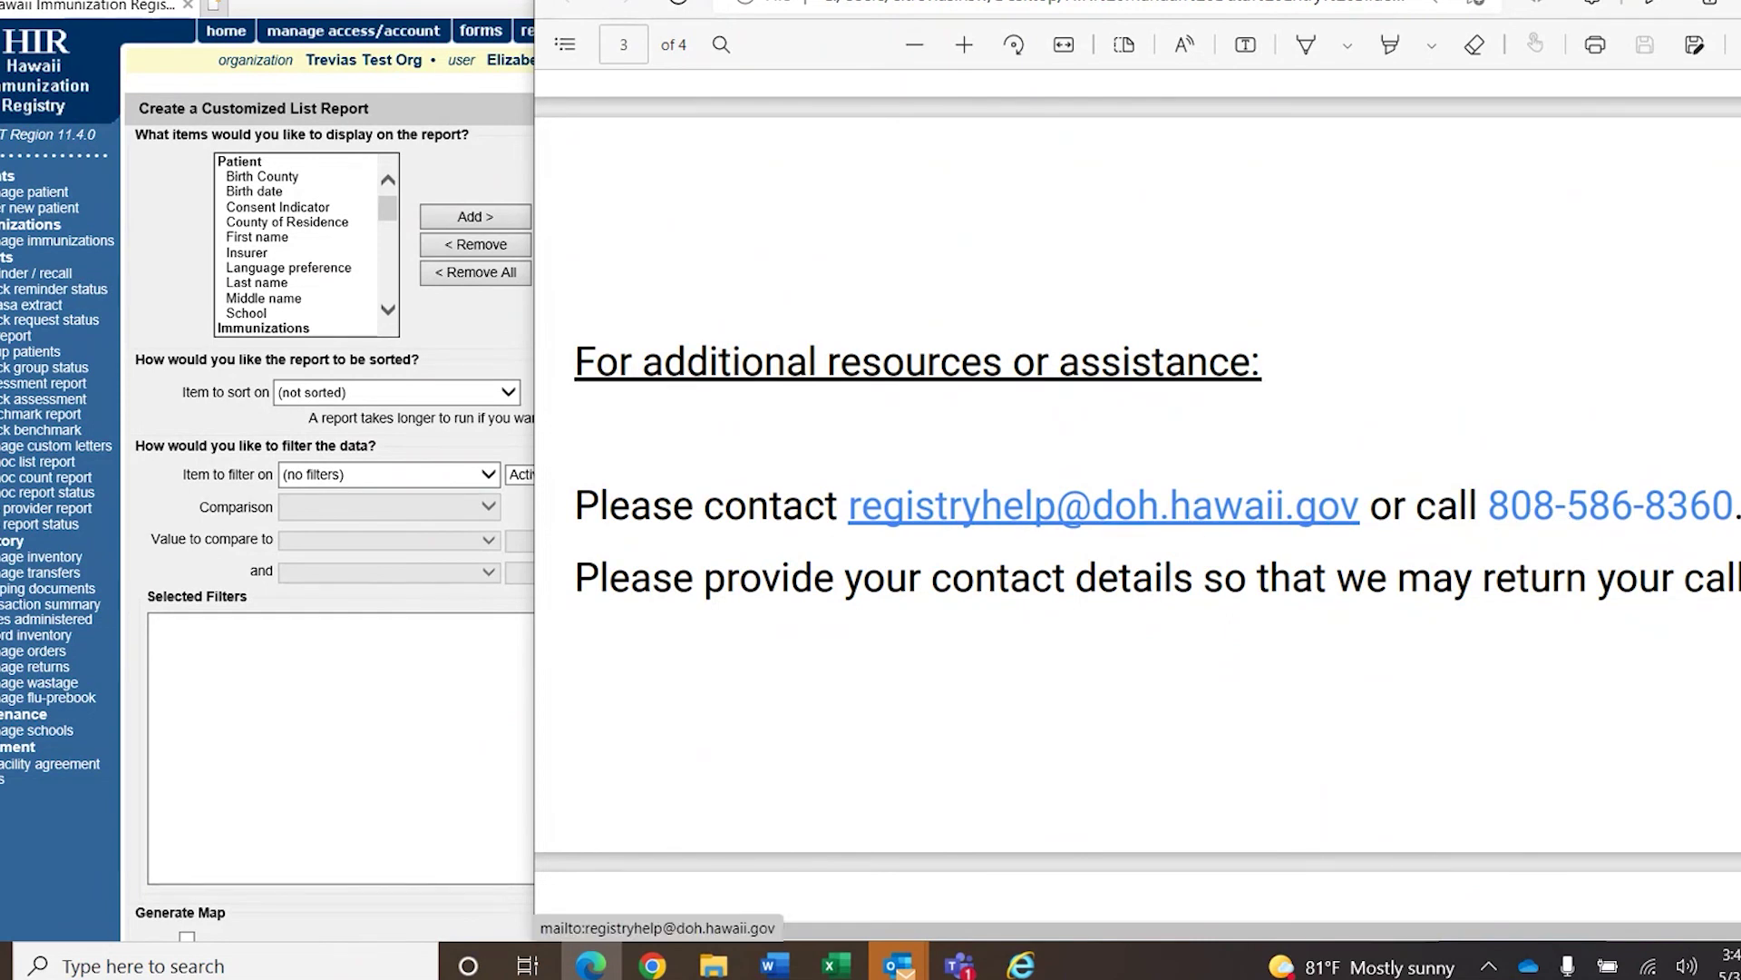
{"action": "scroll", "coordinate": [1103, 505], "scroll_direction": "up", "scroll_amount": 1}
{"action": "scroll", "coordinate": [1138, 508], "scroll_direction": "down", "scroll_amount": 1}
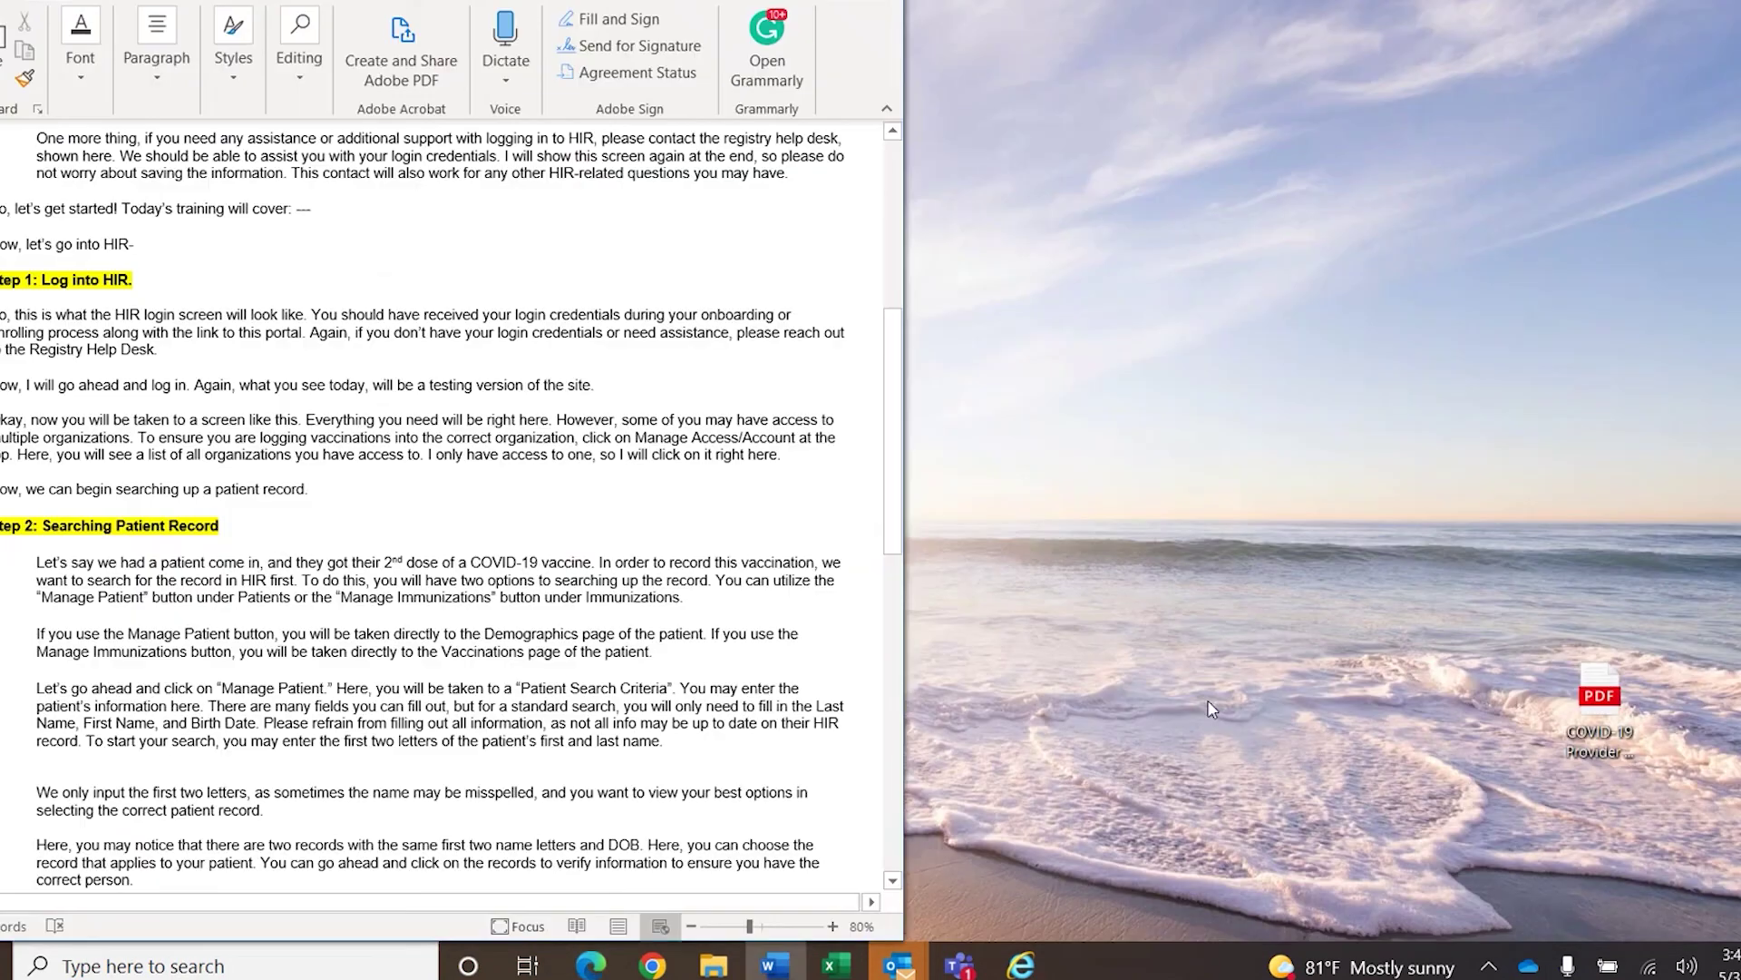
Check the HIR Manual Data Entry Training Teams call, then return to the HIR report page.
{"action": "mouse_move", "coordinate": [959, 964]}
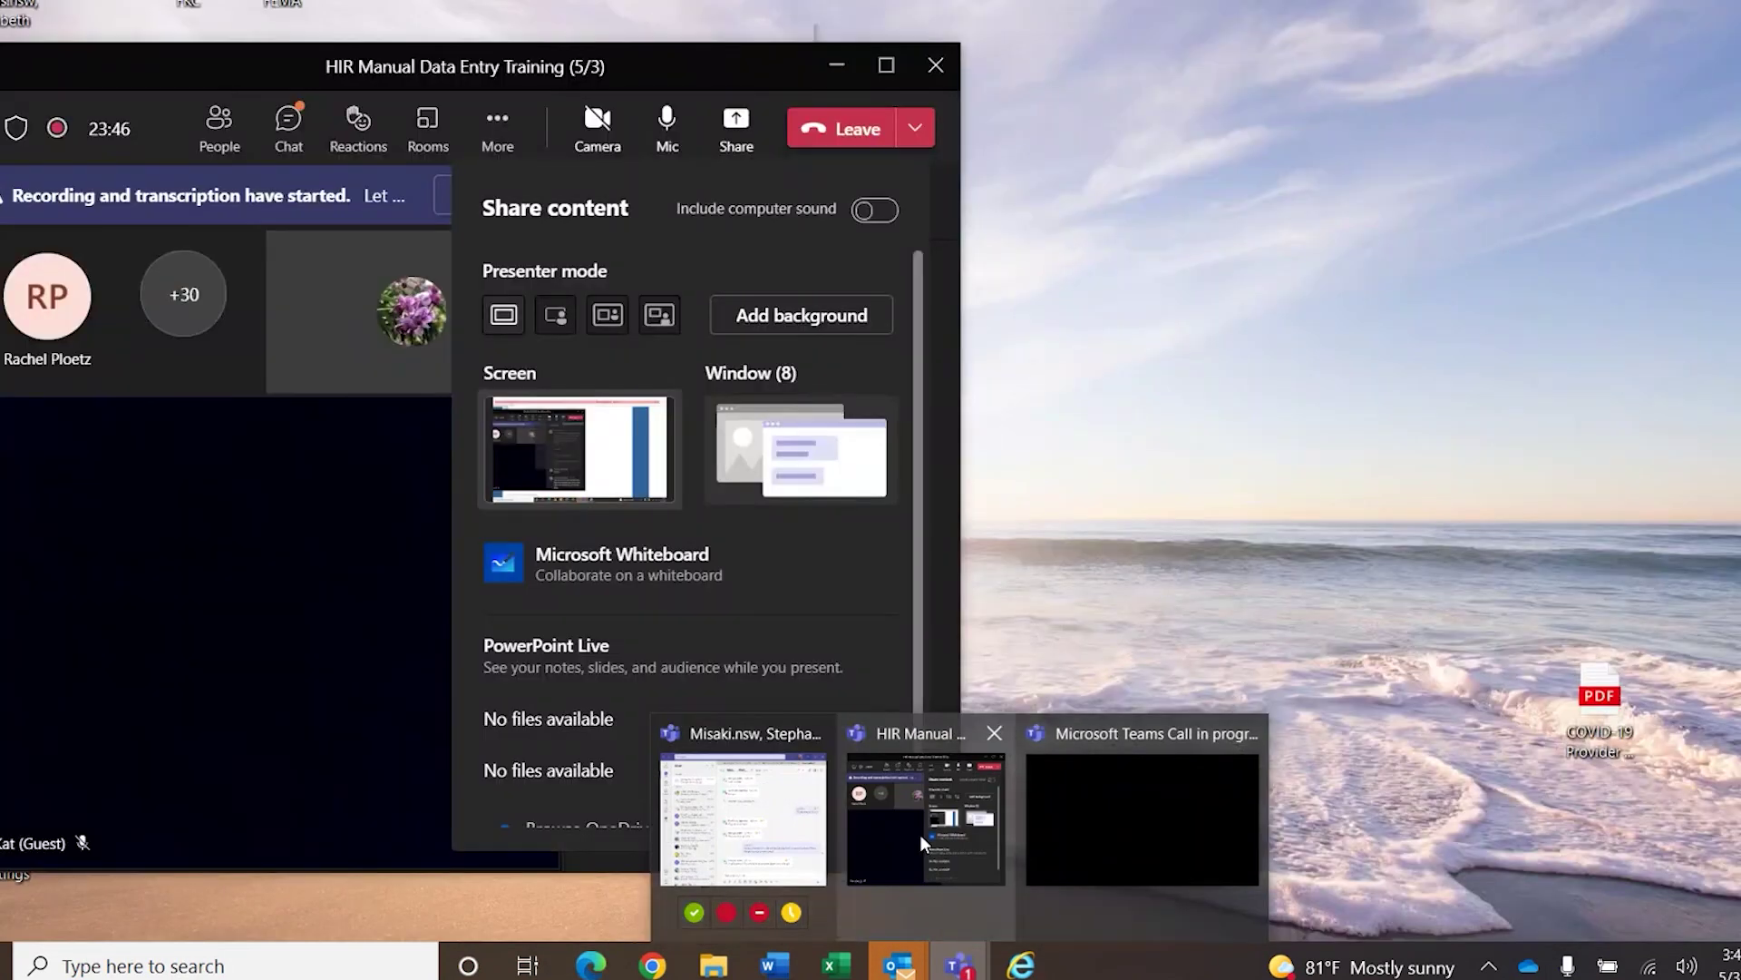
{"action": "left_click", "coordinate": [920, 835]}
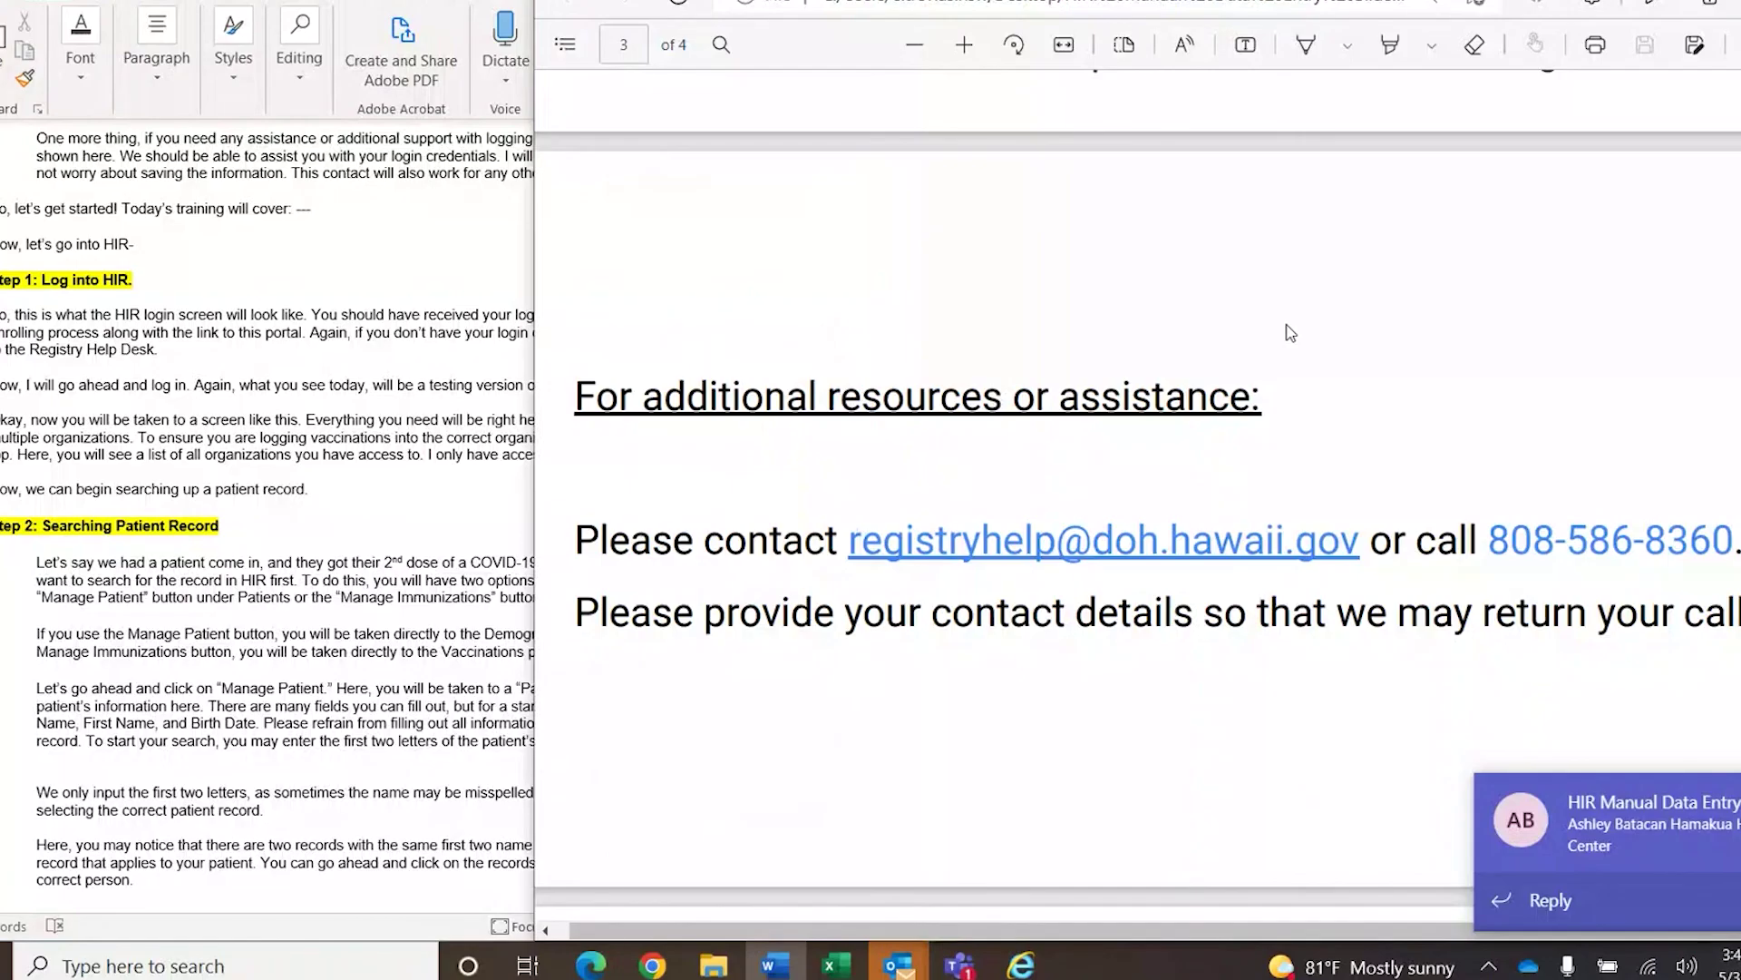
{"action": "left_click", "coordinate": [1021, 964]}
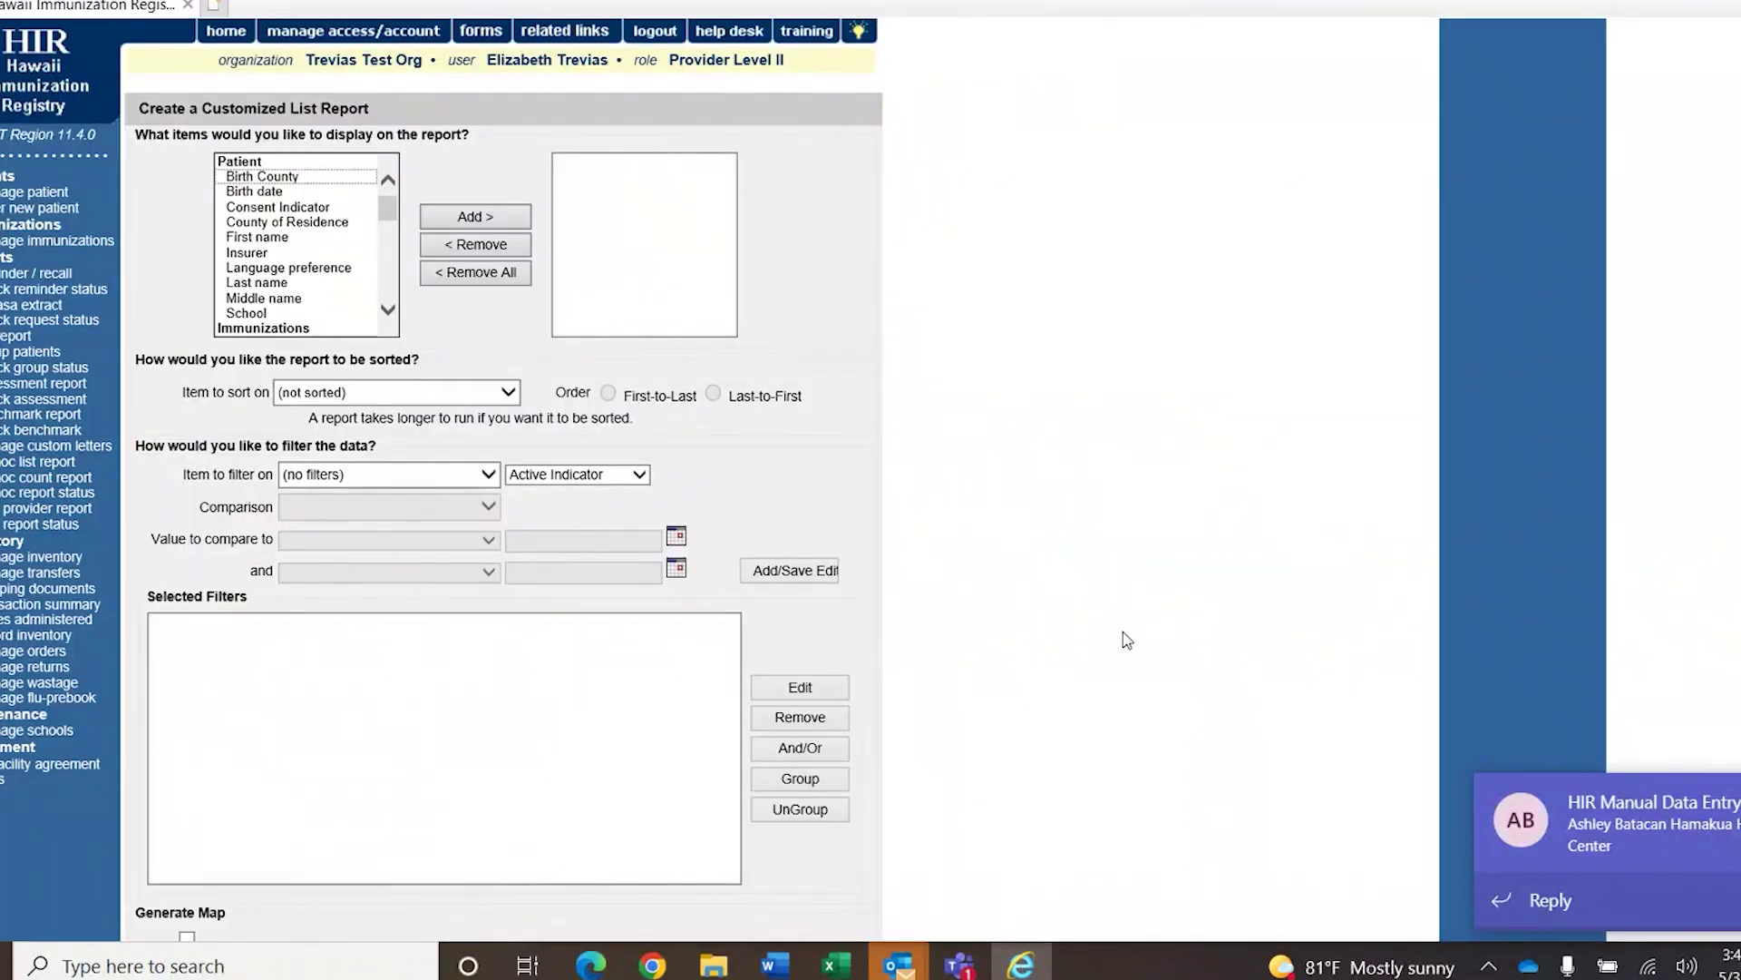
Scroll the 'What items would you like to display' list past Patient items into Immunizations toward Address.
{"action": "mouse_move", "coordinate": [390, 218]}
{"action": "left_mouse_down"}
{"action": "mouse_move", "coordinate": [392, 239]}
{"action": "mouse_move", "coordinate": [389, 198]}
{"action": "left_mouse_up"}
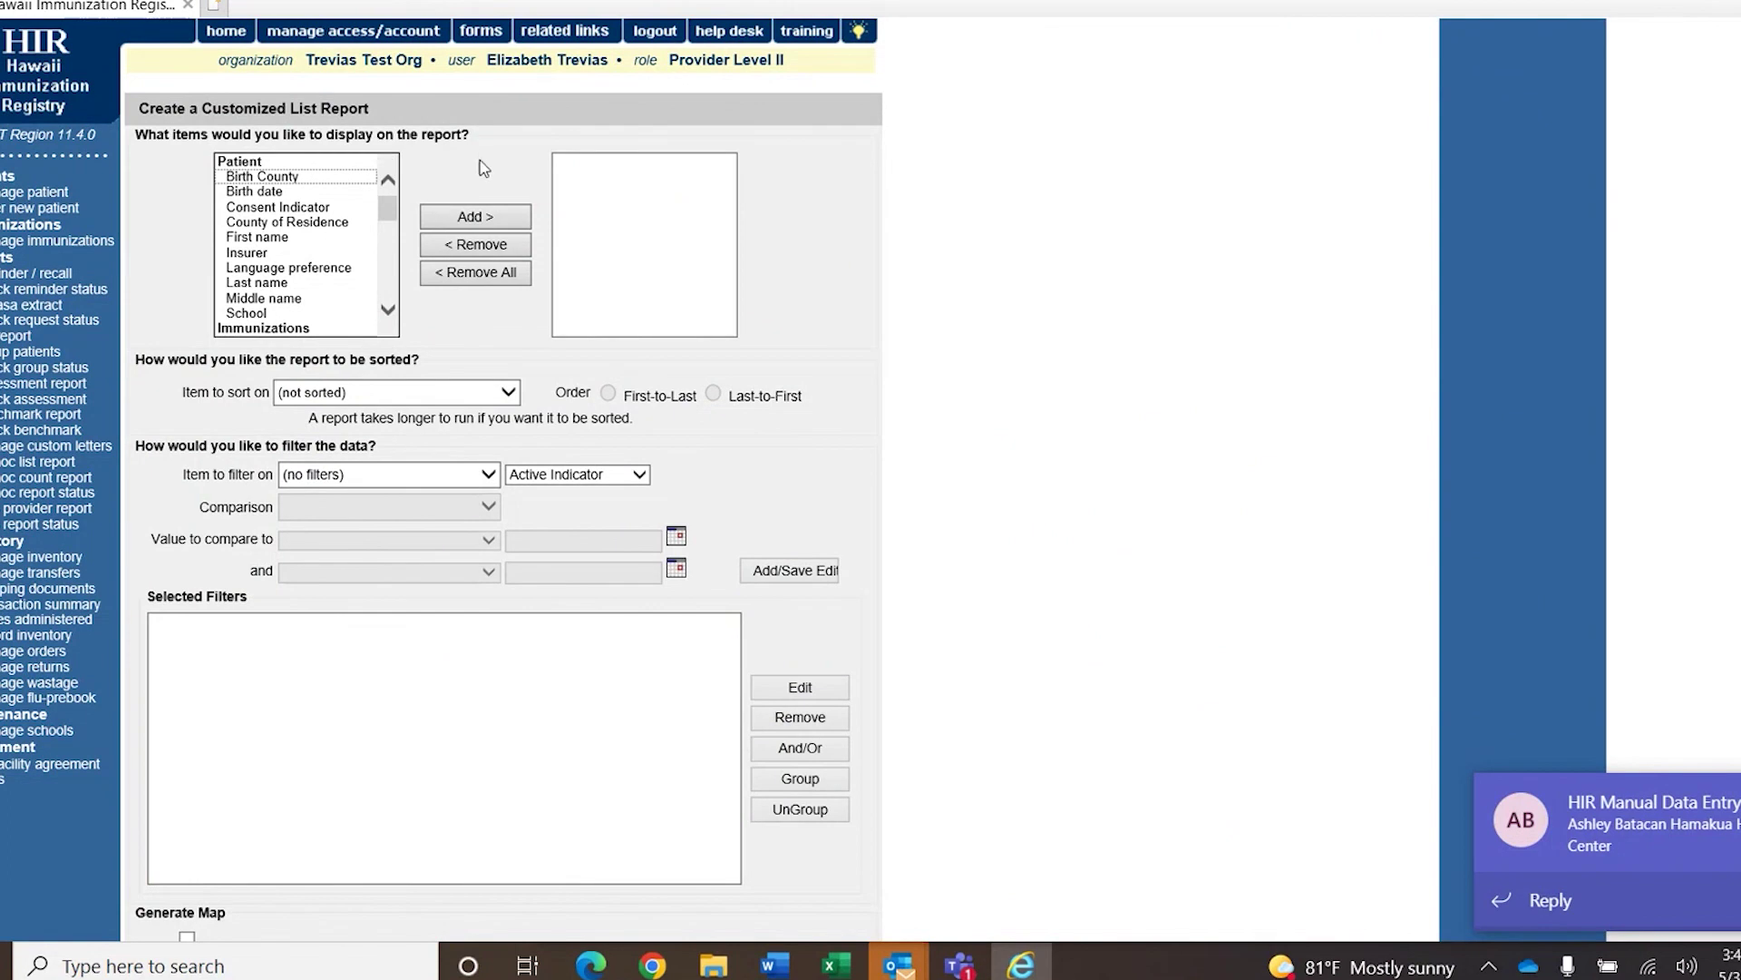
{"action": "left_click_drag", "start_coordinate": [386, 214], "coordinate": [388, 240]}
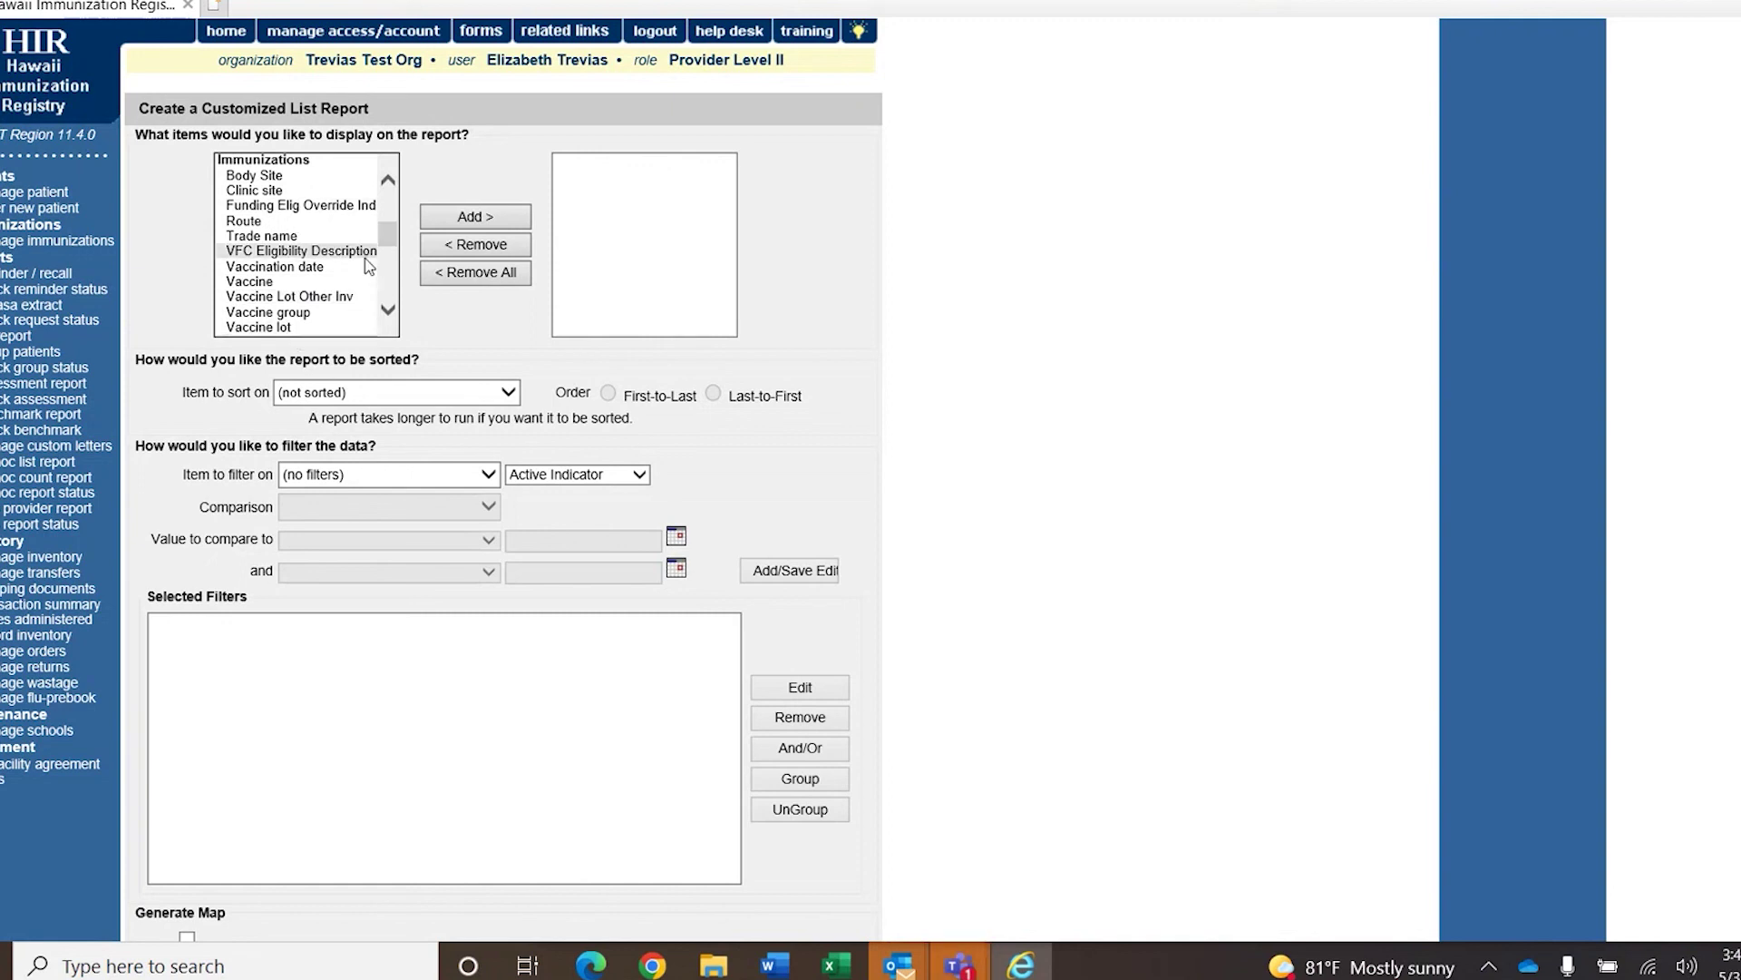
{"action": "mouse_move", "coordinate": [386, 234]}
{"action": "left_mouse_down"}
{"action": "mouse_move", "coordinate": [380, 296]}
{"action": "mouse_move", "coordinate": [390, 234]}
{"action": "left_mouse_up"}
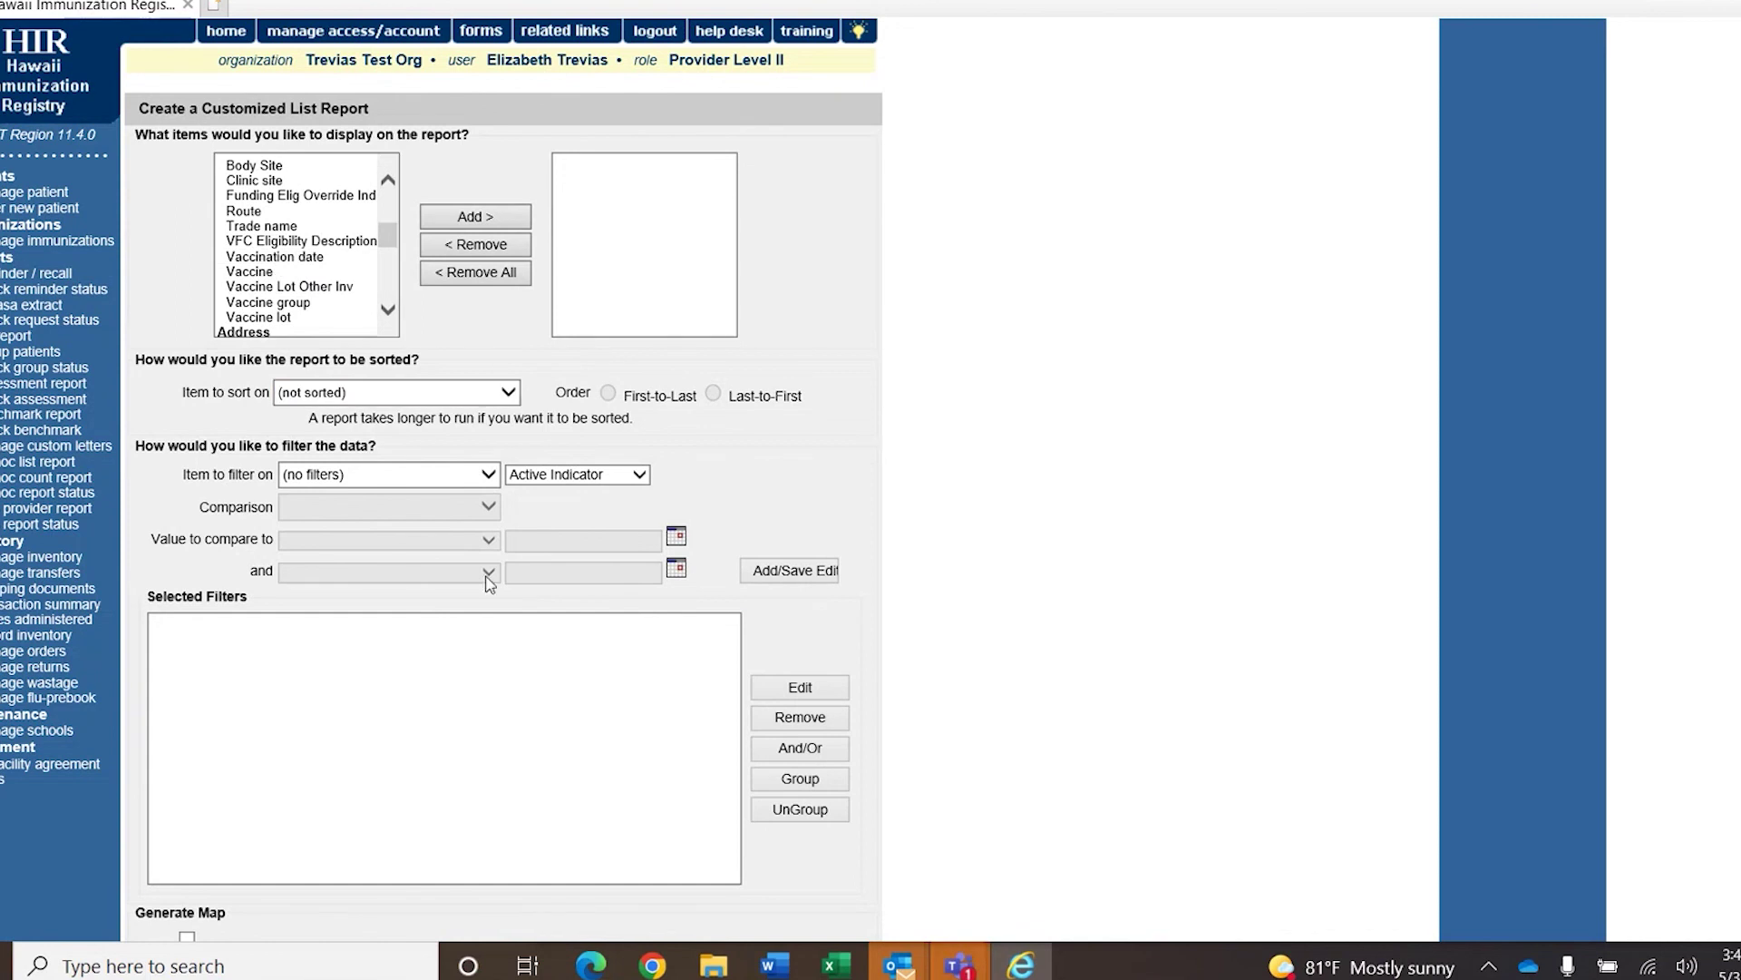
{"action": "scroll", "coordinate": [937, 511], "scroll_direction": "down", "scroll_amount": 2}
{"action": "scroll", "coordinate": [937, 511], "scroll_direction": "up", "scroll_amount": 2}
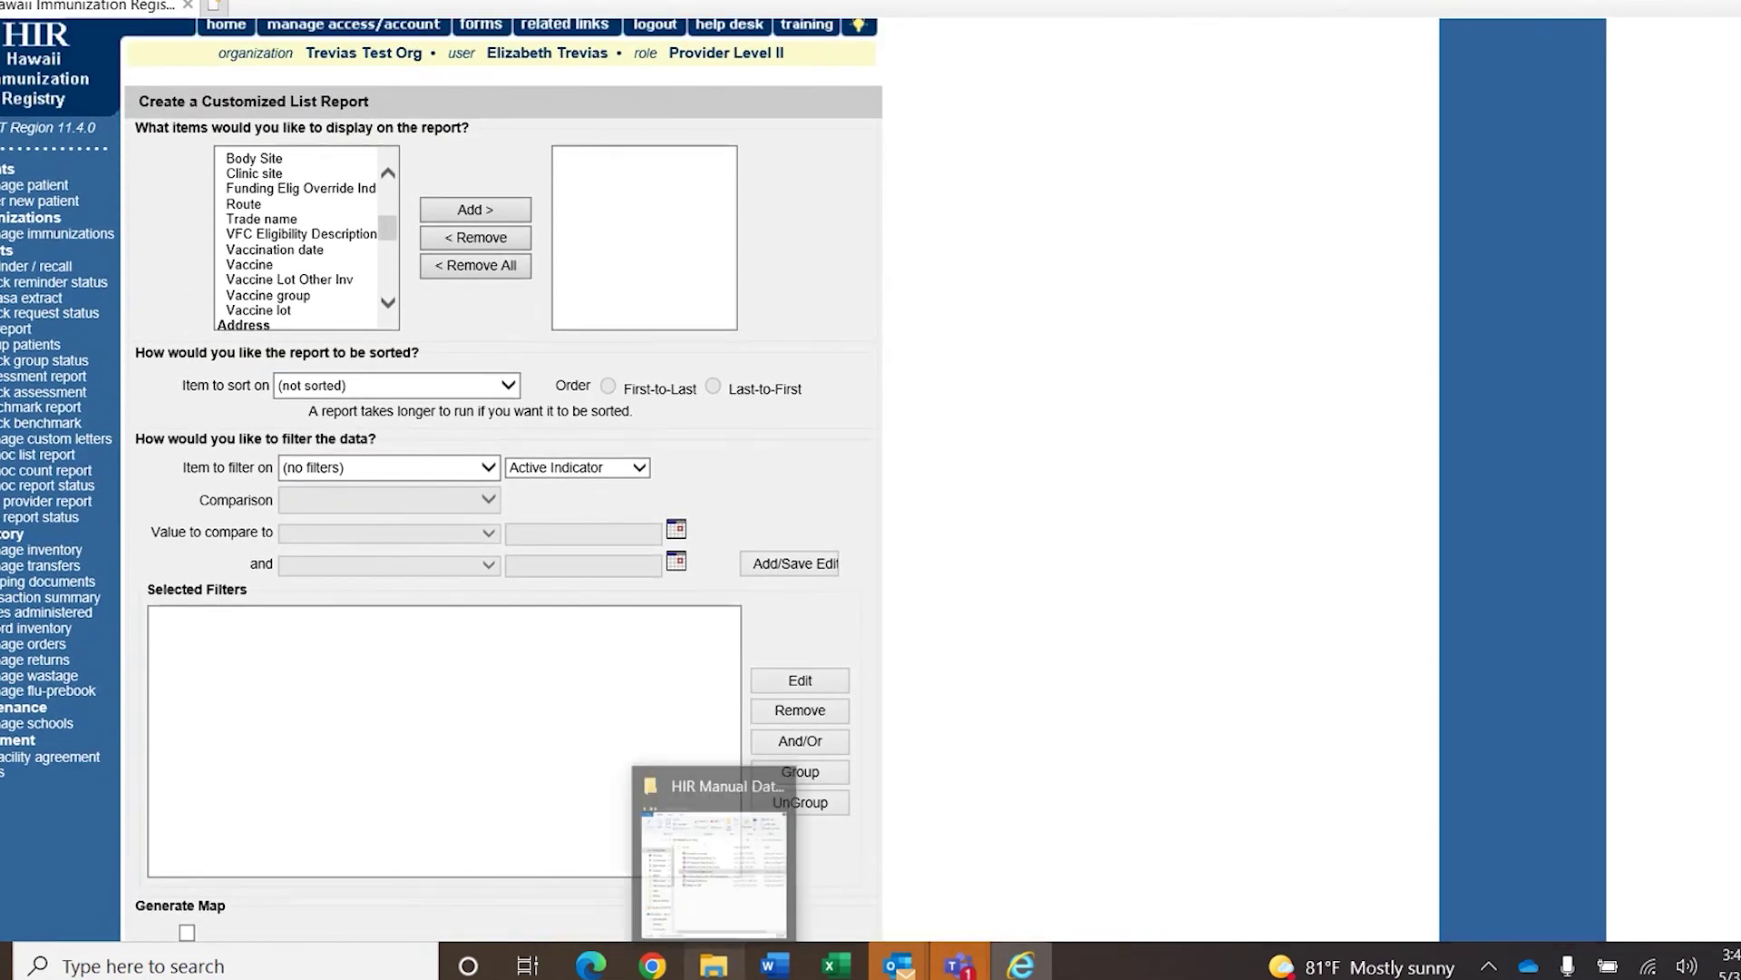